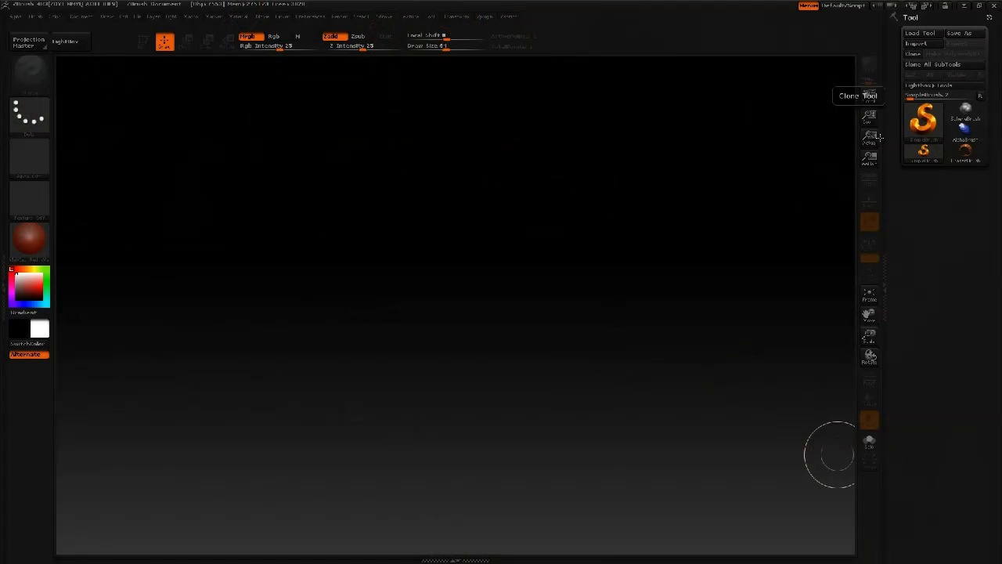
Draw a ZSphere in the middle of the empty canvas and make it editable
left_click(964, 111)
left_click(927, 124)
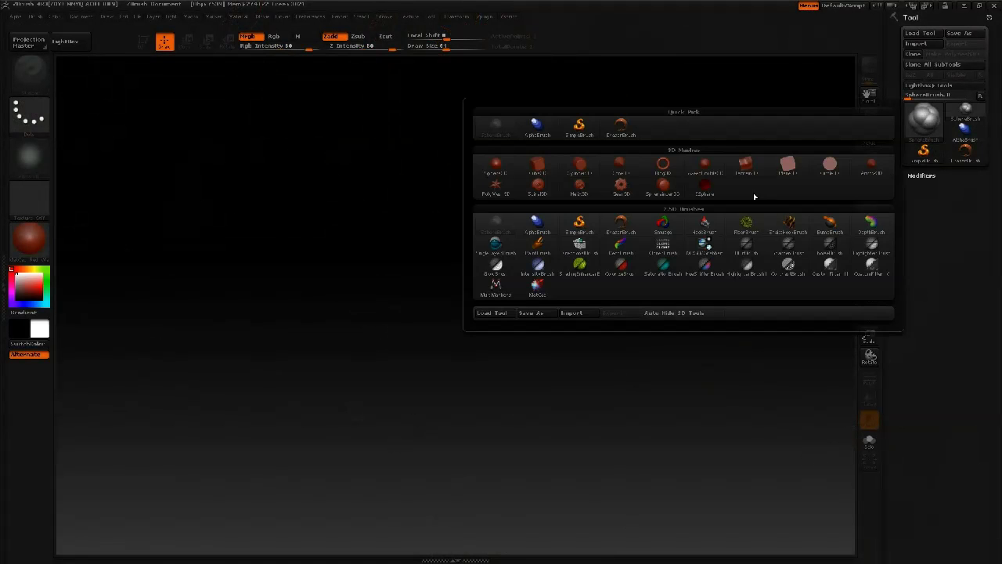
left_click(704, 187)
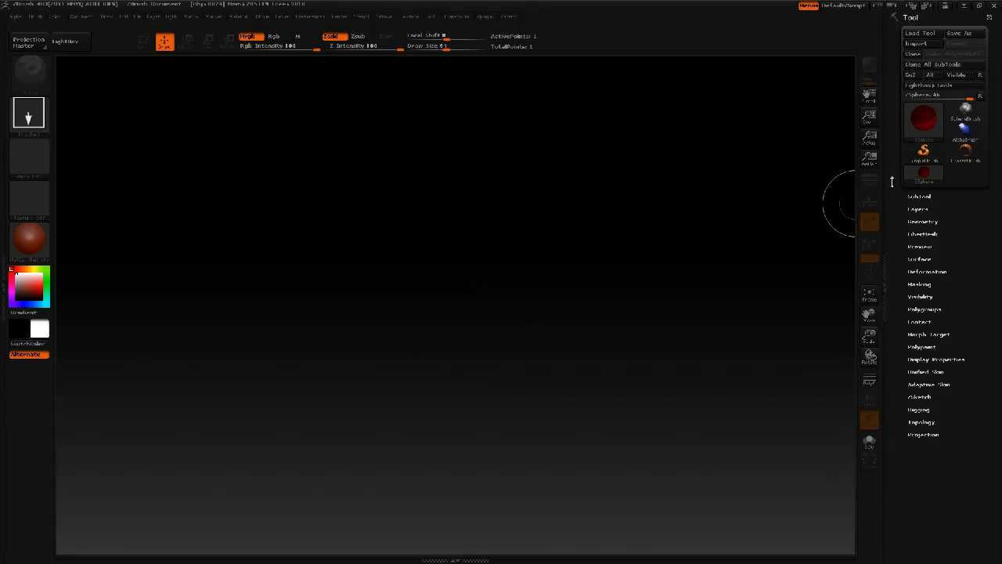
left_click(924, 118)
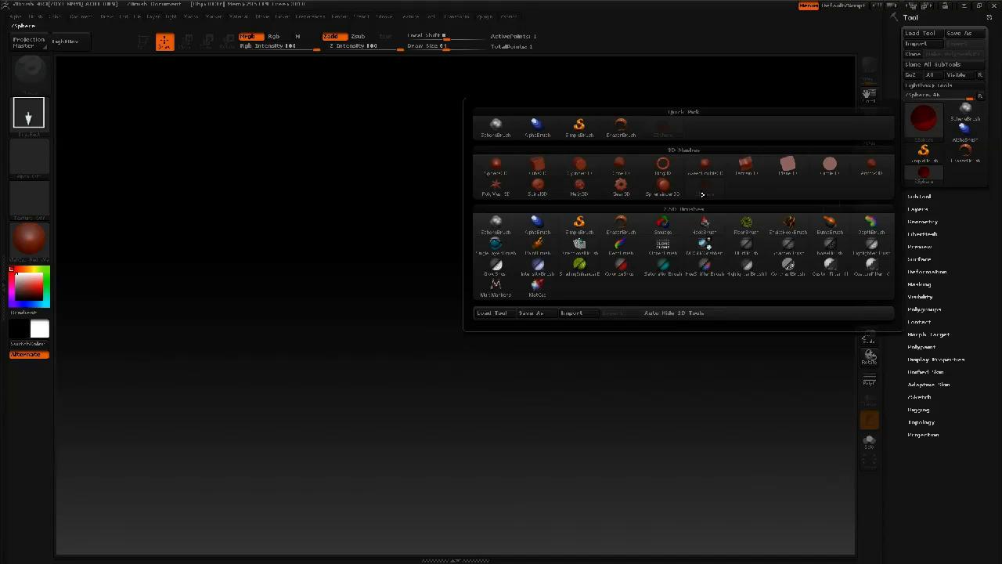
left_click(702, 193)
left_click_drag(463, 296, 481, 458)
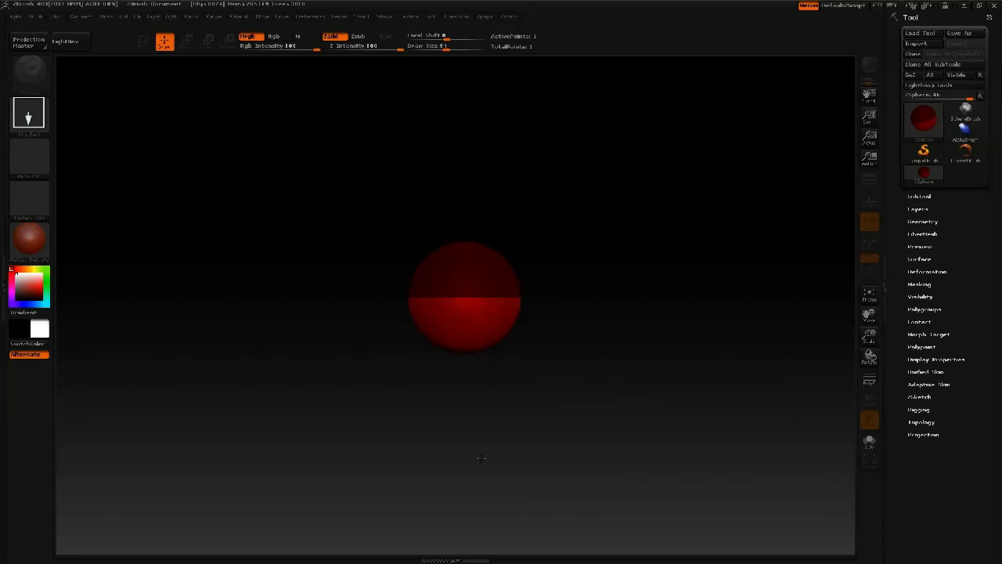
key("t")
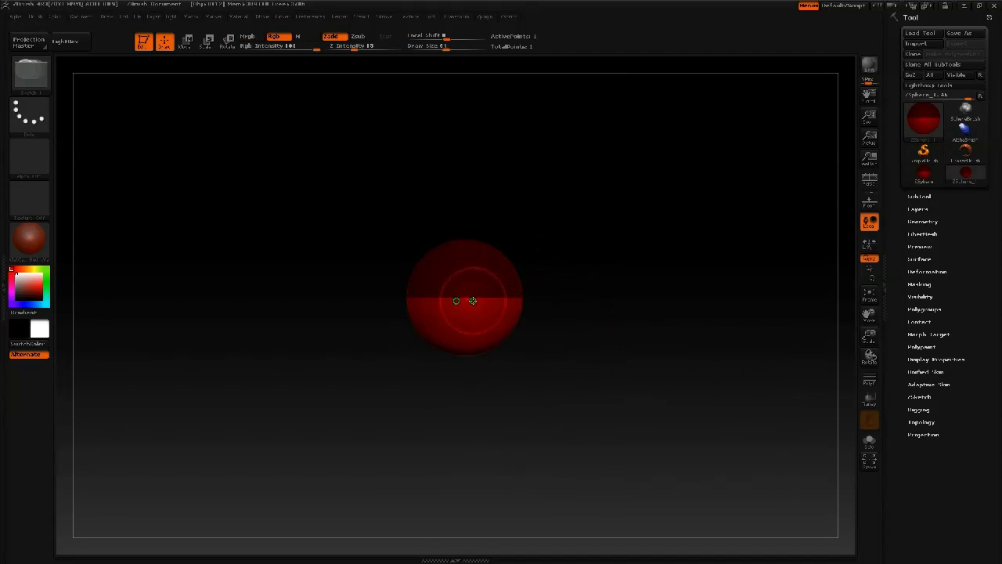
Add one child ZSphere above and one below the root ZSphere and check the resulting skin
left_click_drag(465, 299, 487, 314)
key("a")
left_click_drag(616, 483, 605, 239)
left_click_drag(464, 298, 522, 303)
key("a")
left_click_drag(617, 276, 626, 368)
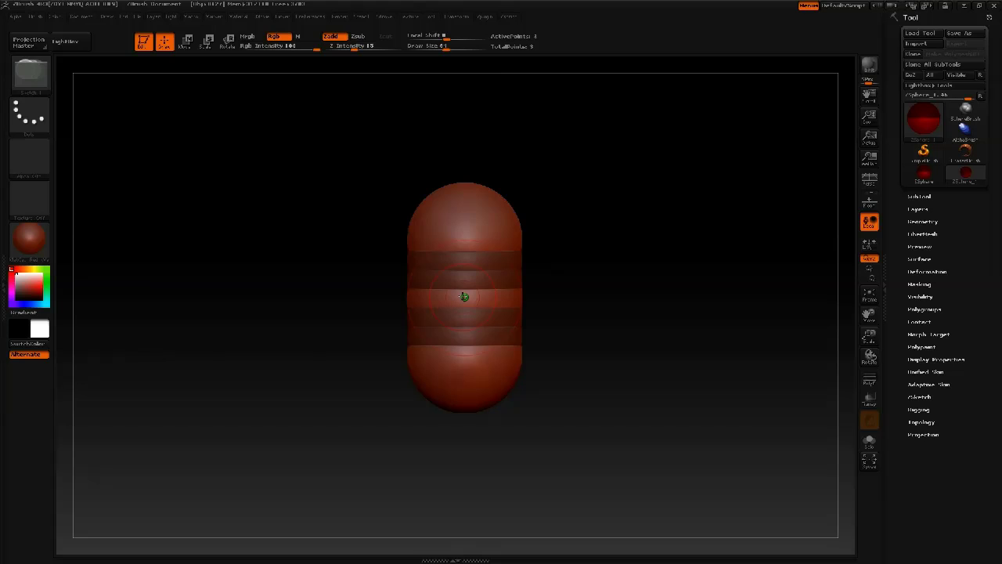
Move the upper and lower ZSpheres apart to lengthen the vertical chain
key("w")
left_click_drag(464, 297, 464, 153)
left_click_drag(455, 364, 454, 421)
left_click_drag(622, 322, 609, 295, "alt")
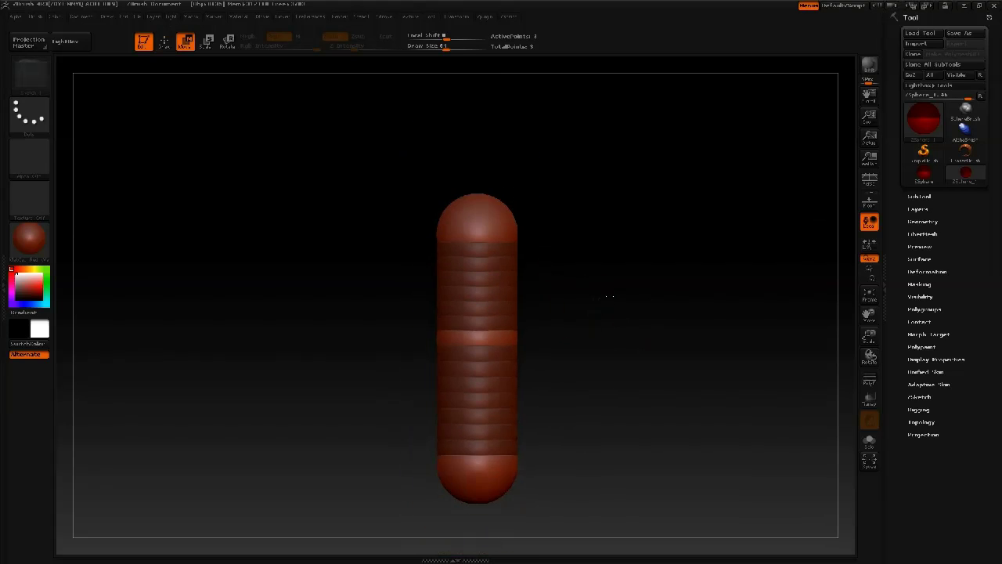
Assign BasicMaterial to the ZSphere chain
left_click(24, 238)
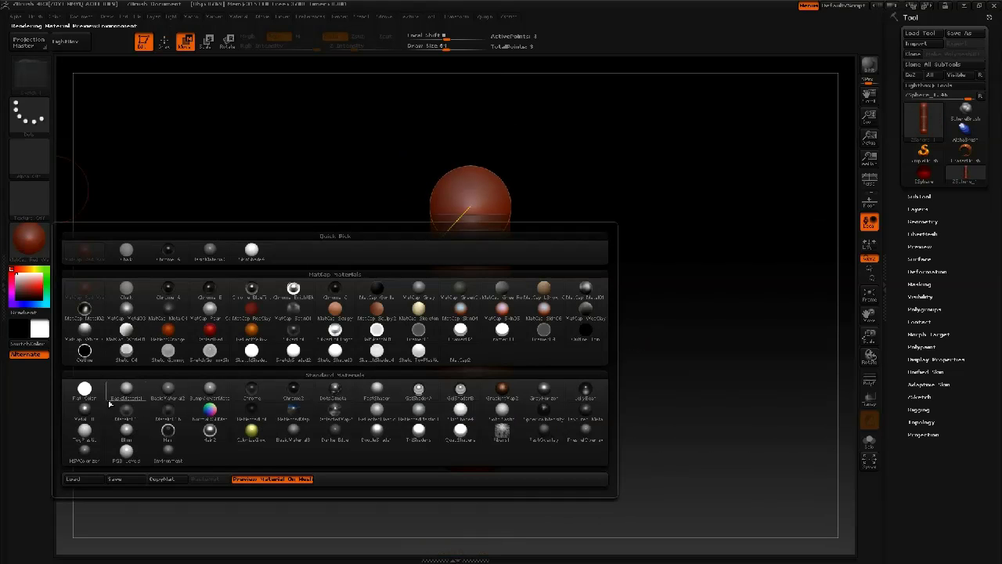
left_click(126, 390)
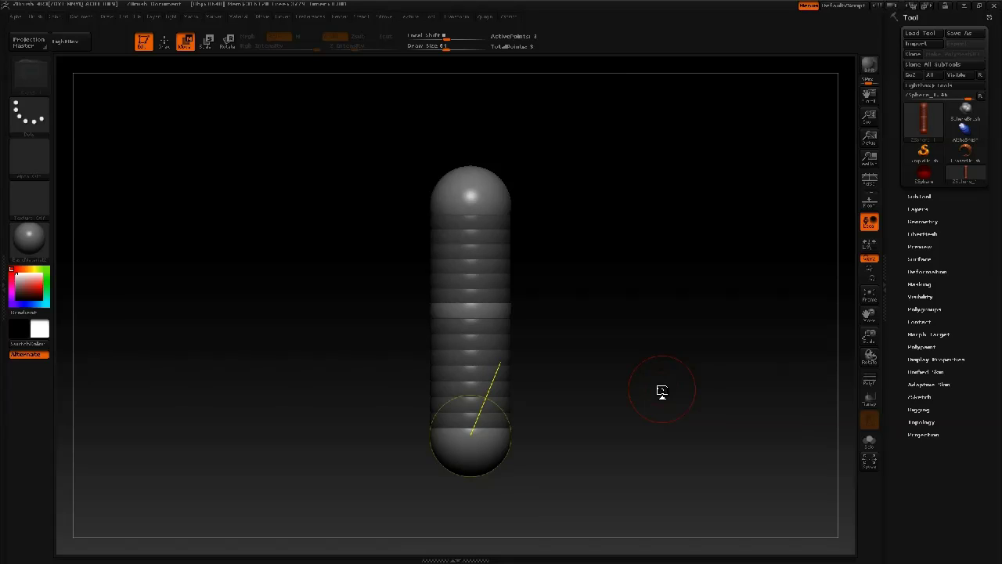
left_click_drag(606, 343, 612, 349, "alt")
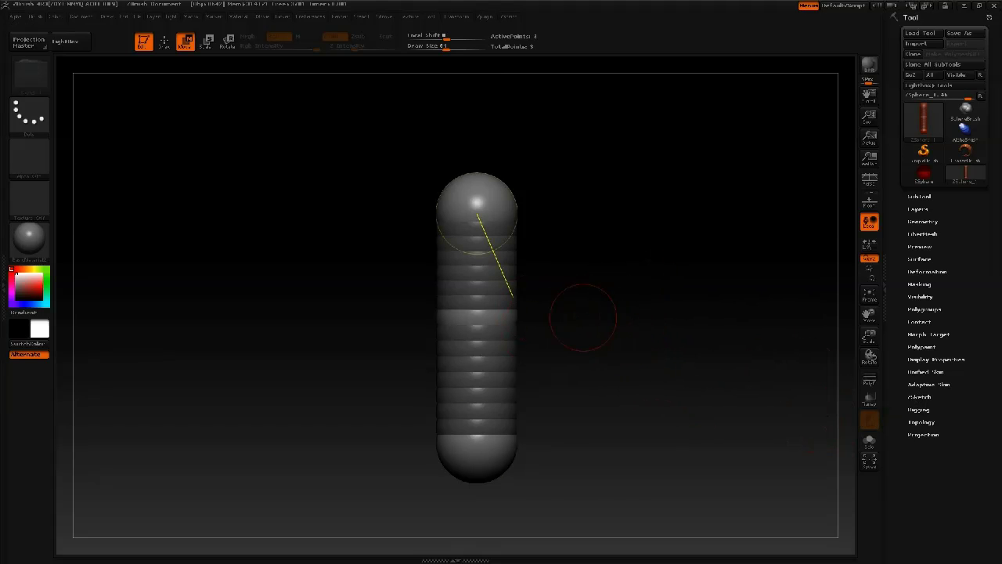
Preview the chain's adaptive skin with its polyframe, and return to the ZSphere display
key("a")
mouse_move(620, 326)
left_mouse_down()
mouse_move(572, 327)
mouse_move(611, 326)
left_mouse_up()
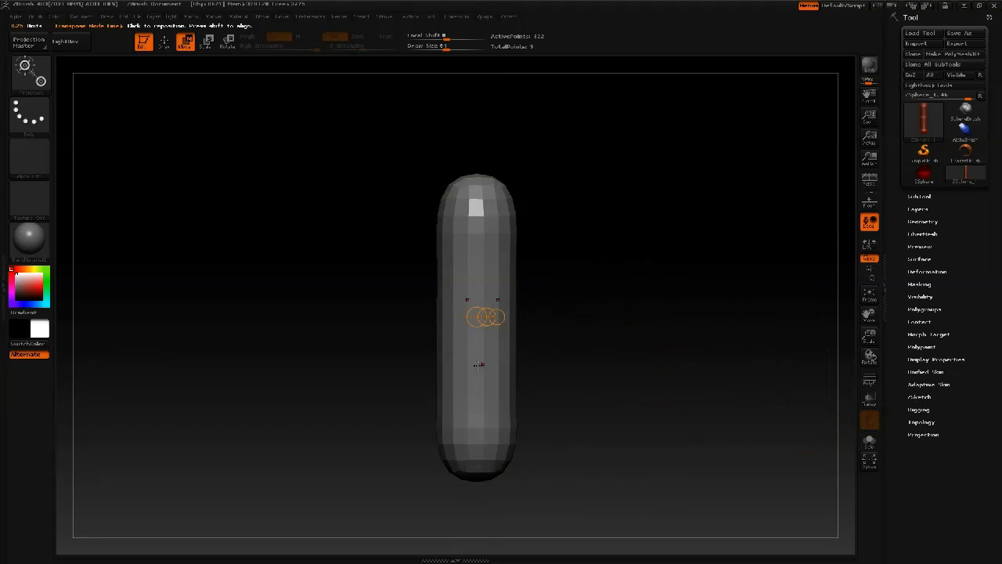
key("shift+f")
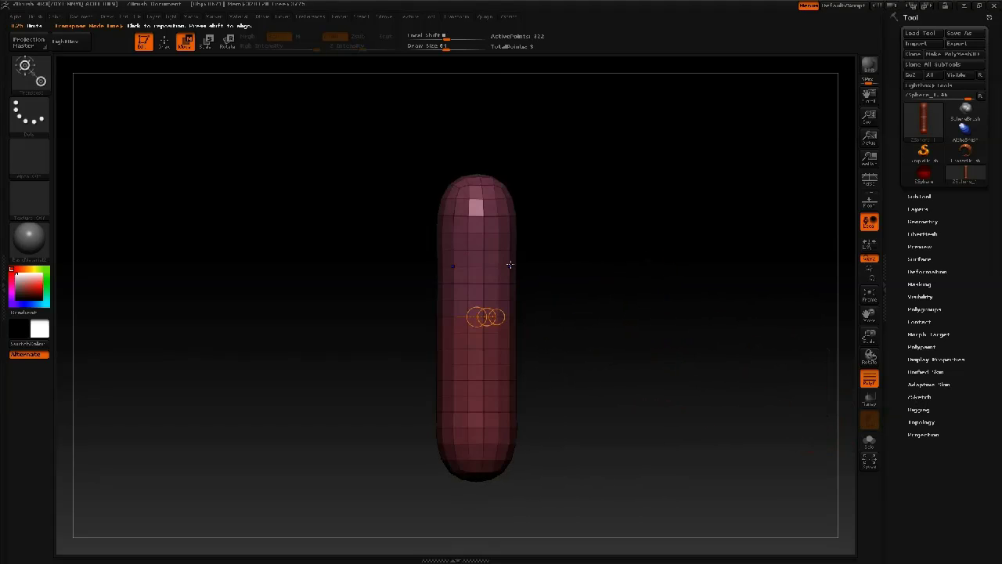
key("shift+f")
key("a")
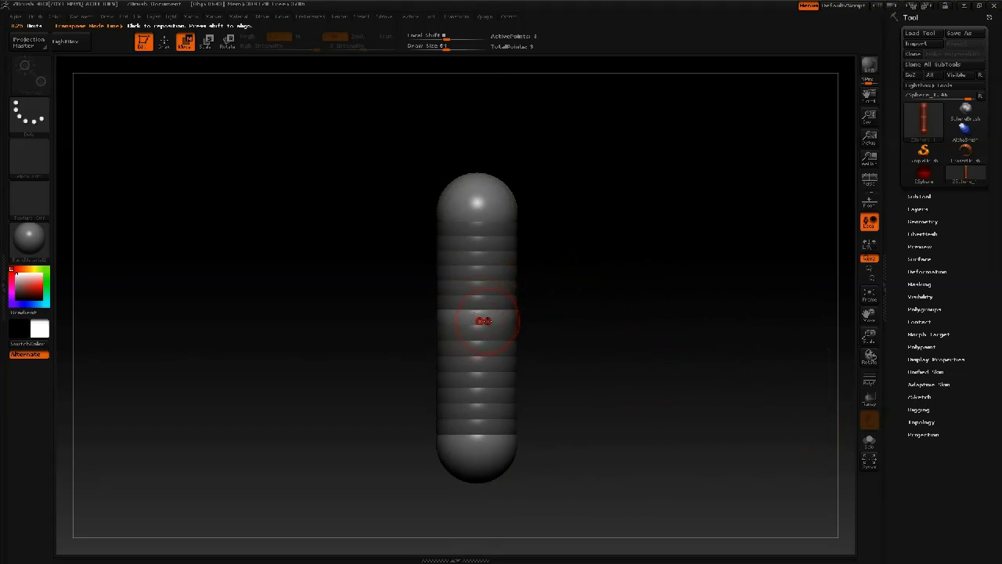
Load the PolySphere from LightBox as an available tool and switch back to the ZSphere chain
left_click(479, 316)
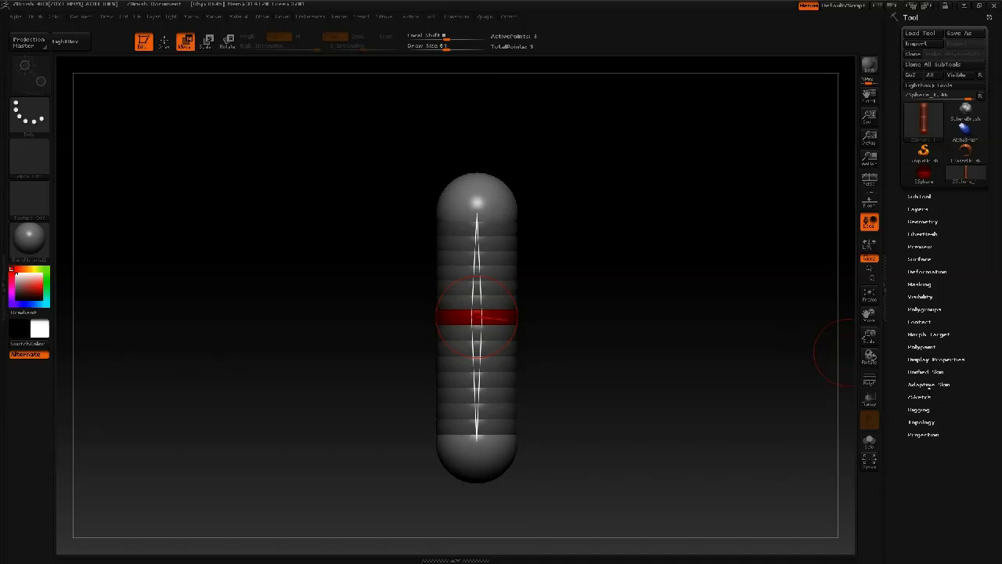
left_click(66, 41)
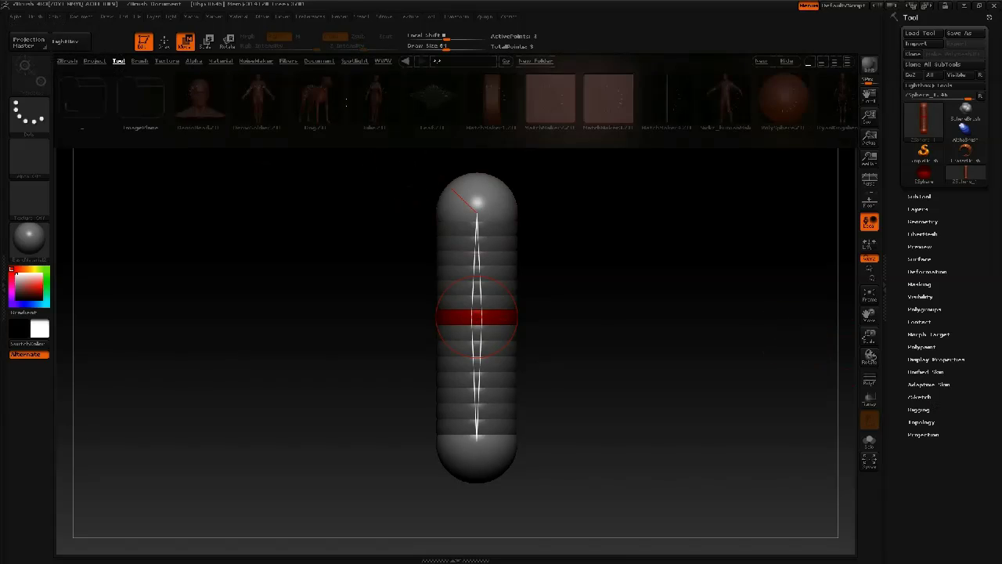
double_click(783, 98)
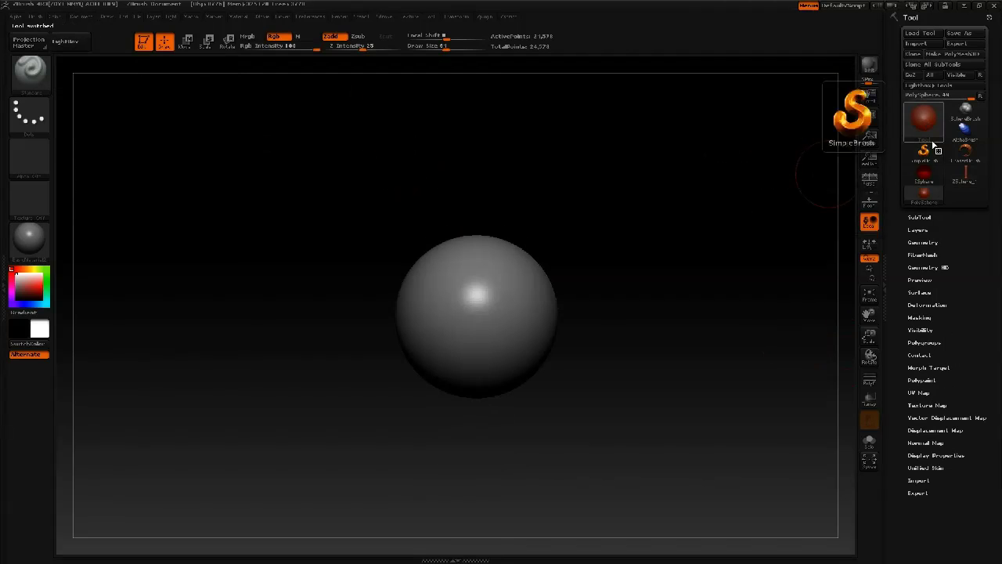
left_click(962, 173)
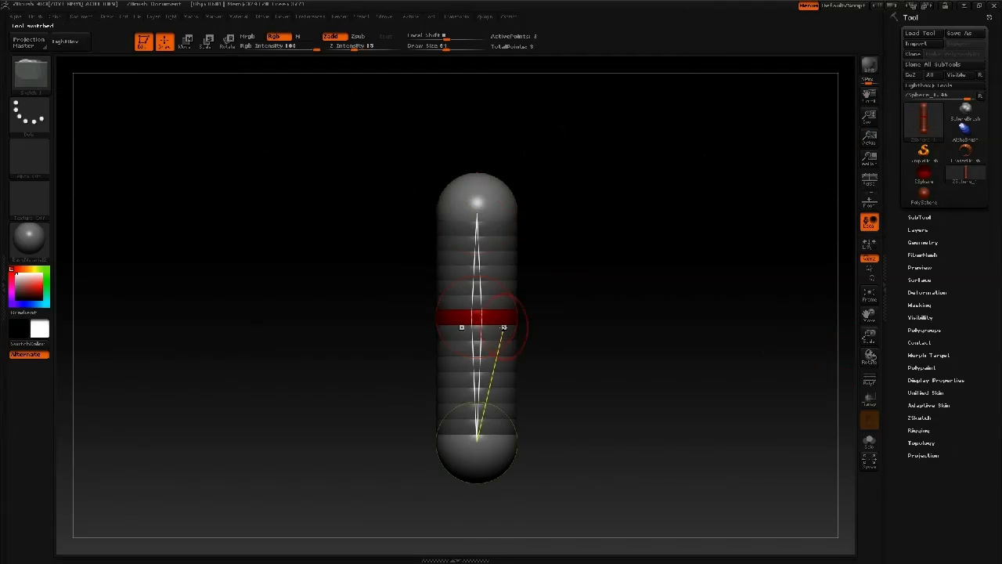
Show the Adaptive Skin settings and select the uppermost ZSphere of the chain
left_click(928, 404)
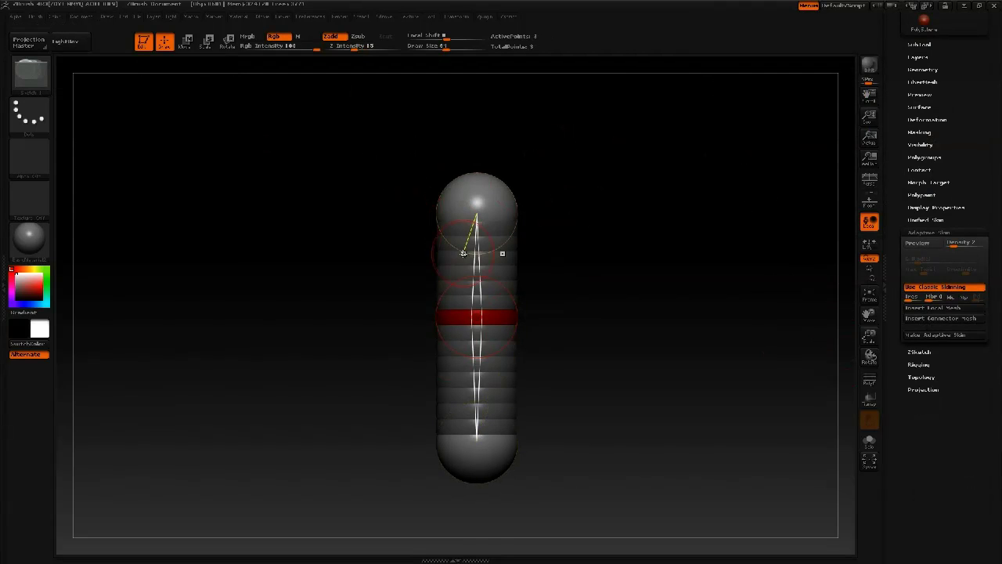
left_click(492, 259)
key("ctrl+z")
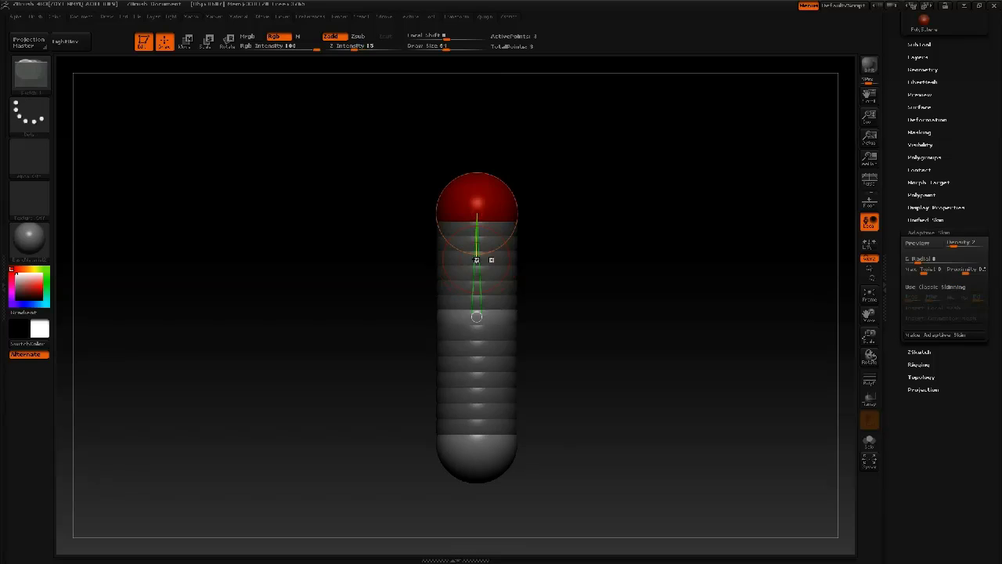
key("w")
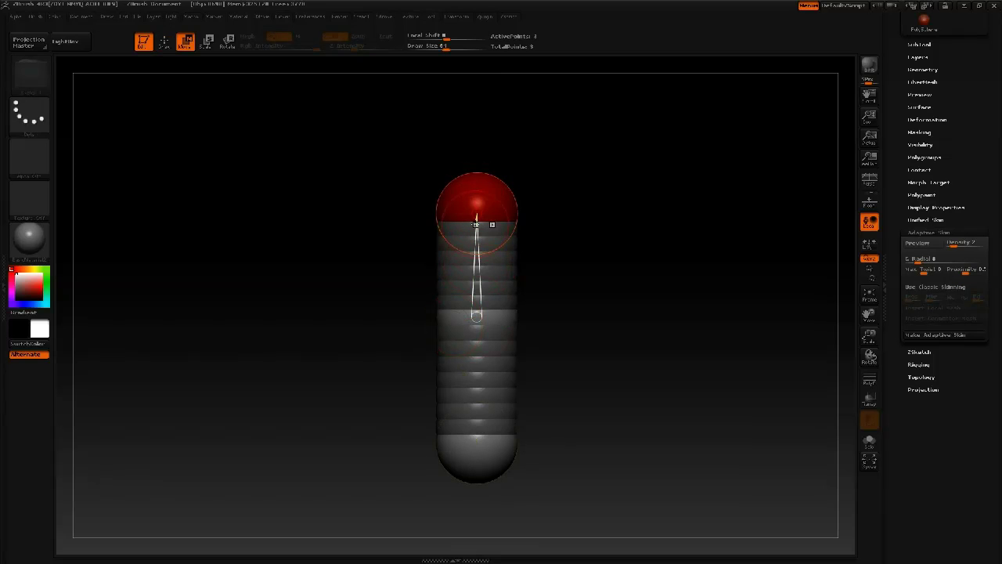
Try inserting the PolySphere as a connector mesh on the top ZSphere with classic skinning on, and undo it
left_click(935, 286)
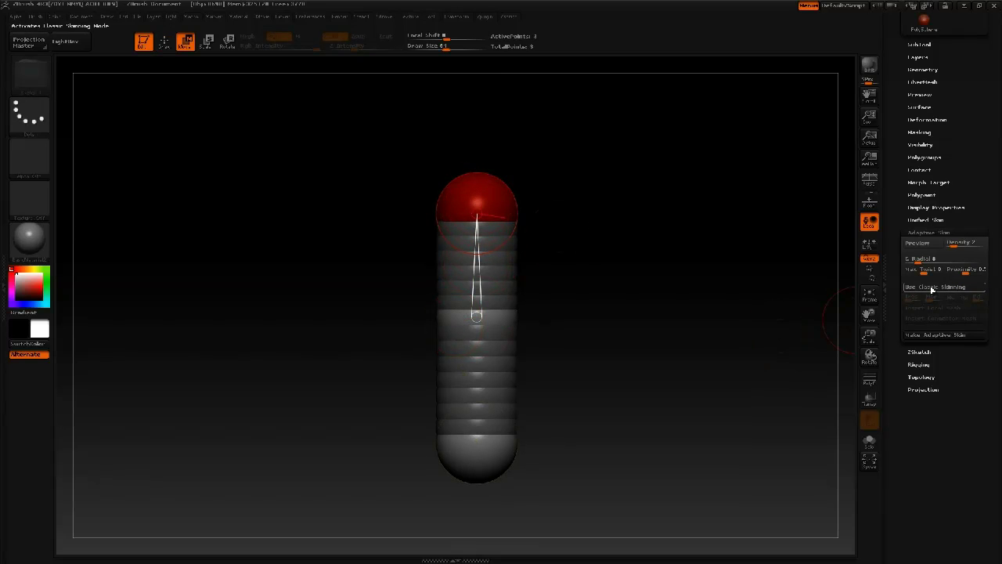
left_click(931, 318)
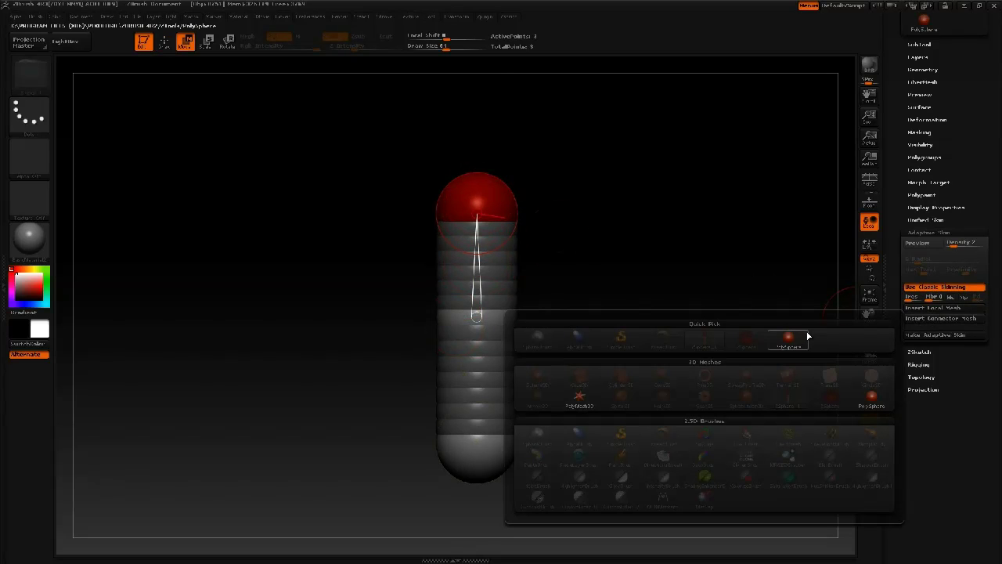
mouse_move(793, 340)
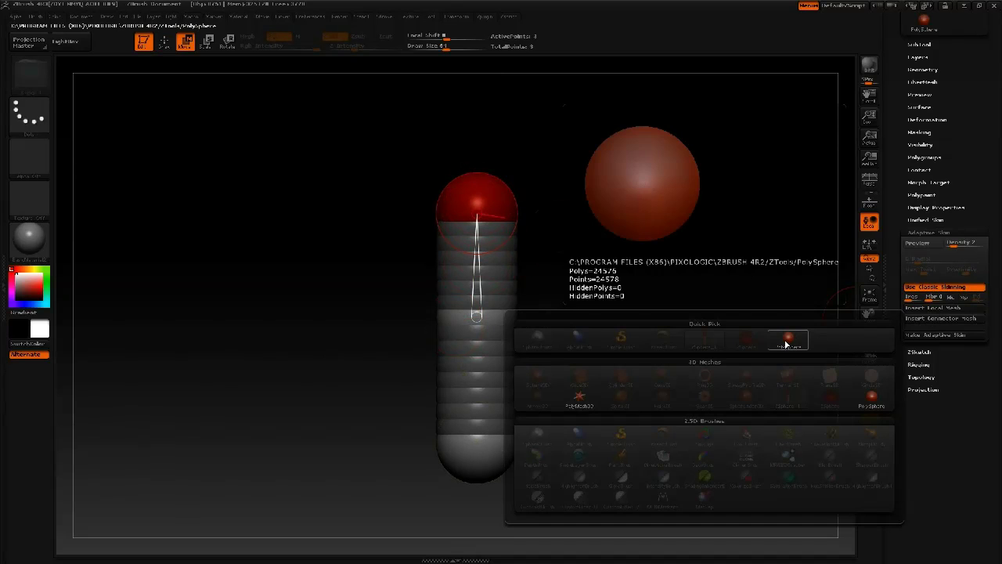
left_click(787, 343)
key("a")
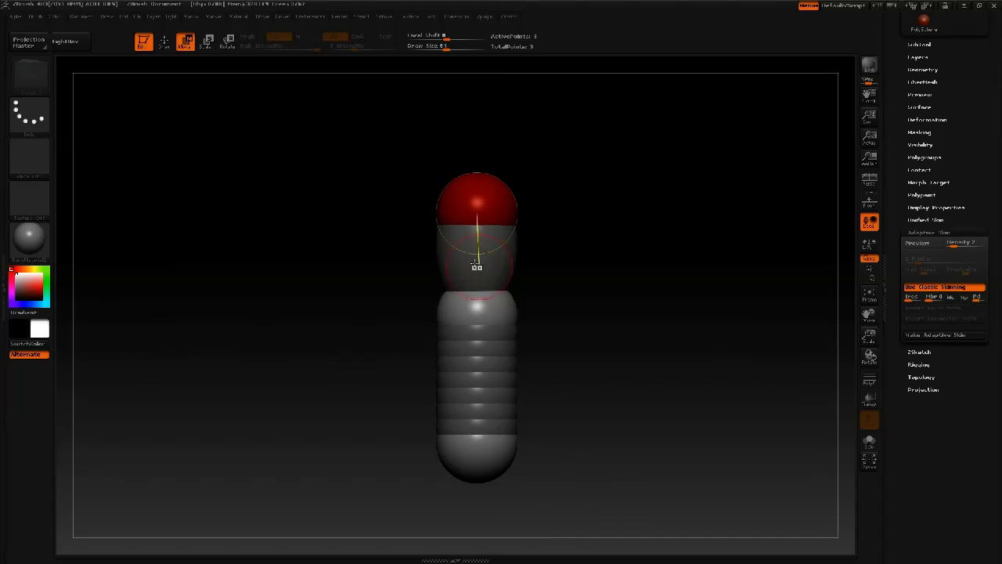
key("ctrl+z")
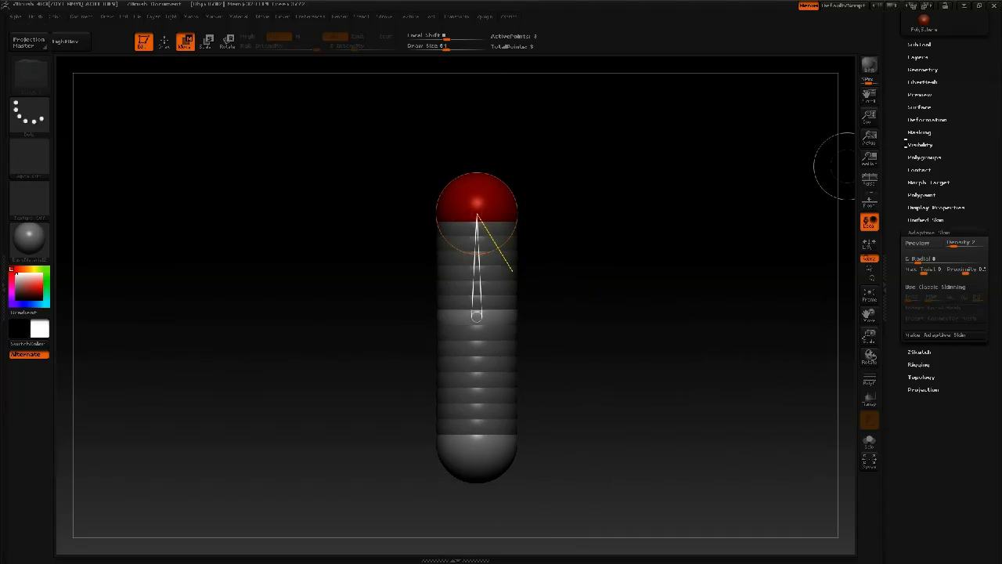
Convert a Cylinder3D primitive into a PolyMesh3D and switch back to the ZSphere chain
left_click_drag(962, 101, 962, 218)
left_click(914, 125)
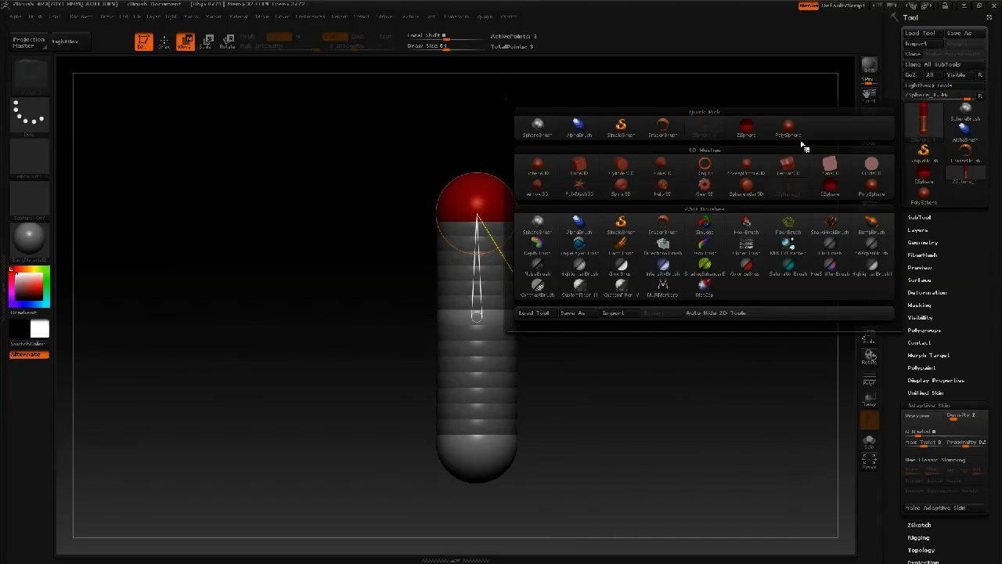
left_click(620, 179)
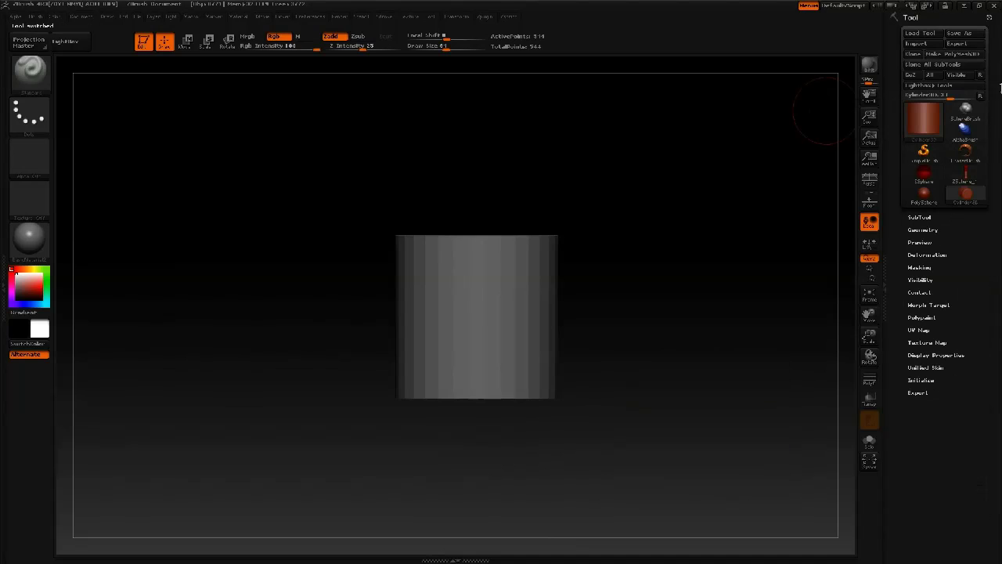
left_click(963, 59)
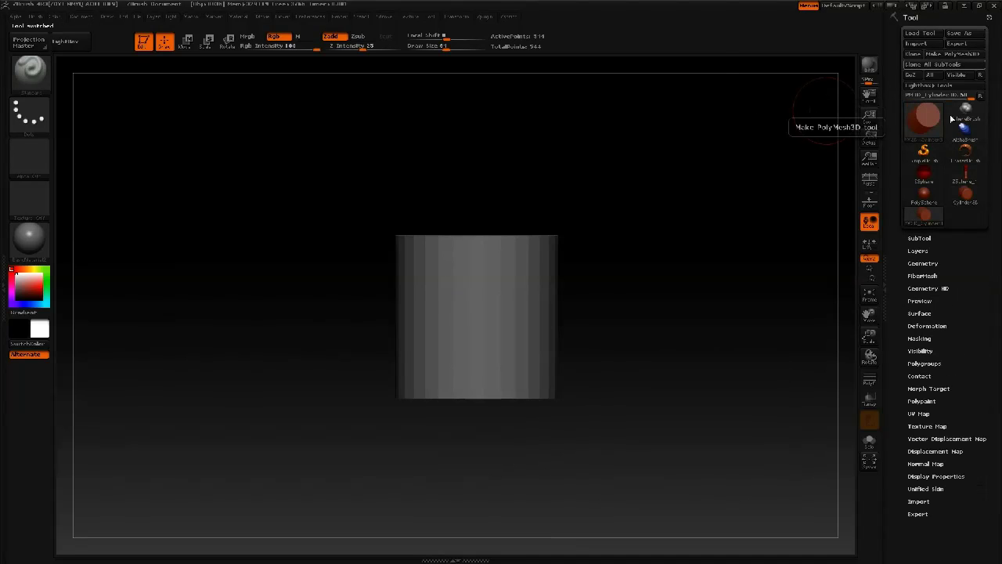
left_click(961, 174)
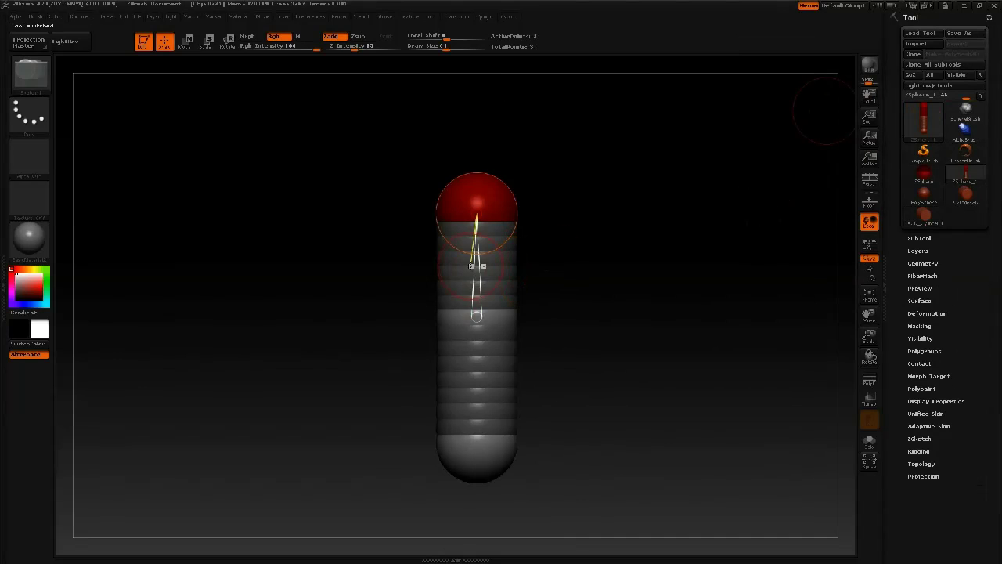
Turn on Use Classic Skinning and insert the polymesh cylinder as the connector mesh for the top ZSphere
left_click(921, 425)
left_click(932, 263)
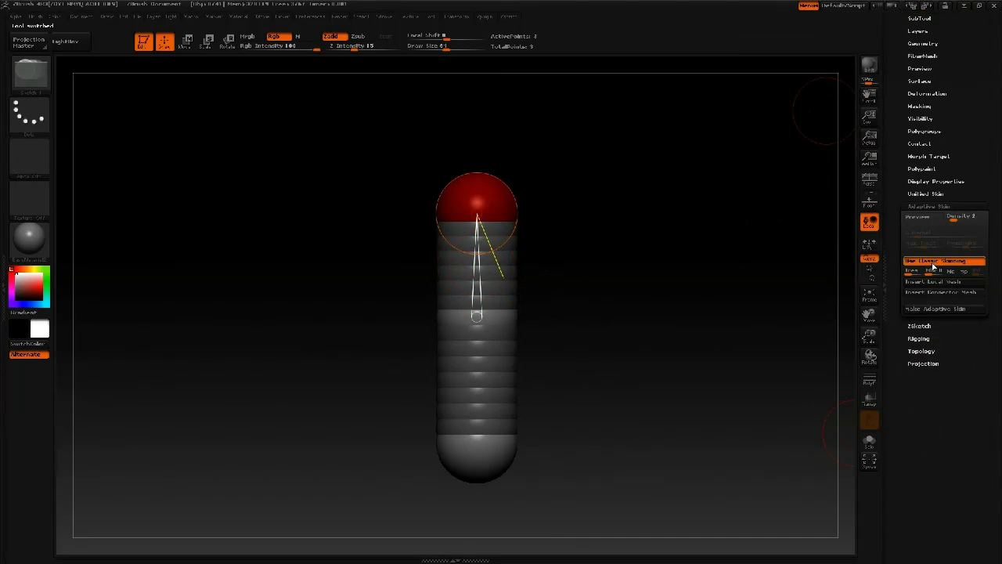
left_click(931, 292)
left_click(923, 294)
left_click(870, 311)
Add a mirrored pair of ZSpheres to the top ZSphere and move them up and outward into a Y shape
left_click_drag(694, 271, 539, 235)
mouse_move(609, 208)
left_mouse_down()
mouse_move(597, 215)
mouse_move(621, 224)
left_mouse_up()
left_click_drag(496, 191, 532, 201)
left_click_drag(564, 197, 583, 197, "shift")
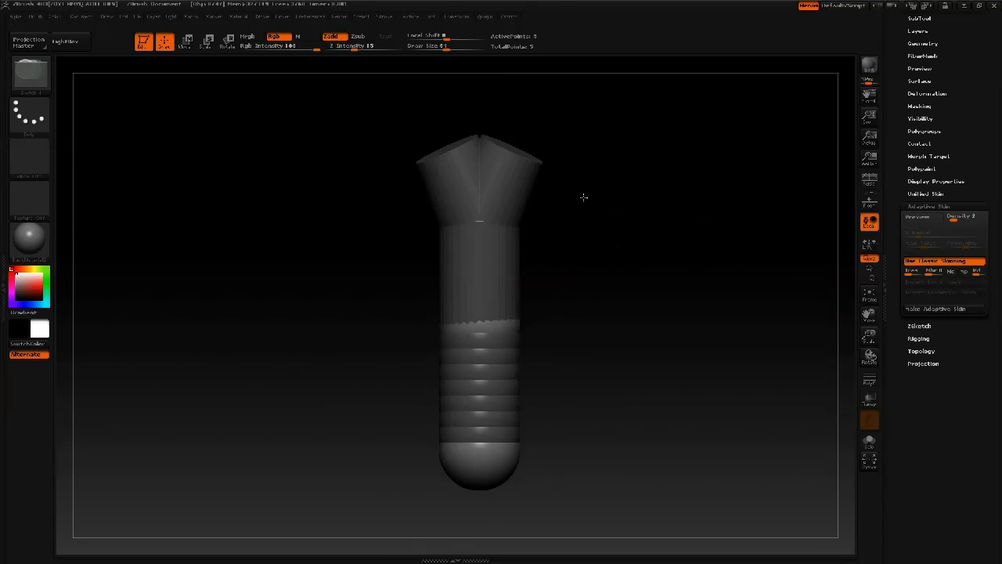
key("w")
mouse_move(503, 168)
left_mouse_down()
mouse_move(572, 146)
mouse_move(608, 119)
left_mouse_up()
left_click_drag(628, 235, 653, 335, "alt")
mouse_move(705, 337)
left_mouse_down()
mouse_move(659, 342)
mouse_move(702, 341)
left_mouse_up()
Extend both Y branches with an outer pair of ZSpheres reaching sideways
mouse_move(626, 220)
left_mouse_down()
mouse_move(650, 258)
mouse_move(695, 256)
mouse_move(708, 243)
mouse_move(772, 263)
left_mouse_up()
key("q")
key("w")
left_click_drag(644, 357, 630, 320, "alt")
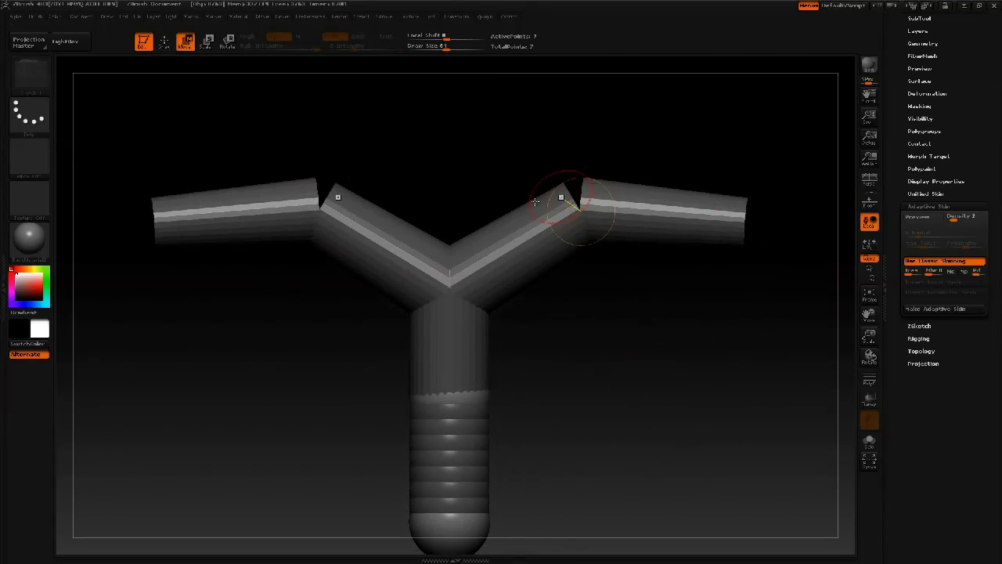
Insert the PolySphere as the local mesh with the middle ZSphere of the stem selected
left_click(452, 398)
left_click(910, 283)
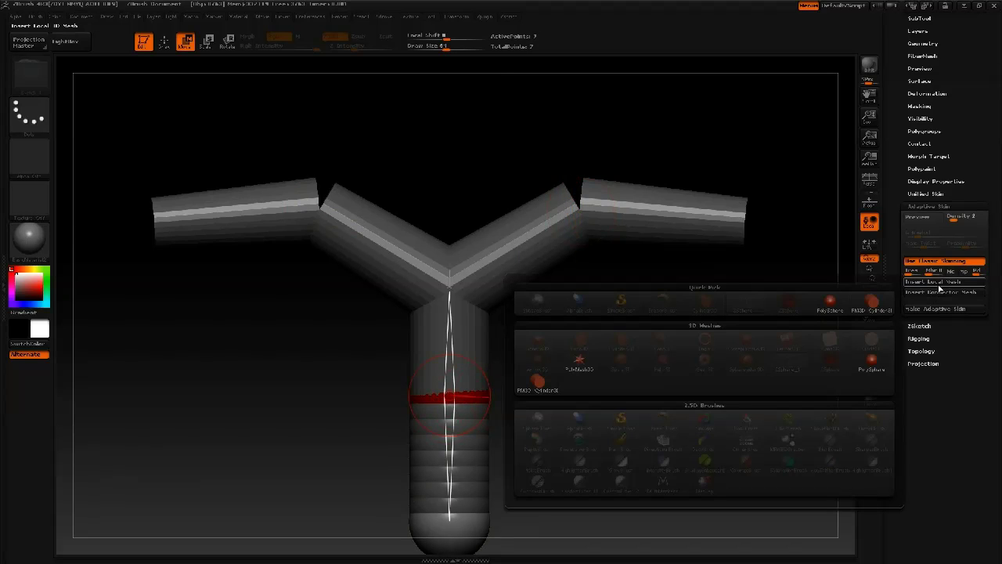
left_click(910, 288)
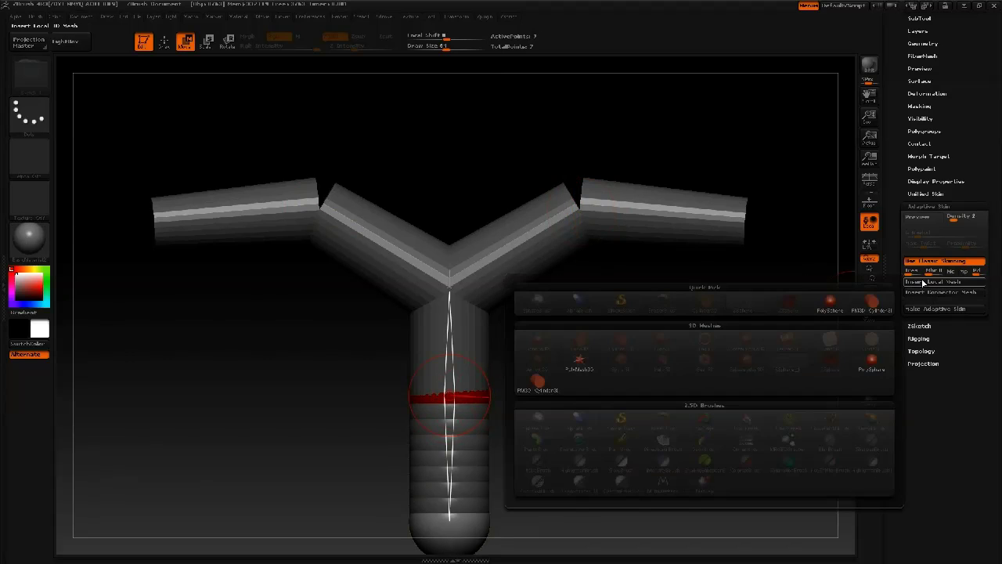
left_click(834, 305)
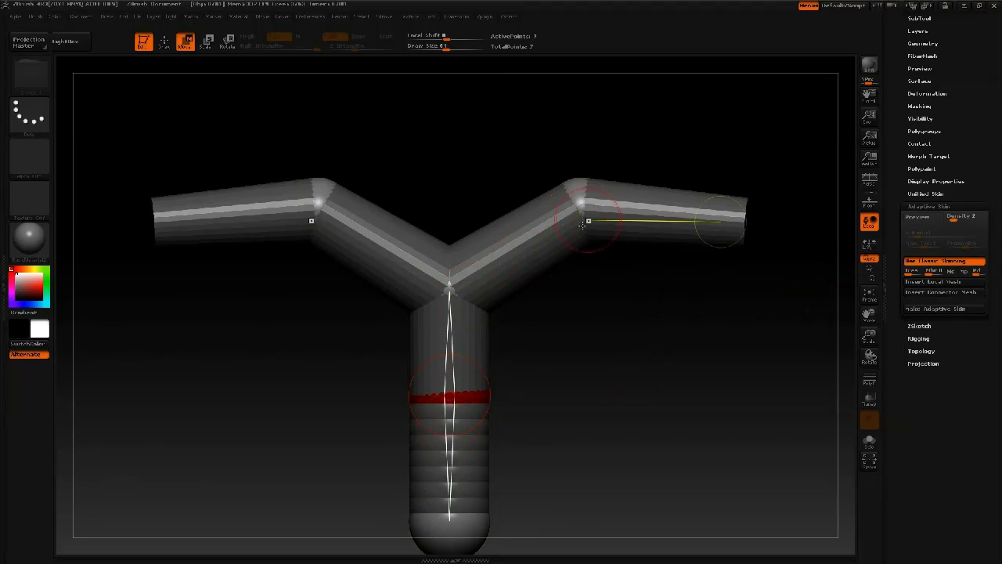
Add another mirrored pair of ZSpheres at the outer ends of both branches and move them up and outward
mouse_move(446, 159)
left_mouse_down()
mouse_move(401, 158)
mouse_move(485, 156)
mouse_move(456, 155)
left_mouse_up()
key("a")
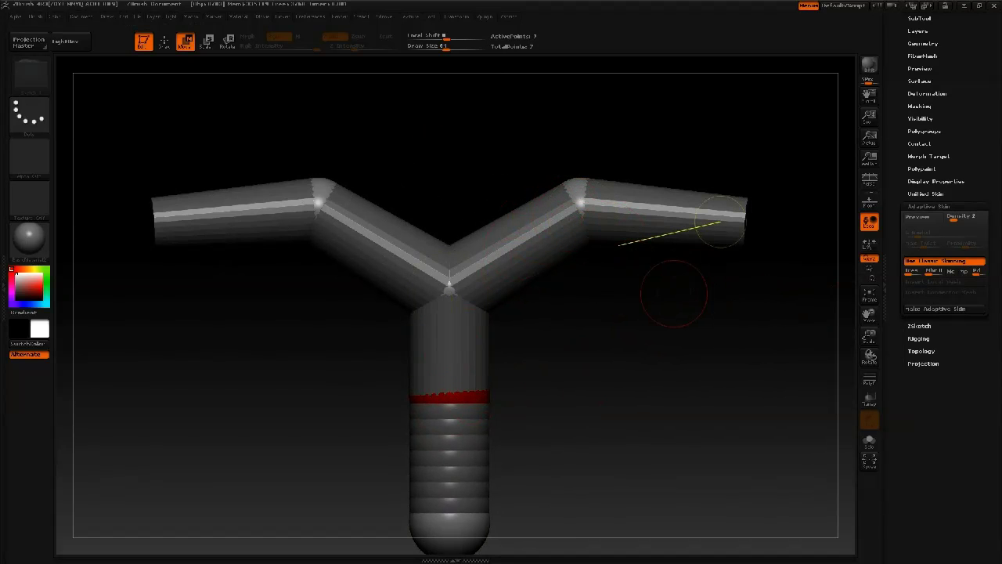
mouse_move(742, 224)
left_mouse_down()
mouse_move(767, 363)
mouse_move(764, 300)
mouse_move(715, 259)
left_mouse_up()
key("q")
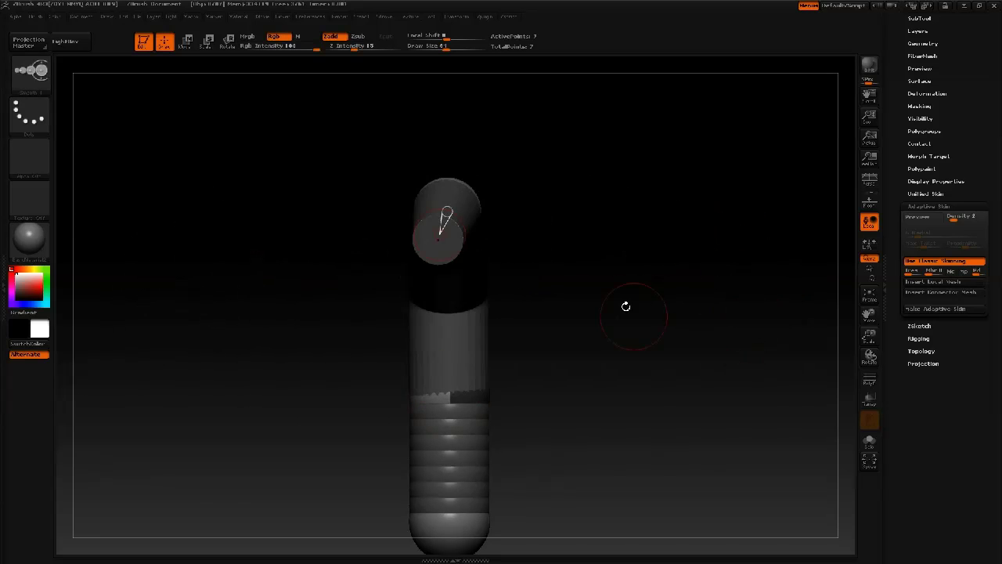
mouse_move(443, 217)
left_mouse_down()
mouse_move(450, 255)
mouse_move(515, 258)
left_mouse_up()
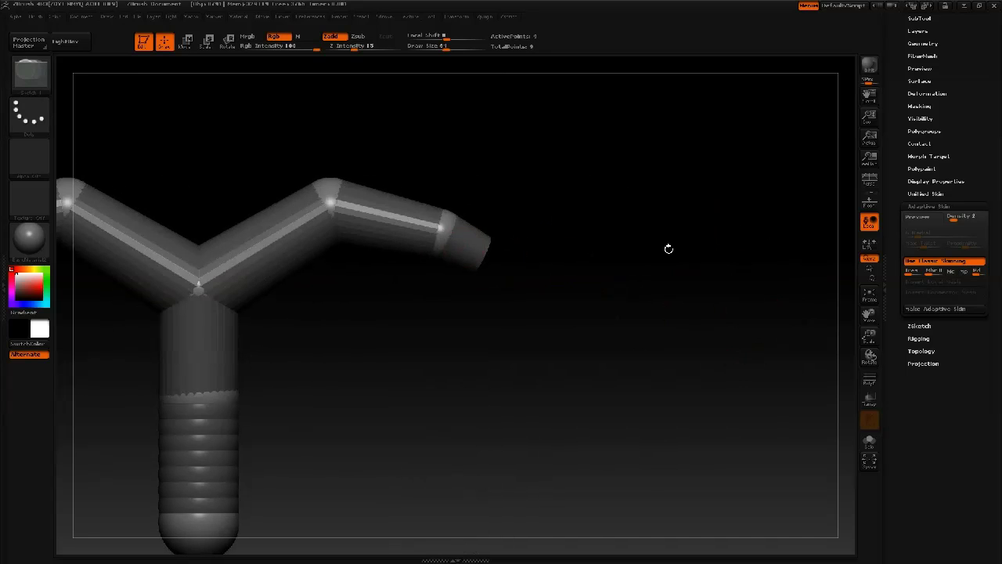
key("w")
left_click_drag(447, 235, 548, 121)
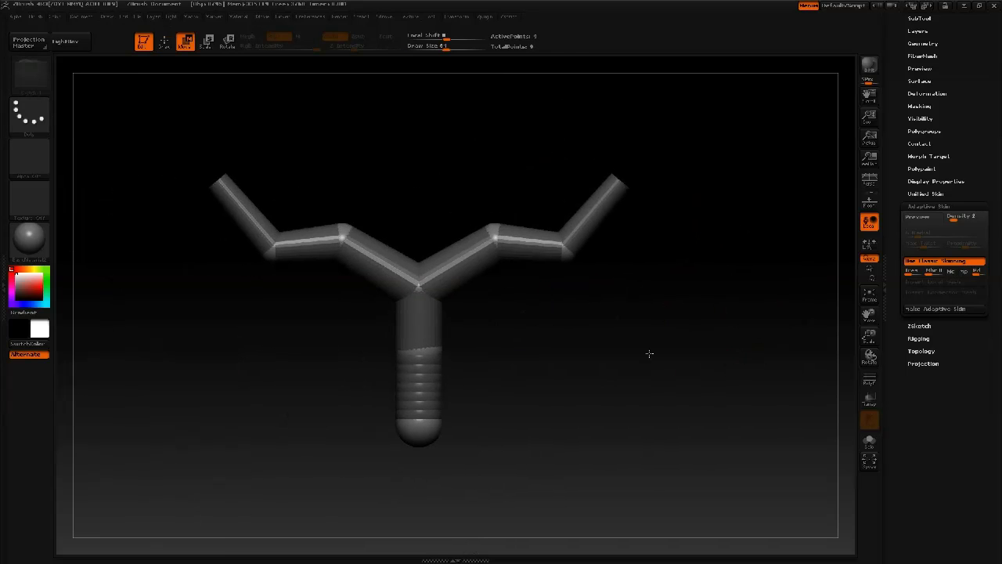
Preview the adaptive skin of the branching structure and examine the joints between its segments
left_click_drag(649, 353, 658, 380, "alt")
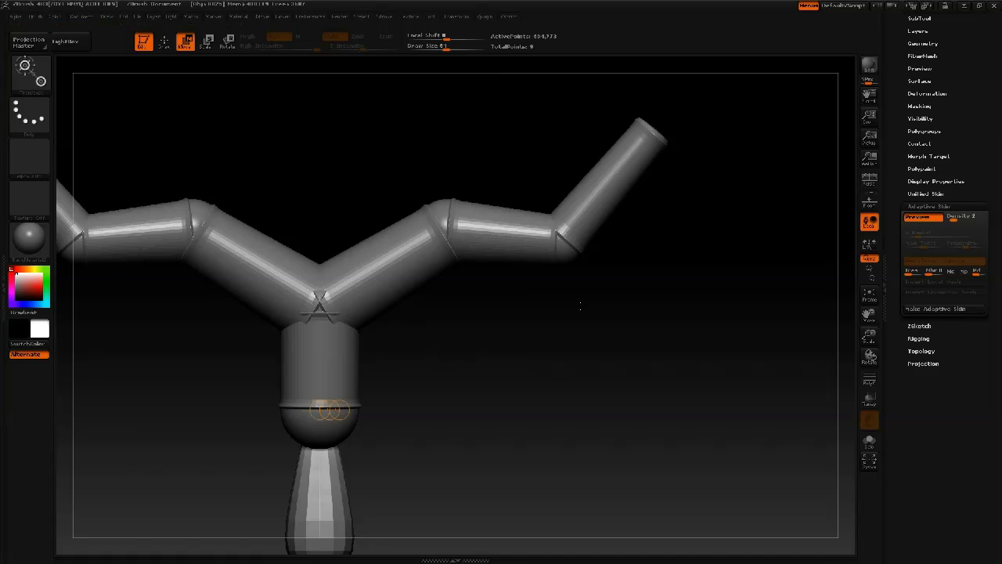
key("a")
left_click_drag(525, 371, 498, 337, "alt")
left_click_drag(572, 387, 622, 413, "alt")
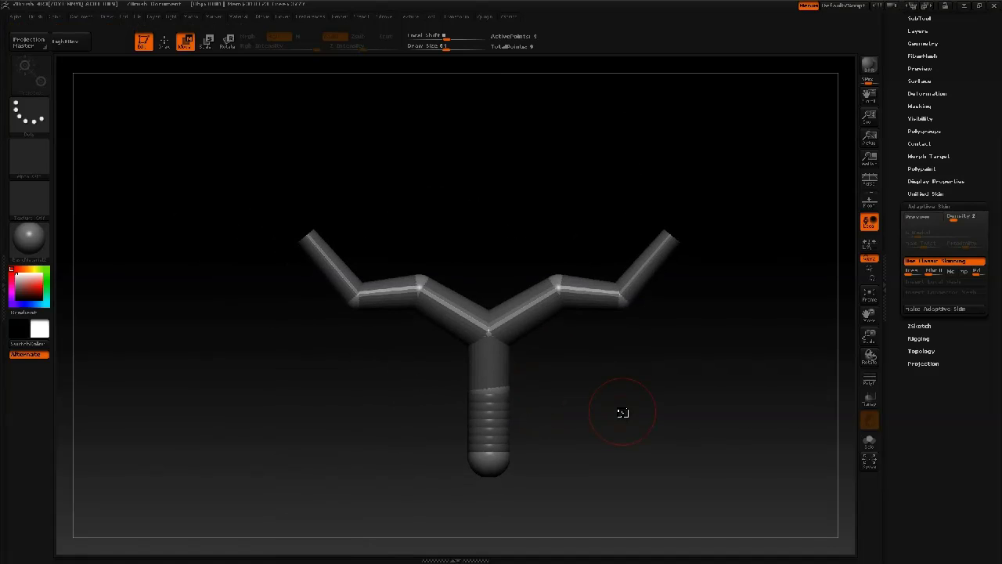
Reshape both branches by moving their inner joint ZSpheres down and inward and shifting the outer ones inward
mouse_move(558, 289)
left_mouse_down()
mouse_move(517, 328)
mouse_move(525, 325)
left_mouse_up()
left_click_drag(618, 296, 599, 298)
Undo the branches and inserted meshes back to the plain three-ZSphere stem without classic skinning
key("ctrl+z")
key("ctrl+z")
key("ctrl+z")
key("ctrl+z")
key("ctrl+z")
key("ctrl+z")
key("ctrl+z")
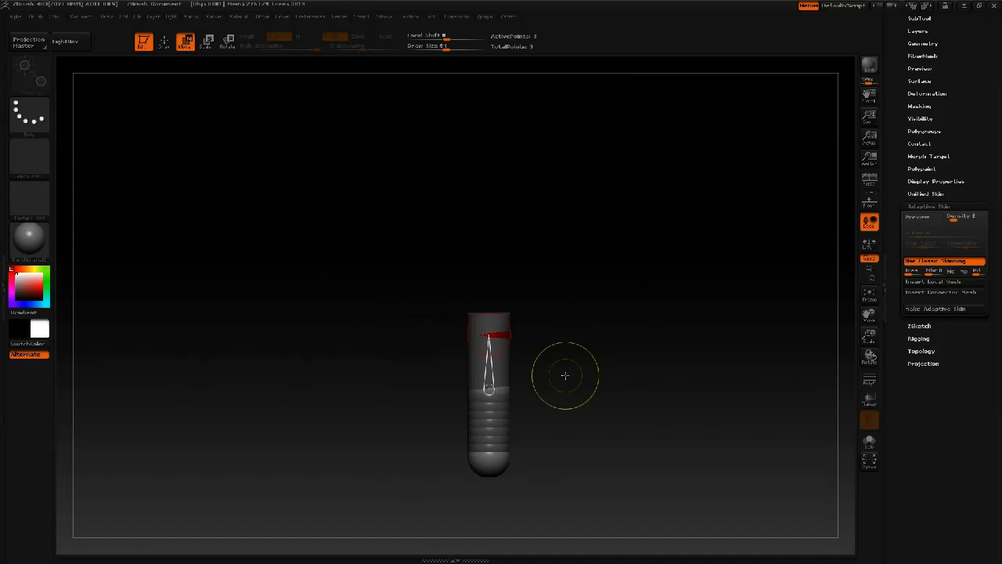
key("a")
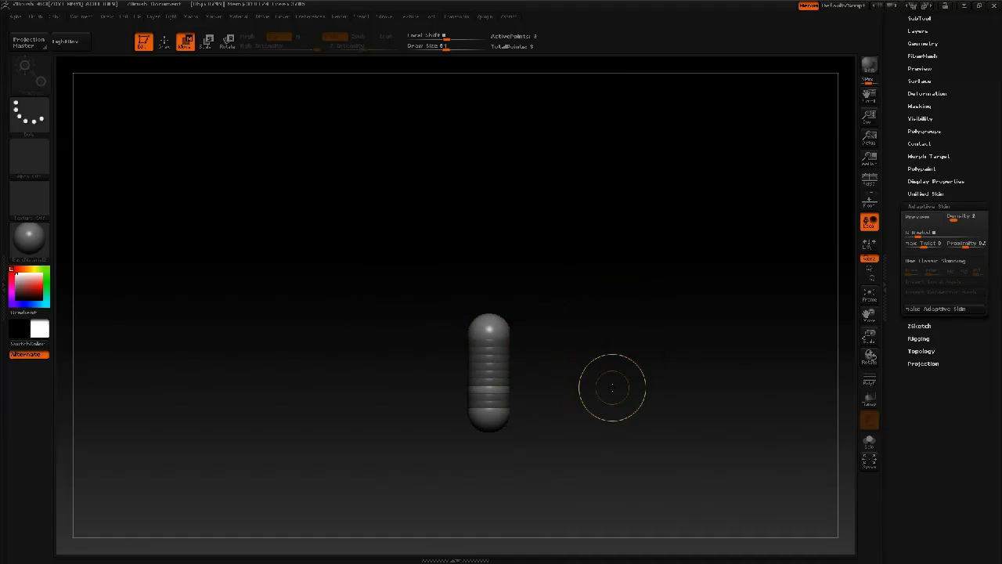
key("a")
key("a")
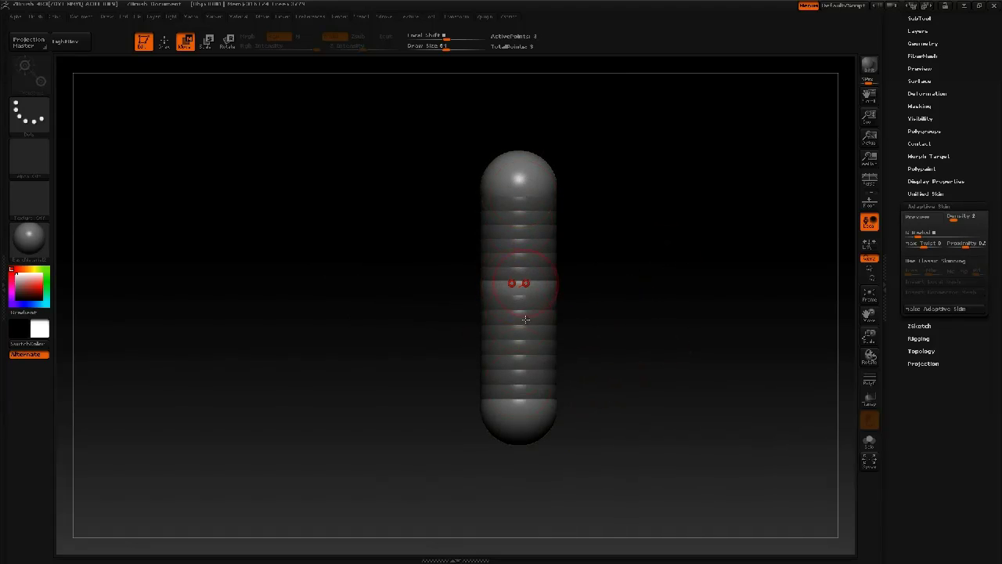
With the top ZSphere selected, turn on Use Classic Skinning and insert the PM3D_Cylinder3D as its connector mesh
left_click(518, 242)
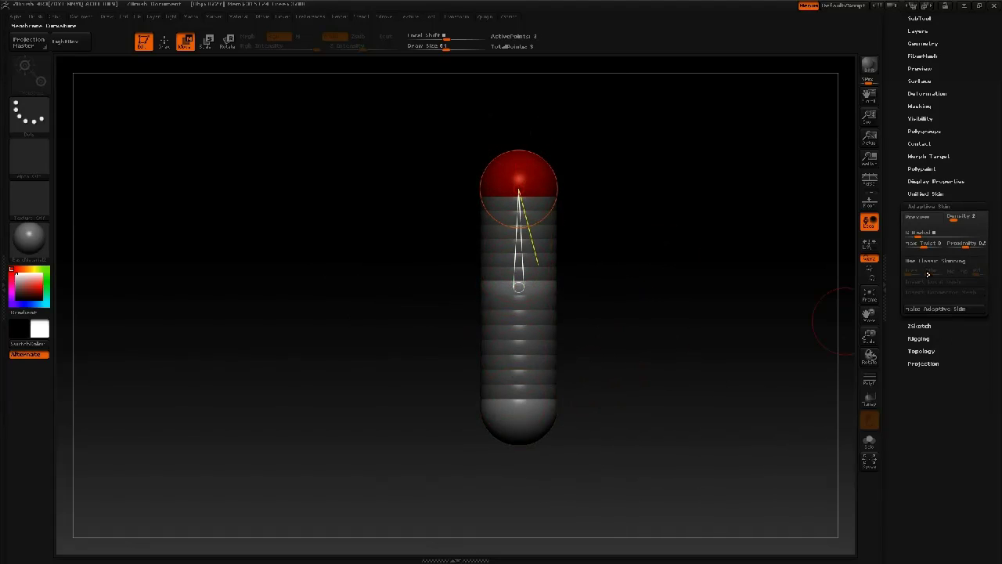
left_click(939, 260)
left_click(937, 282)
left_click(931, 292)
left_click(923, 297)
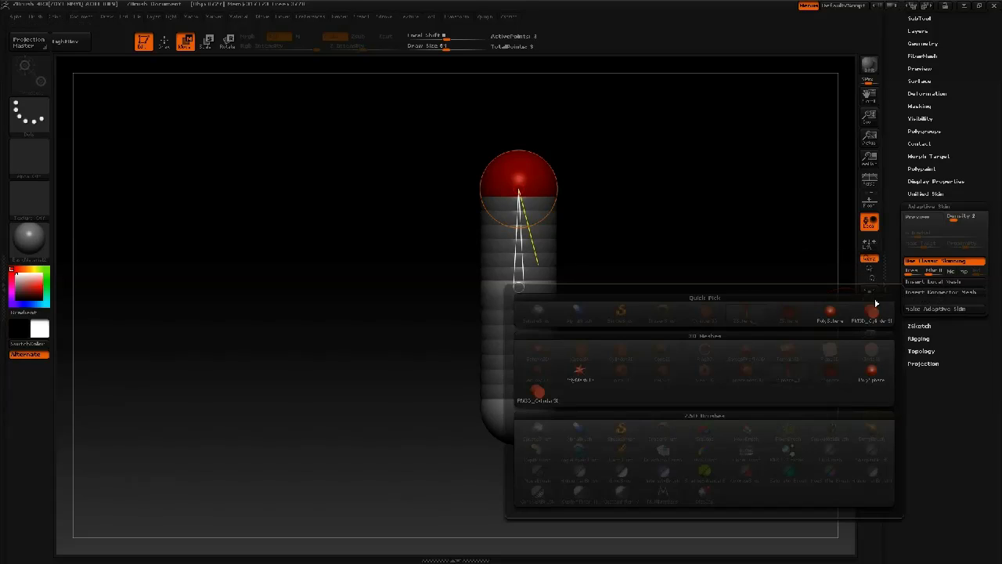
left_click(875, 306)
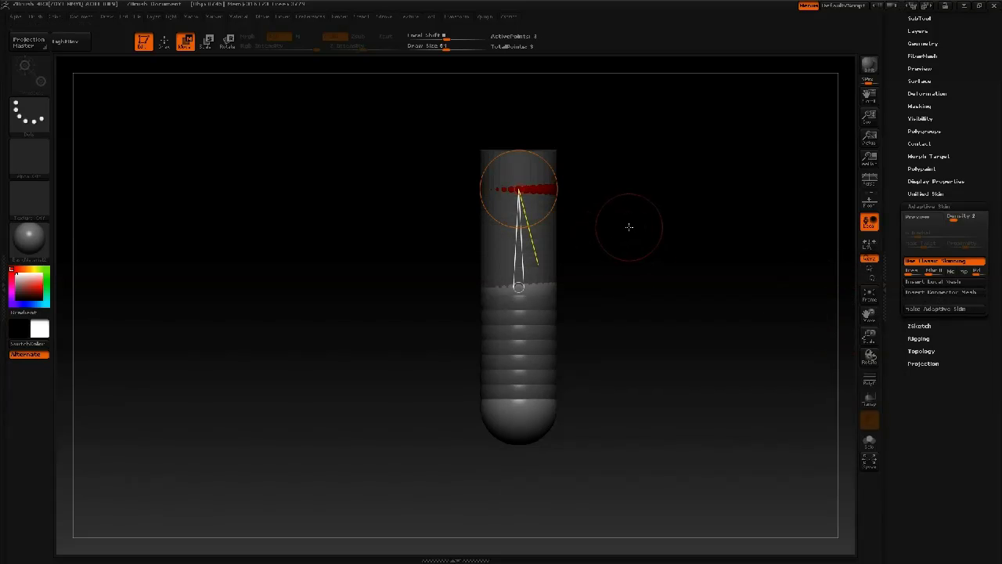
Add a mirrored pair of ZSpheres to the cylinder stem's top end and move them up and outward into a Y
left_click_drag(628, 260, 648, 293)
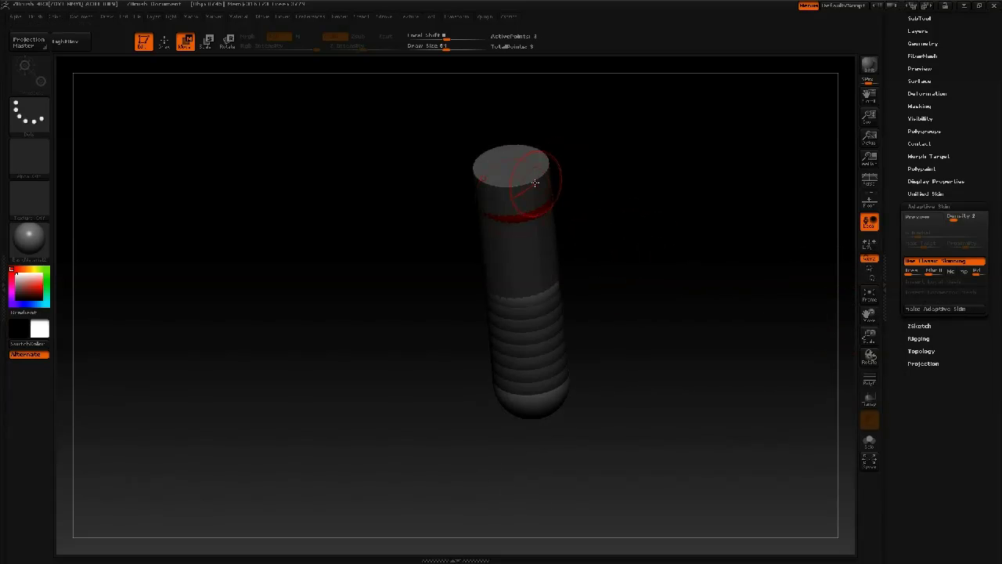
key("q")
left_click_drag(535, 180, 554, 188)
mouse_move(665, 171)
left_mouse_down()
mouse_move(678, 156)
mouse_move(665, 137)
left_mouse_up()
key("w")
left_click_drag(547, 159, 694, 117)
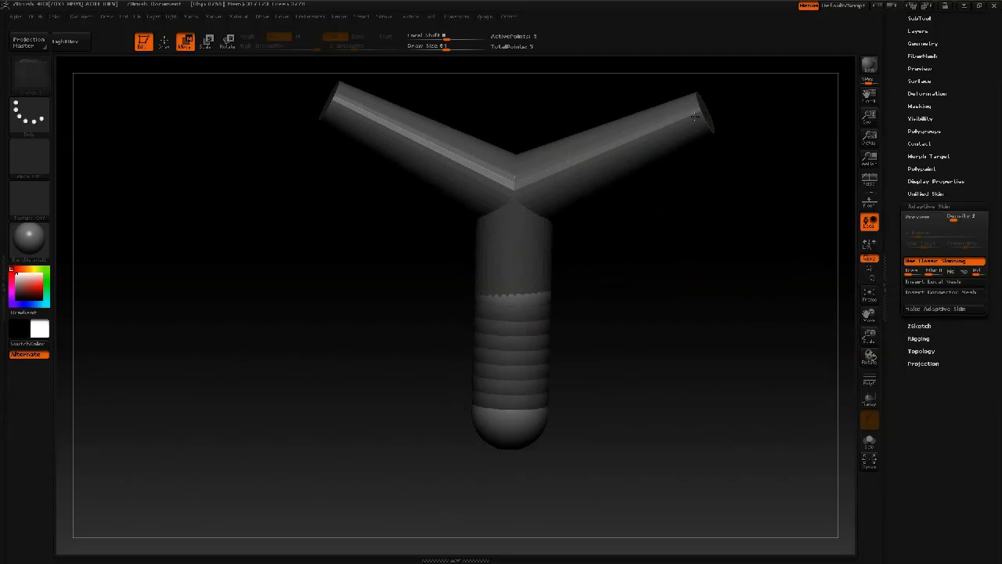
Add a mirrored pair of ZSpheres at the Y branch ends and move them outward and down
left_click_drag(678, 217, 697, 213)
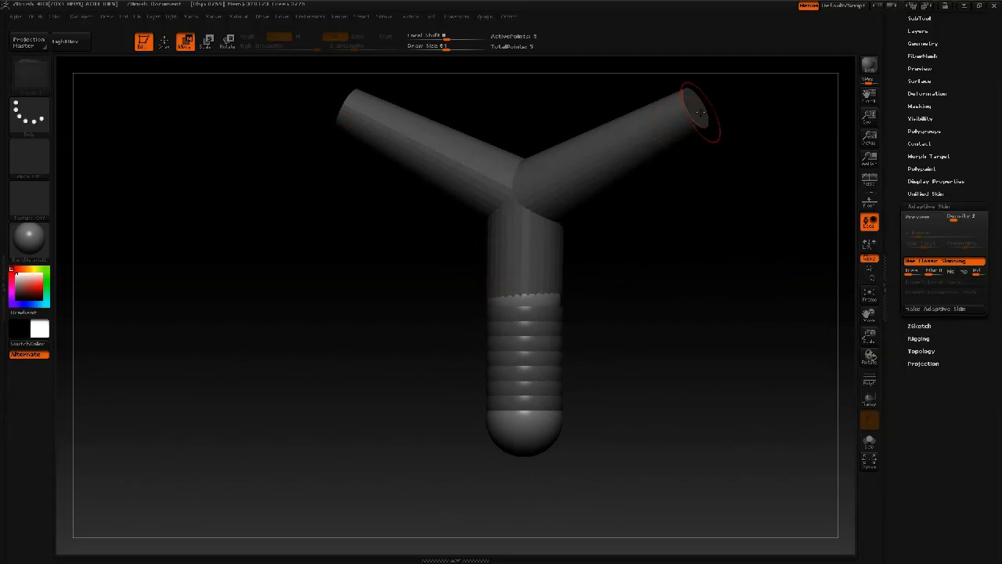
key("q")
left_click_drag(698, 111, 708, 126)
left_click_drag(707, 230, 716, 234, "shift")
key("w")
left_click_drag(709, 114, 763, 202)
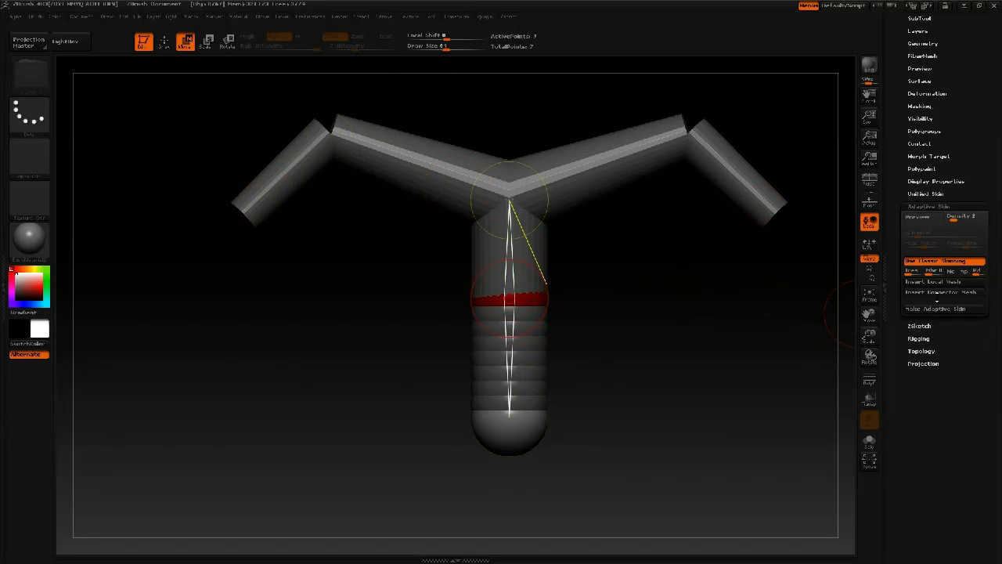
Insert the PolySphere as the local mesh for the stem's middle ZSphere to round the branch joints
left_click(933, 281)
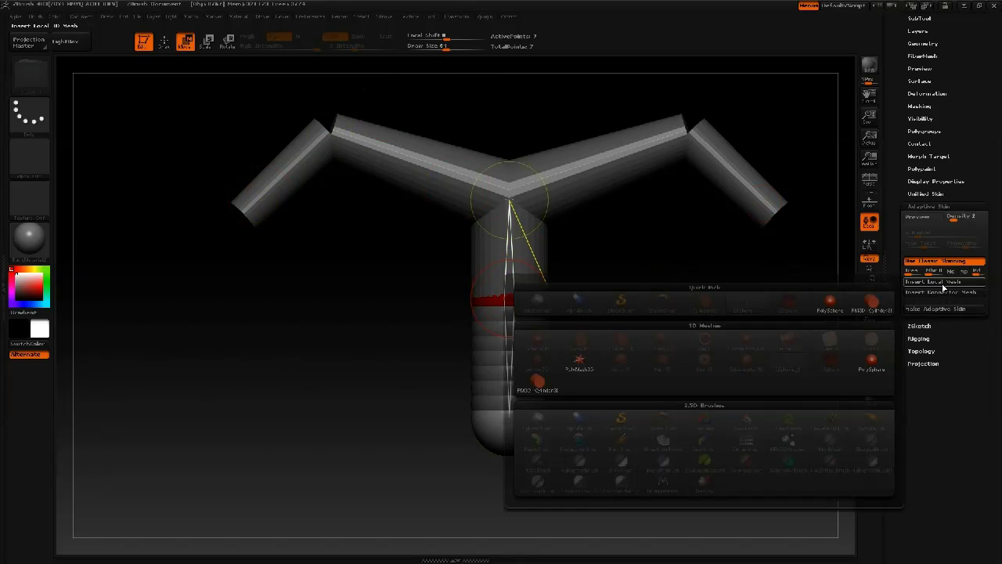
left_click(932, 284)
left_click(831, 303)
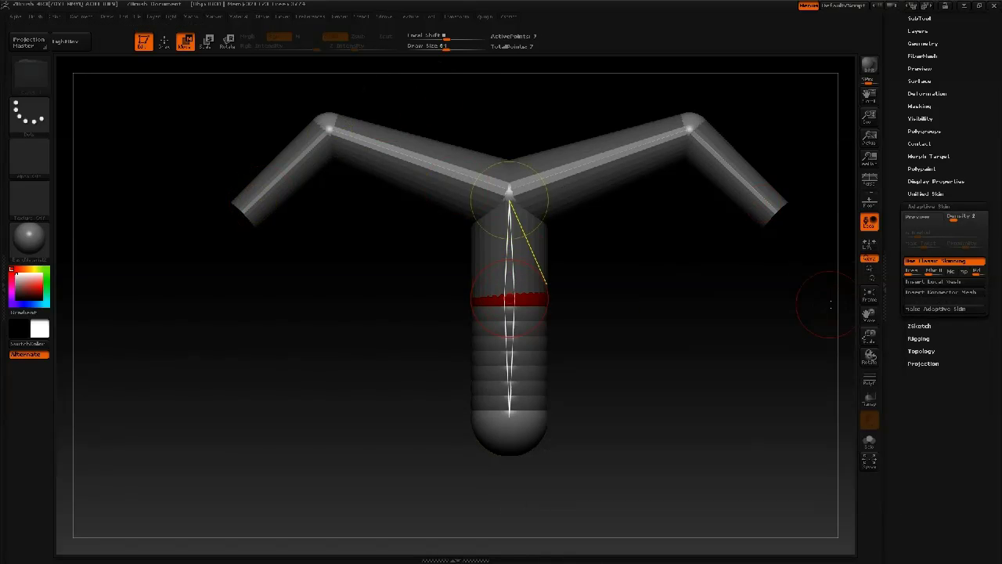
key("q")
mouse_move(701, 296)
left_mouse_down("alt")
mouse_move(670, 343)
mouse_move(583, 344)
mouse_move(667, 343)
left_mouse_up("alt")
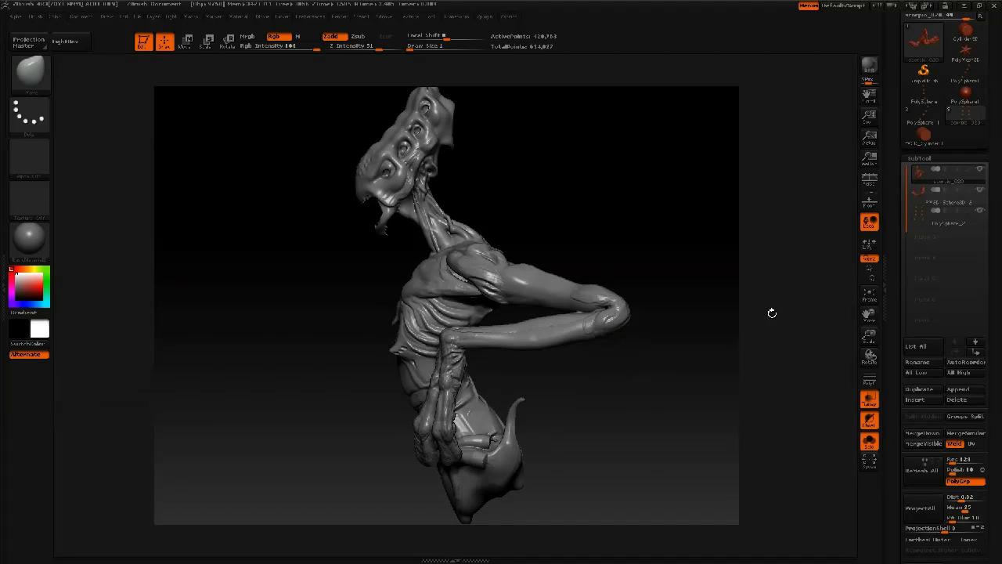
Append a ZSphere as a new subtool to the creature sculpt and make it the active subtool
mouse_move(772, 313)
left_mouse_down()
mouse_move(328, 334)
mouse_move(679, 252)
left_mouse_up()
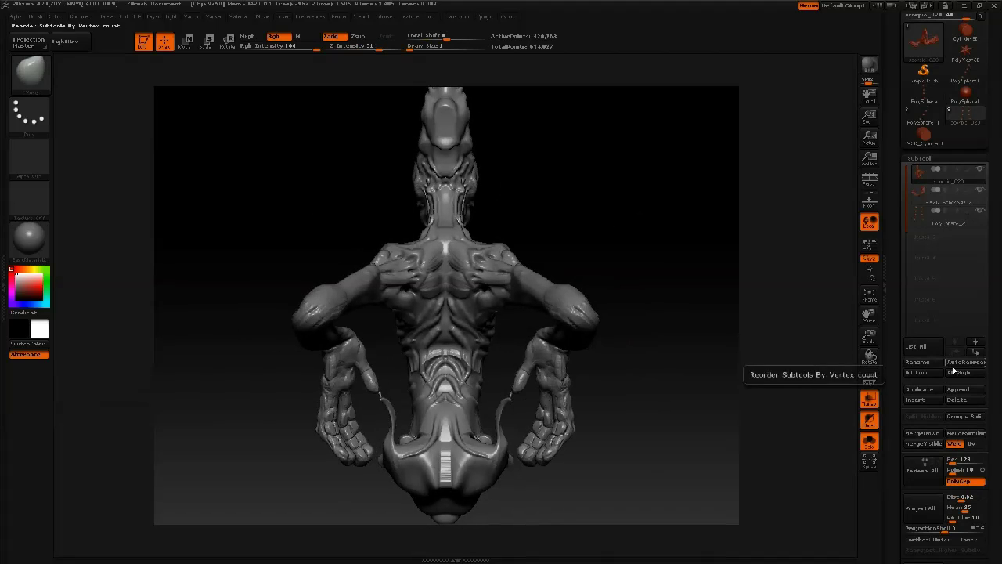
left_click(972, 392)
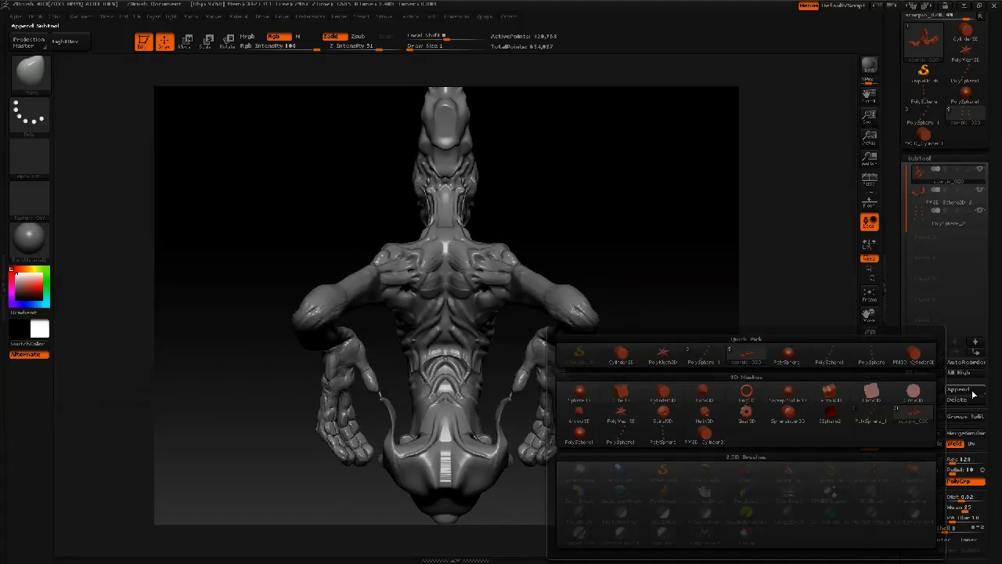
left_click(827, 412)
left_click(921, 234)
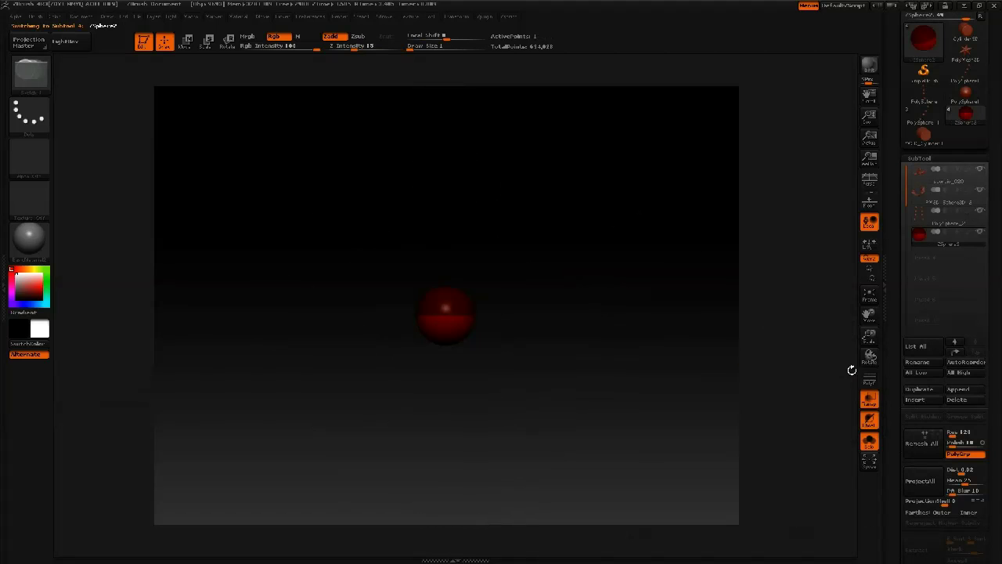
Turn Solo off to show the creature around the ZSphere and scale the ZSphere down inside its torso
left_click(869, 441)
left_click_drag(656, 339, 694, 348, "alt")
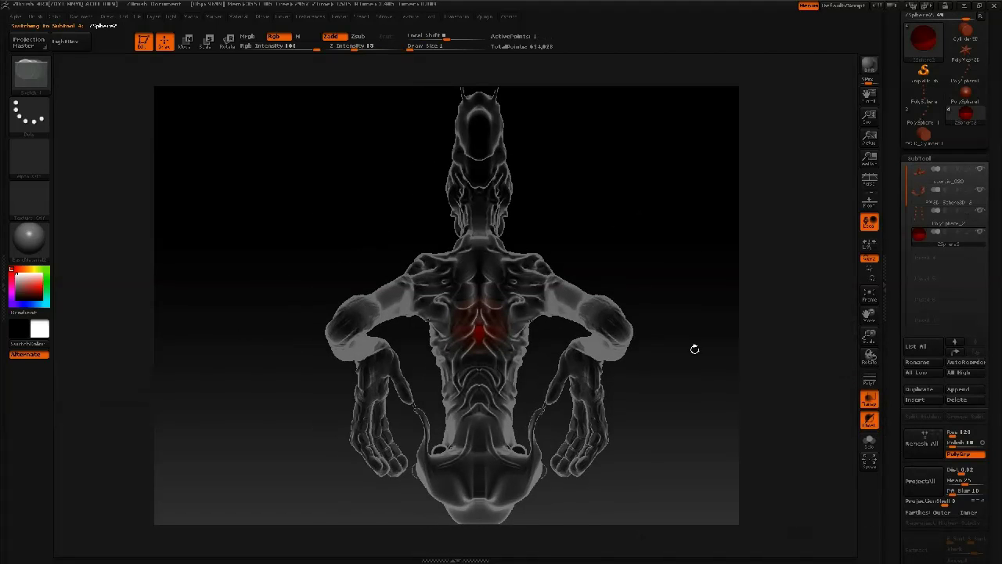
key("e")
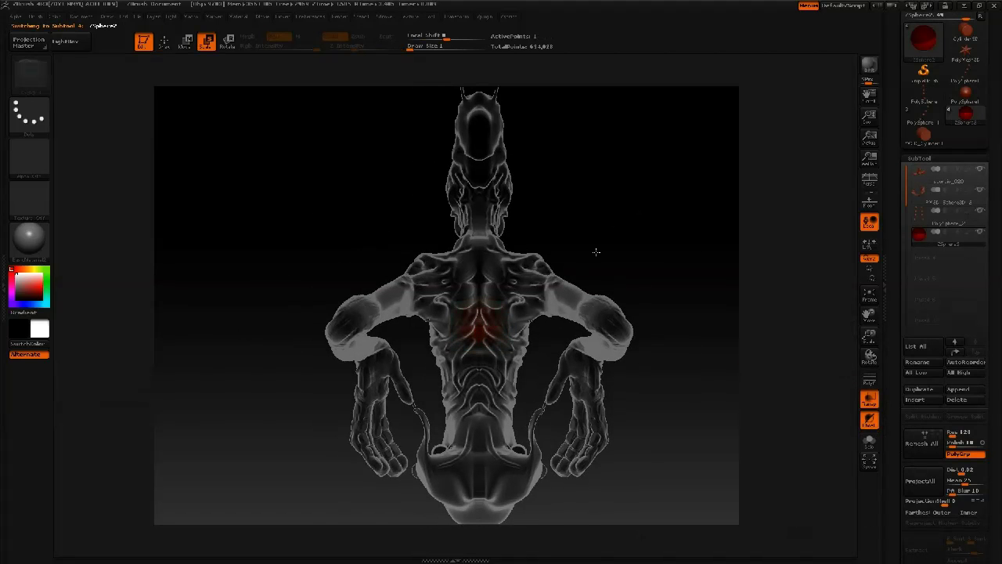
key("q")
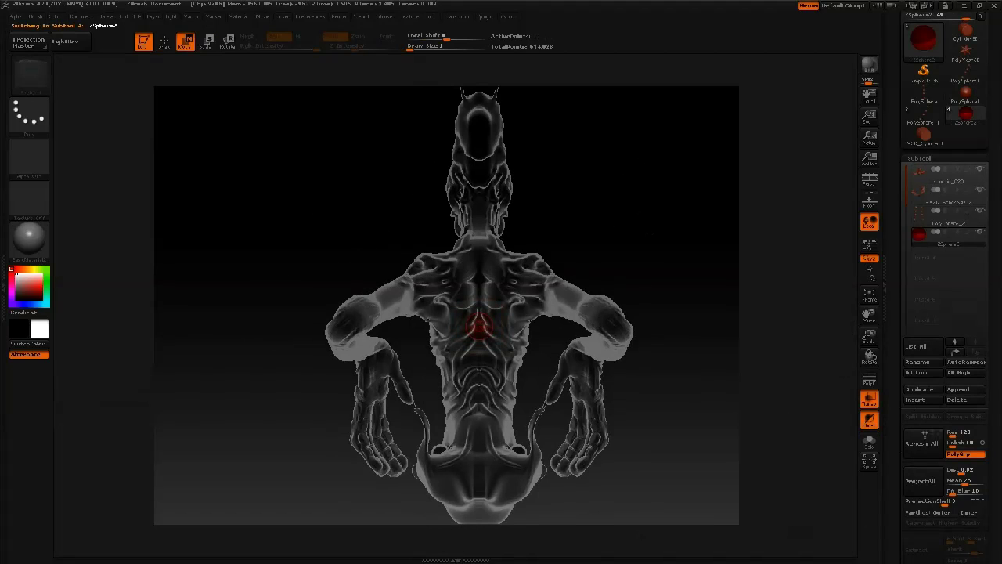
Isolate the ZSphere with Solo, add a second ZSphere to it and move that one straight down into a short chain
left_click(869, 439)
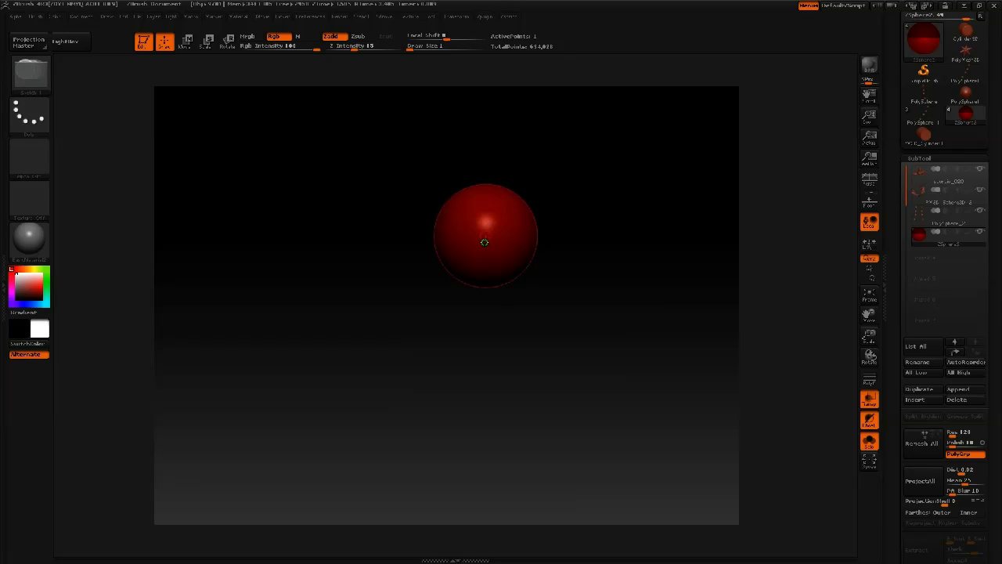
left_click_drag(486, 239, 496, 249)
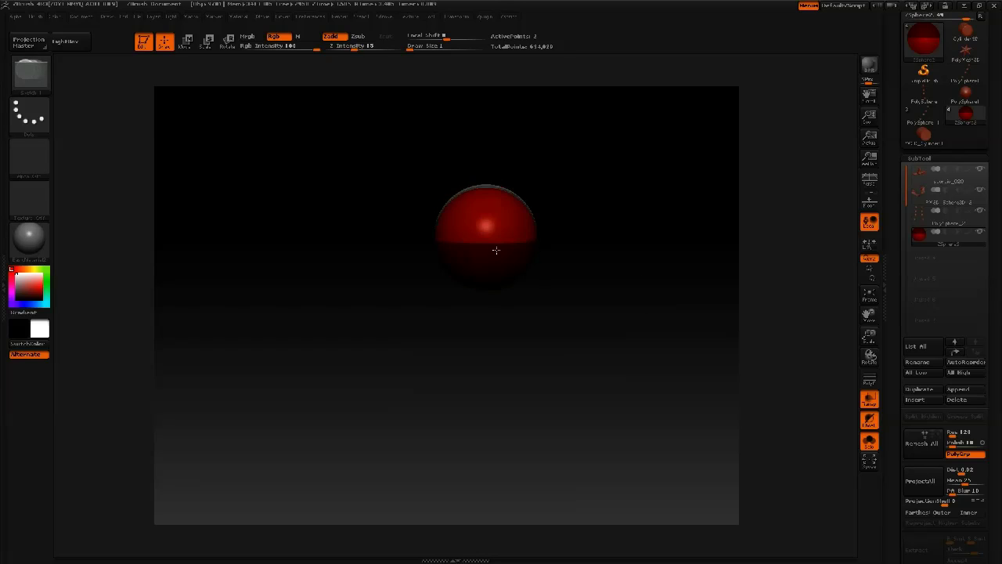
key("a")
left_click_drag(613, 186, 608, 326)
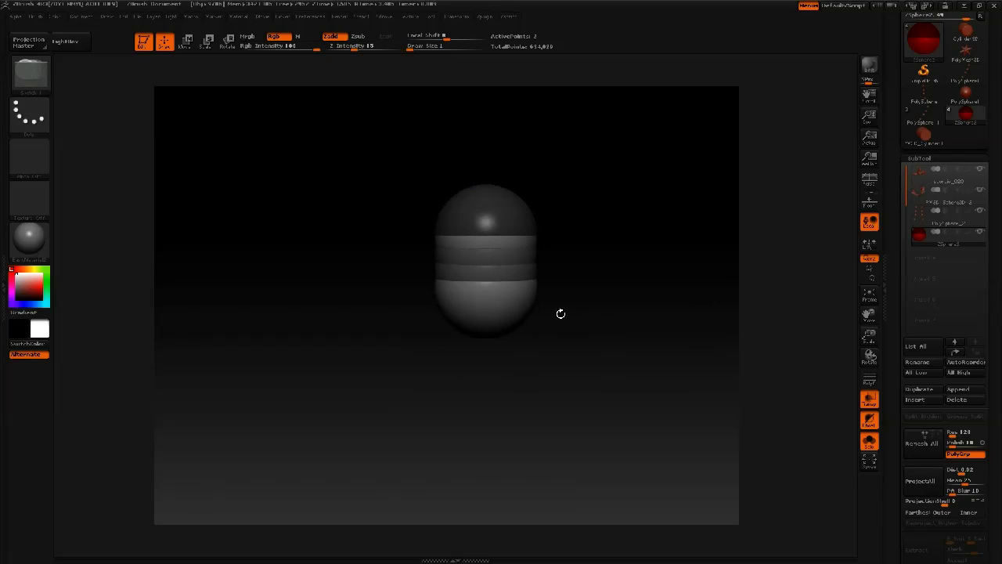
key("w")
left_click_drag(504, 311, 509, 263)
With the chain's top ZSphere selected, turn on Use Classic Skinning and insert the PolySphere as its local mesh
left_click(486, 240)
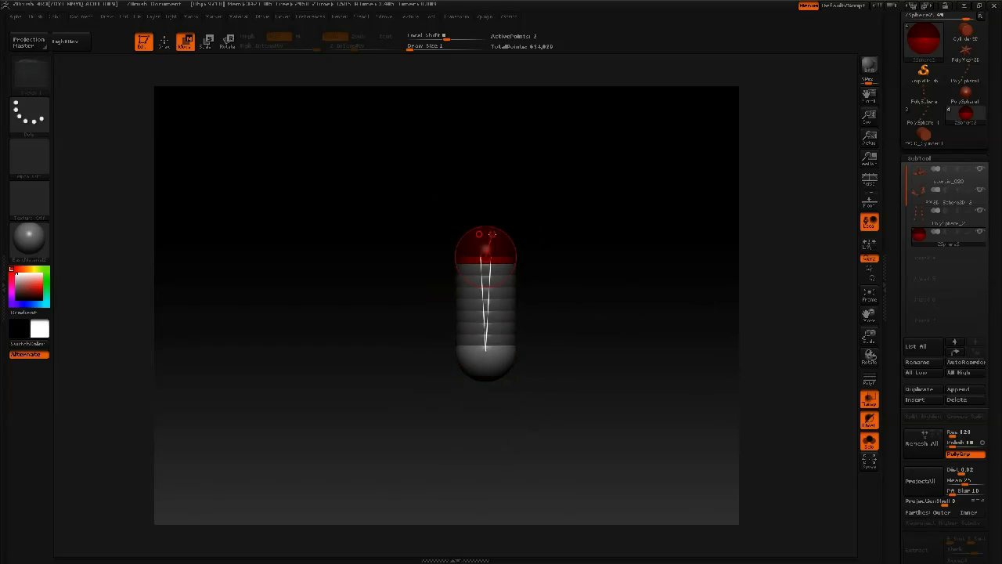
left_click_drag(993, 433, 974, 306)
left_click(935, 251)
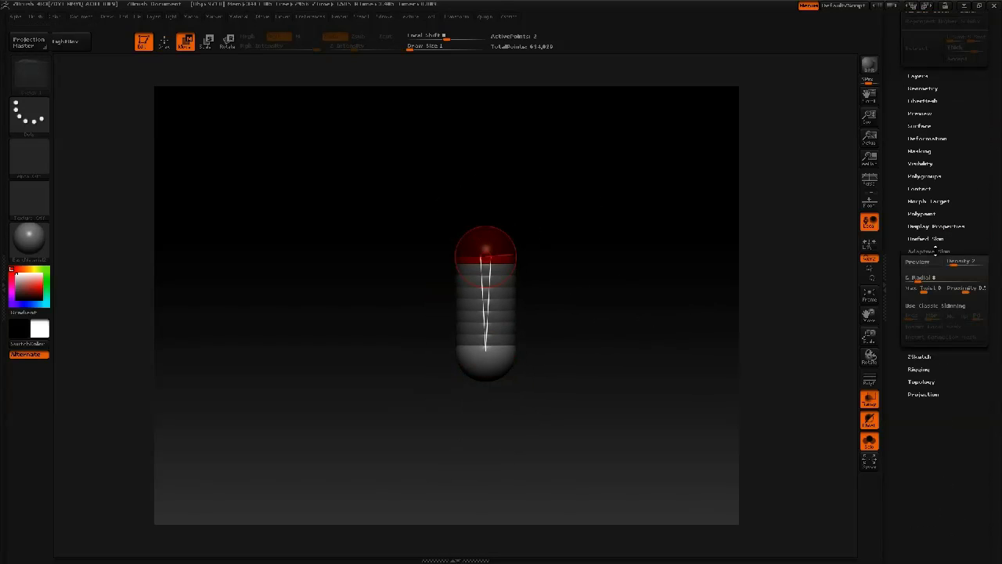
left_click(933, 306)
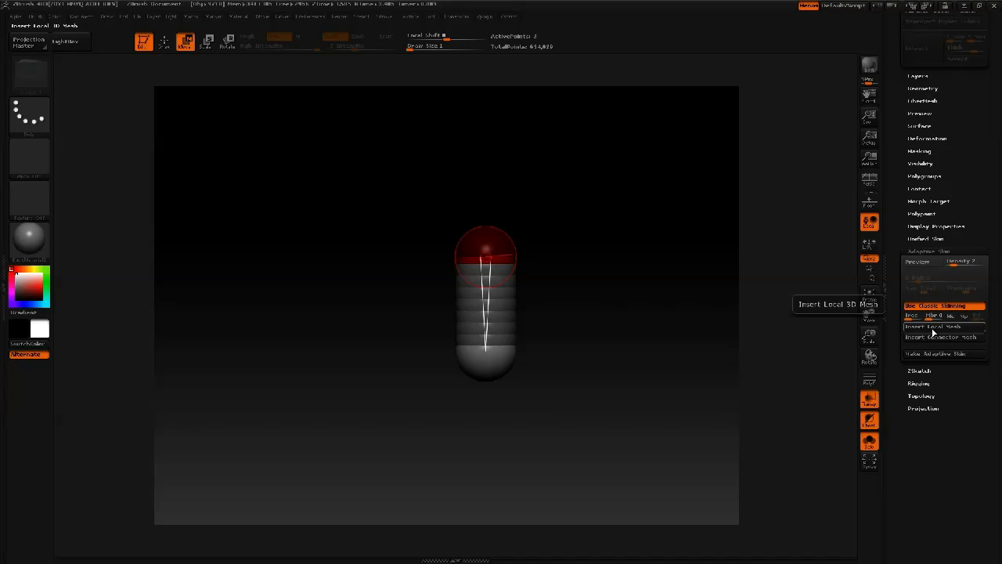
left_click(931, 327)
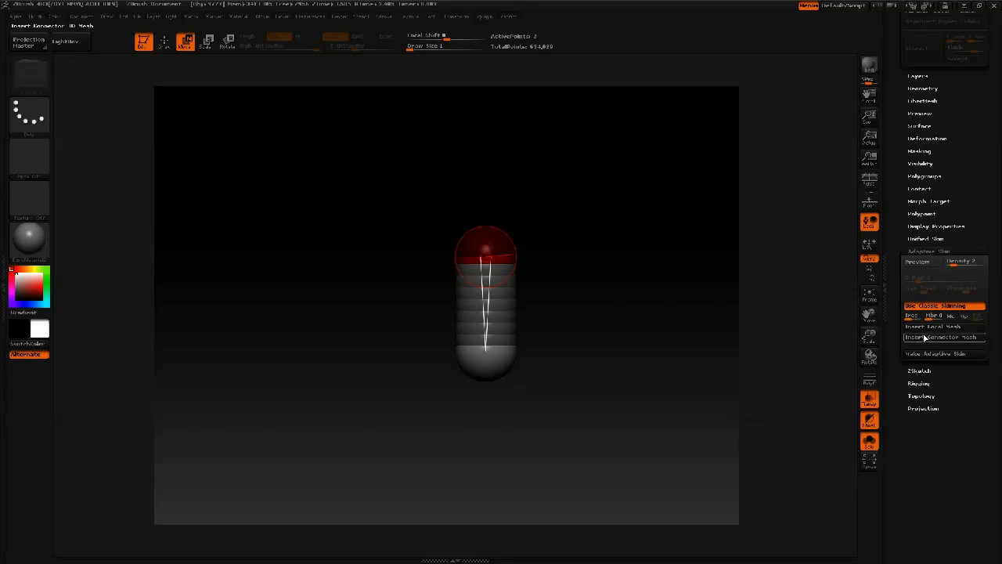
left_click(926, 327)
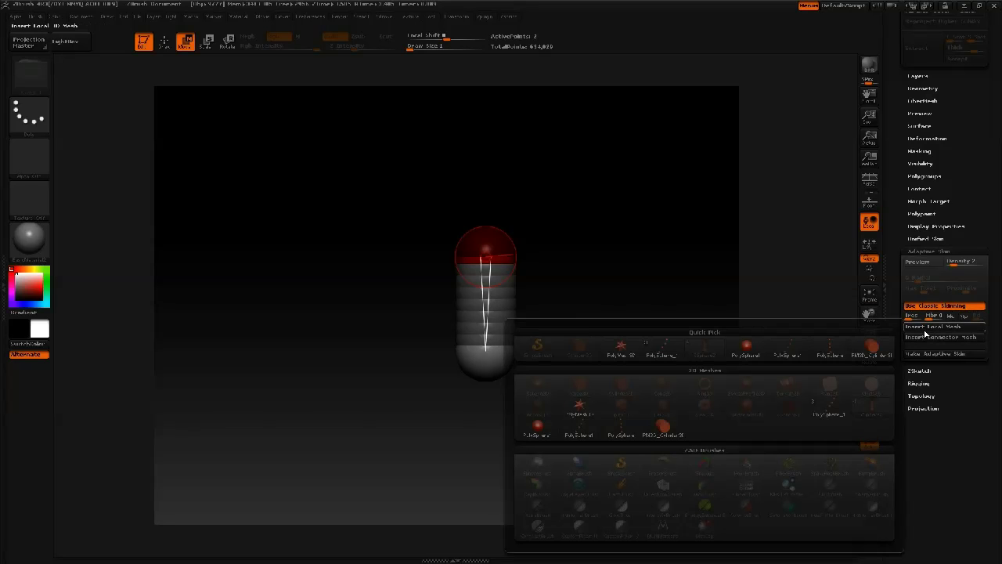
left_click(756, 348)
Select the chain's lower ZSphere and insert the PM3D_Cylinder3D as its connector mesh
left_click(485, 311)
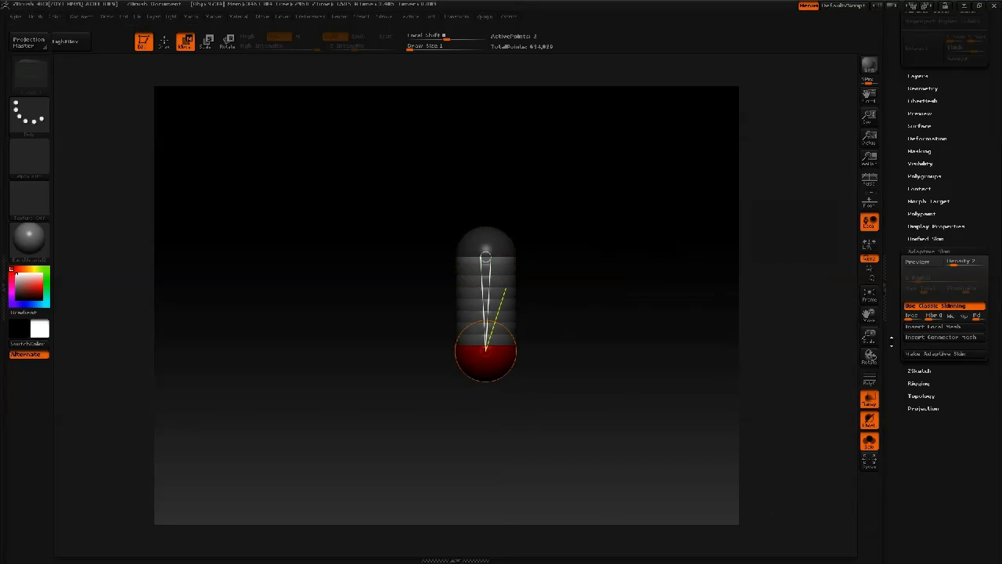
left_click(921, 339)
left_click(869, 354)
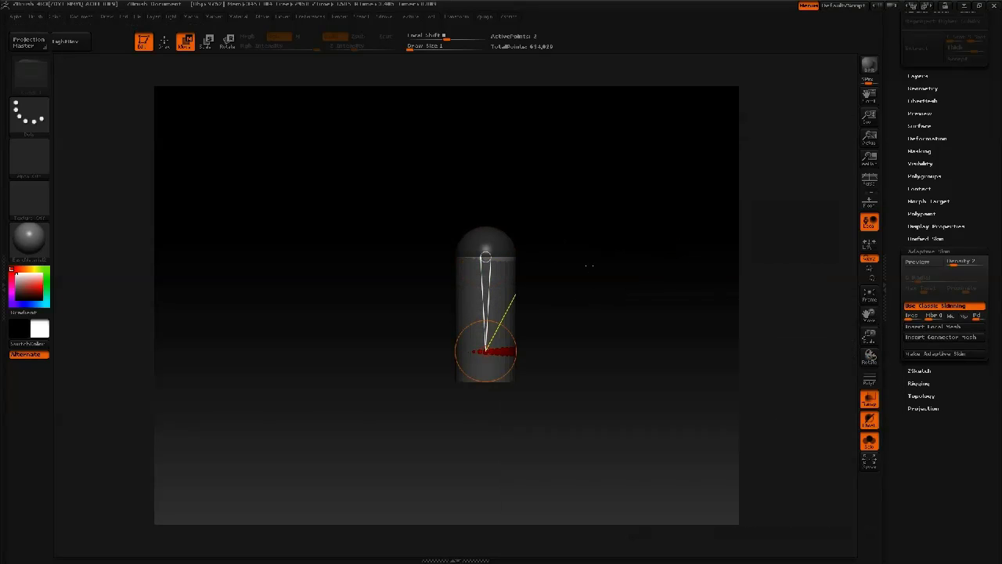
Add a ZSphere on top of the chain, move it straight up, and insert the PM3D_Cylinder3D as its connector mesh
left_click(582, 265)
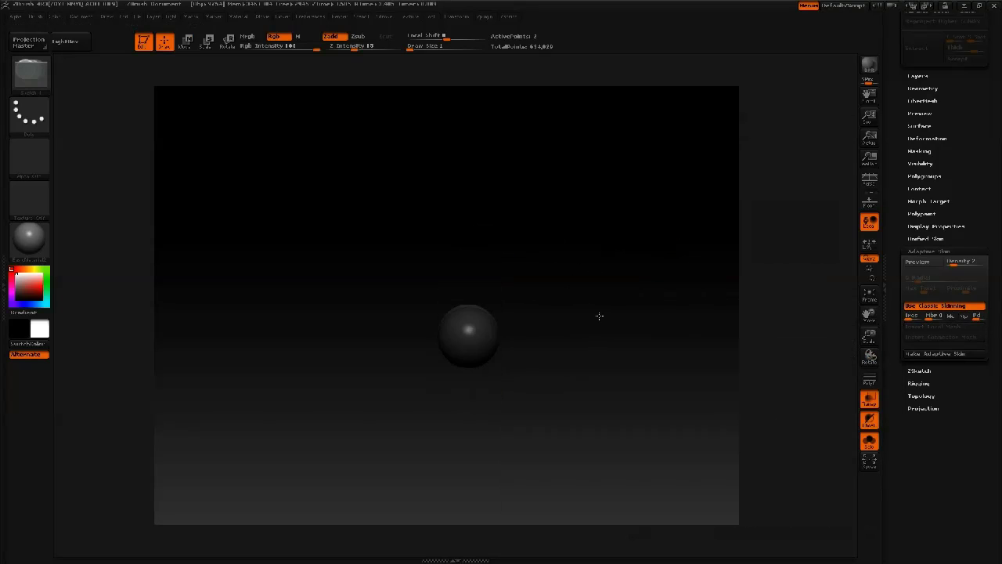
left_click_drag(467, 333, 483, 342)
left_click_drag(586, 333, 586, 287)
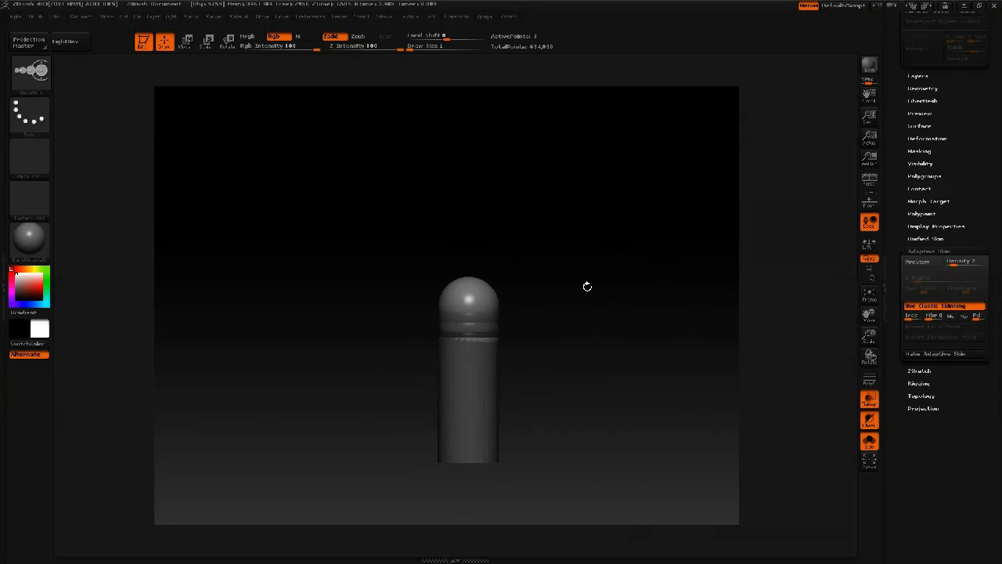
key("w")
left_click_drag(467, 301, 467, 155)
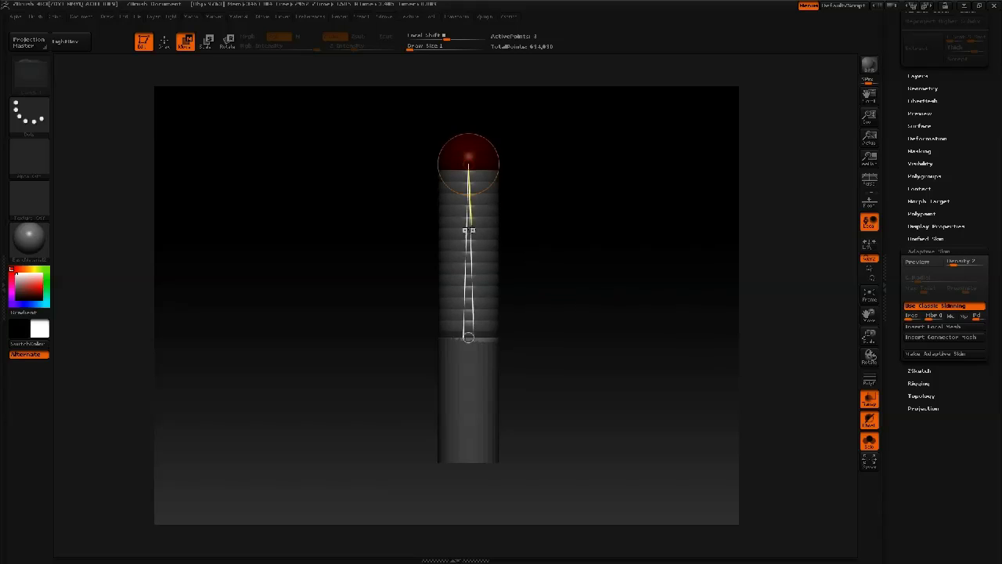
left_click(927, 338)
left_click(873, 354)
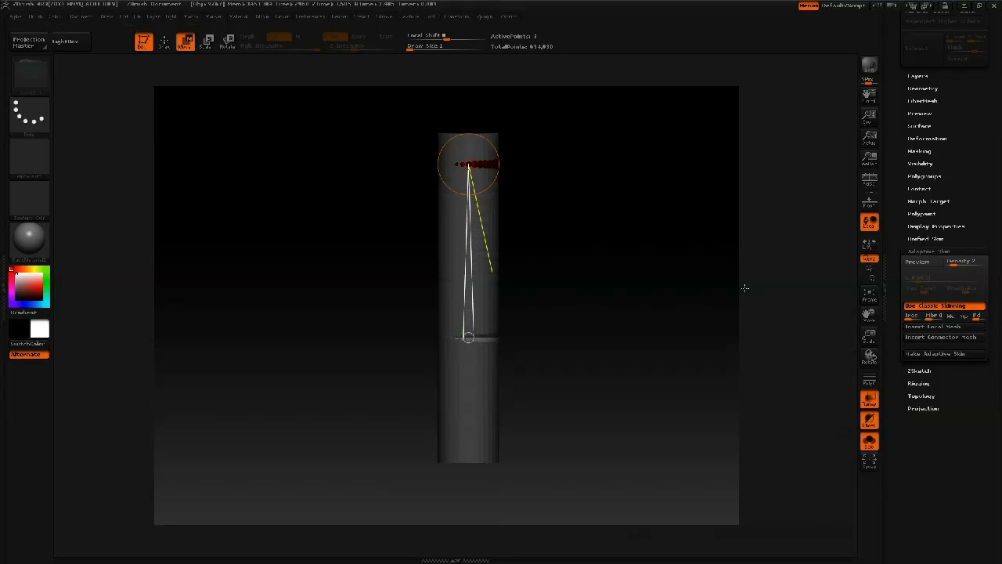
Add another ZSphere to the chain's top end and move it straight up to extend the chain
left_click_drag(673, 263, 644, 317)
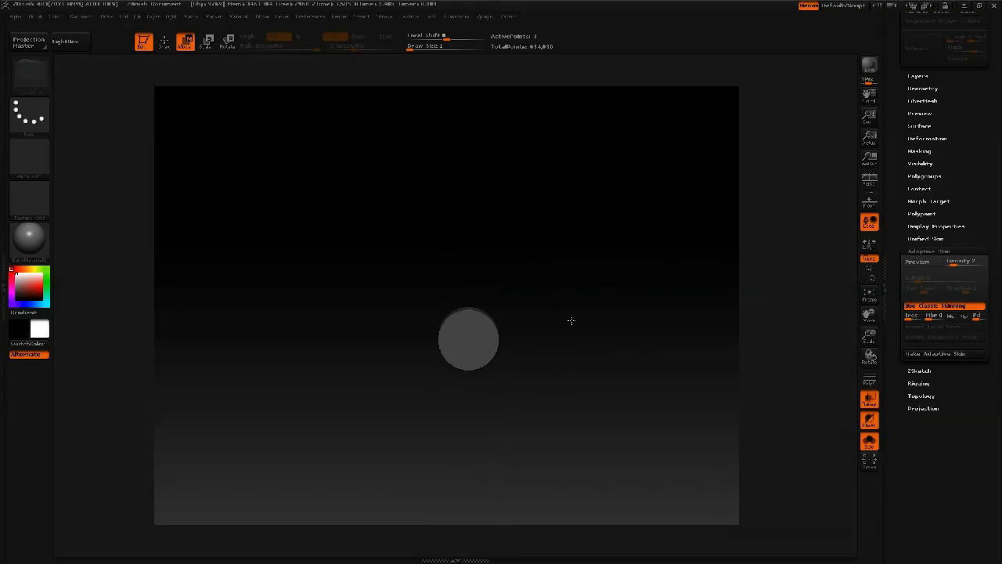
key("q")
left_click(472, 341)
left_click_drag(587, 333, 583, 264)
left_click_drag(583, 314, 574, 286, "alt")
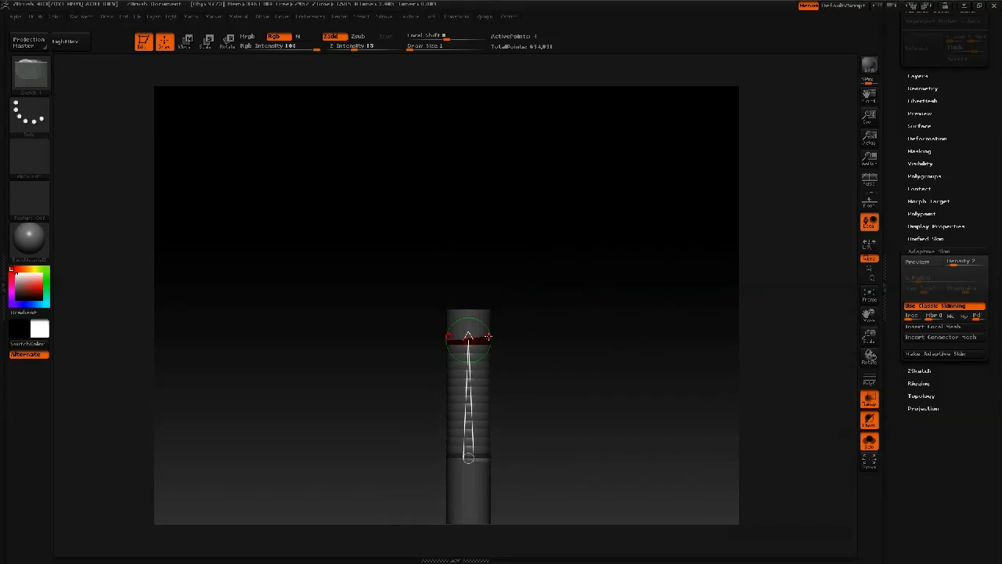
key("w")
left_click_drag(476, 344, 477, 178)
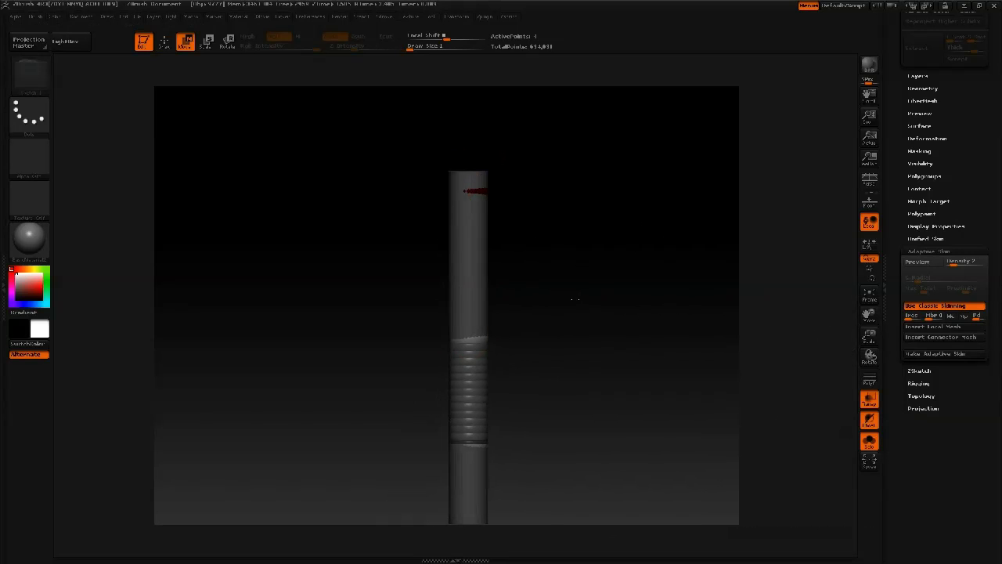
Turn Solo off to show the creature and move the chain's bottom ZSphere back into its pelvis
left_click(869, 442)
left_click_drag(606, 290, 470, 368)
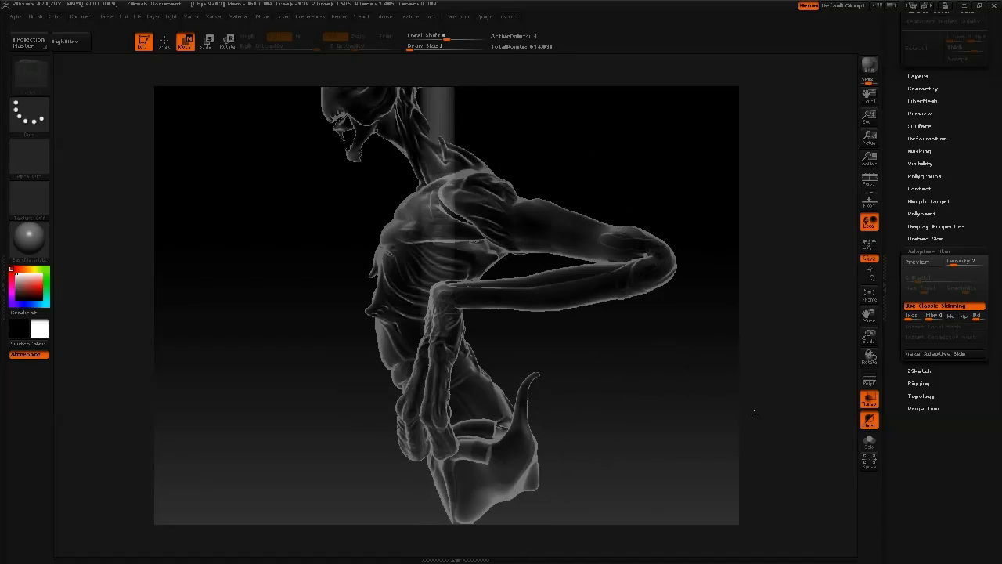
left_click_drag(439, 331, 517, 443)
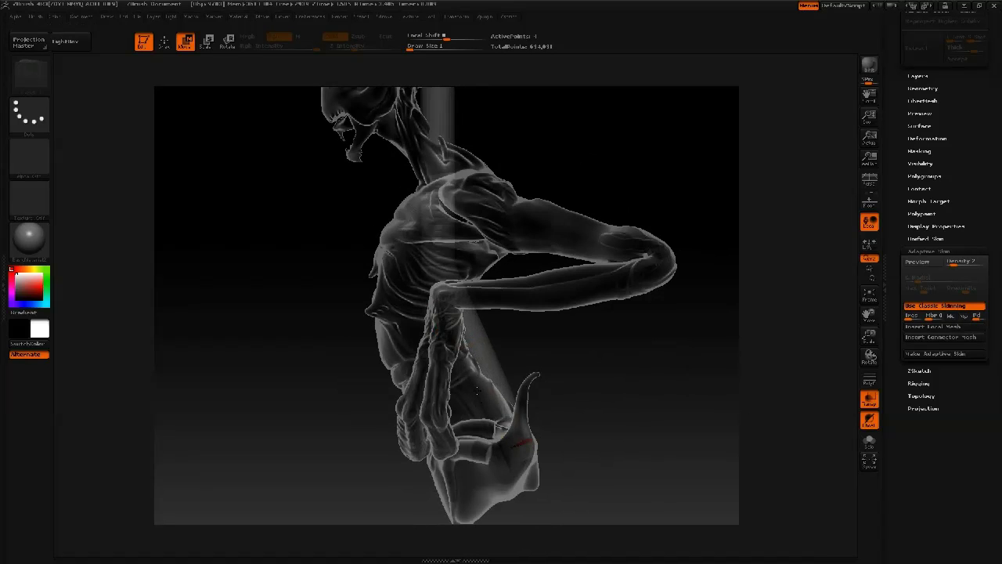
key("ctrl+z")
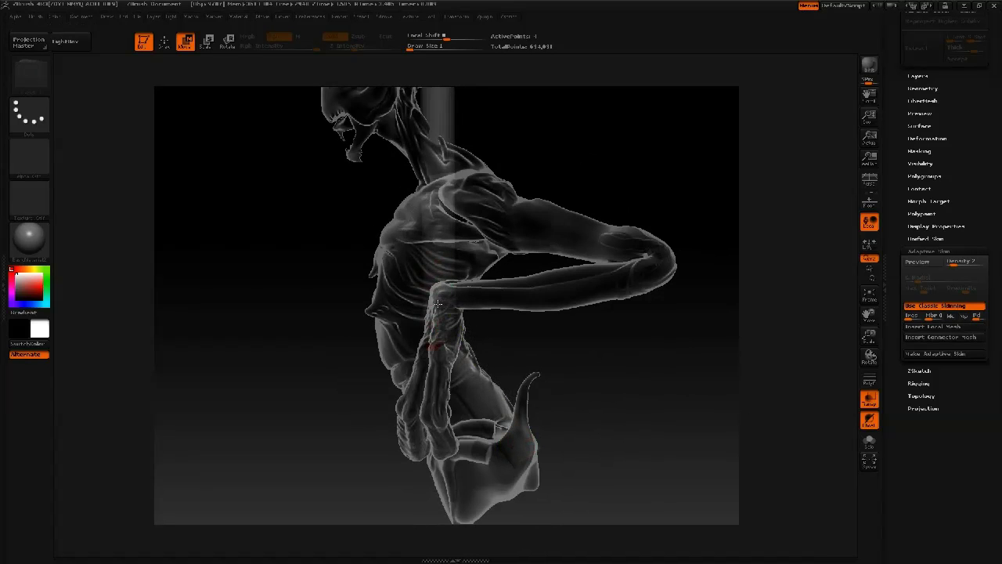
Move the chain's upper ZSpheres along the spine up to the base of the neck and toggle the adaptive skin preview
left_click_drag(437, 306, 456, 181)
left_click_drag(493, 146, 432, 241)
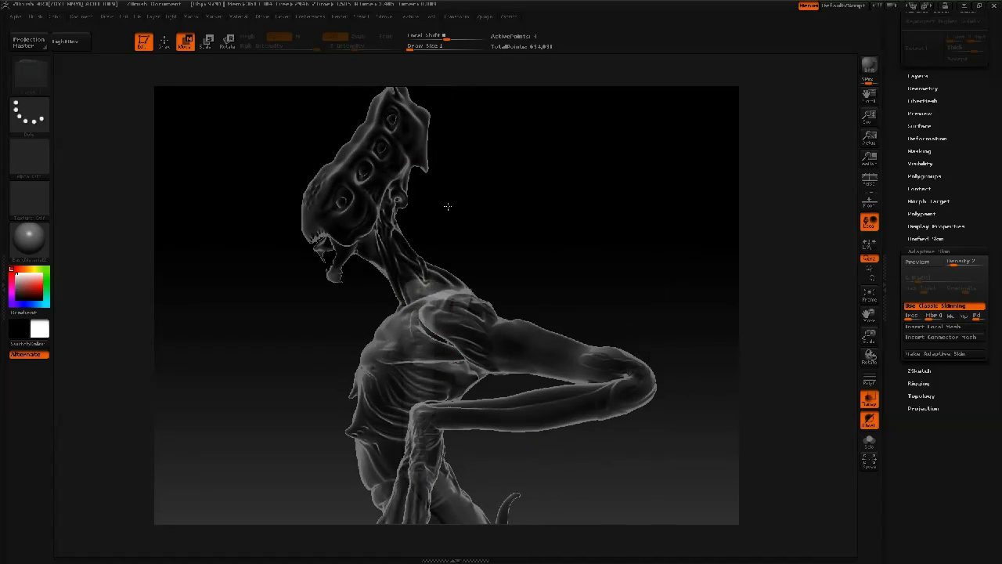
left_click_drag(417, 302, 457, 385)
key("a")
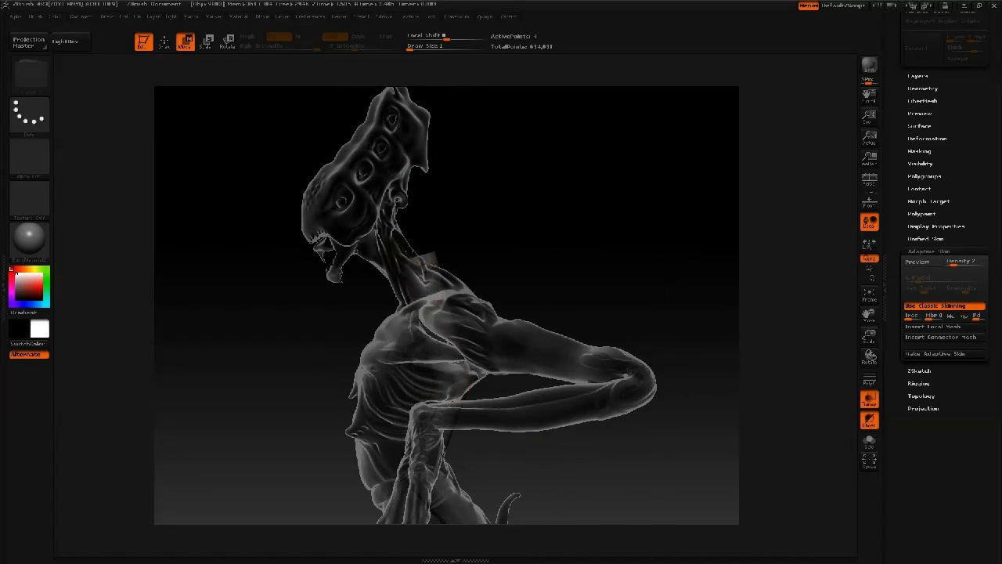
Insert a ZSphere midway along the chain's lowest link, between the lower back and the pelvis, and adjust its position
left_click_drag(492, 241, 632, 281)
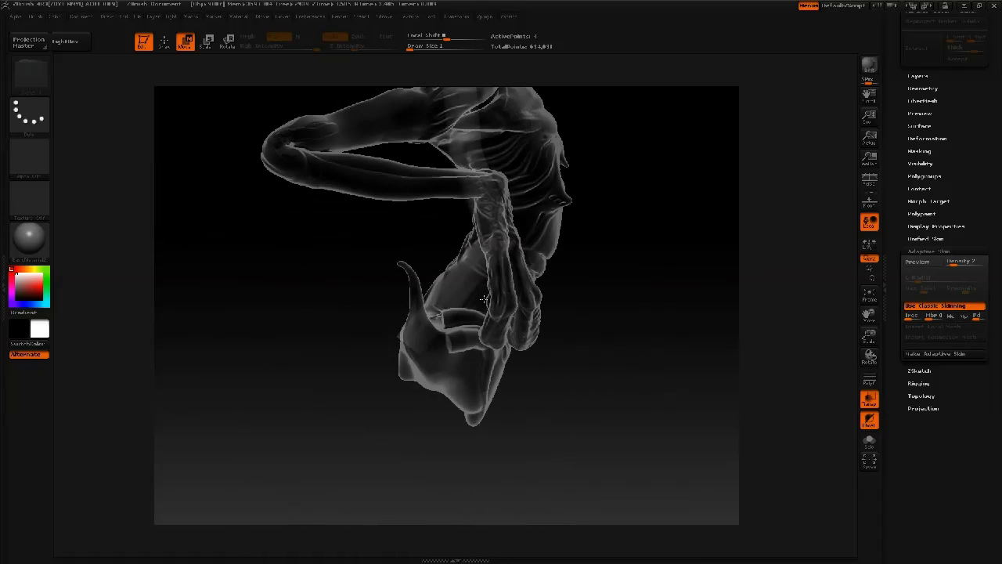
key("q")
left_click(459, 287)
key("w")
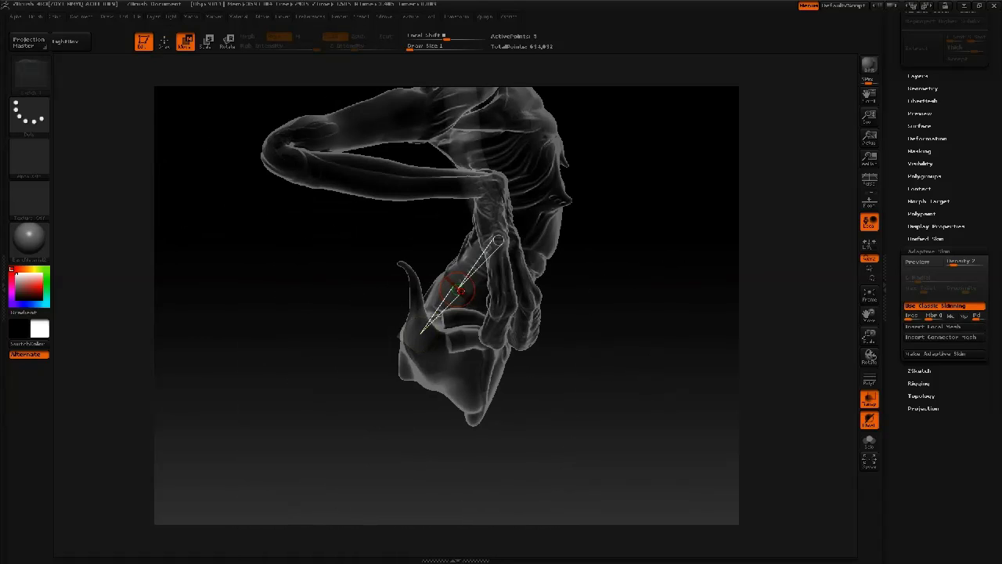
Isolate the chain with Solo and insert the PM3D_Cylinder3D as connector mesh on its two ribbed middle links
left_click(869, 440)
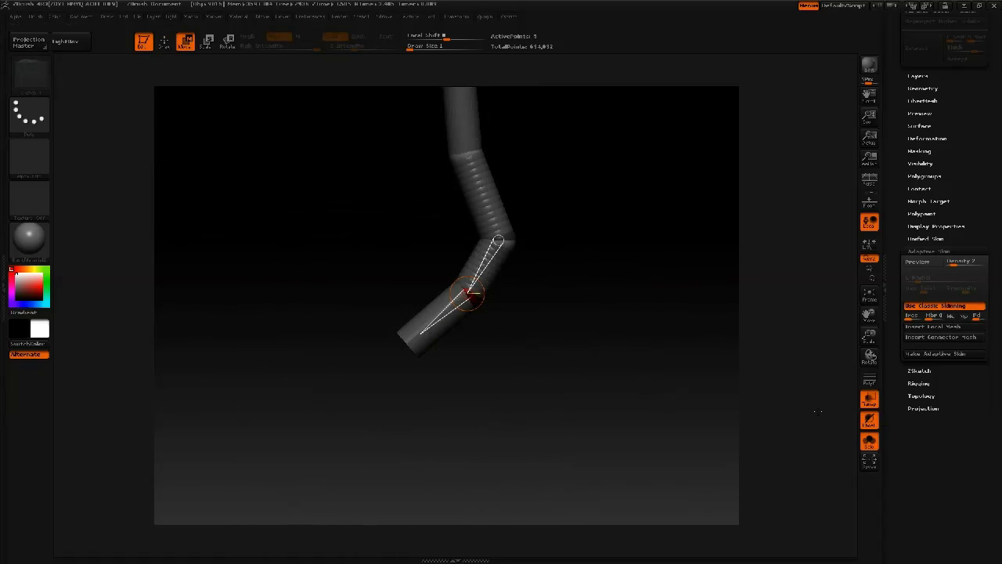
key("a")
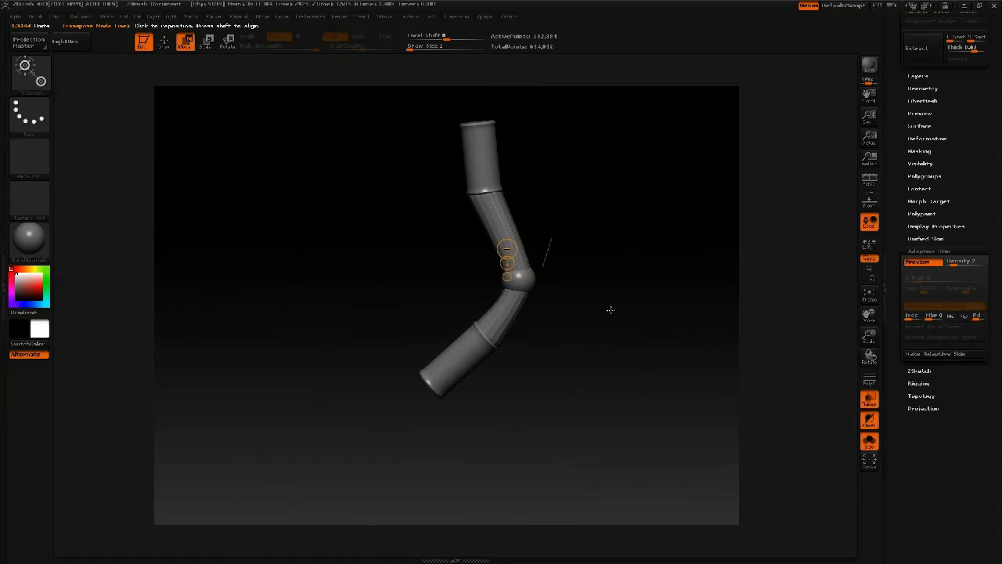
key("a")
mouse_move(604, 305)
left_mouse_down("alt")
mouse_move(628, 289)
mouse_move(603, 280)
left_mouse_up("alt")
key("q")
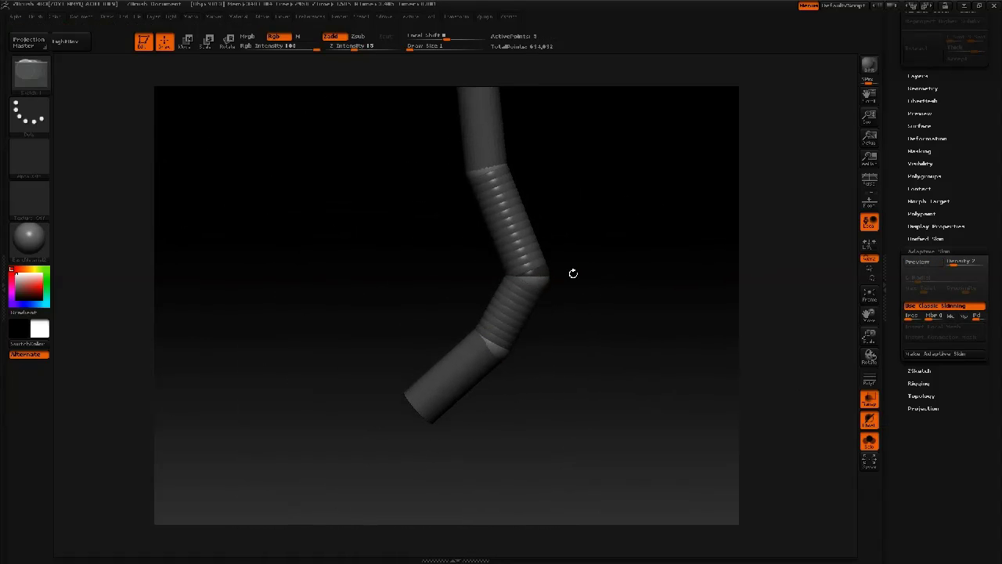
key("w")
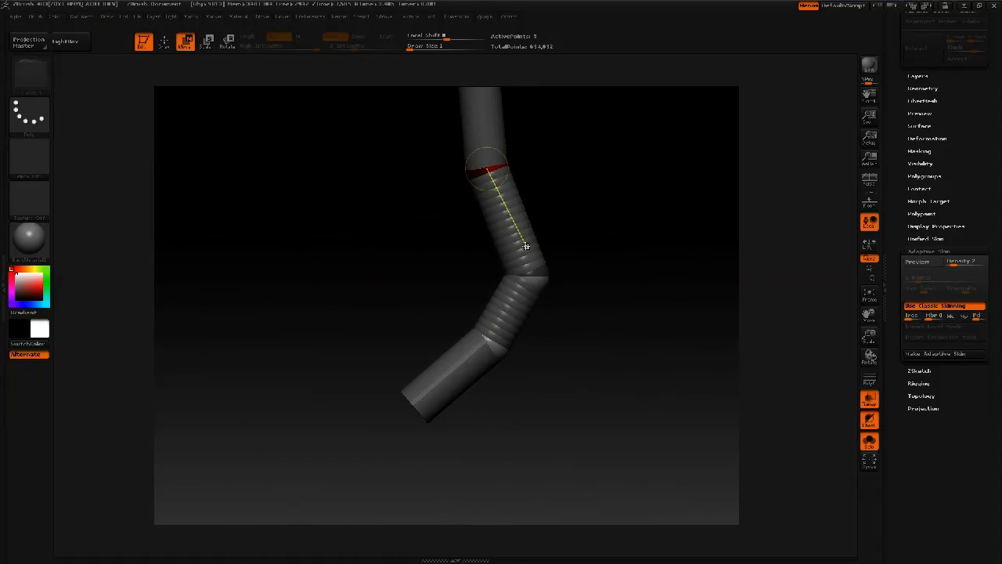
left_click(924, 340)
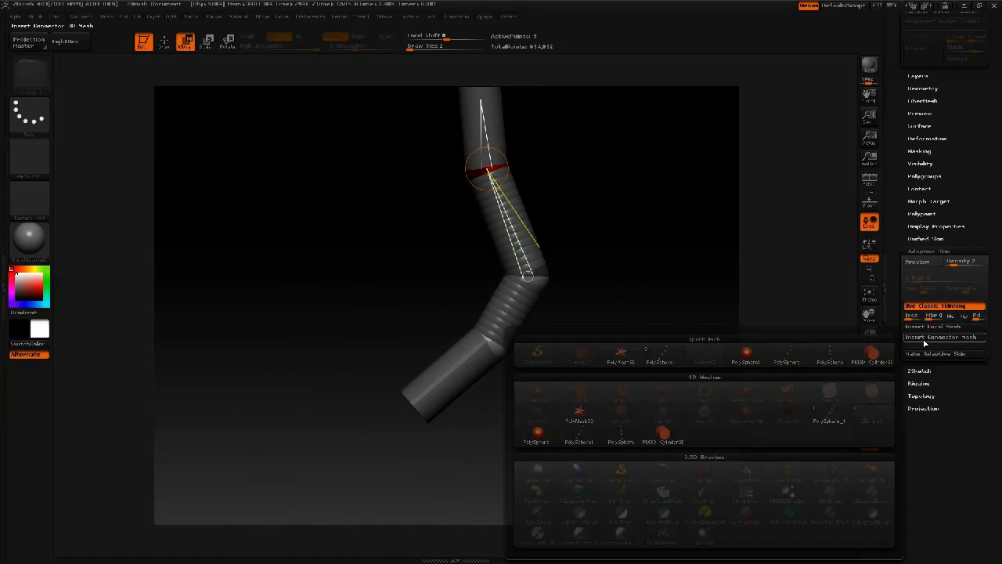
left_click(795, 359)
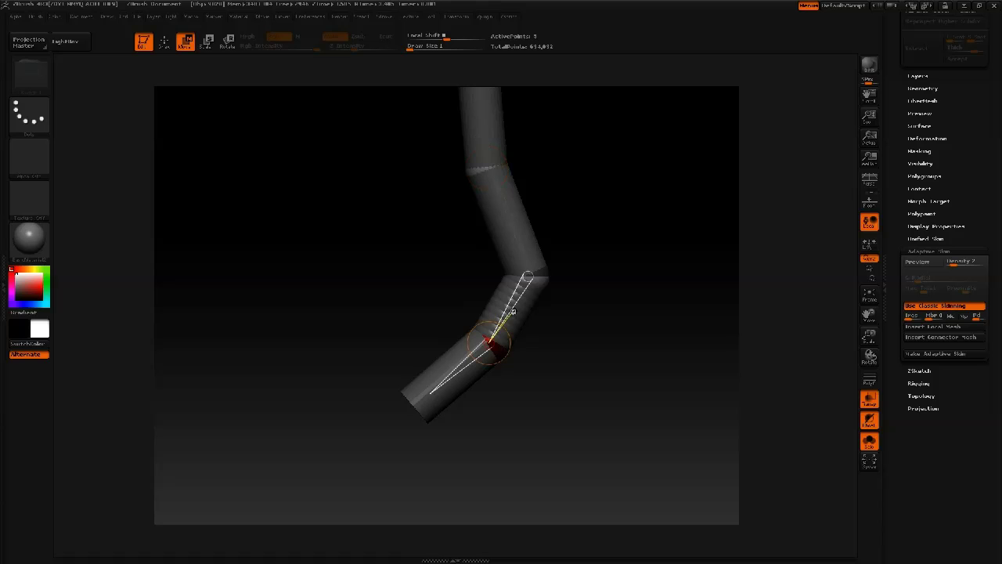
left_click(930, 338)
left_click(868, 361)
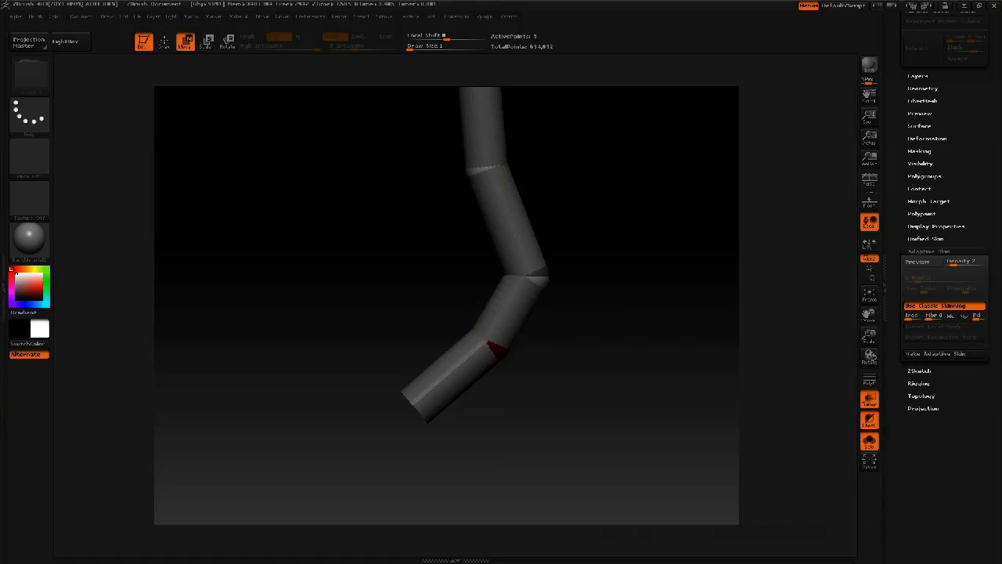
Scale the whole ZSphere chain down to about half its thickness, checking the adaptive skin preview
left_click_drag(672, 226, 679, 253, "alt")
key("a")
left_click_drag(611, 242, 634, 261, "alt")
key("a")
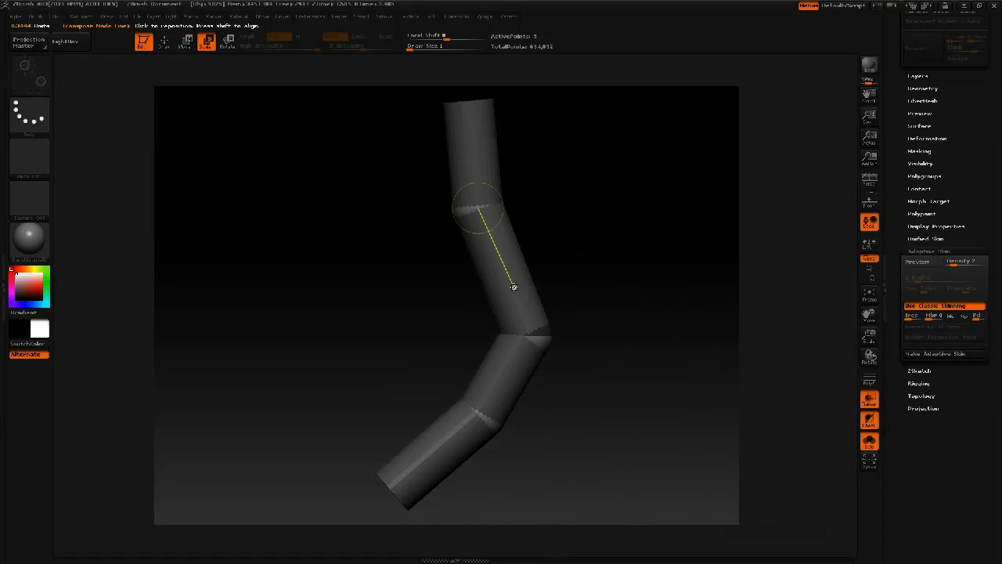
left_click_drag(529, 335, 461, 159)
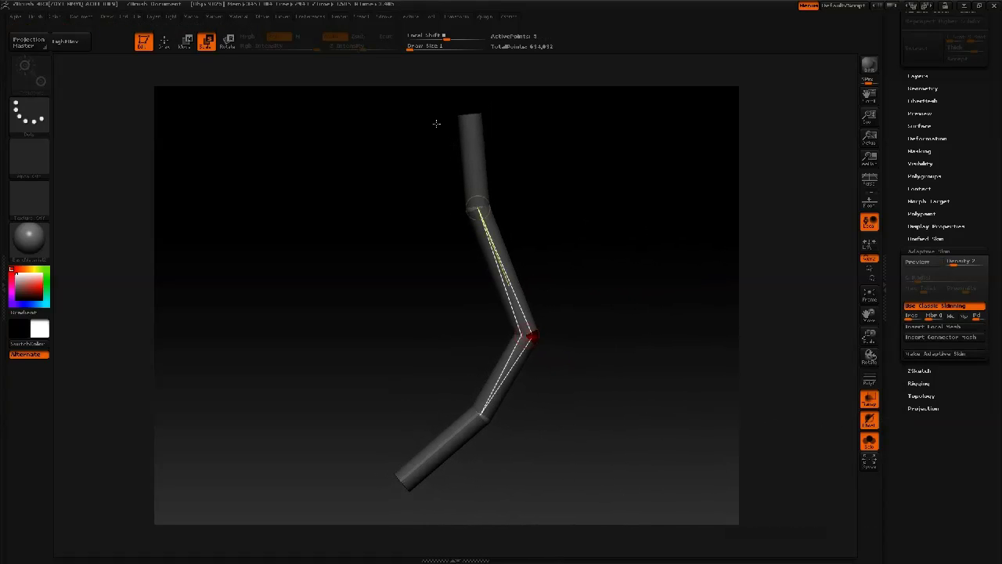
key("a")
key("a")
Turn Solo off, move the chain's mid-back ZSphere toward the back surface, and move its top ZSphere up to the neck
left_click_drag(609, 258, 800, 331, "shift")
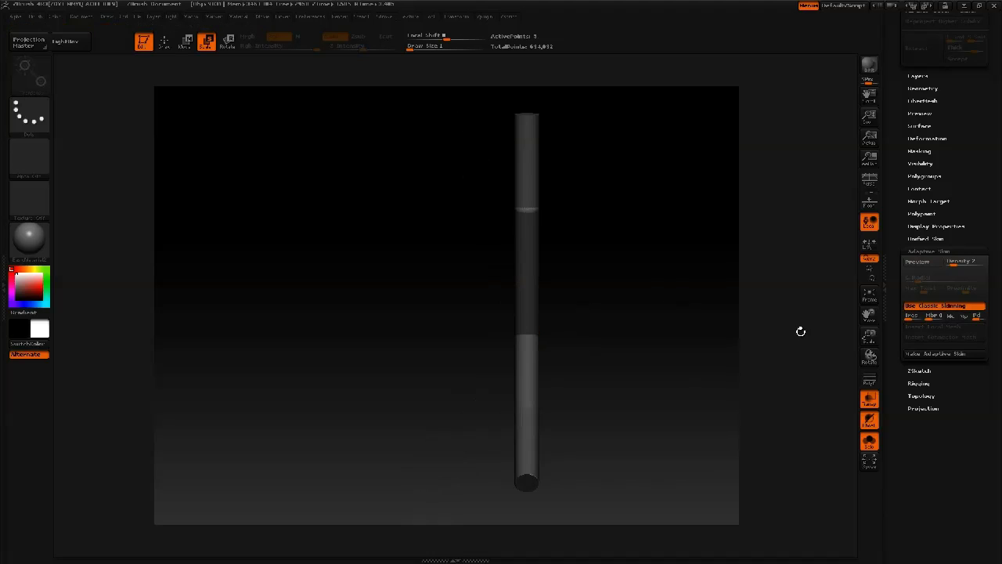
left_click(866, 443)
left_click_drag(648, 58, 560, 210, "alt")
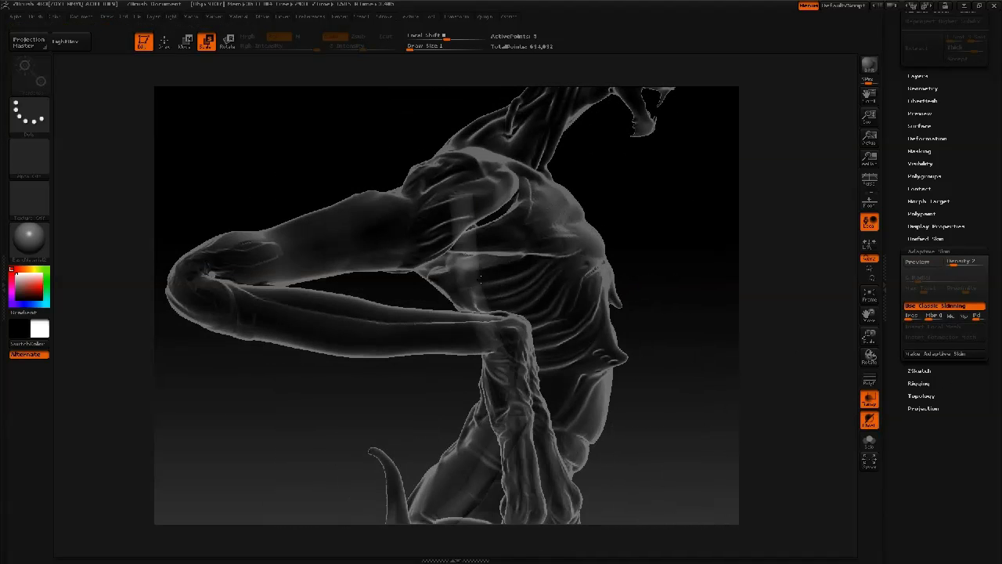
left_click_drag(469, 286, 437, 277)
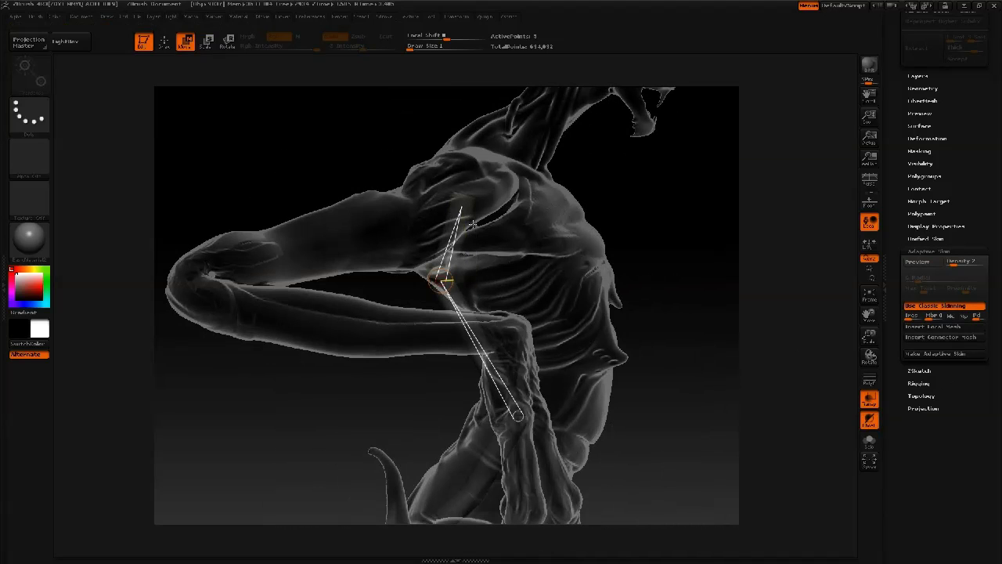
left_click_drag(466, 183, 523, 115)
Insert a ZSphere in the link below the neck, move it to the upper back, and preview the adaptive skin
key("q")
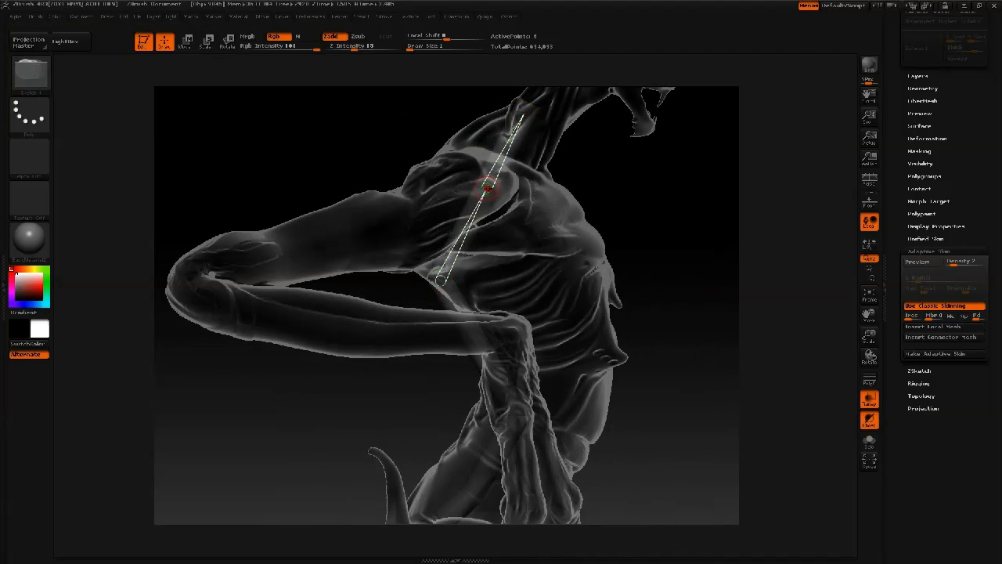
key("w")
left_click_drag(487, 190, 456, 158)
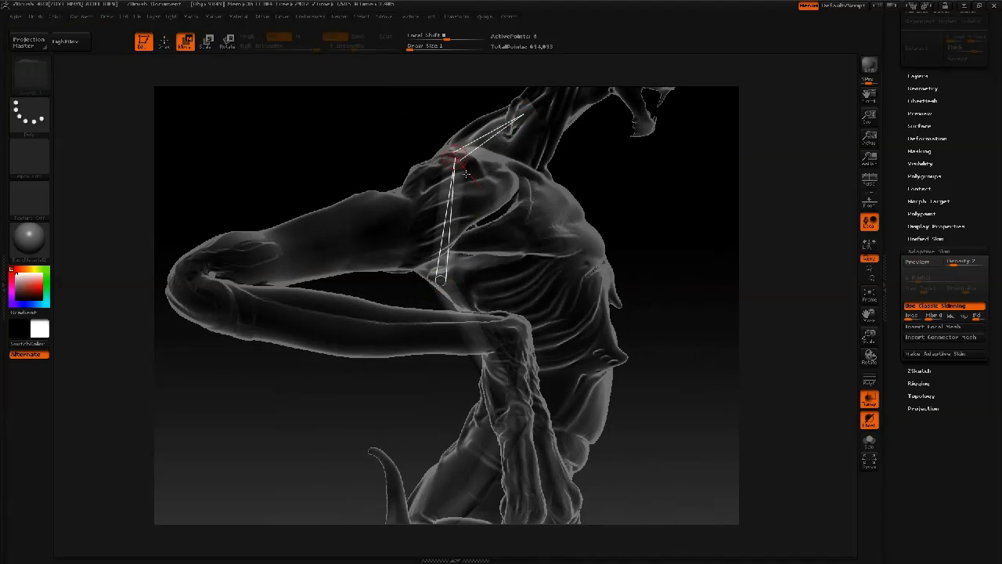
key("a")
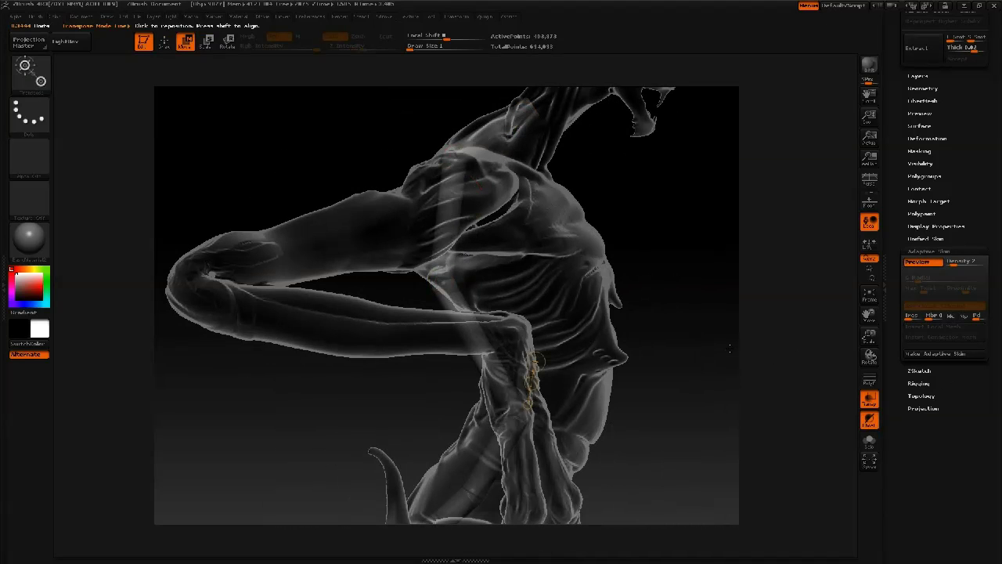
Turn off Ghost Transparency and move the mid-back ZSphere slightly inward toward the torso
left_click(868, 422)
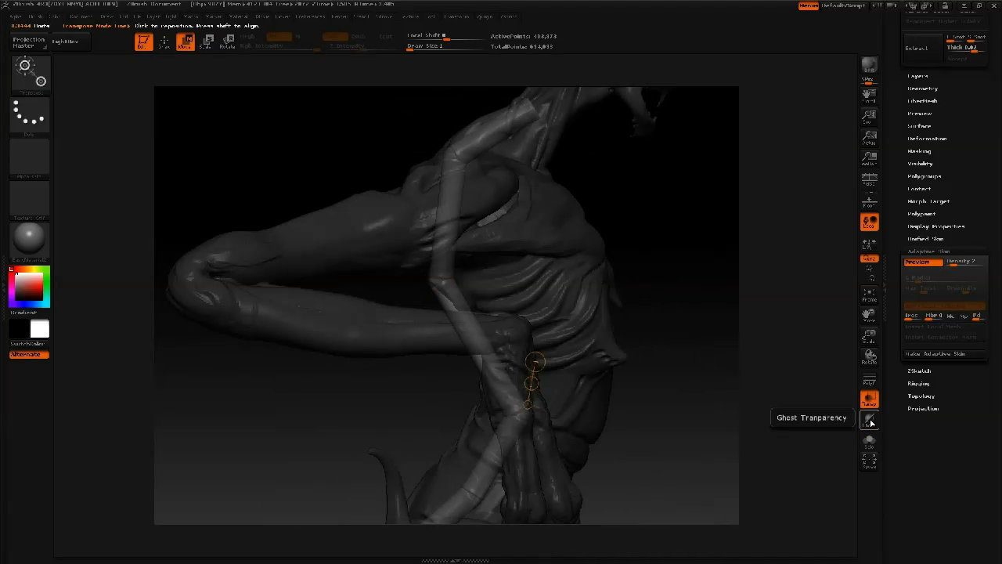
left_click_drag(586, 276, 561, 295)
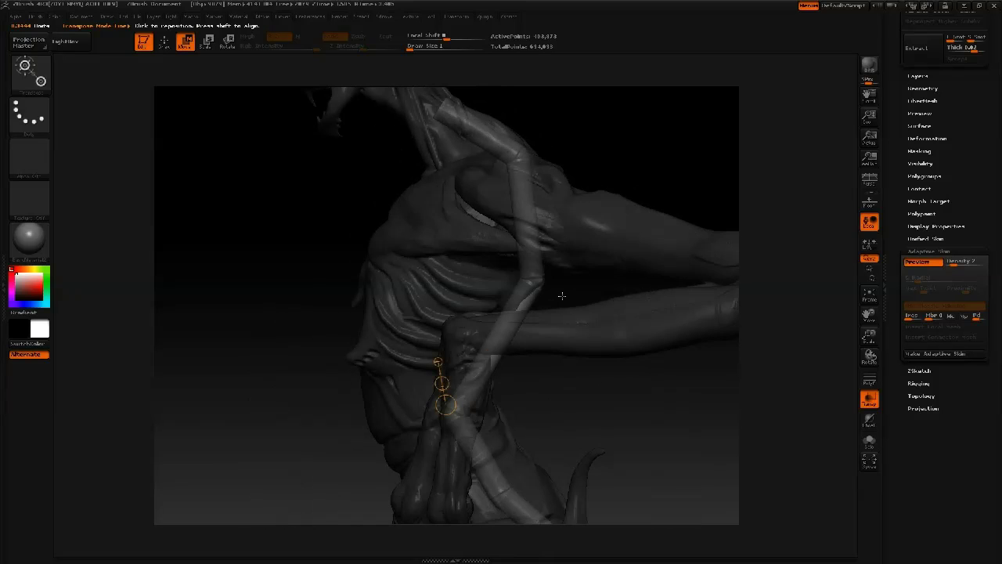
key("q")
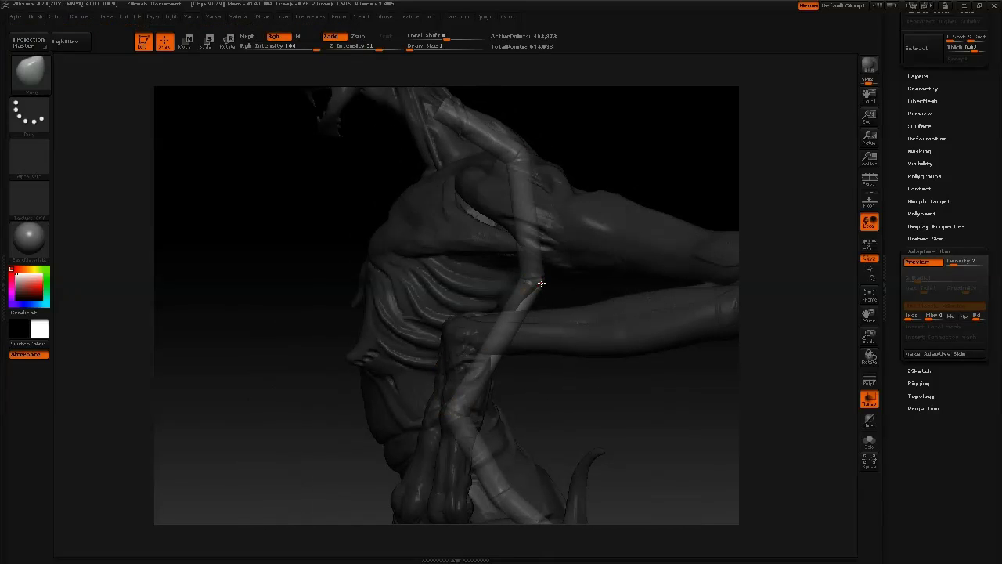
key("a")
key("w")
left_click_drag(533, 281, 517, 277)
key("a")
Insert a ZSphere midway along the top link between the upper back and the neck, and view it from behind
left_click_drag(618, 142, 596, 243)
key("q")
left_click(519, 267)
left_click_drag(521, 269, 678, 178)
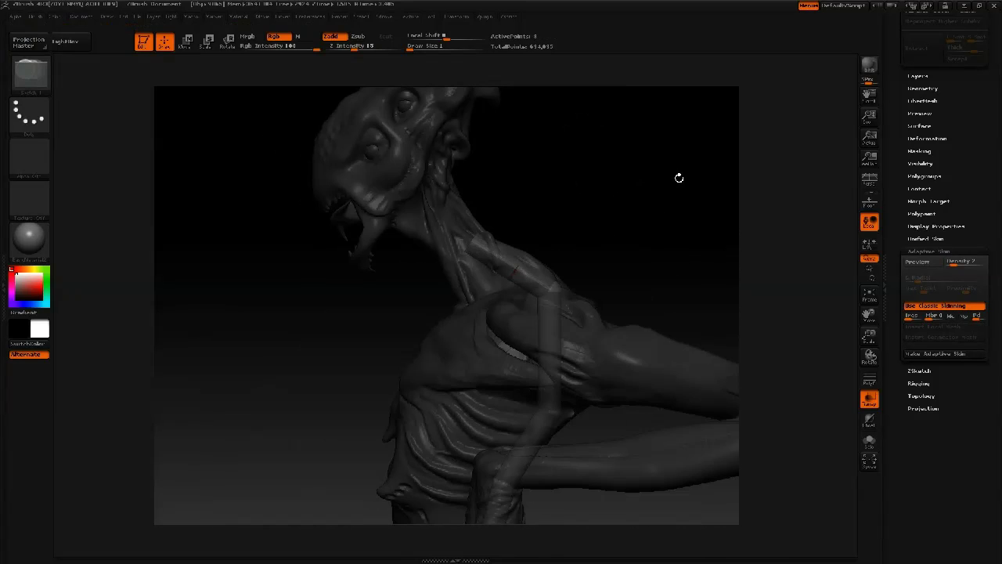
key("w")
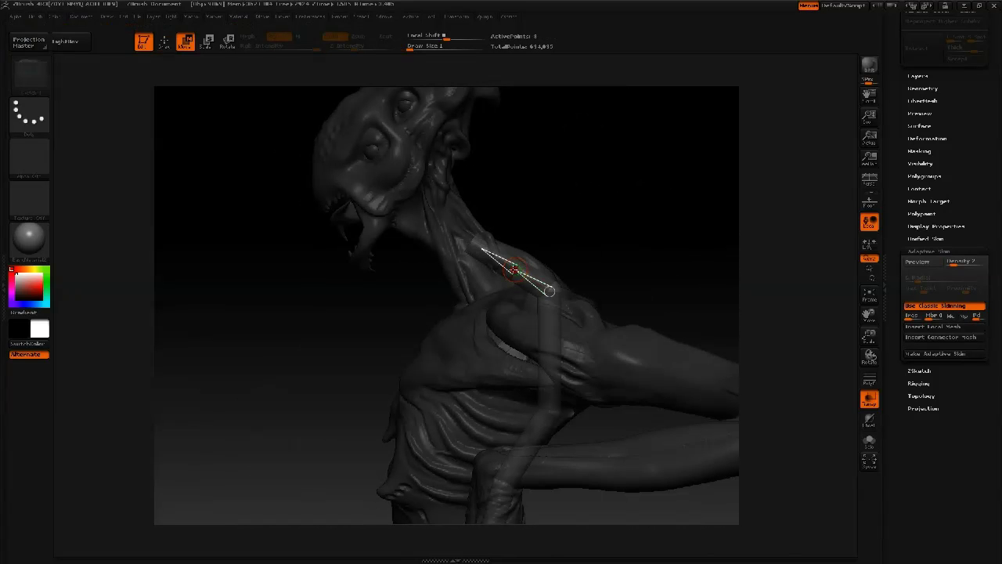
left_click_drag(667, 233, 667, 184)
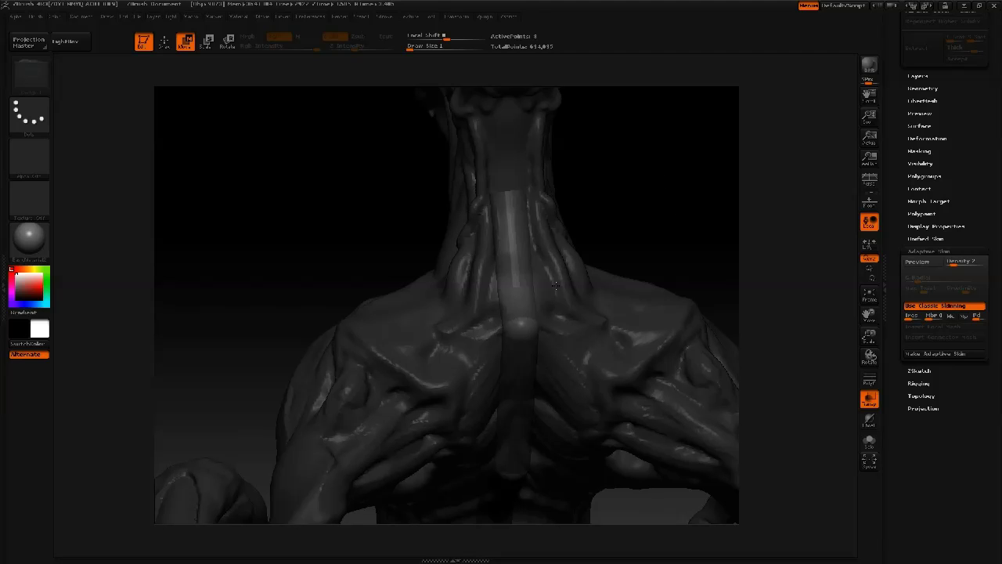
Add a mirrored ZSphere pair at the upper-back joint and move it out to the shoulders
key("q")
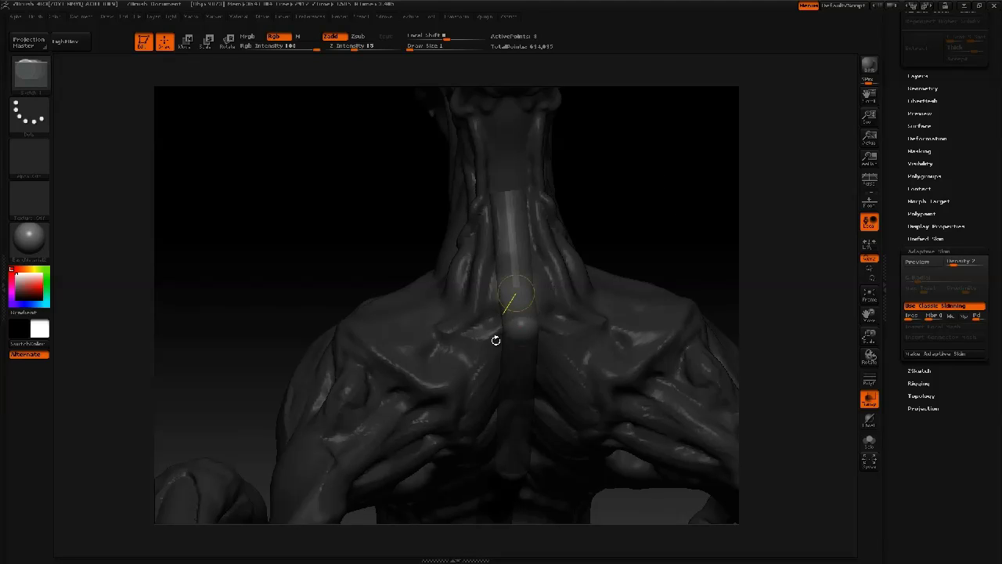
left_click_drag(507, 329, 510, 334)
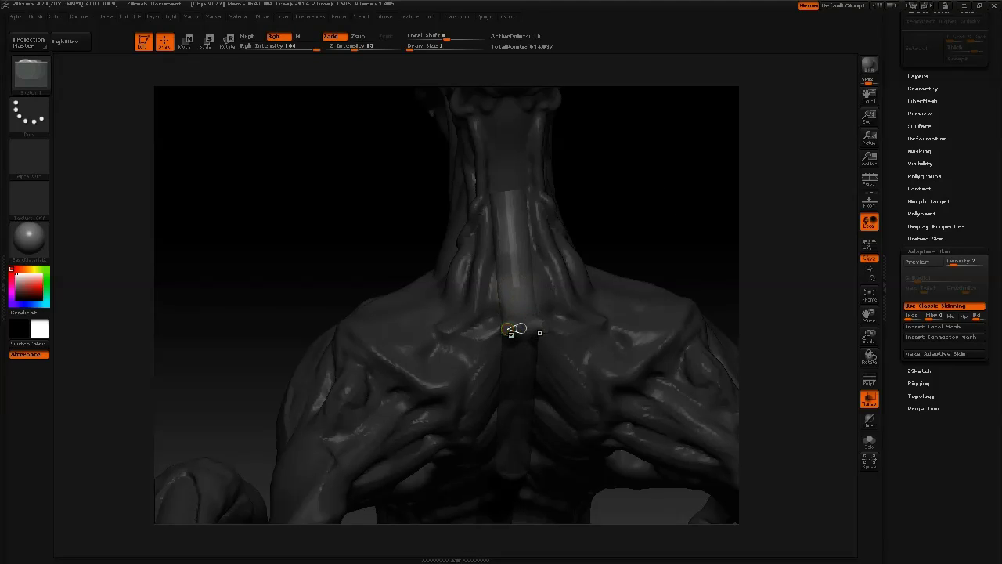
key("w")
left_click_drag(507, 328, 415, 344)
Add a child ZSphere pair at the shoulder ends, try raising it above the shoulders, and undo the last move
key("q")
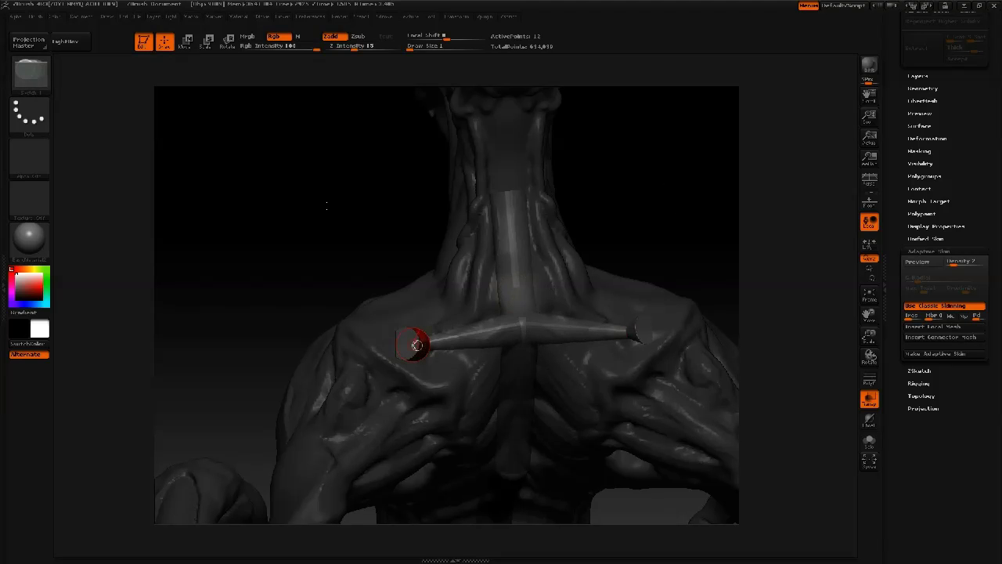
left_click_drag(326, 205, 304, 179)
mouse_move(369, 246)
left_mouse_down()
mouse_move(344, 170)
mouse_move(377, 208)
left_mouse_up()
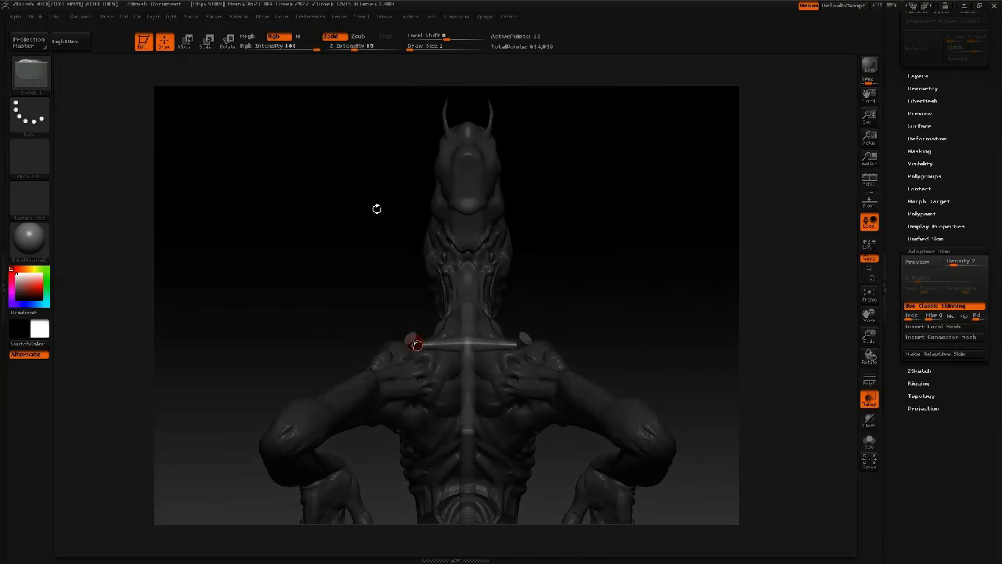
key("w")
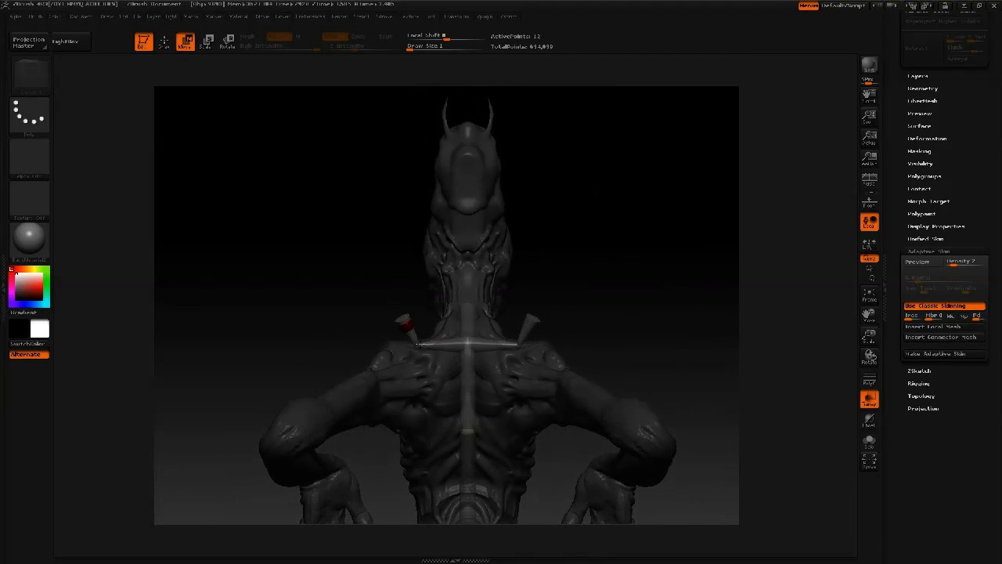
key("ctrl+s")
key("Escape")
key("ctrl+z")
left_click_drag(386, 297, 398, 333, "alt")
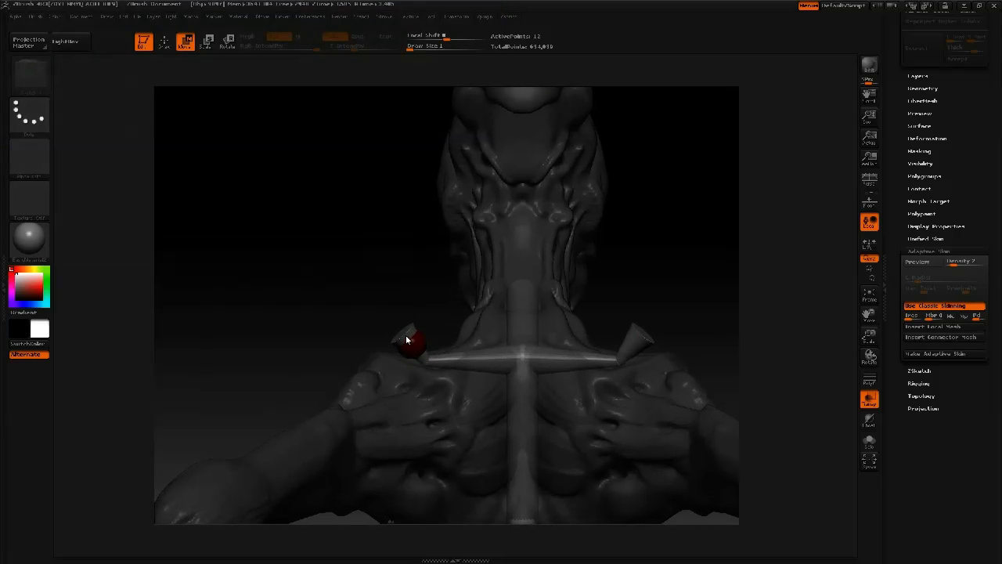
left_click_drag(374, 288, 428, 355)
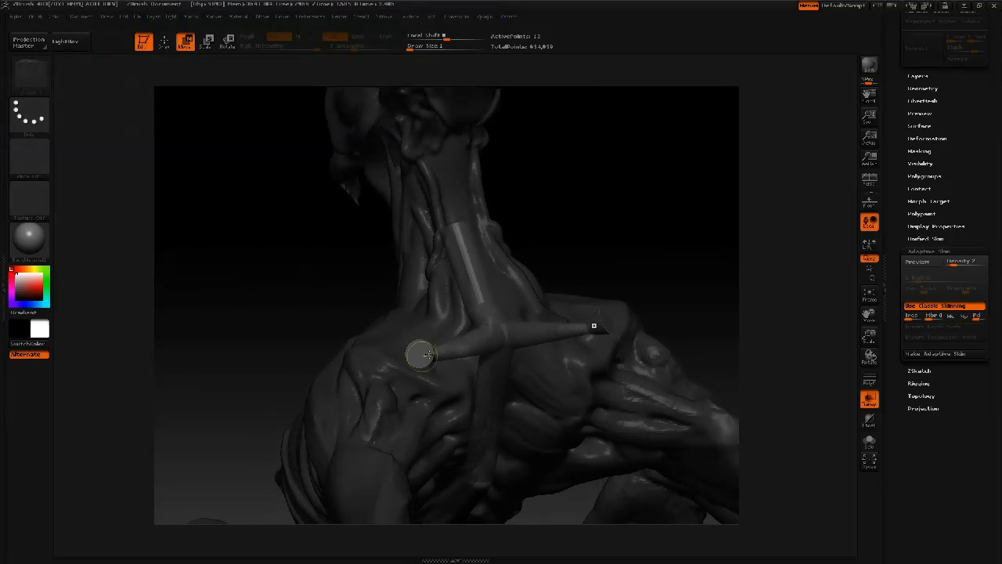
Add a mirrored ZSphere pair at the shoulder ends and pull it far up and outward to form two long limbs
key("q")
left_click_drag(320, 272, 357, 278, "shift")
left_click(423, 355)
left_click_drag(255, 270, 270, 268, "shift")
key("w")
left_click_drag(406, 333, 224, 139)
left_click_drag(243, 227, 293, 301, "alt")
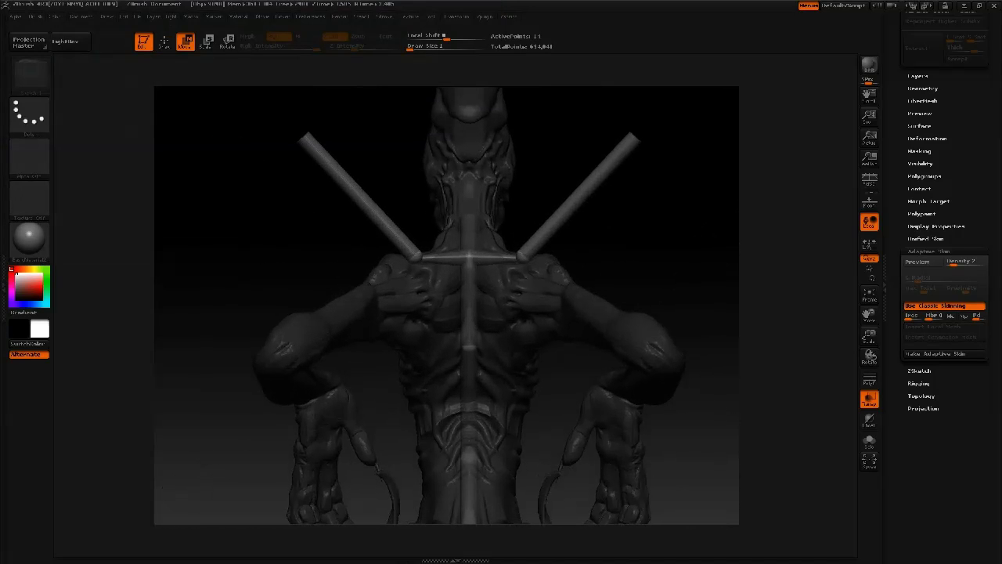
Isolate the chain with Solo, add a mirrored ZSphere pair at the mid-back joint, and move and scale it into short side branches
key("q")
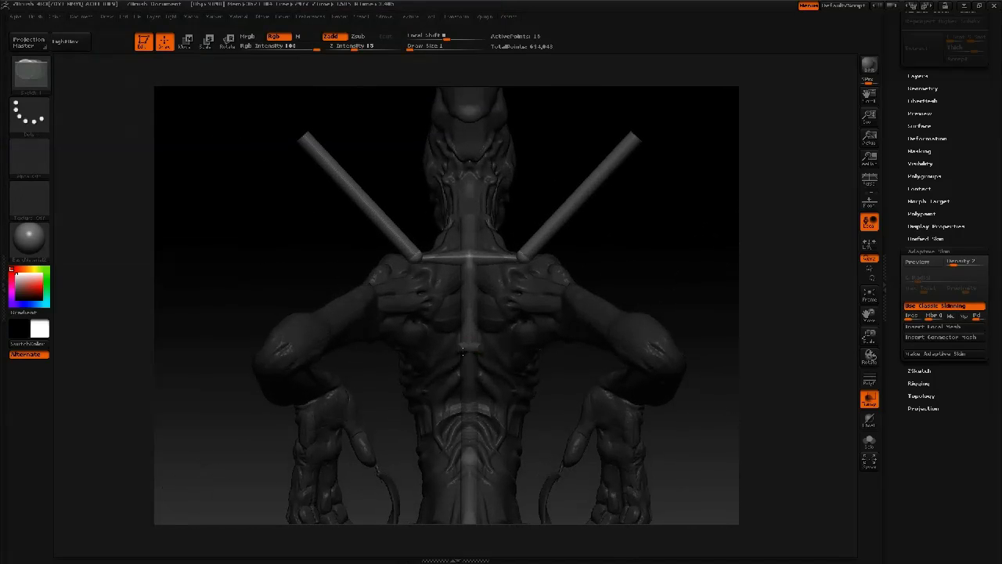
left_click_drag(765, 220, 839, 389, "alt")
left_click(871, 442)
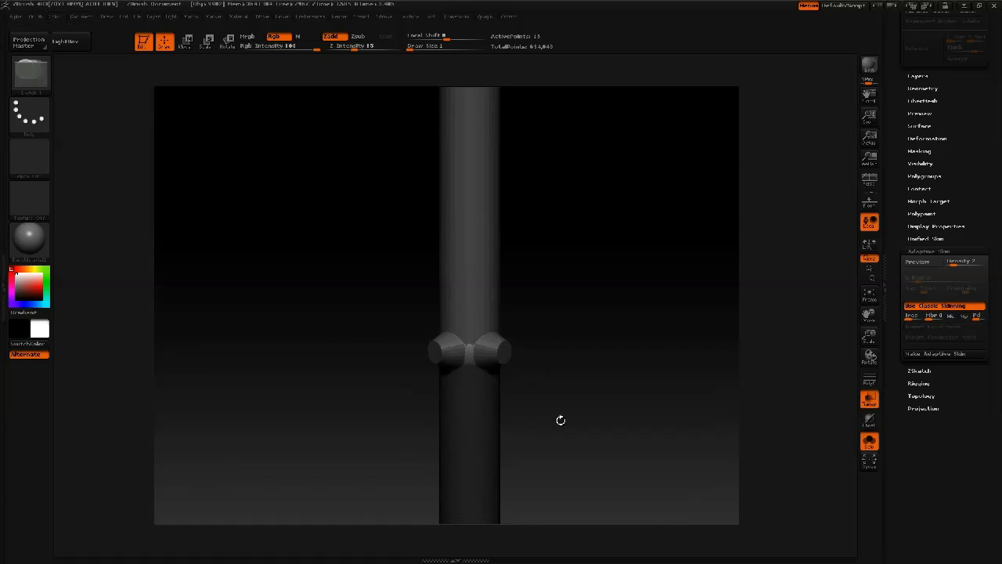
left_click_drag(560, 419, 413, 361)
left_click_drag(595, 258, 629, 274, "shift")
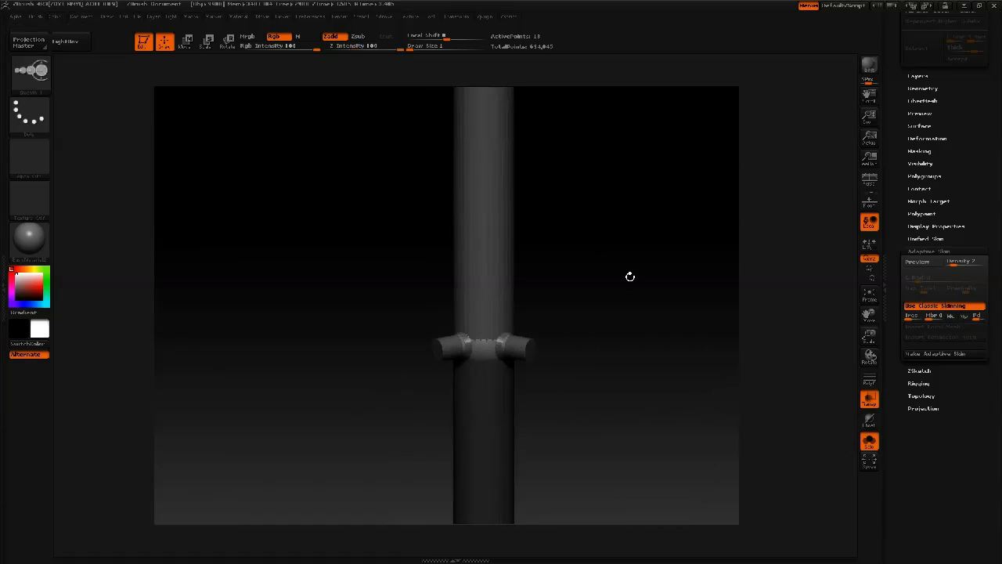
key("w")
left_click_drag(451, 350, 325, 365)
left_click_drag(384, 438, 379, 371, "alt")
key("e")
left_click_drag(468, 345, 540, 276)
left_click_drag(468, 167, 422, 212)
mouse_move(439, 264)
left_mouse_down("alt")
mouse_move(402, 221)
mouse_move(404, 276)
mouse_move(425, 314)
mouse_move(556, 456)
mouse_move(385, 371)
left_mouse_up("alt")
Add a child ZSphere pair at the mid-back branch ends, extend it backward and down, and turn Solo off
key("q")
left_click(411, 314)
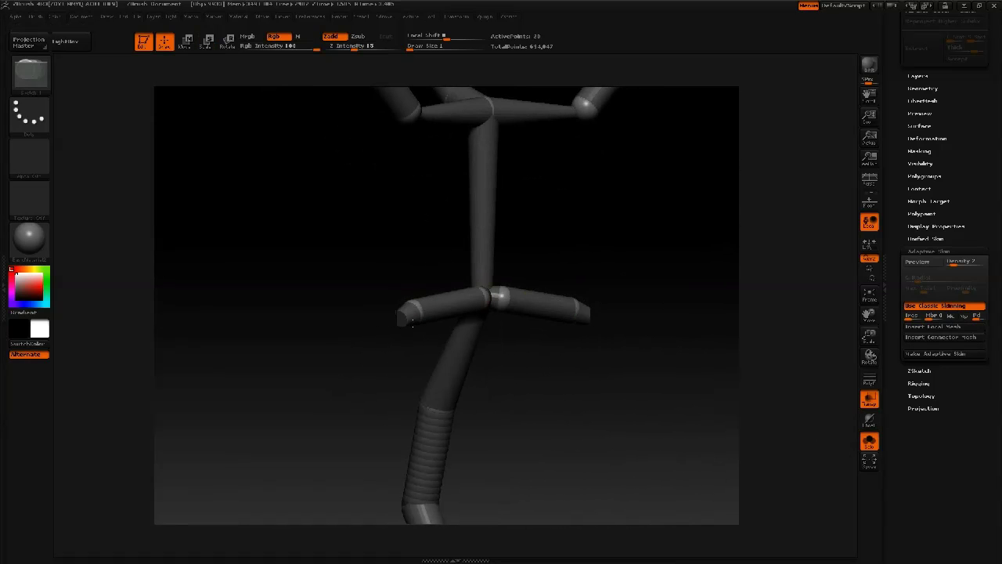
left_click_drag(274, 358, 348, 366)
key("w")
mouse_move(414, 316)
left_mouse_down()
mouse_move(585, 331)
mouse_move(632, 425)
left_mouse_up()
mouse_move(603, 338)
left_mouse_down("alt")
mouse_move(537, 258)
mouse_move(678, 343)
left_mouse_up("alt")
left_click(869, 443)
mouse_move(586, 242)
left_mouse_down()
mouse_move(655, 262)
mouse_move(611, 263)
mouse_move(491, 179)
mouse_move(507, 83)
left_mouse_up()
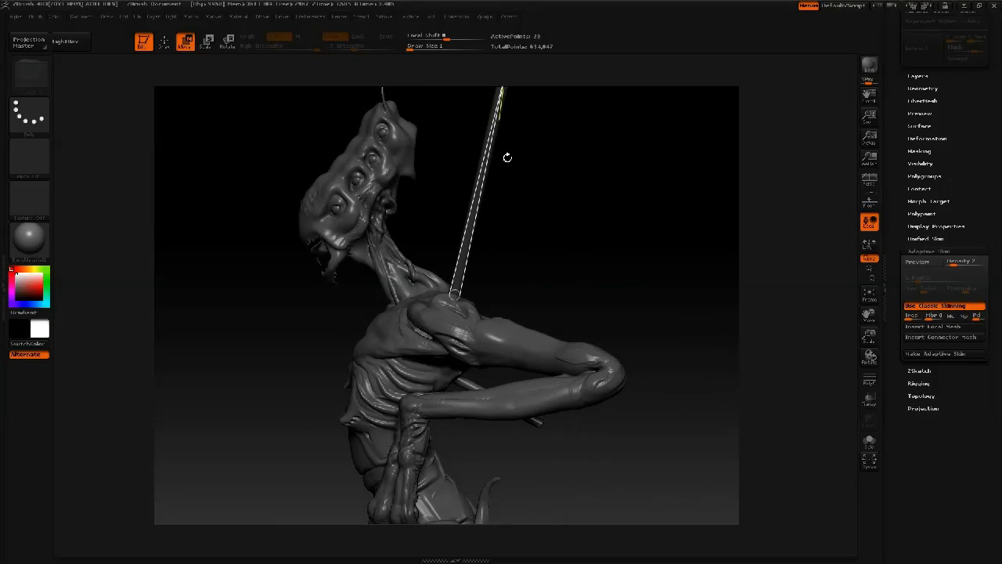
Insert two ZSphere pairs along the upper limbs and move them to bend the limbs into angled segments
key("q")
left_click(485, 160)
left_click(468, 235)
key("w")
left_click_drag(468, 235, 553, 273)
left_click_drag(496, 117, 510, 114)
mouse_move(486, 159)
left_mouse_down()
mouse_move(581, 142)
mouse_move(601, 227)
left_mouse_up()
mouse_move(614, 152)
left_mouse_down("shift")
mouse_move(571, 146)
mouse_move(595, 146)
left_mouse_up("shift")
left_click_drag(604, 145, 495, 146)
Scale up the upper limbs' ZSpheres to thicken the cylinder segments
key("r")
left_click_drag(558, 366, 499, 300)
left_click_drag(657, 235, 604, 366, "shift")
left_click_drag(637, 201, 597, 343)
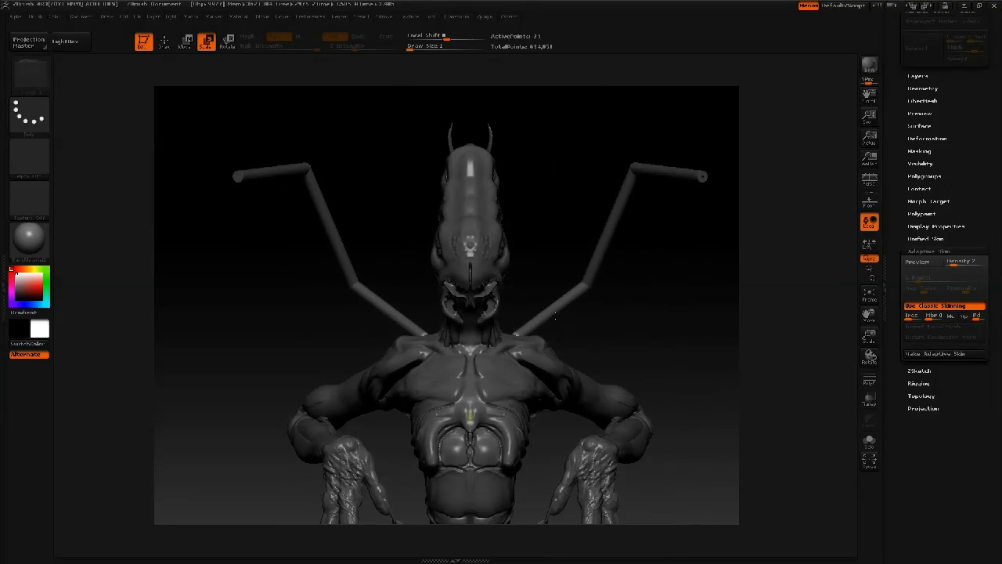
left_click_drag(555, 314, 991, 562)
Shorten the upper limbs' tip segments and check the limbs from the front and back
left_click_drag(705, 306, 658, 299)
left_click_drag(673, 252, 378, 247)
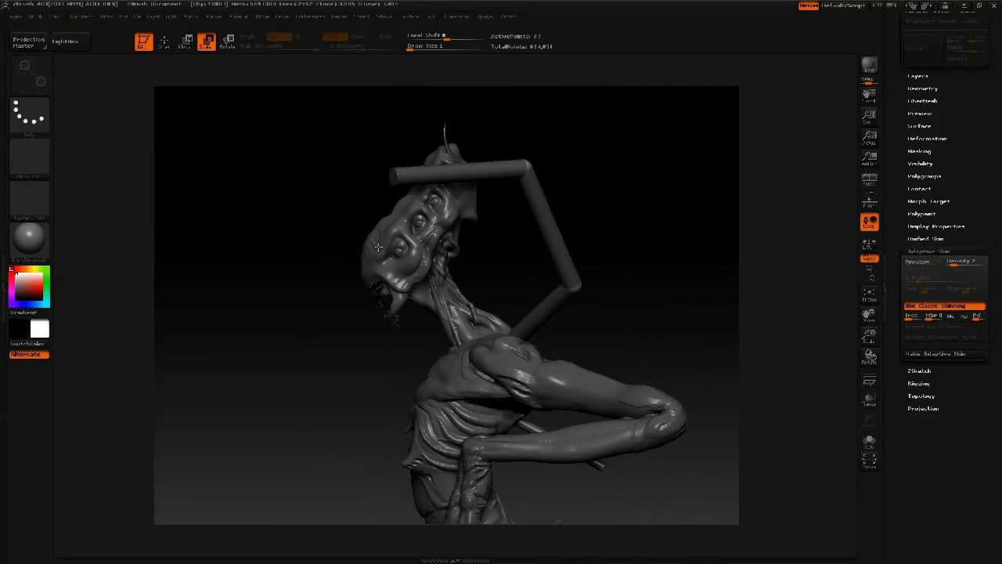
left_click_drag(428, 174, 486, 169)
left_click_drag(422, 143, 512, 357)
left_click_drag(476, 284, 478, 244)
left_click(384, 109, "alt")
mouse_move(584, 312)
left_mouse_down("alt")
mouse_move(593, 402)
mouse_move(549, 249)
mouse_move(581, 360)
mouse_move(555, 239)
mouse_move(579, 295)
left_mouse_up("alt")
key("a")
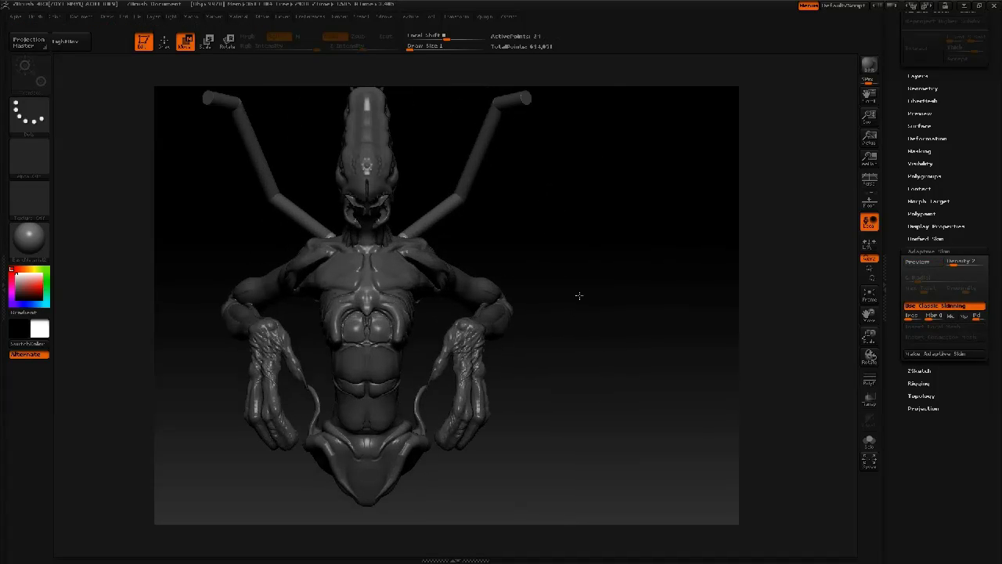
left_click_drag(557, 250, 466, 259)
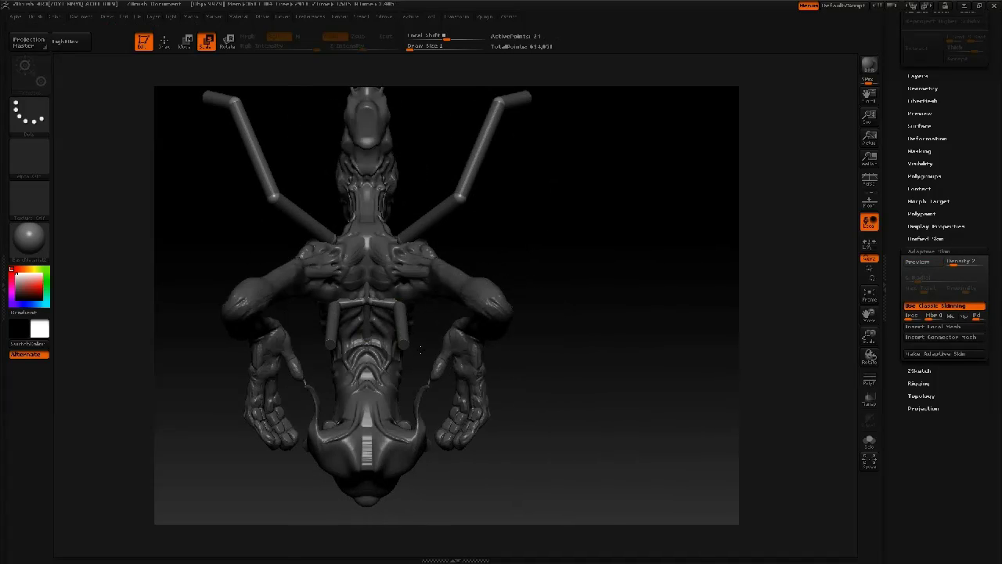
Pull the mid-back limb ends out sideways and insert a ZSphere pair along the limbs
left_click_drag(503, 341, 277, 380, "alt")
key("w")
mouse_move(458, 330)
left_mouse_down()
mouse_move(552, 356)
mouse_move(492, 343)
left_mouse_up()
key("q")
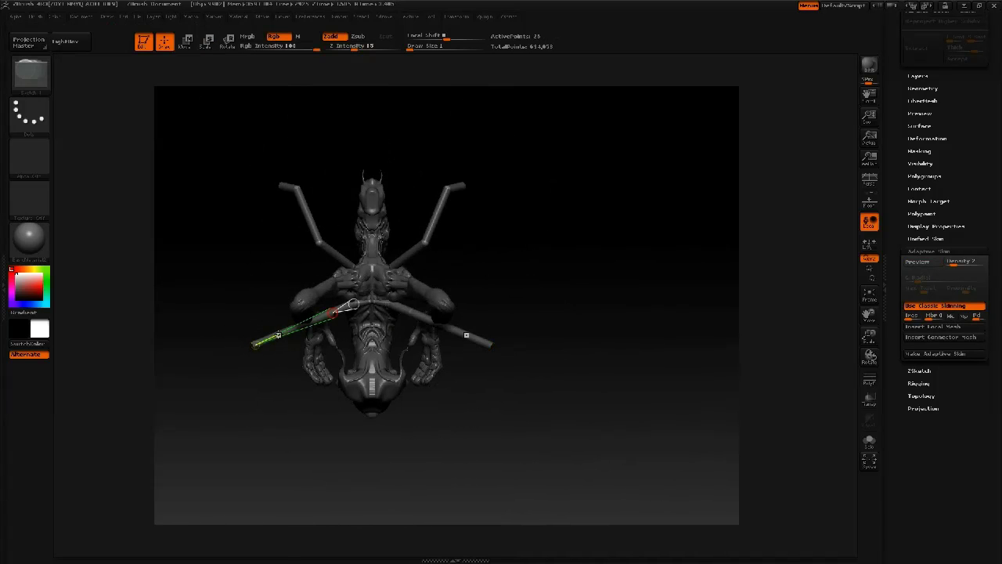
left_click(277, 335)
Move the mid-back limbs' joints to bend the limbs backward and downward behind the arms
key("w")
mouse_move(246, 275)
left_mouse_down("alt")
mouse_move(285, 351)
mouse_move(357, 415)
mouse_move(357, 406)
left_mouse_up("alt")
left_click_drag(280, 315, 350, 275)
left_click_drag(358, 352, 306, 380)
left_click_drag(341, 311, 376, 329)
left_click_drag(488, 384, 599, 394, "shift")
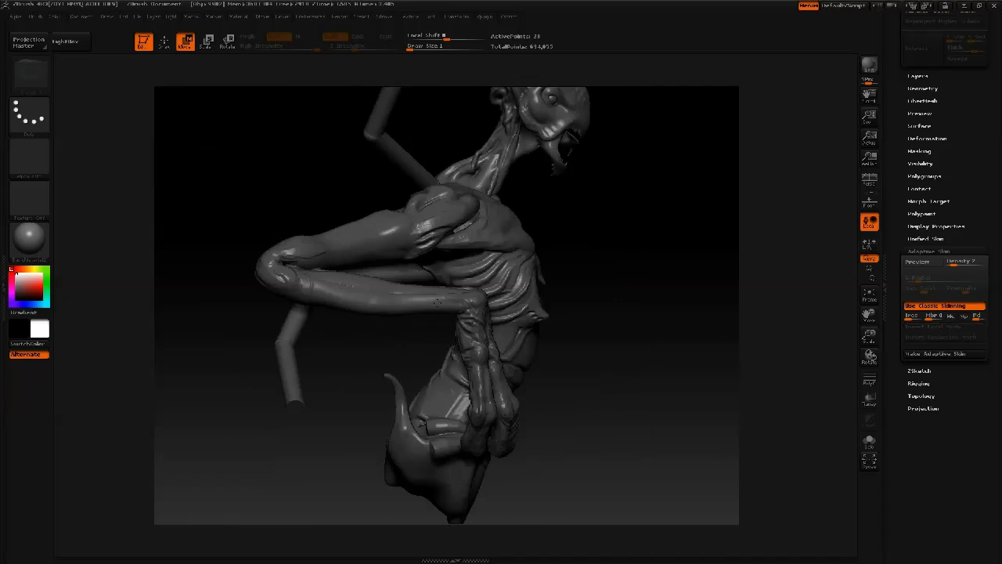
left_click_drag(437, 302, 508, 305, "shift")
Adjust the mid-back limbs' outer joints and tips, and isolate the chain with Solo
left_click_drag(411, 279, 410, 331)
left_click_drag(291, 456, 325, 416)
left_click_drag(220, 371, 689, 399, "alt")
left_click_drag(457, 383, 432, 403)
left_click_drag(394, 377, 398, 393)
mouse_move(493, 368)
left_mouse_down("alt")
mouse_move(462, 303)
mouse_move(556, 313)
mouse_move(605, 431)
mouse_move(604, 374)
mouse_move(619, 376)
left_mouse_up("alt")
left_click(869, 441)
mouse_move(579, 423)
left_mouse_down("alt")
mouse_move(548, 454)
mouse_move(521, 439)
left_mouse_up("alt")
Insert ZSpheres along the mid-back limbs, move them to add bends, and turn Solo off
key("q")
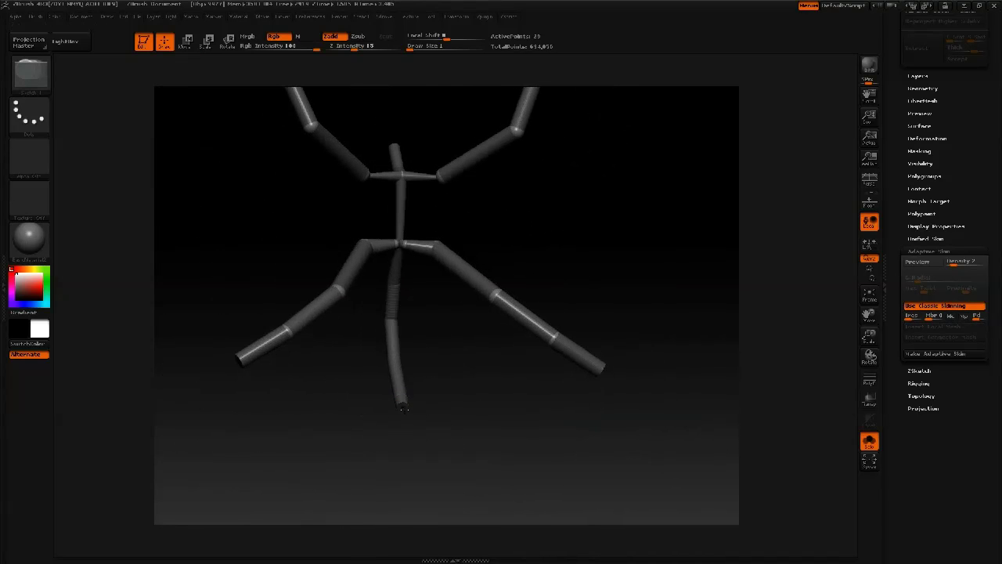
mouse_move(333, 425)
left_mouse_down("shift")
mouse_move(436, 425)
mouse_move(440, 436)
mouse_move(431, 429)
mouse_move(574, 364)
mouse_move(545, 332)
left_mouse_up("shift")
key("w")
key("q")
left_click(470, 364)
left_click(583, 309)
key("w")
left_click_drag(586, 306, 604, 359)
mouse_move(471, 365)
left_mouse_down()
mouse_move(487, 423)
mouse_move(486, 414)
left_mouse_up()
left_click(867, 441)
Reposition the mid-back limbs' joints to raise the limbs up behind the shoulders
left_click_drag(664, 267, 514, 202)
left_click_drag(590, 360, 545, 234)
left_click_drag(486, 410, 502, 340)
left_click_drag(526, 409, 421, 267)
left_click_drag(368, 301, 366, 291)
left_click_drag(282, 262, 447, 266)
left_click_drag(460, 313, 486, 295)
Refine the bend of the raised mid-back limbs by moving their outer joints and tips
left_click_drag(490, 328, 472, 323)
left_click_drag(575, 397, 529, 261)
left_click_drag(775, 296, 670, 298)
left_click_drag(552, 258, 538, 269)
mouse_move(380, 315)
left_mouse_down()
mouse_move(390, 329)
mouse_move(431, 337)
mouse_move(512, 331)
left_mouse_up()
left_click_drag(672, 328, 709, 344)
Delete the surplus ZSphere on the downward branch of the mid-back limb
key("q")
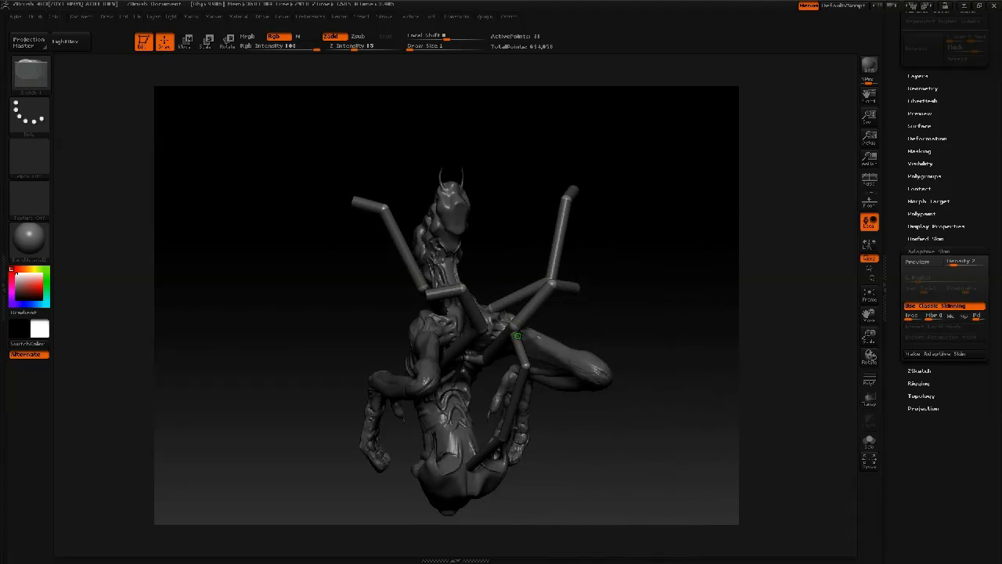
left_click(508, 434, "alt")
left_click_drag(575, 352, 603, 273)
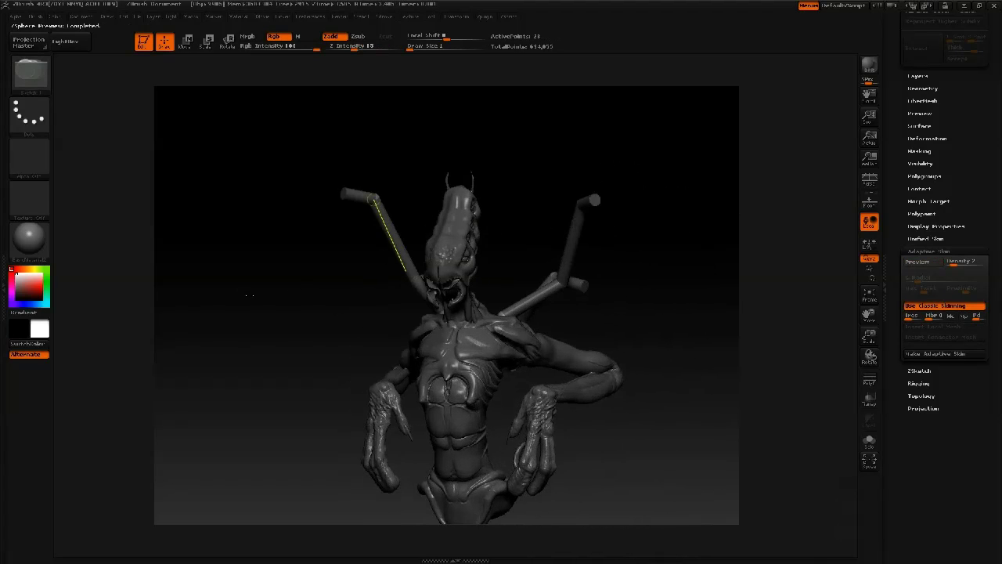
left_click_drag(249, 295, 270, 295, "shift")
Insert additional ZSphere pairs midway along the upper limbs and the mid-back limbs
left_click(415, 234)
left_click_drag(447, 283, 444, 319)
left_click(450, 293)
left_click_drag(419, 224, 491, 239)
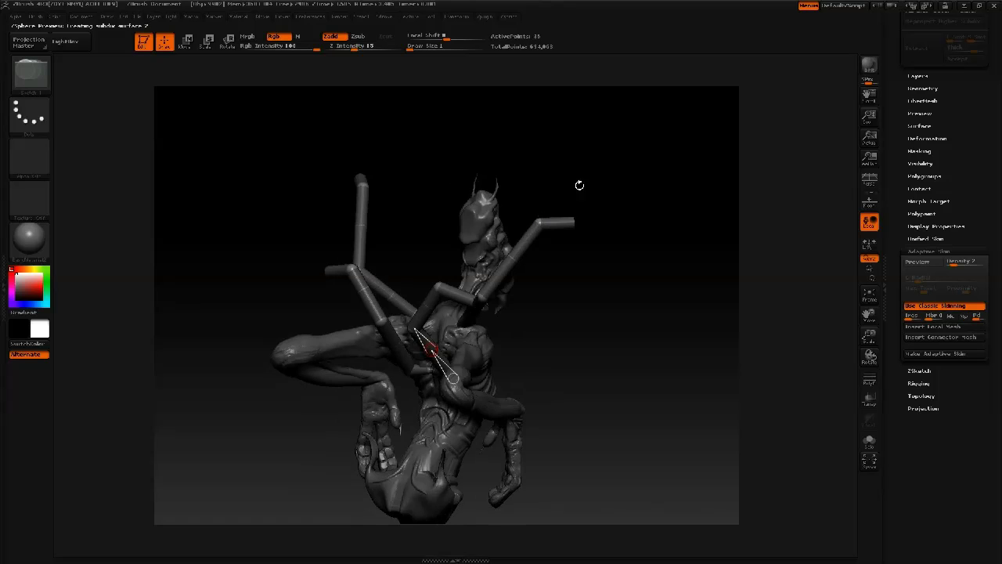
Preview the adaptive skin, toggle its wireframe on and off, and examine the limbs from behind
key("a")
left_click_drag(594, 298, 564, 305)
key("shift+f")
key("shift+f")
mouse_move(634, 331)
left_mouse_down()
mouse_move(621, 398)
mouse_move(550, 311)
mouse_move(627, 318)
left_mouse_up()
key("w")
left_click_drag(468, 295, 457, 289)
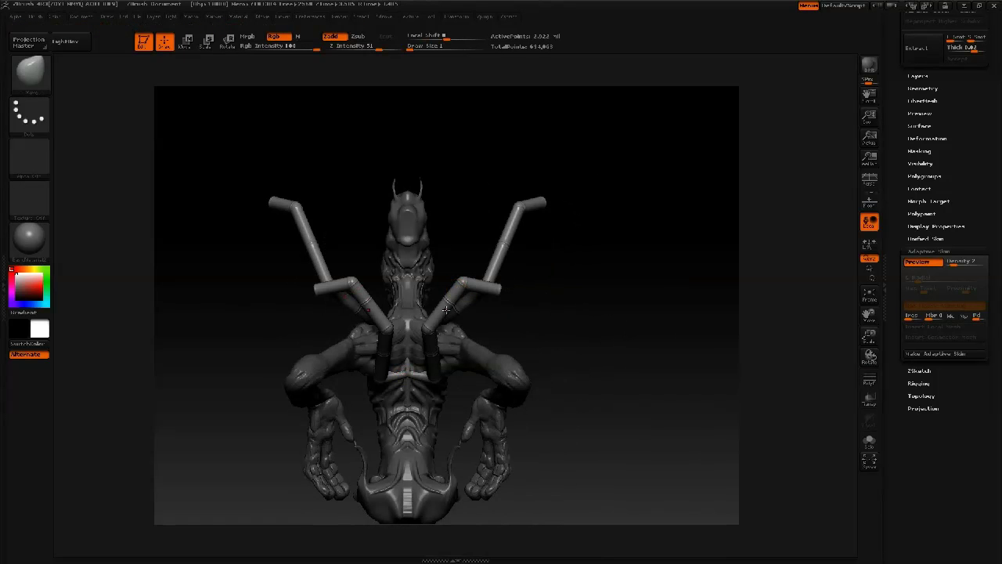
key("a")
Move the mid-back limbs' joints outward and rotate their end segments to point outward and down
left_click_drag(428, 329, 460, 369)
key("r")
left_click_drag(596, 276, 615, 368)
left_click_drag(470, 390, 513, 389)
left_click_drag(579, 380, 472, 411)
left_click_drag(359, 353, 367, 423)
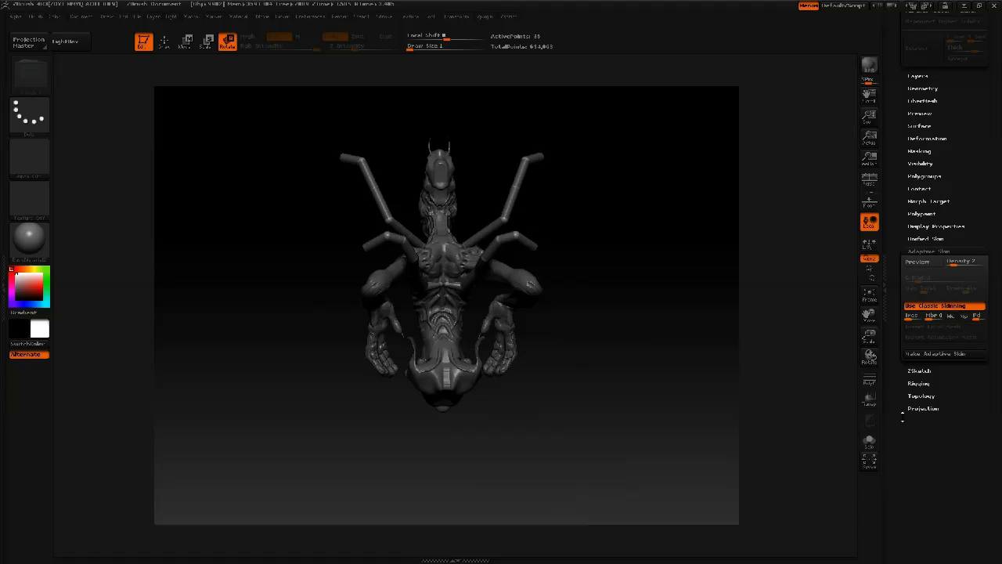
Isolate the chain with Solo, add a mirrored ZSphere pair at the joint below the ribbed spine section, and move it outward
left_click(866, 446)
mouse_move(580, 313)
left_mouse_down("alt")
mouse_move(631, 313)
mouse_move(548, 315)
mouse_move(384, 294)
mouse_move(392, 336)
left_mouse_up("alt")
key("q")
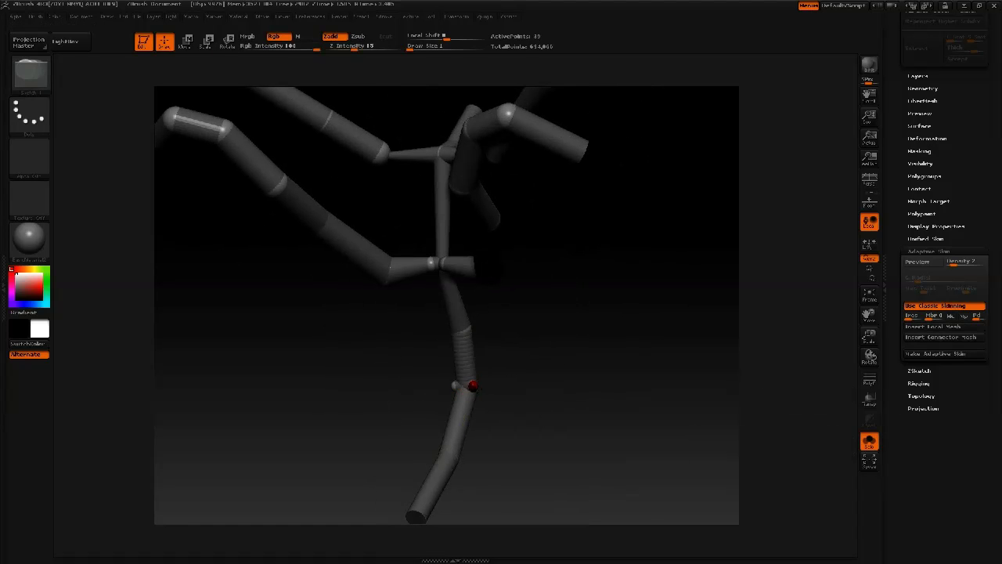
mouse_move(513, 382)
left_mouse_down("shift")
mouse_move(480, 389)
mouse_move(550, 416)
left_mouse_up("shift")
key("w")
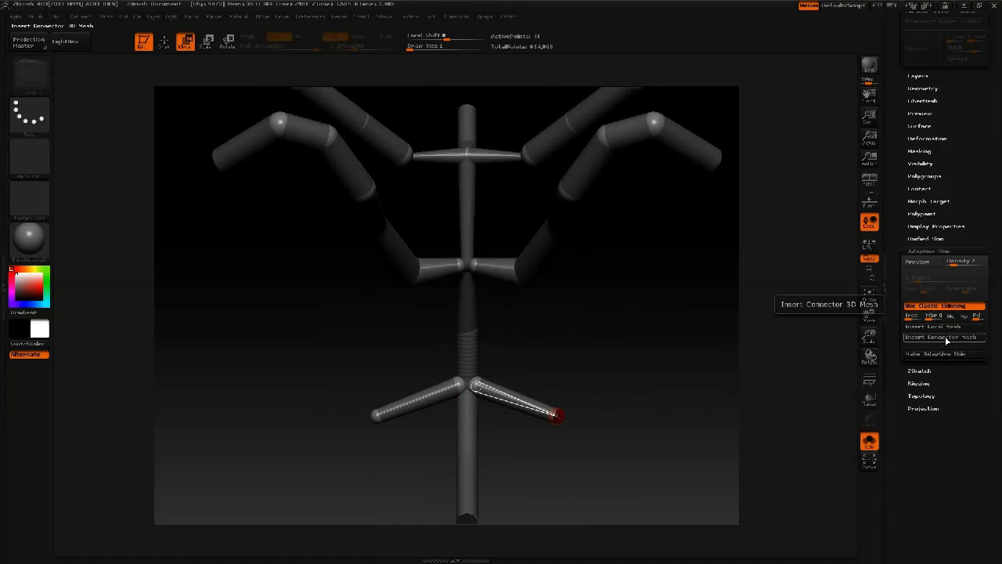
Insert a cylinder connector mesh and a local mesh on the new lower-back branches, and turn Solo off
left_click(946, 338)
left_click(946, 330)
left_click(749, 353)
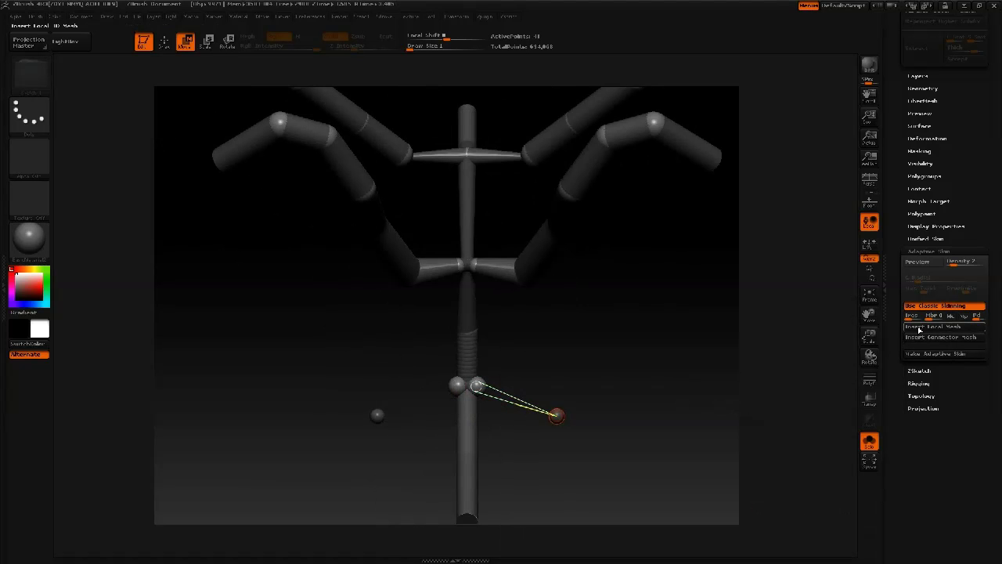
left_click_drag(633, 411, 470, 398)
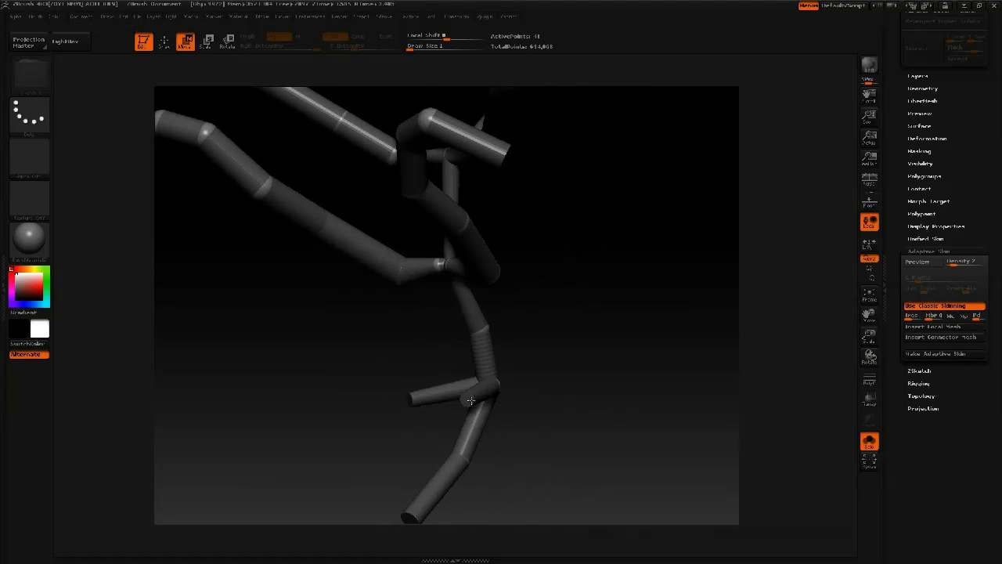
left_click_drag(728, 493, 738, 450, "alt")
left_click(870, 442)
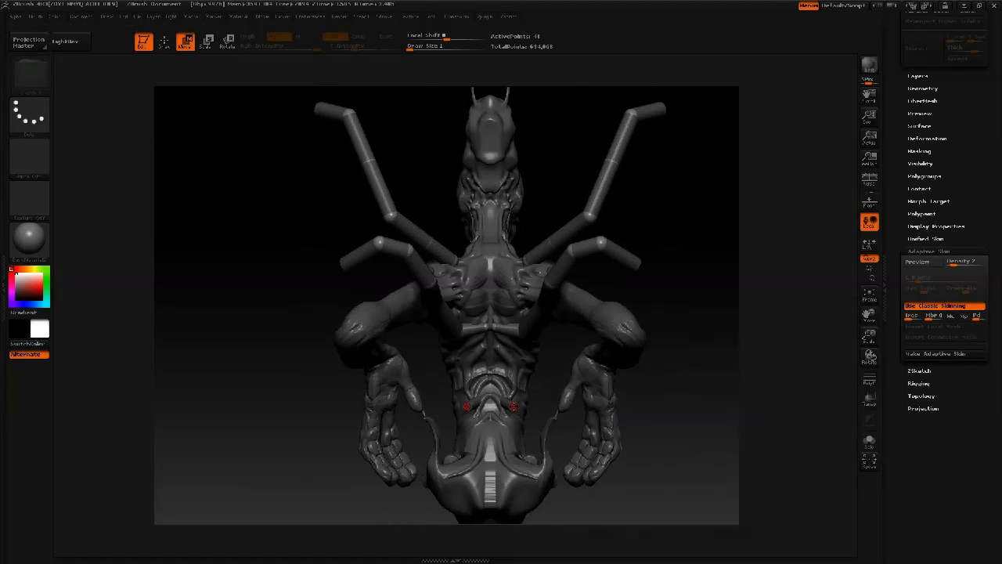
Add a child ZSphere pair to the lower-back branches, extend it far outward and down, and turn on Transparency
key("q")
left_click(524, 388)
key("w")
mouse_move(565, 425)
left_mouse_down()
mouse_move(501, 407)
mouse_move(384, 403)
left_mouse_up()
left_click(869, 399)
left_click_drag(578, 387, 630, 395)
left_click_drag(534, 391, 699, 499)
key("e")
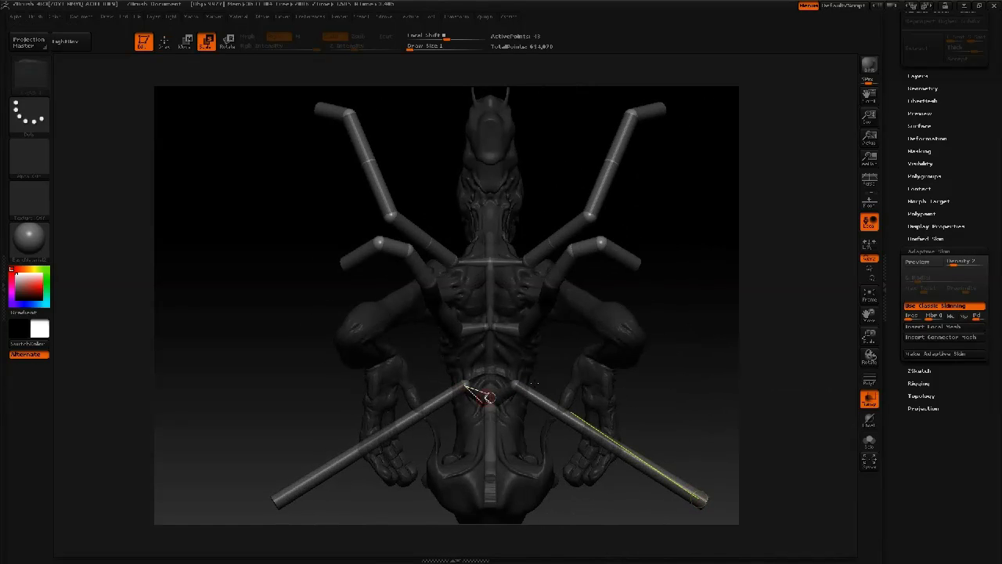
left_click_drag(528, 485, 546, 490)
Insert two ZSphere pairs along the lower-back limbs and move them to bend the limbs backward and down
key("q")
left_click(413, 414)
left_click(349, 456)
key("w")
left_click_drag(306, 380, 361, 382)
left_click_drag(343, 417, 415, 440)
left_click_drag(516, 436, 561, 368)
mouse_move(579, 372)
left_mouse_down()
mouse_move(548, 357)
mouse_move(336, 362)
mouse_move(458, 381)
left_mouse_up()
Turn off Transparency and view the creature with all three limb pairs from the front
key("e")
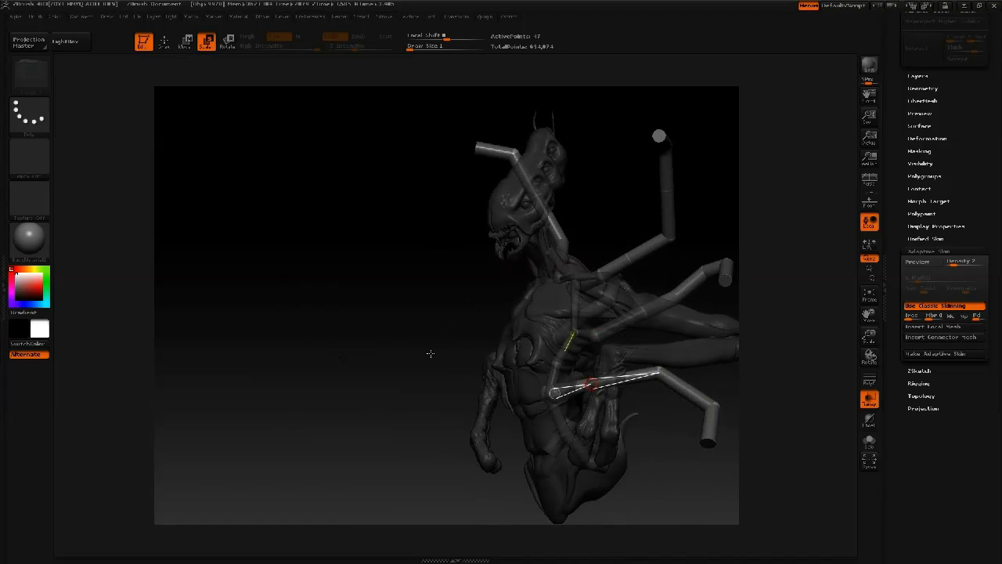
left_click_drag(380, 339, 327, 332, "alt")
left_click(869, 401)
left_click_drag(663, 493, 635, 474)
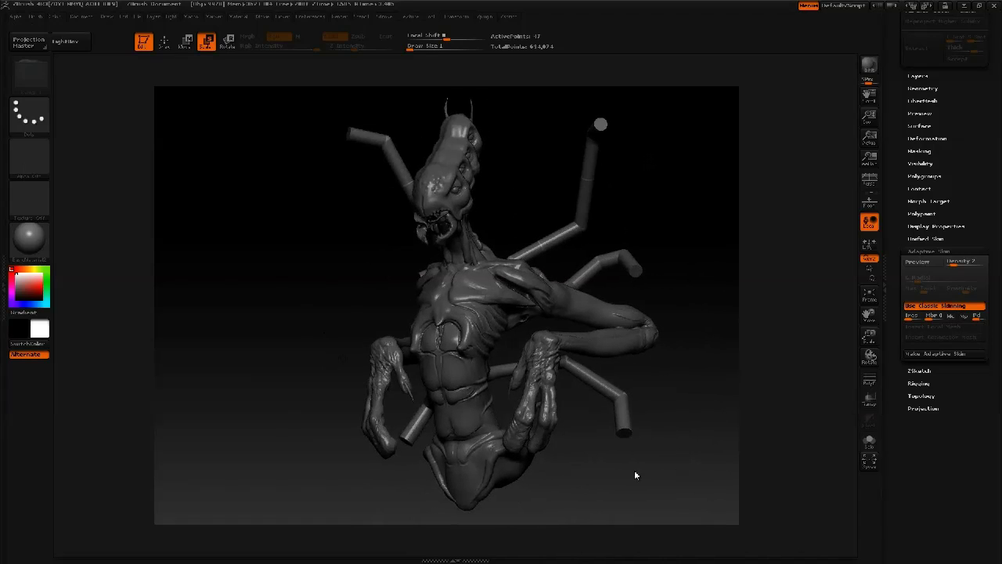
Save the file and insert PolySphere connector meshes on the outer segments of the upper limbs
key("ctrl+s")
key("Return")
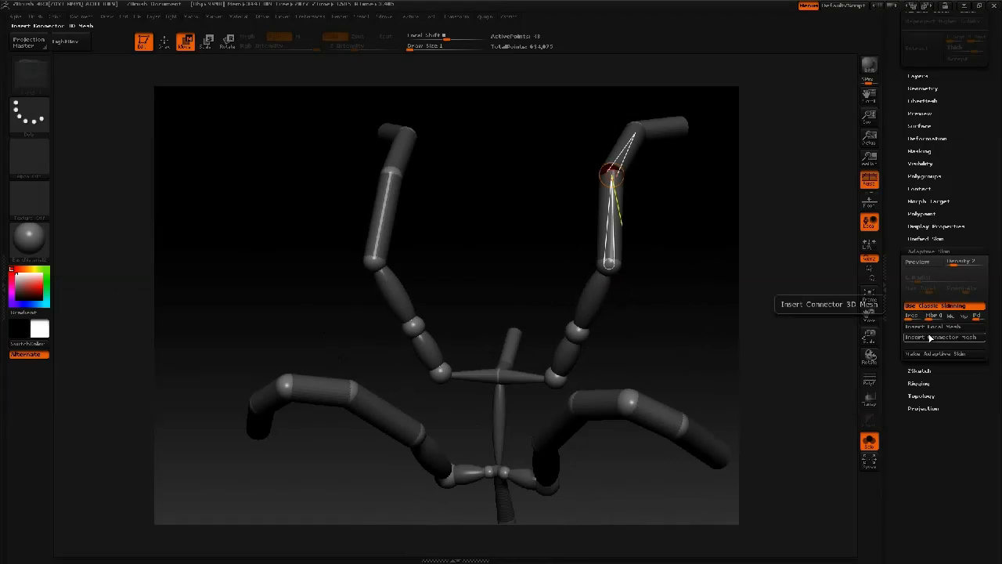
left_click(930, 338)
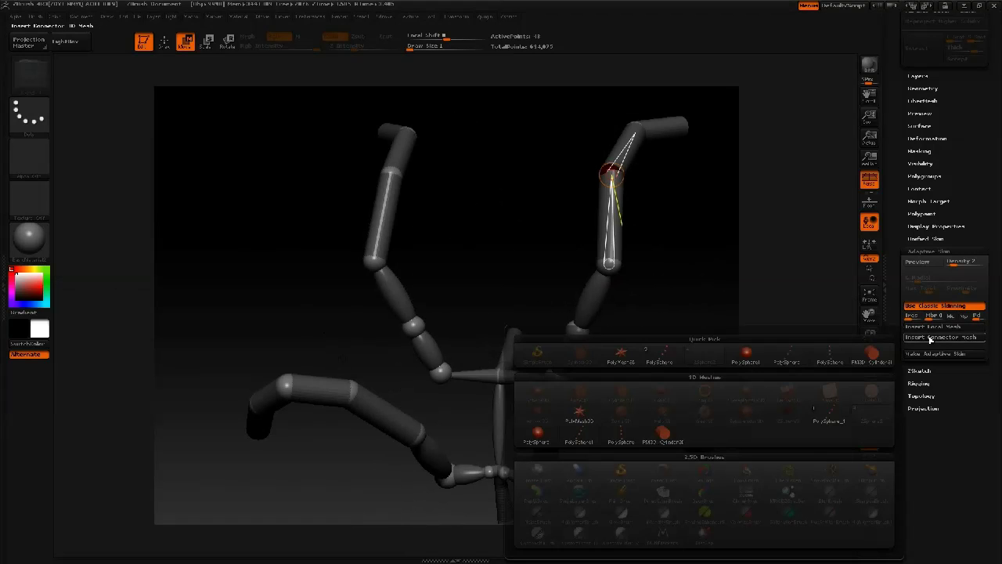
left_click(748, 356)
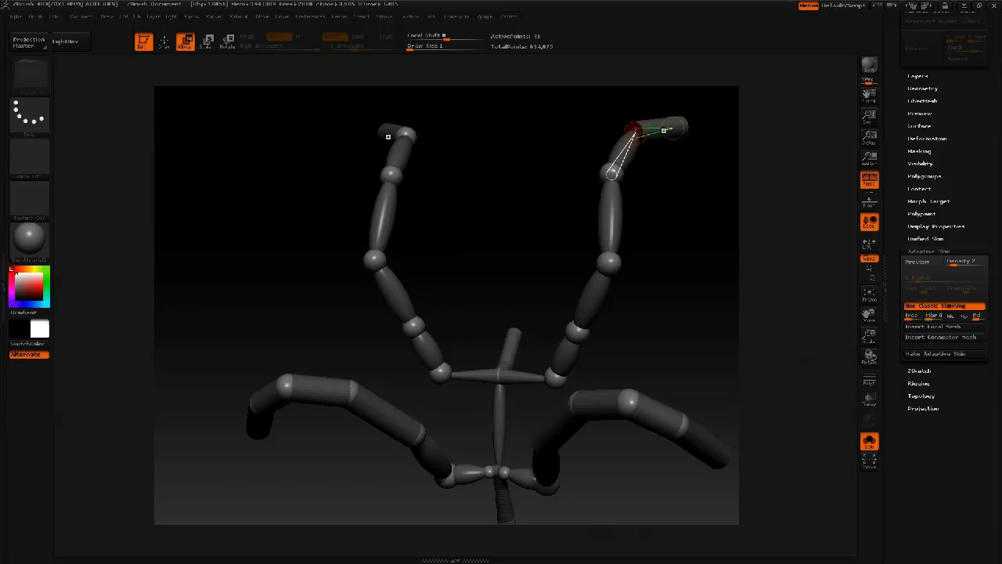
left_click(924, 338)
left_click(748, 356)
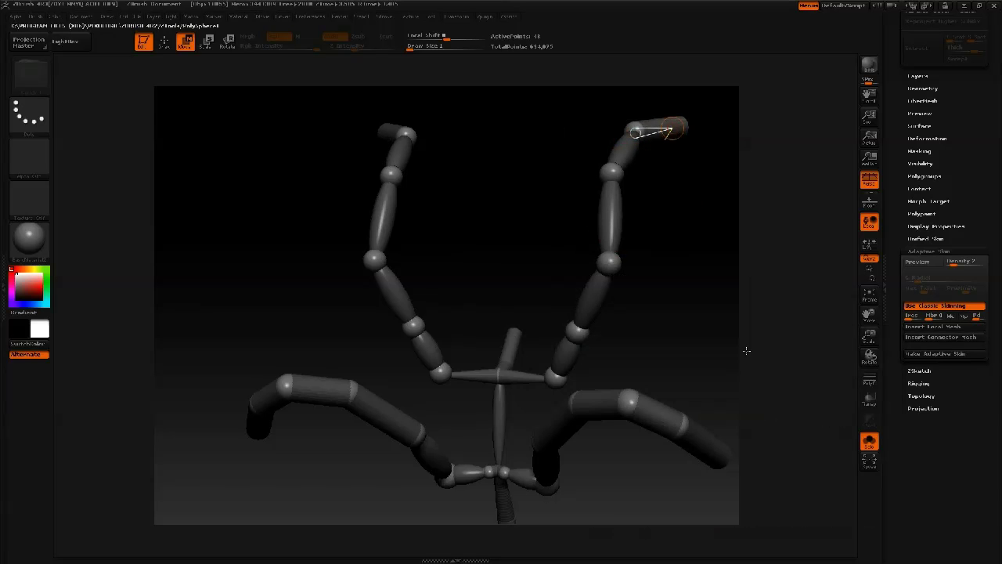
Insert PolySphere connector meshes on the outer segments of the middle limbs and the inner segments of the lower limbs
left_click_drag(746, 351, 549, 344)
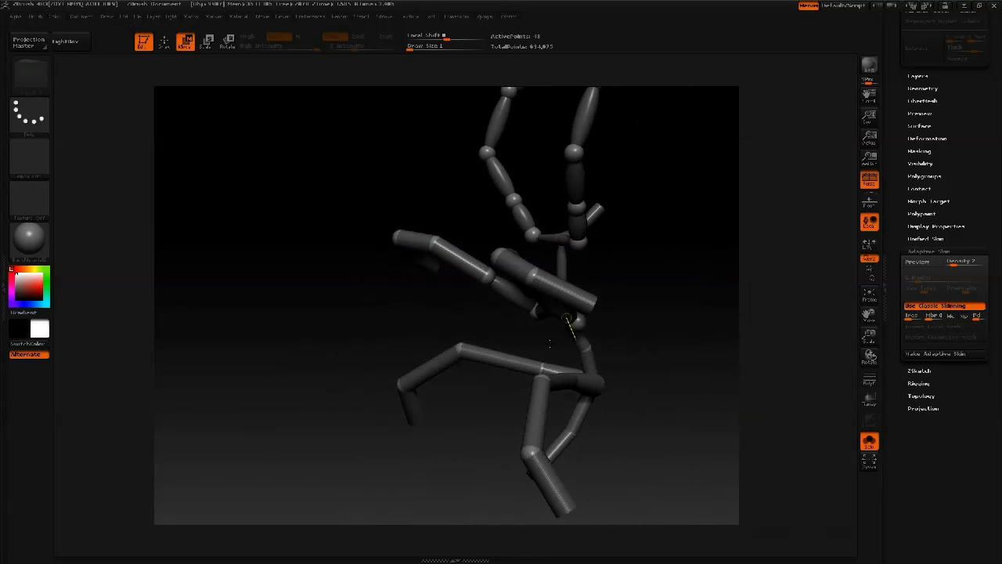
left_click_drag(424, 332, 469, 327)
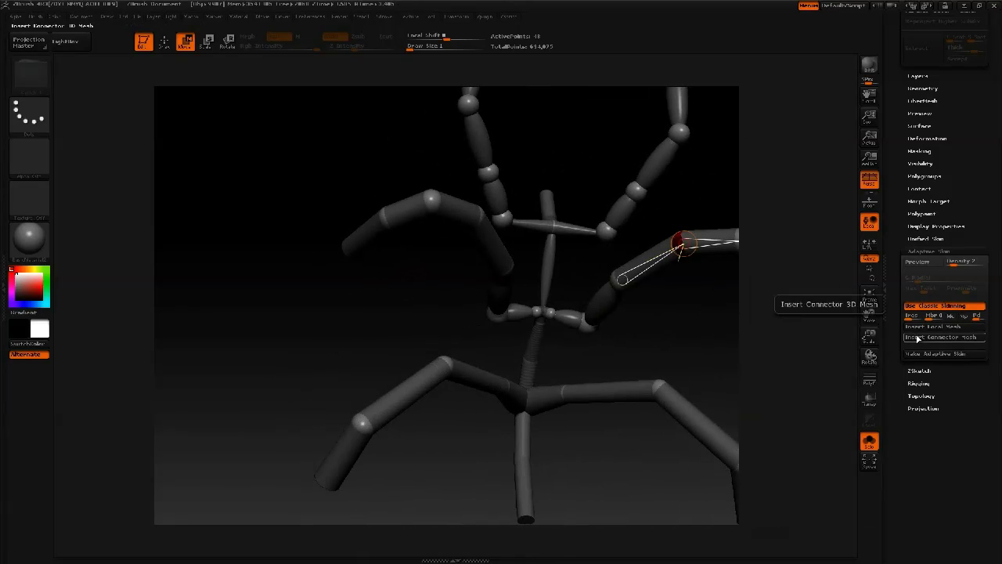
left_click(744, 354)
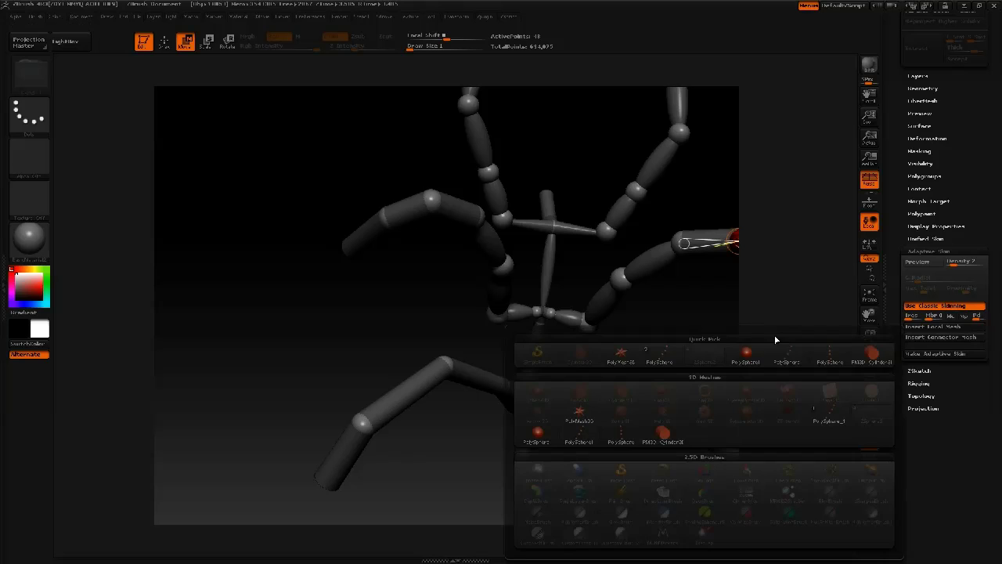
left_click(747, 353)
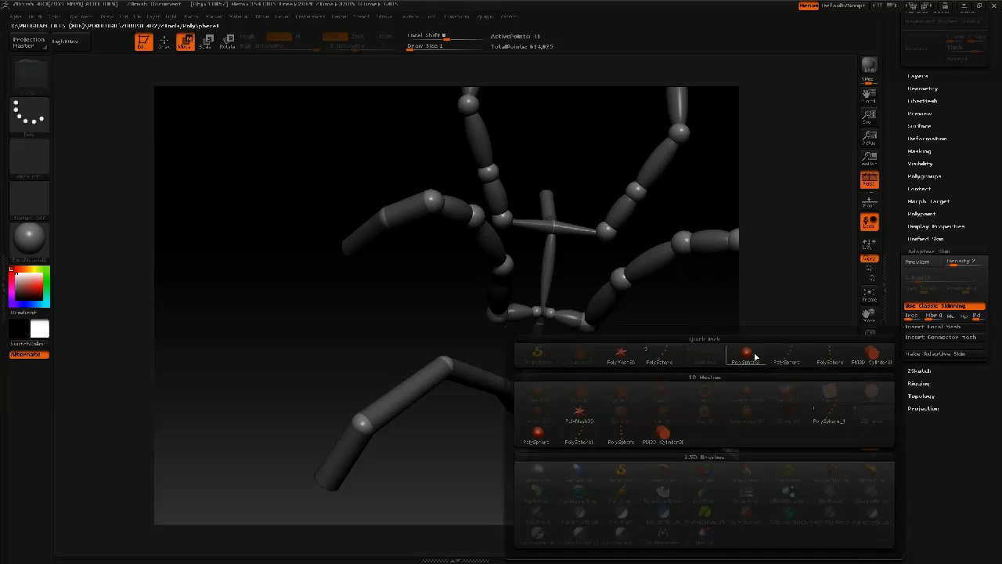
left_click(755, 357)
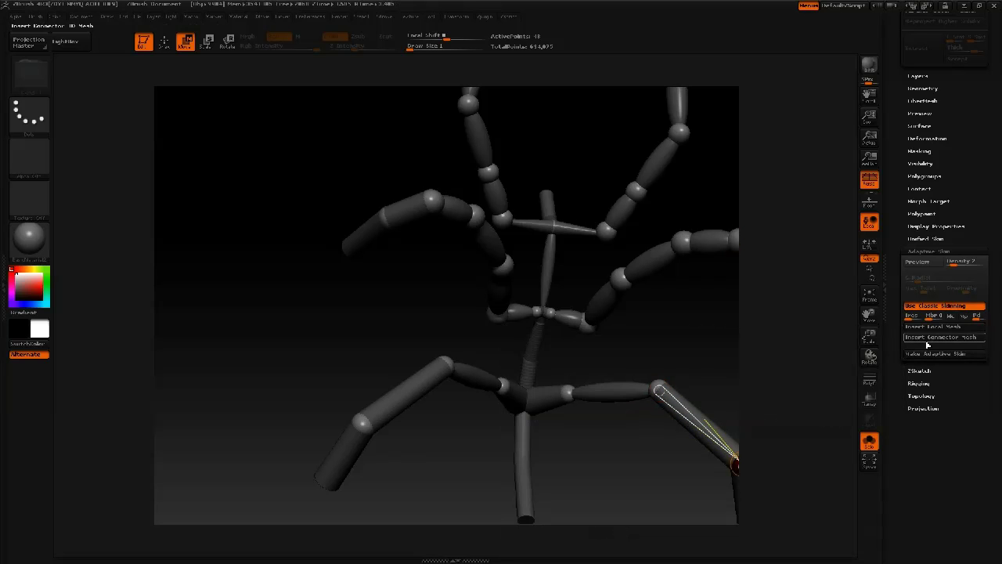
Insert PolySphere connector meshes on the outer segments and end segments of the lower limbs
left_click(938, 339)
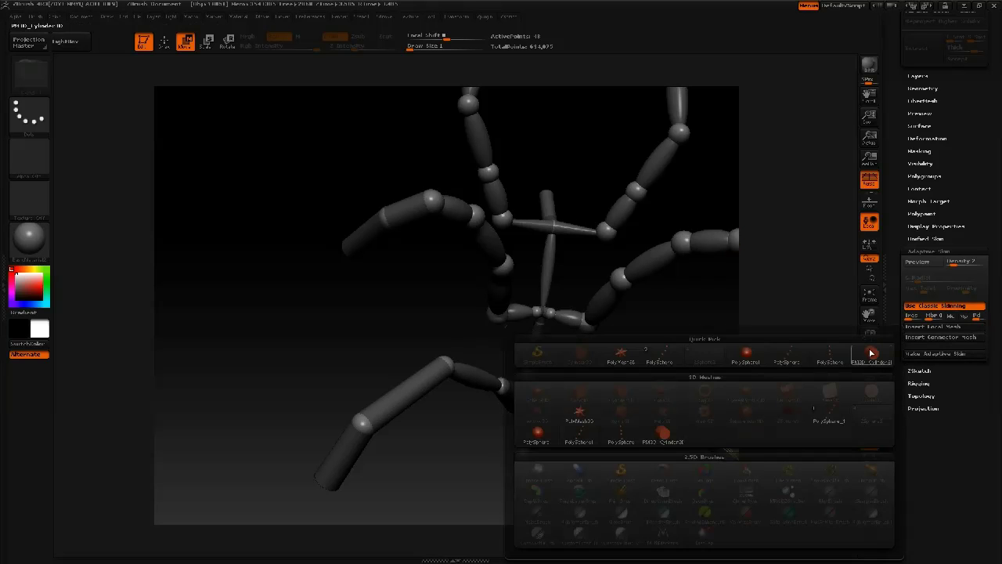
left_click(753, 363)
left_click_drag(738, 475, 639, 440, "alt")
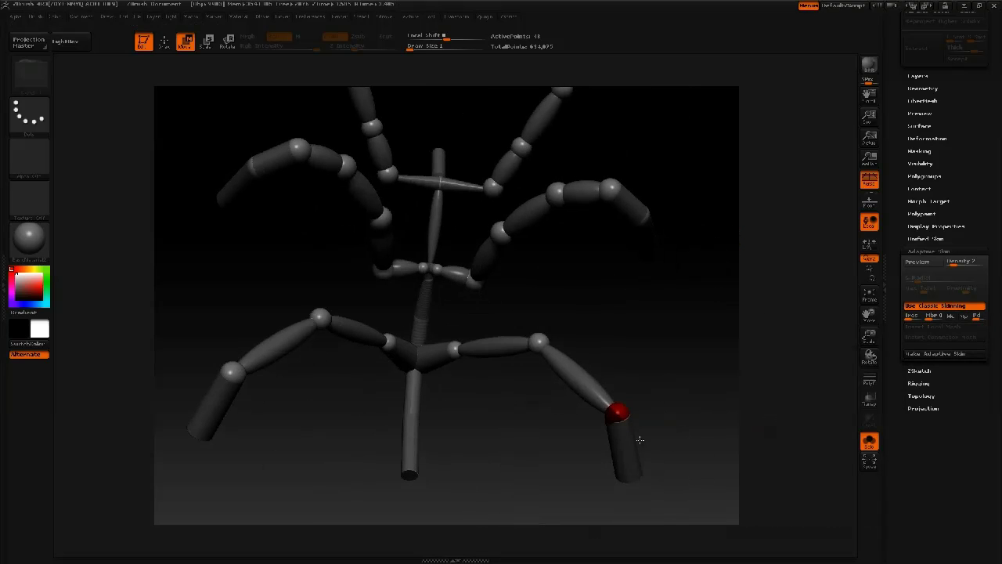
left_click(625, 447)
left_click(925, 339)
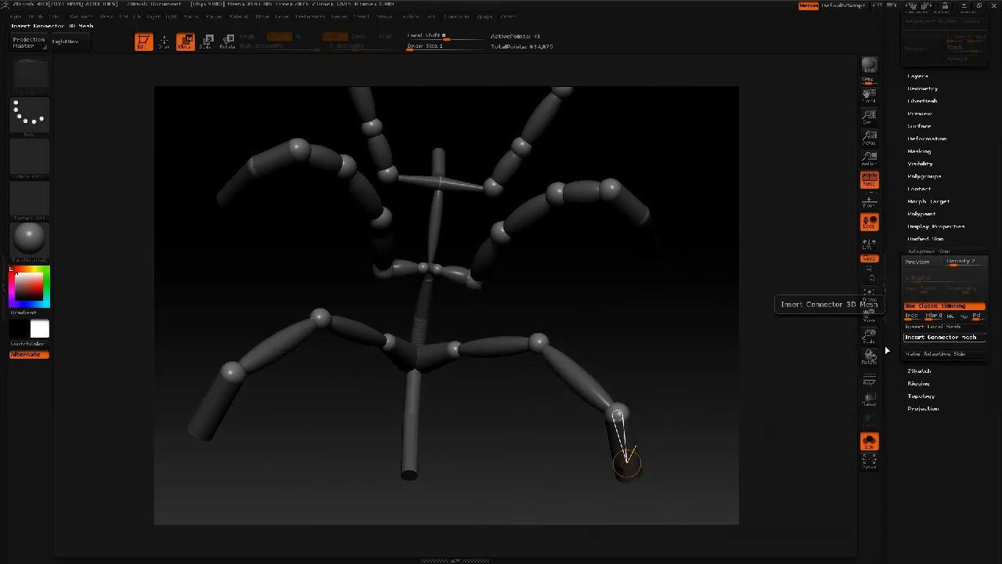
left_click(738, 359)
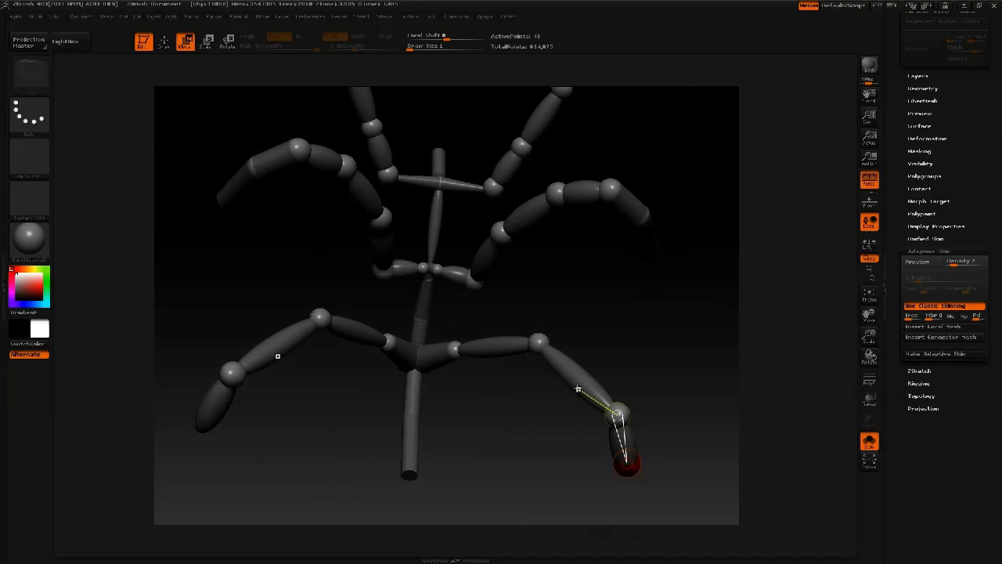
Add a ZSphere joint pair midway along the lower limbs' outer segments and another pair on their inner segments
key("q")
left_click(580, 378)
left_click_drag(670, 350, 634, 375)
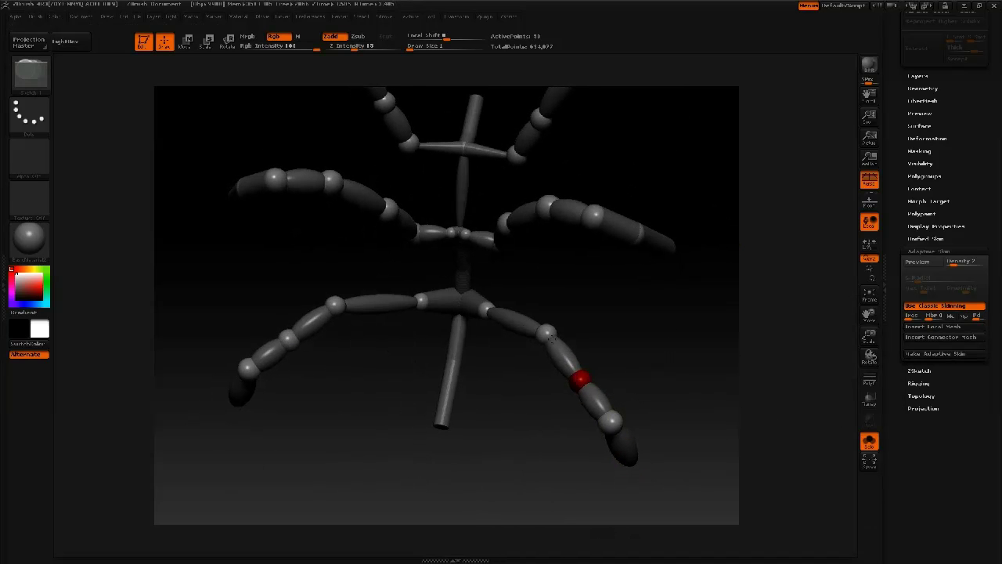
left_click(515, 321)
left_click_drag(641, 336, 587, 338)
left_click_drag(691, 315, 686, 367, "alt")
left_click_drag(707, 206, 522, 271, "alt")
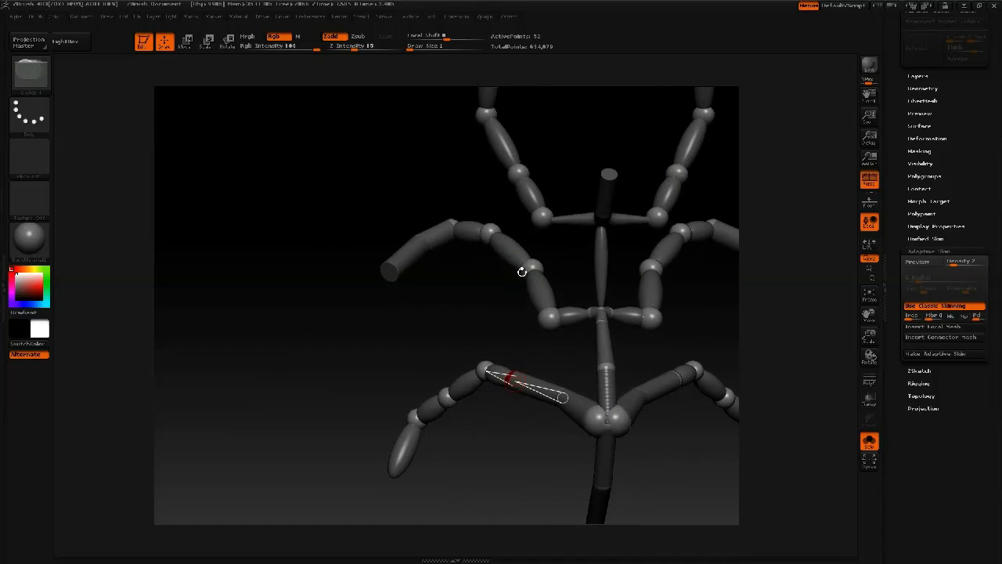
Undo the extra ZSphere pair on the middle limbs and insert a PolySphere connector mesh on that segment instead
left_click(437, 237)
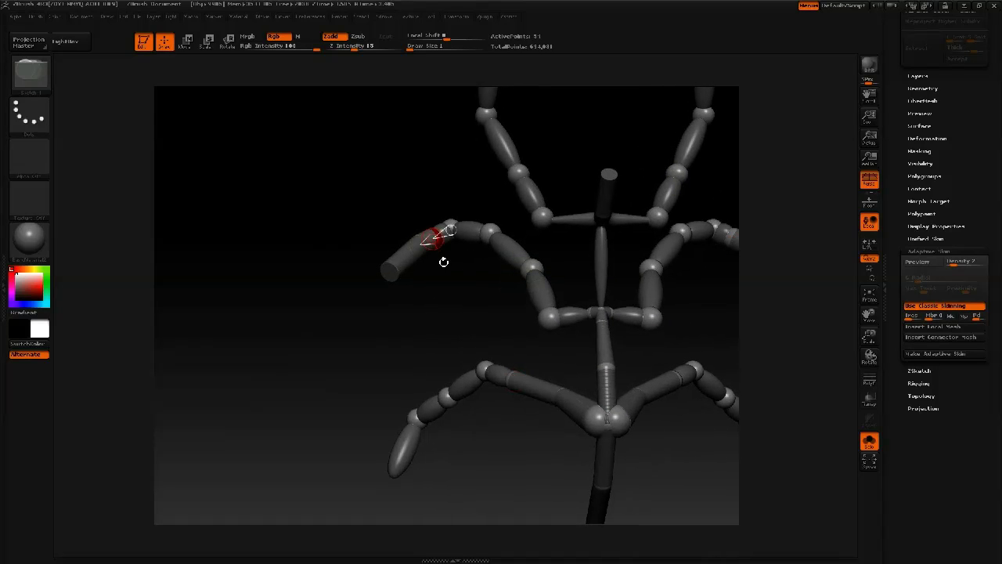
key("ctrl+z")
key("w")
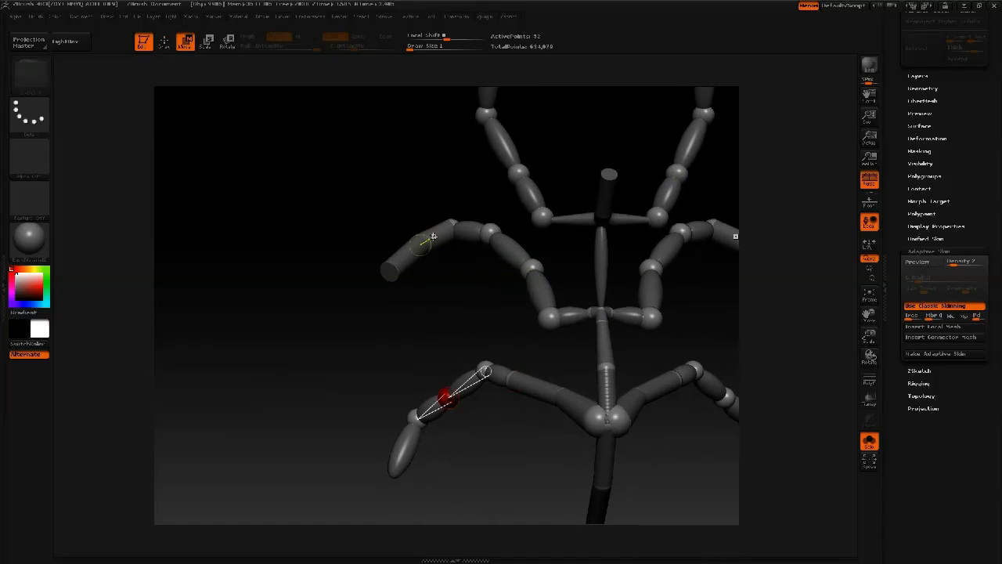
left_click(930, 339)
left_click(748, 355)
Turn Solo off, insert a PolySphere connector mesh on the middle limbs' end segments and enlarge their tips
left_click_drag(446, 351, 344, 460, "alt")
left_click_drag(715, 177, 750, 357, "alt")
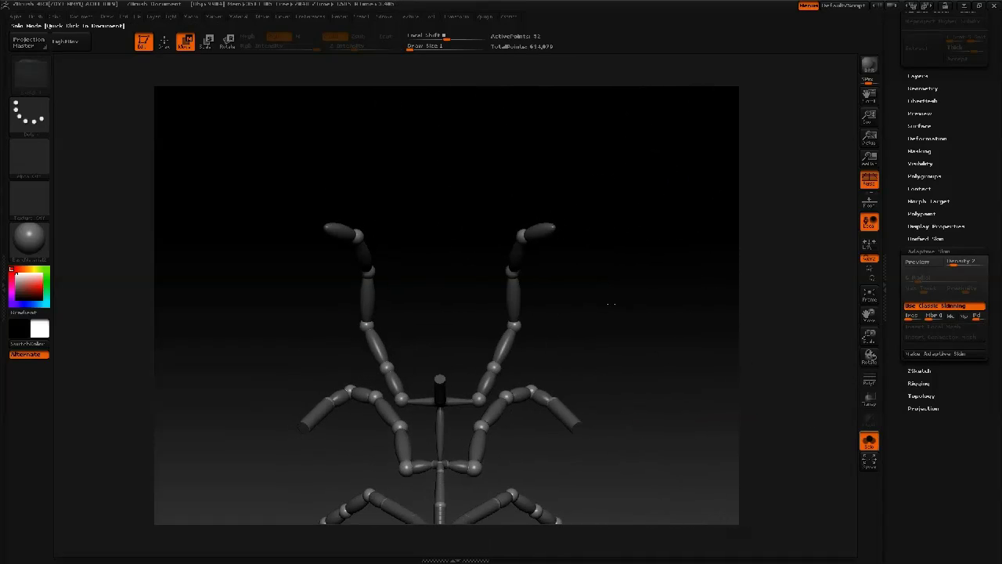
left_click(610, 303)
left_click_drag(653, 235, 677, 131, "alt")
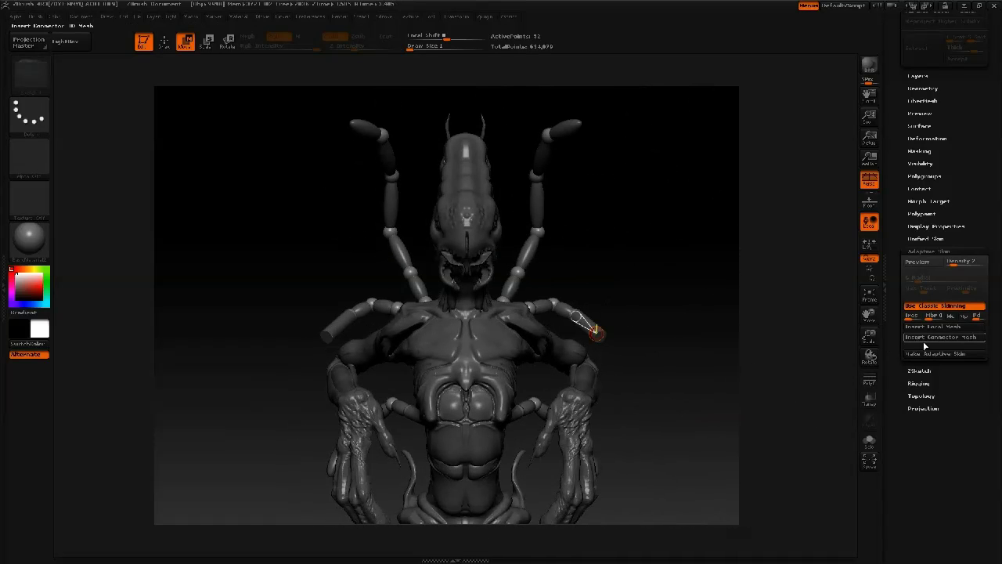
left_click(924, 340)
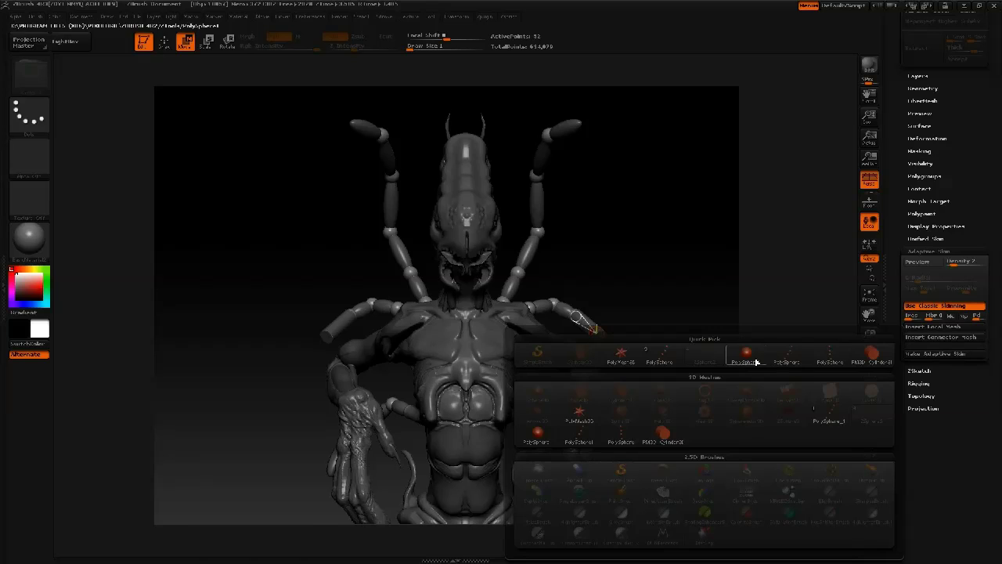
mouse_move(679, 266)
left_mouse_down()
mouse_move(637, 264)
mouse_move(696, 268)
mouse_move(672, 270)
left_mouse_up()
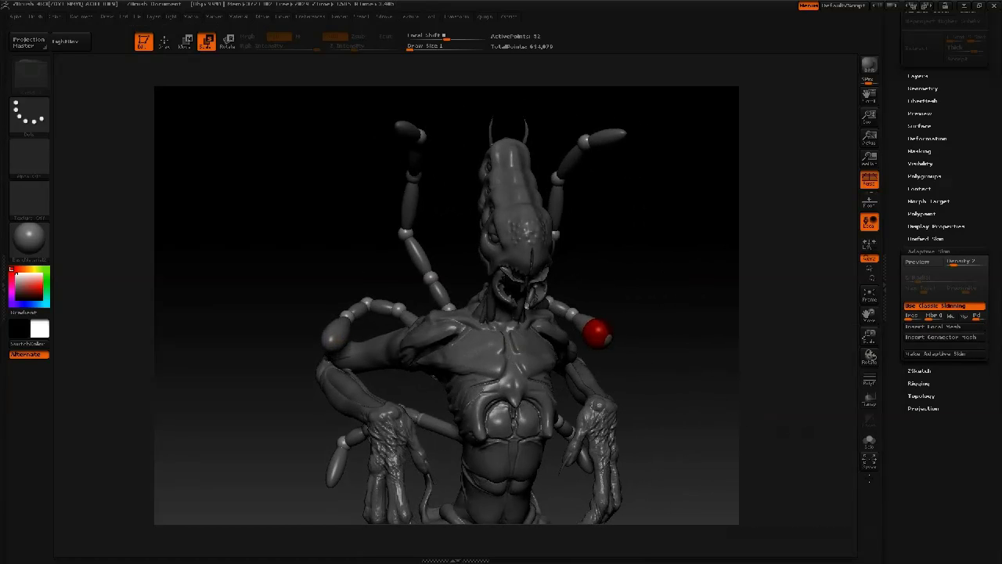
Enlarge the upper limbs' tip ZSpheres and move the tips upright above the limbs
left_click(618, 134)
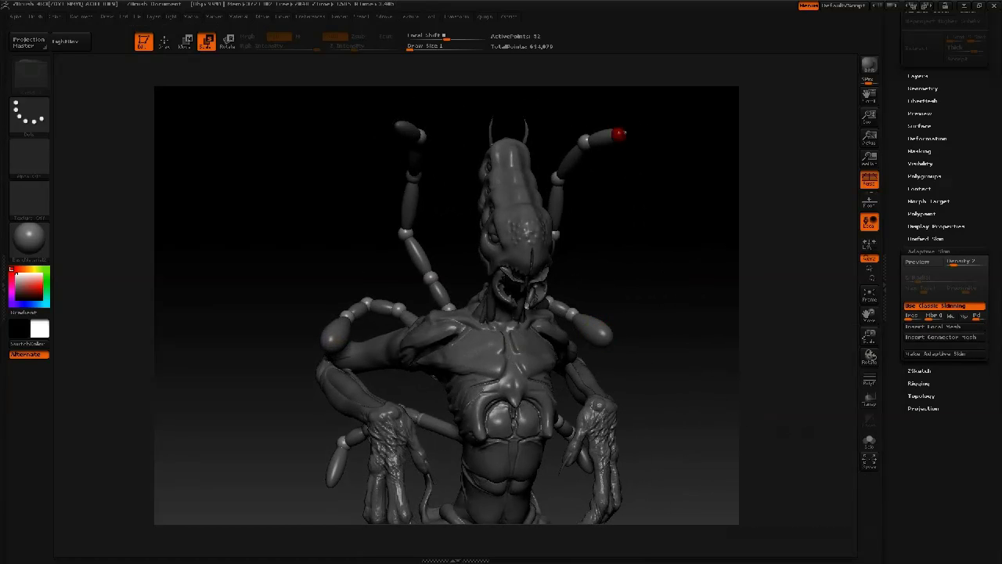
left_click_drag(655, 222, 645, 81, "alt")
left_click_drag(652, 308, 589, 213)
key("q")
mouse_move(674, 187)
left_mouse_down()
mouse_move(686, 163)
mouse_move(626, 206)
mouse_move(642, 241)
mouse_move(661, 251)
mouse_move(643, 251)
mouse_move(610, 300)
mouse_move(636, 283)
mouse_move(622, 329)
mouse_move(607, 338)
mouse_move(661, 249)
left_mouse_up()
key("w")
left_click_drag(651, 203, 644, 147)
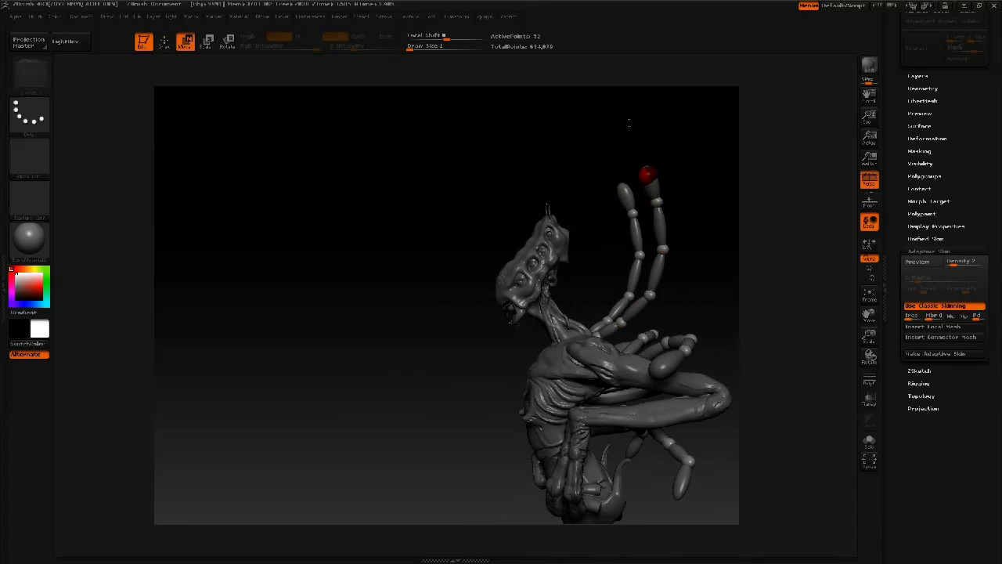
Move the upper limbs' tips up and outward and spread their joints away from the head
left_click_drag(682, 181, 743, 190)
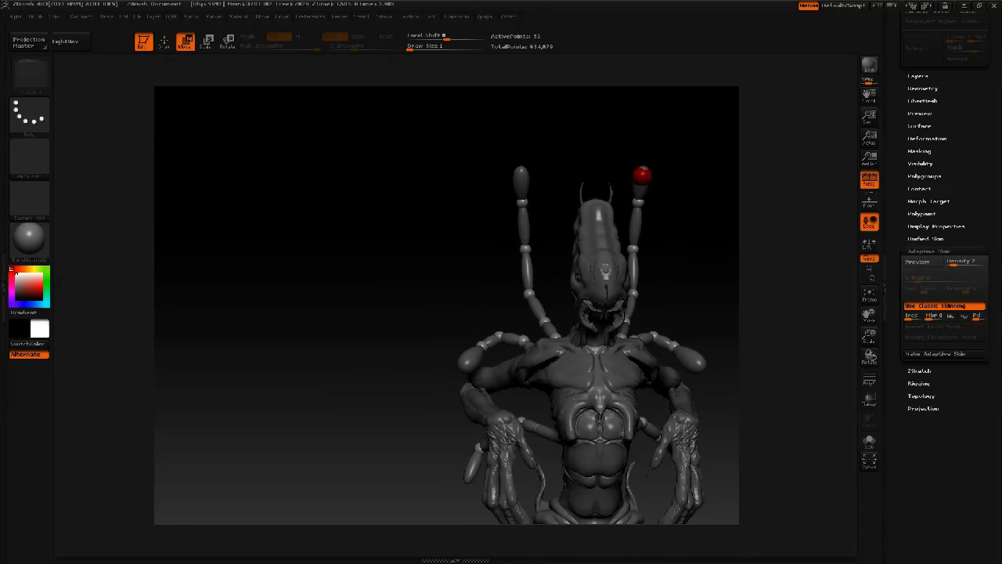
left_click_drag(642, 174, 732, 139)
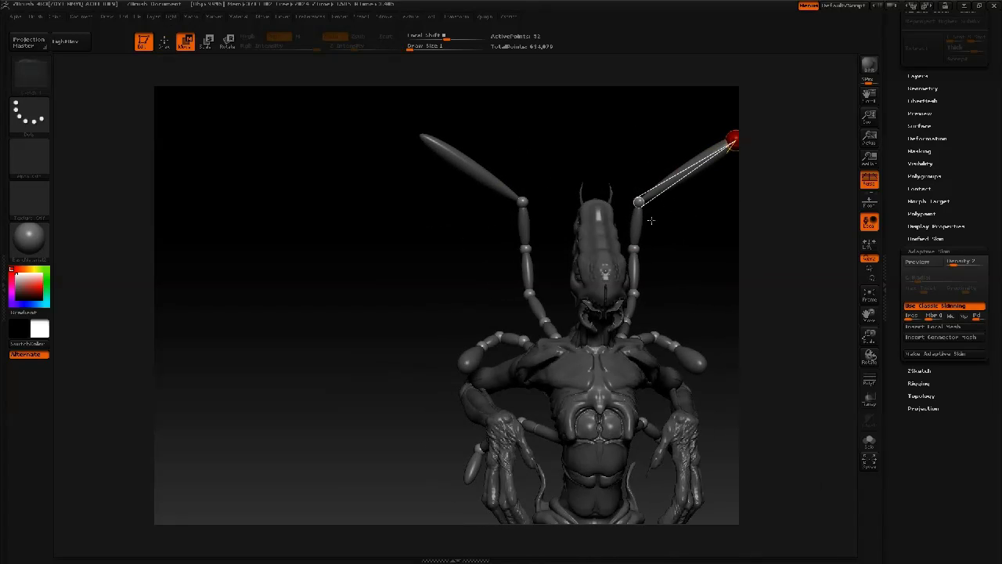
left_click_drag(638, 202, 642, 300)
left_click_drag(702, 314, 599, 354, "alt")
mouse_move(667, 197)
left_mouse_down()
mouse_move(627, 196)
mouse_move(675, 191)
left_mouse_up()
mouse_move(711, 161)
left_mouse_down()
mouse_move(739, 163)
mouse_move(723, 166)
left_mouse_up()
left_click_drag(668, 196, 626, 219)
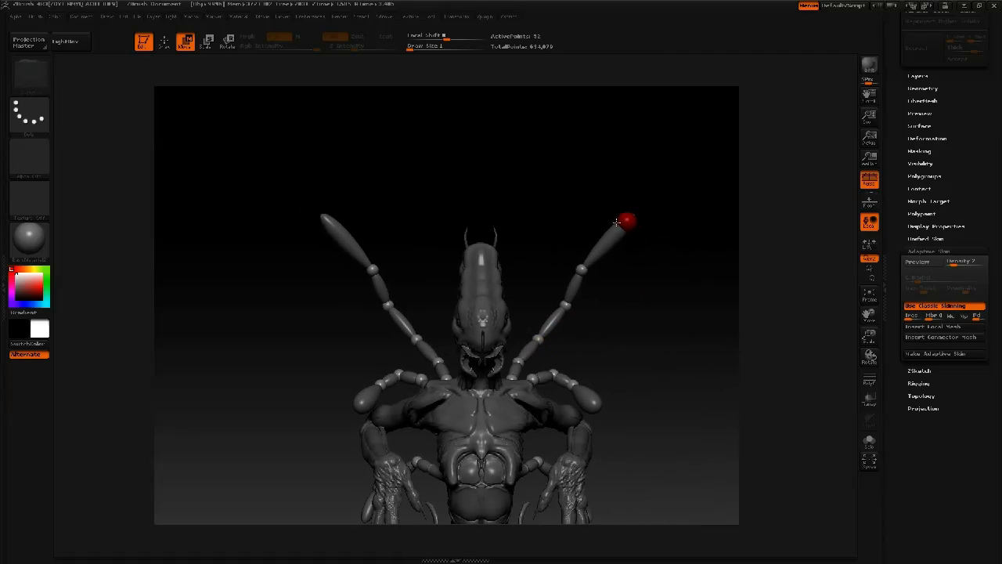
Insert ZSphere joint pairs along the upper limbs' elongated end segments and bend the tips forward over the creature
key("q")
left_click(614, 237)
left_click_drag(660, 255, 665, 235)
left_click_drag(500, 154, 514, 154)
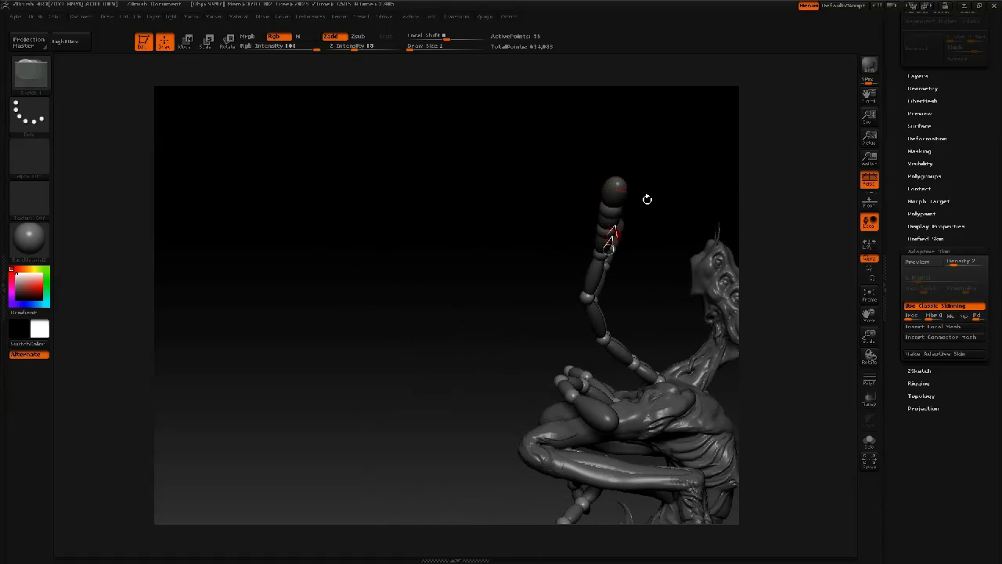
key("w")
left_click_drag(615, 188, 632, 194)
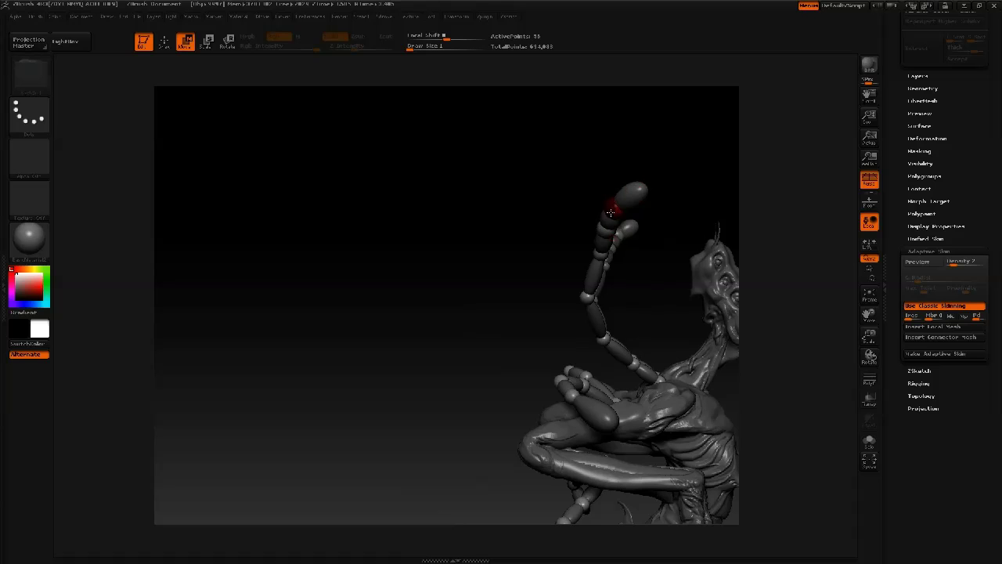
left_click_drag(613, 248, 512, 208)
Rotate the upper limb segments so the limbs stand more upright beside the head
key("r")
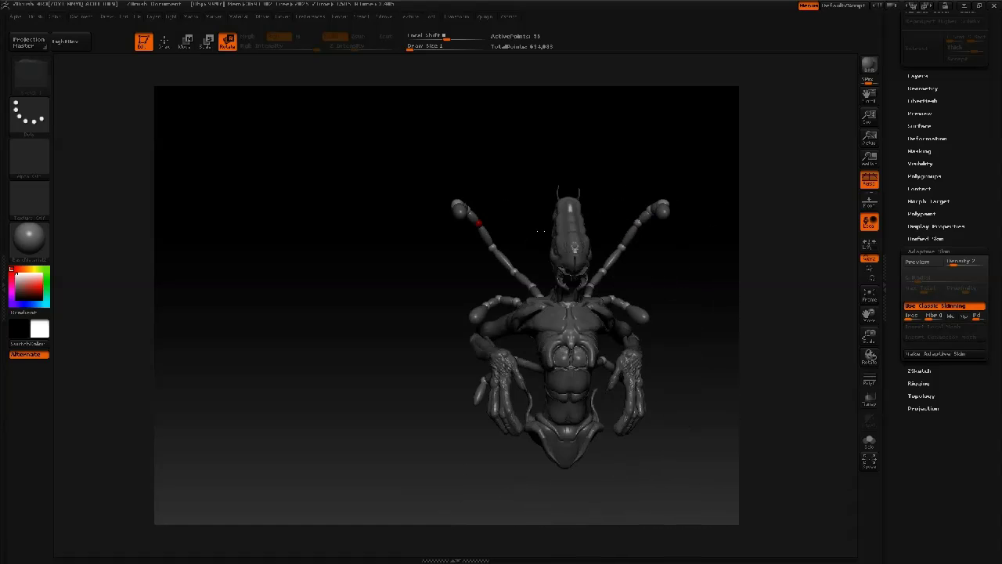
left_click_drag(512, 261, 514, 268)
left_click_drag(503, 211, 511, 208)
mouse_move(422, 252)
left_mouse_down("alt")
mouse_move(421, 234)
mouse_move(395, 219)
mouse_move(407, 235)
mouse_move(389, 248)
mouse_move(349, 220)
left_mouse_up("alt")
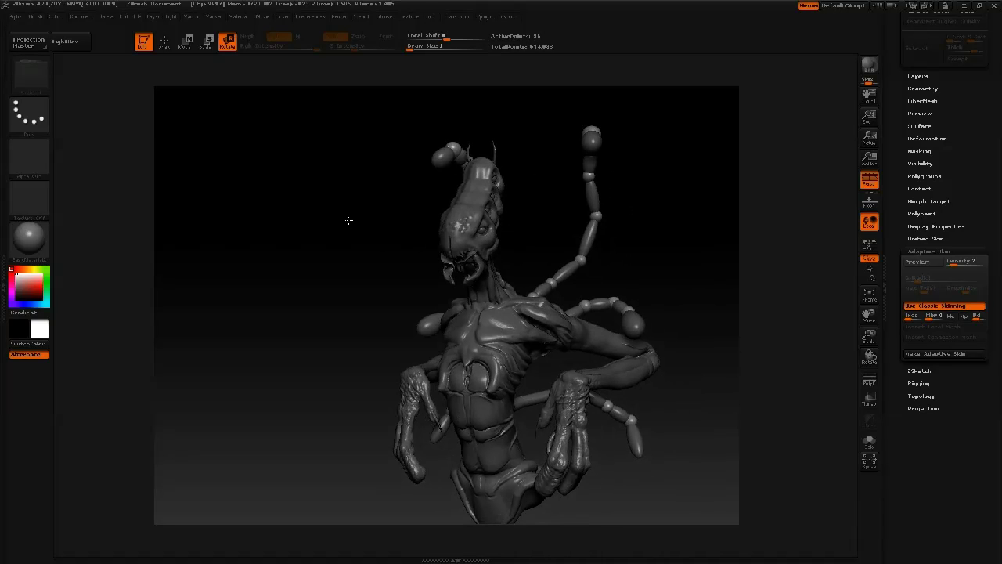
left_click_drag(349, 221, 837, 242, "shift")
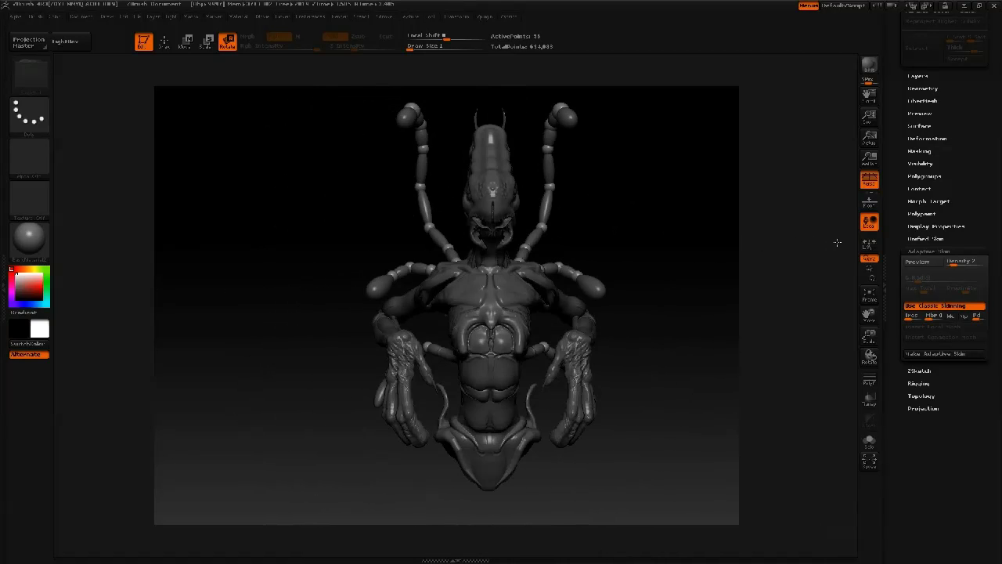
Turn Solo on, extend the spine's lowest ZSphere far down below the pelvis, and turn Solo off
left_click(869, 441)
left_click_drag(669, 374, 601, 249)
key("q")
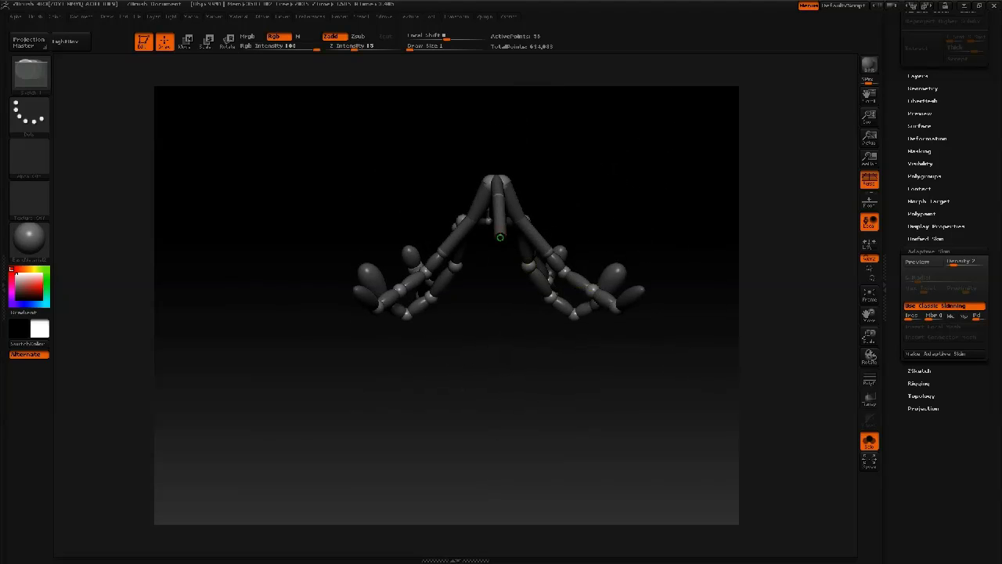
key("w")
mouse_move(565, 203)
left_mouse_down()
mouse_move(563, 319)
mouse_move(532, 310)
mouse_move(506, 236)
mouse_move(498, 344)
left_mouse_up()
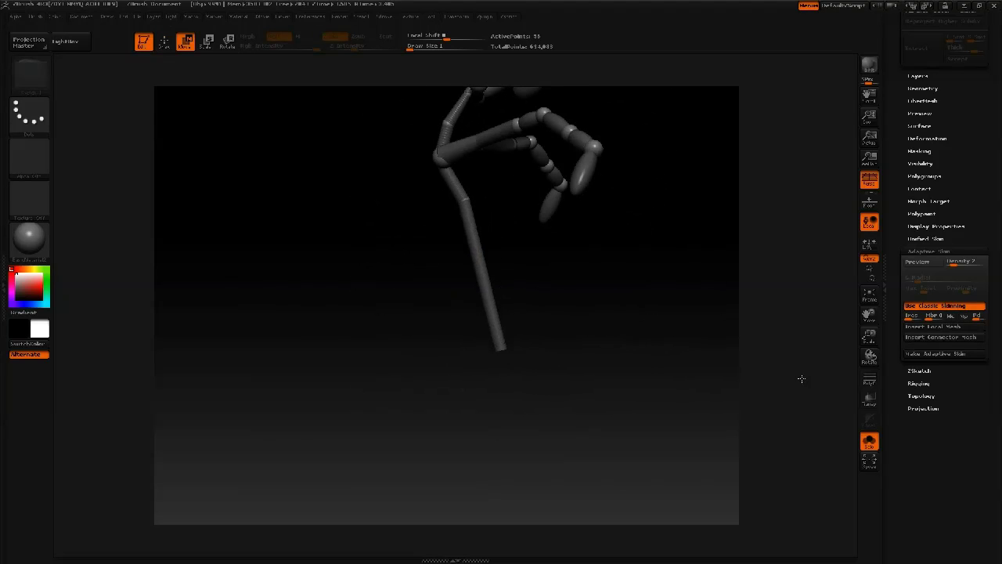
left_click(866, 441)
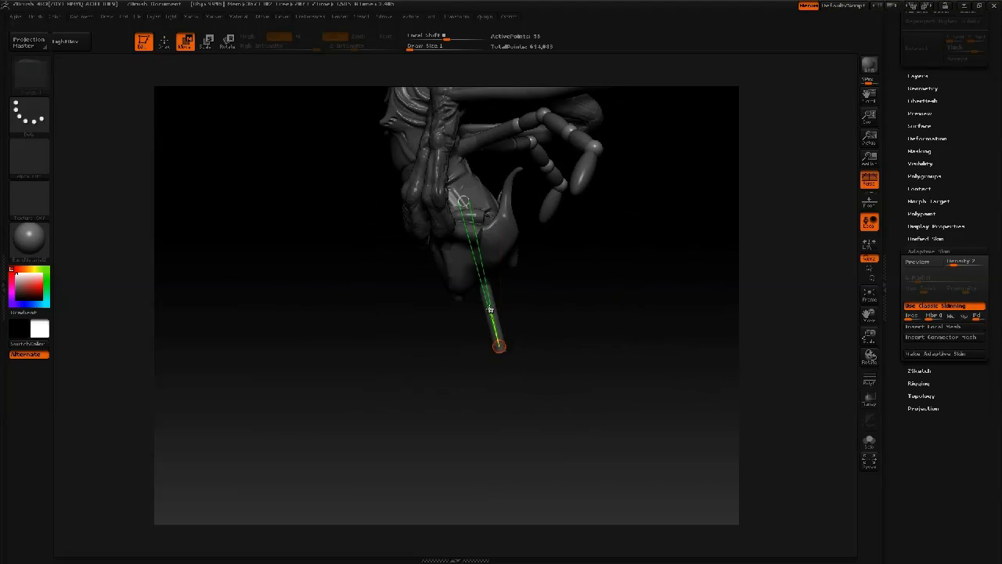
Insert a ZSphere in the tail segment just below the pelvis and scale it up to widen the tail's start
key("q")
left_click(481, 276)
key("e")
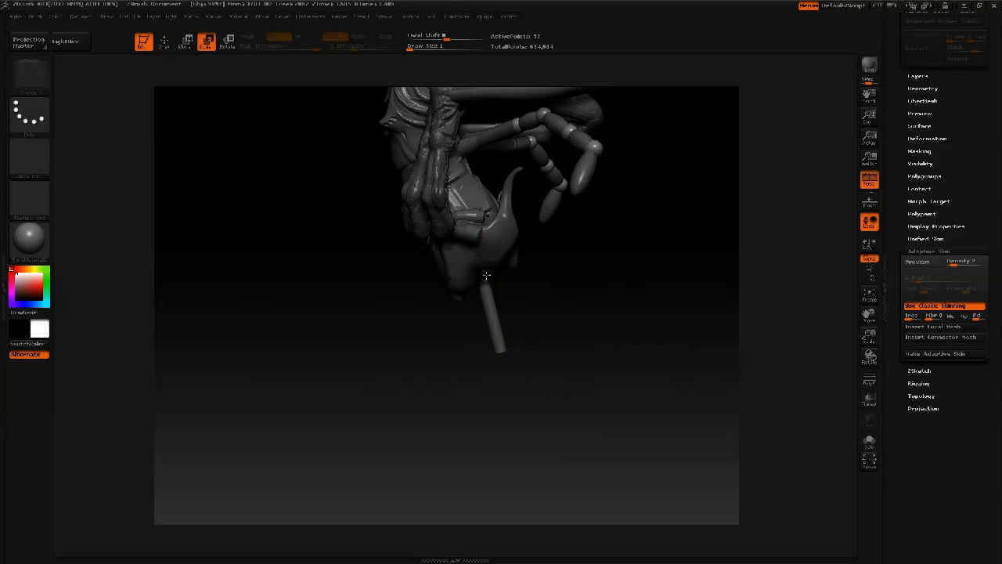
left_click_drag(481, 311, 578, 356)
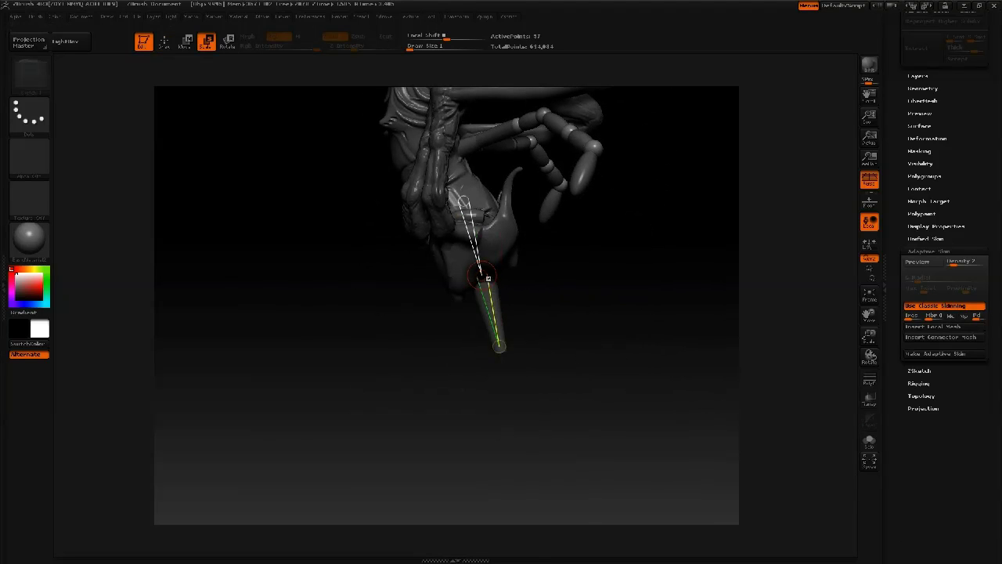
left_click_drag(490, 278, 533, 313)
left_click_drag(630, 458, 544, 334)
Add a ZSphere at the tail's lower end, pull it away to extend the tail, and enlarge the joint above it
key("q")
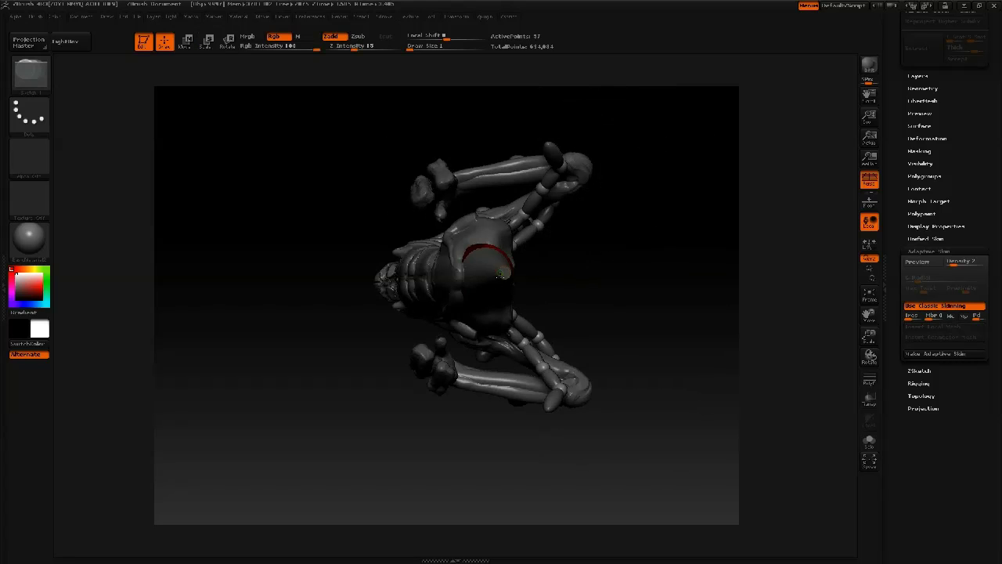
mouse_move(499, 273)
left_mouse_down()
mouse_move(516, 298)
mouse_move(552, 314)
mouse_move(551, 344)
left_mouse_up()
key("w")
left_click_drag(501, 282, 563, 362)
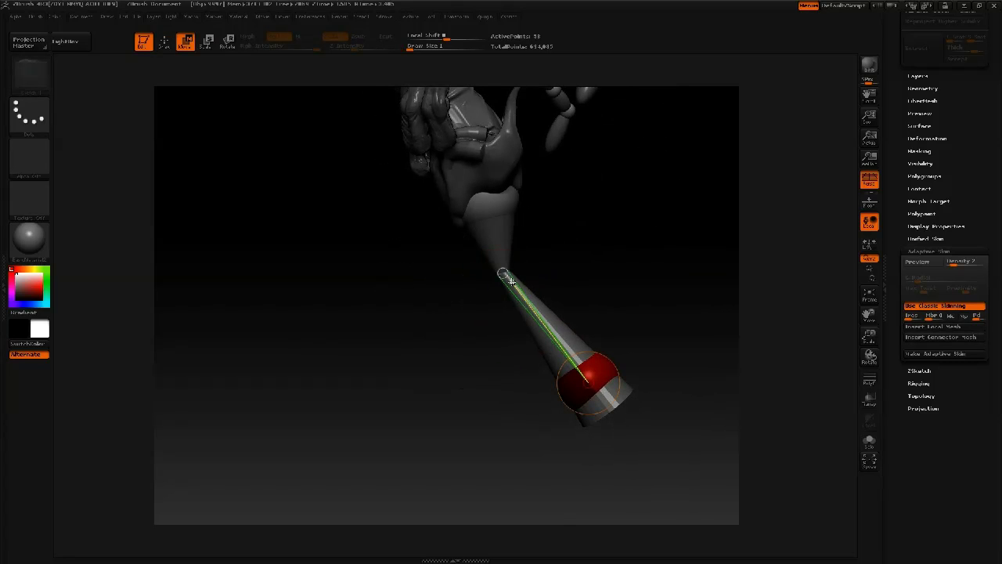
key("e")
left_click_drag(511, 280, 431, 316)
left_click_drag(499, 272, 501, 274)
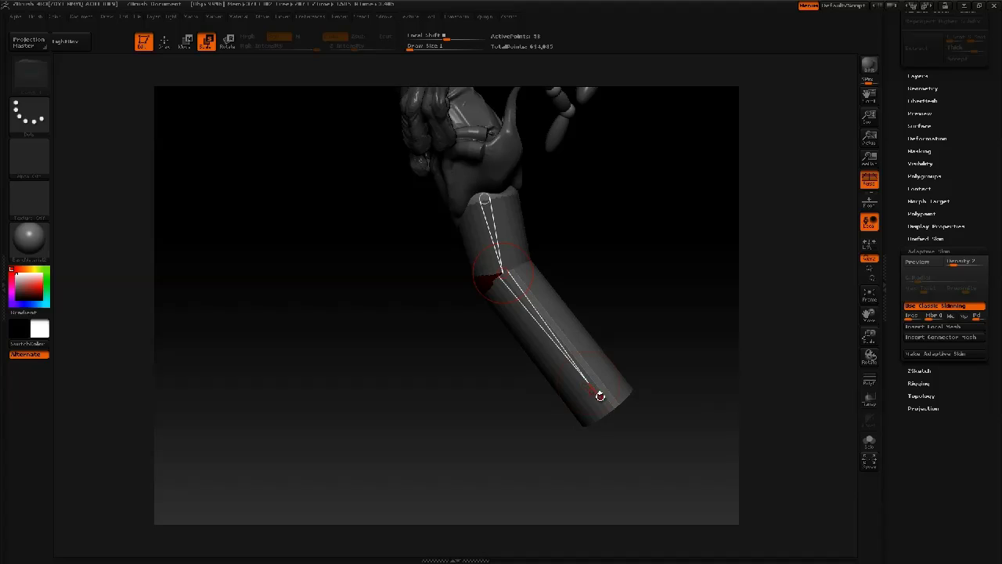
Move the tail's end ZSphere and joints so the tail runs straight down below the pelvis
key("w")
left_click_drag(599, 395, 535, 501)
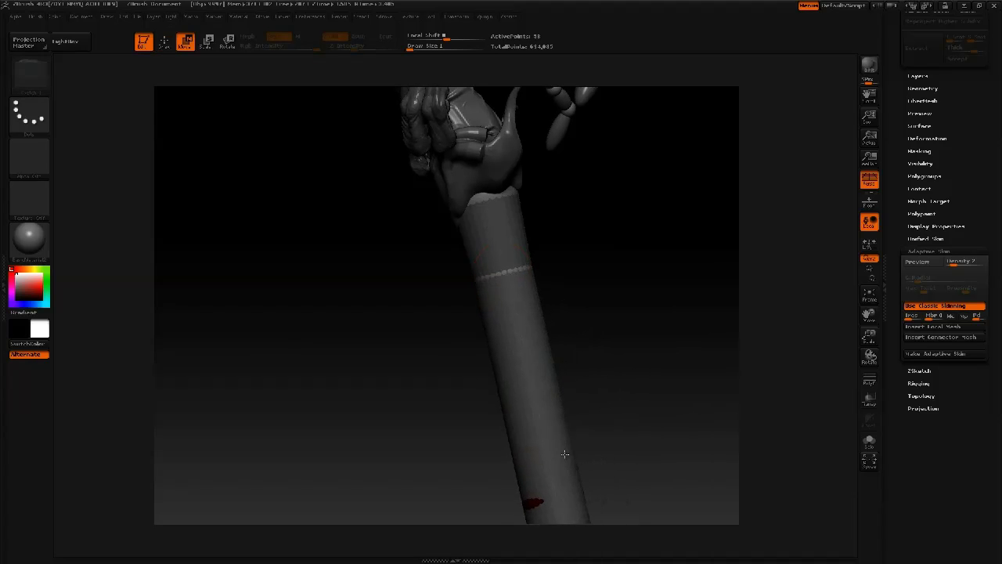
left_click_drag(564, 454, 548, 452)
left_click_drag(504, 275, 480, 278)
left_click_drag(423, 313, 498, 263)
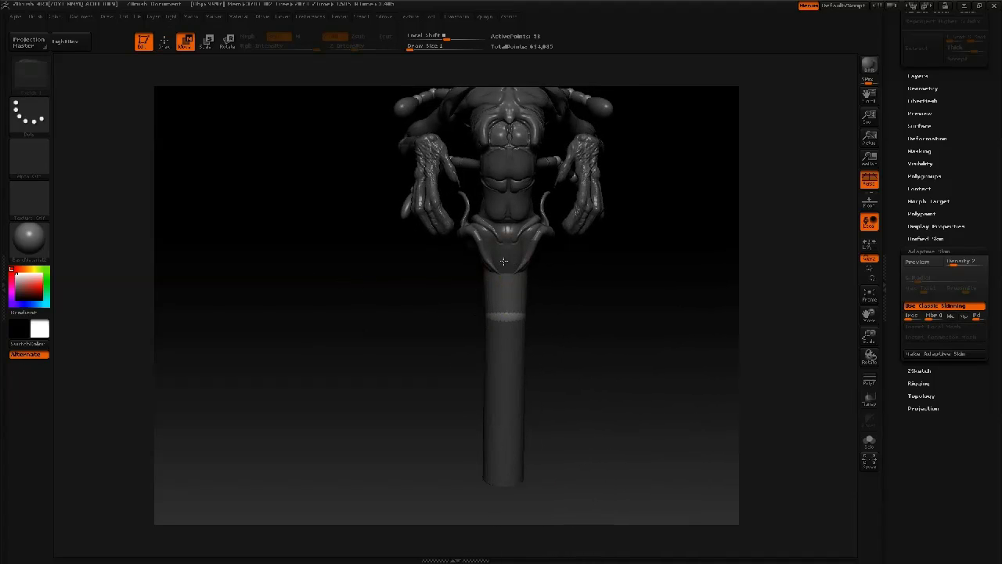
left_click_drag(506, 315, 503, 458)
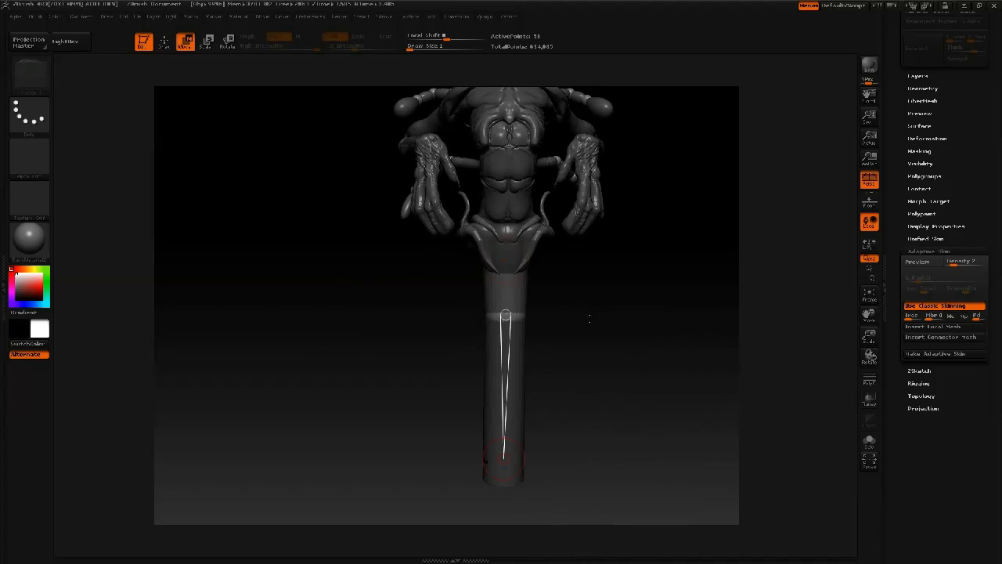
Enlarge the tail's top ZSphere and shift it behind the pelvis, offsetting the lower joints to bend the tail
key("e")
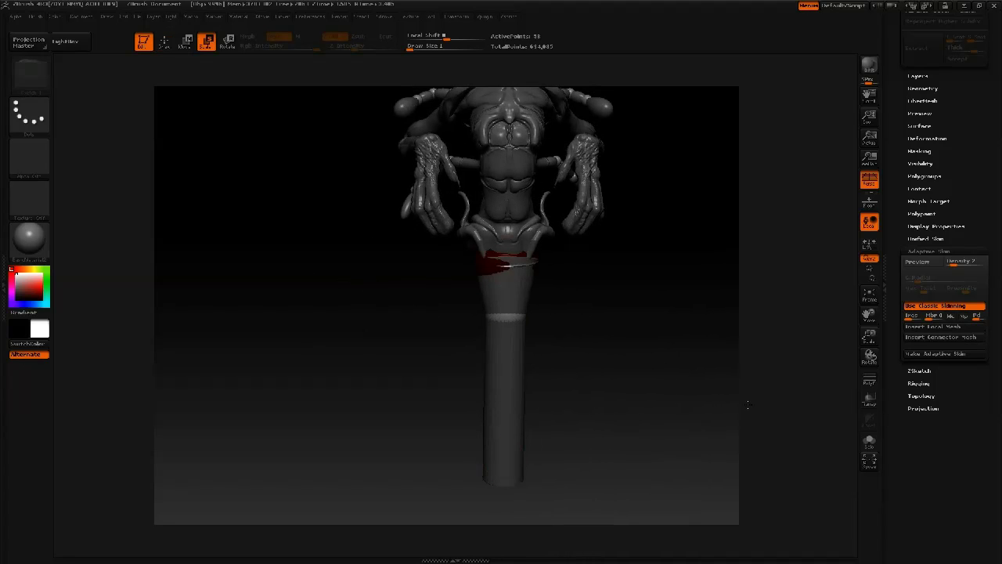
left_click_drag(605, 372, 547, 307)
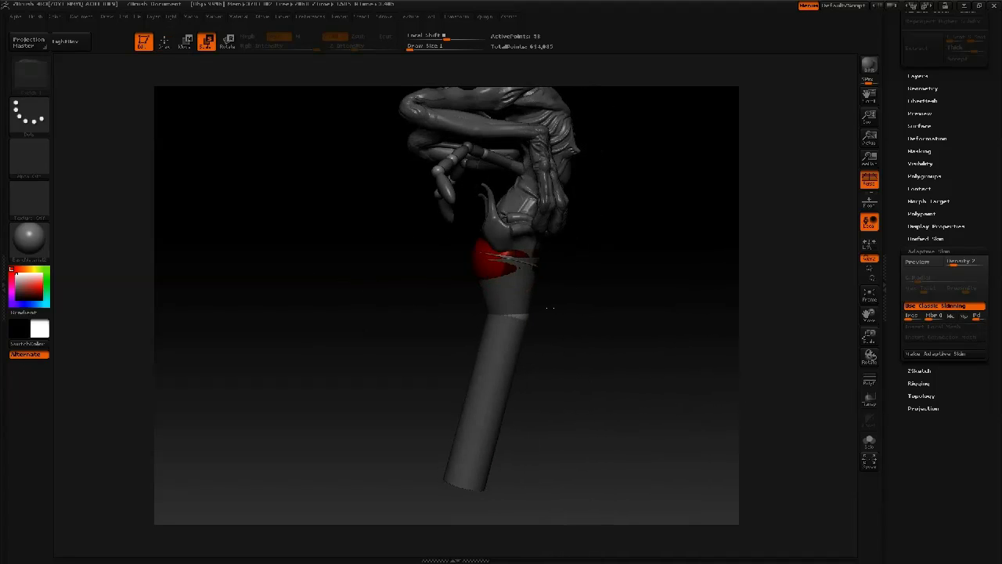
key("w")
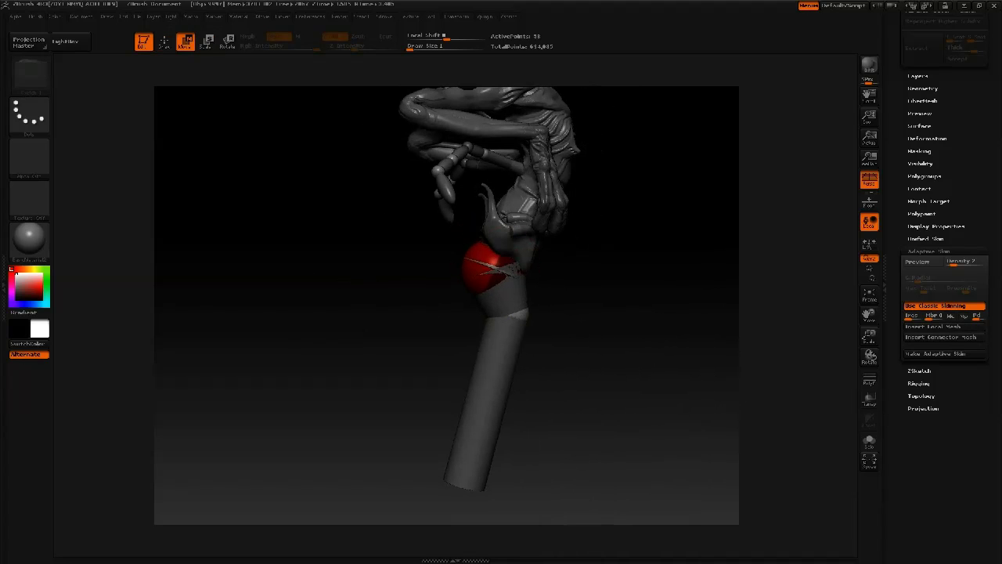
left_click_drag(516, 312, 491, 350)
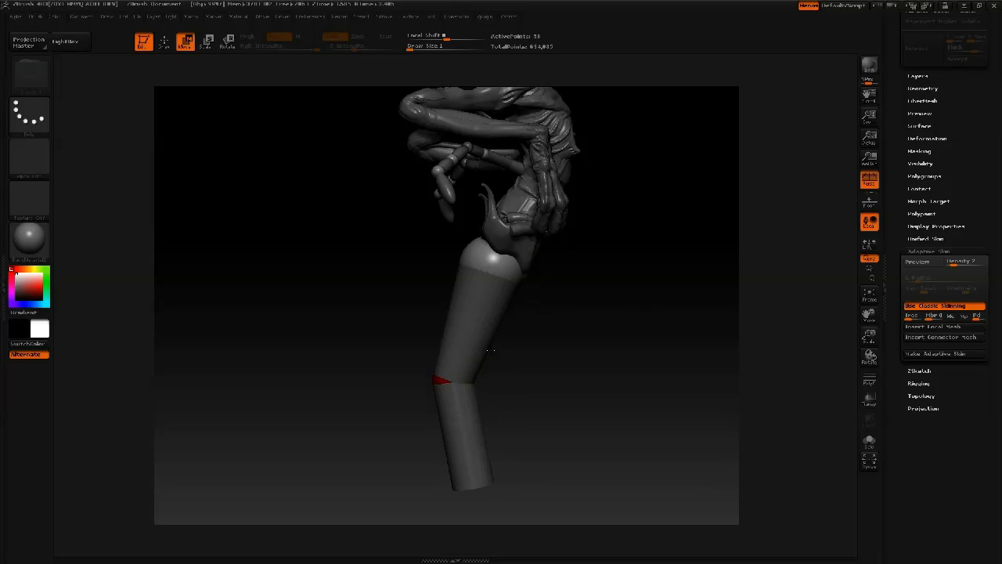
left_click_drag(456, 381, 498, 385)
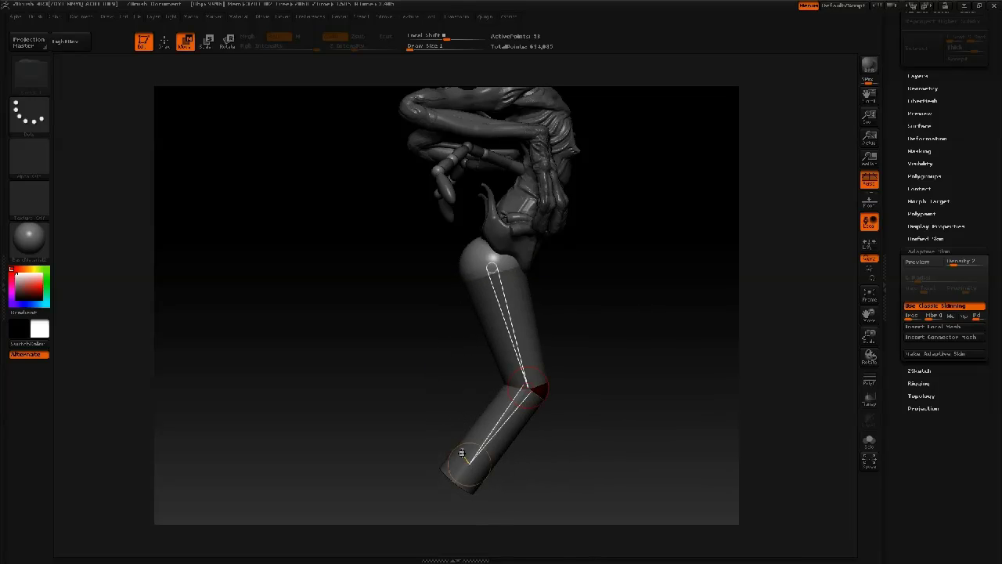
left_click_drag(463, 471, 464, 521)
left_click_drag(601, 305, 577, 278)
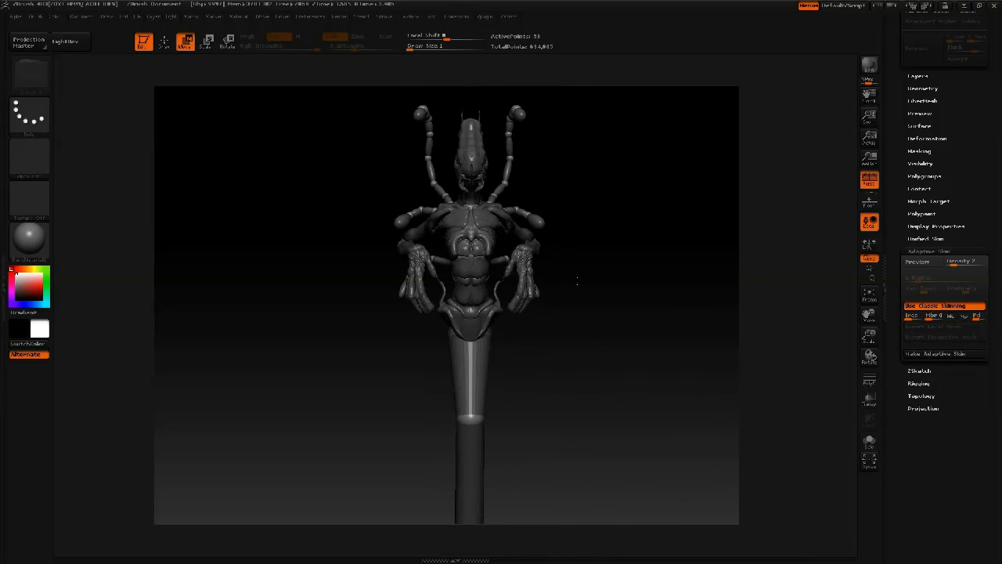
Insert one ZSphere midway along each of the two tail segments
key("q")
left_click(471, 368)
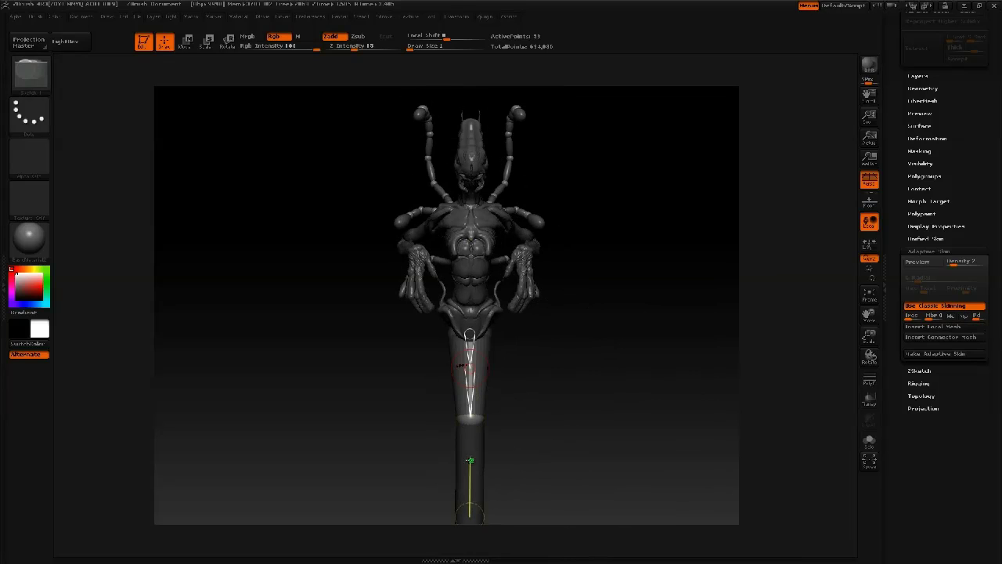
left_click(469, 489)
left_click_drag(613, 425, 478, 351)
Insert PolySphere connector meshes into the two tail segments directly below the pelvis
key("w")
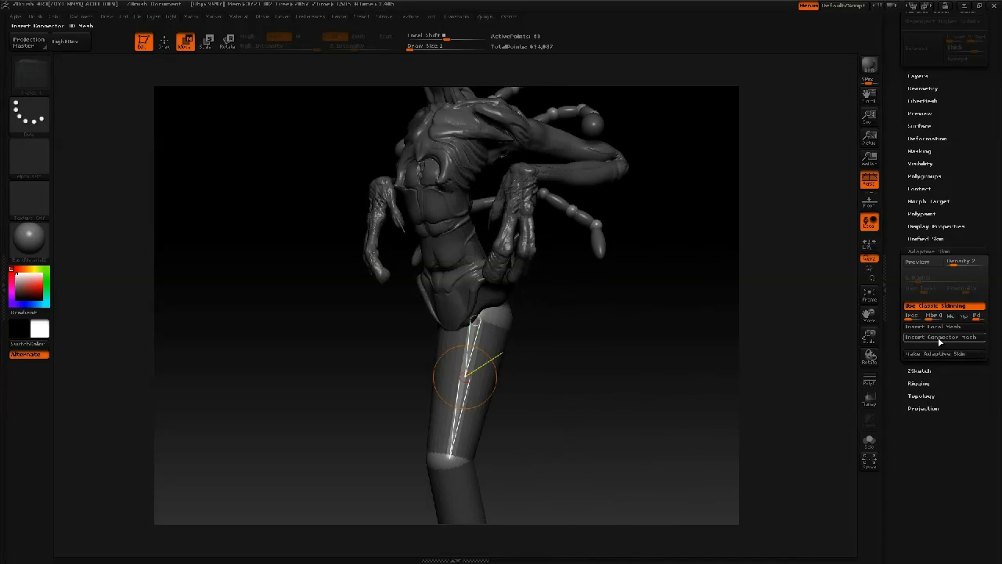
left_click(935, 345)
left_click(935, 345)
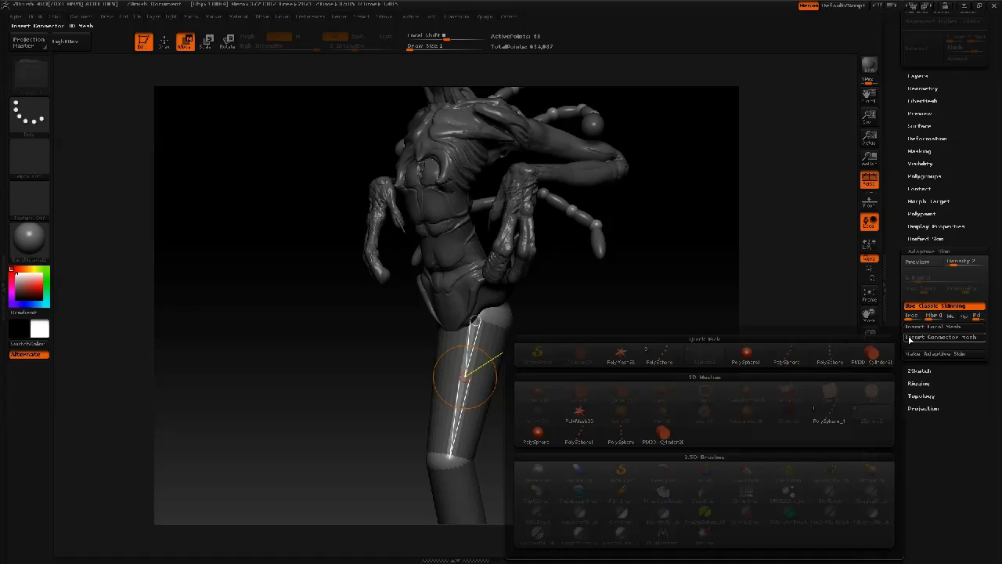
left_click(750, 358)
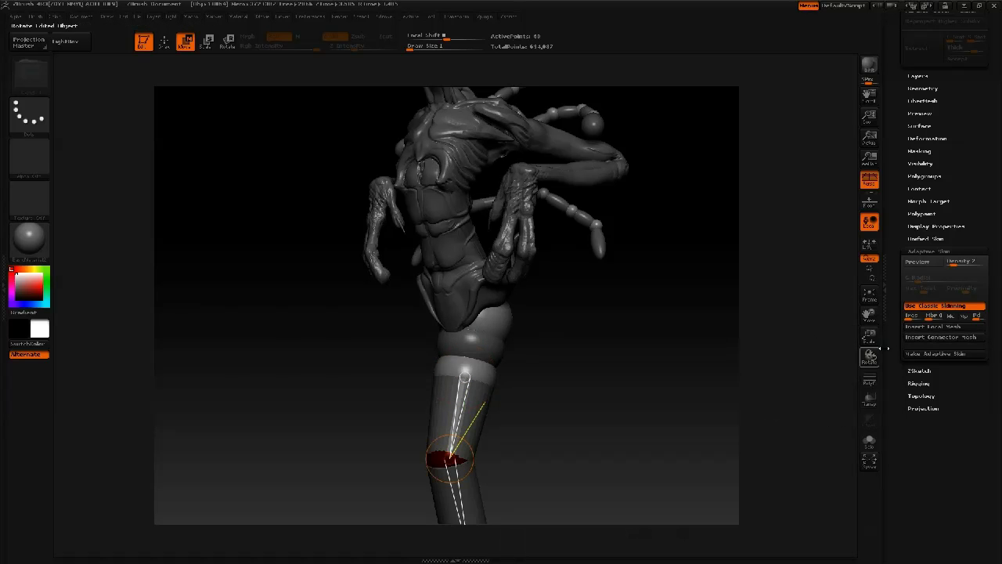
left_click(917, 342)
left_click(739, 357)
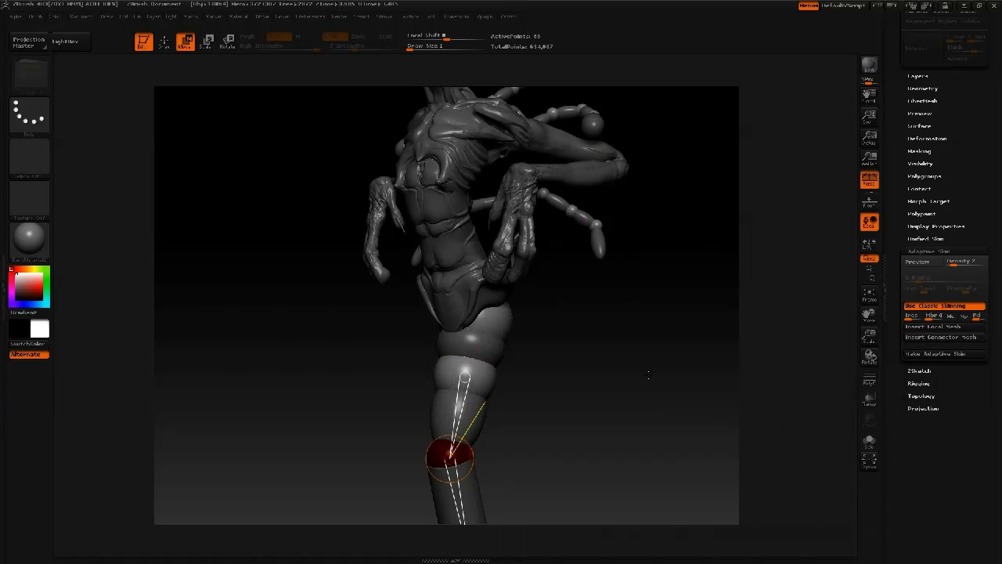
Insert a PolySphere connector mesh into the next tail segment farther down
left_click_drag(645, 465, 671, 394, "alt")
left_click(496, 490)
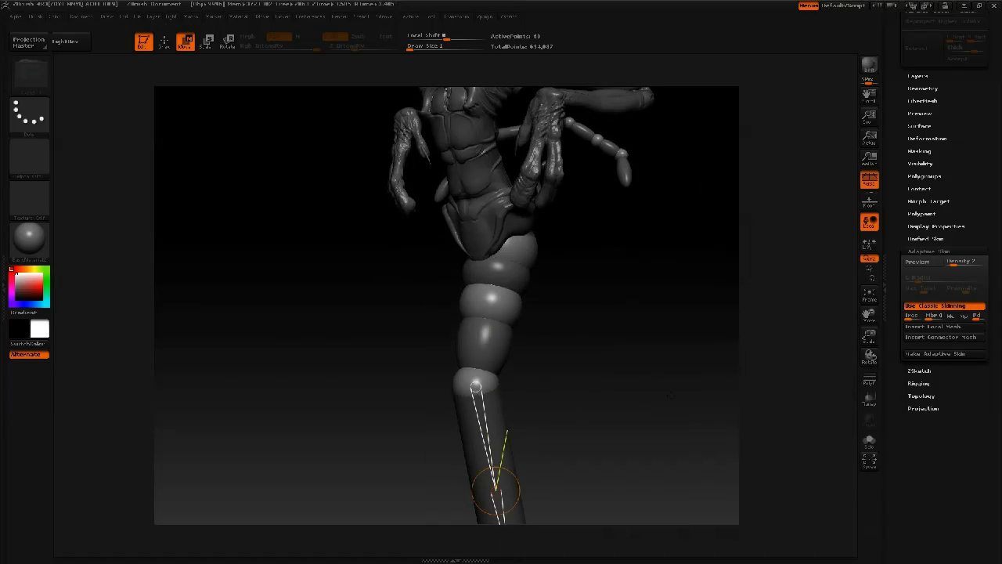
key("m")
left_click(738, 355)
left_click_drag(641, 319, 640, 352, "alt")
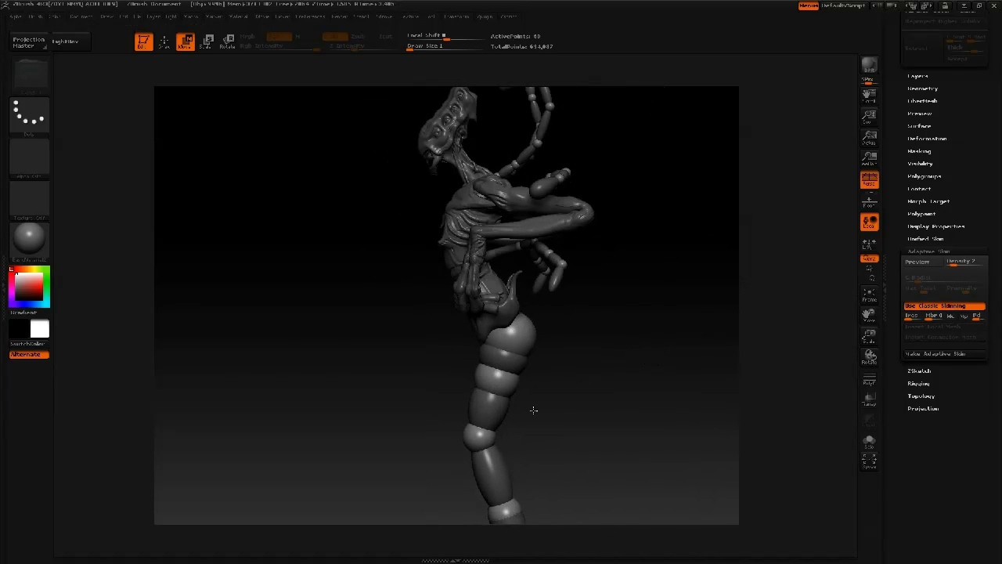
Adjust the tail joints' placement below the pelvis and save the ZTool in the ztools folder
left_click_drag(494, 388, 519, 397)
left_click_drag(474, 437, 362, 366)
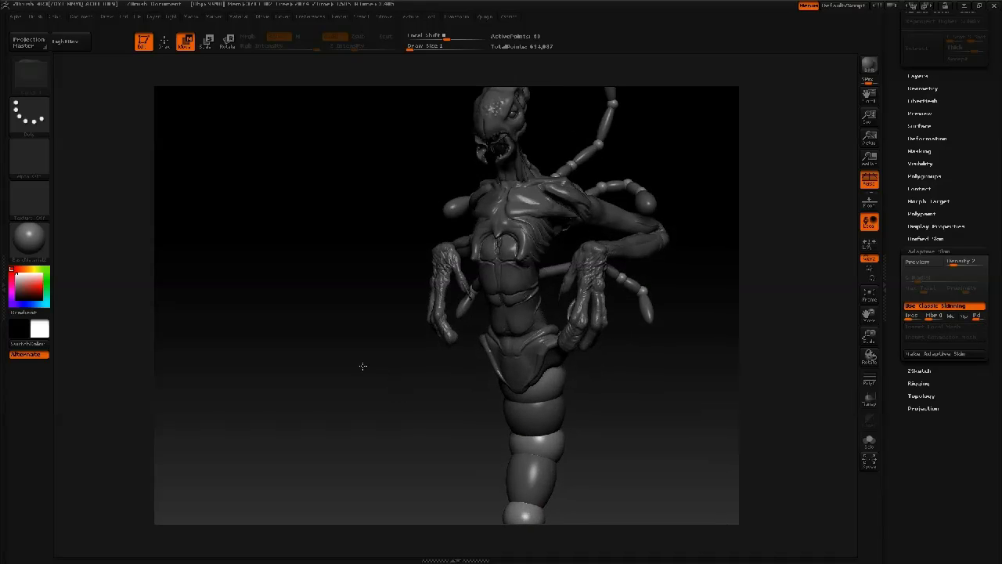
left_click_drag(614, 389, 607, 449)
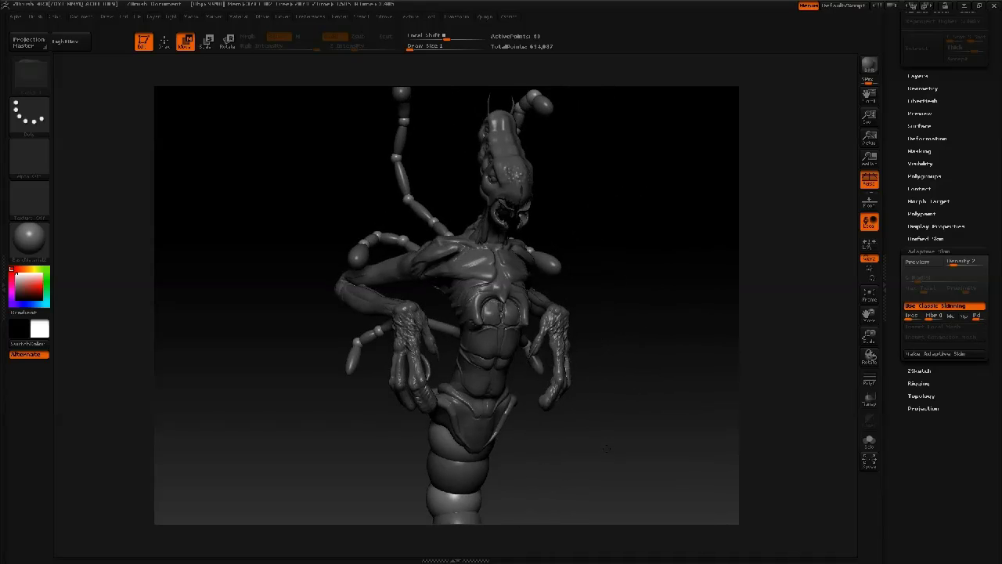
key("ctrl+s")
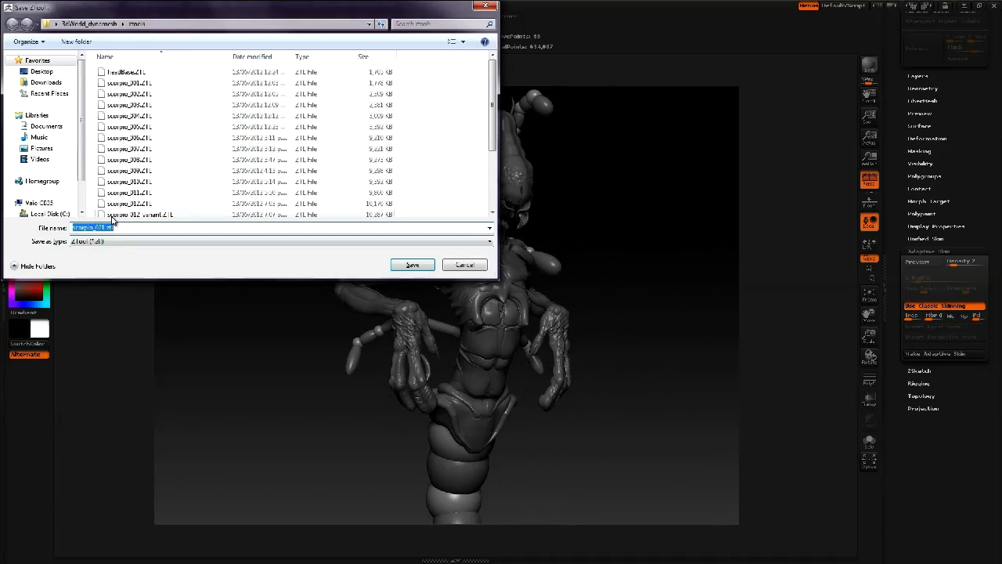
key("Return")
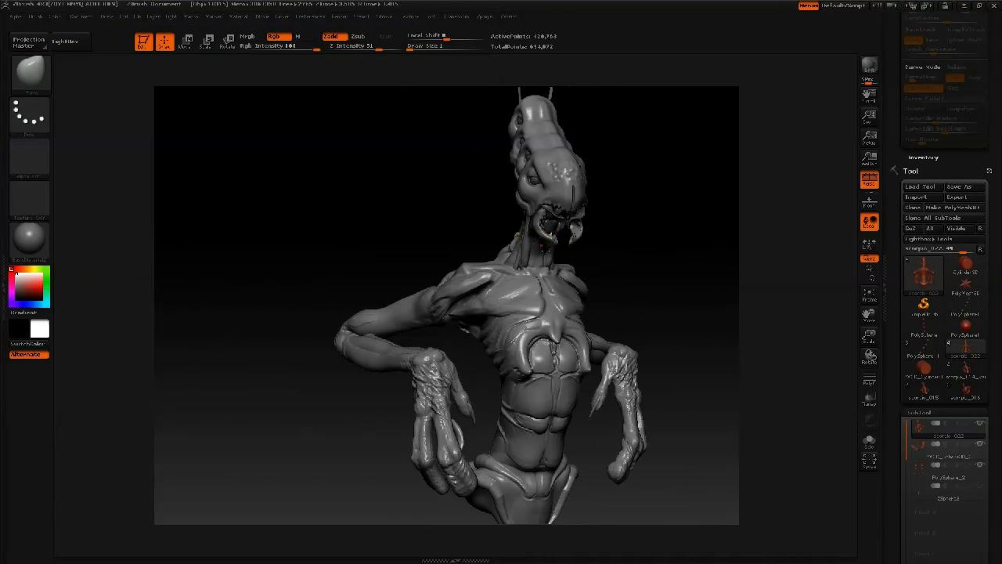
Adjust the Move brush's draw size and mask a rectangular area over the creature's forearms and hands
key("space")
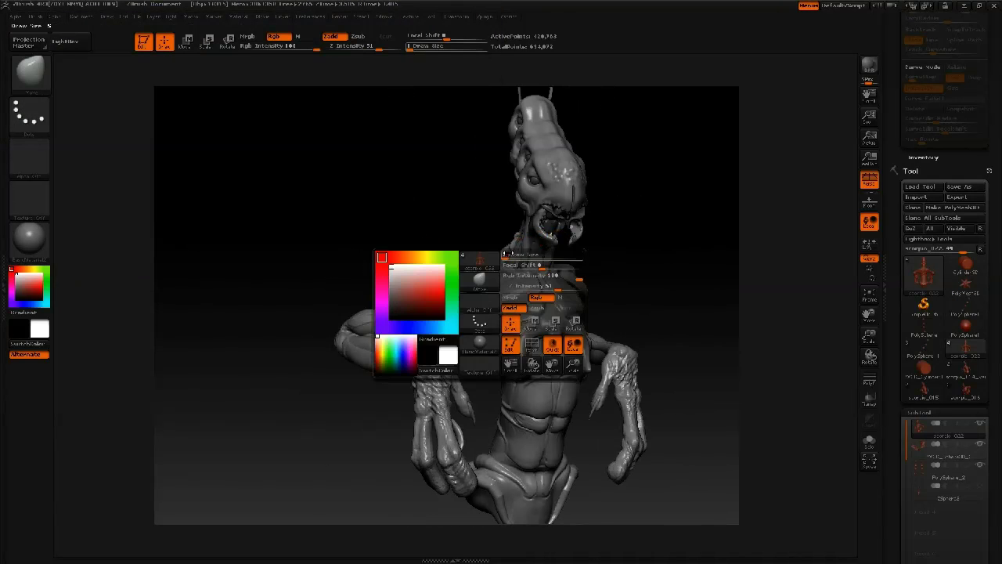
left_click_drag(479, 346, 425, 375)
key("space")
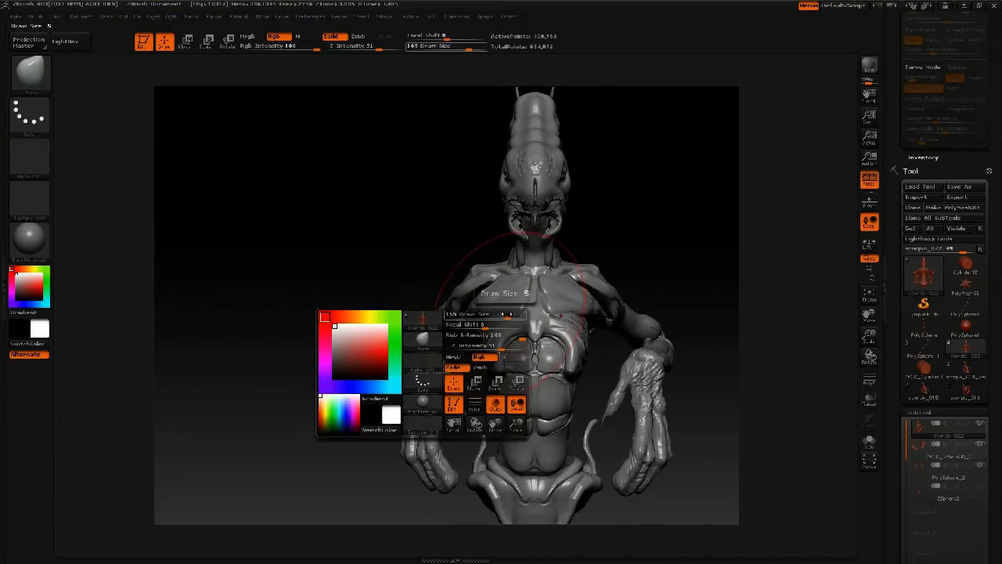
left_click_drag(368, 340, 470, 460, "ctrl")
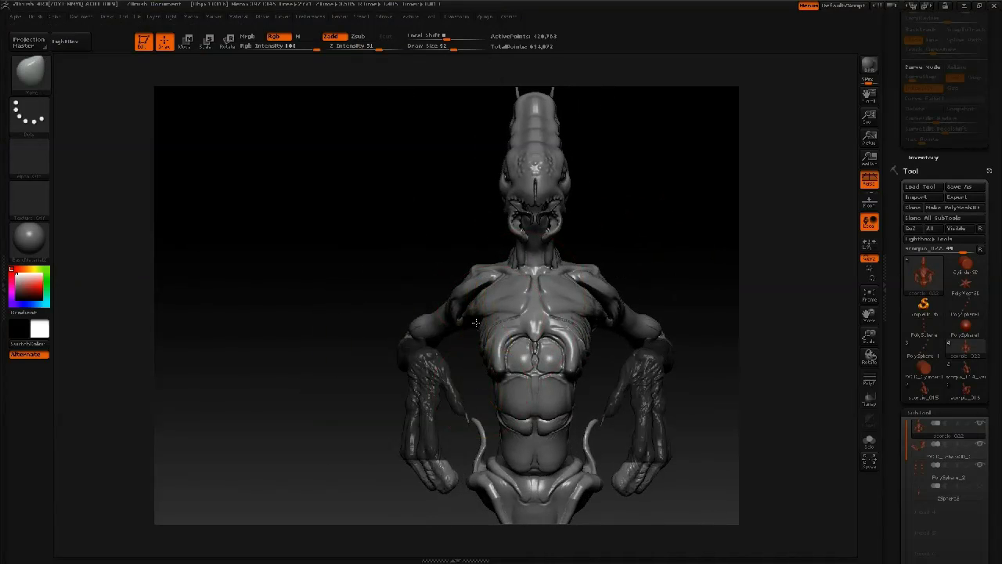
Mask the raised pelvic ridges, invert the mask to reshape them with the Move brush, and clear the mask
mouse_move(472, 363)
left_mouse_down()
mouse_move(432, 364)
mouse_move(452, 355)
mouse_move(427, 351)
mouse_move(471, 325)
mouse_move(476, 302)
mouse_move(389, 337)
left_mouse_up()
mouse_move(397, 360)
right_mouse_down("alt")
mouse_move(432, 338)
mouse_move(471, 333)
mouse_move(427, 366)
right_mouse_up("alt")
key("space")
left_click_drag(438, 371, 426, 370)
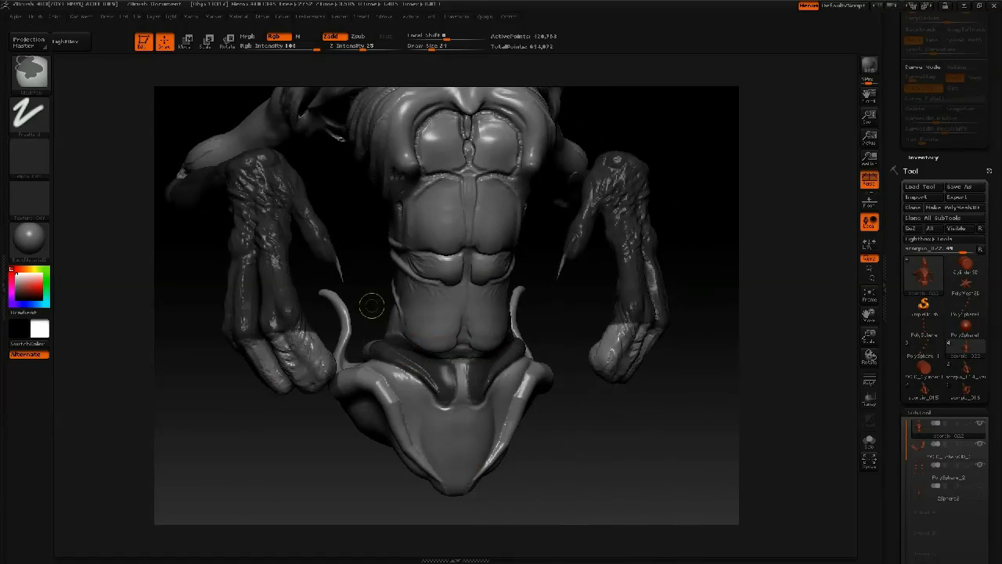
left_click(371, 305, "ctrl")
key("space")
left_click_drag(419, 357, 431, 357)
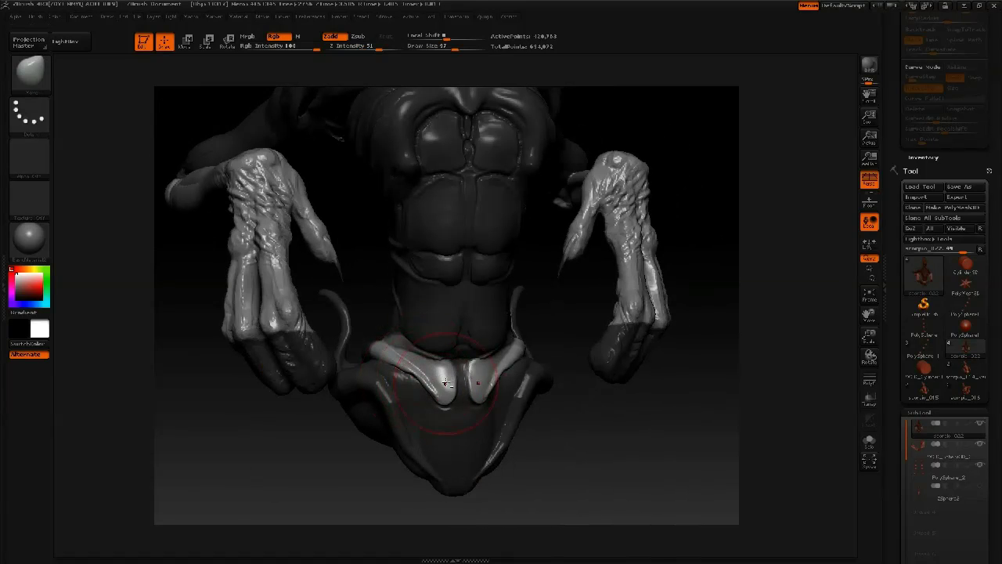
left_click_drag(565, 306, 470, 236, "ctrl")
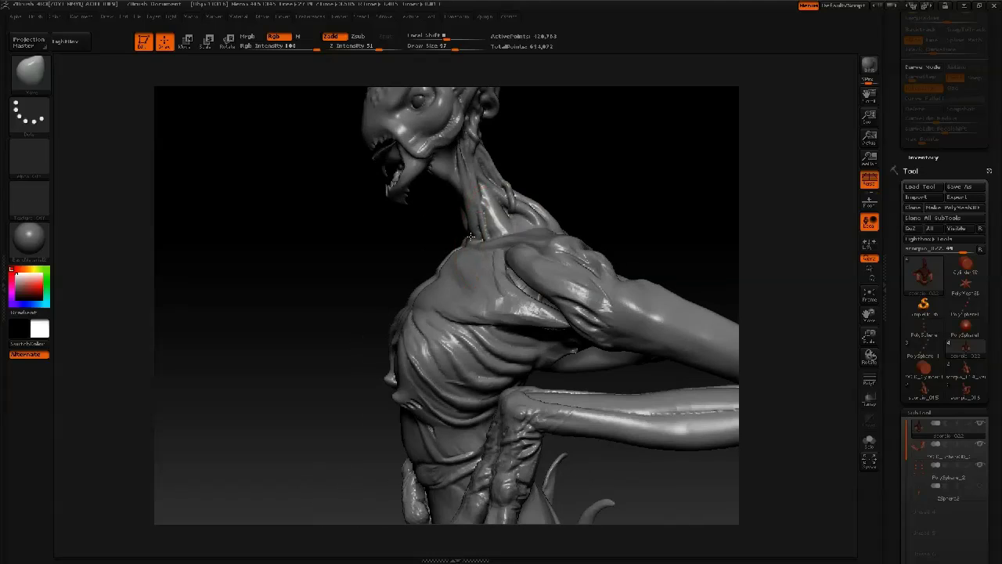
Mask the creature's whole head from the side, switching to the MaskLasso brush to cover the jaw
mouse_move(544, 169)
left_mouse_down("alt")
mouse_move(547, 90)
mouse_move(546, 202)
left_mouse_up("alt")
mouse_move(529, 83)
left_mouse_down("ctrl")
mouse_move(452, 98)
mouse_move(375, 260)
left_mouse_up("ctrl")
key("b")
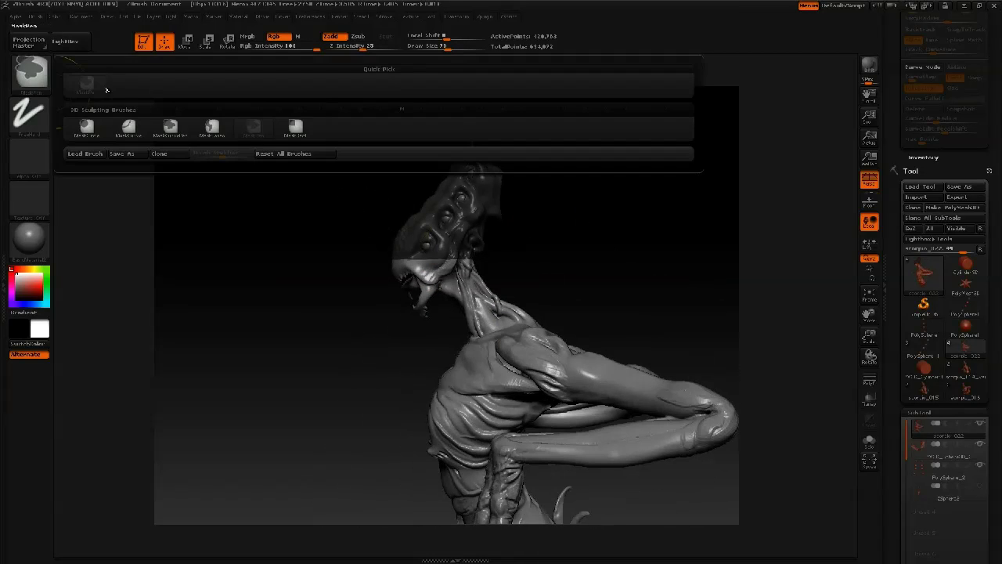
left_click(220, 126, "ctrl")
mouse_move(357, 102)
left_mouse_down("ctrl")
mouse_move(356, 216)
mouse_move(483, 227)
mouse_move(509, 118)
left_mouse_up("ctrl")
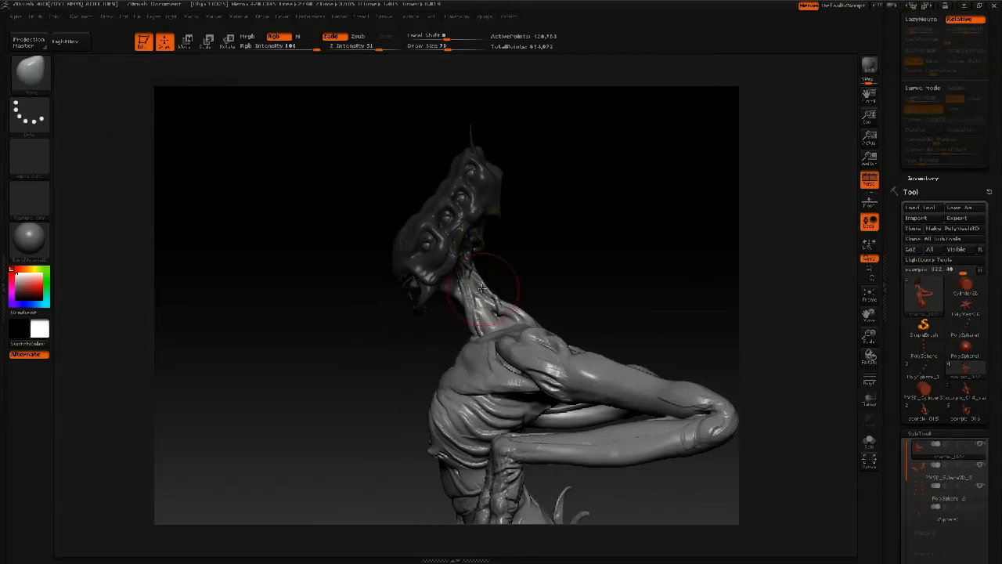
Draw a Transpose line at the neck and repose the unmasked body relative to the masked head
key("w")
left_click_drag(445, 266, 360, 180)
left_click_drag(403, 223, 403, 277)
left_click_drag(329, 321, 501, 286, "alt")
left_click_drag(443, 255, 508, 280)
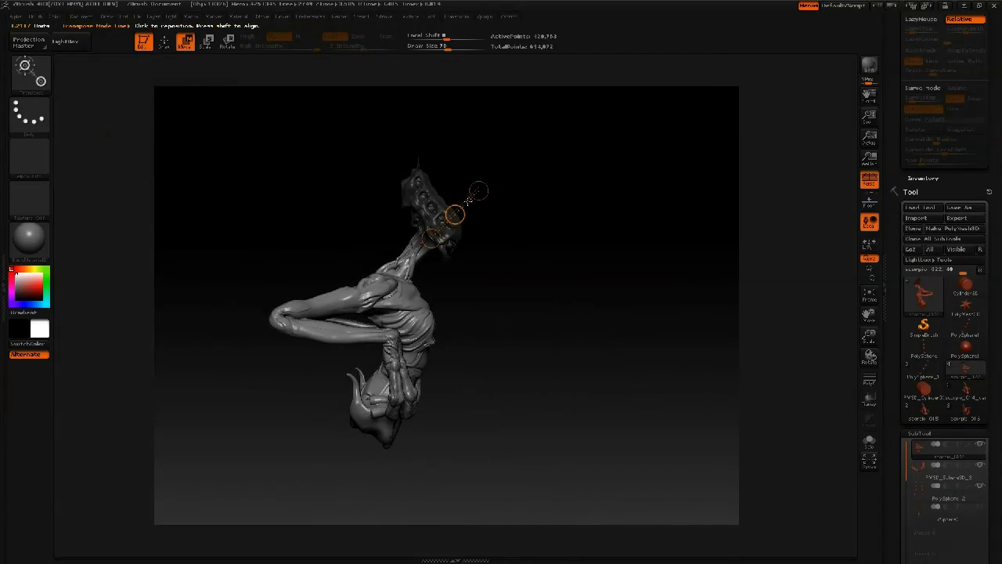
left_click_drag(463, 203, 477, 162)
mouse_move(547, 224)
left_mouse_down()
mouse_move(493, 224)
mouse_move(541, 237)
mouse_move(527, 247)
left_mouse_up()
Undo and redo the latest neck pose changes to compare the versions from the side
key("ctrl+z")
key("ctrl+z")
key("ctrl+shift+z")
key("ctrl+z")
key("ctrl+shift+z")
mouse_move(566, 237)
left_mouse_down()
mouse_move(576, 238)
mouse_move(566, 237)
left_mouse_up()
left_click_drag(390, 219, 396, 207)
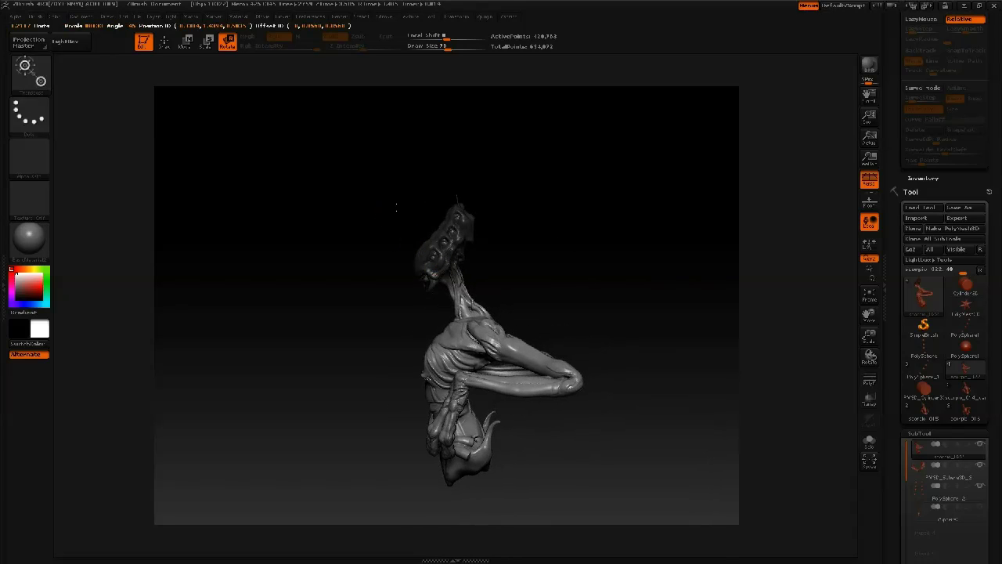
Try rotating the unmasked body about the neck from the side, checking the pose against the displayed ZSphere rig
left_click_drag(522, 201, 523, 238)
left_click(981, 510)
left_click_drag(700, 306, 608, 292)
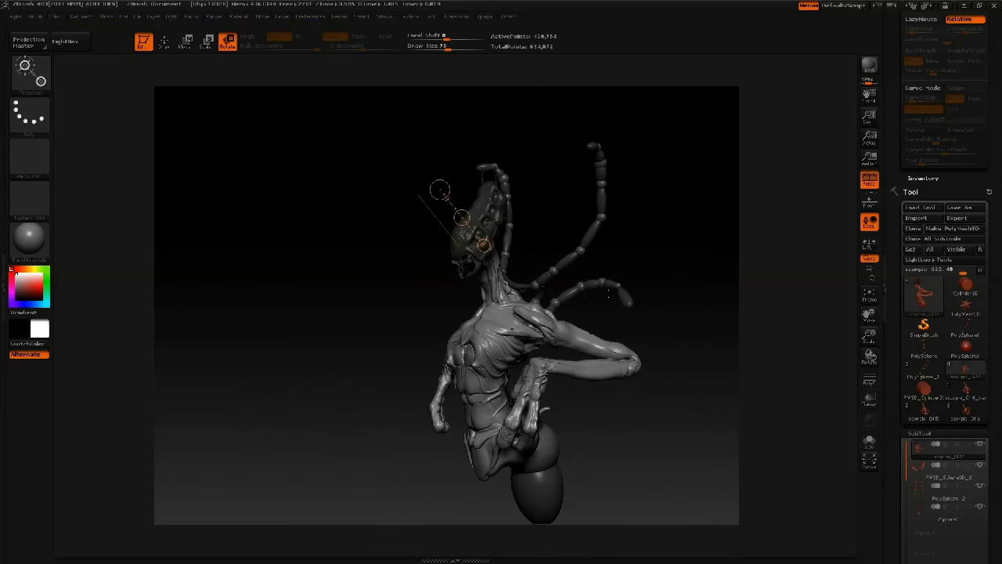
key("q")
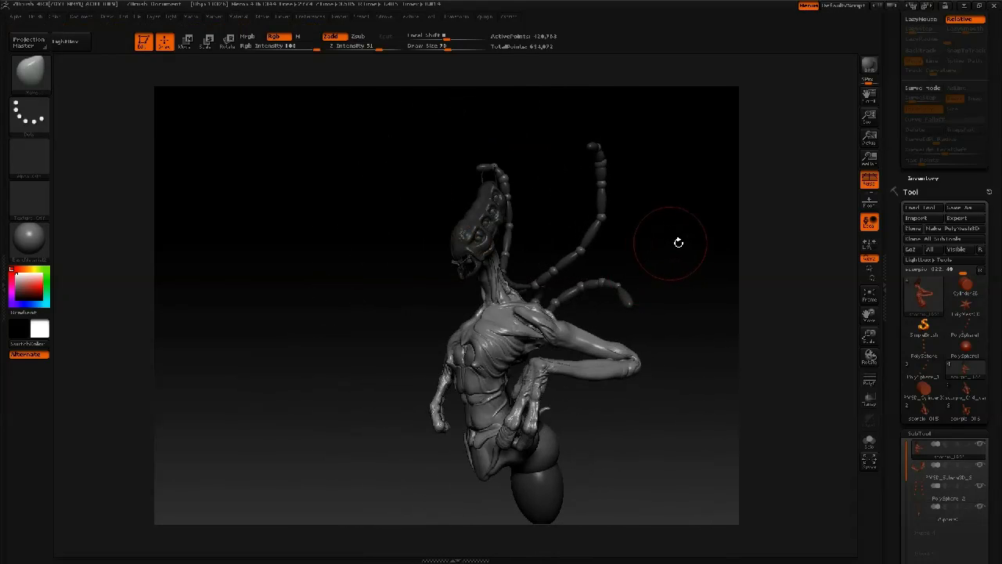
left_click_drag(685, 241, 680, 211)
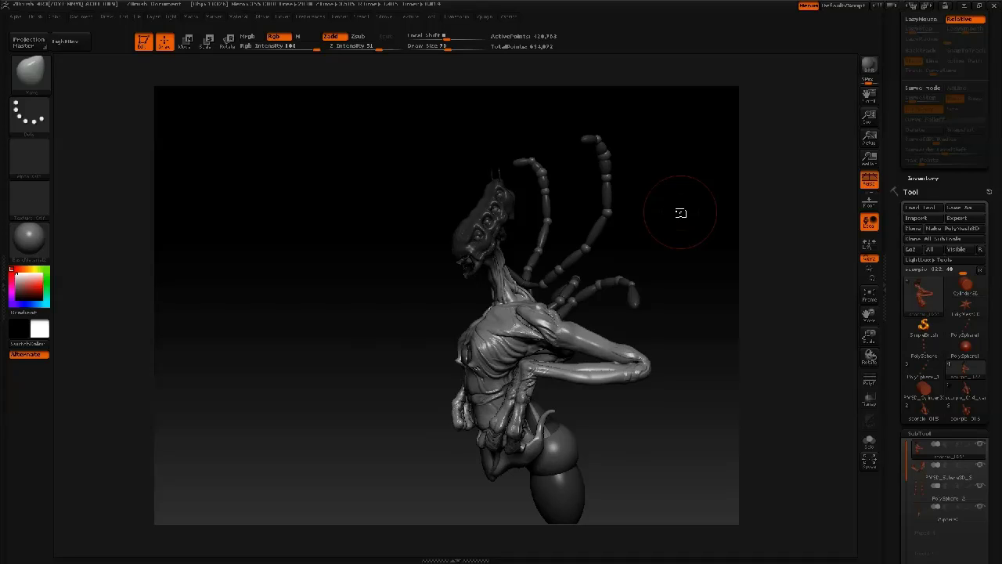
key("ctrl+z")
mouse_move(420, 288)
left_mouse_down()
mouse_move(320, 290)
mouse_move(307, 148)
mouse_move(584, 259)
mouse_move(571, 247)
left_mouse_up()
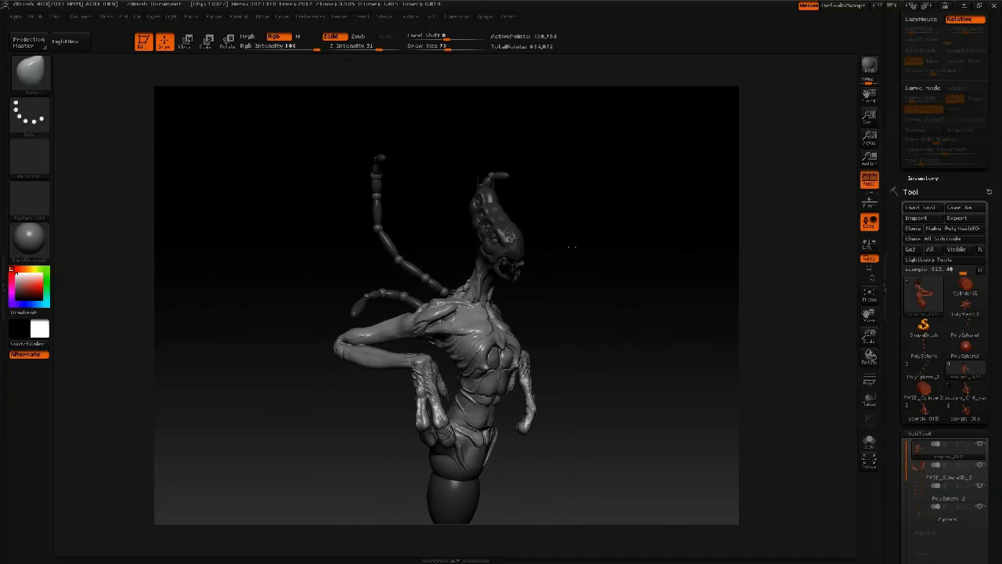
mouse_move(628, 309)
left_mouse_down()
mouse_move(646, 303)
mouse_move(619, 301)
mouse_move(640, 303)
left_mouse_up()
Try a different lean of the unmasked body using a Transpose line placed at the masked head, with the ZSphere rig hidden
left_click(981, 508)
mouse_move(669, 382)
left_mouse_down()
mouse_move(721, 399)
mouse_move(707, 347)
mouse_move(627, 343)
mouse_move(527, 298)
mouse_move(555, 307)
mouse_move(551, 258)
left_mouse_up()
key("r")
left_click_drag(557, 189, 563, 200)
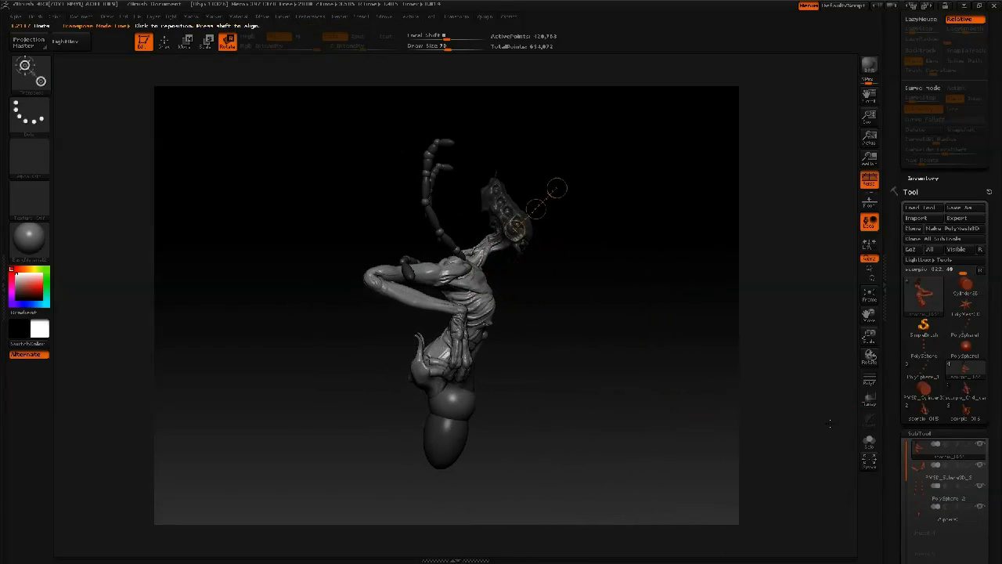
left_click(980, 508)
mouse_move(576, 297)
left_mouse_down()
mouse_move(505, 281)
mouse_move(551, 258)
mouse_move(567, 304)
left_mouse_up()
left_click_drag(552, 248, 559, 257)
key("ctrl+z")
key("ctrl+z")
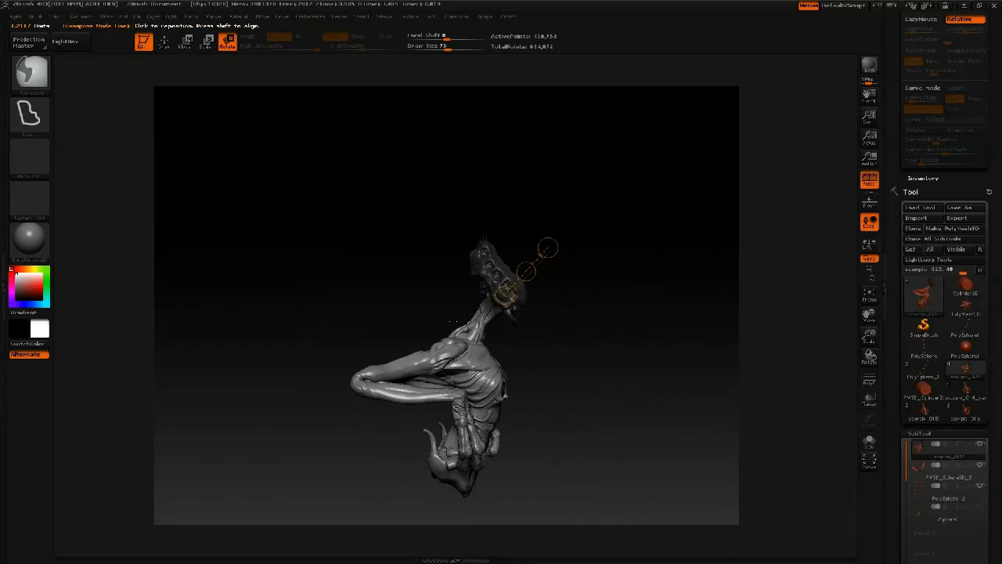
Try rotating the body relative to the masked head with a Transpose line drawn along the neck from the opposite side
key("q")
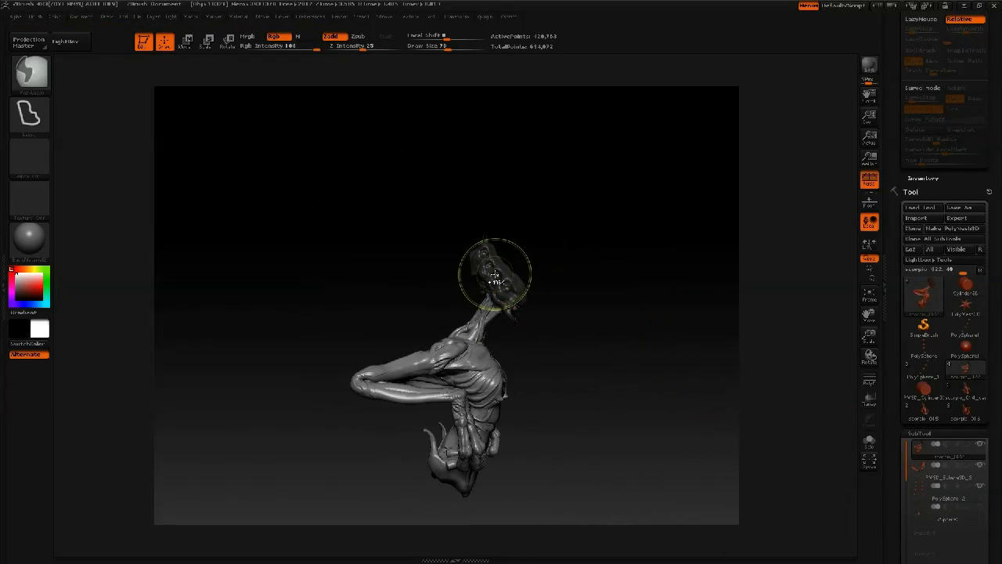
key("r")
mouse_move(550, 250)
left_mouse_down()
mouse_move(558, 280)
mouse_move(563, 258)
mouse_move(689, 253)
left_mouse_up()
mouse_move(464, 228)
left_mouse_down("ctrl")
mouse_move(544, 307)
mouse_move(526, 329)
left_mouse_up("ctrl")
left_click_drag(436, 249, 472, 213)
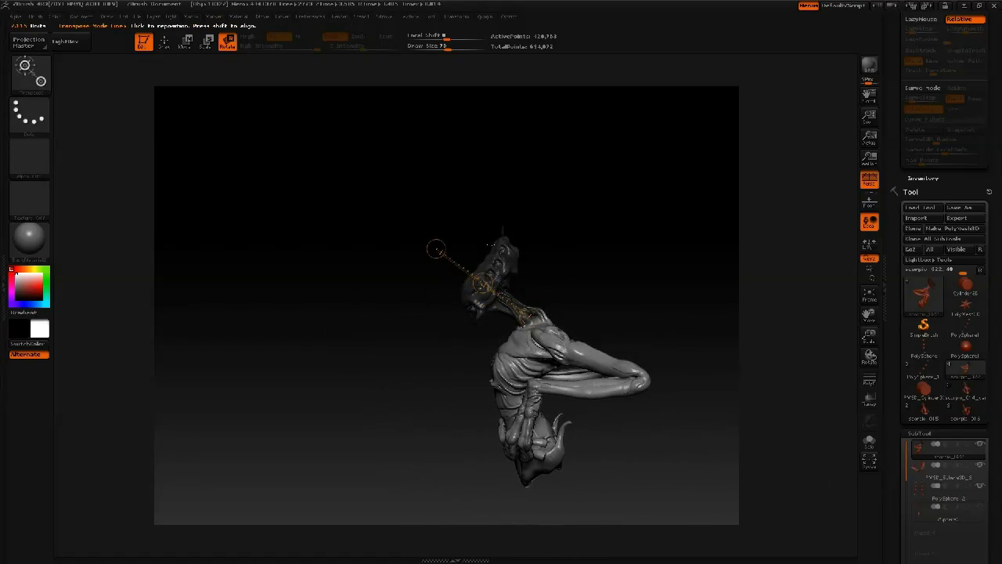
Step through the undo history to discard the recent neck poses and return to the masked-head stage
key("ctrl+z")
key("ctrl+z")
key("ctrl+z")
key("ctrl+z")
key("ctrl+z")
key("ctrl+z")
key("ctrl+z")
key("ctrl+z")
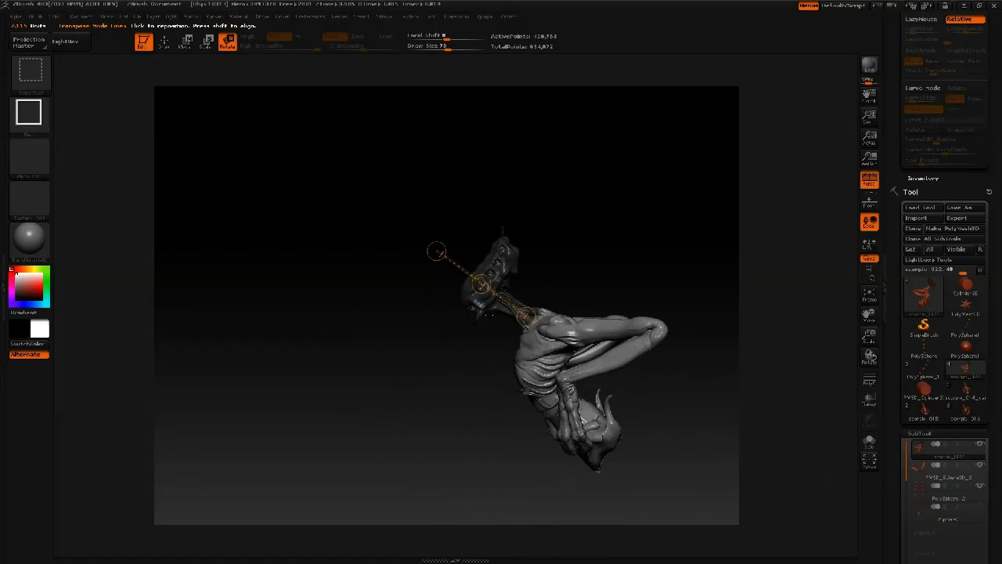
key("ctrl+z")
key("ctrl+z")
key("ctrl+z")
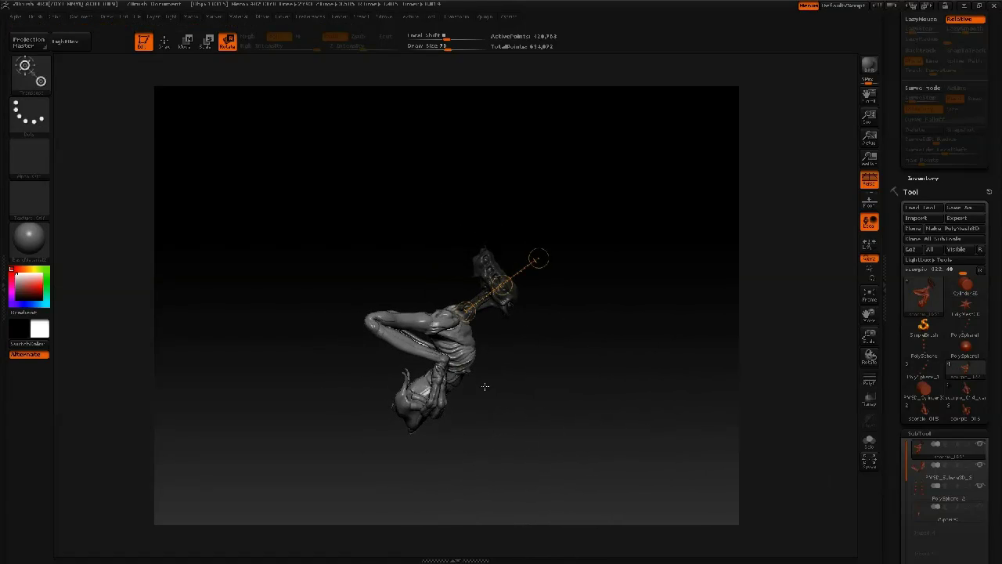
key("ctrl+z")
key("ctrl+z")
key("ctrl+z")
key("ctrl+z")
key("ctrl+z")
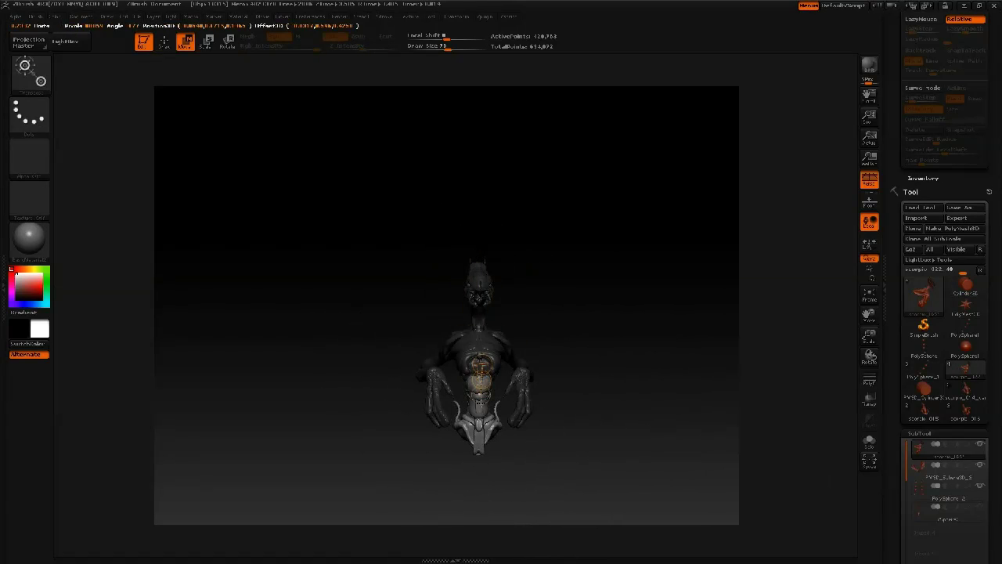
key("ctrl+z")
key("ctrl+z")
key("ctrl+z")
key("ctrl+z")
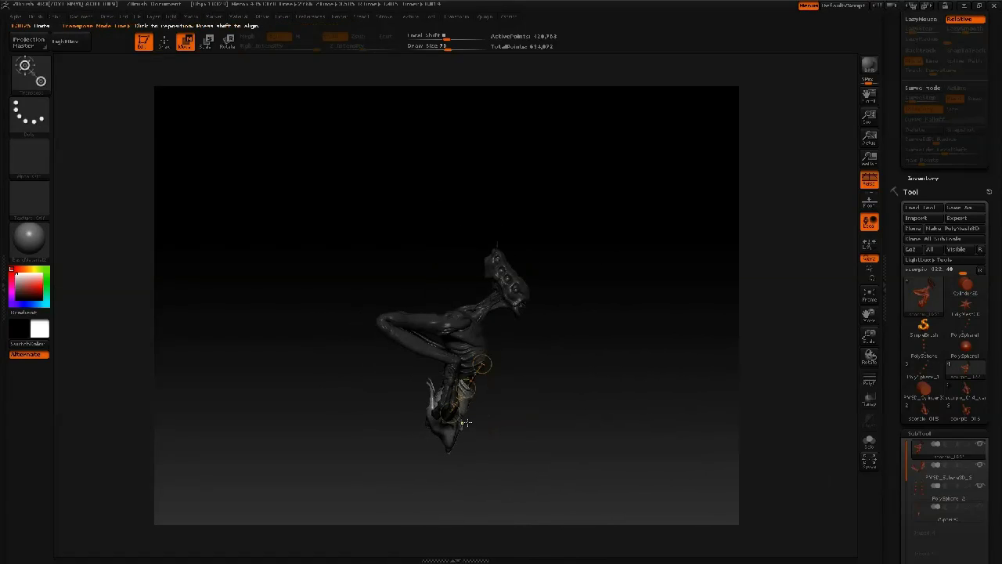
key("ctrl+z")
key("ctrl+z")
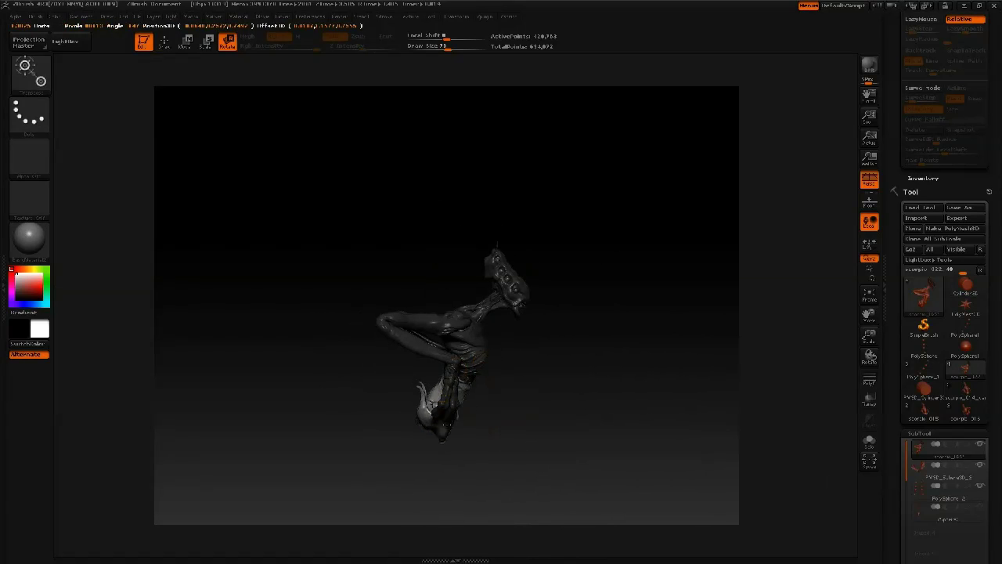
mouse_move(526, 375)
left_mouse_down()
mouse_move(391, 367)
mouse_move(550, 329)
left_mouse_up()
key("ctrl+z")
key("ctrl+z")
Rotate the unmasked body about the neck with Transpose so the neck leans forward from the torso
mouse_move(516, 362)
left_mouse_down()
mouse_move(554, 317)
mouse_move(472, 386)
mouse_move(472, 316)
left_mouse_up()
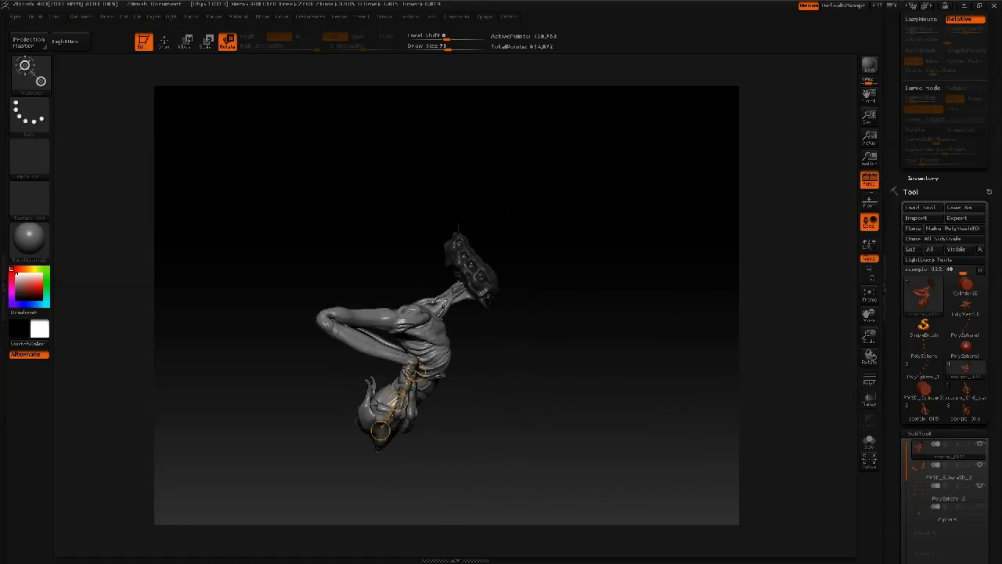
mouse_move(472, 282)
left_mouse_down()
mouse_move(519, 232)
mouse_move(512, 217)
mouse_move(544, 243)
mouse_move(550, 314)
mouse_move(481, 296)
mouse_move(555, 226)
mouse_move(509, 257)
left_mouse_up()
key("q")
mouse_move(494, 309)
left_mouse_down()
mouse_move(556, 258)
mouse_move(552, 237)
mouse_move(537, 244)
mouse_move(576, 206)
left_mouse_up()
right_click_drag(577, 206, 435, 195, "ctrl")
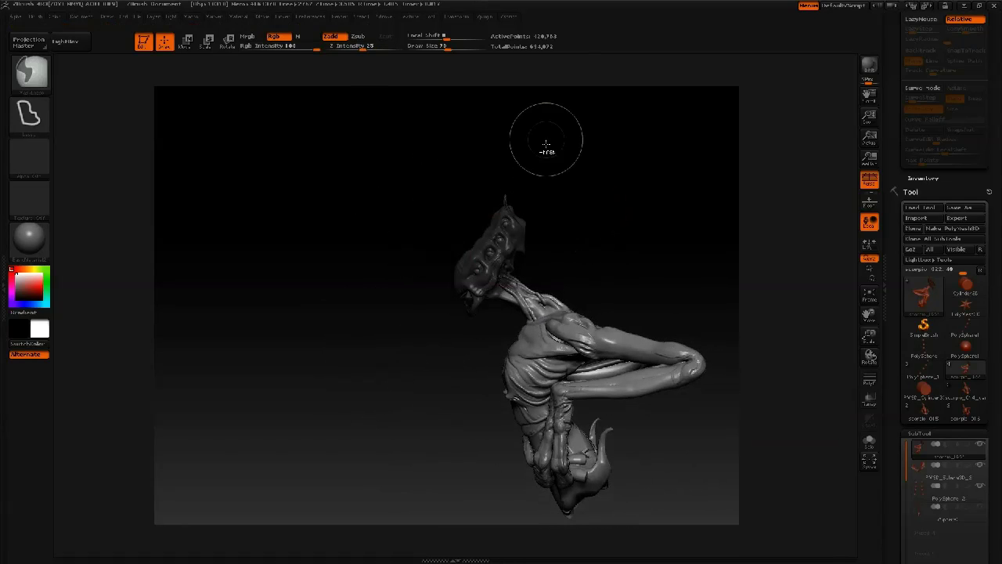
Invert the mask and rotate the head upward from the top of the neck with a Transpose line
key("r")
left_click(534, 273, "ctrl")
left_click_drag(521, 275, 596, 236)
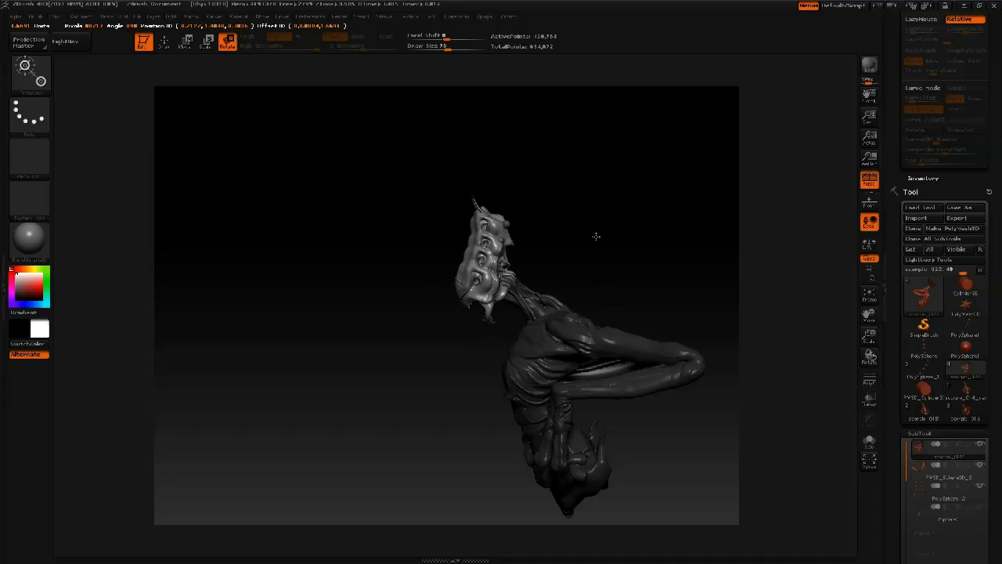
key("ctrl+z")
left_click_drag(613, 277, 608, 308)
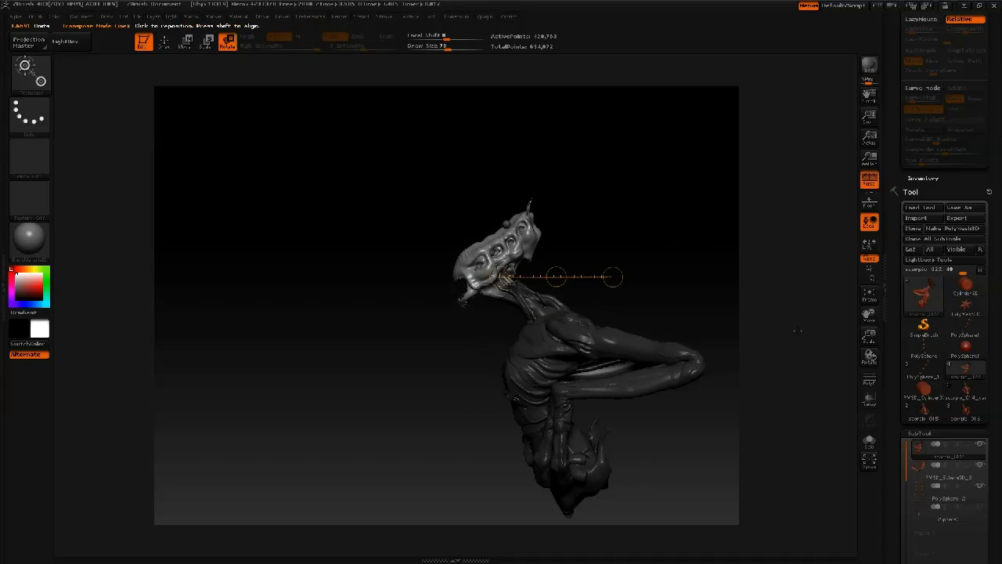
Align the PolySphere_2 and PM3D_Sphere3D_2 subtools with the tilted head
left_click(919, 491)
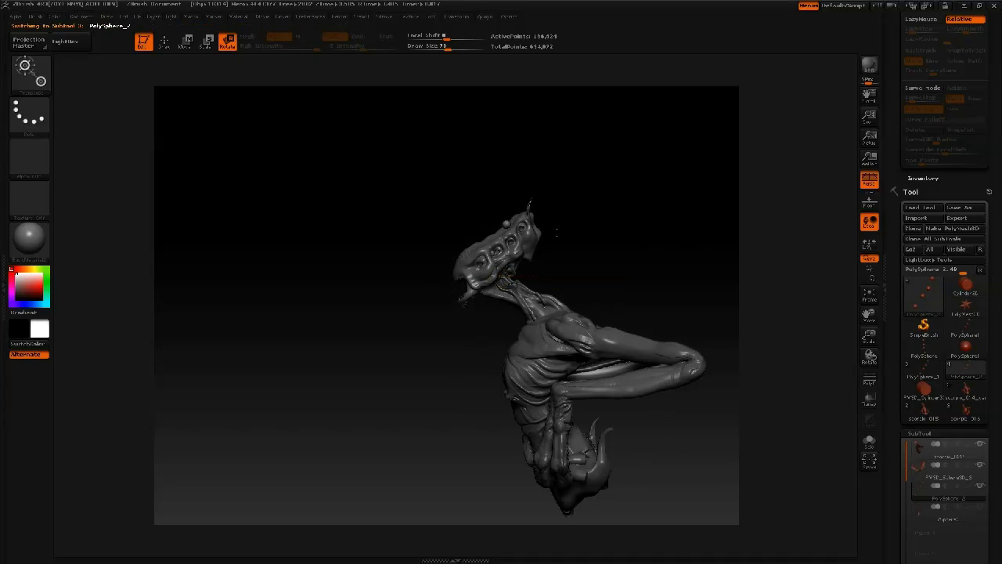
left_click(925, 470)
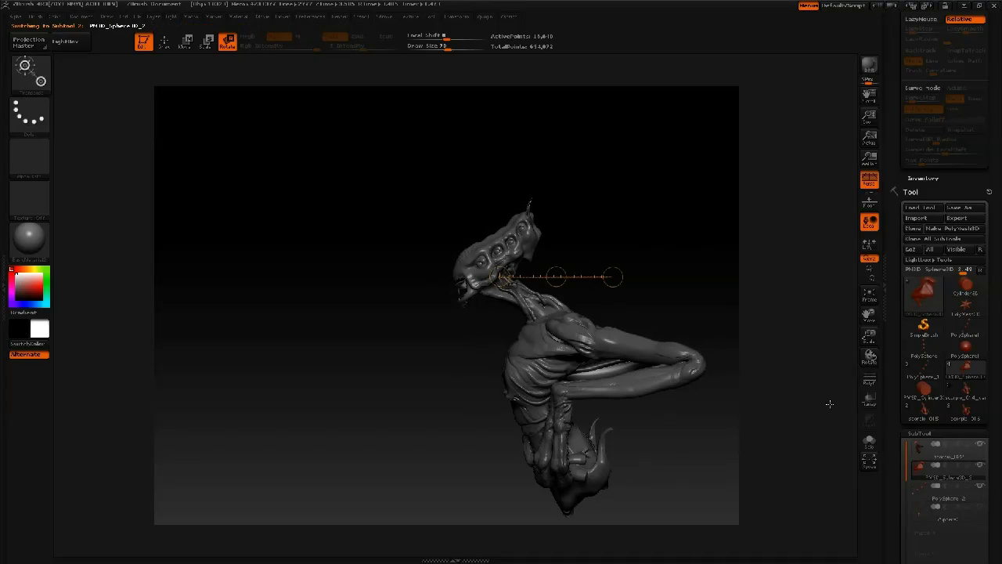
key("q")
mouse_move(661, 270)
left_mouse_down()
mouse_move(750, 270)
mouse_move(592, 284)
left_mouse_up()
Show the ZSphere rig with transparency on and move its back joints and tail spheres to follow the leaning body
left_click(975, 507)
key("w")
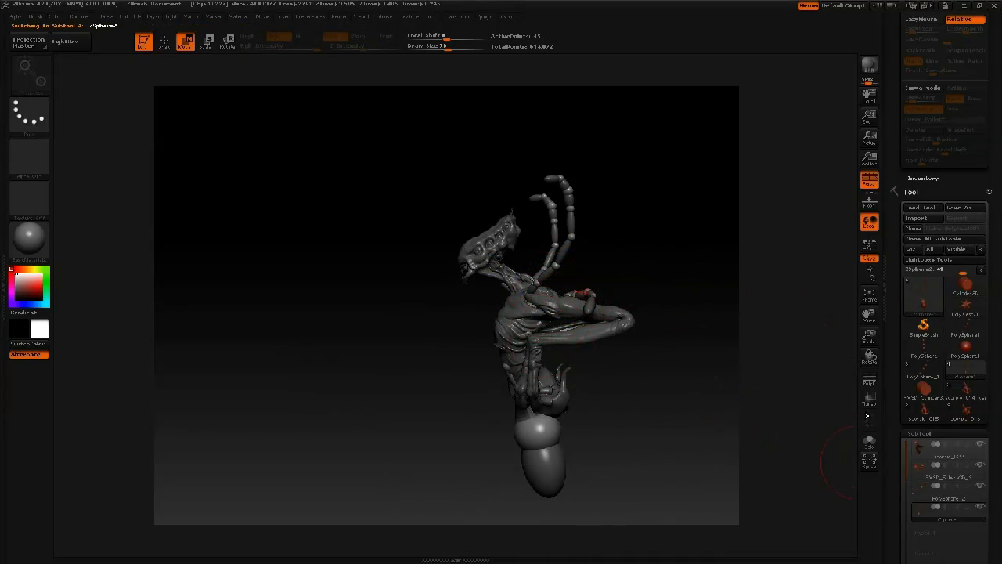
left_click(869, 399)
left_click_drag(510, 352, 526, 340)
mouse_move(529, 411)
left_mouse_down()
mouse_move(584, 473)
mouse_move(630, 429)
mouse_move(605, 428)
mouse_move(609, 465)
left_mouse_up()
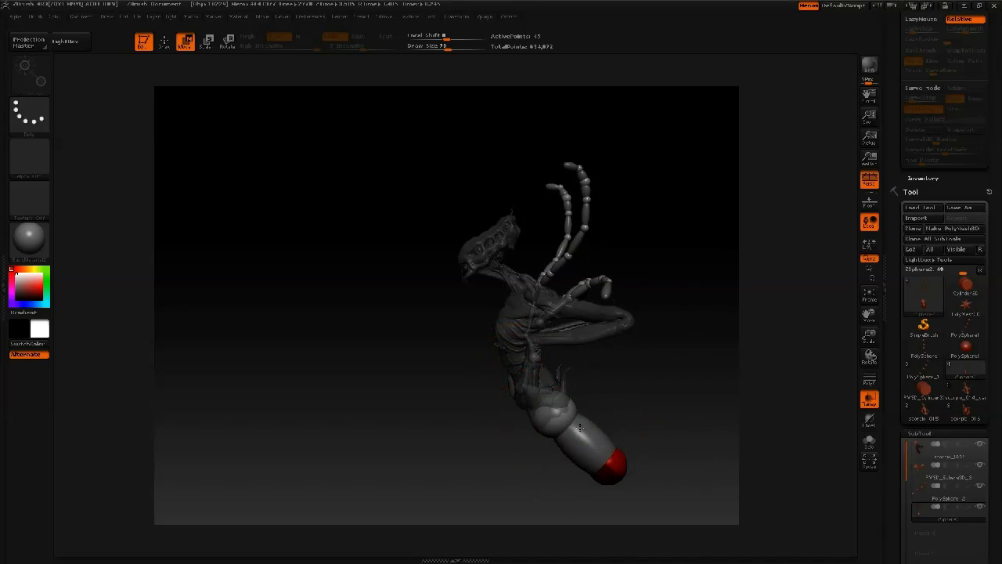
Delete the end ZSphere of the tail and inspect the shortened rig against the body
key("q")
left_click(617, 463, "alt")
mouse_move(626, 414)
left_mouse_down()
mouse_move(675, 378)
mouse_move(705, 385)
left_mouse_up()
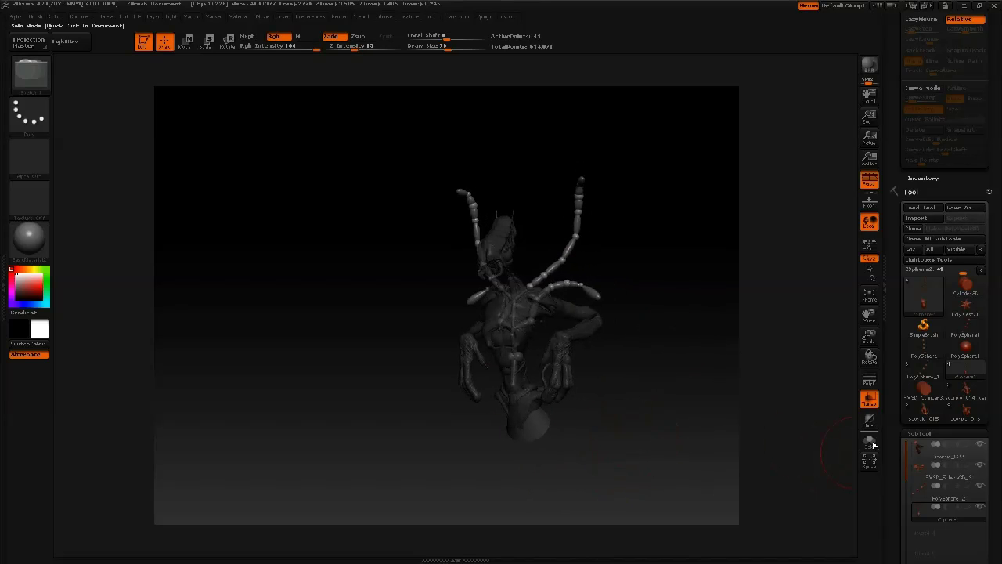
left_click_drag(647, 277, 611, 325)
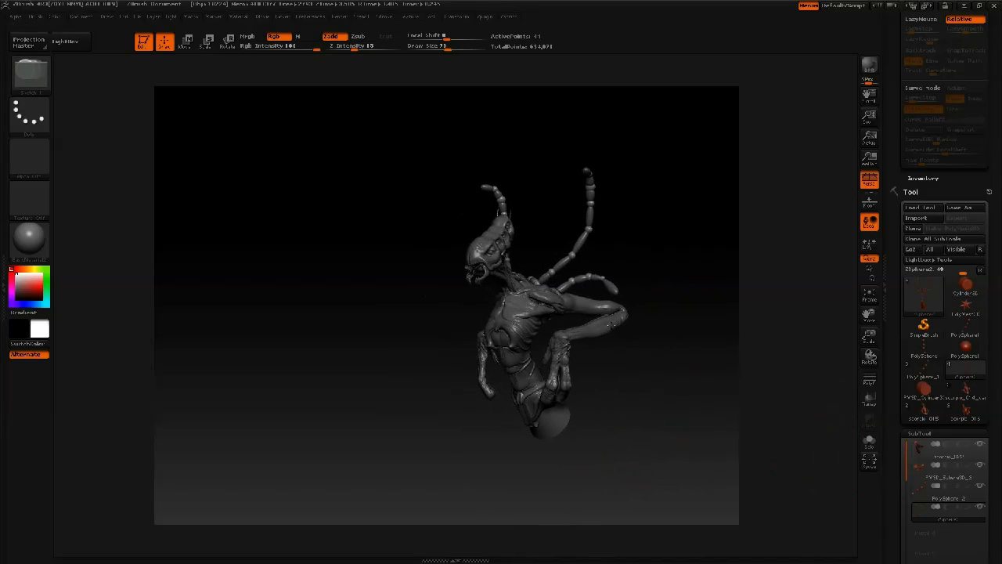
left_click_drag(692, 281, 640, 272)
Undo and redo the ZSphere rig edits to compare the original and shortened tail
key("ctrl+z")
key("ctrl+z")
key("ctrl+z")
key("ctrl+z")
key("ctrl+z")
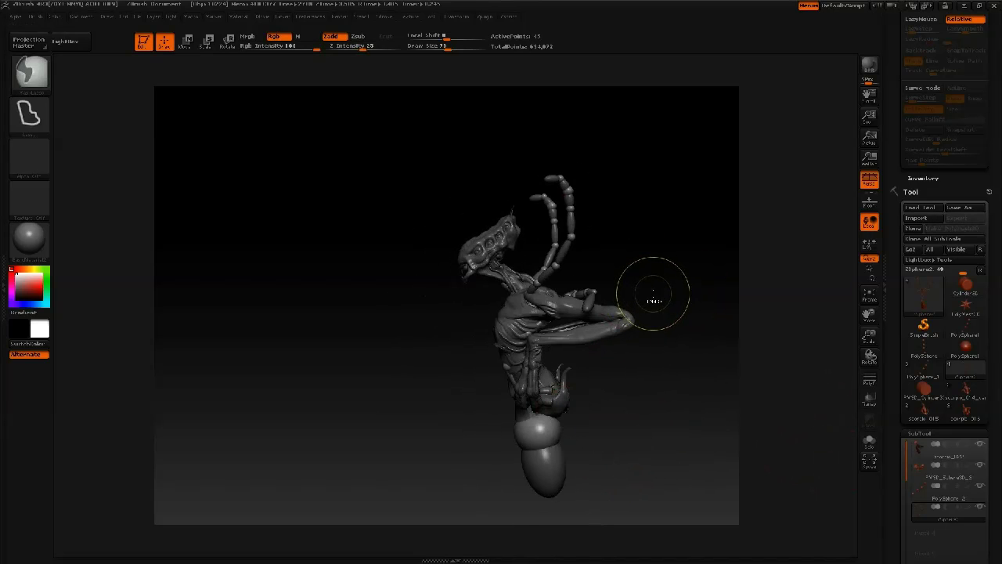
key("ctrl+shift+z")
key("ctrl+shift+z")
key("ctrl+shift+z")
key("ctrl+shift+z")
key("ctrl+shift+z")
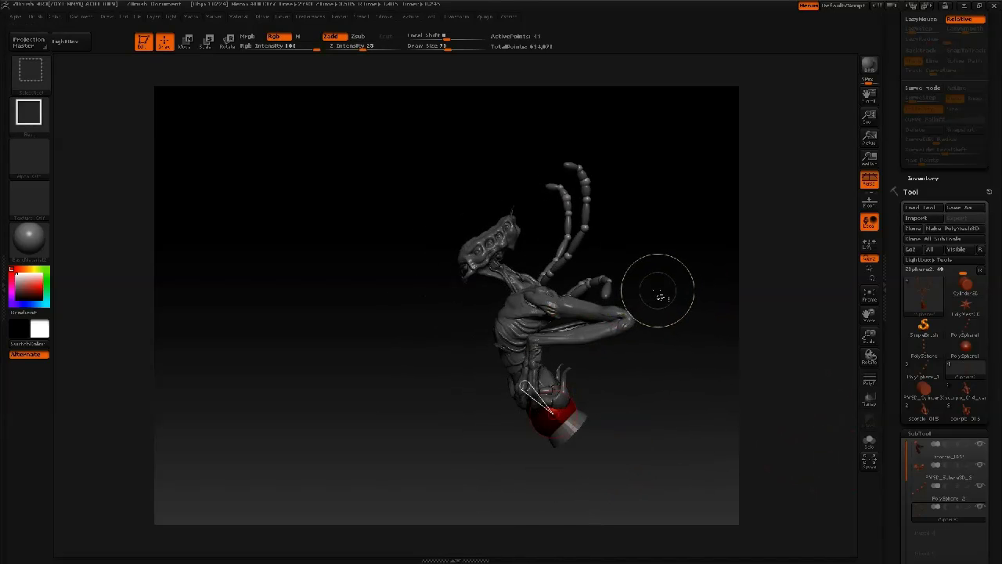
key("ctrl+z")
key("ctrl+z")
key("ctrl+z")
key("ctrl+z")
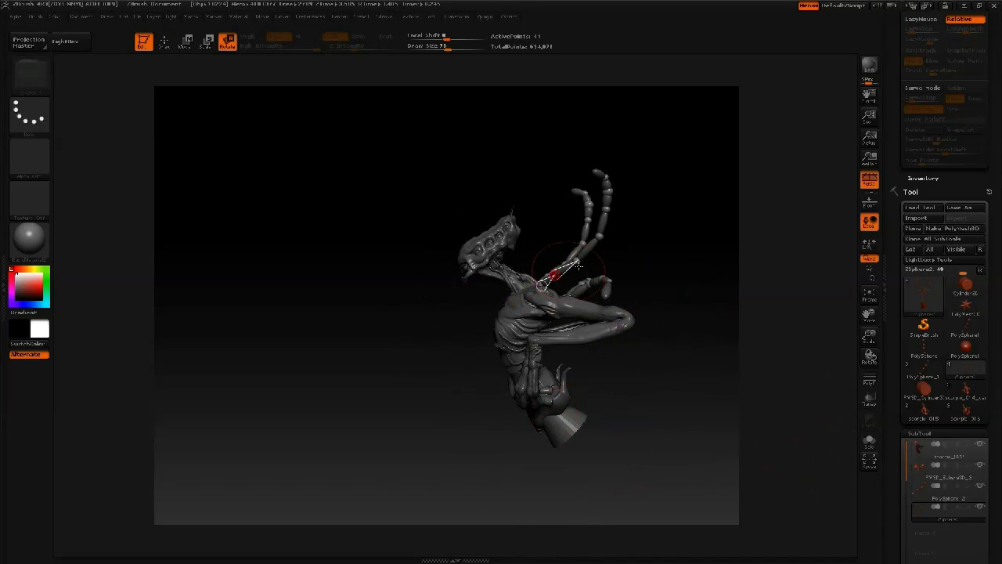
Rotate the upper back limbs of the ZSphere rig at their base segments to arch them behind the head
mouse_move(431, 235)
left_mouse_down()
mouse_move(539, 230)
mouse_move(626, 277)
left_mouse_up()
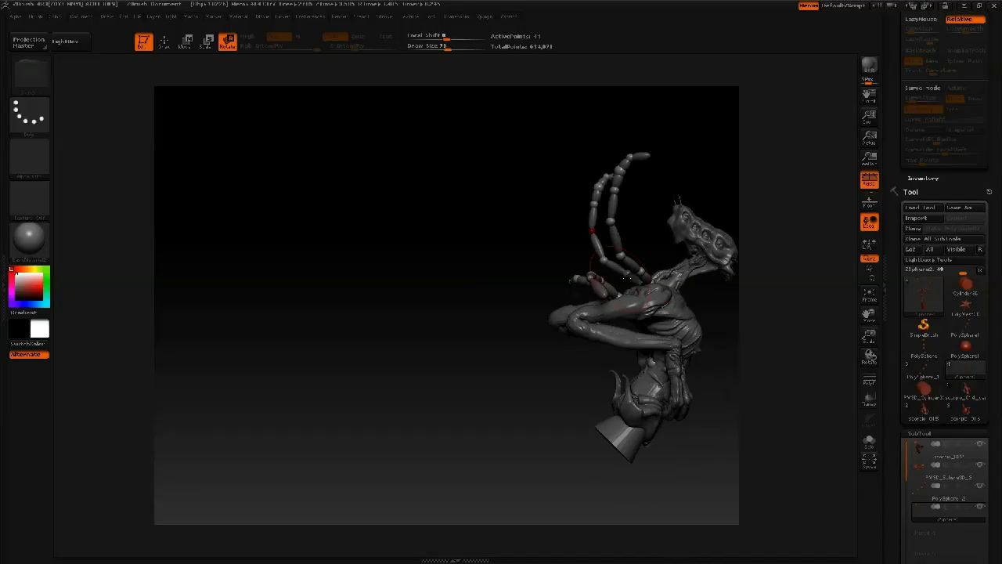
left_click_drag(635, 236, 493, 236)
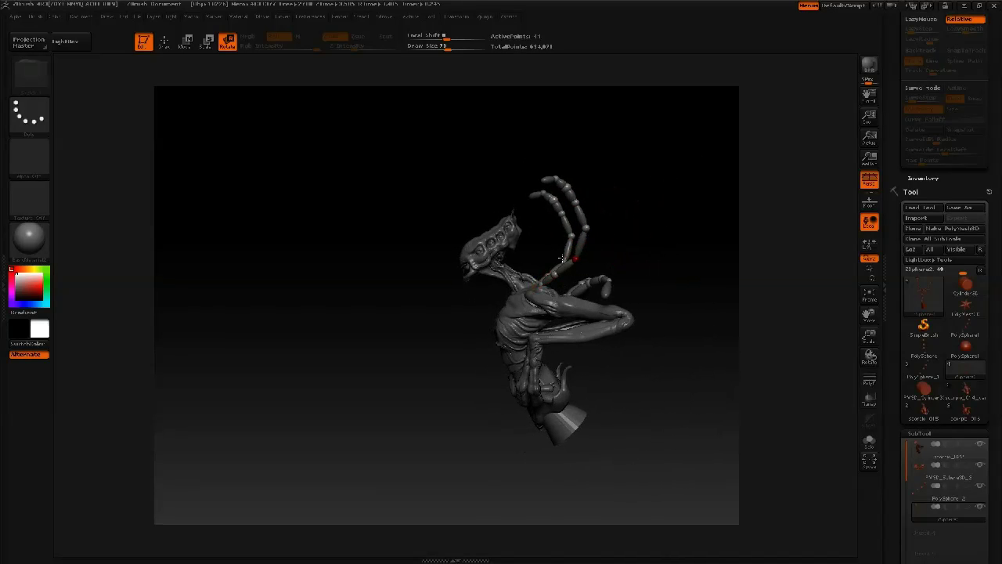
mouse_move(561, 252)
left_mouse_down()
mouse_move(673, 232)
mouse_move(660, 237)
mouse_move(682, 245)
mouse_move(604, 256)
left_mouse_up()
mouse_move(644, 236)
left_mouse_down()
mouse_move(578, 242)
mouse_move(572, 271)
mouse_move(711, 260)
mouse_move(642, 243)
mouse_move(660, 279)
mouse_move(684, 248)
mouse_move(671, 240)
mouse_move(697, 235)
mouse_move(686, 242)
mouse_move(691, 277)
mouse_move(649, 279)
left_mouse_up()
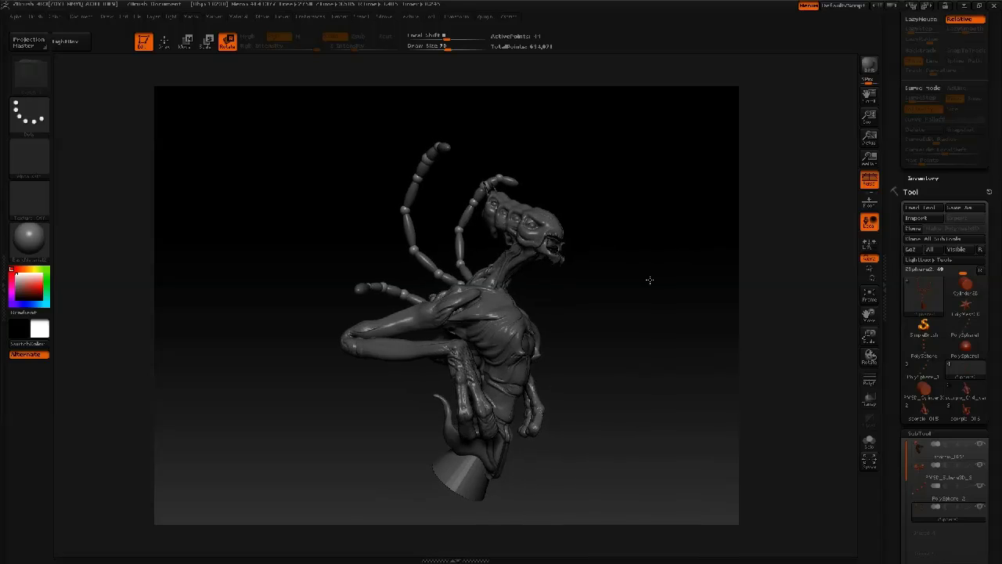
mouse_move(443, 406)
left_mouse_down()
mouse_move(426, 403)
mouse_move(435, 398)
left_mouse_up()
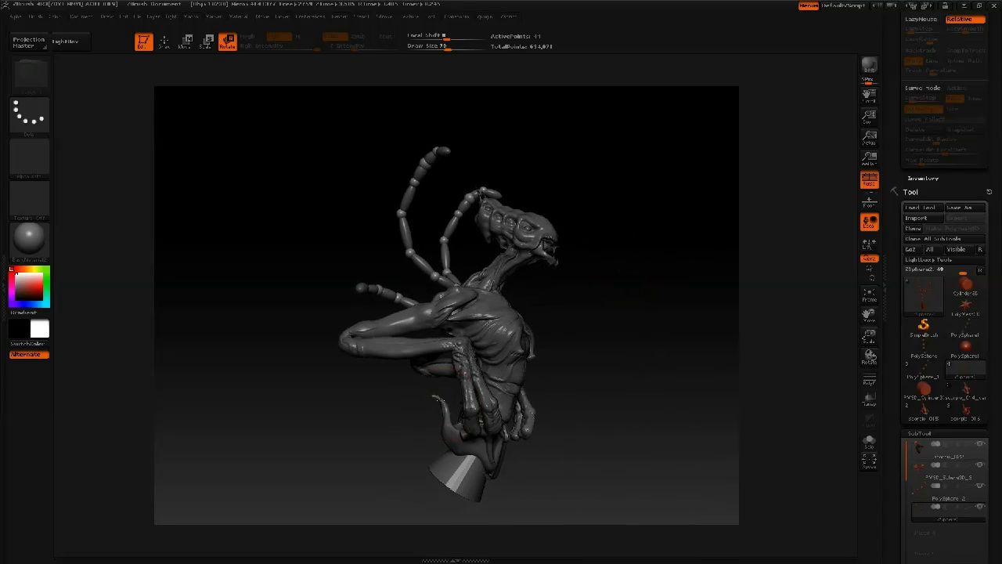
Select the body subtool, clear its mask, and pull the curved pelvic spikes backward with the Move brush
left_click(435, 396, "alt")
left_click(375, 484, "ctrl")
key("q")
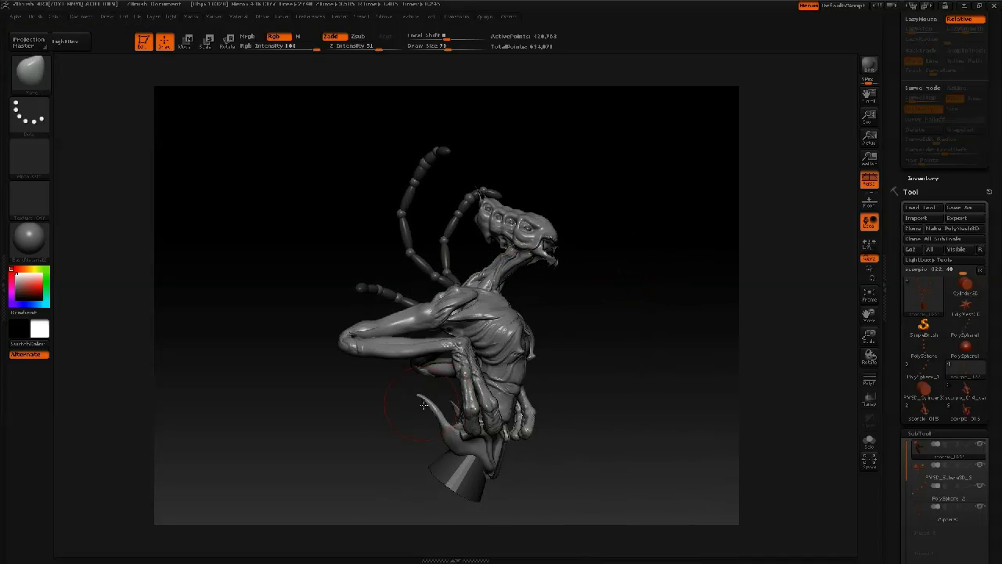
left_click_drag(439, 400, 429, 404)
left_click_drag(433, 368, 408, 361)
Reduce the Move brush size and adjust the silhouette of the neck and torso
key("space")
left_click_drag(470, 195, 458, 195)
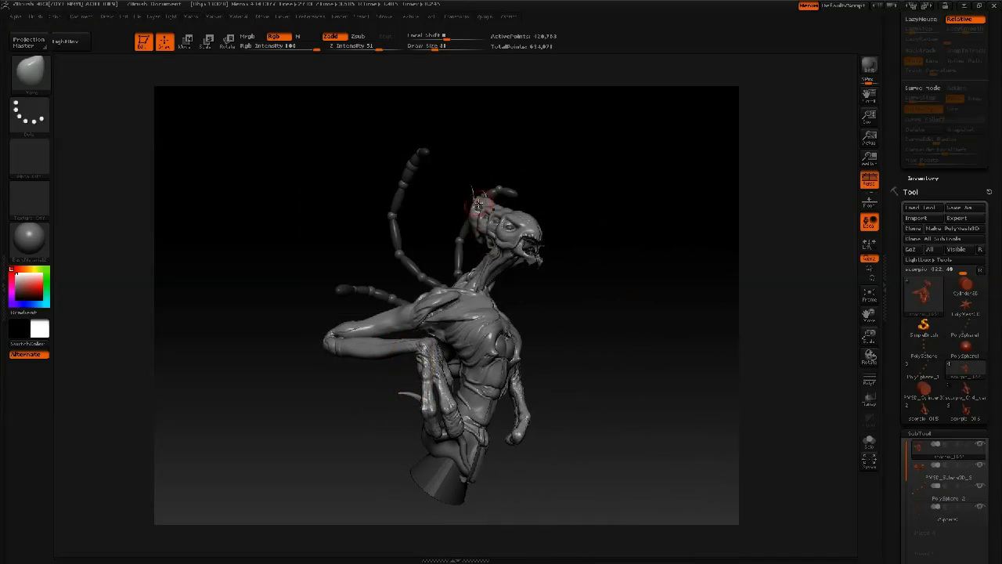
mouse_move(500, 270)
left_mouse_down()
mouse_move(479, 271)
mouse_move(508, 267)
left_mouse_up()
left_click_drag(601, 415, 532, 418)
left_click_drag(514, 339, 481, 350)
Switch to a curve tube brush and draw a first tendril hanging from the rear edge of the skull
mouse_move(462, 196)
left_mouse_down()
mouse_move(490, 186)
mouse_move(609, 196)
left_mouse_up()
left_click(490, 185, "alt")
key("b")
left_click(299, 218)
left_click_drag(974, 139, 975, 173)
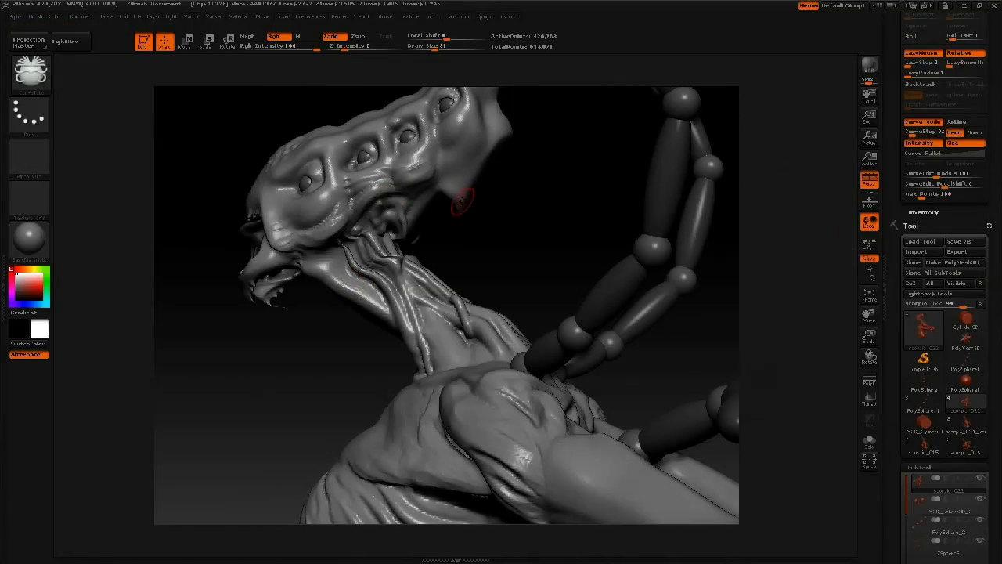
left_click_drag(462, 201, 465, 252)
Increase the brush size and draw several tapered tendrils along the back of the head
key("space")
left_click_drag(523, 179, 546, 179)
mouse_move(472, 156)
left_mouse_down()
mouse_move(494, 205)
mouse_move(511, 208)
left_mouse_up()
mouse_move(531, 135)
left_mouse_down()
mouse_move(465, 146)
mouse_move(548, 149)
left_mouse_up()
left_click_drag(470, 140, 480, 159)
mouse_move(548, 149)
left_mouse_down()
mouse_move(509, 145)
mouse_move(548, 149)
left_mouse_up()
left_click_drag(473, 150, 494, 171)
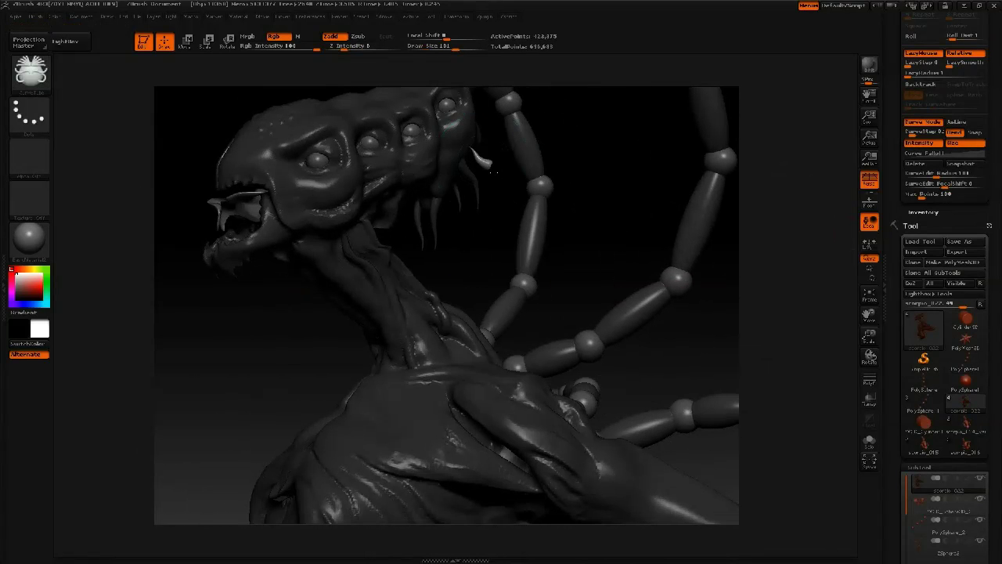
Add more curved tendrils beneath the skull behind the jaw, working from the opposite side of the head
left_click_drag(546, 124, 486, 127)
mouse_move(453, 173)
left_mouse_down()
mouse_move(436, 153)
mouse_move(447, 142)
left_mouse_up()
mouse_move(605, 228)
left_mouse_down()
mouse_move(352, 229)
mouse_move(428, 190)
mouse_move(445, 210)
mouse_move(431, 221)
left_mouse_up()
key("space")
left_click(460, 172)
left_click_drag(485, 172, 510, 217)
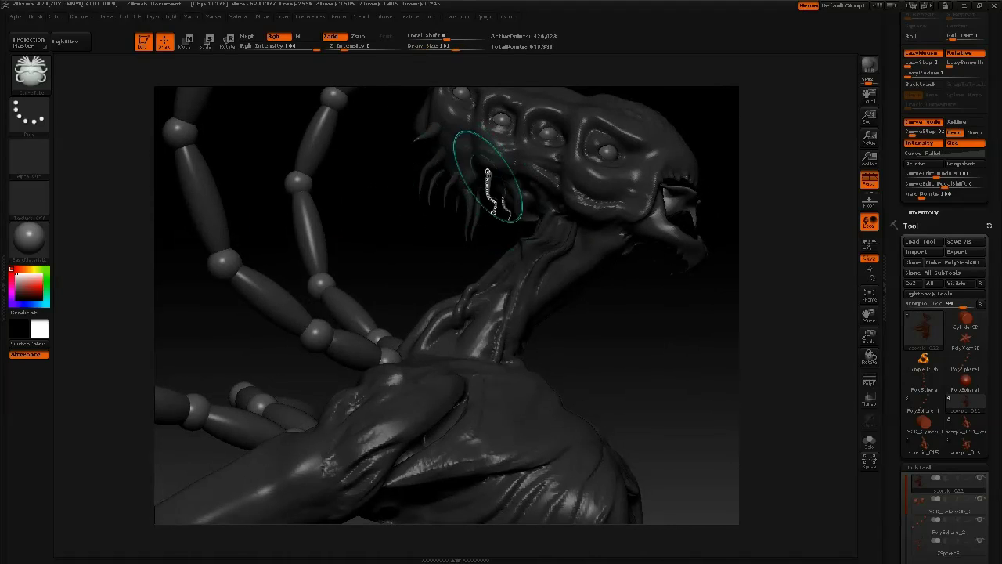
Remesh the head with its new tendrils and switch to the Move brush
left_click_drag(402, 225, 392, 230, "ctrl")
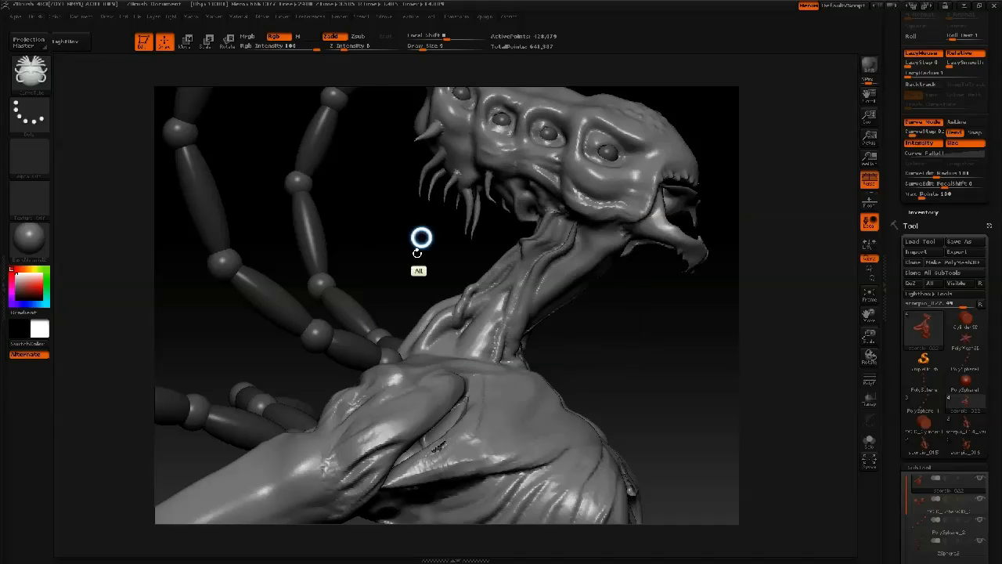
left_click_drag(421, 234, 406, 291, "alt")
mouse_move(392, 208)
left_mouse_down()
mouse_move(305, 216)
mouse_move(372, 223)
left_mouse_up()
key("b")
key("m")
key("v")
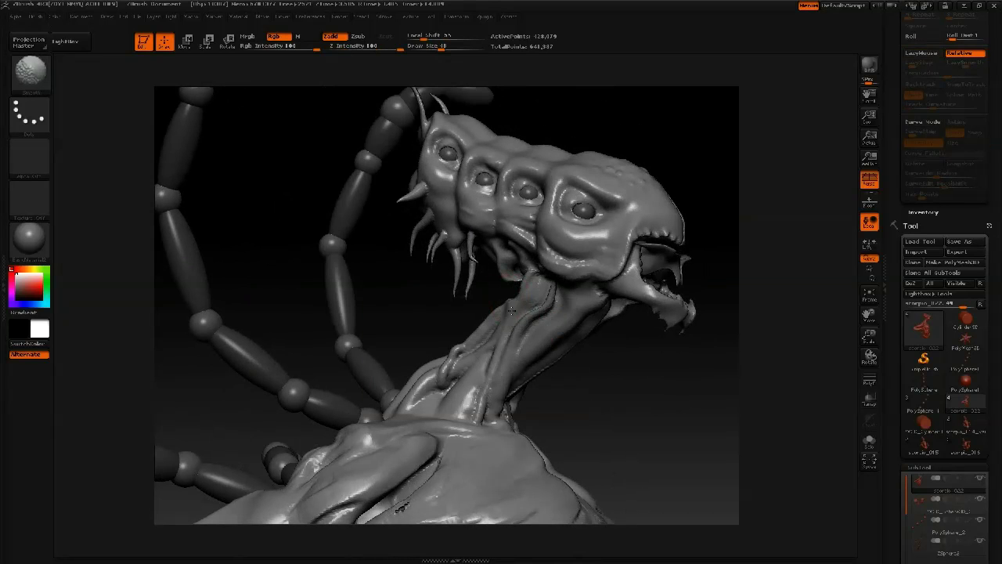
Adjust the front of the skull above the mouth with the Move brush at a draw size of 27
left_click_drag(341, 526, 341, 470, "alt")
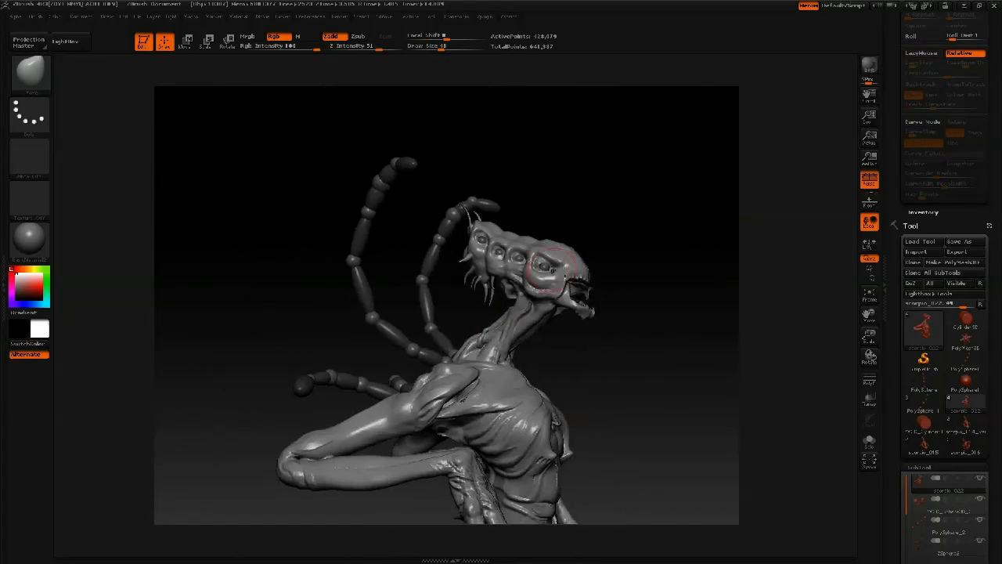
left_click_drag(697, 305, 563, 312)
mouse_move(649, 297)
left_mouse_down()
mouse_move(557, 275)
mouse_move(538, 281)
left_mouse_up()
key("space")
right_click_drag(534, 272, 511, 274)
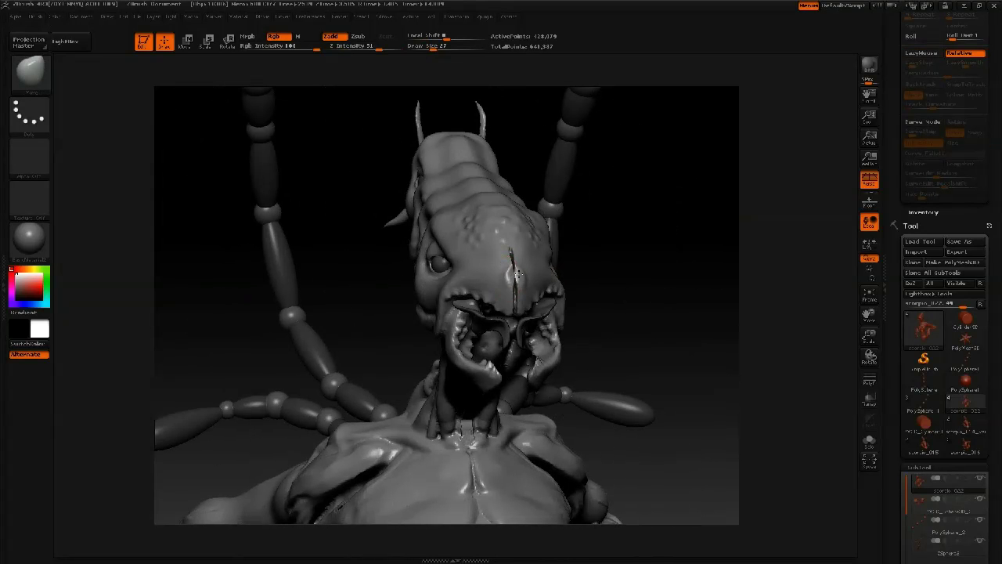
Save the creature as a ZTL file in the ztools folder
key("f")
key("ctrl+s")
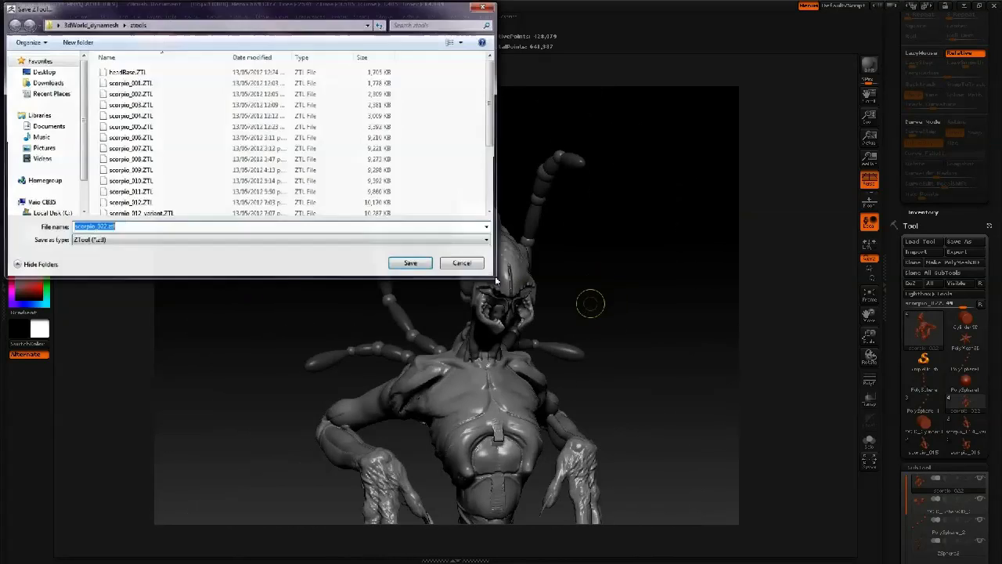
key("Return")
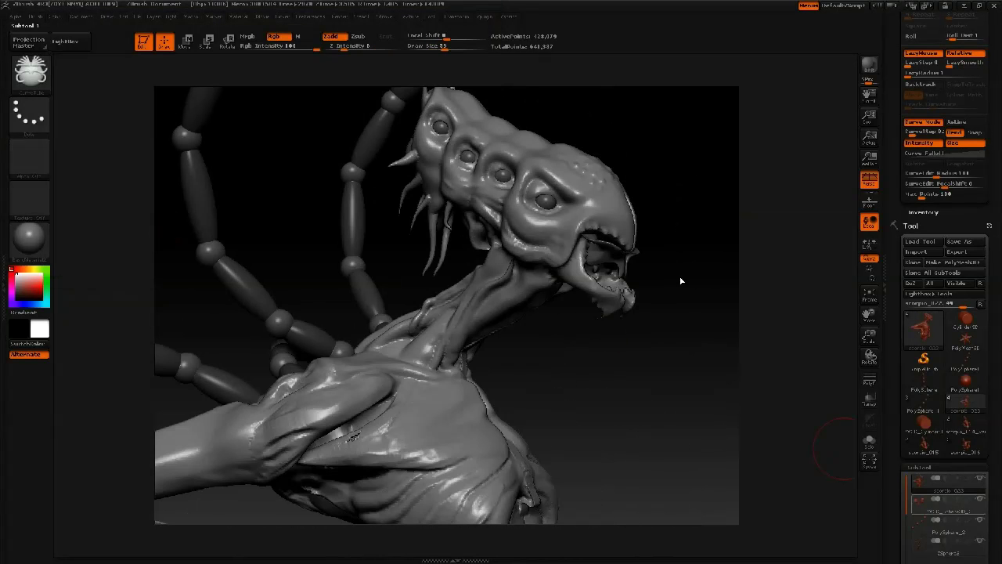
Switch back to the curve tube brush and draw more tendrils behind the jaw, varying the brush size
mouse_move(681, 279)
right_mouse_down()
mouse_move(456, 225)
mouse_move(470, 234)
right_mouse_up()
key("space")
left_click_drag(423, 195, 435, 195)
mouse_move(501, 258)
right_mouse_down()
mouse_move(423, 250)
mouse_move(454, 235)
right_mouse_up()
mouse_move(436, 183)
left_mouse_down()
mouse_move(394, 213)
mouse_move(407, 227)
left_mouse_up()
key("space")
left_click_drag(408, 175, 375, 176)
left_click(429, 233)
Add tapered tendrils at the lower rear of the skull, reducing the draw size to 12 and undoing one misplaced stroke
mouse_move(274, 188)
right_mouse_down()
mouse_move(436, 154)
mouse_move(414, 192)
right_mouse_up()
key("space")
left_click_drag(440, 219, 467, 235)
left_click_drag(439, 181, 436, 169)
key("space")
left_click(459, 234)
mouse_move(457, 218)
left_mouse_down()
mouse_move(440, 217)
mouse_move(462, 222)
left_mouse_up()
key("ctrl+z")
key("space")
left_click(436, 180)
left_click_drag(480, 168, 408, 174)
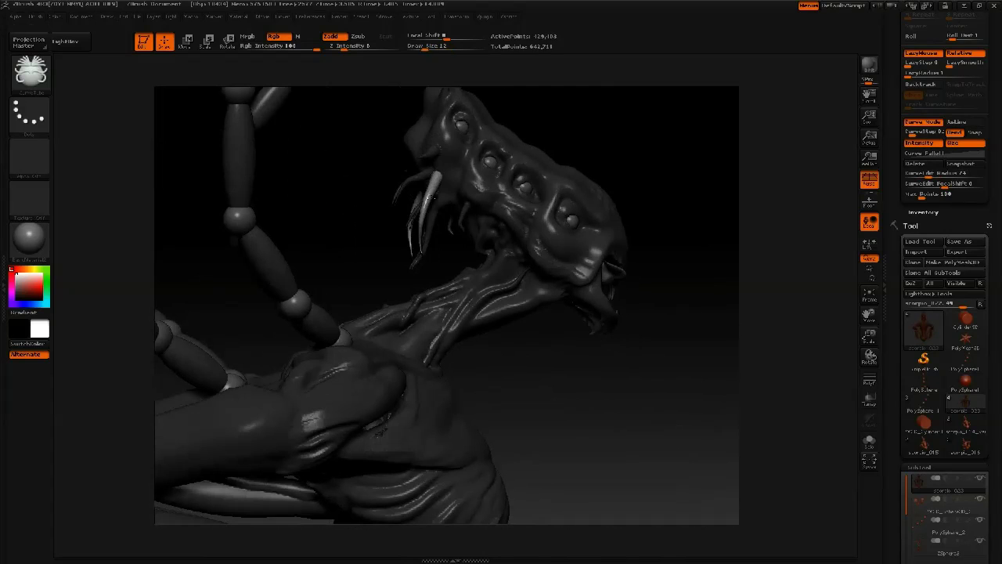
Add thin tendrils behind the jaw and on the back of the skull with draw sizes 8 and 5, undoing the last one
key("space")
left_click_drag(474, 220, 447, 219)
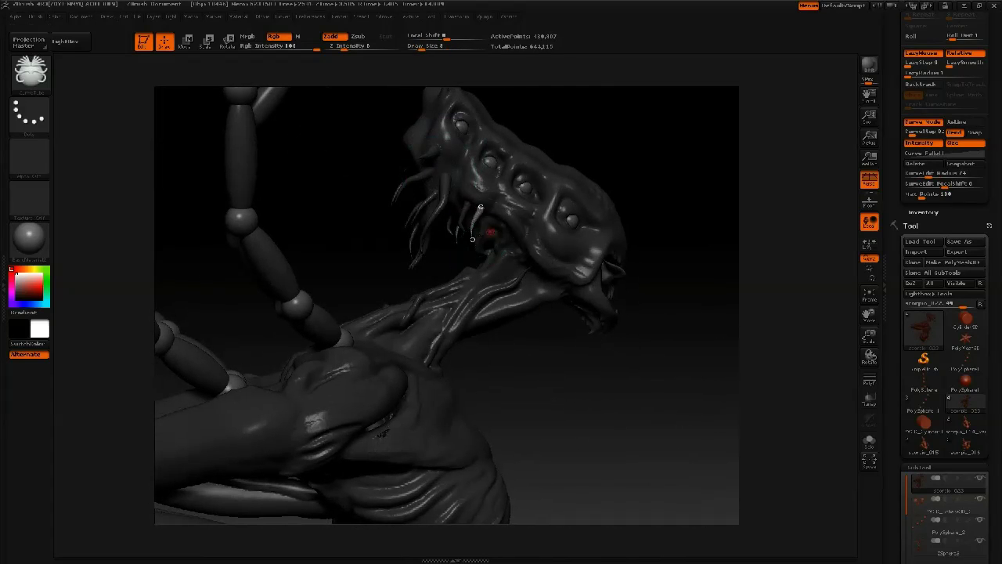
right_click_drag(491, 228, 484, 225)
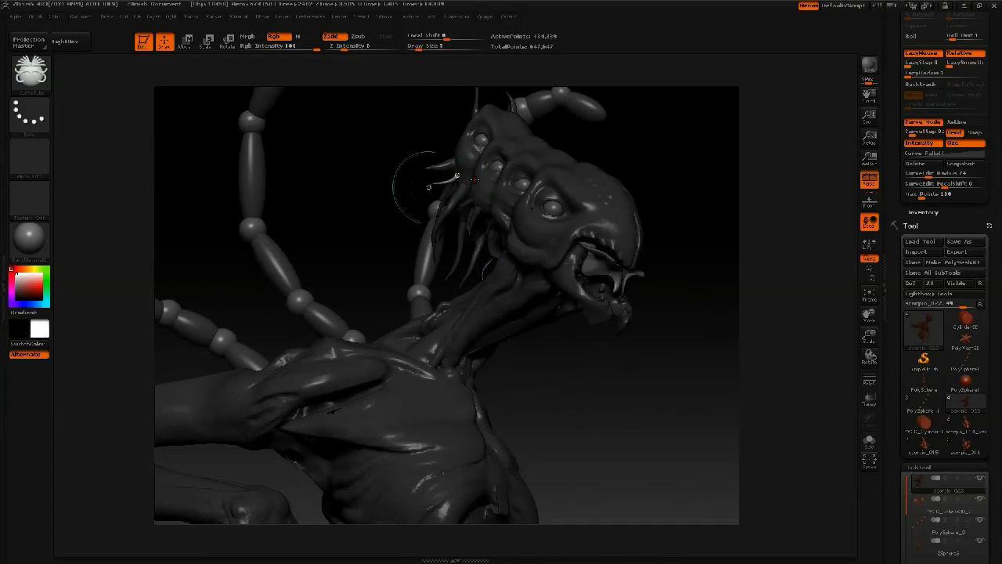
left_click_drag(383, 244, 432, 223)
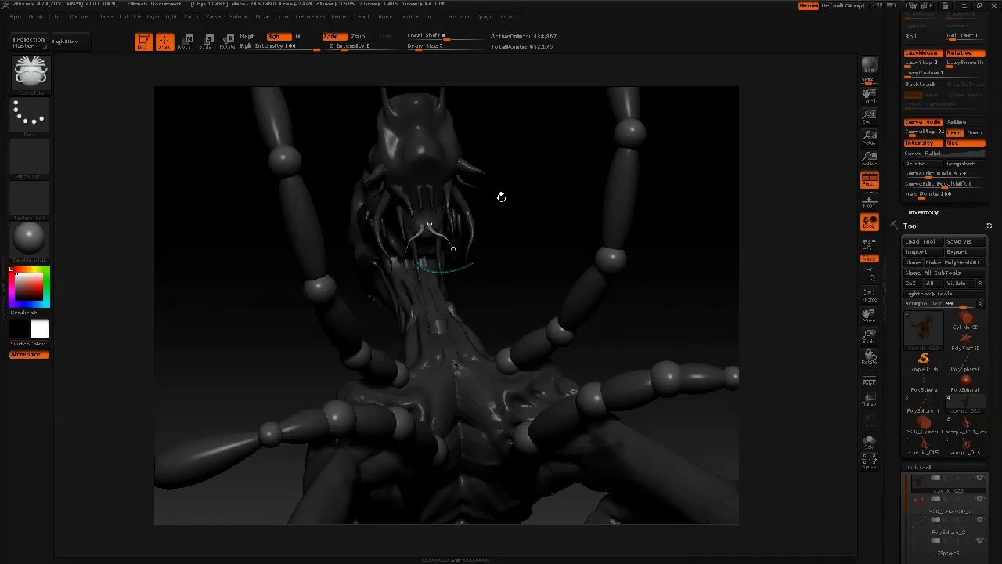
left_click_drag(502, 196, 431, 218)
key("ctrl+z")
Draw small tendrils beneath the opposite side of the skull at a draw size of about 10
left_click_drag(345, 253, 396, 203)
left_click_drag(495, 186, 526, 188)
key("space")
mouse_move(387, 233)
left_mouse_down()
mouse_move(355, 231)
mouse_move(389, 259)
left_mouse_up()
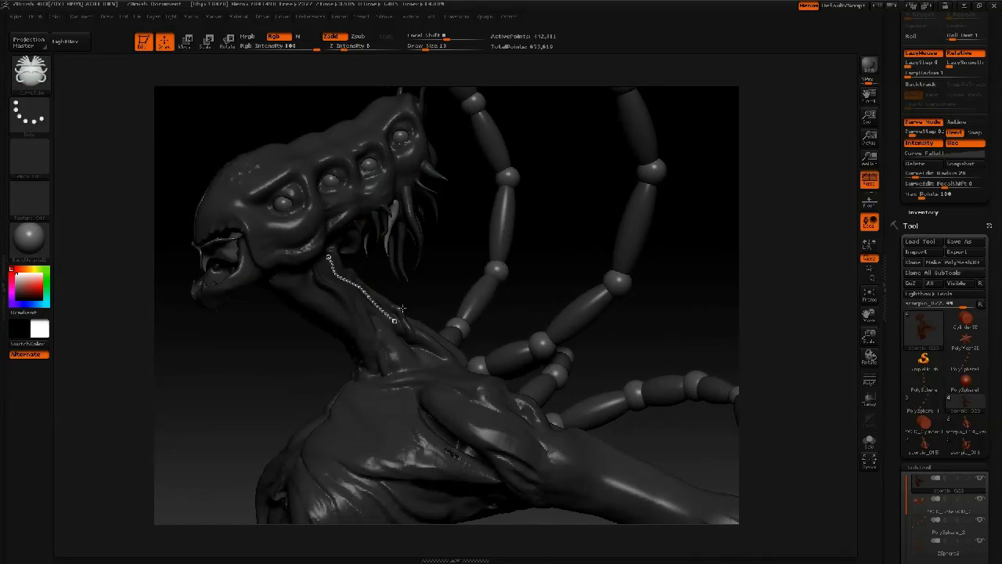
Hide the ZSphere limbs subtool to leave the back of the head unobstructed
mouse_move(468, 215)
left_mouse_down()
mouse_move(475, 226)
mouse_move(493, 206)
mouse_move(406, 269)
mouse_move(457, 287)
mouse_move(454, 360)
mouse_move(432, 299)
mouse_move(465, 324)
left_mouse_up()
left_click_drag(987, 352, 988, 306)
left_click(980, 494)
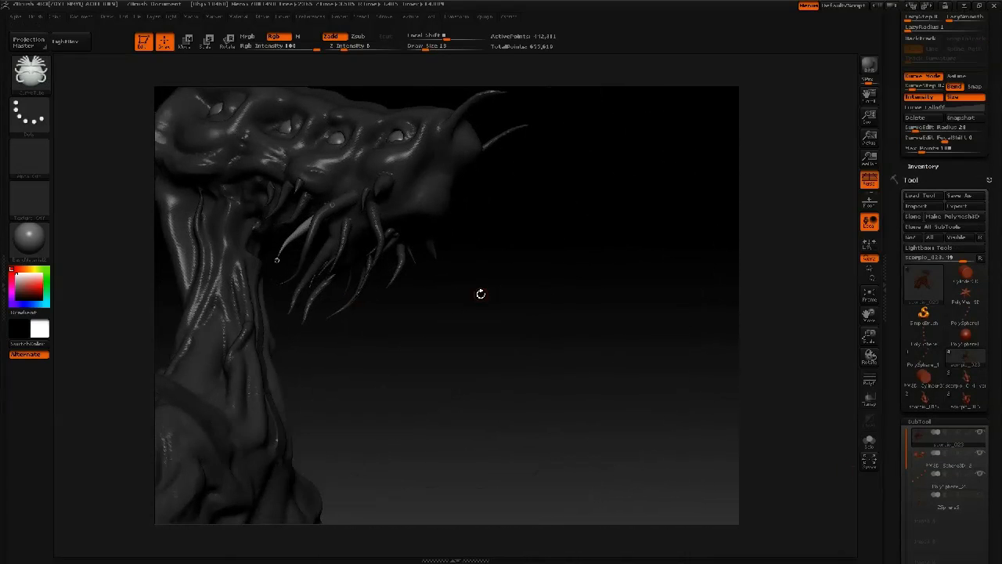
Draw curved tendrils under the rear of the skull, undo a misplaced one and raise the draw size to 63
left_click_drag(481, 293, 400, 231)
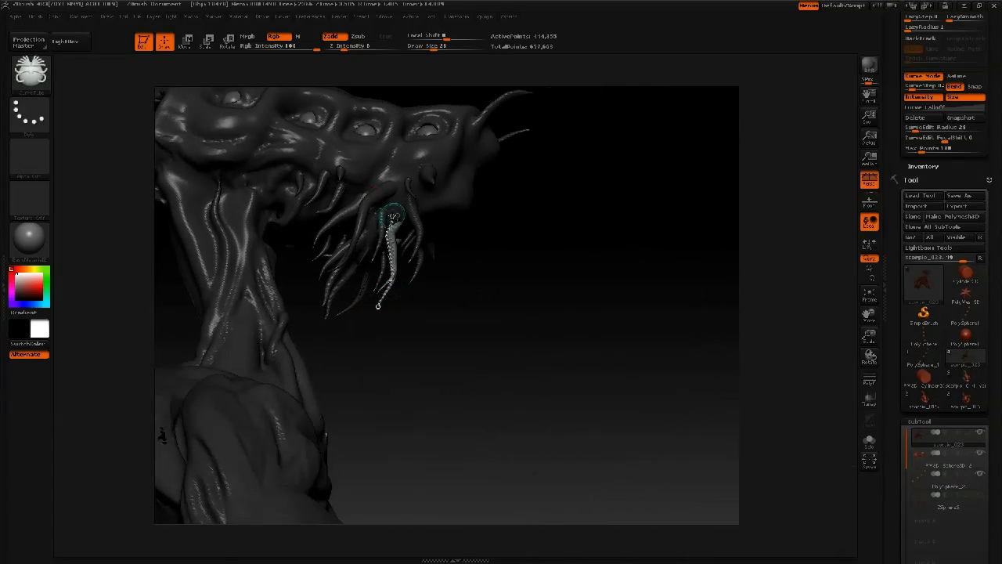
left_click_drag(469, 235, 378, 208)
mouse_move(469, 258)
left_mouse_down()
mouse_move(414, 231)
mouse_move(413, 261)
mouse_move(376, 264)
left_mouse_up()
key("ctrl+z")
key("space")
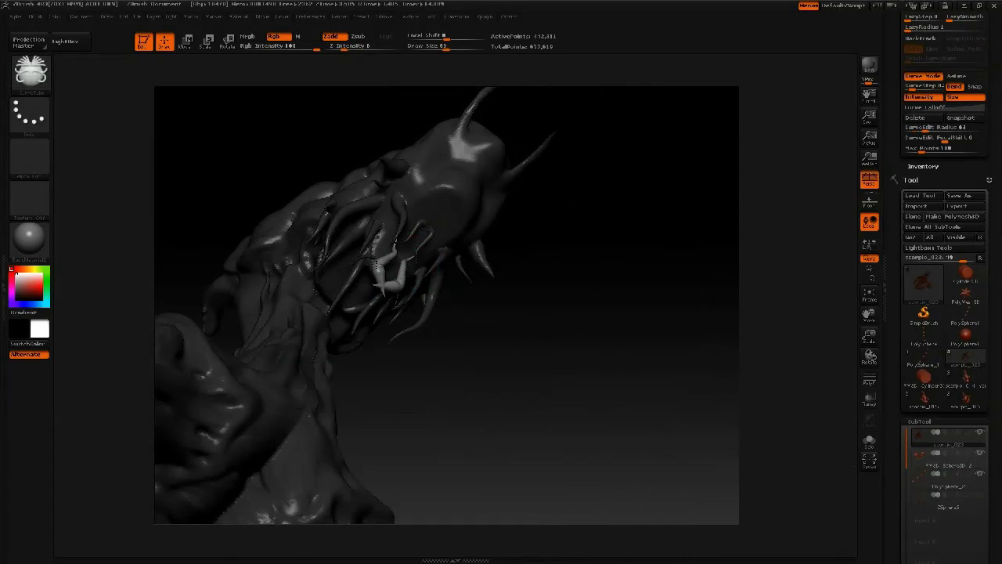
left_click_drag(394, 231, 392, 233)
left_click_drag(391, 233, 377, 294)
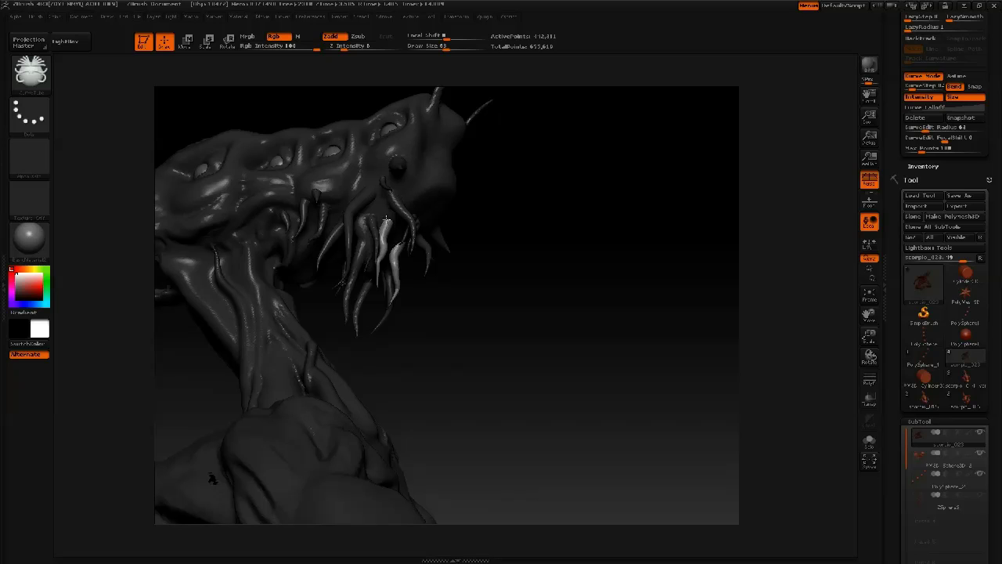
Fill the gaps under the back of the head with long, thick tendrils
mouse_move(382, 220)
left_mouse_down()
mouse_move(470, 329)
mouse_move(532, 313)
left_mouse_up()
left_click_drag(387, 212, 355, 292)
mouse_move(347, 146)
left_mouse_down()
mouse_move(303, 200)
mouse_move(302, 165)
mouse_move(376, 180)
mouse_move(423, 157)
left_mouse_up()
mouse_move(268, 243)
left_mouse_down()
mouse_move(324, 261)
mouse_move(274, 306)
left_mouse_up()
Remesh the head to merge the tendrils and smooth the surface where they join the skull
left_click_drag(274, 307, 295, 266, "ctrl")
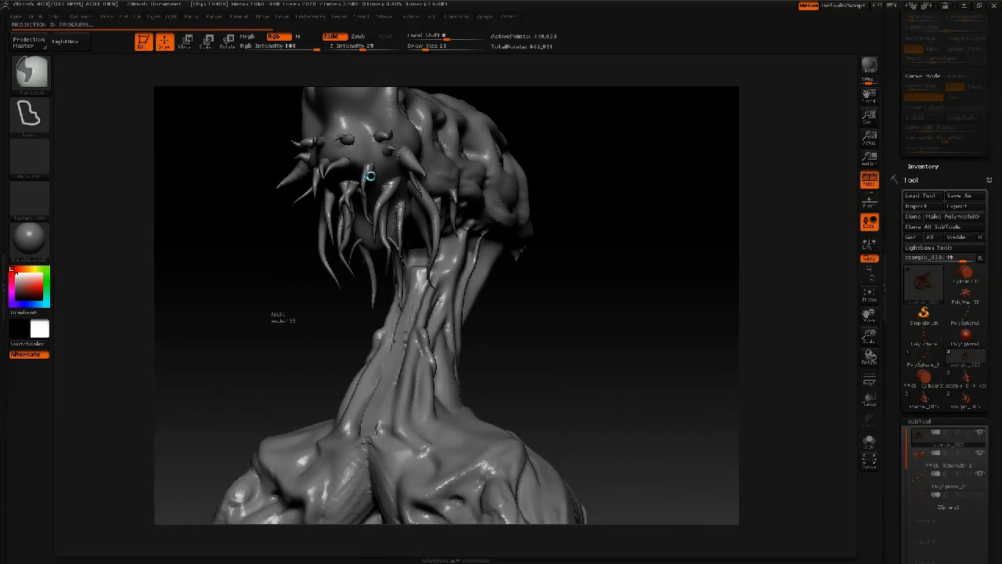
mouse_move(374, 180)
left_mouse_down()
mouse_move(436, 192)
mouse_move(470, 227)
left_mouse_up()
left_click_drag(332, 141, 344, 148, "shift")
Reduce the brush size and draw finer tendrils around the back of the skull
left_click_drag(457, 48, 427, 48)
mouse_move(403, 118)
left_mouse_down()
mouse_move(420, 109)
mouse_move(438, 117)
left_mouse_up()
left_click_drag(361, 143, 432, 135)
mouse_move(509, 168)
left_mouse_down()
mouse_move(443, 186)
mouse_move(443, 160)
left_mouse_up()
mouse_move(396, 133)
left_mouse_down()
mouse_move(379, 157)
mouse_move(396, 133)
mouse_move(407, 137)
mouse_move(355, 149)
left_mouse_up()
Add tendrils of varying thickness to the rear of the head, finishing with thin ones at draw size 4
key("space")
left_click(356, 152)
key("space")
left_click(376, 146)
key("space")
left_click(338, 158)
mouse_move(373, 104)
right_mouse_down()
mouse_move(326, 143)
mouse_move(288, 226)
mouse_move(336, 152)
right_mouse_up()
right_click_drag(263, 197, 343, 160, "ctrl")
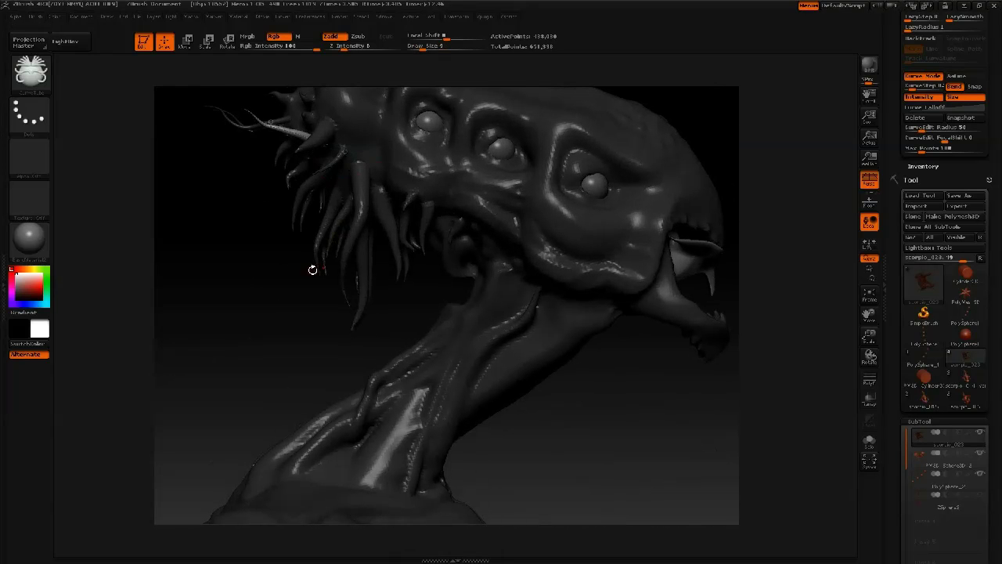
Enable curve snapping, enlarge the brush and draw tendrils that follow the surface at the rear side of the skull
key("space")
left_click(354, 163)
left_click(30, 72)
left_click(974, 86)
right_click_drag(317, 316, 359, 174)
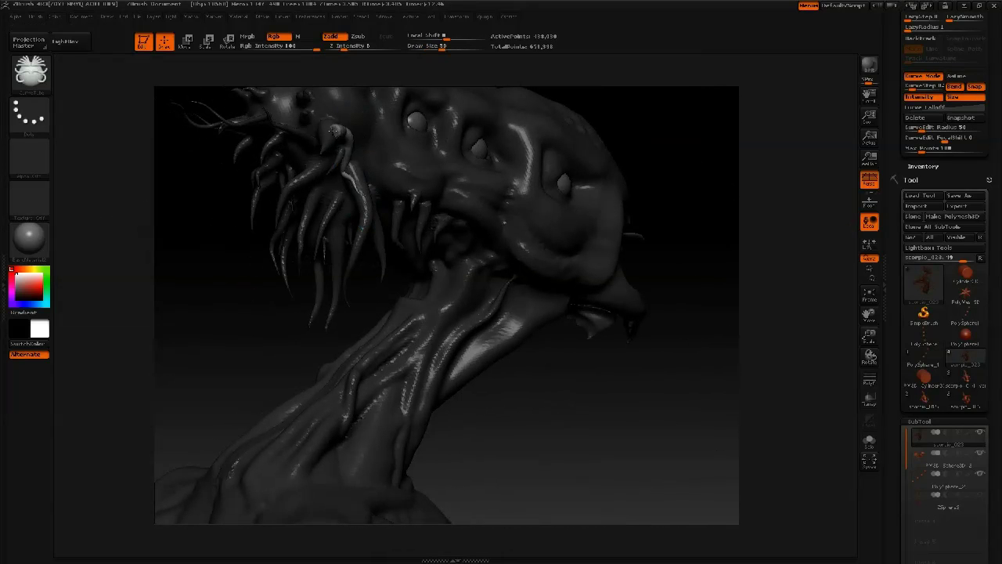
key("space")
left_click(358, 130)
left_click(382, 166)
mouse_move(315, 242)
right_mouse_down()
mouse_move(319, 315)
mouse_move(332, 311)
right_mouse_up()
mouse_move(288, 202)
left_mouse_down()
mouse_move(283, 246)
mouse_move(300, 288)
left_mouse_up()
left_click_drag(324, 177, 337, 260)
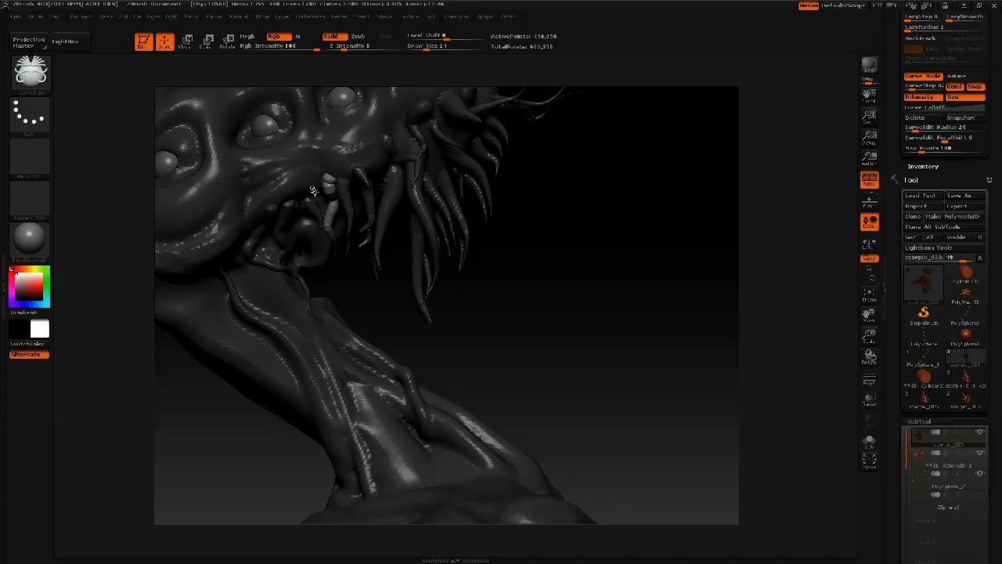
Draw short snapped strands over the recess behind the jaw with a draw size of 14
left_click_drag(313, 191, 349, 287)
left_click_drag(335, 163, 346, 196)
mouse_move(382, 183)
left_mouse_down()
mouse_move(399, 286)
mouse_move(499, 273)
mouse_move(415, 293)
left_mouse_up()
mouse_move(526, 284)
left_mouse_down()
mouse_move(488, 311)
mouse_move(489, 328)
left_mouse_up()
left_click_drag(420, 313, 434, 309)
left_click_drag(522, 265, 470, 340)
left_click_drag(482, 205, 527, 232)
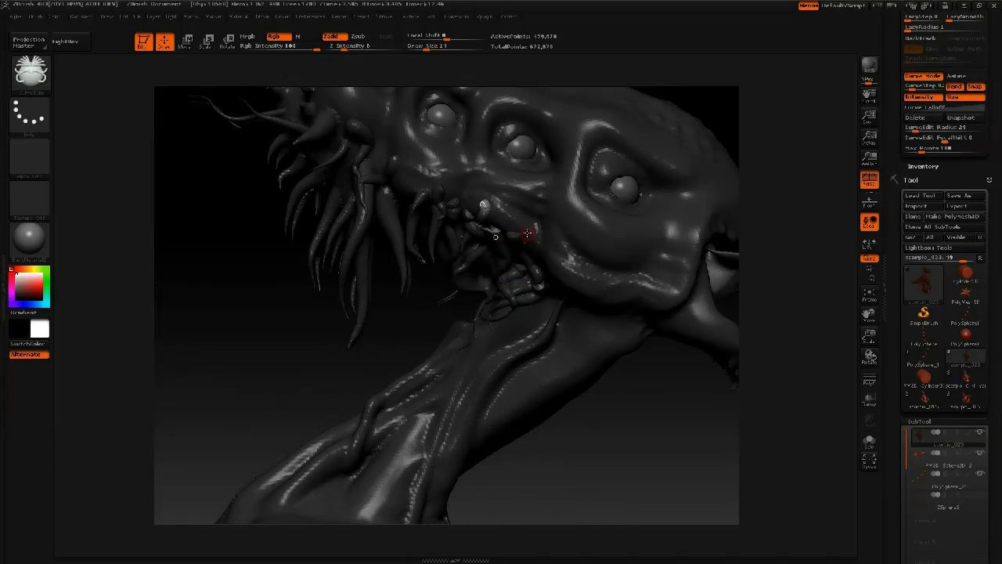
Turn off curve snapping, enlarge the brush to 29 and draw free tendrils projecting from the back of the skull
right_click_drag(386, 282, 386, 191)
mouse_move(317, 202)
right_mouse_down()
mouse_move(253, 246)
mouse_move(315, 297)
mouse_move(318, 205)
right_mouse_up()
left_click(975, 86)
key("bracketright")
right_click_drag(283, 101, 328, 110)
left_click_drag(416, 231, 368, 227)
right_click_drag(329, 235, 313, 195)
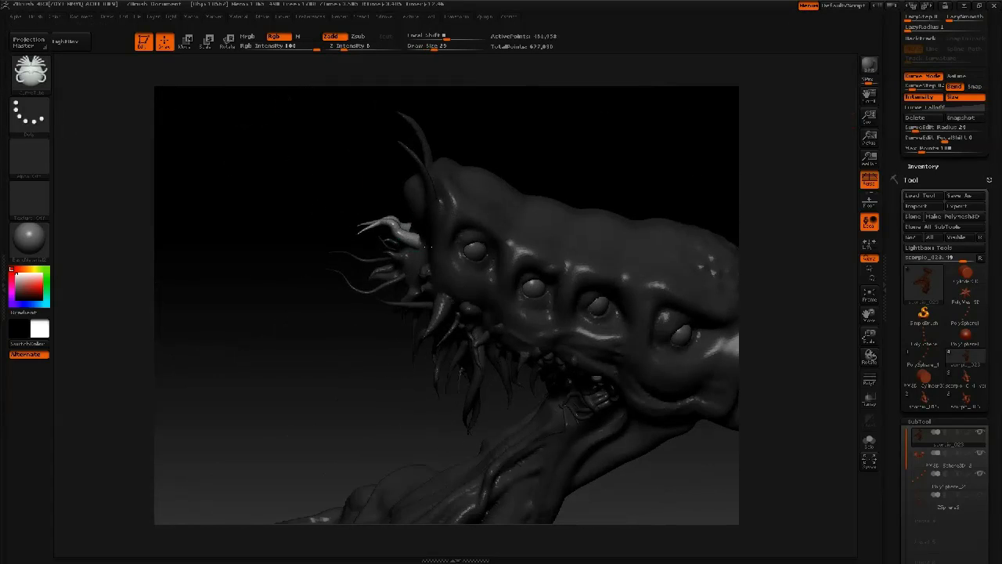
right_click_drag(428, 247, 367, 223)
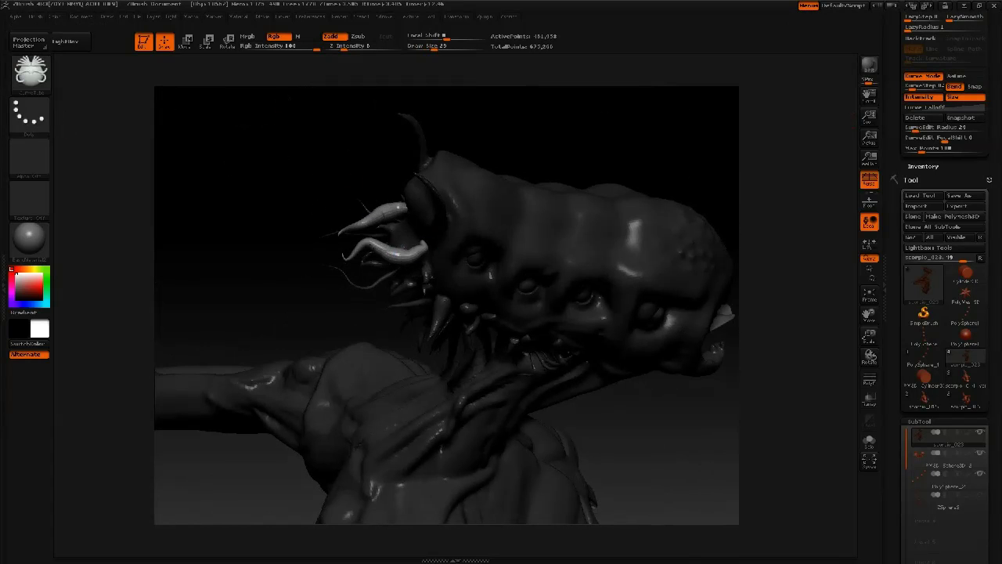
Undo the last tendril and draw further horn-like tendrils around the upper rear of the head, varying the brush size
mouse_move(341, 249)
right_mouse_down()
mouse_move(410, 212)
mouse_move(357, 196)
mouse_move(498, 188)
mouse_move(405, 176)
mouse_move(402, 199)
mouse_move(474, 176)
right_mouse_up()
key("ctrl+z")
key("bracketleft")
left_click_drag(406, 215, 491, 199)
right_click_drag(524, 219, 388, 269)
key("space")
mouse_move(436, 214)
left_mouse_down()
mouse_move(460, 213)
mouse_move(438, 216)
left_mouse_up()
left_click(459, 196)
left_click(409, 204)
key("space")
left_click(466, 192)
mouse_move(405, 210)
right_mouse_down()
mouse_move(543, 177)
mouse_move(429, 217)
right_mouse_up()
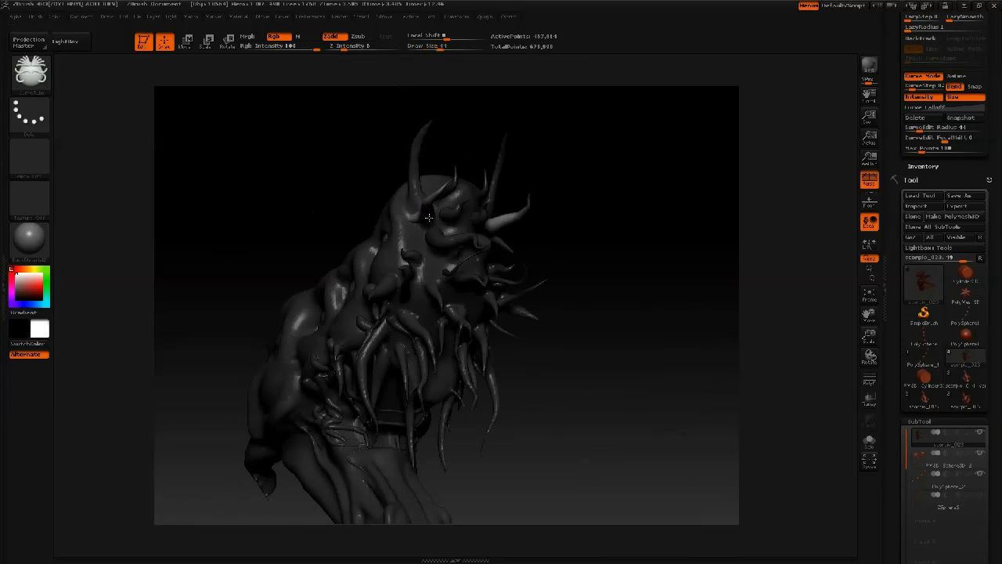
Remesh the head to merge the newly added tendrils into the skull
mouse_move(545, 268)
right_mouse_down()
mouse_move(266, 173)
mouse_move(369, 126)
right_mouse_up()
left_click_drag(242, 274, 227, 290, "ctrl")
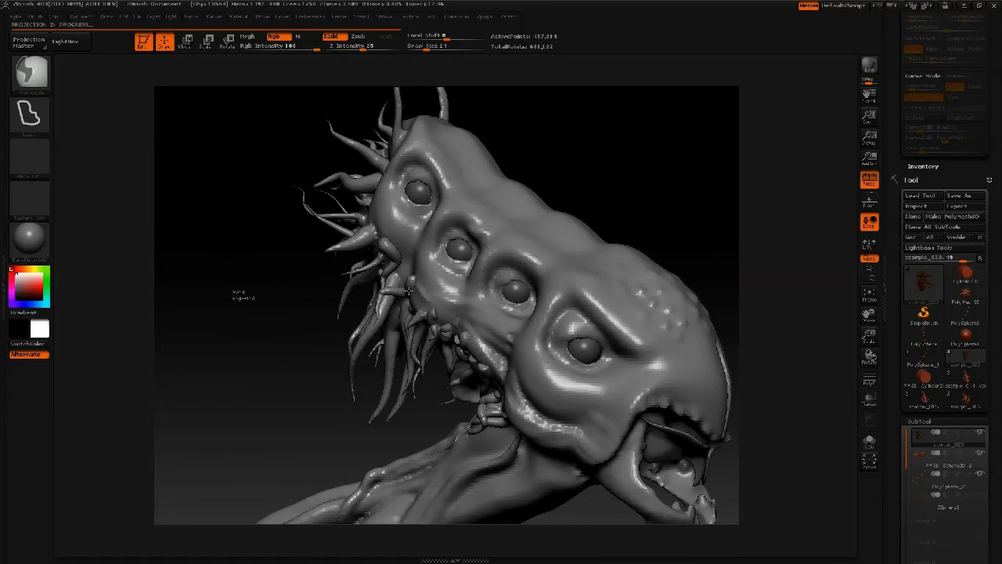
Smooth the tendril bases along the rear side of the skull
key("space")
left_click(393, 237)
left_click_drag(389, 245, 391, 262, "shift")
mouse_move(274, 222)
left_mouse_down()
mouse_move(281, 249)
mouse_move(321, 254)
left_mouse_up()
left_click_drag(375, 310, 350, 284, "shift")
Adjust the head's shape with the Move brush and set its draw size to 42
mouse_move(260, 248)
left_mouse_down()
mouse_move(552, 267)
mouse_move(567, 285)
left_mouse_up()
left_click_drag(344, 246, 294, 438, "alt")
left_click_drag(309, 132, 304, 140)
left_click_drag(319, 99, 313, 105)
key("space")
mouse_move(368, 254)
left_mouse_down()
mouse_move(348, 255)
mouse_move(340, 270)
mouse_move(391, 258)
mouse_move(477, 196)
left_mouse_up()
Try to draw strands from the neck toward the tendrils with the CurveMultiTube brush and undo the strokes
key("b")
key("c")
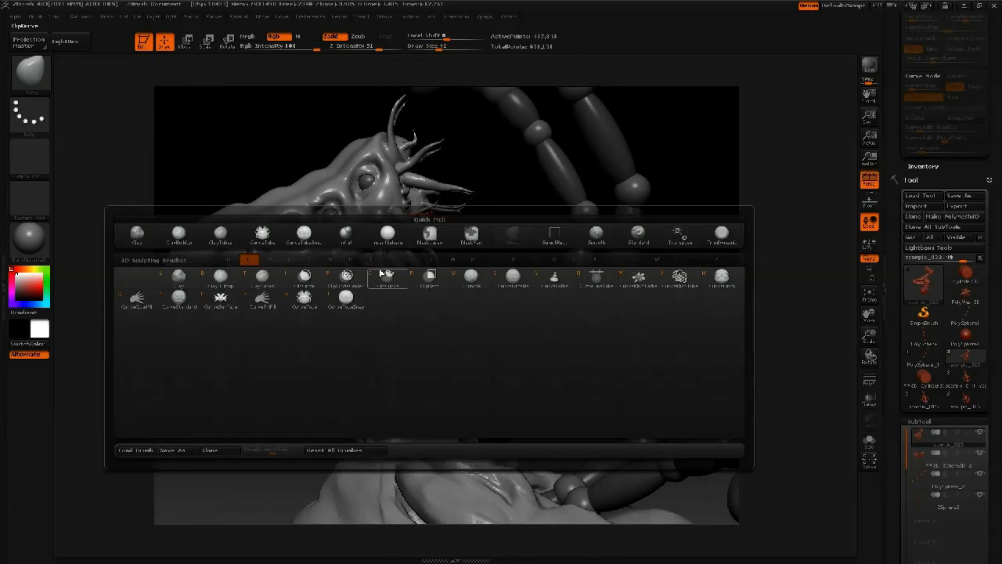
left_click(679, 277)
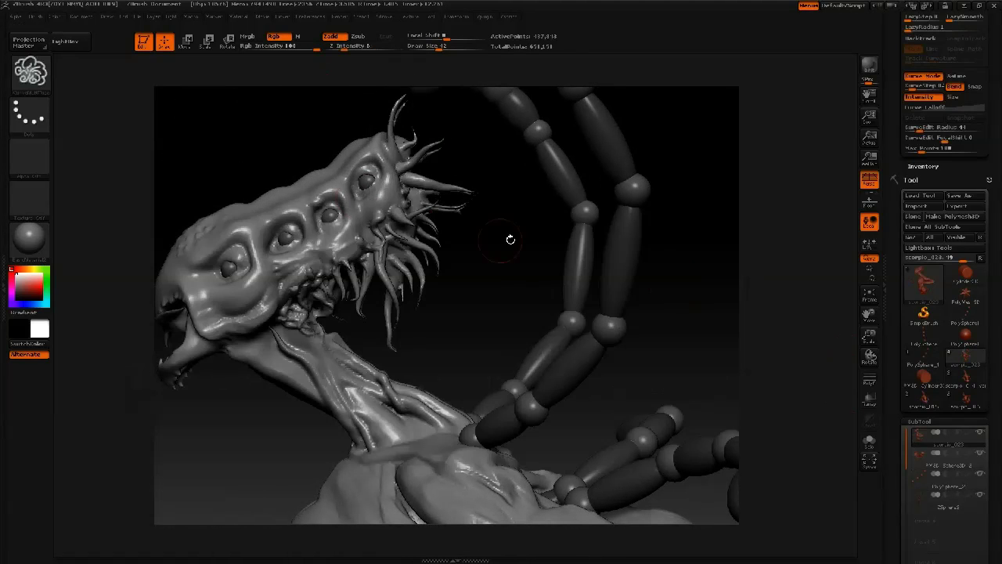
left_click_drag(389, 194, 488, 252)
left_click_drag(461, 243, 423, 233, "shift")
left_click_drag(493, 251, 513, 270, "ctrl")
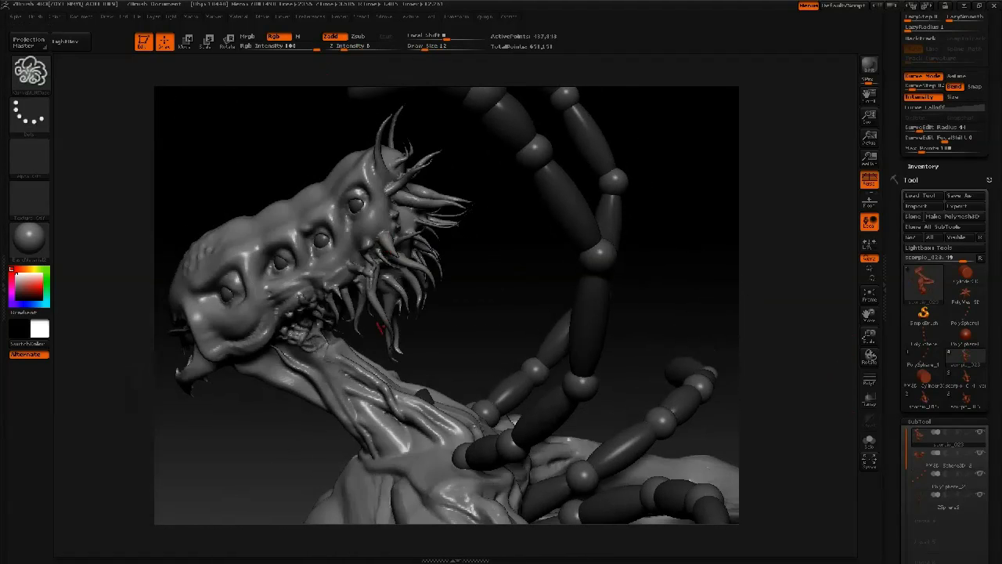
left_click_drag(384, 384, 457, 311)
left_click_drag(383, 394, 452, 366)
key("ctrl+z")
key("ctrl+z")
mouse_move(407, 401)
left_mouse_down()
mouse_move(449, 365)
mouse_move(425, 346)
mouse_move(469, 333)
left_mouse_up()
left_click_drag(469, 333, 516, 317)
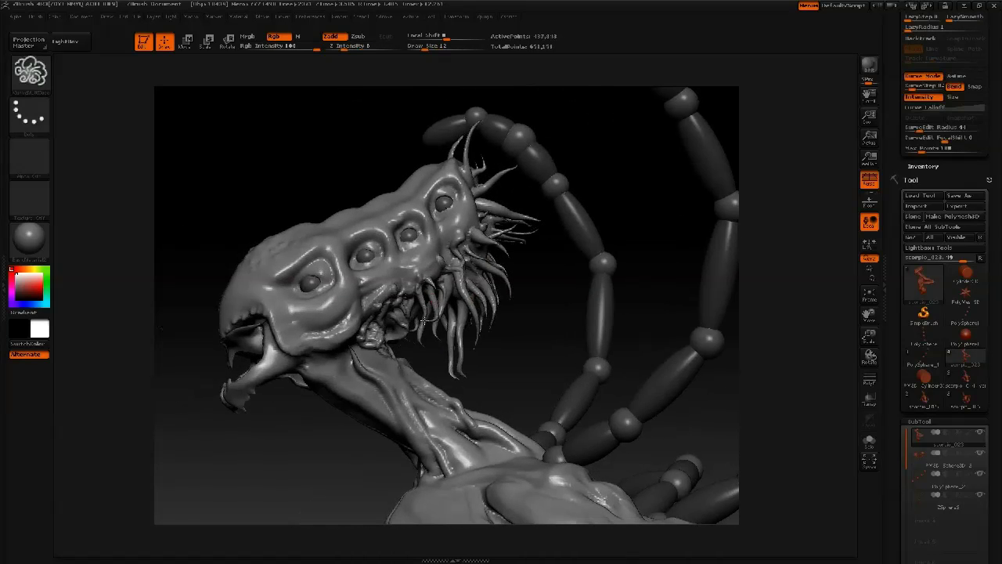
Draw raised vein-like ridges down the side of the neck with the CurveStandard brush at draw size 44
key("b")
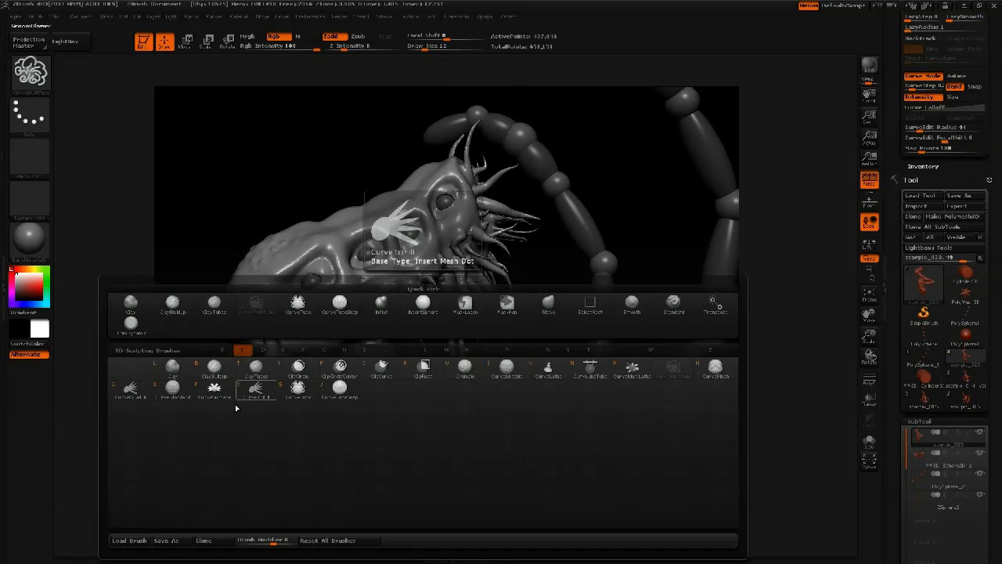
left_click(237, 391)
left_click_drag(371, 388, 440, 325, "alt")
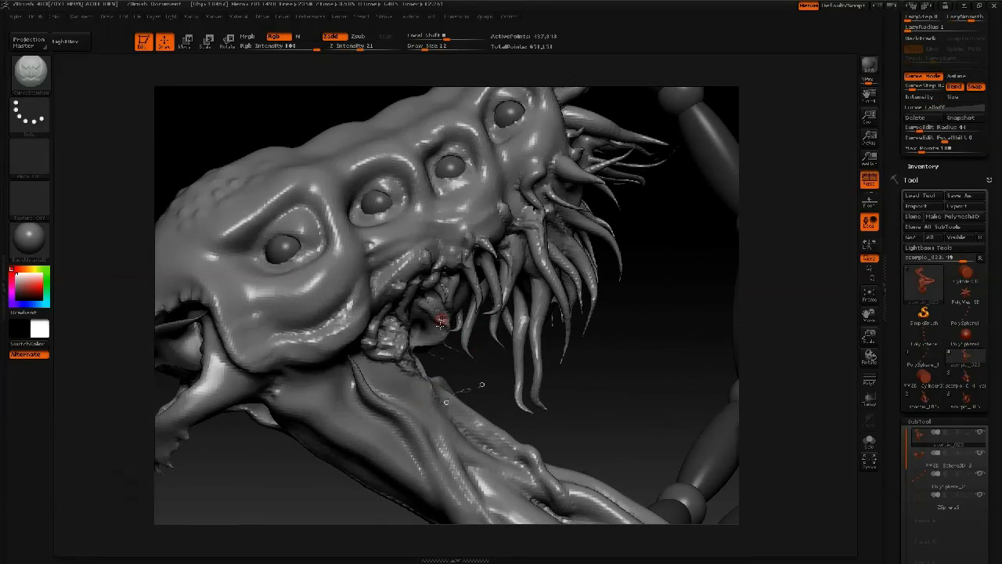
key("space")
mouse_move(618, 364)
left_mouse_down()
mouse_move(635, 363)
mouse_move(614, 346)
left_mouse_up()
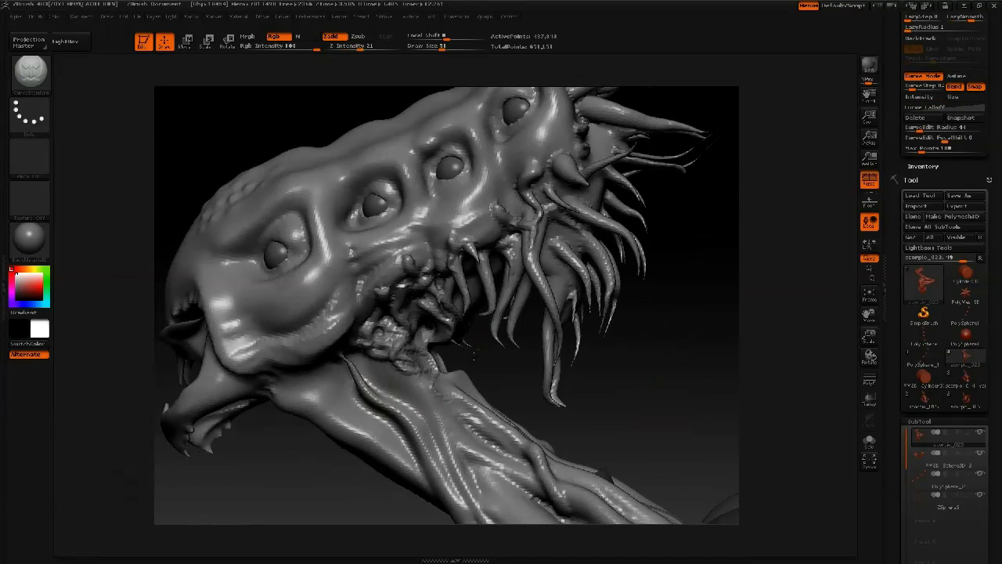
key("space")
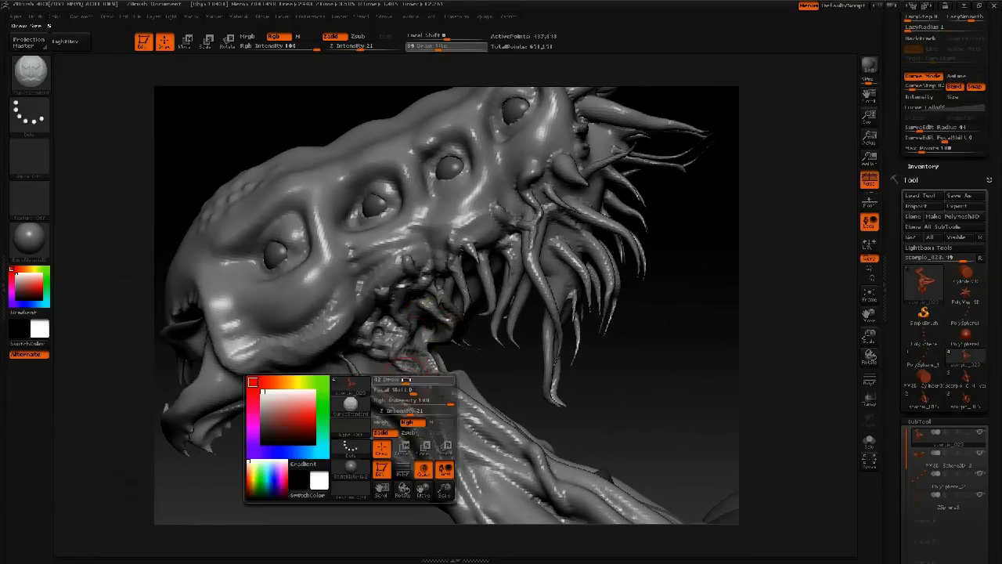
left_click_drag(365, 358, 531, 485)
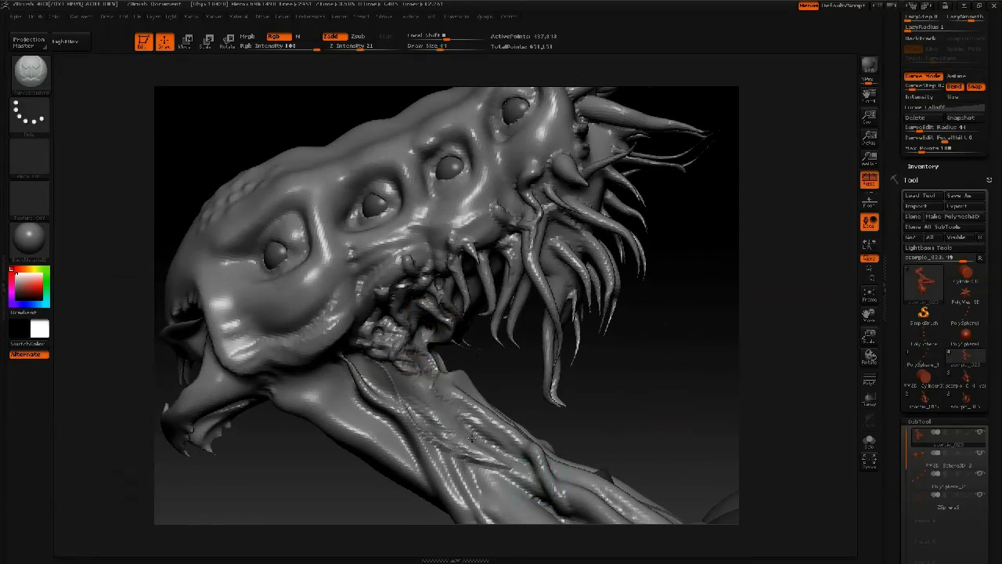
mouse_move(331, 368)
left_mouse_down()
mouse_move(381, 407)
mouse_move(533, 479)
left_mouse_up()
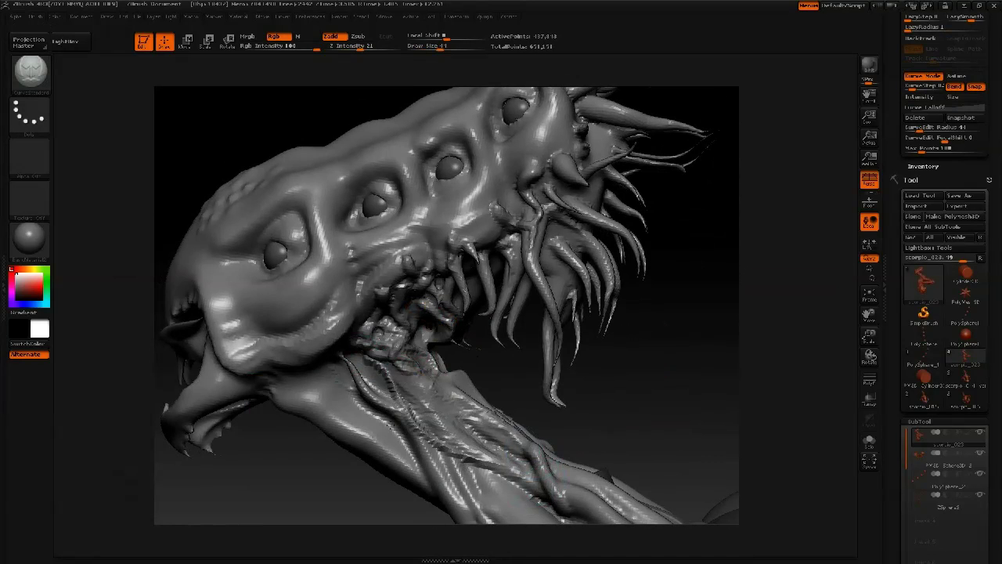
mouse_move(528, 400)
left_mouse_down()
mouse_move(436, 328)
mouse_move(522, 353)
mouse_move(471, 345)
left_mouse_up()
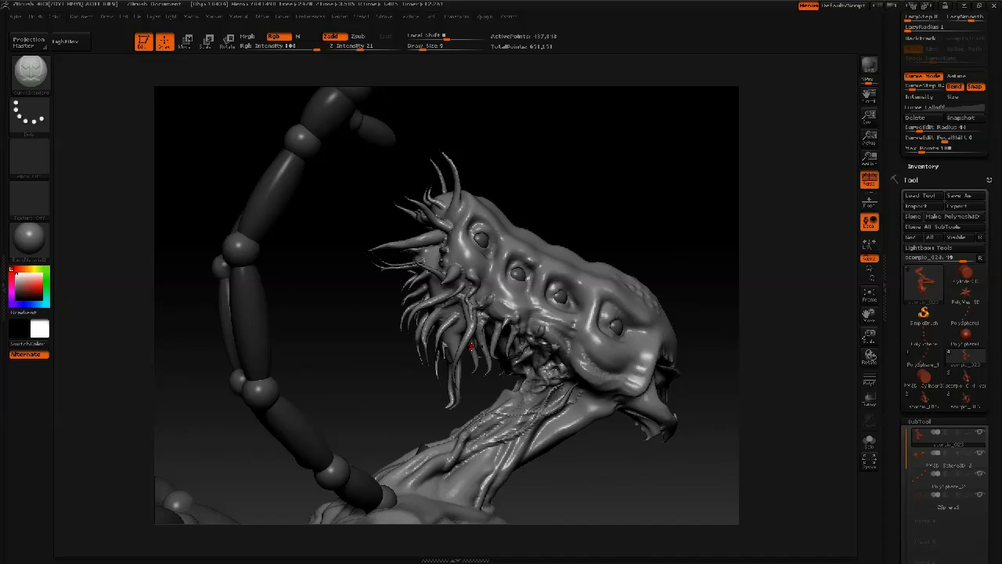
Draw more thin tendrils from the rear of the skull with the CurveTube brush and undo the last stroke
key("b")
left_click(412, 371)
left_click_drag(436, 292, 354, 336)
left_click_drag(454, 307, 407, 390)
mouse_move(440, 316)
left_mouse_down()
mouse_move(460, 323)
mouse_move(377, 369)
left_mouse_up()
key("space")
left_click(518, 193)
left_click_drag(436, 256, 382, 236)
key("ctrl+z")
Add hanging tendrils around the rear and underside of the skull on its opposite side
left_click_drag(443, 234, 379, 212)
mouse_move(337, 312)
left_mouse_down()
mouse_move(459, 287)
mouse_move(519, 298)
mouse_move(405, 380)
left_mouse_up()
mouse_move(513, 299)
left_mouse_down()
mouse_move(501, 345)
mouse_move(486, 353)
mouse_move(494, 353)
left_mouse_up()
mouse_move(453, 401)
left_mouse_down()
mouse_move(487, 382)
mouse_move(452, 367)
left_mouse_up()
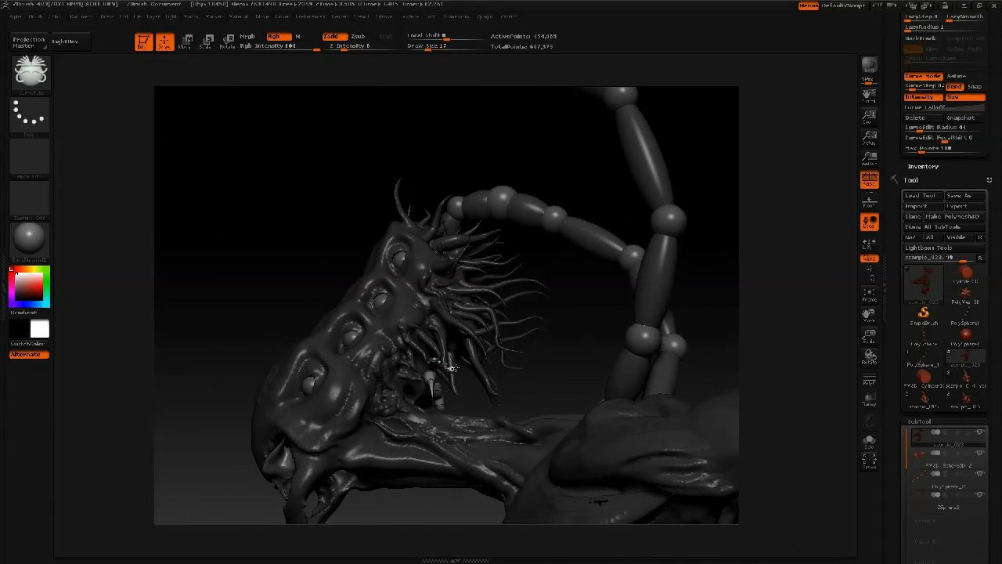
left_click_drag(535, 351, 540, 371)
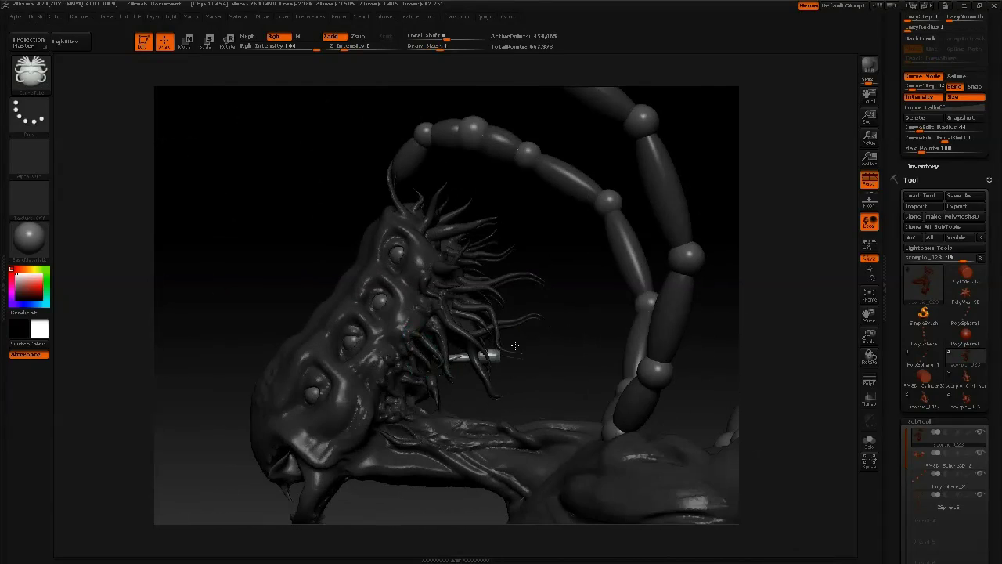
mouse_move(577, 319)
left_mouse_down()
mouse_move(413, 319)
mouse_move(446, 321)
left_mouse_up()
Enlarge the CurveTube brush and draw thicker tendrils among the thin ones behind the skull
key("space")
mouse_move(535, 201)
left_mouse_down()
mouse_move(490, 191)
mouse_move(447, 290)
mouse_move(417, 295)
left_mouse_up()
key("space")
key("space")
key("space")
key("space")
mouse_move(387, 251)
left_mouse_down()
mouse_move(352, 251)
mouse_move(390, 251)
left_mouse_up()
left_click(401, 342)
Fill the back of the skull with more large curved tendrils and remesh the sculpt with DynaMesh
mouse_move(367, 200)
left_mouse_down()
mouse_move(506, 196)
mouse_move(477, 231)
left_mouse_up()
left_click_drag(313, 267, 213, 307)
mouse_move(440, 211)
left_mouse_down()
mouse_move(446, 225)
mouse_move(350, 238)
left_mouse_up()
left_click(287, 280)
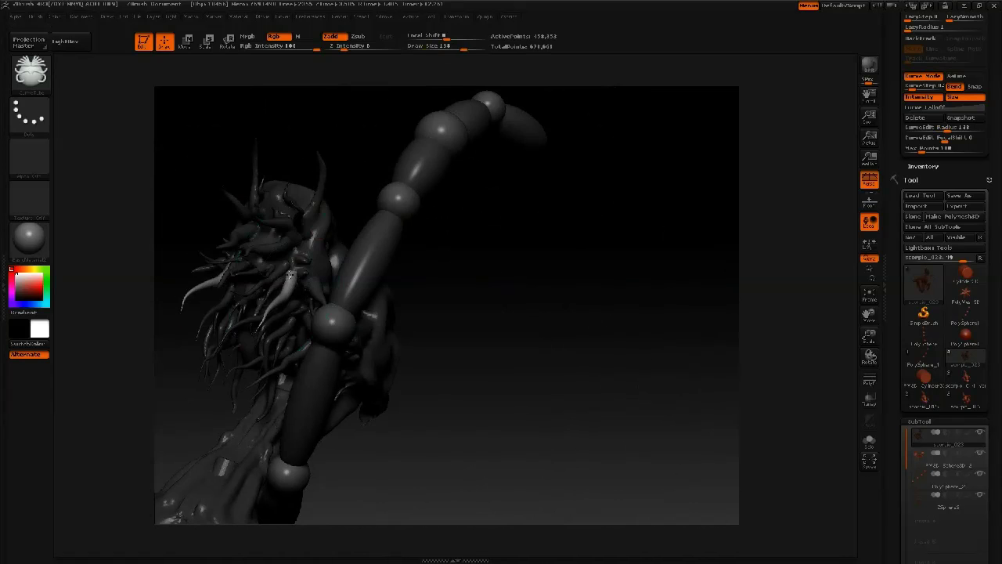
left_click_drag(407, 259, 360, 289)
left_click(290, 278)
left_click_drag(392, 253, 302, 276)
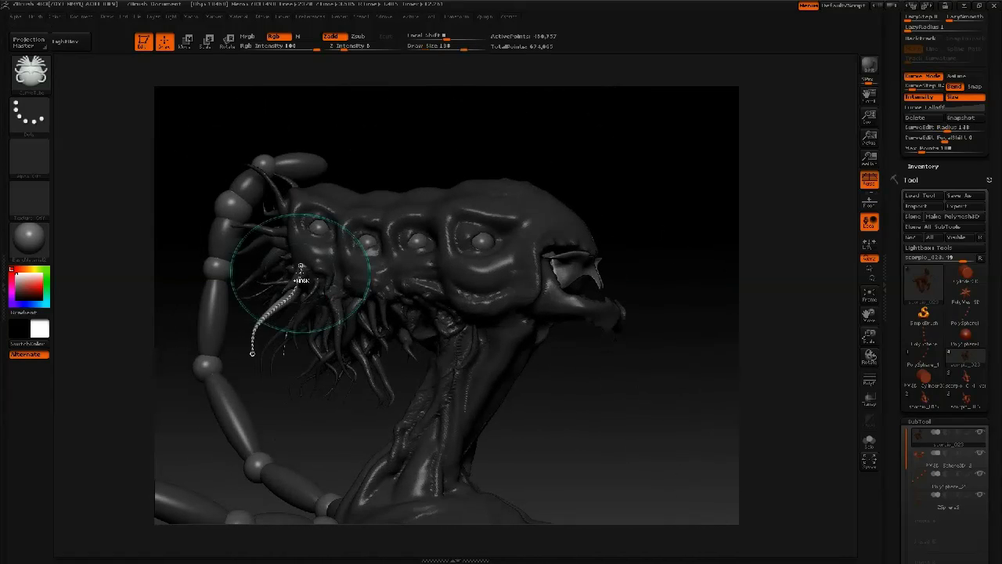
left_click_drag(593, 380, 590, 413, "ctrl")
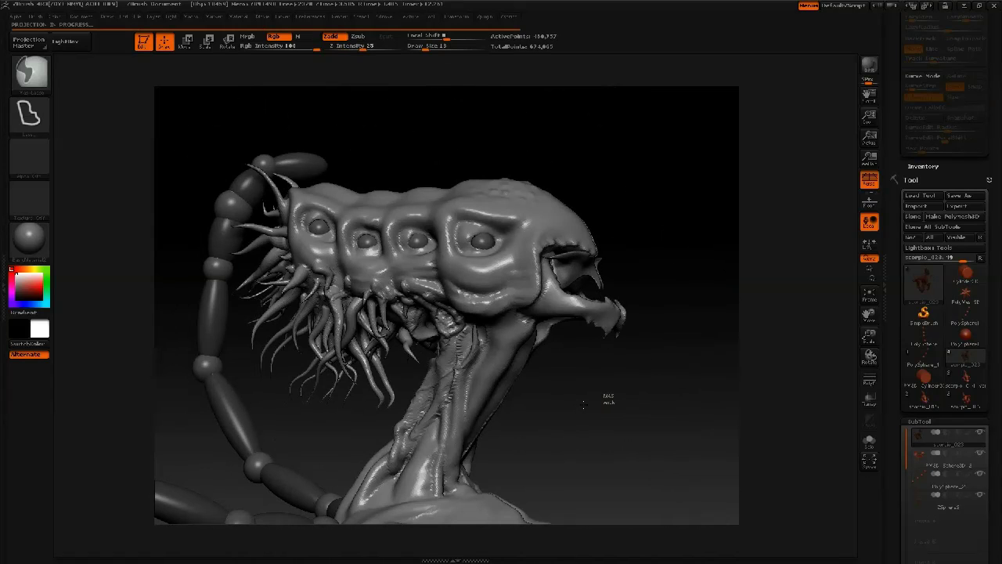
mouse_move(583, 404)
left_mouse_down("alt")
mouse_move(570, 359)
mouse_move(439, 368)
mouse_move(369, 332)
mouse_move(290, 311)
left_mouse_up("alt")
Reshape the shoulders and the sides of the rib cage using a large Move brush
key("b")
key("m")
key("v")
mouse_move(278, 358)
left_mouse_down()
mouse_move(283, 368)
mouse_move(224, 385)
mouse_move(352, 352)
mouse_move(462, 345)
mouse_move(470, 407)
left_mouse_up()
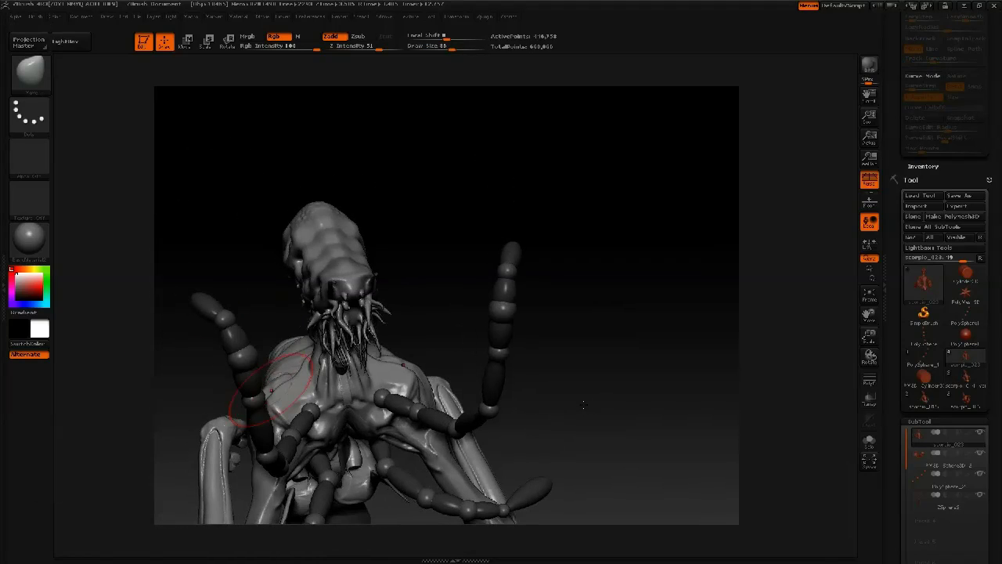
mouse_move(583, 404)
left_mouse_down()
mouse_move(556, 411)
mouse_move(582, 403)
left_mouse_up()
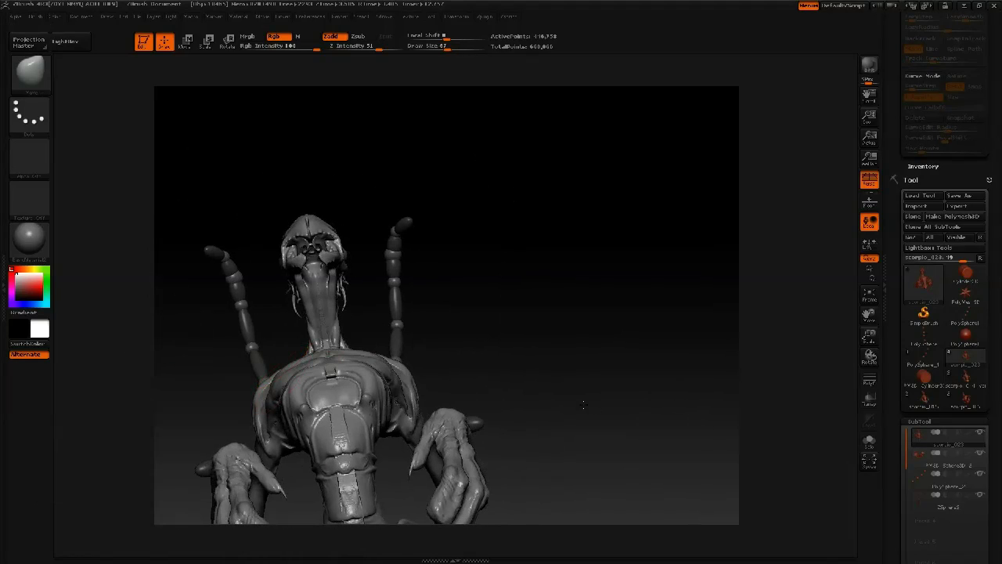
key("space")
mouse_move(275, 428)
left_mouse_down()
mouse_move(286, 428)
mouse_move(282, 416)
left_mouse_up()
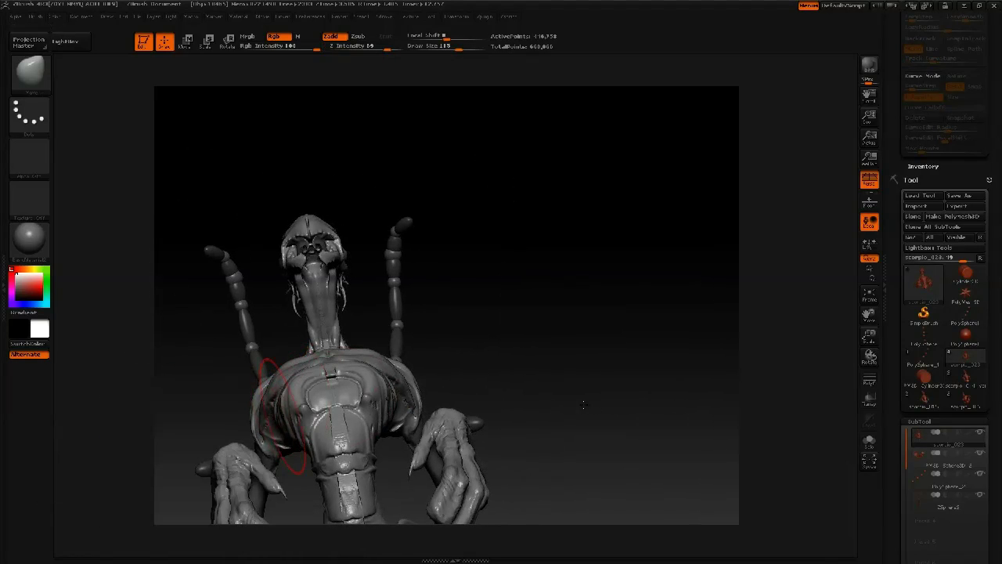
Adjust the upper shoulder contour beside the neck base with a smaller Move brush
mouse_move(583, 404)
left_mouse_down()
mouse_move(564, 407)
mouse_move(583, 405)
left_mouse_up()
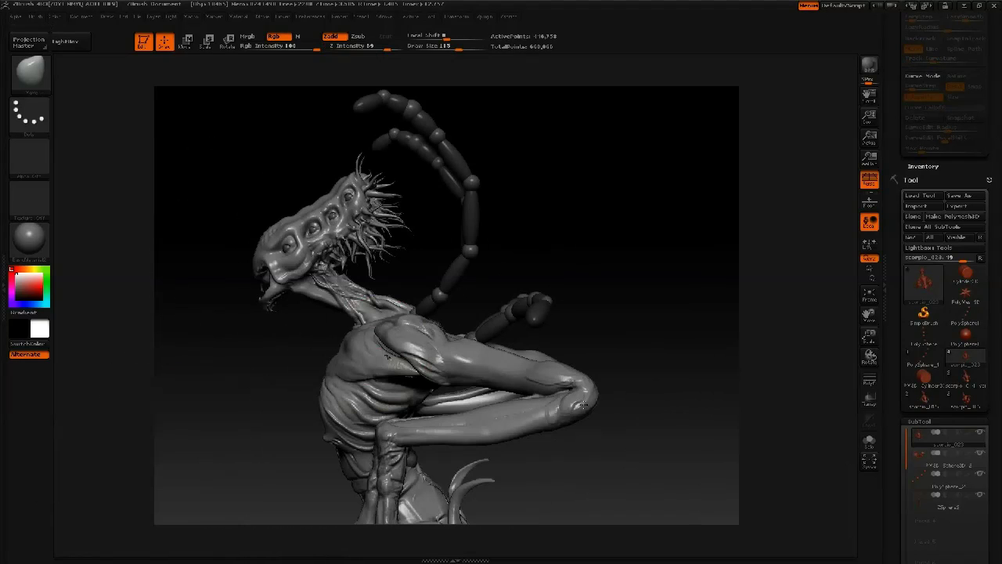
left_click_drag(414, 329, 423, 319)
key("space")
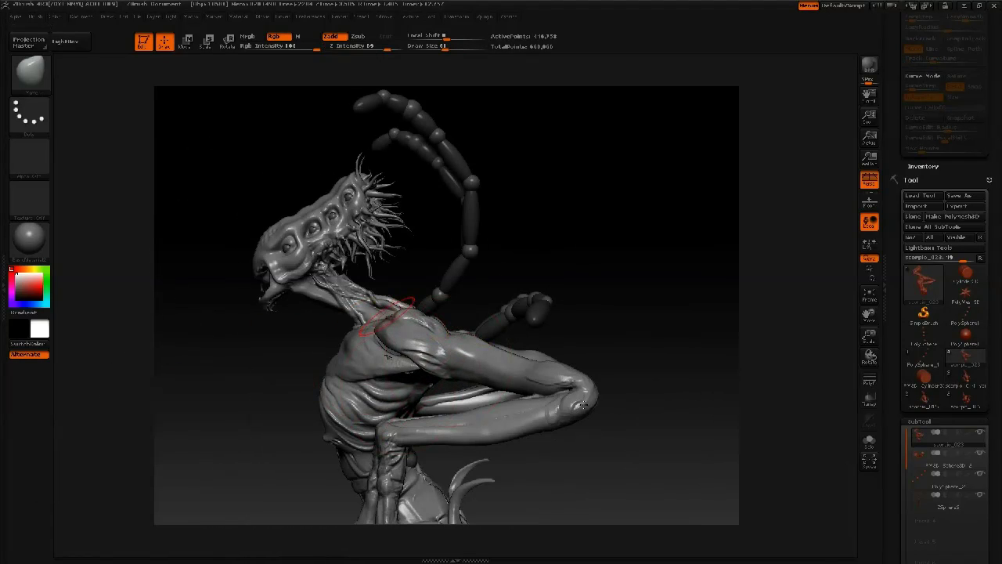
left_click_drag(230, 310, 583, 296)
left_click_drag(582, 404, 583, 404)
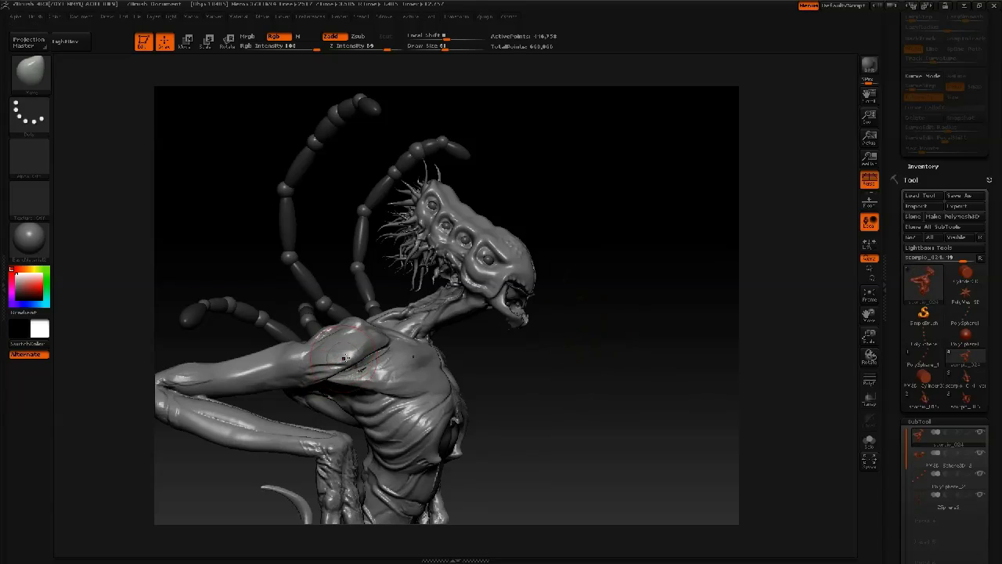
Refine the form of the shoulder and armpit with the Move brush
left_click_drag(243, 464, 291, 454, "alt")
key("space")
left_click_drag(334, 345, 338, 346)
mouse_move(331, 386)
left_mouse_down()
mouse_move(270, 367)
mouse_move(332, 365)
mouse_move(337, 301)
mouse_move(336, 377)
left_mouse_up()
key("space")
mouse_move(332, 426)
left_mouse_down()
mouse_move(340, 372)
mouse_move(329, 374)
left_mouse_up()
key("space")
Build up the shoulder muscle with the ClayTubes brush at Z intensity 64
left_click_drag(337, 374, 365, 432)
mouse_move(351, 296)
left_mouse_down()
mouse_move(349, 305)
mouse_move(394, 292)
left_mouse_up()
key("space")
left_click_drag(337, 323, 324, 323)
right_click_drag(382, 267, 383, 312, "alt")
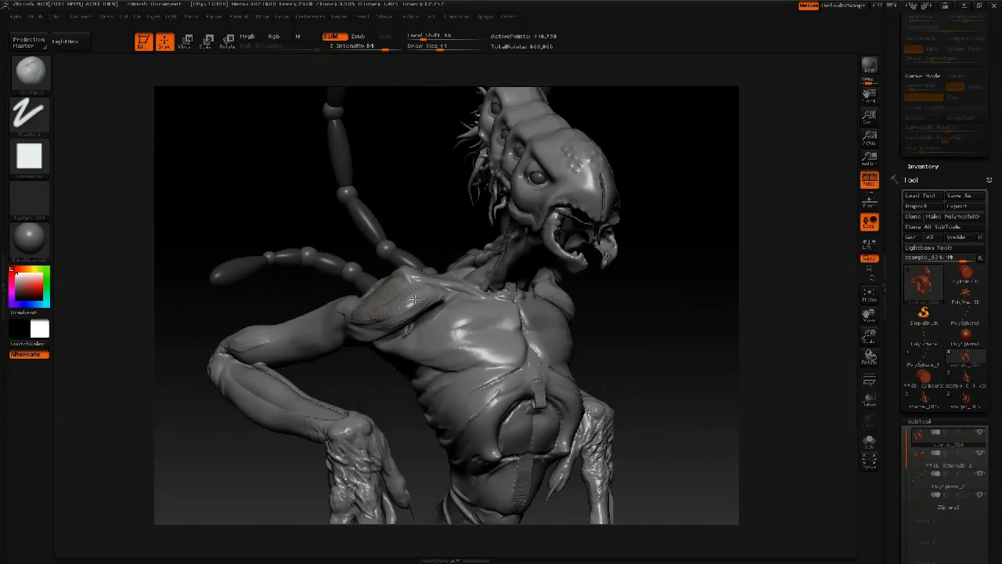
right_click_drag(406, 306, 389, 282)
Draw a tube-shaped muscle across the armpit from the upper arm to the chest with a curve tube brush and remesh
key("b")
left_click(304, 389)
mouse_move(439, 329)
right_mouse_down()
mouse_move(501, 301)
mouse_move(532, 313)
right_mouse_up()
left_click_drag(359, 378, 443, 351)
key("space")
right_click_drag(479, 315, 548, 276)
left_click_drag(550, 275, 580, 294, "ctrl")
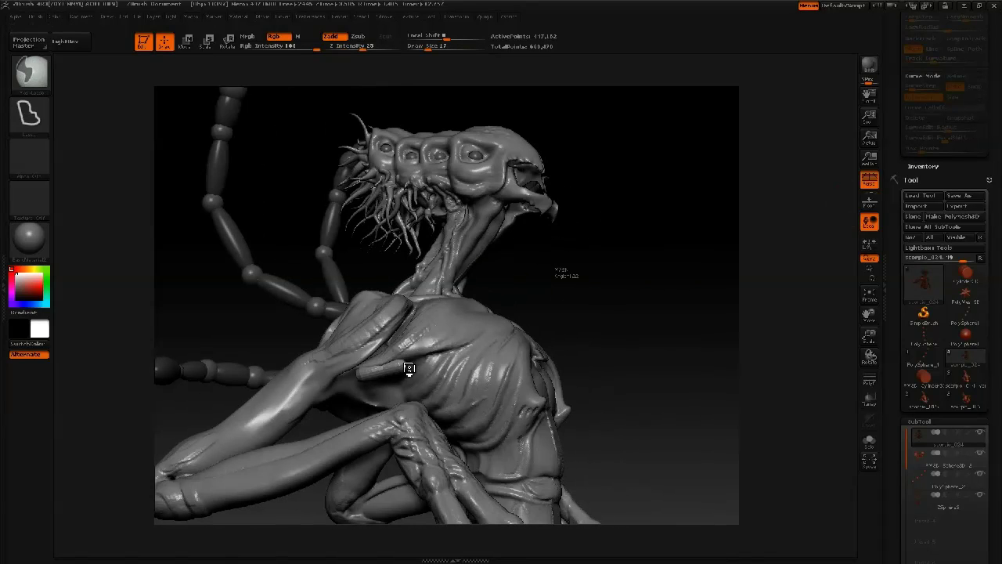
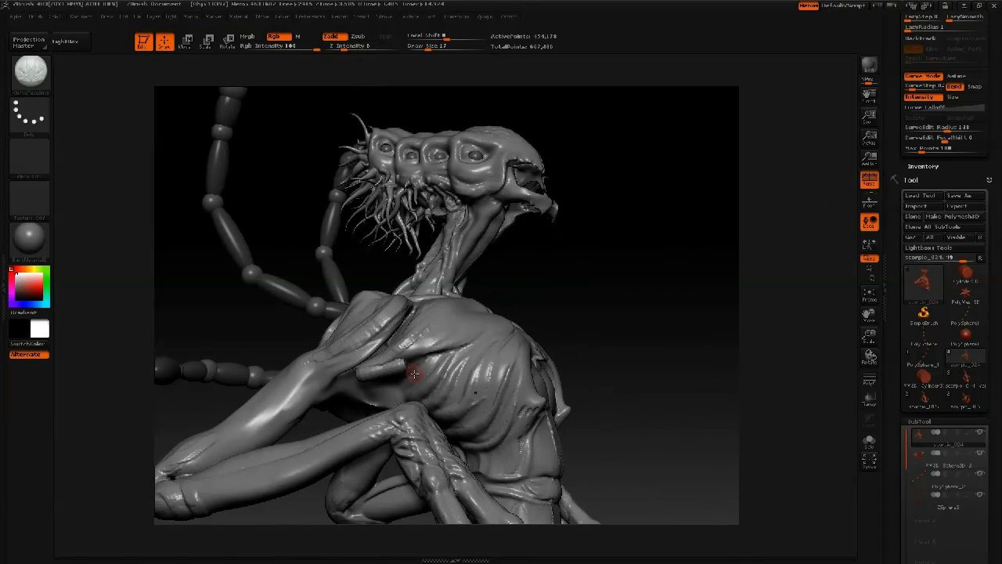
key("shift")
left_click_drag(349, 377, 405, 384, "ctrl")
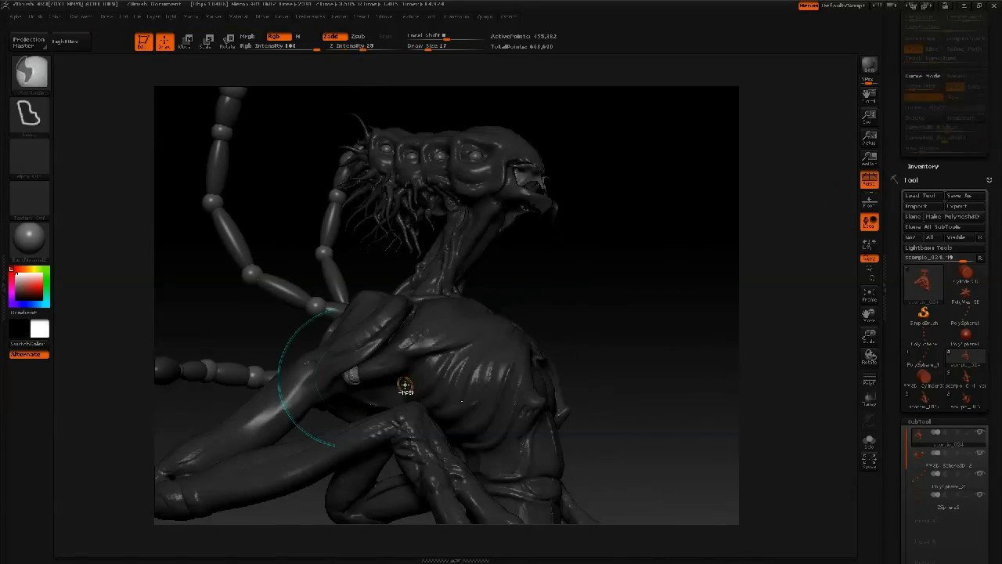
Blend the inserted armpit muscle into the chest and arm with the ClayTubes brush
key("b")
key("c")
key("t")
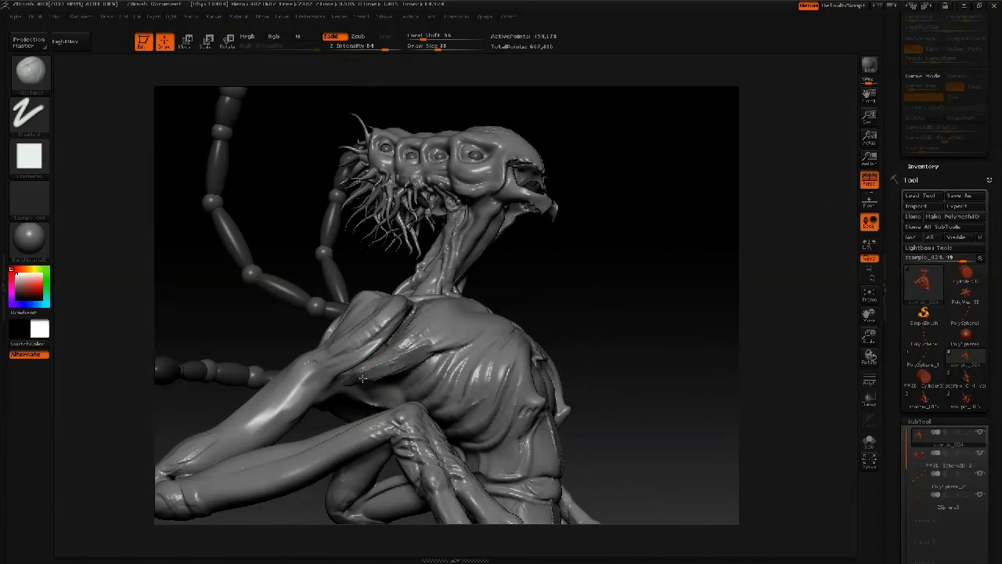
mouse_move(689, 344)
left_mouse_down()
mouse_move(543, 313)
mouse_move(557, 324)
mouse_move(569, 321)
mouse_move(523, 308)
mouse_move(509, 327)
mouse_move(493, 313)
left_mouse_up()
key("space")
Isolate the pectoral and armpit area by painting it with the MaskPen brush and inverting the mask
key("b")
key("m")
key("v")
key("space")
left_click(31, 72, "ctrl")
left_click(290, 126, "ctrl")
key("space")
left_click_drag(567, 306, 578, 306)
left_click_drag(569, 349, 501, 367)
key("space")
mouse_move(545, 329)
left_mouse_down()
mouse_move(573, 326)
mouse_move(555, 333)
left_mouse_up()
left_click(606, 352, "ctrl")
key("space")
key("s")
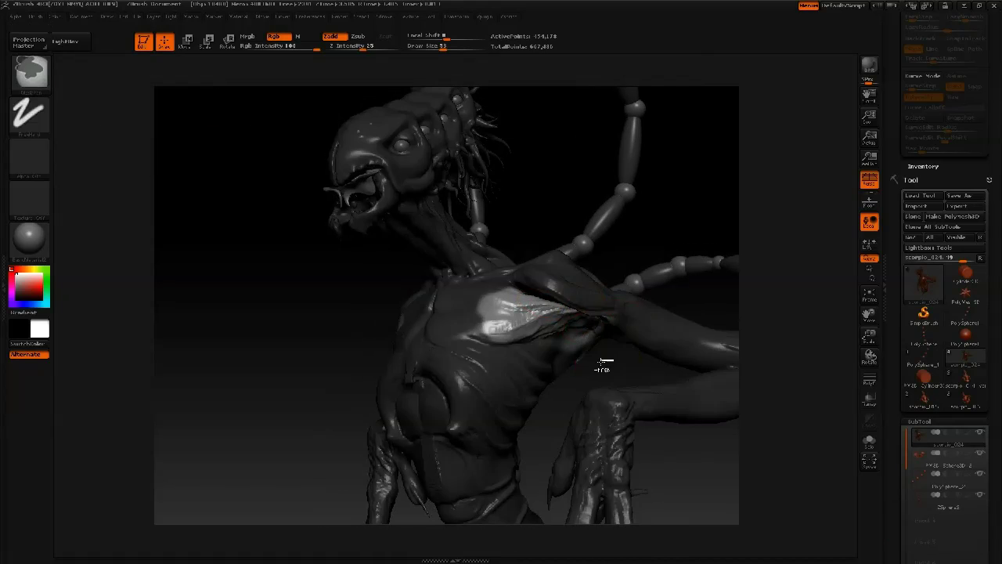
Smooth and inflate the pectoral muscle near the armpit, clear the mask and remesh the sculpt
left_click_drag(605, 362, 622, 380, "ctrl")
mouse_move(586, 311)
left_mouse_down("shift")
mouse_move(524, 321)
mouse_move(583, 313)
mouse_move(566, 312)
left_mouse_up("shift")
key("b")
key("i")
key("n")
key("space")
key("g")
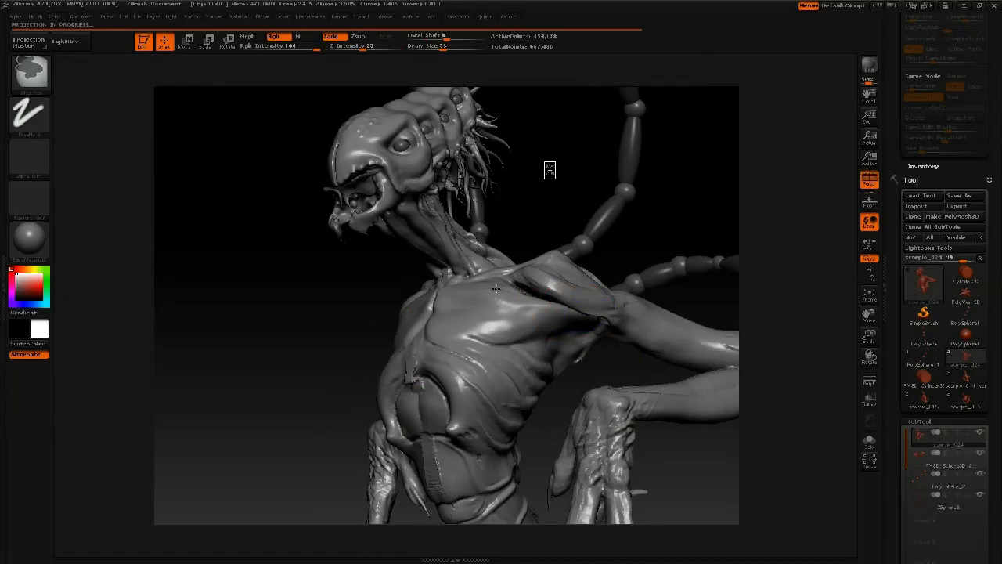
Sculpt muscle strands from the armpit across the pectoral with a smaller ClayTubes brush
left_click_drag(235, 309, 378, 305)
key("b")
key("c")
key("t")
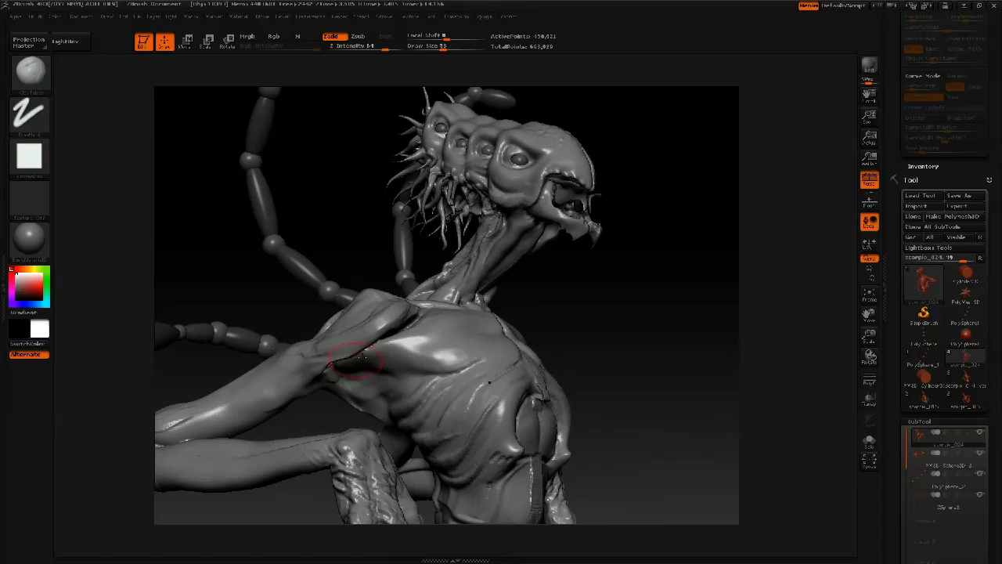
key("space")
left_click_drag(440, 368, 366, 368)
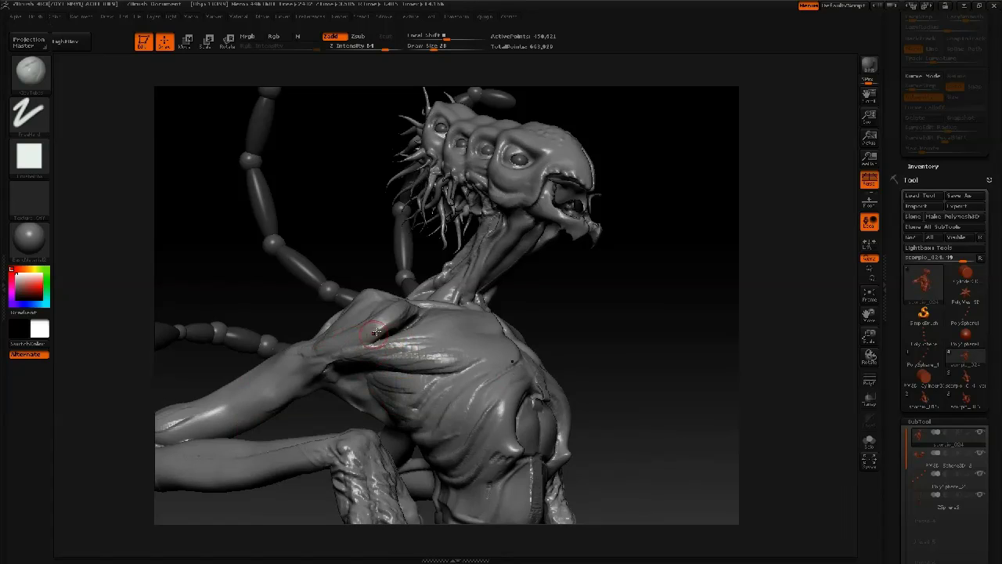
left_click_drag(392, 295, 499, 406)
Build up the muscle forms on the side of the chest with the ClayTubes brush
right_click_drag(486, 470, 458, 399, "alt")
key("space")
left_click_drag(479, 384, 457, 384)
right_click_drag(450, 231, 456, 302, "alt")
left_click_drag(455, 301, 476, 317)
mouse_move(476, 317)
right_mouse_down()
mouse_move(529, 311)
mouse_move(485, 328)
mouse_move(423, 309)
right_mouse_up()
Accentuate the chest and rib contours with the Standard brush
key("b")
key("s")
key("t")
key("space")
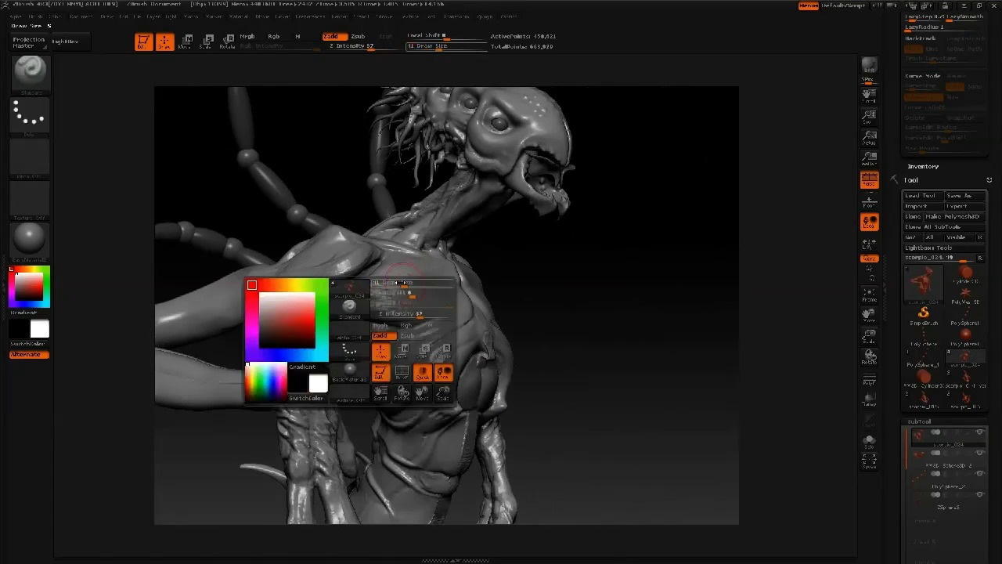
left_click_drag(395, 286, 450, 288)
key("space")
left_click_drag(449, 324, 456, 324)
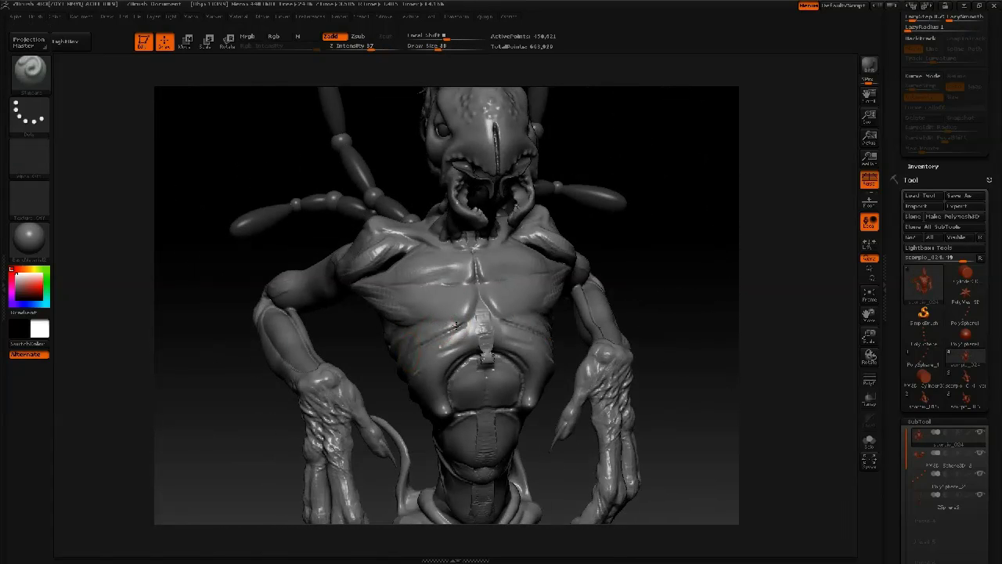
Switch to another sculpting brush and try to assign the hotkey Alt+1 to a stroke option
key("space")
key("b")
key("p")
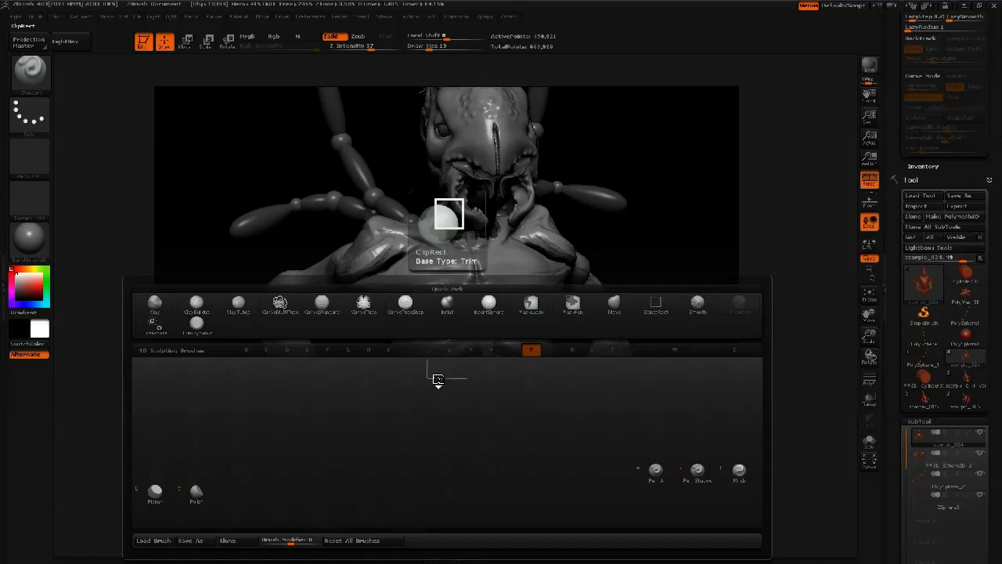
key("h")
key("shift")
key("b")
key("t")
left_click(705, 460)
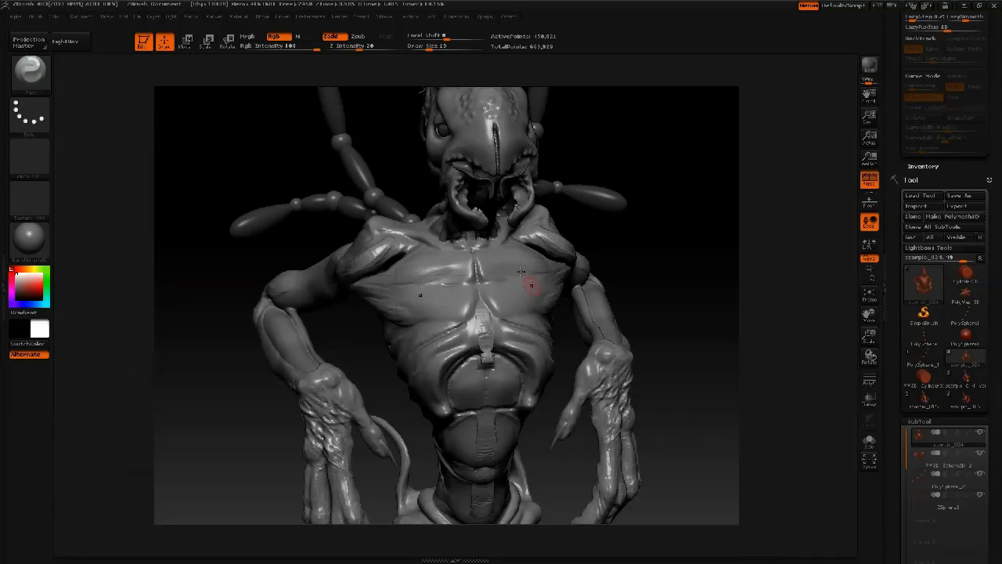
left_click(383, 16)
key("ctrl")
left_click(461, 168, "ctrl+alt")
key("alt+1")
left_click(381, 29)
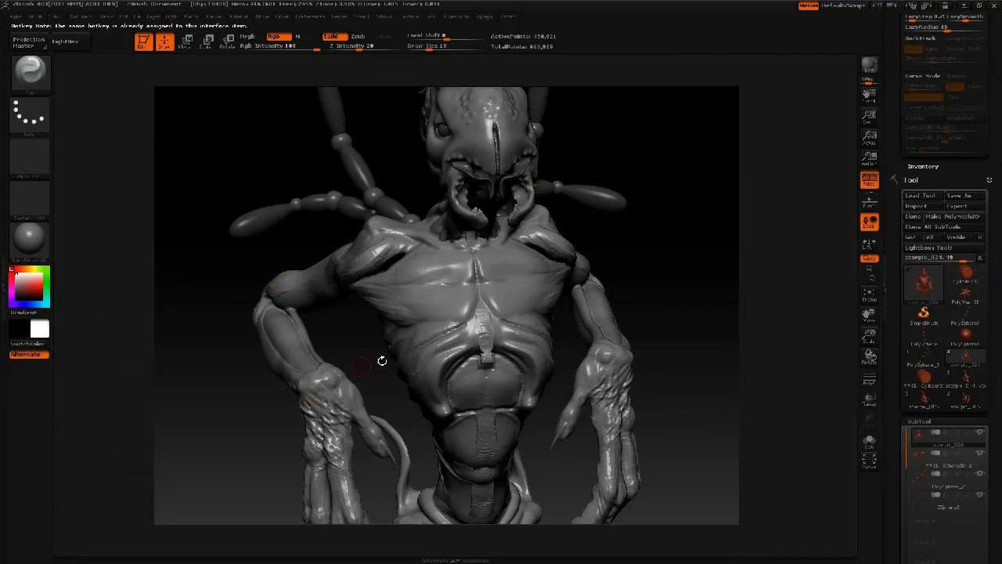
Define the creases on the chest and ribs and around the upper abdominal plate
mouse_move(359, 296)
left_mouse_down()
mouse_move(432, 329)
mouse_move(384, 322)
mouse_move(397, 329)
left_mouse_up()
left_click_drag(564, 305, 358, 311, "alt")
left_click_drag(358, 310, 493, 267, "alt")
left_click_drag(536, 296, 570, 297, "shift")
mouse_move(274, 286)
left_mouse_down()
mouse_move(523, 283)
mouse_move(516, 290)
mouse_move(487, 299)
mouse_move(459, 120)
mouse_move(490, 273)
left_mouse_up()
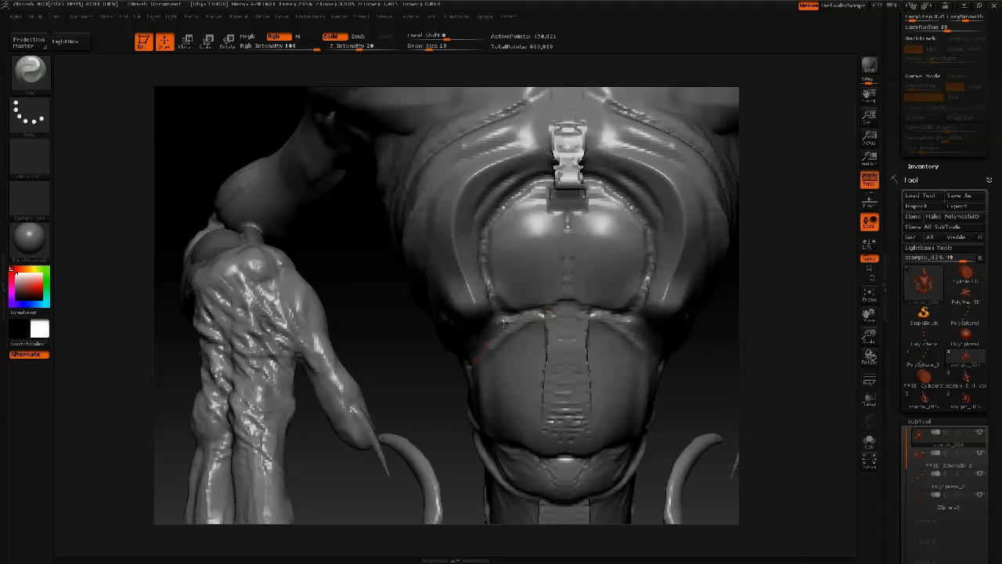
Refine the lower abdominal plates and their side edges with a larger brush and smooth the transitions
key("bracketright")
key("bracketright")
right_click_drag(518, 391, 479, 365)
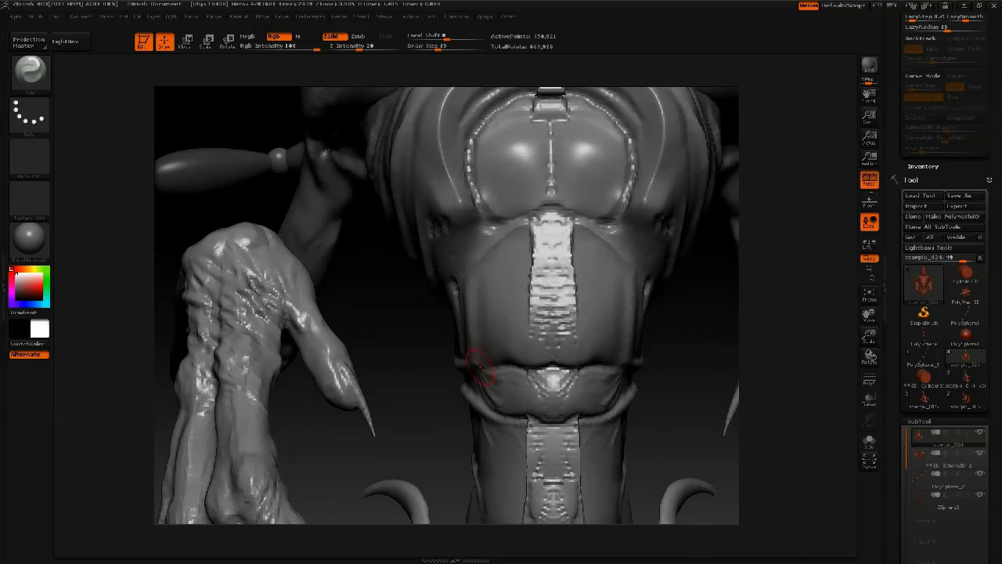
right_click_drag(555, 397, 541, 270, "alt")
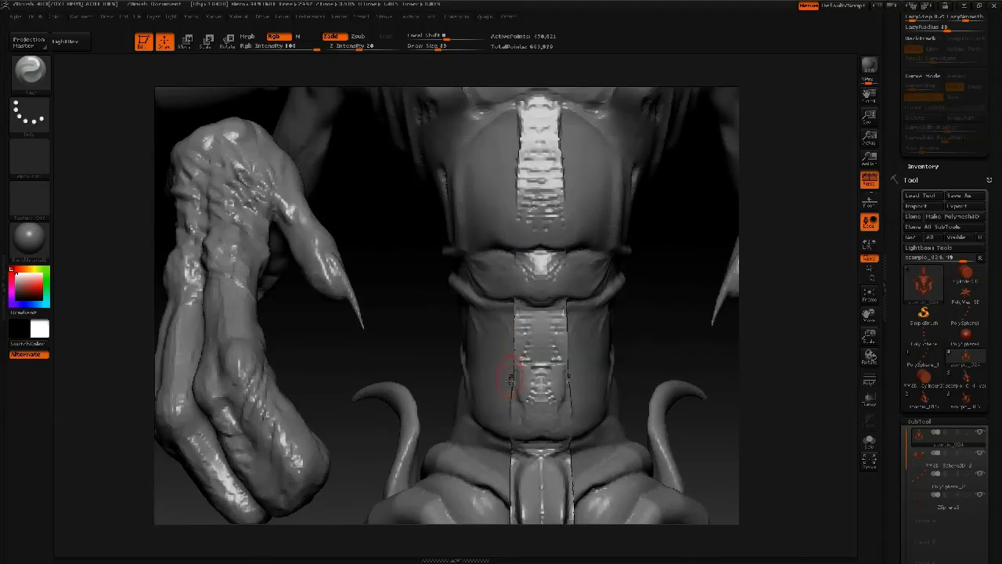
right_click_drag(510, 376, 510, 241, "alt")
left_click_drag(506, 428, 507, 501, "shift")
right_click_drag(501, 423, 537, 402)
mouse_move(520, 367)
left_mouse_down("shift")
mouse_move(538, 304)
mouse_move(528, 192)
mouse_move(534, 249)
left_mouse_up("shift")
mouse_move(528, 266)
right_mouse_down("ctrl")
mouse_move(492, 189)
mouse_move(540, 192)
mouse_move(518, 282)
right_mouse_up("ctrl")
Build up the surface of the lower abdominal plates with the ClayTubes brush
key("space")
key("b")
key("c")
key("t")
mouse_move(526, 265)
left_mouse_down()
mouse_move(501, 252)
mouse_move(487, 317)
mouse_move(525, 323)
mouse_move(532, 282)
left_mouse_up()
mouse_move(506, 349)
left_mouse_down()
mouse_move(483, 344)
mouse_move(520, 353)
mouse_move(518, 365)
mouse_move(495, 364)
left_mouse_up()
mouse_move(526, 432)
left_mouse_down()
mouse_move(526, 462)
mouse_move(512, 475)
left_mouse_up()
Fill in the central pelvis plate and blend it into the surrounding forms with the ClayTubes brush
key("space")
left_click(526, 414)
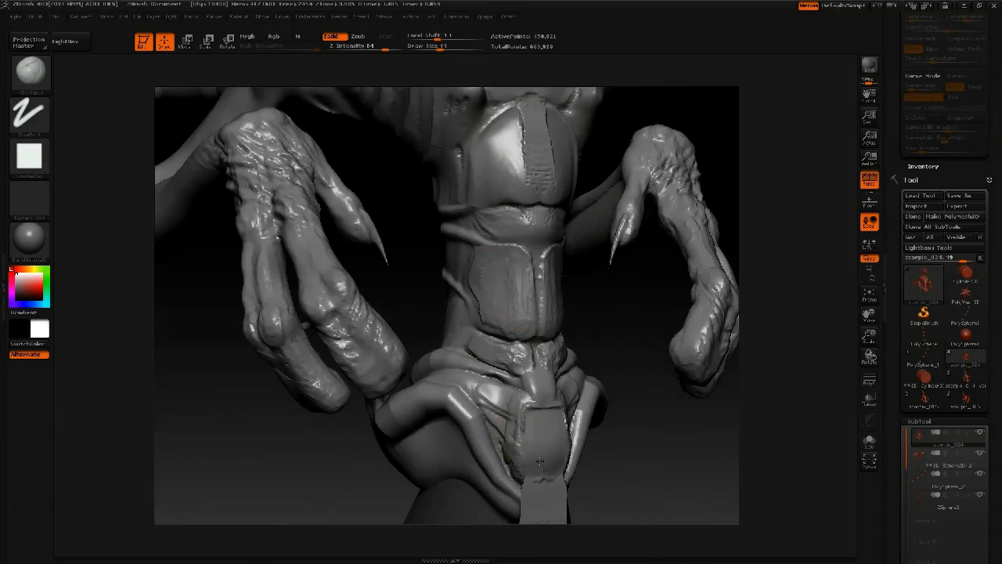
mouse_move(520, 480)
left_mouse_down()
mouse_move(498, 415)
mouse_move(513, 468)
mouse_move(538, 439)
mouse_move(538, 398)
left_mouse_up()
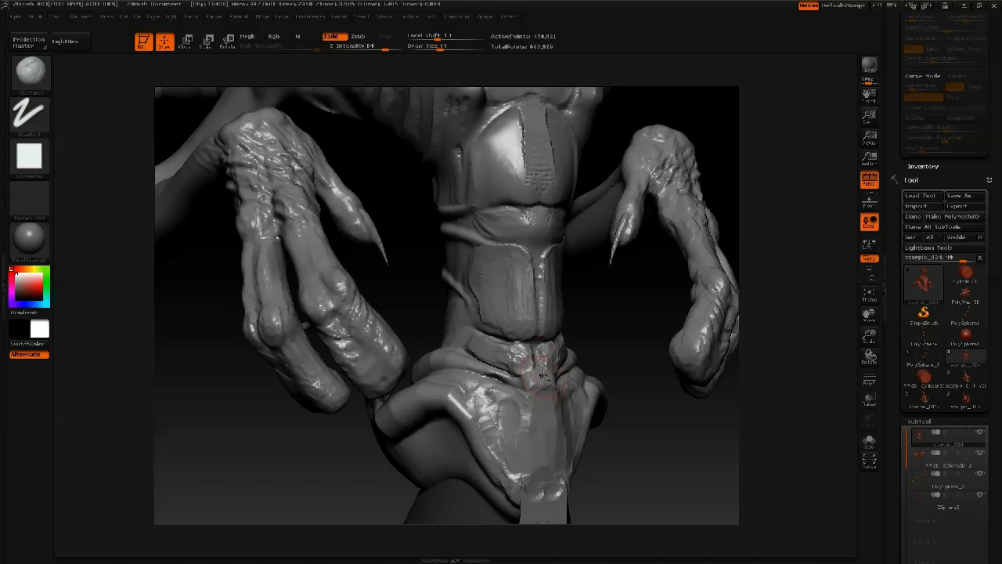
Build up strokes down the middle of the abdominal plates and pelvis with an enlarged ClayTubes brush
left_click_drag(518, 319, 523, 271)
key("bracketright")
key("bracketright")
right_click_drag(515, 135, 530, 237, "alt")
left_click_drag(530, 234, 531, 256)
right_click_drag(524, 163, 520, 242, "alt")
left_click_drag(520, 243, 535, 274)
right_click_drag(531, 184, 541, 282, "alt")
left_click_drag(546, 276, 547, 307)
mouse_move(547, 307)
right_mouse_down("ctrl")
mouse_move(540, 227)
mouse_move(575, 290)
mouse_move(508, 297)
mouse_move(384, 224)
mouse_move(423, 227)
mouse_move(469, 141)
right_mouse_up("ctrl")
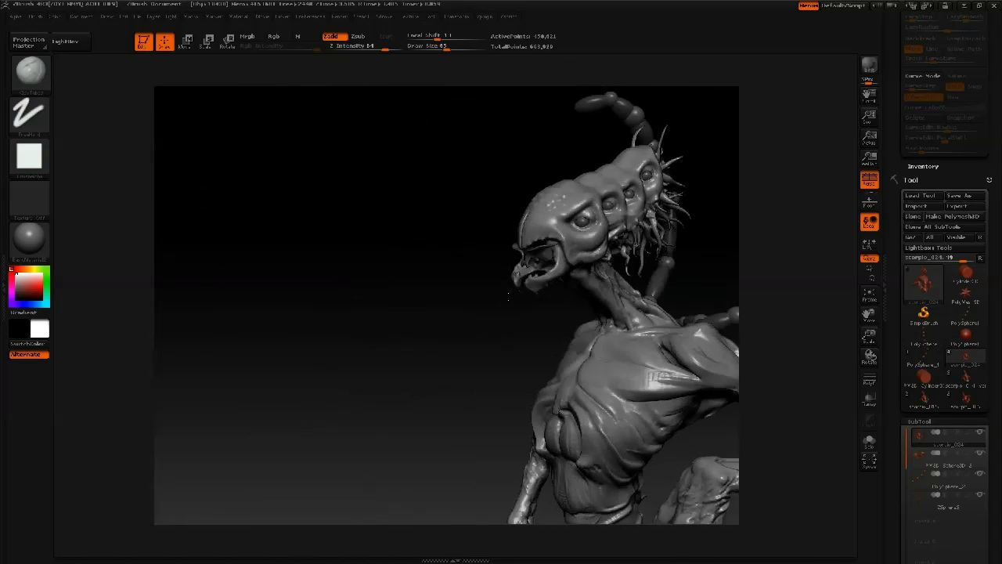
Switch to the Standard brush with a soft round alpha and carve a groove across the upper chest
key("b")
key("s")
key("t")
left_click(29, 160)
left_click(293, 267)
right_click_drag(469, 141, 469, 202, "ctrl")
left_click_drag(504, 205, 573, 231, "alt")
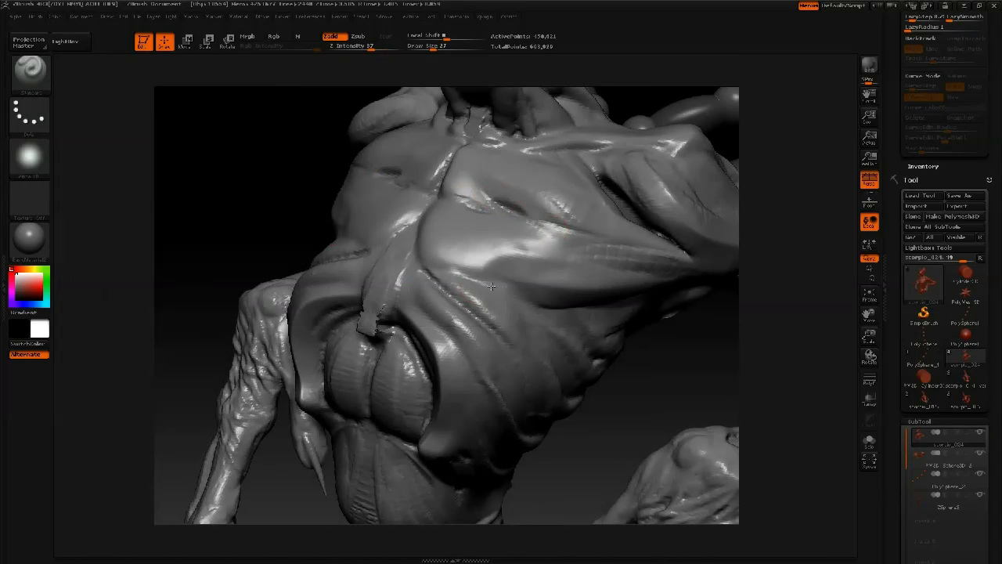
Carve grooves along the ribcage's side and into the waist below the lowest ribs
right_click_drag(490, 333, 423, 340)
left_click_drag(509, 352, 537, 388, "alt")
right_click_drag(593, 333, 477, 443)
left_click_drag(489, 397, 540, 472, "alt")
mouse_move(540, 472)
right_mouse_down()
mouse_move(618, 462)
mouse_move(614, 352)
mouse_move(693, 348)
right_mouse_up()
right_click_drag(446, 399, 548, 391, "alt")
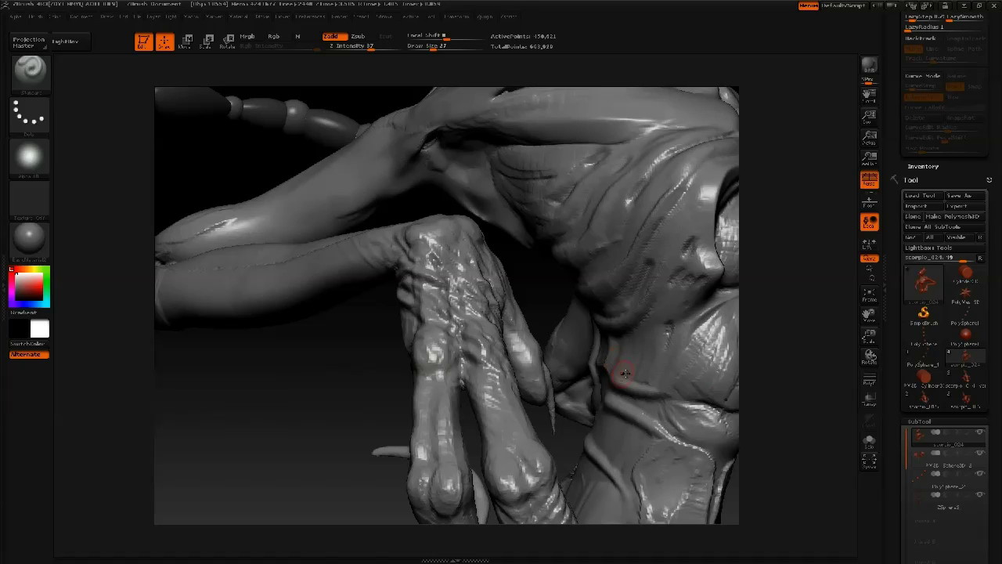
right_click_drag(658, 316, 538, 313)
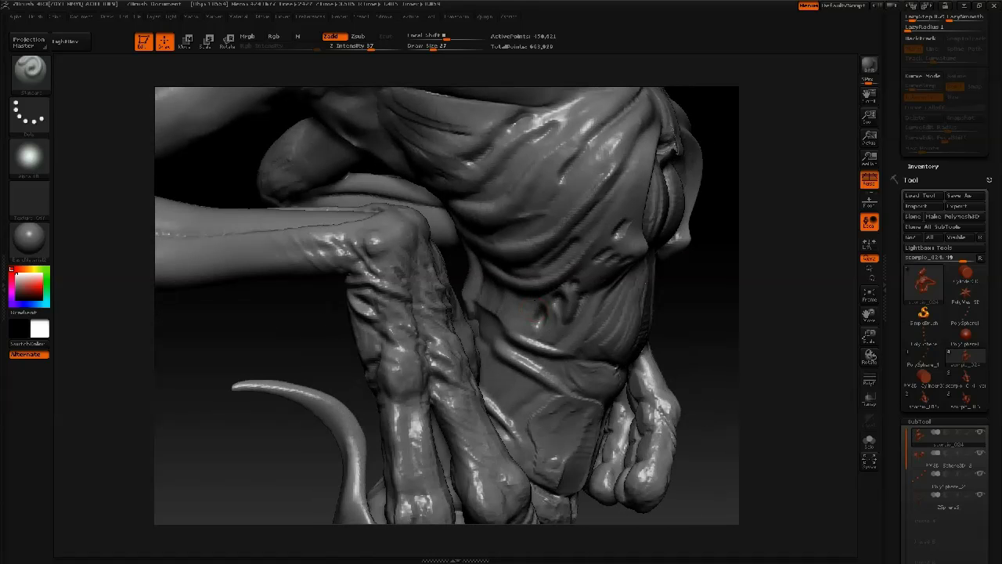
right_click_drag(608, 203, 575, 269)
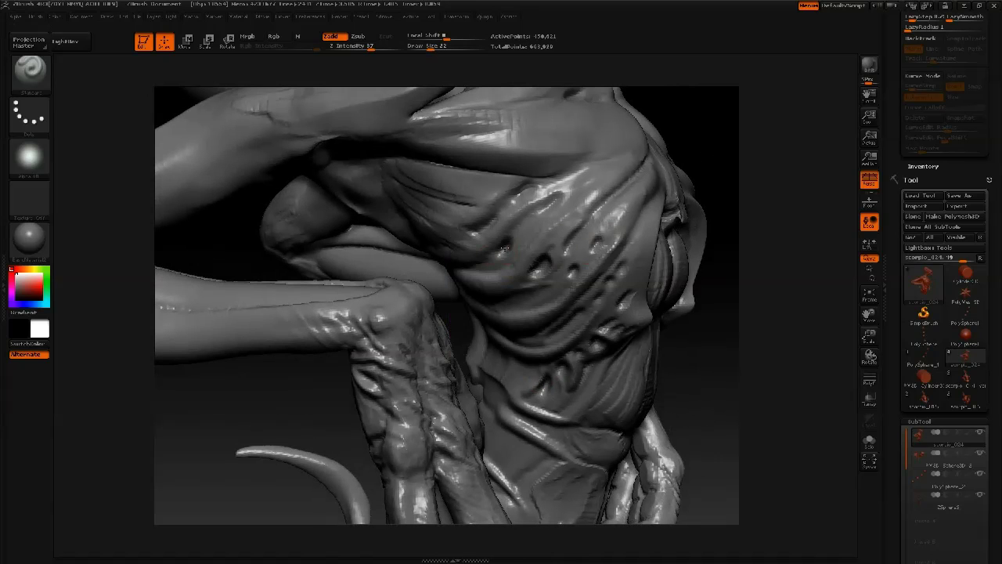
Sculpt diagonal muscle strands between the ribs on the side of the torso with a slightly smaller brush
left_click_drag(534, 205, 578, 177)
left_click_drag(540, 230, 606, 192)
left_click_drag(554, 258, 600, 211)
left_click_drag(580, 271, 624, 219)
left_click_drag(546, 301, 621, 227)
right_click_drag(564, 197, 567, 141)
right_click_drag(618, 266, 498, 273)
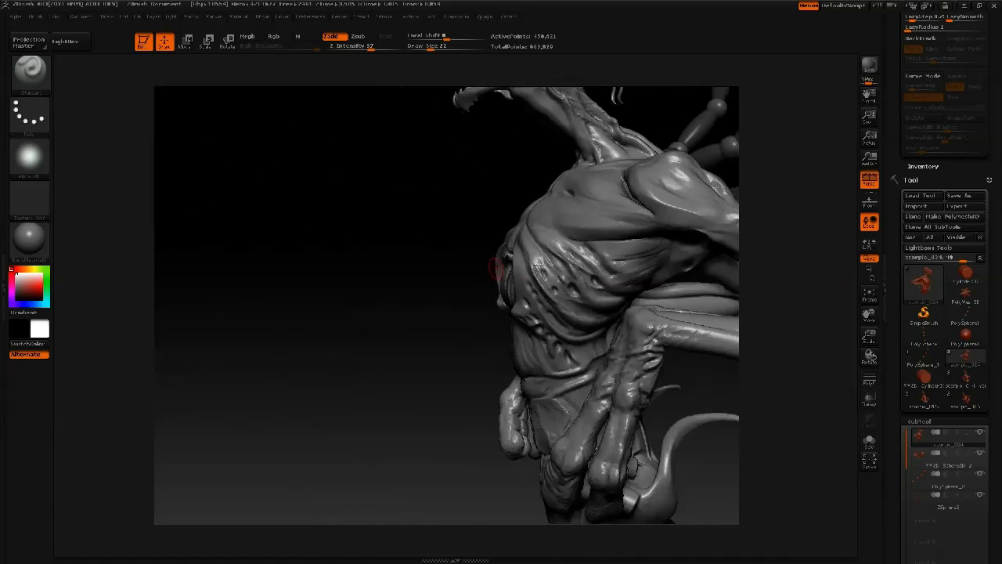
right_click_drag(575, 203, 577, 262, "ctrl")
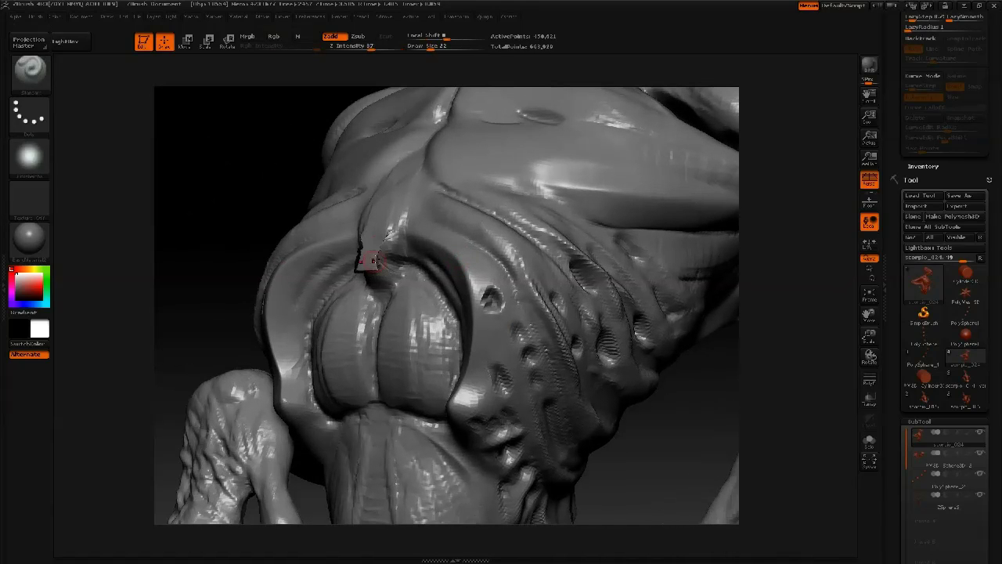
Smooth the sternum tip and flatten it with the TrimDynamic brush where it meets the two belly bulges
key("b")
mouse_move(367, 247)
left_mouse_down("shift")
mouse_move(388, 213)
mouse_move(379, 270)
left_mouse_up("shift")
key("t")
key("d")
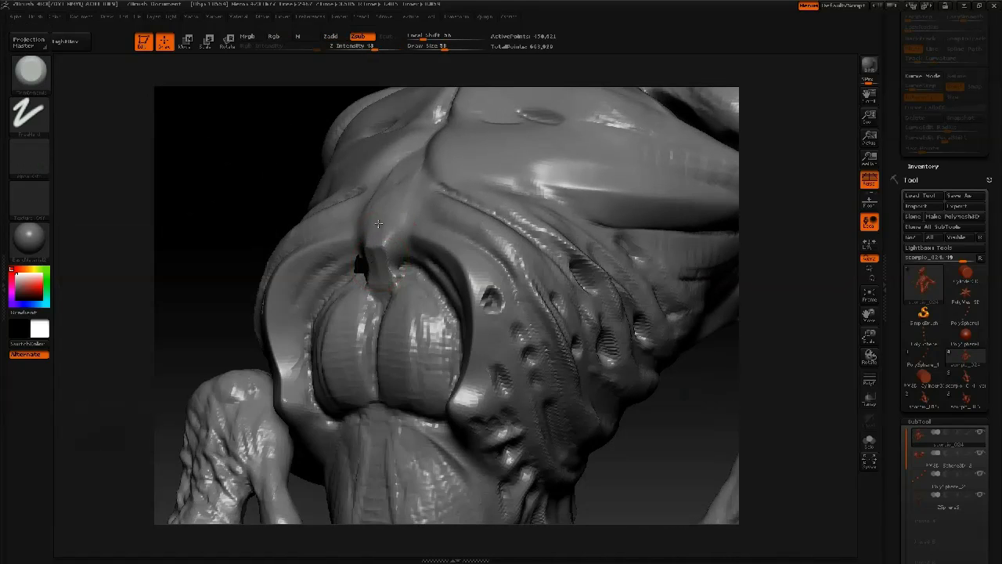
right_click_drag(607, 164, 604, 102, "ctrl")
right_click_drag(348, 223, 419, 270)
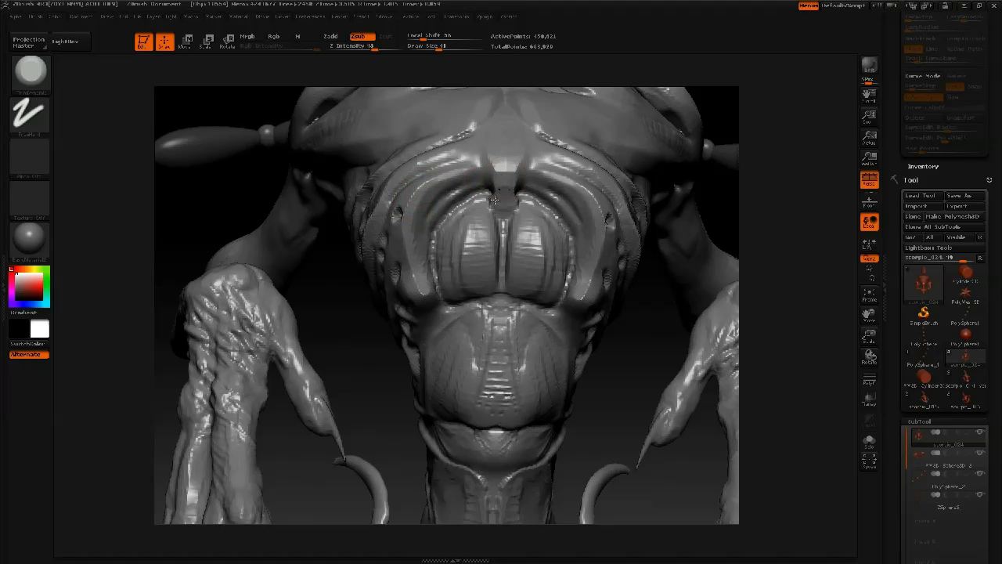
left_click_drag(419, 297, 420, 302)
right_click_drag(419, 302, 313, 274)
right_click_drag(438, 234, 464, 288, "ctrl")
Return to the Standard brush and sculpt diagonal muscle fibres on the side of the chest below the armpit
key("b")
key("s")
key("t")
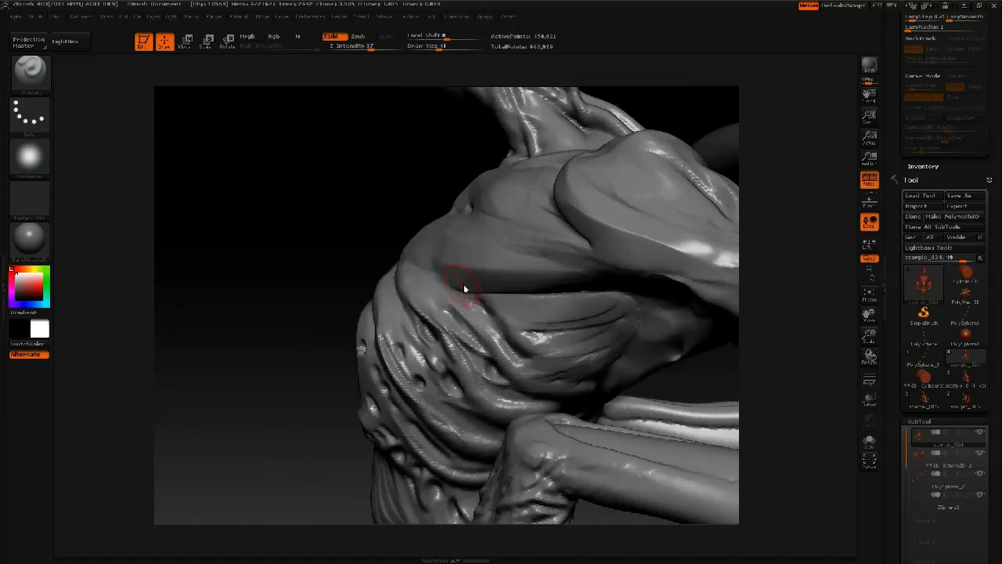
mouse_move(600, 295)
left_mouse_down()
mouse_move(542, 326)
mouse_move(576, 331)
mouse_move(548, 358)
left_mouse_up()
key("space")
left_click_drag(616, 323, 553, 358)
mouse_move(606, 349)
left_mouse_down()
mouse_move(555, 367)
mouse_move(548, 380)
left_mouse_up()
Smooth the neck surface and rework the muscle forms running from the jaw to the collarbone
right_click_drag(499, 300, 683, 292, "ctrl")
right_click_drag(460, 184, 470, 223, "ctrl")
key("space")
left_click_drag(499, 140, 507, 155, "shift")
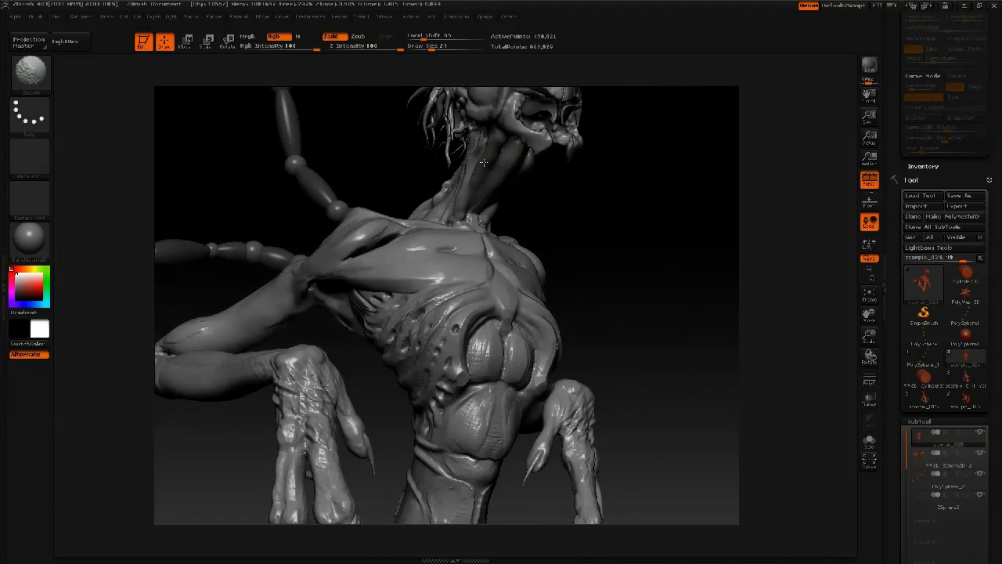
mouse_move(492, 209)
right_mouse_down()
mouse_move(496, 192)
mouse_move(412, 254)
right_mouse_up()
key("space")
left_click_drag(456, 198, 464, 196)
right_click_drag(463, 200, 461, 285, "ctrl")
key("space")
mouse_move(509, 228)
left_mouse_down()
mouse_move(516, 221)
mouse_move(478, 250)
mouse_move(510, 223)
mouse_move(493, 241)
left_mouse_up()
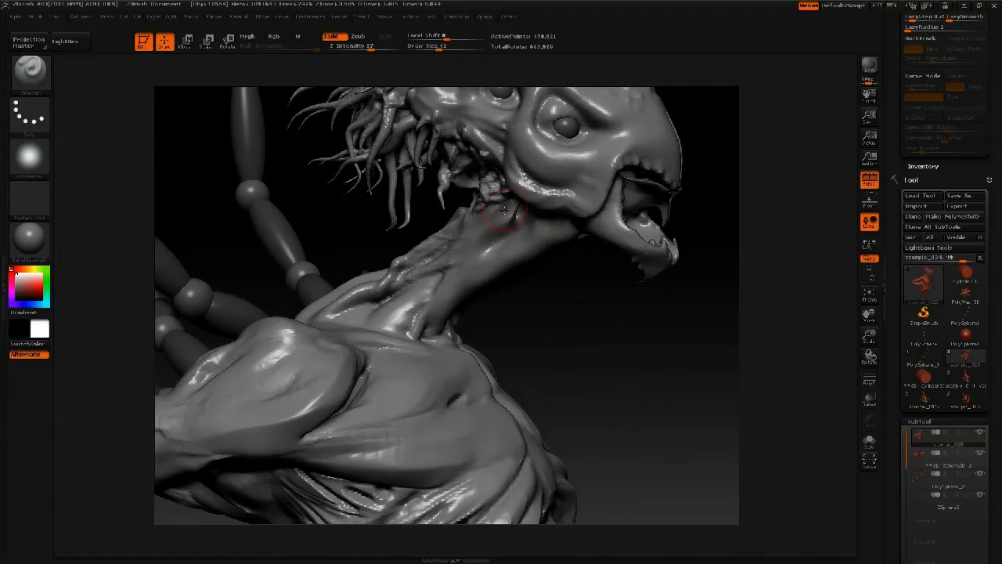
Sculpt thin tendons along the side of the neck with a smaller Standard brush
key("space")
left_click_drag(435, 279, 427, 279)
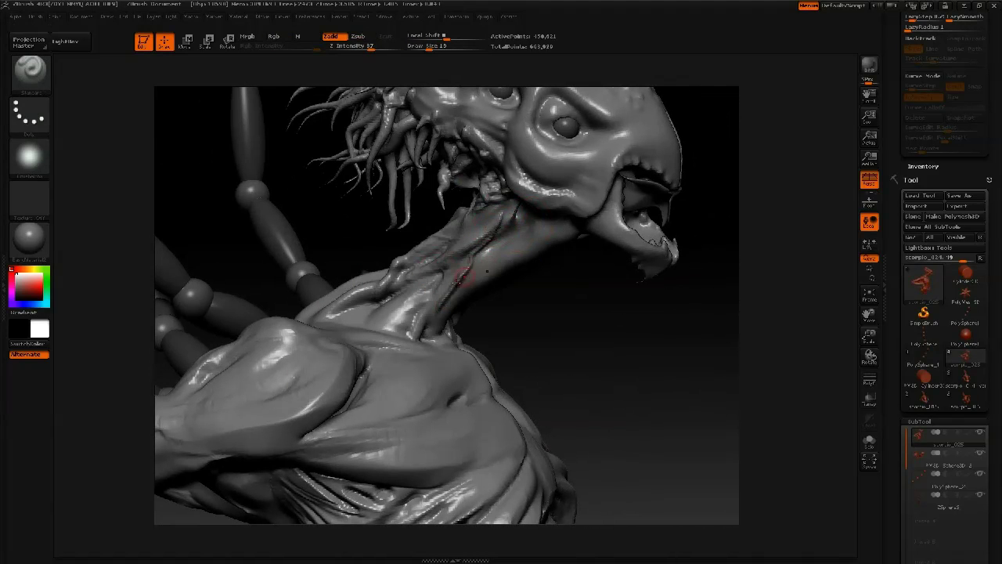
mouse_move(497, 203)
right_mouse_down()
mouse_move(448, 241)
mouse_move(439, 219)
right_mouse_up()
left_click_drag(423, 230, 423, 257)
key("space")
mouse_move(433, 253)
left_mouse_down()
mouse_move(433, 203)
mouse_move(438, 235)
left_mouse_up()
Mask the lobe of the upper abdominal plate and invert the mask to isolate it
mouse_move(443, 234)
right_mouse_down("shift")
mouse_move(390, 377)
mouse_move(390, 336)
right_mouse_up("shift")
mouse_move(540, 376)
right_mouse_down()
mouse_move(444, 394)
mouse_move(487, 298)
mouse_move(474, 356)
mouse_move(450, 376)
right_mouse_up()
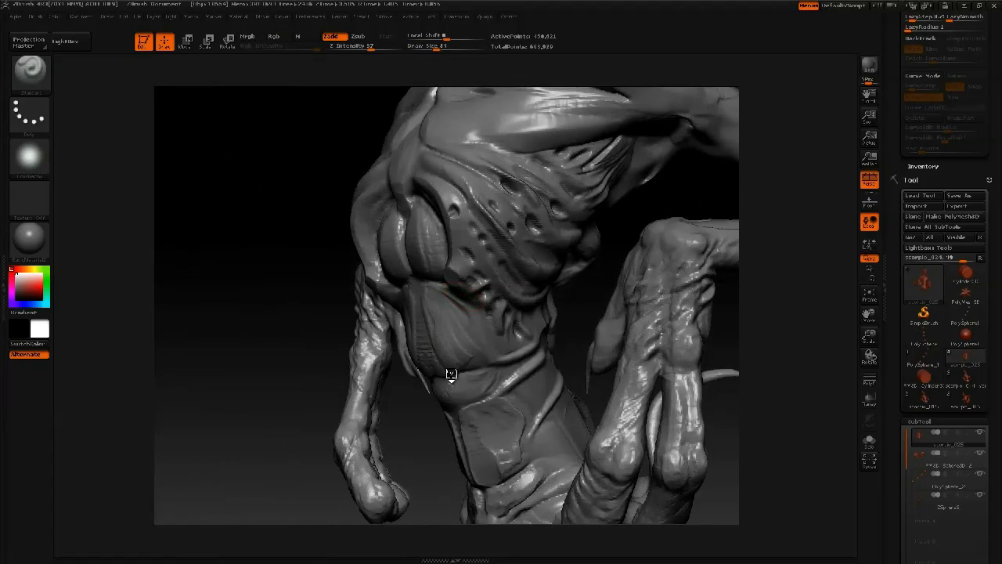
key("b")
key("c")
key("t")
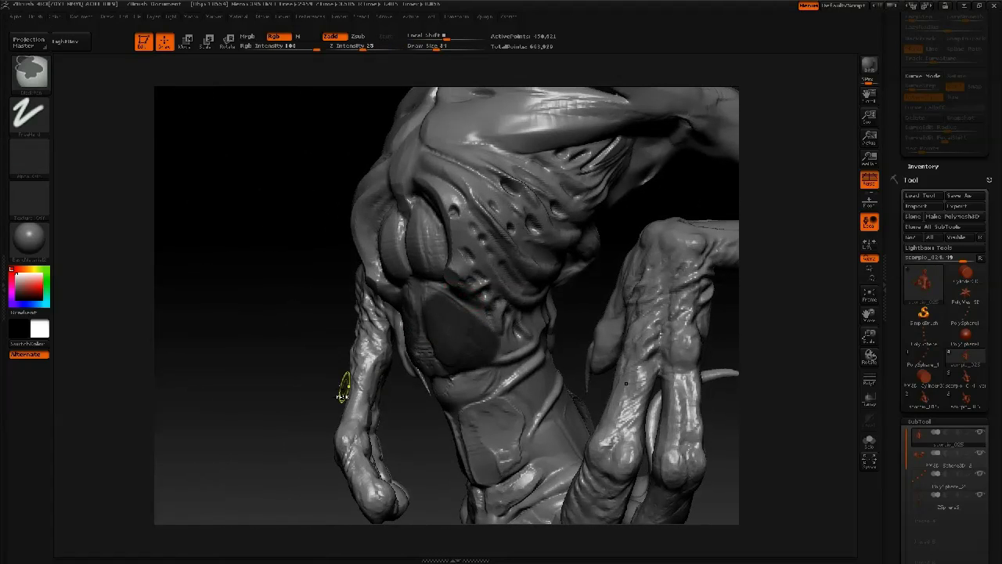
left_click(344, 391, "ctrl")
Bulge the isolated abdominal lobe outward with a large Move brush
key("space")
left_click(472, 357)
left_click_drag(463, 351, 448, 357)
left_click_drag(486, 323, 473, 327)
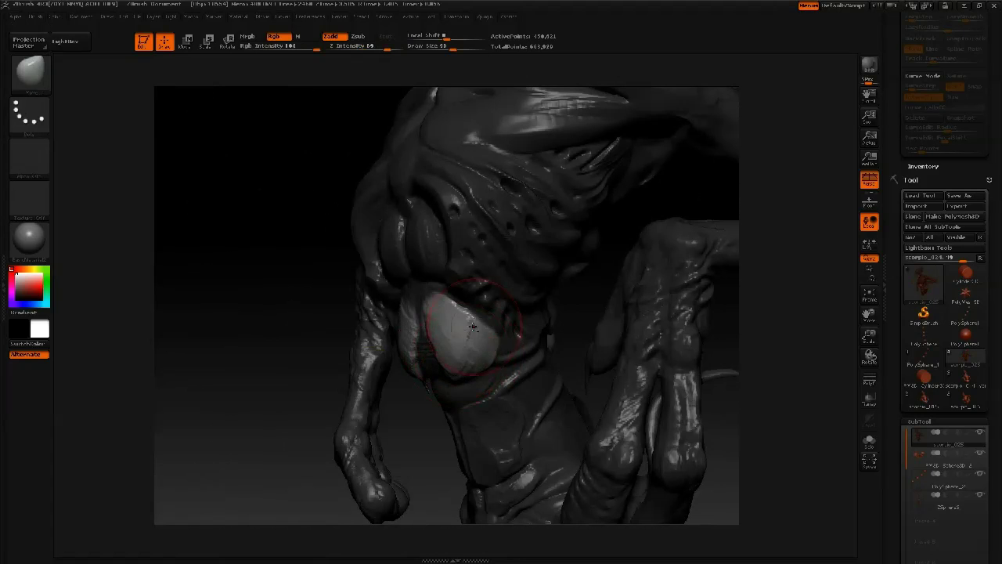
Clear the mask, paint a smaller one on the abdominal lobe and invert it
left_click_drag(307, 339, 320, 350, "ctrl")
left_click_drag(463, 327, 440, 304, "ctrl")
left_click(347, 316, "ctrl")
Build up ClayTubes texture on the exposed abdominal lobe, then clear the mask and refine its edges
key("b")
key("c")
key("t")
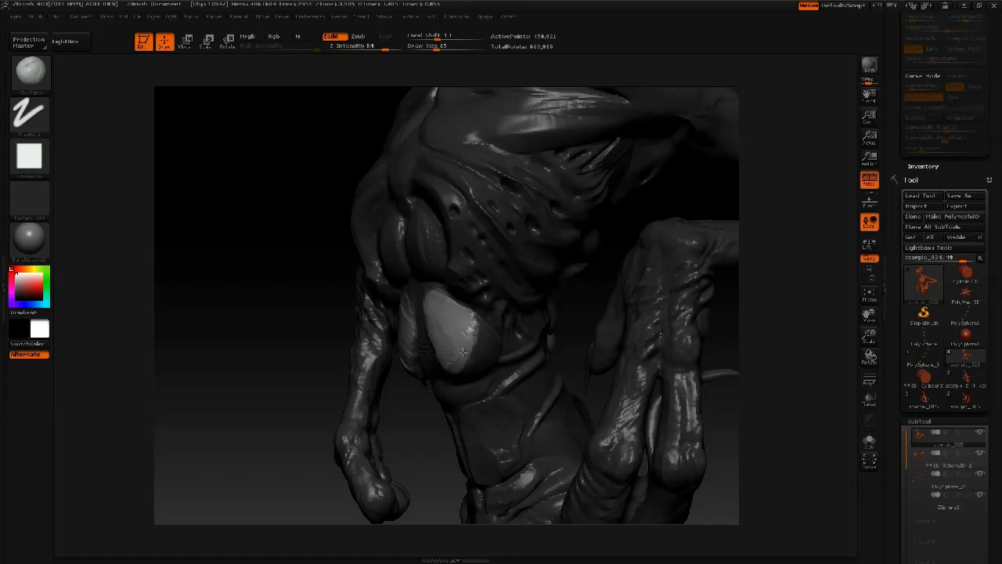
left_click_drag(422, 405, 434, 413, "ctrl")
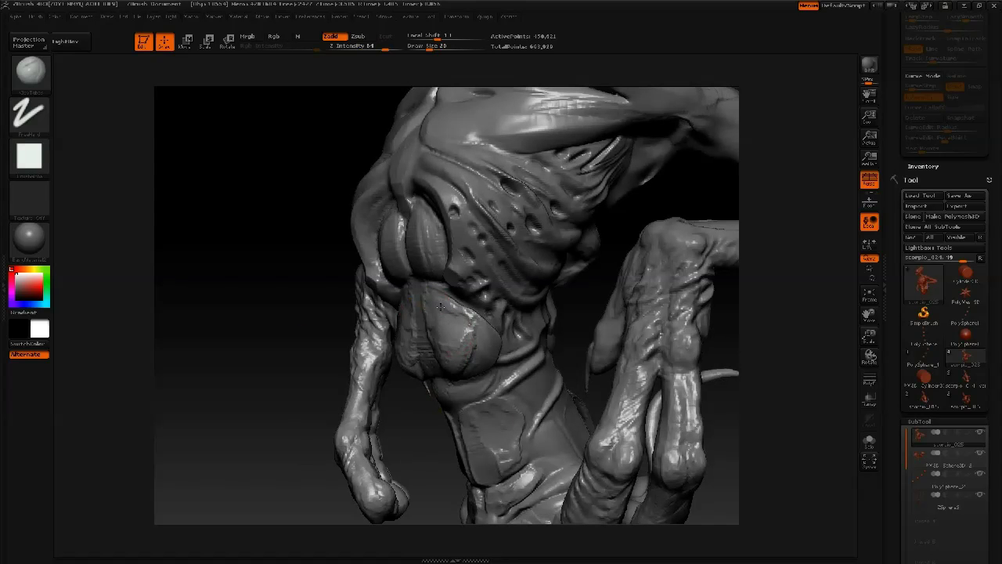
mouse_move(301, 345)
left_mouse_down()
mouse_move(368, 348)
mouse_move(434, 324)
left_mouse_up()
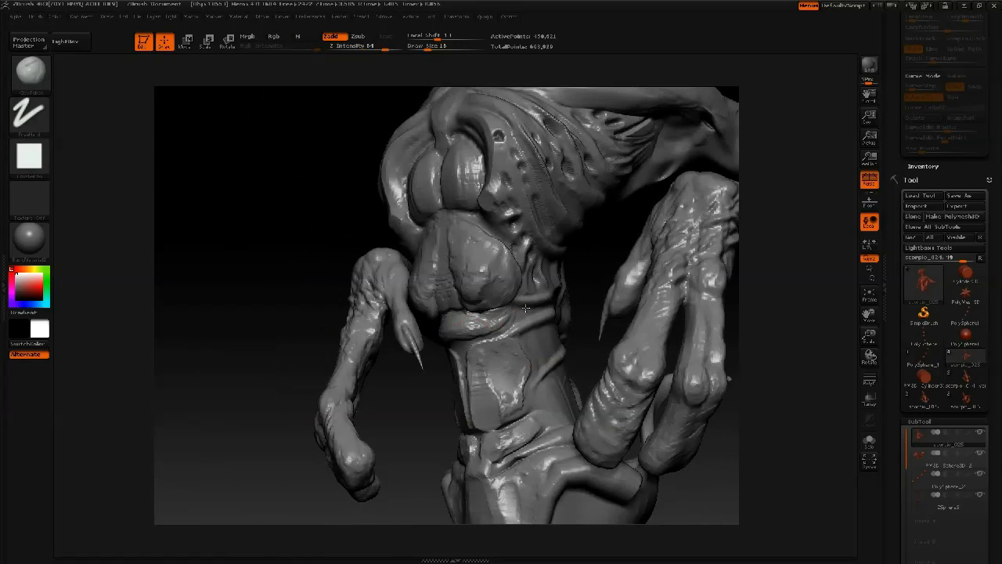
Sculpt skin wrinkles around the waist beside the lower abdominal plate with the Standard brush, then return to a clay brush
key("b")
key("s")
key("t")
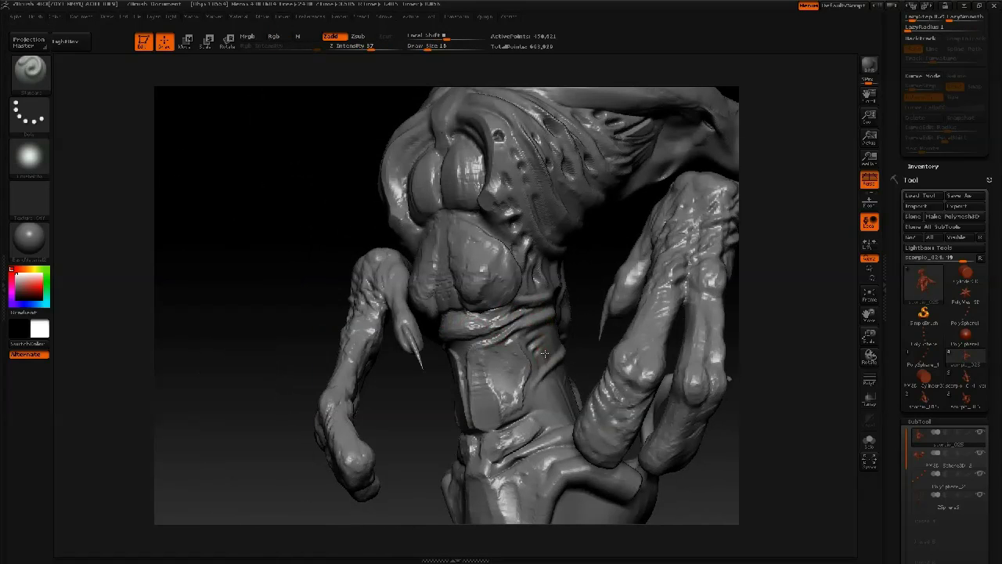
key("b")
key("c")
key("b")
mouse_move(523, 410)
right_mouse_down()
mouse_move(445, 332)
mouse_move(458, 338)
mouse_move(491, 313)
mouse_move(601, 390)
mouse_move(532, 360)
mouse_move(443, 296)
mouse_move(466, 323)
right_mouse_up()
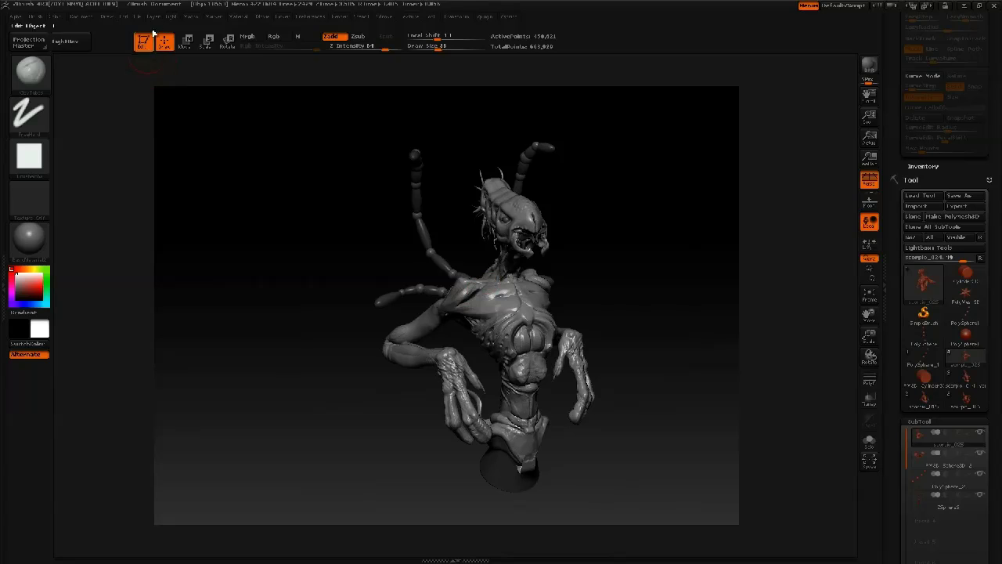
Reposition the scene light to change its direction on the creature and run a BPR render
left_click(171, 16)
left_click(197, 51)
left_click(255, 51)
left_click(206, 75)
mouse_move(206, 75)
left_mouse_down()
mouse_move(212, 60)
mouse_move(218, 67)
left_mouse_up()
left_click(254, 52)
right_click_drag(678, 135, 743, 132)
key("shift+r")
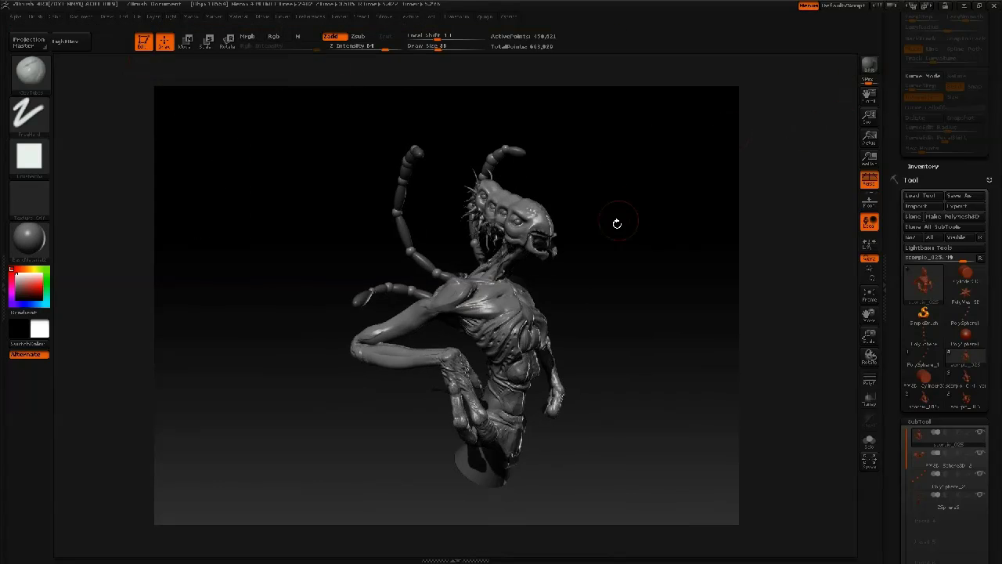
Refine the eyelids and sockets of the eyes along the side of the head
mouse_move(607, 281)
right_mouse_down()
mouse_move(501, 288)
mouse_move(557, 297)
mouse_move(548, 360)
mouse_move(528, 253)
right_mouse_up()
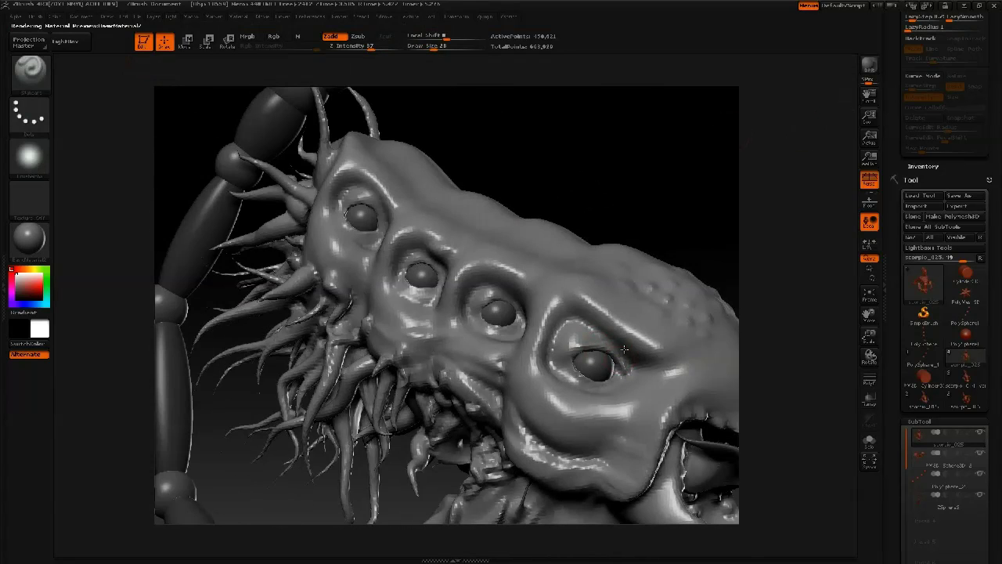
mouse_move(624, 349)
right_mouse_down()
mouse_move(581, 368)
mouse_move(537, 331)
mouse_move(553, 331)
mouse_move(408, 266)
right_mouse_up()
key("ctrl+d")
key("ctrl")
key("shift+d")
left_click_drag(423, 264, 426, 270)
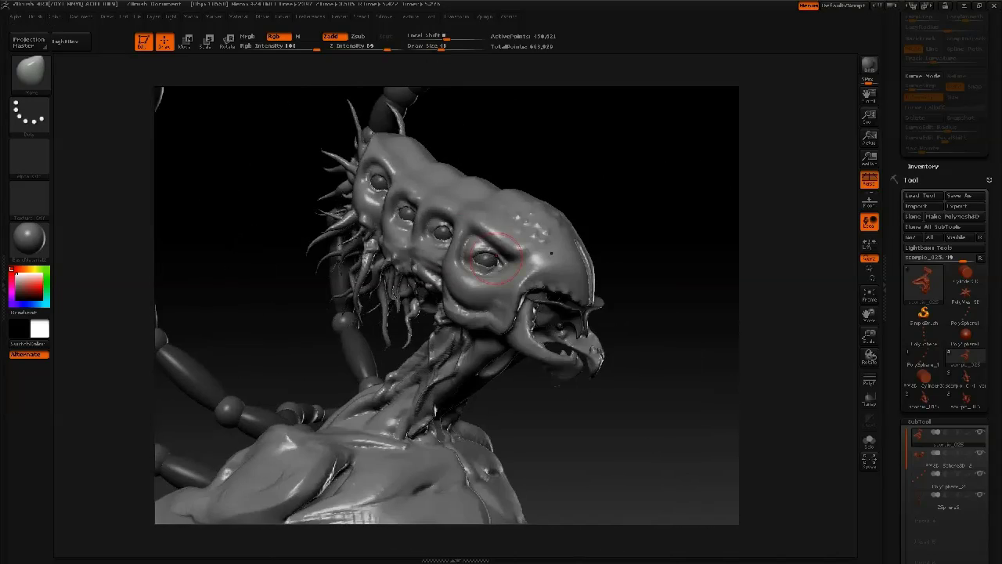
Resize the brush and sculpt folds on the cheek between the front eye and the jaw
key("space")
left_click_drag(558, 303, 525, 297)
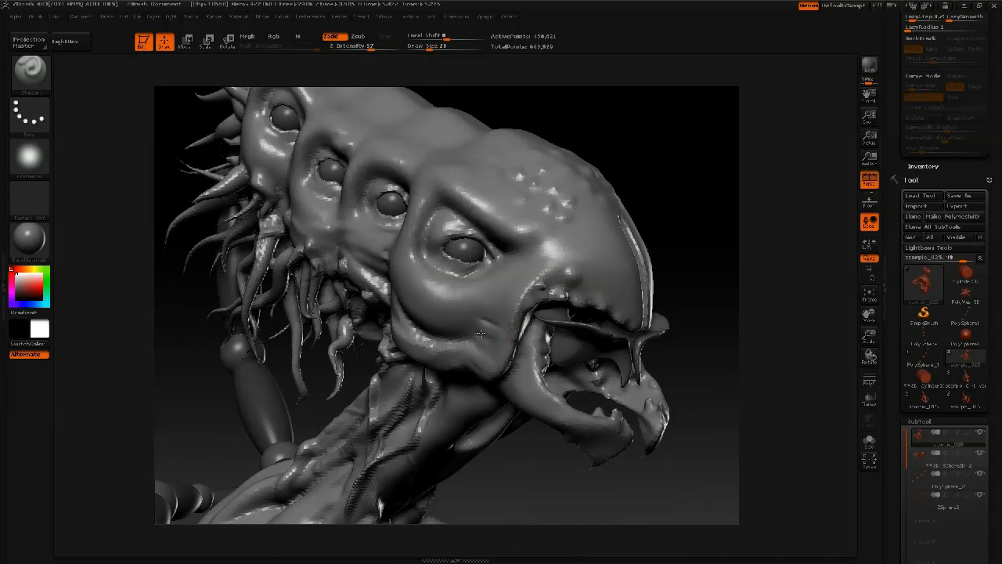
right_click_drag(451, 320, 507, 262)
mouse_move(507, 262)
left_mouse_down()
mouse_move(454, 219)
mouse_move(485, 259)
left_mouse_up()
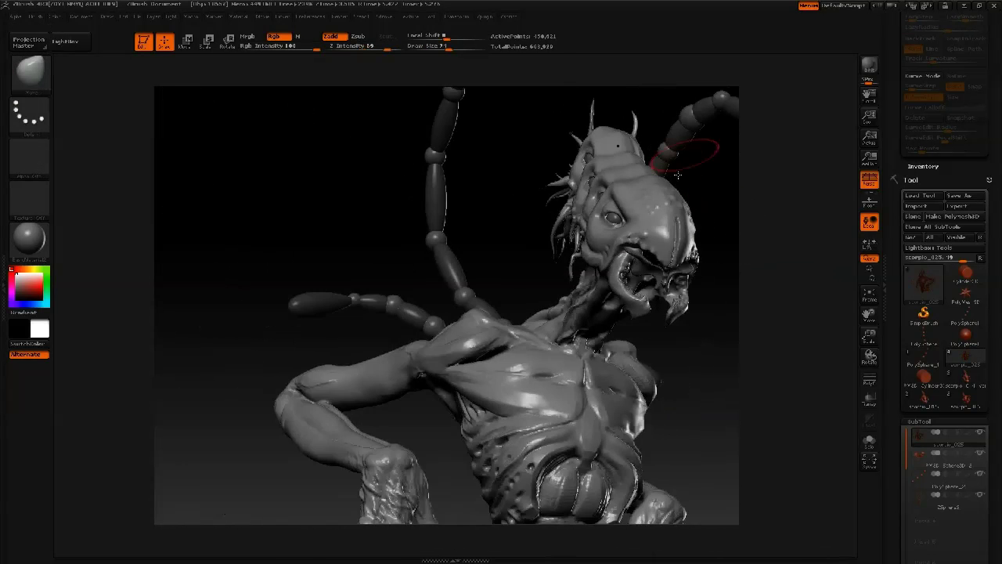
Add ClayTubes striations to the chest muscle near the shoulder
mouse_move(693, 157)
left_mouse_down()
mouse_move(662, 213)
mouse_move(494, 356)
left_mouse_up()
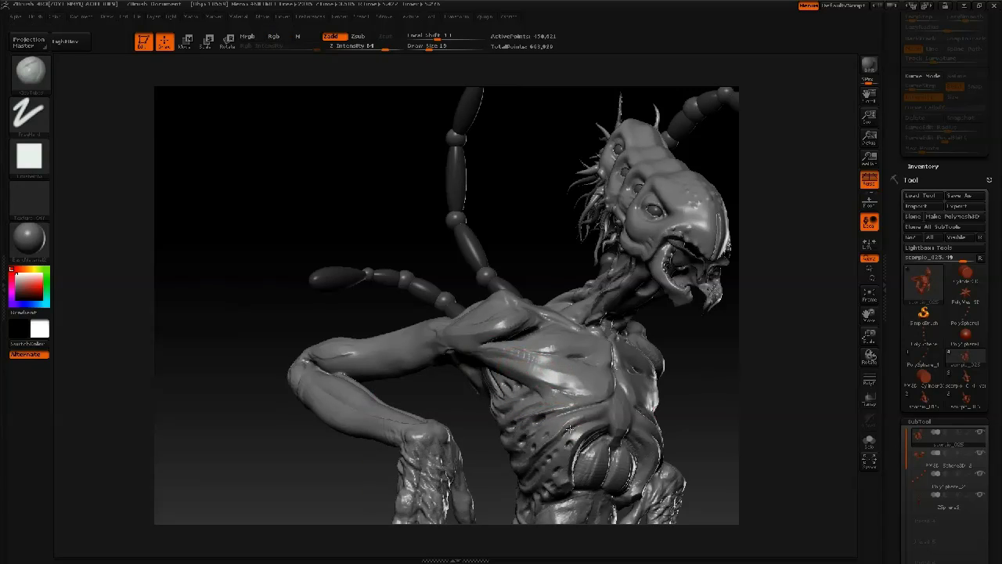
mouse_move(550, 459)
left_mouse_down("alt")
mouse_move(543, 204)
mouse_move(498, 221)
mouse_move(485, 180)
mouse_move(518, 160)
left_mouse_up("alt")
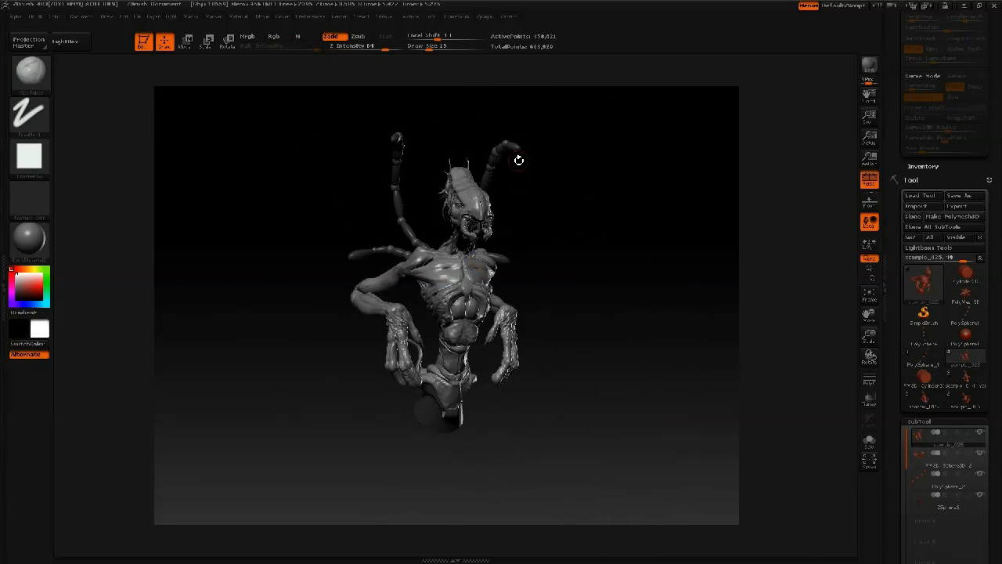
mouse_move(557, 287)
left_mouse_down()
mouse_move(571, 279)
mouse_move(565, 321)
mouse_move(587, 299)
mouse_move(534, 233)
mouse_move(540, 274)
left_mouse_up()
Choose the CurveTubeSnap brush, reduce its size and draw a vein-like tube along the neck from jaw to shoulder
key("b")
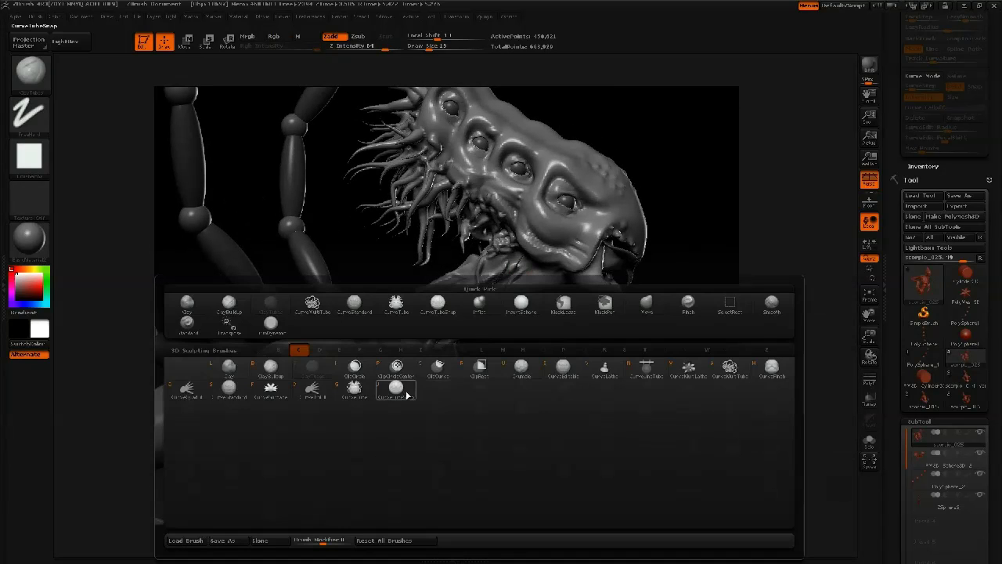
left_click(394, 385)
left_click_drag(530, 260, 390, 331)
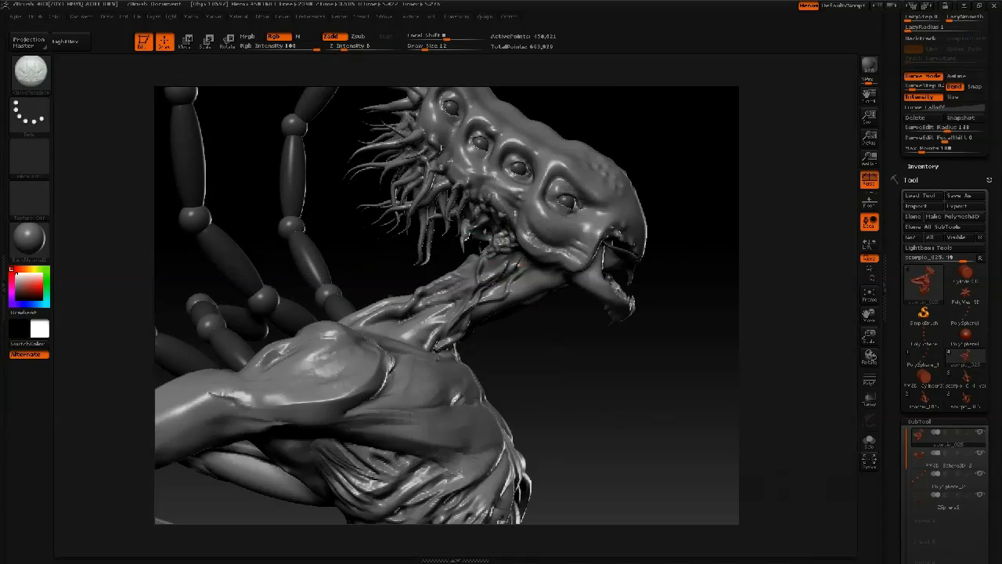
key("space")
left_click_drag(552, 307, 541, 310)
left_click(526, 262)
left_click(507, 247)
Add more winding tubes along the side and back of the neck down to the shoulder
left_click_drag(410, 341, 408, 345)
mouse_move(512, 349)
left_mouse_down()
mouse_move(575, 357)
mouse_move(602, 344)
left_mouse_up()
left_click_drag(357, 333, 425, 306)
left_click_drag(505, 229, 505, 229)
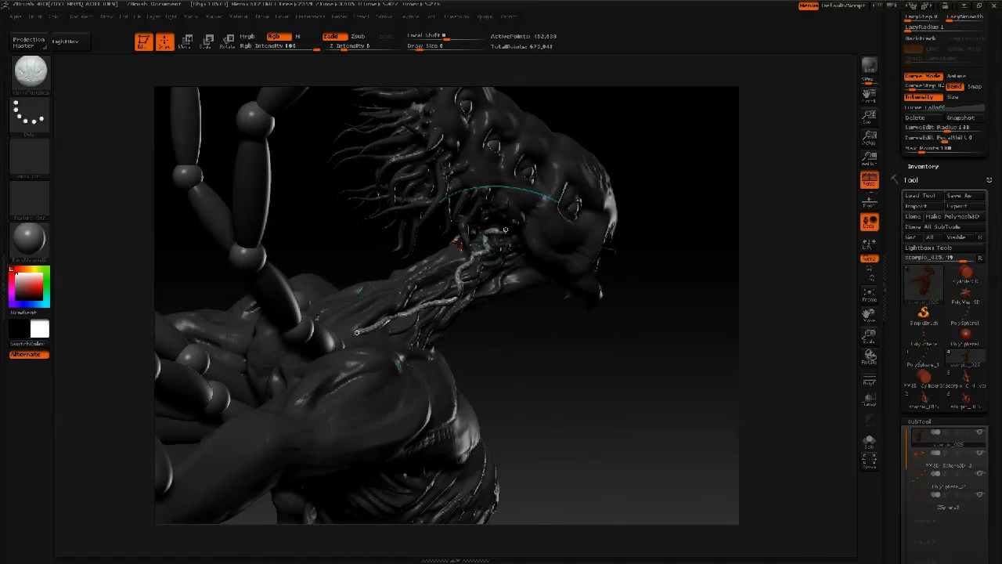
left_click_drag(330, 327, 438, 306)
left_click_drag(630, 298, 552, 285)
Draw further tubes from under the jaw down across the collarbone and shoulder
left_click_drag(389, 346, 435, 331)
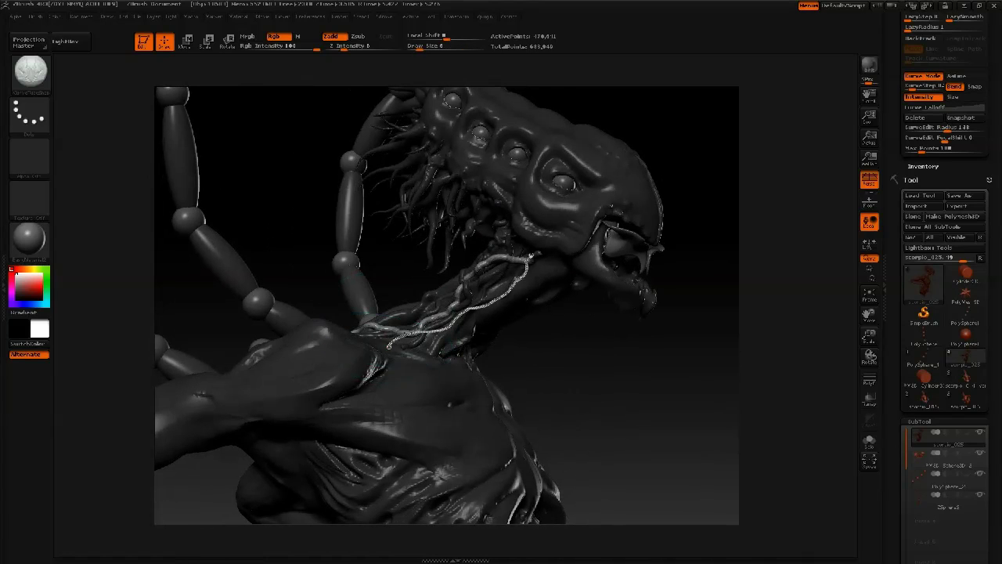
left_click_drag(531, 255, 531, 255)
left_click(370, 389)
left_click_drag(657, 352, 571, 352)
mouse_move(368, 382)
left_mouse_down()
mouse_move(470, 324)
mouse_move(338, 403)
left_mouse_up()
mouse_move(688, 352)
left_mouse_down()
mouse_move(594, 354)
mouse_move(490, 328)
left_mouse_up()
left_click_drag(586, 383, 593, 389)
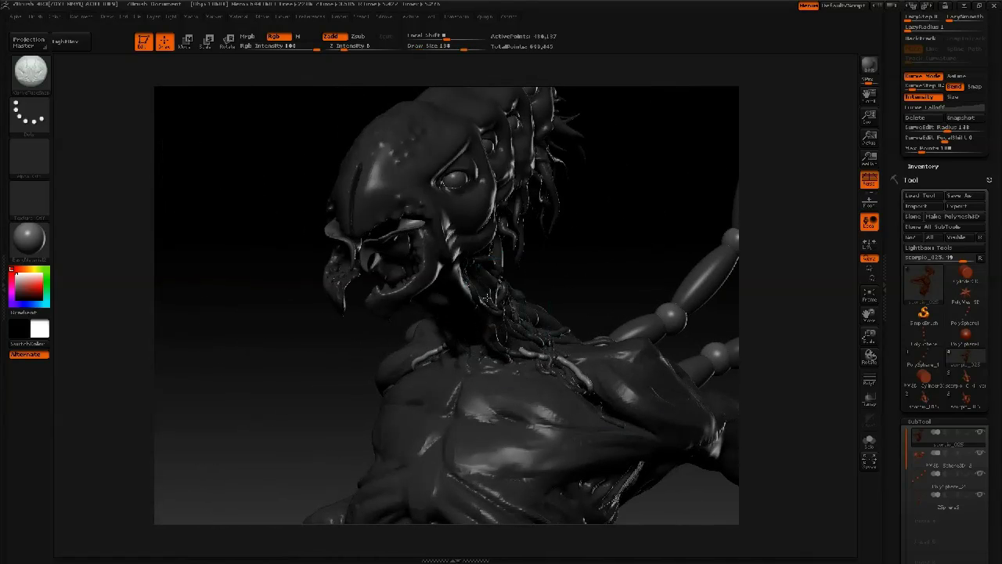
left_click_drag(528, 352, 529, 353)
Turn on the Size option for curves and draw thin wavy tubes over the side of the chest below the armpit
left_click_drag(117, 344, 318, 385)
mouse_move(262, 505)
left_mouse_down("alt")
mouse_move(335, 319)
mouse_move(329, 260)
left_mouse_up("alt")
left_click(965, 96)
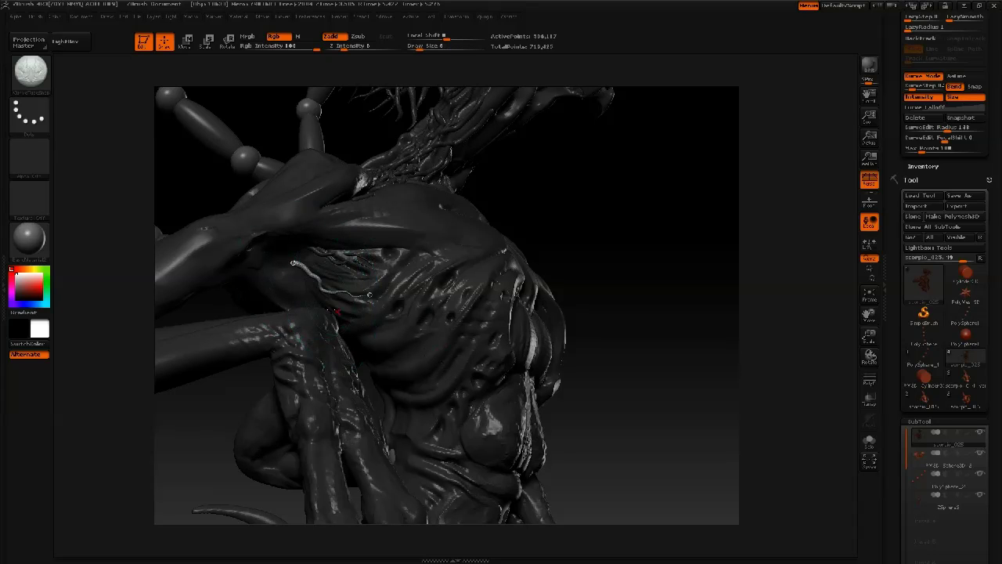
left_click_drag(277, 254, 347, 262)
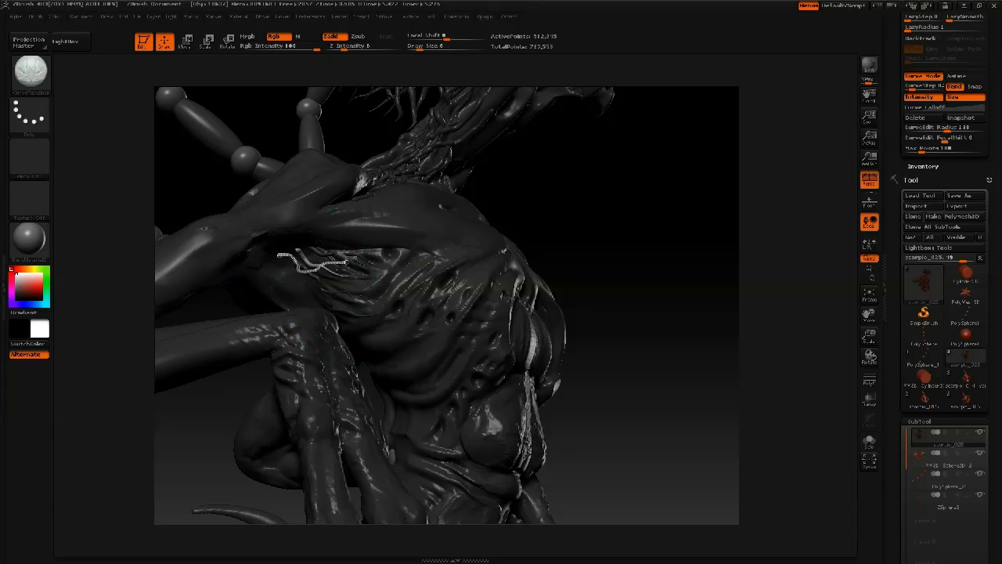
Draw more thin winding tubes behind the jaw, below the cheek and down the side of the neck
mouse_move(583, 159)
left_mouse_down()
mouse_move(494, 217)
mouse_move(627, 245)
mouse_move(279, 248)
mouse_move(282, 227)
left_mouse_up()
mouse_move(338, 150)
left_mouse_down()
mouse_move(348, 199)
mouse_move(339, 219)
left_mouse_up()
mouse_move(365, 133)
left_mouse_down()
mouse_move(352, 208)
mouse_move(385, 149)
left_mouse_up()
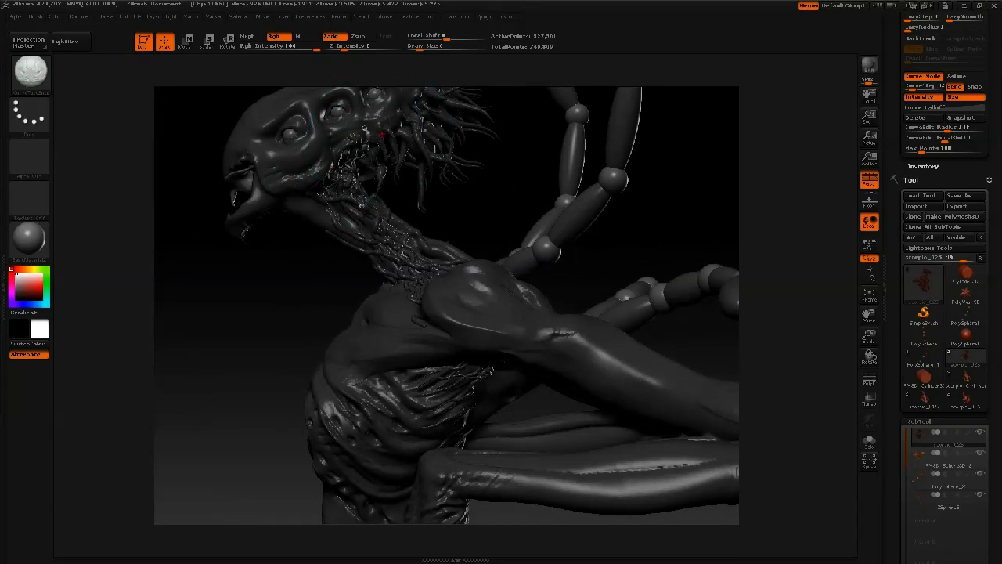
left_click_drag(275, 292, 357, 131)
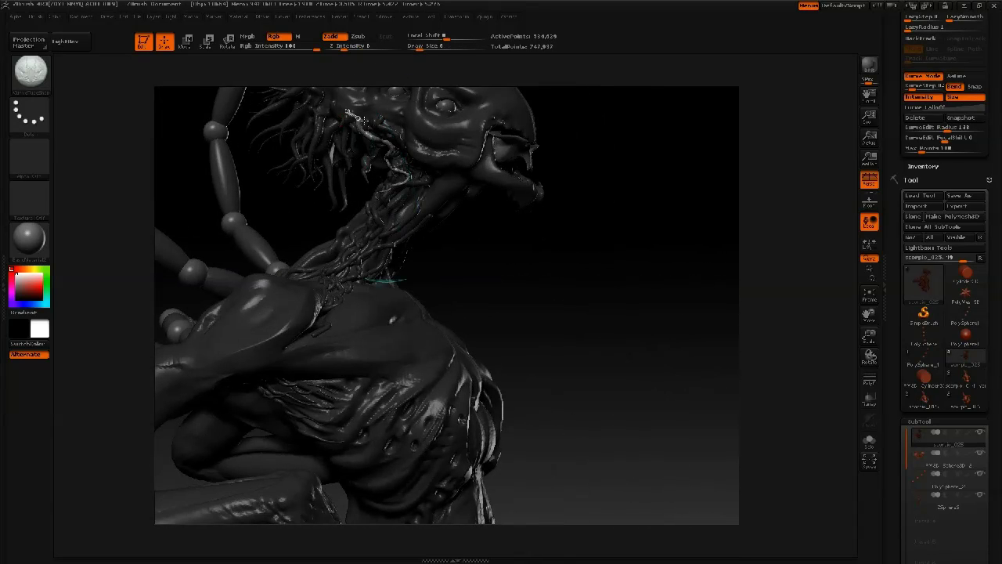
left_click_drag(408, 169, 409, 178)
mouse_move(565, 238)
left_mouse_down()
mouse_move(400, 237)
mouse_move(400, 217)
mouse_move(438, 264)
mouse_move(457, 121)
left_mouse_up()
mouse_move(473, 294)
left_mouse_down("alt")
mouse_move(503, 237)
mouse_move(441, 139)
mouse_move(418, 180)
left_mouse_up("alt")
Select the Move brush and reshape the shoulder, armpit and upper arm of the creature
right_click(310, 301)
left_click(373, 302)
left_click_drag(368, 223, 279, 267)
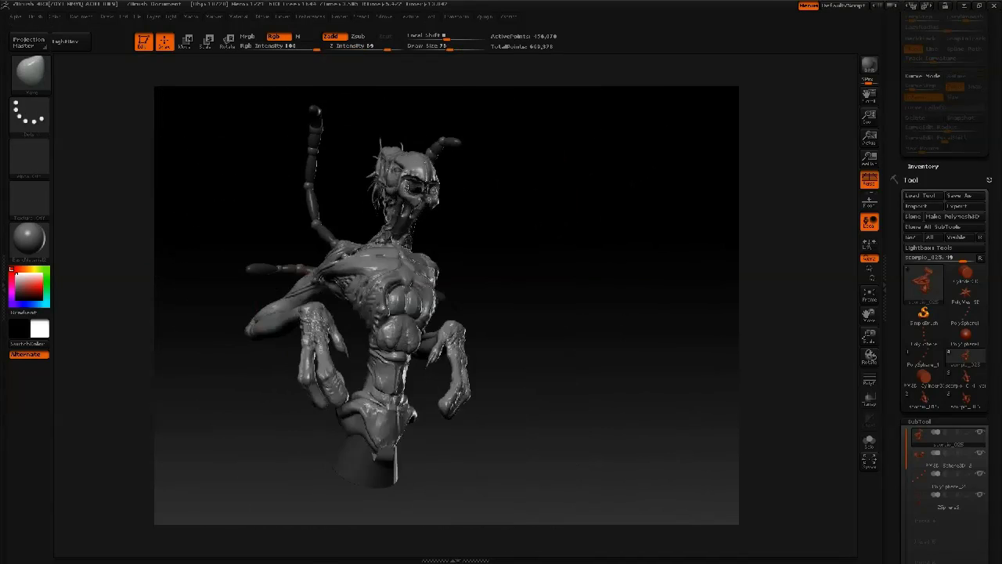
left_click_drag(283, 342, 275, 339)
left_click_drag(517, 313, 365, 296)
mouse_move(264, 302)
left_mouse_down()
mouse_move(446, 303)
mouse_move(427, 307)
mouse_move(391, 344)
mouse_move(311, 310)
left_mouse_up()
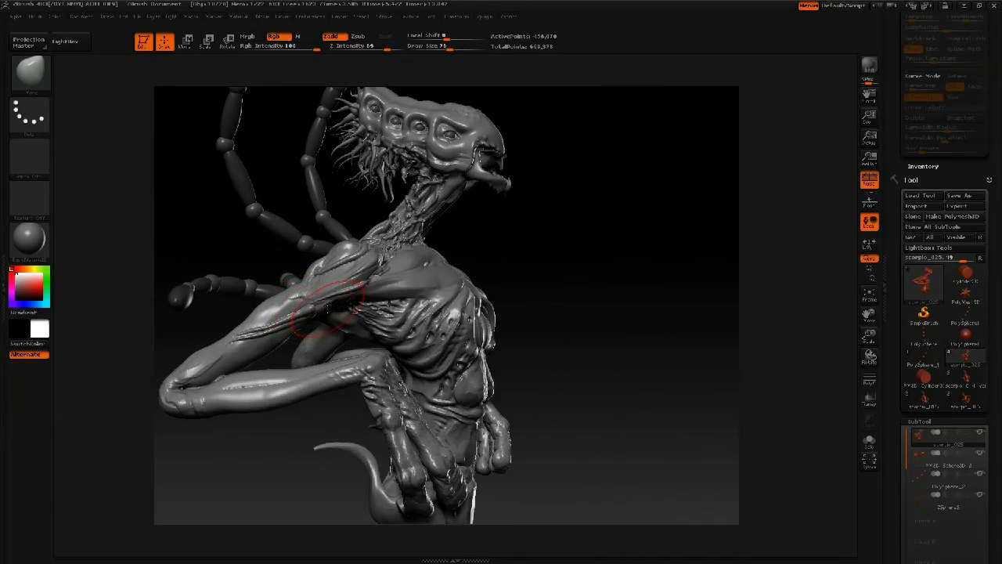
left_click_drag(314, 318, 266, 315)
mouse_move(438, 312)
left_mouse_down()
mouse_move(333, 301)
mouse_move(288, 336)
mouse_move(297, 325)
left_mouse_up()
Hide the ZSphere2 subtool that holds the segmented legs
left_click(939, 420)
mouse_move(664, 327)
left_mouse_down()
mouse_move(751, 336)
mouse_move(607, 321)
left_mouse_up()
left_click_drag(627, 258, 659, 207, "alt")
left_click(932, 421)
left_click_drag(953, 436, 953, 304)
left_click(979, 179)
mouse_move(666, 258)
left_mouse_down()
mouse_move(430, 223)
mouse_move(526, 267)
mouse_move(593, 340)
mouse_move(537, 346)
left_mouse_up()
Choose the SnakeHook brush and adjust its draw size to 16
key("b")
key("c")
left_click(454, 391)
mouse_move(593, 395)
left_mouse_down()
mouse_move(576, 258)
mouse_move(587, 376)
left_mouse_up()
key("space")
mouse_move(579, 328)
left_mouse_down("alt")
mouse_move(575, 407)
mouse_move(548, 235)
mouse_move(415, 138)
left_mouse_up("alt")
left_click_drag(429, 92, 511, 252, "ctrl+shift")
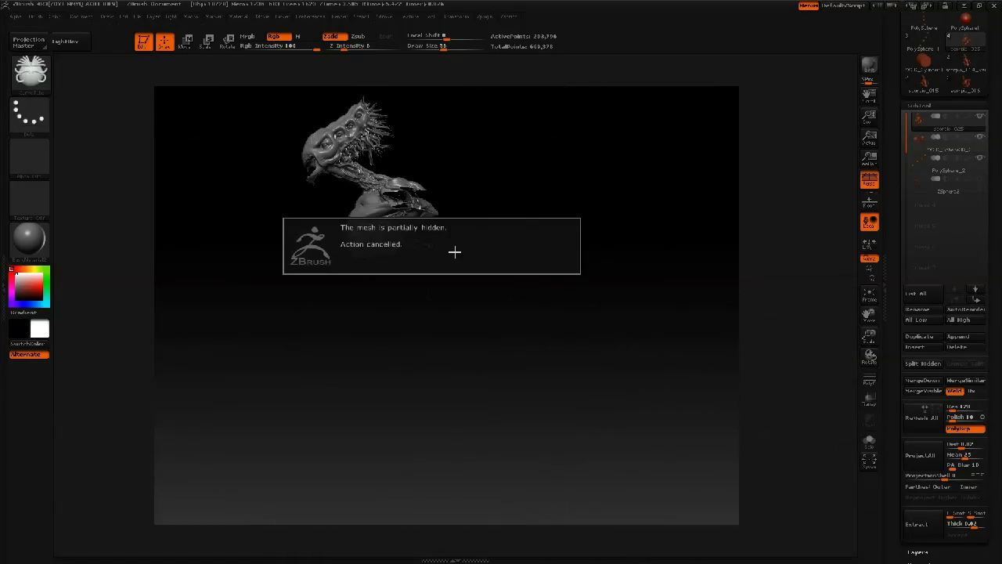
mouse_move(454, 250)
left_mouse_down()
mouse_move(459, 284)
mouse_move(583, 371)
left_mouse_up()
Pull a row of curved pointed spikes out of the ribs with the draw size reduced to 12
key("space")
mouse_move(487, 312)
left_mouse_down()
mouse_move(479, 312)
mouse_move(515, 301)
left_mouse_up()
key("space")
mouse_move(454, 315)
left_mouse_down()
mouse_move(508, 317)
mouse_move(500, 342)
left_mouse_up()
left_click_drag(572, 353, 658, 359)
mouse_move(611, 270)
left_mouse_down()
mouse_move(478, 301)
mouse_move(468, 286)
left_mouse_up()
key("space")
left_click(476, 280)
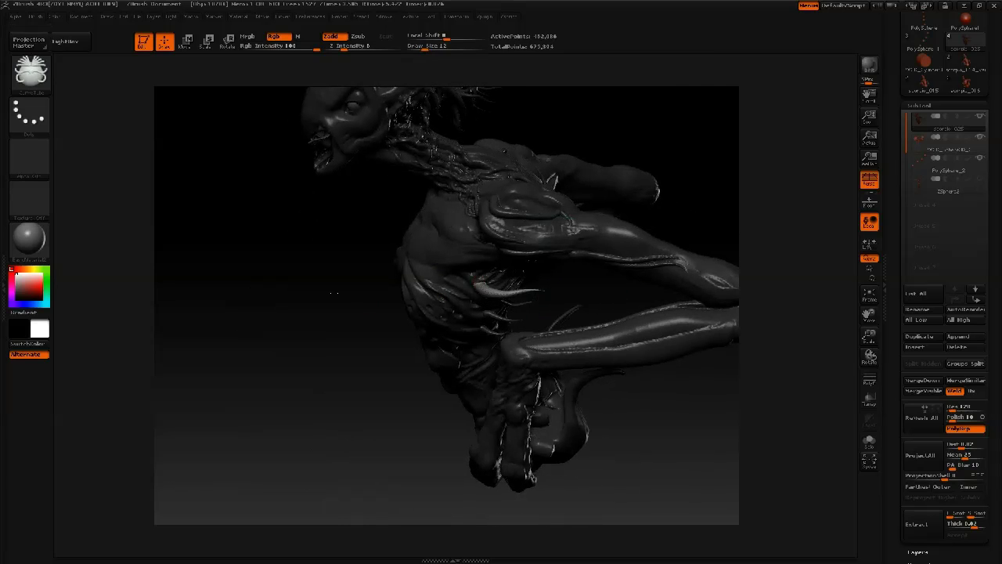
left_click_drag(333, 293, 475, 279, "shift")
mouse_move(608, 225)
left_mouse_down()
mouse_move(573, 201)
mouse_move(470, 235)
mouse_move(624, 321)
mouse_move(607, 333)
mouse_move(481, 358)
mouse_move(427, 352)
left_mouse_up()
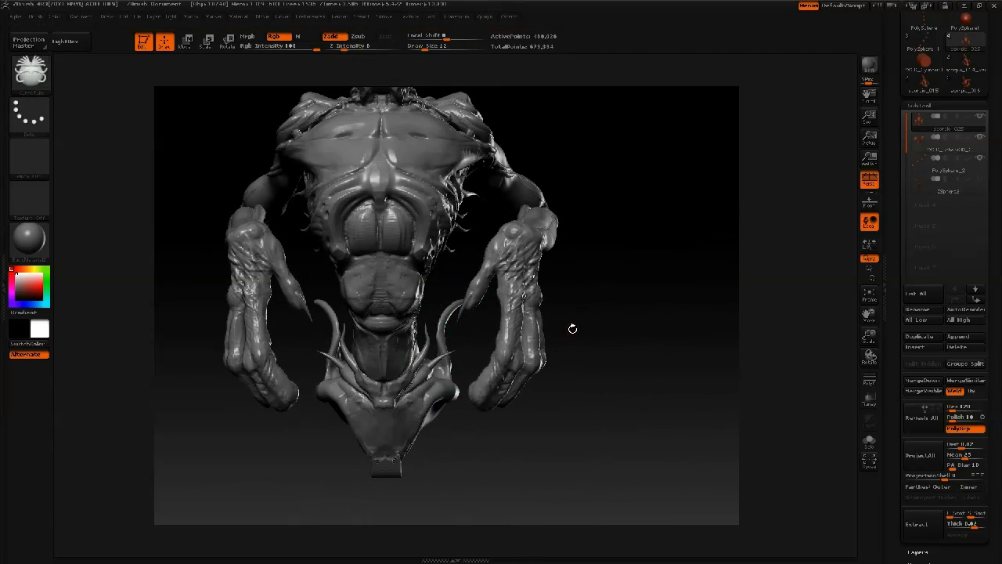
Switch to the ClayTubes brush and build up the rib surface around the bases of the spikes
mouse_move(571, 326)
left_mouse_down()
mouse_move(658, 273)
mouse_move(434, 448)
mouse_move(286, 311)
mouse_move(250, 392)
mouse_move(328, 407)
mouse_move(297, 438)
left_mouse_up()
key("b")
key("c")
key("t")
left_click_drag(304, 325, 371, 471)
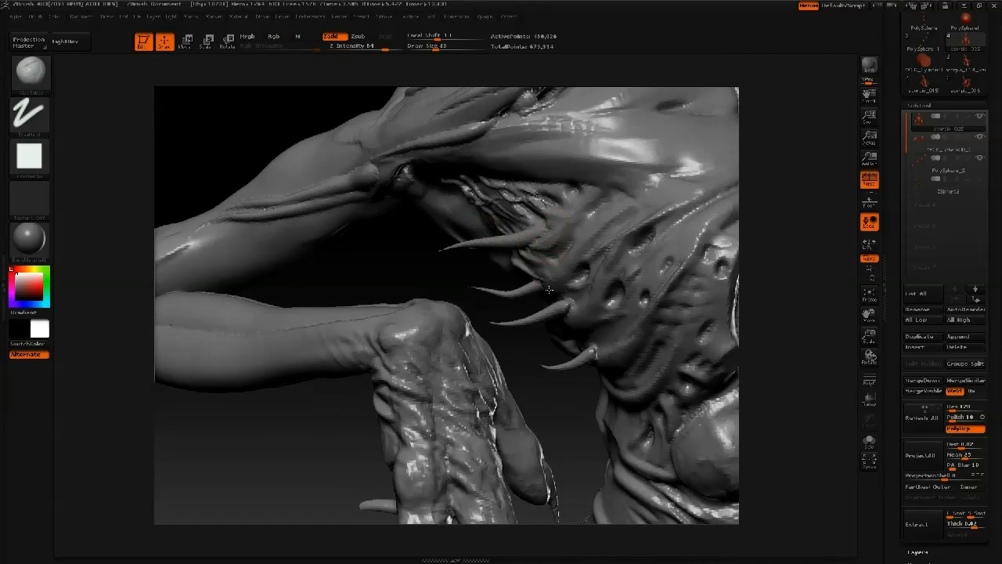
Save the sculpt as the new version scorpio_027
mouse_move(593, 338)
left_mouse_down("alt")
mouse_move(473, 259)
mouse_move(417, 254)
left_mouse_up("alt")
right_click_drag(424, 246, 483, 235, "alt")
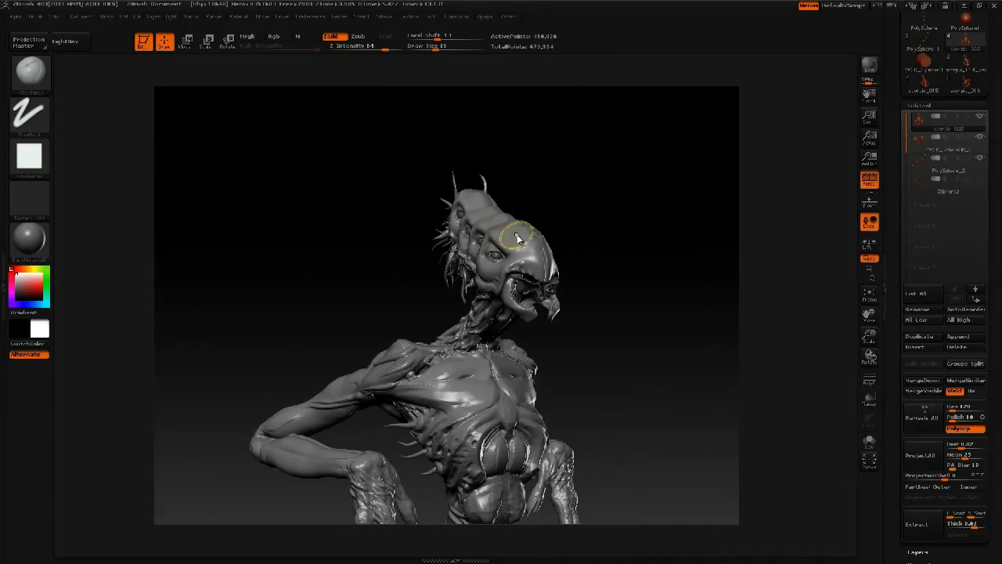
key("ctrl+s")
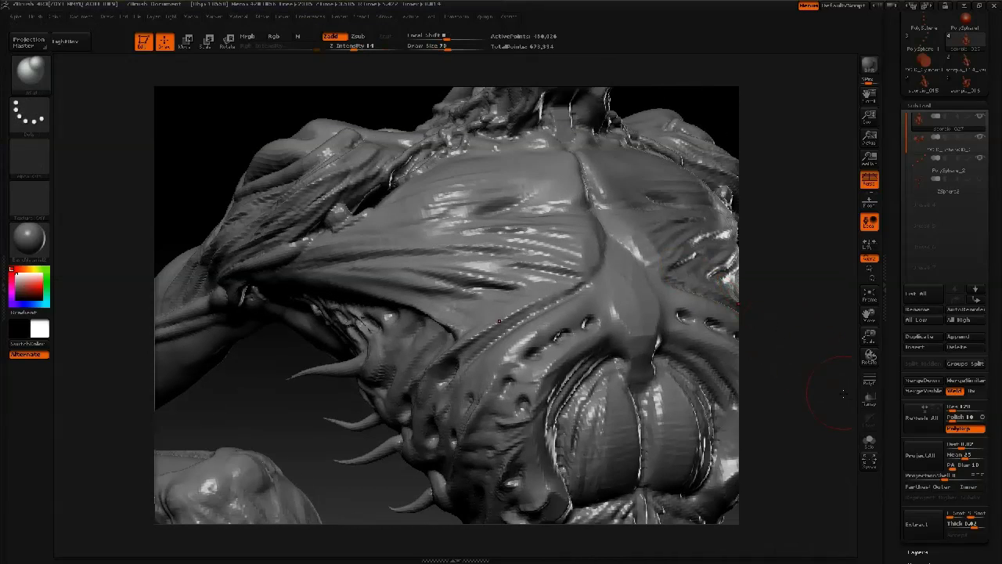
Refine the fibrous chest muscles and the rib edges below them
left_click_drag(827, 394, 771, 397)
mouse_move(589, 315)
left_mouse_down()
mouse_move(425, 273)
mouse_move(562, 390)
left_mouse_up()
mouse_move(503, 107)
left_mouse_down("alt")
mouse_move(589, 187)
mouse_move(635, 183)
mouse_move(607, 163)
mouse_move(637, 152)
mouse_move(605, 195)
mouse_move(615, 251)
mouse_move(607, 238)
mouse_move(601, 268)
mouse_move(588, 259)
mouse_move(623, 256)
left_mouse_up("alt")
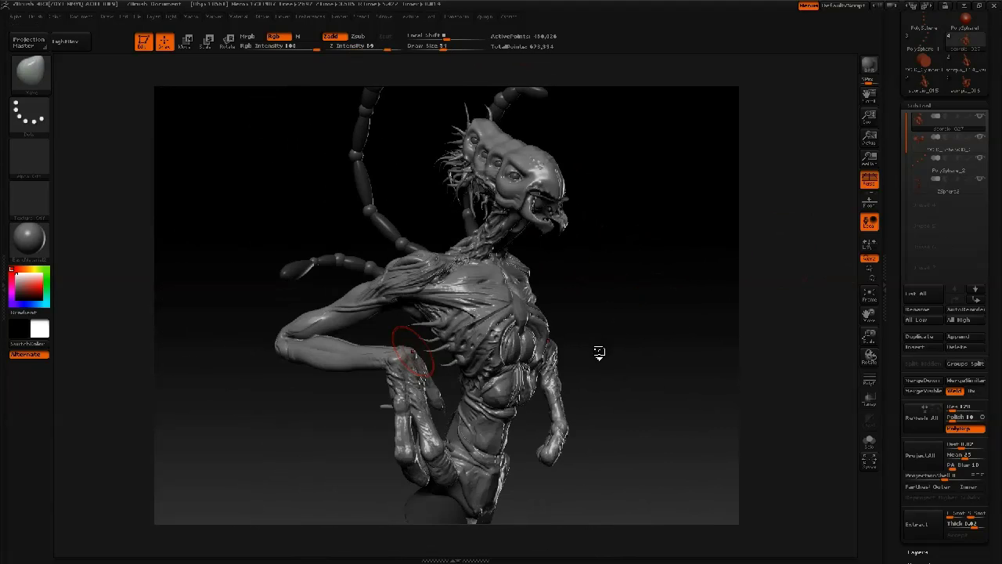
Add fibrous detail to the shoulder and shape the upper arm and elbow with the Standard and Move brushes
left_click_drag(600, 352, 358, 364)
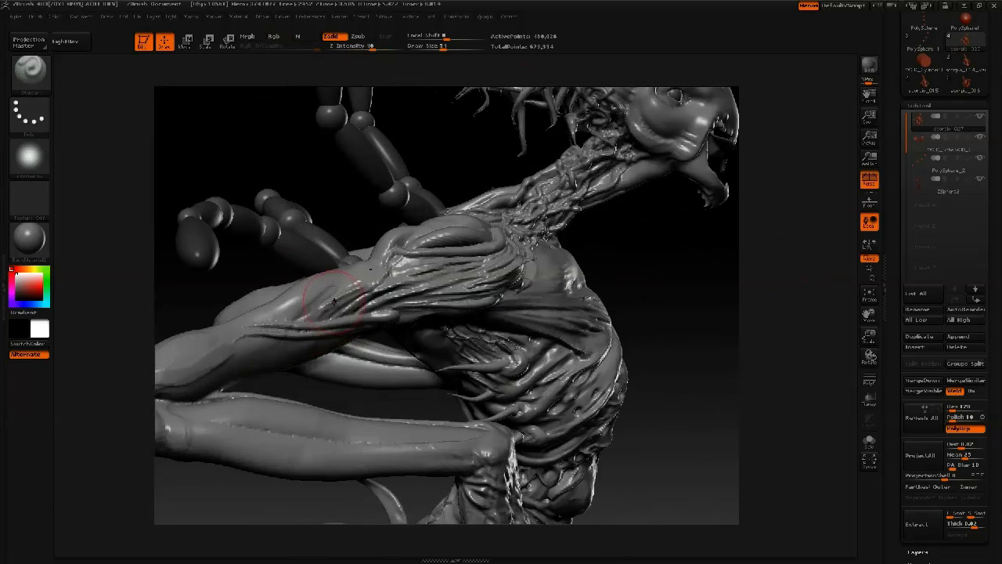
left_click_drag(181, 383, 323, 320, "alt")
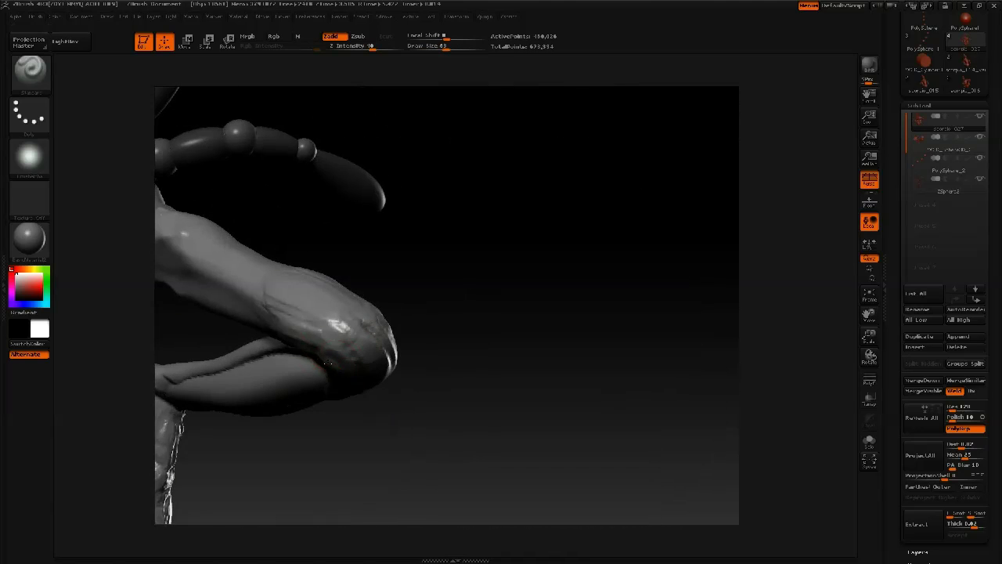
left_click_drag(485, 337, 361, 350)
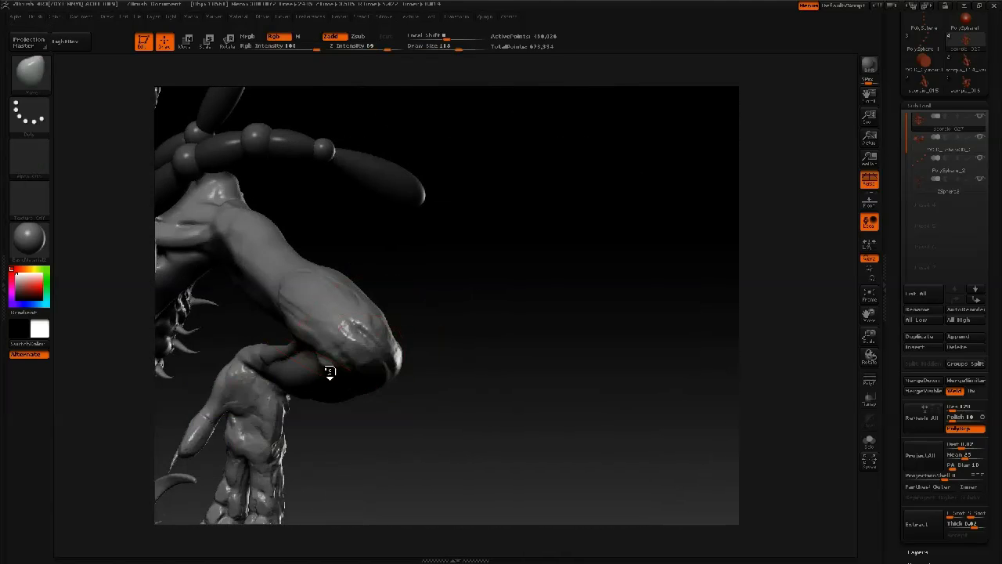
Sculpt muscle streaks on the forearm with ClayTubes at draw size 23, adding fibres with the Standard brush and a streaked alpha
right_click(329, 365)
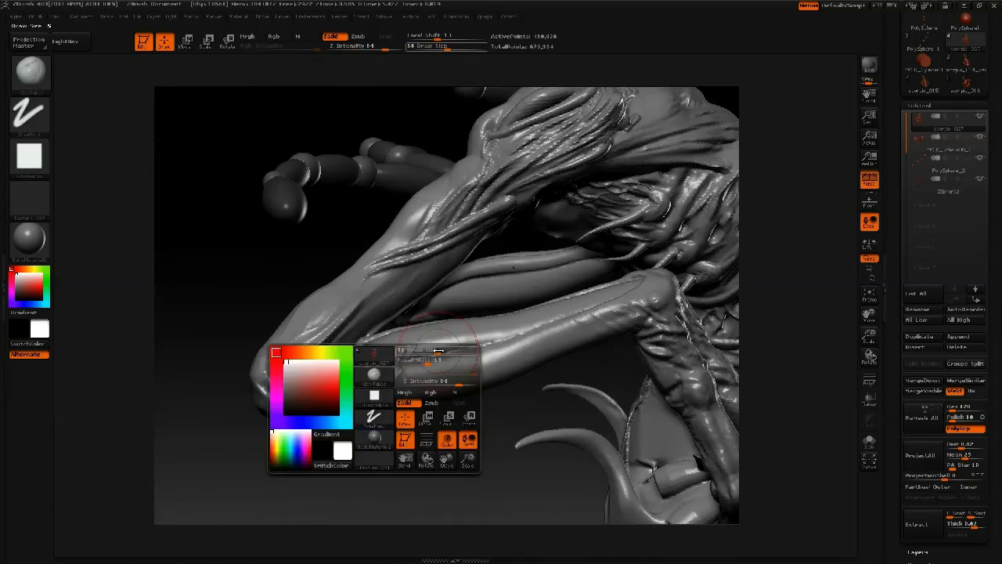
left_click_drag(470, 351, 443, 343)
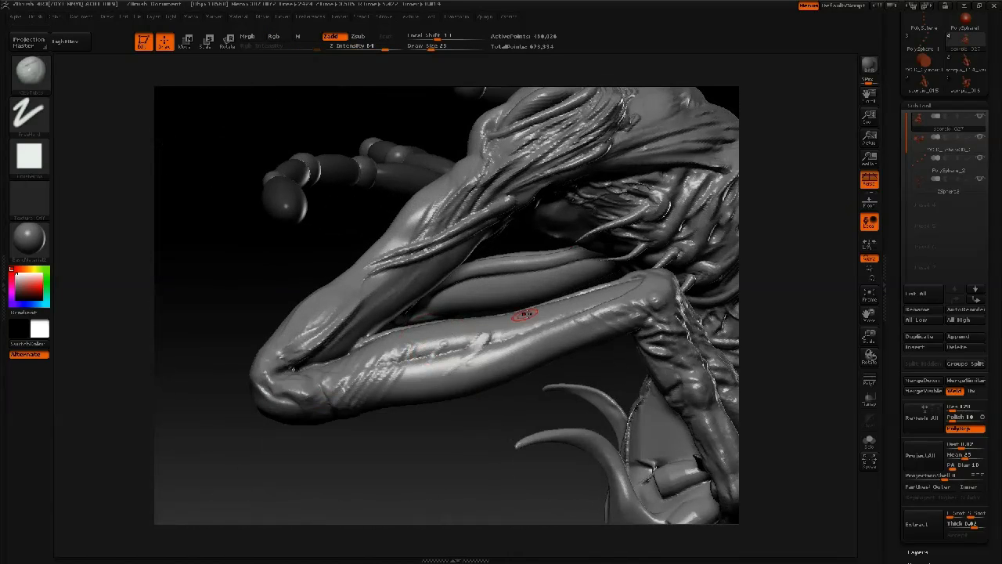
key("b")
key("s")
key("t")
left_click(29, 156)
left_click(246, 291)
right_click(421, 374)
left_click_drag(466, 322, 484, 341)
right_click(423, 403)
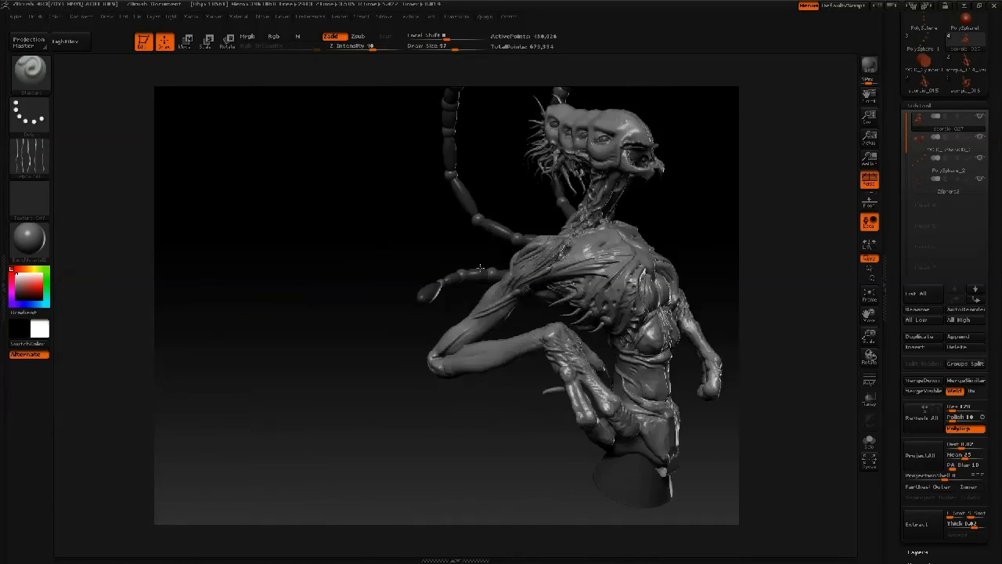
Reshape the upper arm, elbow and forearm contours with the Move brush, adjusting its draw size
left_click_drag(499, 299, 607, 297)
key("b")
key("m")
key("v")
right_click(266, 426)
left_click_drag(335, 368, 274, 344)
left_click_drag(235, 352, 345, 356)
right_click_drag(264, 358, 275, 330, "ctrl")
left_click_drag(260, 353, 270, 348)
right_click_drag(271, 348, 371, 365)
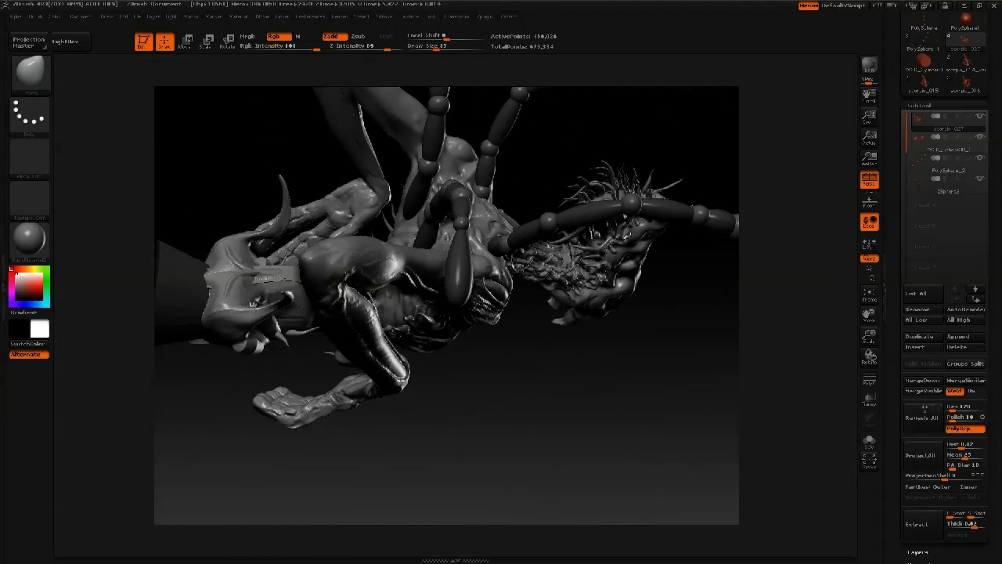
right_click_drag(388, 270, 314, 215)
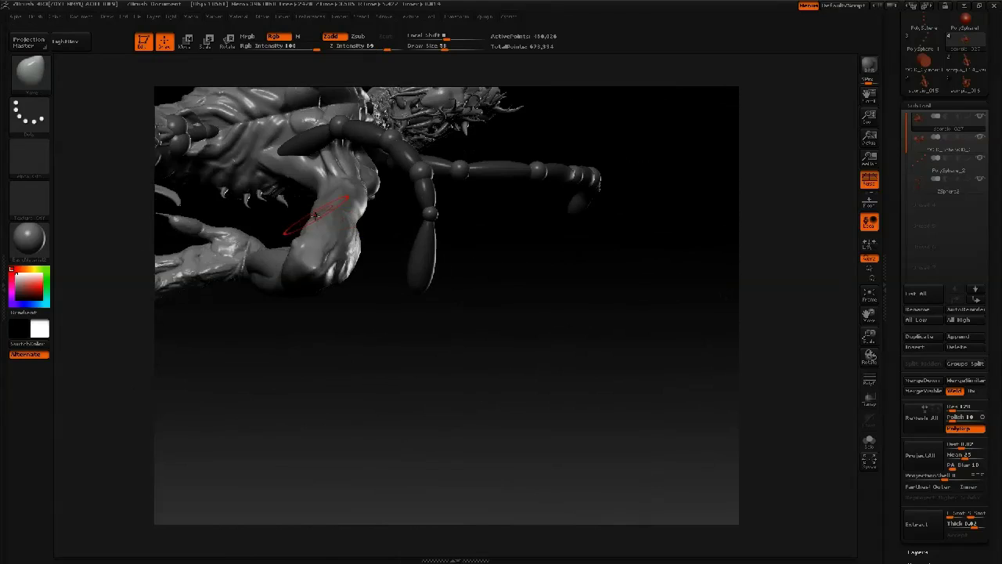
mouse_move(314, 267)
right_mouse_down()
mouse_move(308, 261)
mouse_move(290, 287)
mouse_move(345, 329)
mouse_move(403, 423)
mouse_move(411, 419)
mouse_move(407, 306)
mouse_move(425, 261)
mouse_move(412, 249)
mouse_move(110, 260)
right_mouse_up()
Give the Standard brush a soft round alpha, reduce its size and sculpt a central seam down the lower abdomen
left_click(29, 157)
left_click(125, 304)
mouse_move(478, 345)
right_mouse_down("alt")
mouse_move(356, 223)
mouse_move(313, 344)
right_mouse_up("alt")
key("space")
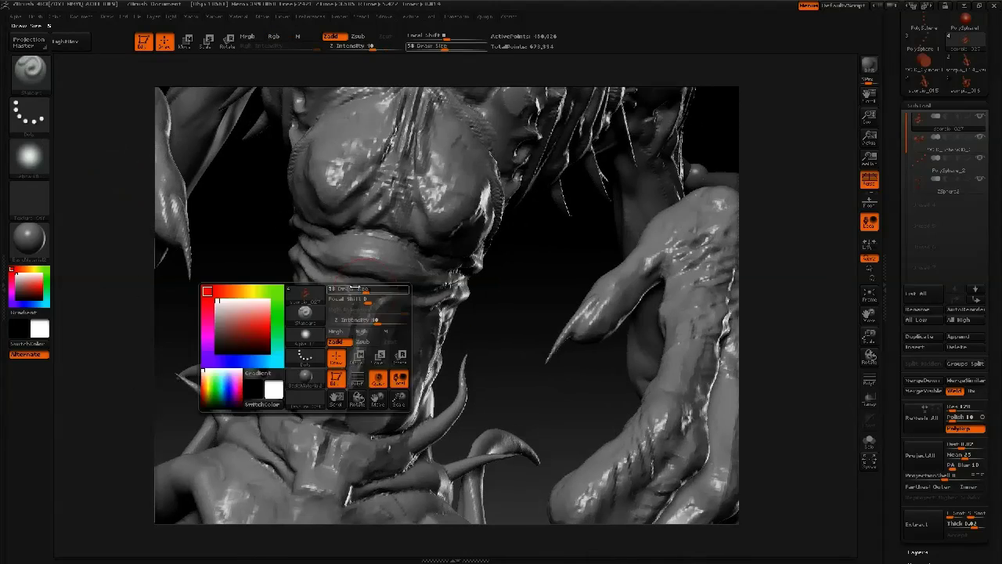
left_click_drag(368, 293, 353, 293)
left_click_drag(349, 353, 342, 414)
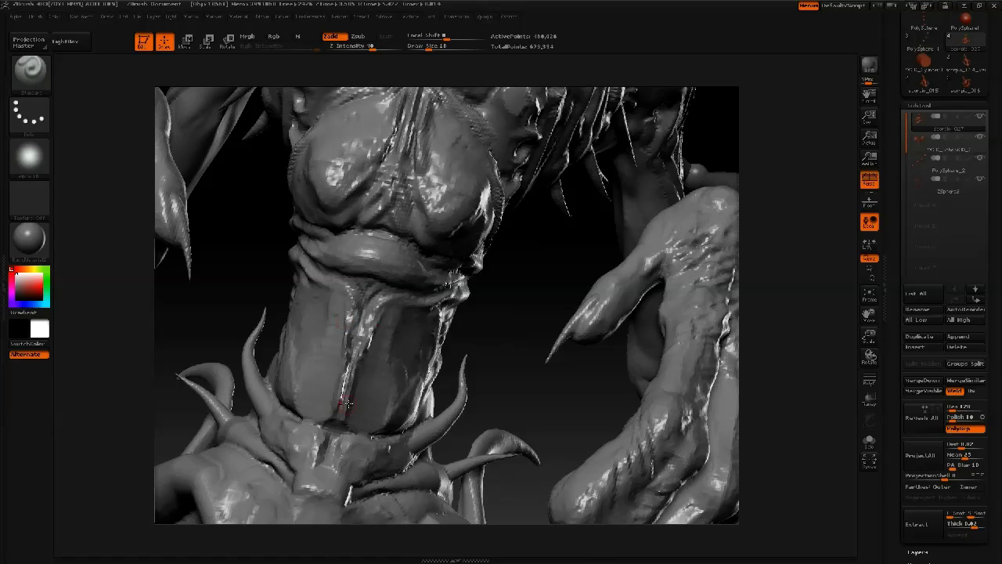
Enlarge the brush to 27 and define the side edges of the lower abdominal plate
right_click_drag(407, 356, 368, 352)
key("bracketright")
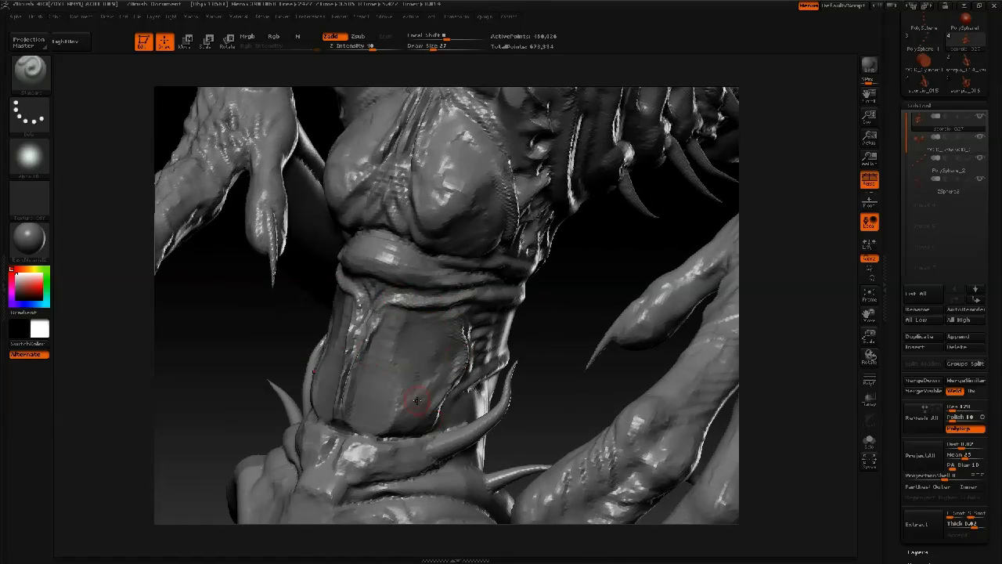
right_click_drag(417, 400, 548, 313, "ctrl")
Subdivide the body mesh once to subdivision level 2
left_click(910, 106)
left_click(928, 193)
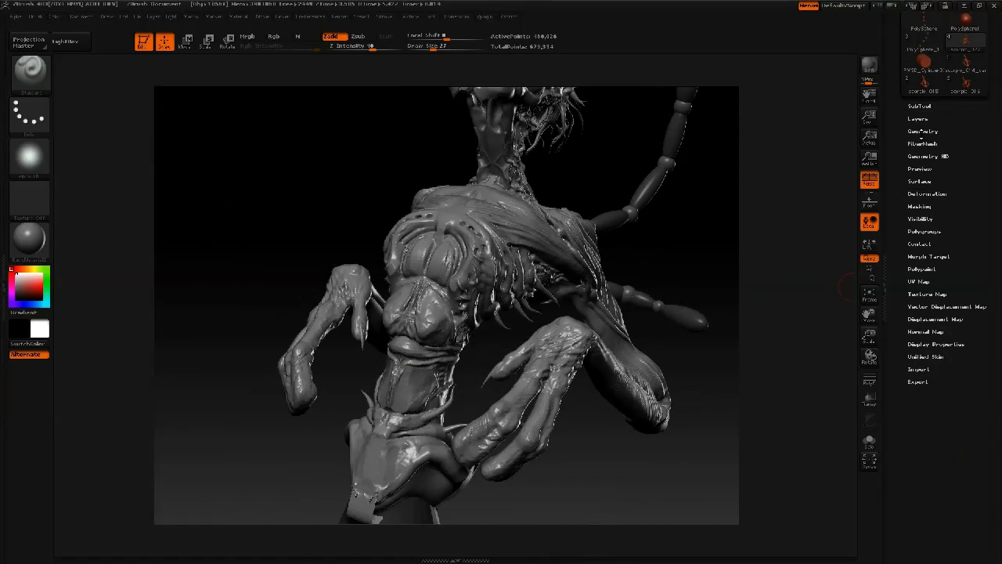
left_click(922, 130)
right_click_drag(807, 344, 464, 337)
key("ctrl+d")
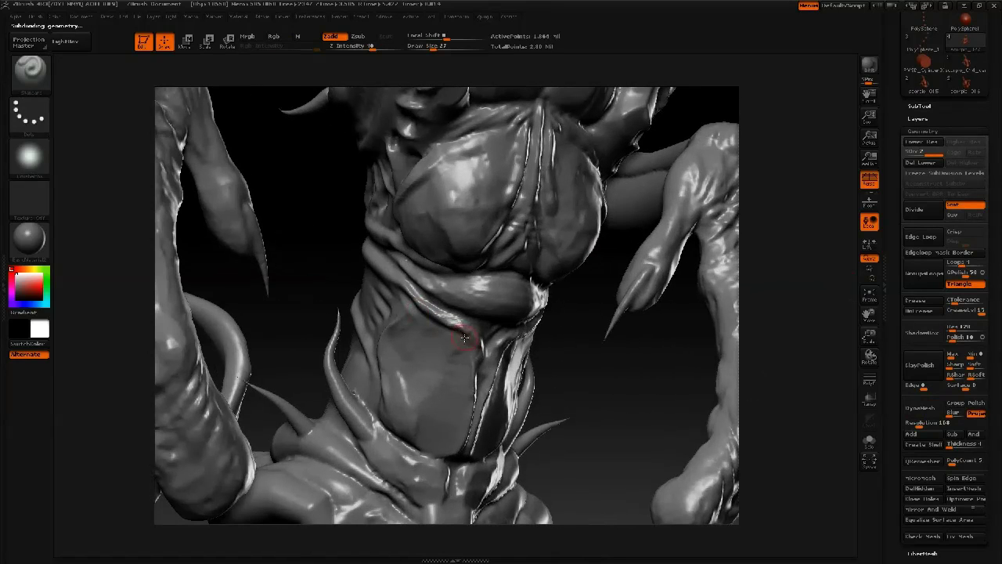
Adjust the draw size and sculpt diagonal wrinkles across the upper corner of the lower abdominal plate
key("space")
mouse_move(465, 364)
left_mouse_down()
mouse_move(445, 380)
mouse_move(467, 352)
left_mouse_up()
left_click_drag(462, 361, 423, 408)
key("space")
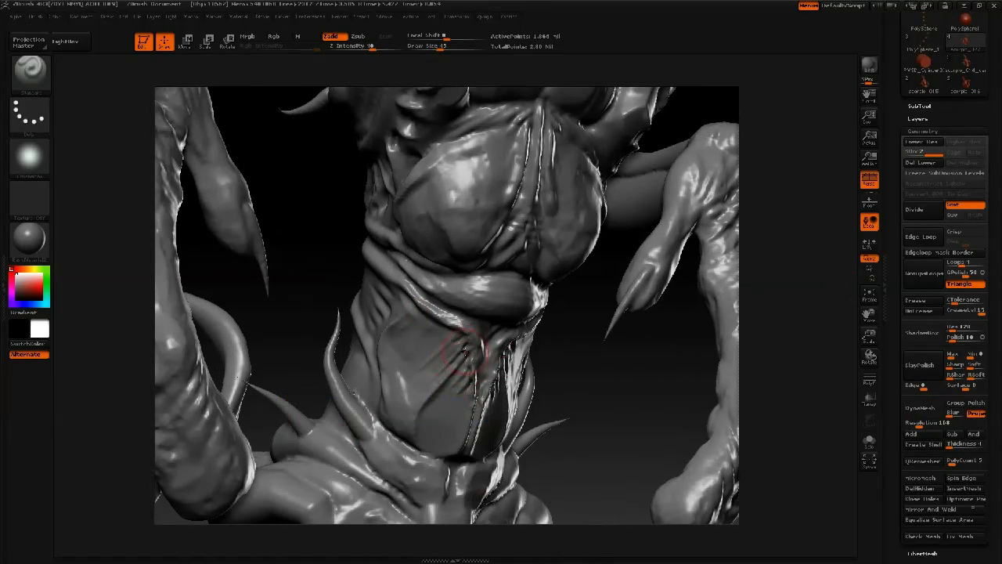
key("space")
Sculpt short raised ridges along the side of the waist beside the lower abdominal plate
right_click_drag(469, 390, 406, 317)
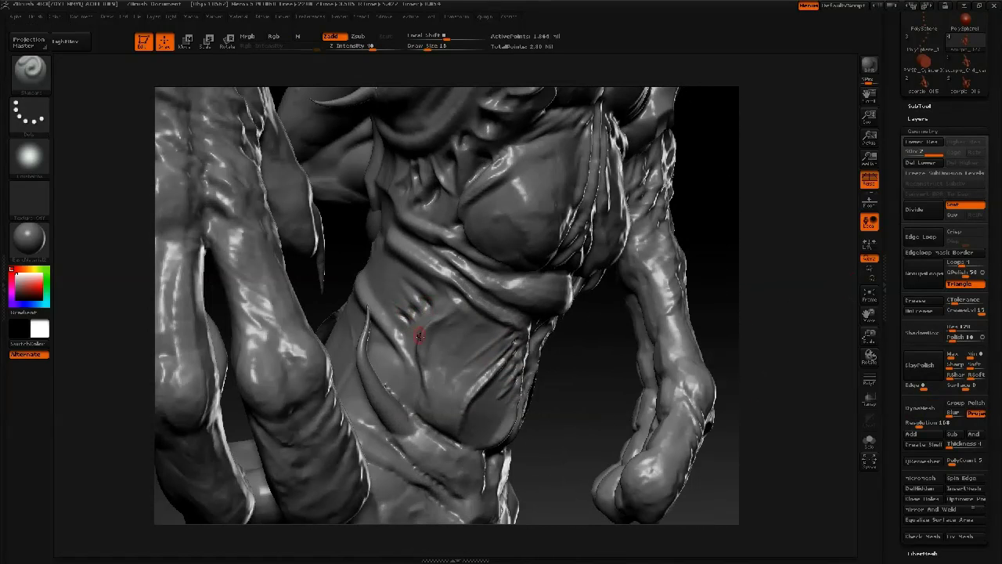
key("space")
left_click_drag(436, 364, 444, 364)
mouse_move(727, 343)
left_mouse_down()
mouse_move(519, 352)
mouse_move(468, 410)
left_mouse_up()
Set the draw size to 20 and sculpt fanned-out creases down the lower abdominal plate
key("space")
left_click_drag(468, 391, 458, 391)
left_click_drag(520, 357, 527, 396)
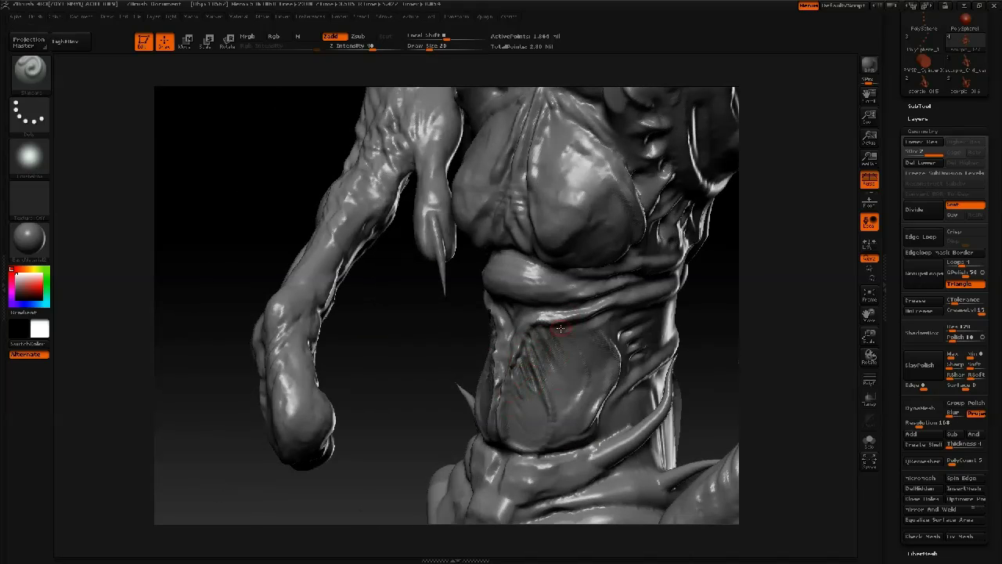
right_click_drag(599, 327, 612, 326)
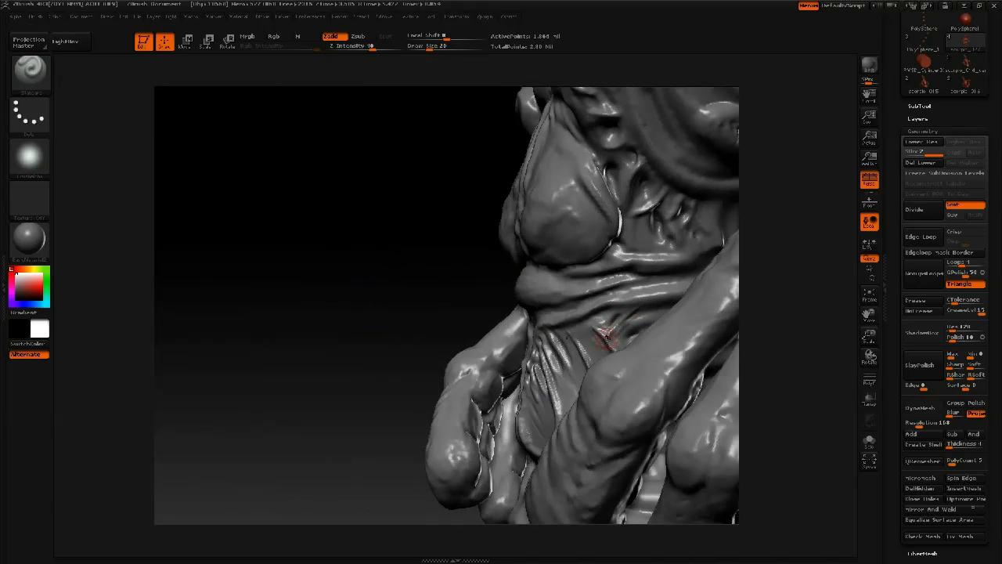
Sculpt horizontal wrinkles across the skin folds that separate the upper and lower abdominal plates
mouse_move(581, 287)
left_mouse_down()
mouse_move(662, 258)
mouse_move(638, 260)
mouse_move(650, 278)
left_mouse_up()
left_click_drag(561, 309, 658, 283)
right_click_drag(574, 277, 503, 279)
mouse_move(468, 280)
left_mouse_down()
mouse_move(528, 268)
mouse_move(532, 288)
left_mouse_up()
left_click_drag(496, 301, 531, 295)
Sculpt curved folds around the bulging upper abdominal lobes and a row of small dents along their upper rim
mouse_move(544, 276)
right_mouse_down("ctrl")
mouse_move(540, 235)
mouse_move(456, 248)
mouse_move(570, 299)
right_mouse_up("ctrl")
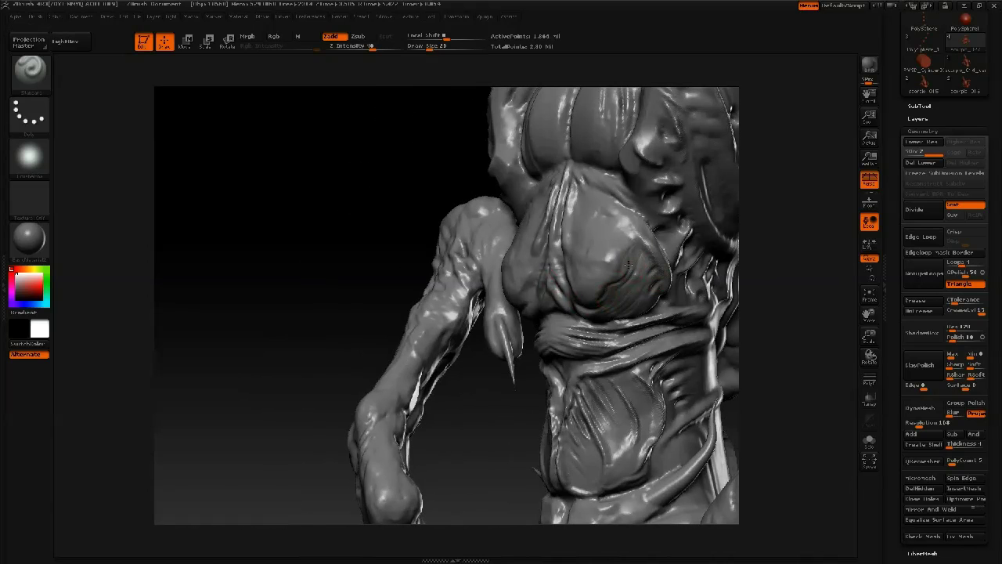
right_click_drag(617, 312, 469, 250)
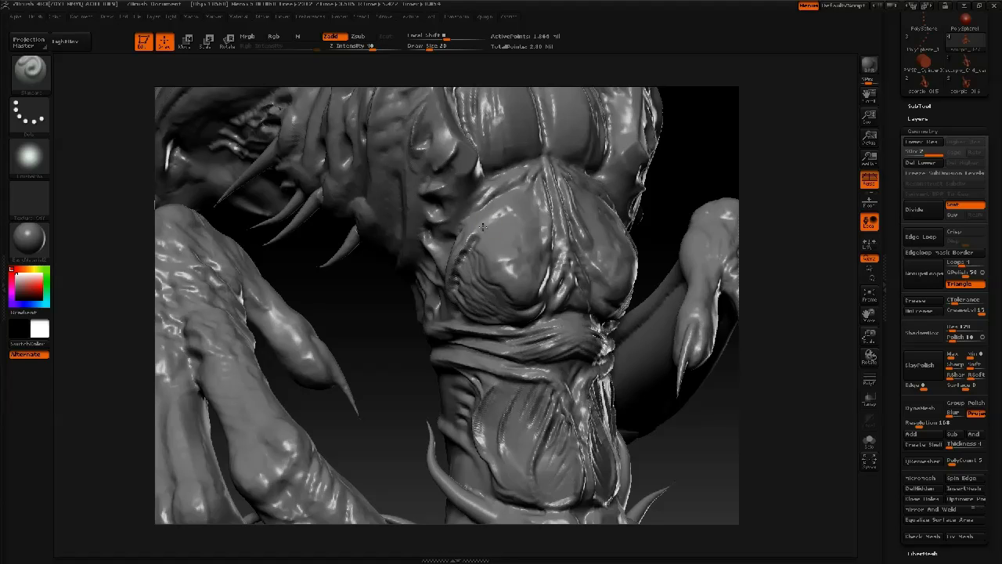
right_click_drag(534, 185, 573, 249)
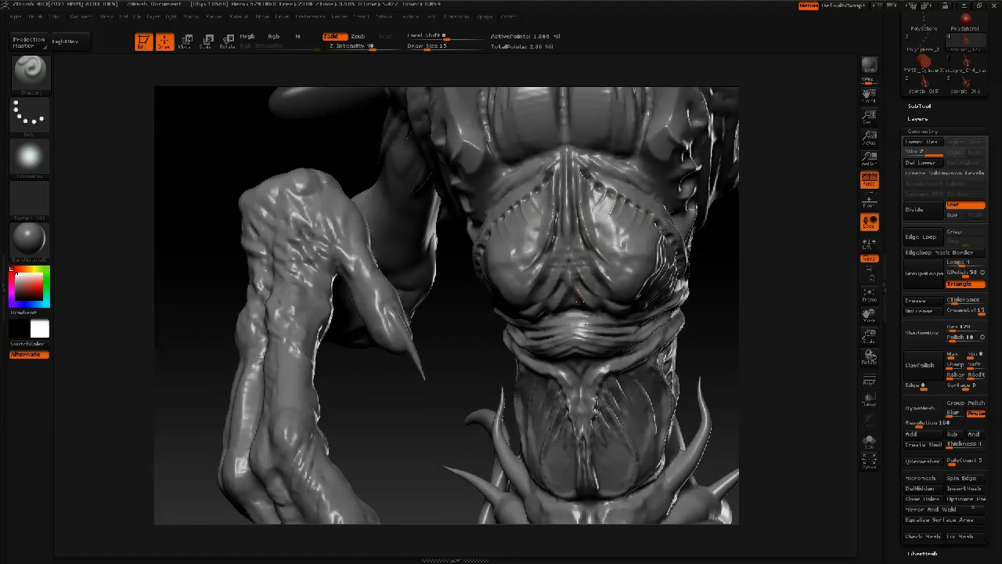
Add finer folds beneath the abdominal lobes and draw short ridges running from the dents along the rim
mouse_move(580, 258)
right_mouse_down("ctrl")
mouse_move(575, 211)
mouse_move(486, 223)
mouse_move(493, 273)
right_mouse_up("ctrl")
mouse_move(493, 274)
right_mouse_down()
mouse_move(650, 274)
mouse_move(599, 279)
mouse_move(601, 265)
right_mouse_up()
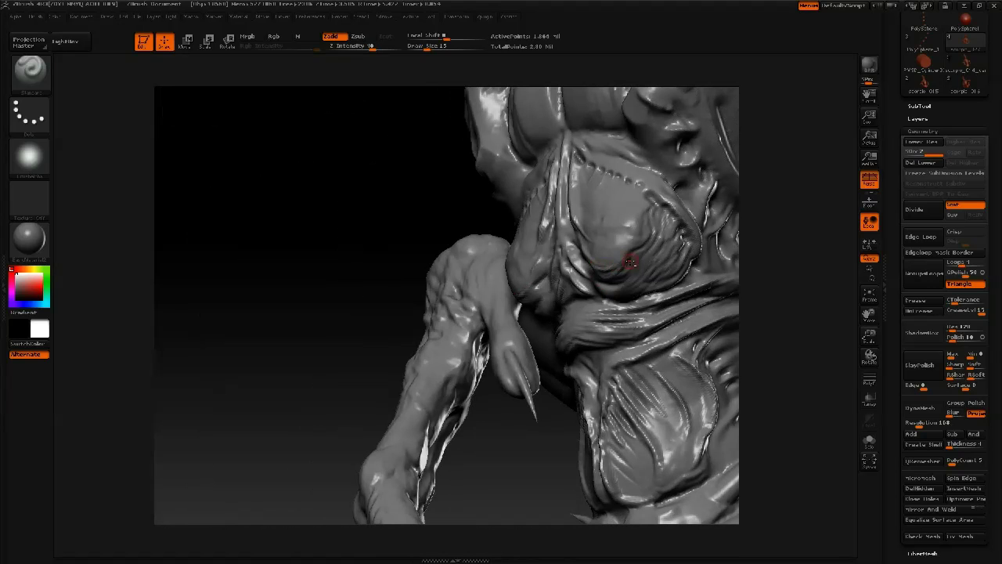
mouse_move(678, 258)
right_mouse_down()
mouse_move(462, 243)
mouse_move(512, 270)
mouse_move(527, 317)
right_mouse_up()
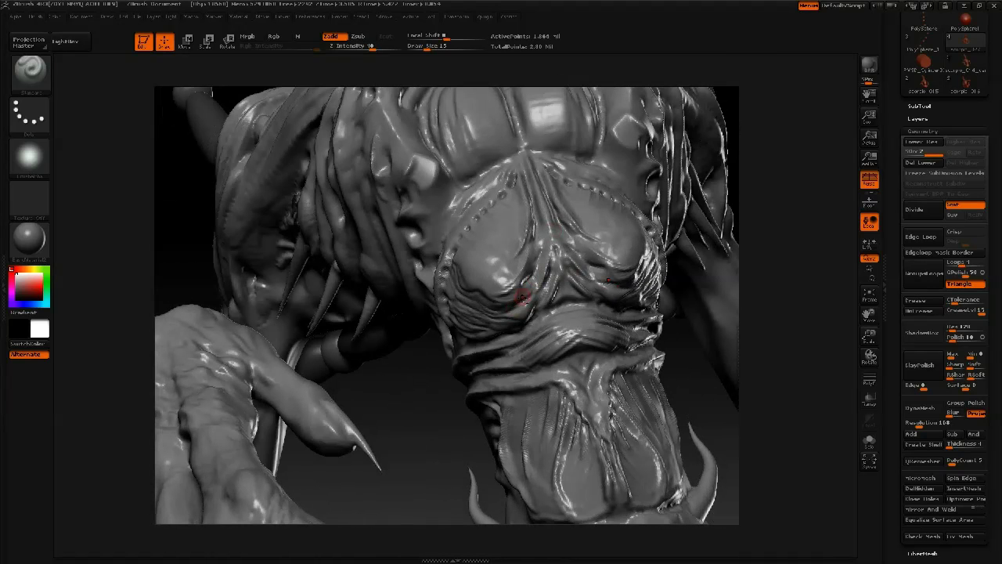
right_click_drag(458, 277, 452, 295)
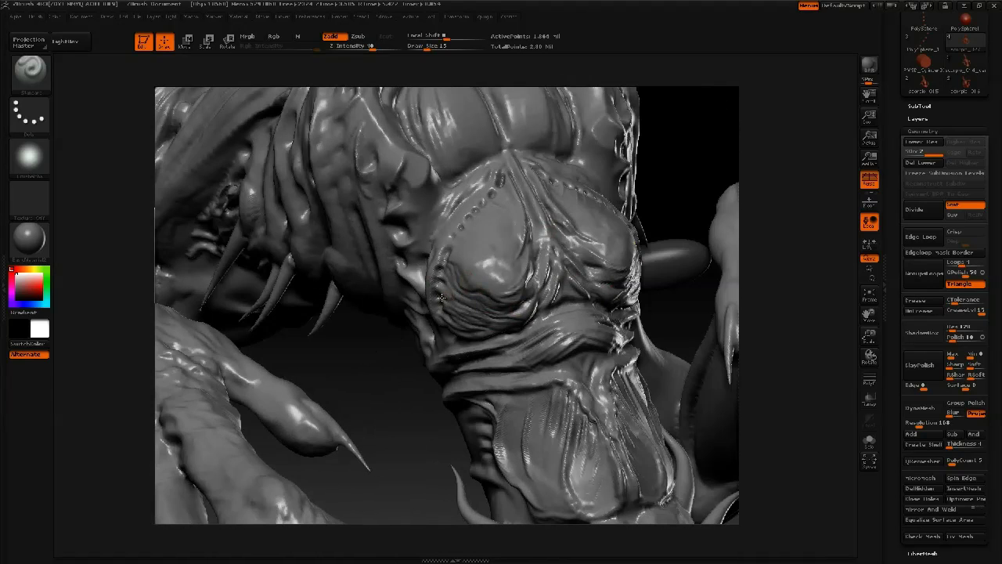
mouse_move(489, 345)
right_mouse_down()
mouse_move(447, 260)
mouse_move(548, 235)
mouse_move(636, 187)
right_mouse_up()
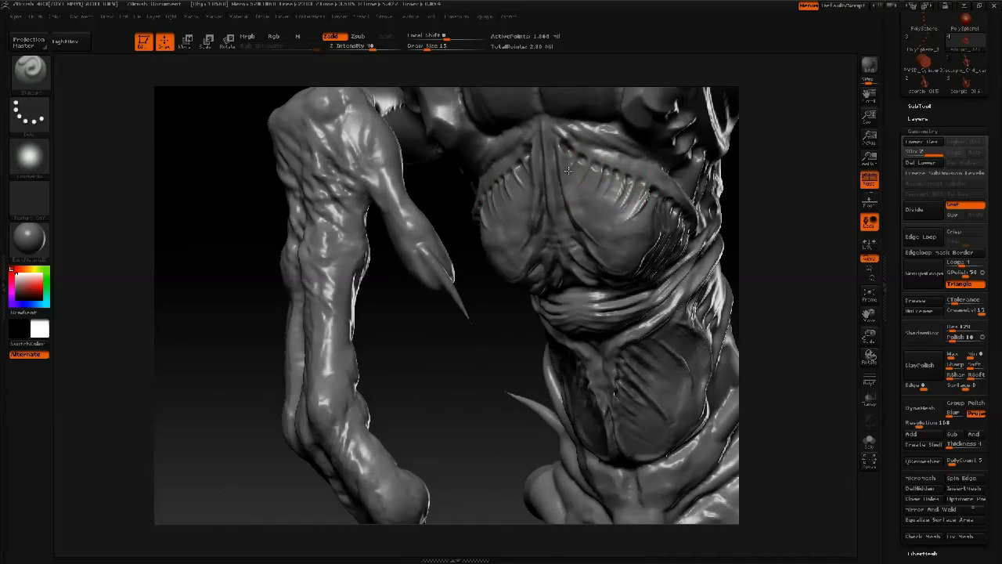
Sculpt dense wavy wrinkles along the outer and lower sides of the upper abdominal lobes
right_click_drag(569, 170, 557, 126, "ctrl")
mouse_move(462, 211)
right_mouse_down()
mouse_move(532, 224)
mouse_move(485, 304)
right_mouse_up()
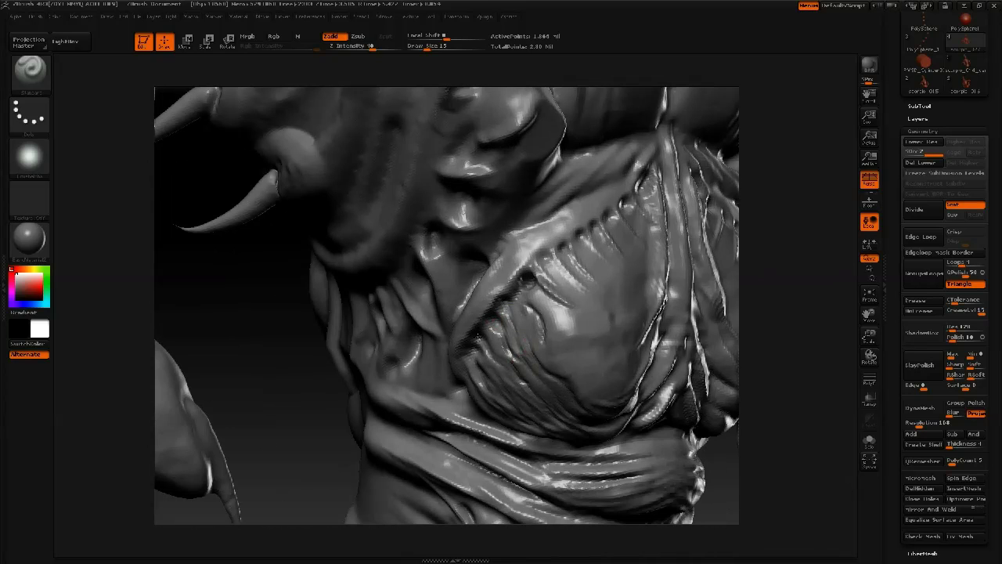
mouse_move(532, 365)
right_mouse_down("ctrl")
mouse_move(505, 264)
mouse_move(509, 235)
mouse_move(376, 227)
right_mouse_up("ctrl")
mouse_move(579, 227)
right_mouse_down("ctrl")
mouse_move(591, 279)
mouse_move(618, 298)
right_mouse_up("ctrl")
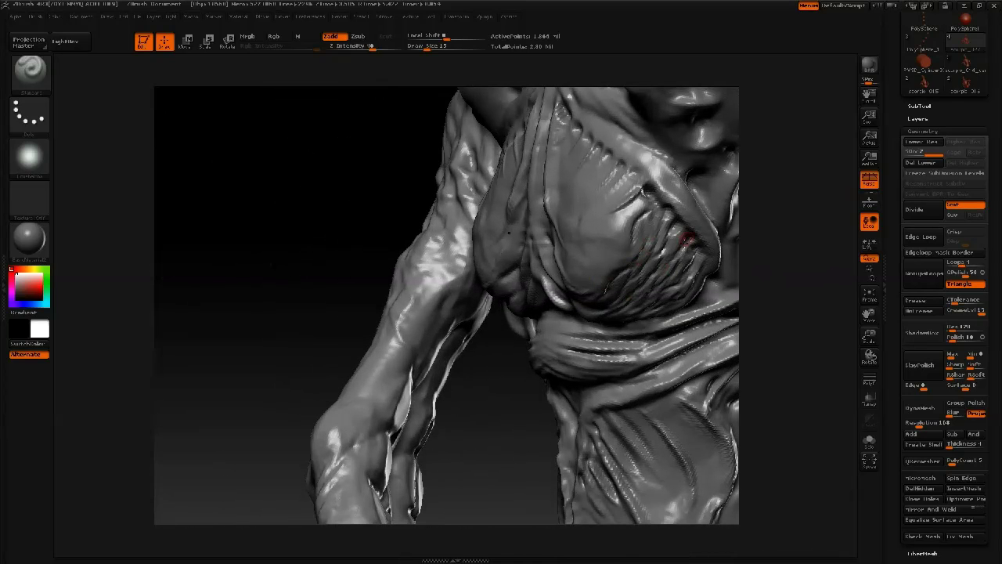
right_click_drag(585, 327, 528, 297)
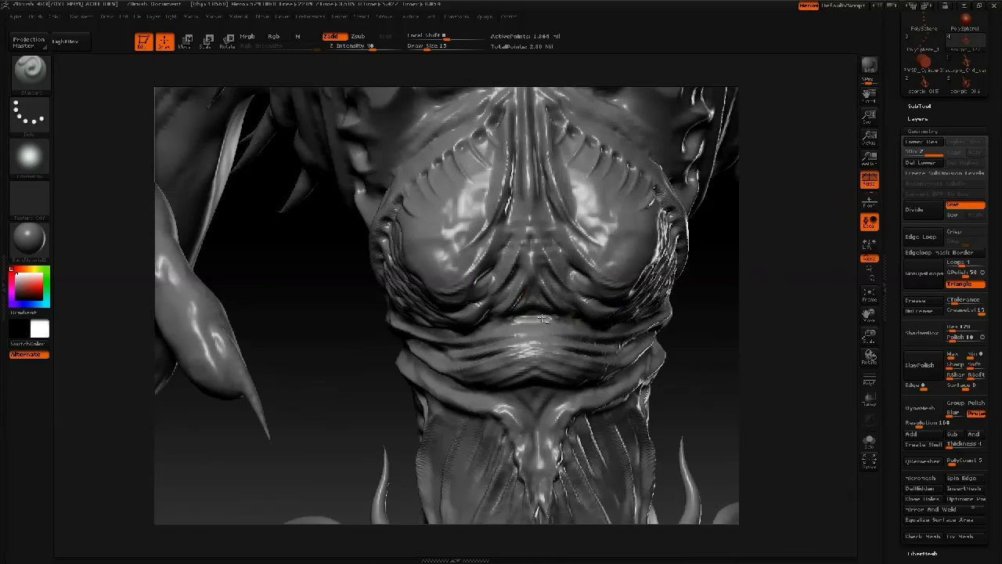
Sculpt long vertical creases down the outer sides of the twin chest lobes
mouse_move(577, 321)
right_mouse_down()
mouse_move(446, 264)
mouse_move(454, 226)
mouse_move(326, 143)
mouse_move(377, 335)
mouse_move(503, 302)
mouse_move(459, 239)
mouse_move(540, 385)
mouse_move(444, 260)
mouse_move(374, 291)
mouse_move(425, 233)
mouse_move(423, 333)
mouse_move(473, 353)
mouse_move(472, 441)
mouse_move(486, 361)
right_mouse_up()
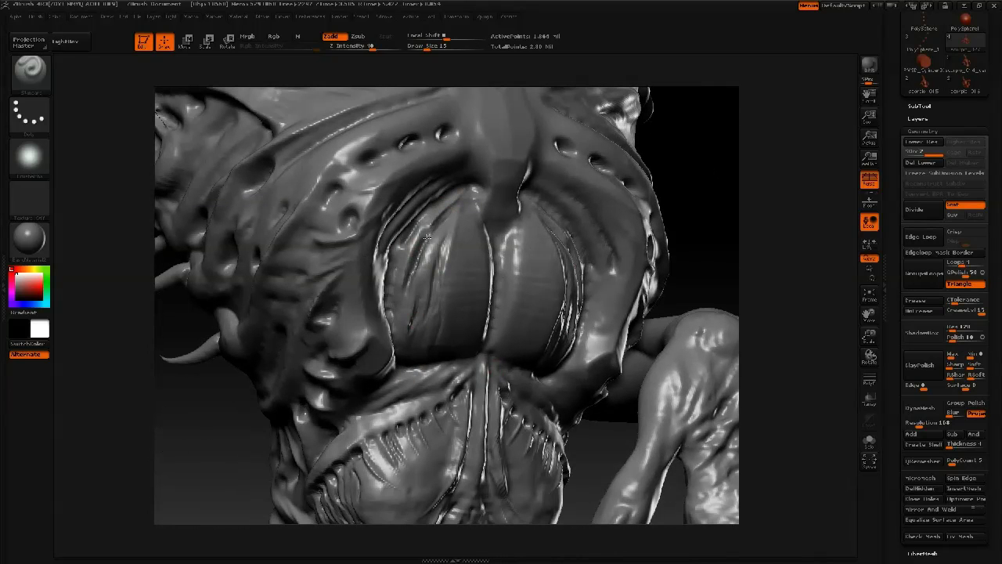
mouse_move(415, 342)
right_mouse_down()
mouse_move(401, 377)
mouse_move(429, 360)
mouse_move(436, 339)
right_mouse_up()
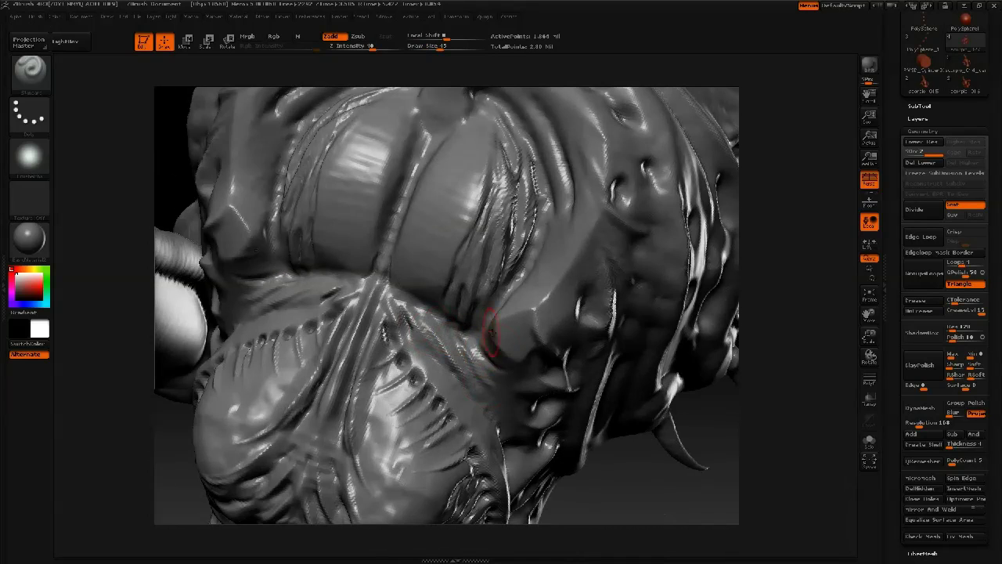
mouse_move(495, 358)
right_mouse_down()
mouse_move(436, 304)
mouse_move(380, 300)
mouse_move(344, 313)
mouse_move(359, 299)
mouse_move(470, 321)
mouse_move(586, 266)
mouse_move(458, 321)
mouse_move(568, 376)
mouse_move(463, 378)
right_mouse_up()
Set the draw size to 12 and sculpt small horizontal wrinkles in the gap above the chest lobes
key("space")
left_click_drag(524, 324, 509, 323)
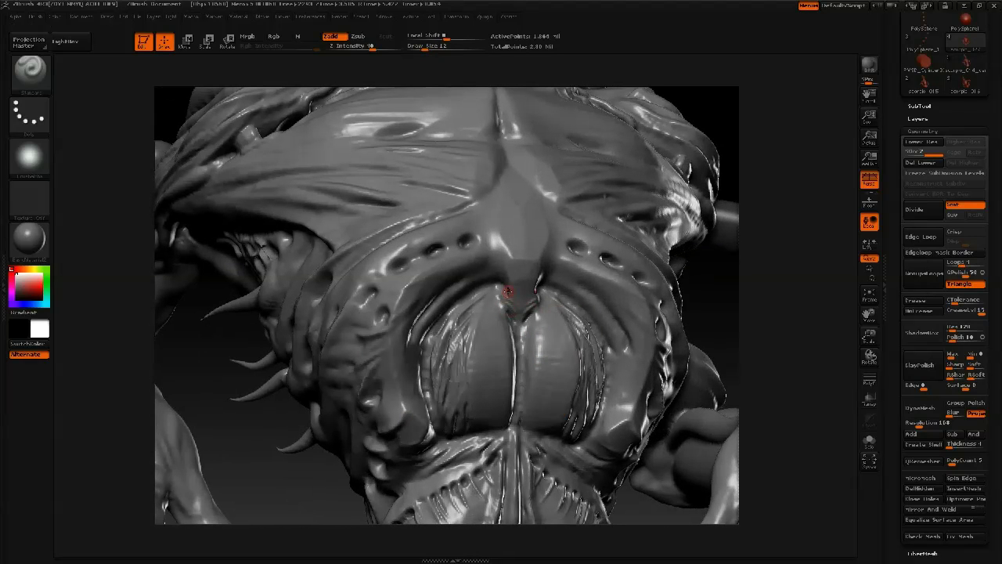
right_click_drag(511, 311, 510, 325)
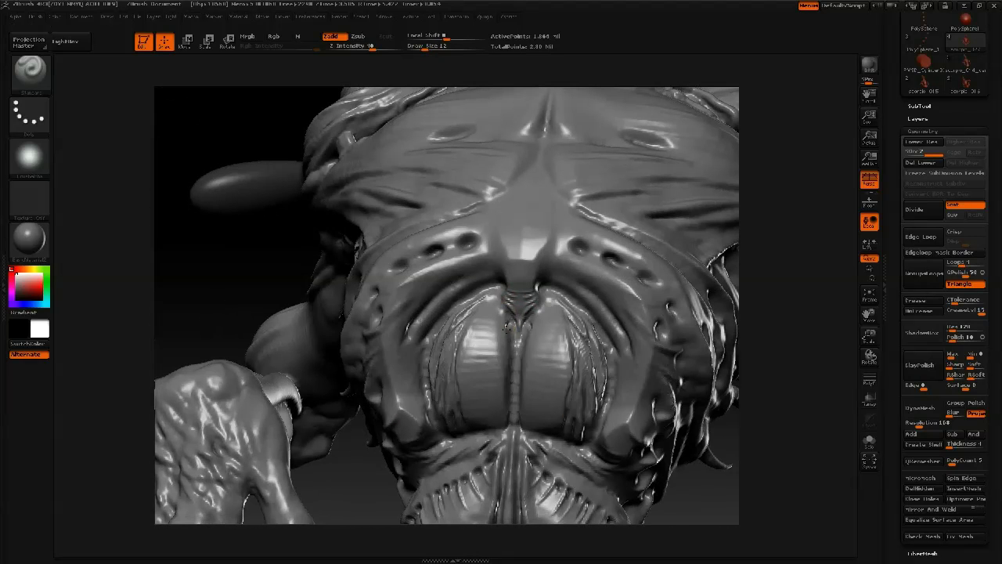
Set the draw size to 18 and sculpt short slanted ridges along both sides of the seam between the chest lobes
key("space")
left_click_drag(509, 411, 513, 411)
left_click_drag(506, 403, 495, 412)
left_click_drag(506, 383, 496, 391)
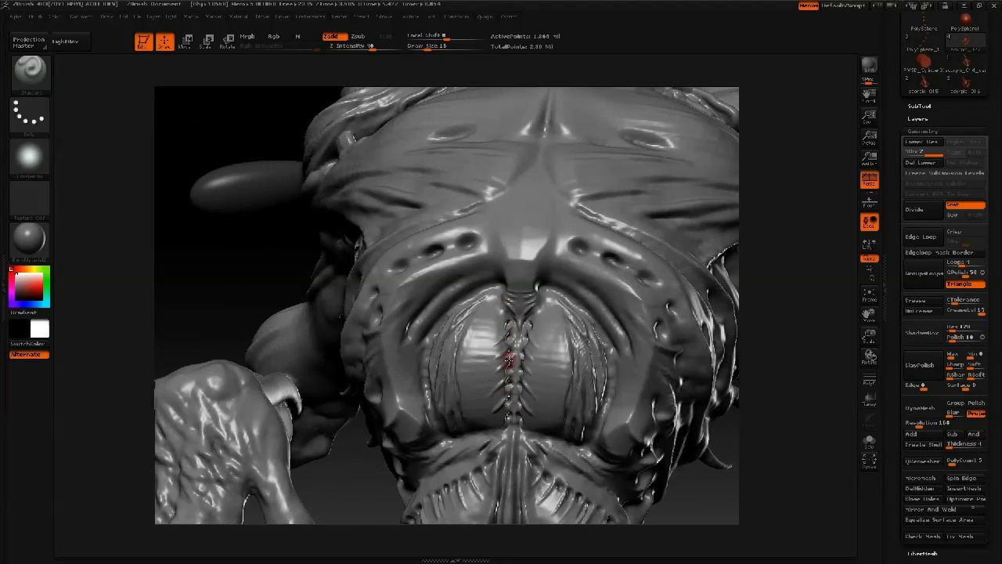
mouse_move(507, 366)
right_mouse_down()
mouse_move(532, 360)
mouse_move(496, 352)
right_mouse_up()
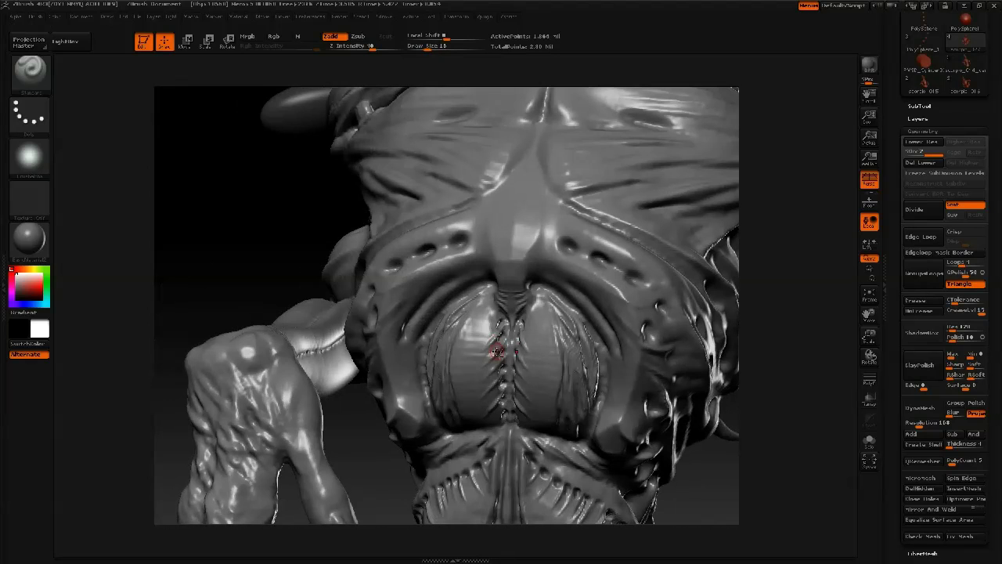
left_click_drag(475, 402, 496, 379)
right_click_drag(496, 379, 497, 306, "ctrl")
key("space")
left_click_drag(526, 371, 522, 336)
mouse_move(521, 336)
right_mouse_down()
mouse_move(536, 337)
mouse_move(540, 354)
right_mouse_up()
Mask the smooth inner panels of the chest lobes and invert the mask
mouse_move(488, 329)
left_mouse_down("ctrl")
mouse_move(477, 409)
mouse_move(507, 295)
left_mouse_up("ctrl")
key("ctrl+i")
right_click_drag(507, 296, 479, 334)
key("space")
left_click_drag(475, 335, 472, 425)
Reshape the unmasked inner panels of the chest lobes with the Move brush
key("b")
key("m")
key("v")
key("space")
left_click_drag(459, 335, 472, 332)
right_click_drag(472, 330, 443, 321)
left_click_drag(479, 377, 471, 380)
left_click_drag(476, 421, 471, 423)
key("space")
left_click_drag(474, 382, 464, 381)
mouse_move(471, 368)
left_mouse_down()
mouse_move(472, 335)
mouse_move(493, 403)
mouse_move(503, 396)
left_mouse_up()
key("space")
mouse_move(513, 299)
left_mouse_down()
mouse_move(490, 305)
mouse_move(480, 335)
mouse_move(497, 353)
mouse_move(472, 379)
mouse_move(502, 371)
left_mouse_up()
Sculpt slanted streaks across the inner chest panels with the Standard brush
key("space")
key("b")
key("s")
key("t")
key("space")
left_click_drag(476, 402, 510, 384)
left_click_drag(483, 419, 504, 416)
Invert the mask and carve grooves into the creased outer parts of the chest lobes
left_click(286, 444, "ctrl")
mouse_move(289, 384)
left_mouse_down("alt")
mouse_move(297, 266)
mouse_move(314, 313)
left_mouse_up("alt")
left_click_drag(422, 395, 519, 409, "alt")
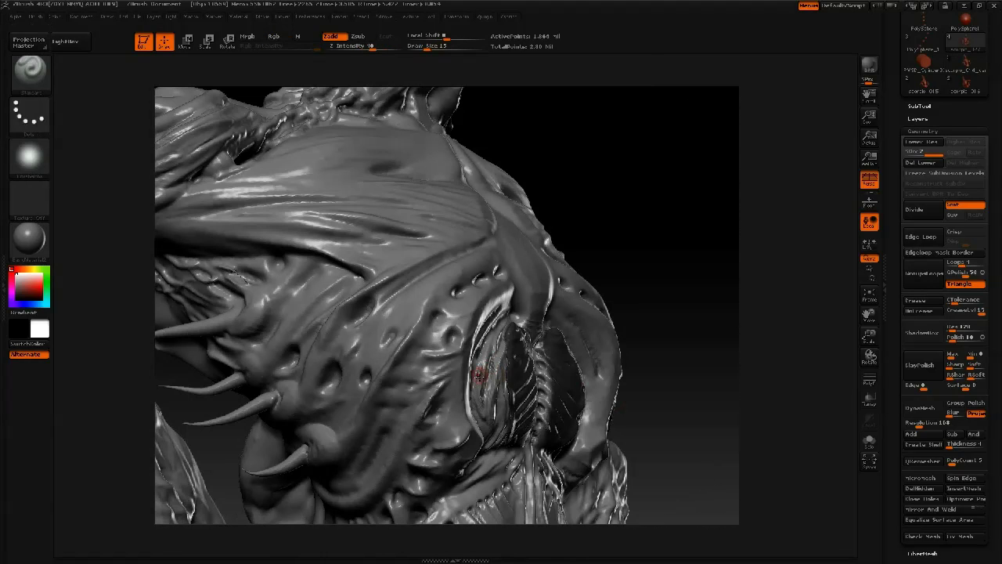
left_click_drag(497, 339, 513, 316, "alt")
mouse_move(642, 290)
right_mouse_down()
mouse_move(558, 310)
mouse_move(514, 195)
mouse_move(513, 228)
mouse_move(548, 318)
right_mouse_up()
Carve pits along the curved plate framing the chest lobes and save the tool
key("space")
left_click_drag(589, 266, 613, 267)
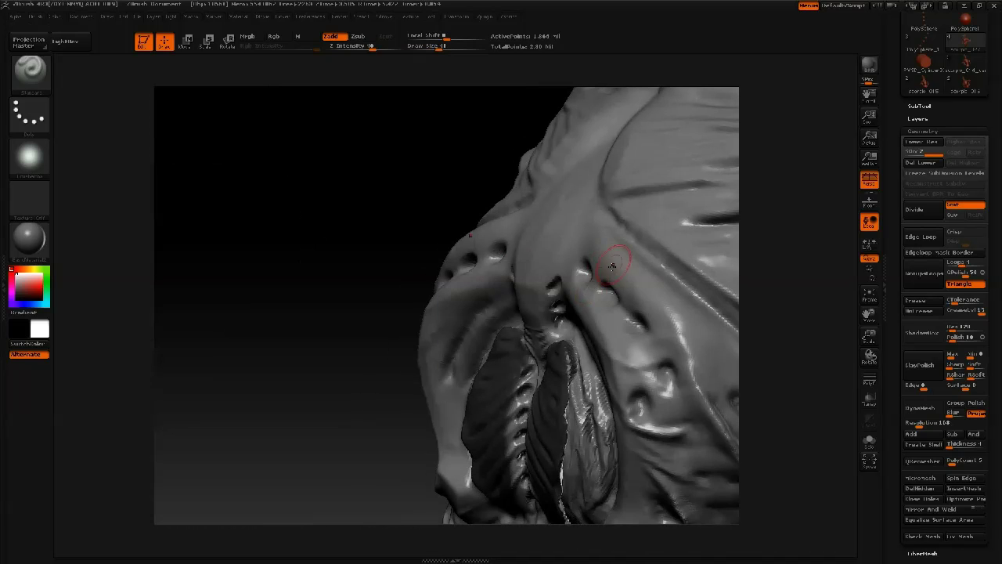
right_click_drag(639, 289, 629, 313, "ctrl")
mouse_move(642, 296)
left_mouse_down("alt")
mouse_move(625, 316)
mouse_move(655, 345)
left_mouse_up("alt")
left_click(638, 322, "alt")
left_click(673, 363, "alt")
left_click_drag(639, 390, 697, 405, "alt")
mouse_move(722, 398)
right_mouse_down("ctrl")
mouse_move(693, 223)
mouse_move(736, 179)
right_mouse_up("ctrl")
right_click_drag(620, 376, 617, 329, "ctrl")
key("ctrl+shift+t")
Load the PolySphere tool from the LightBox library to start a new separate piece
left_click_drag(102, 228, 343, 230)
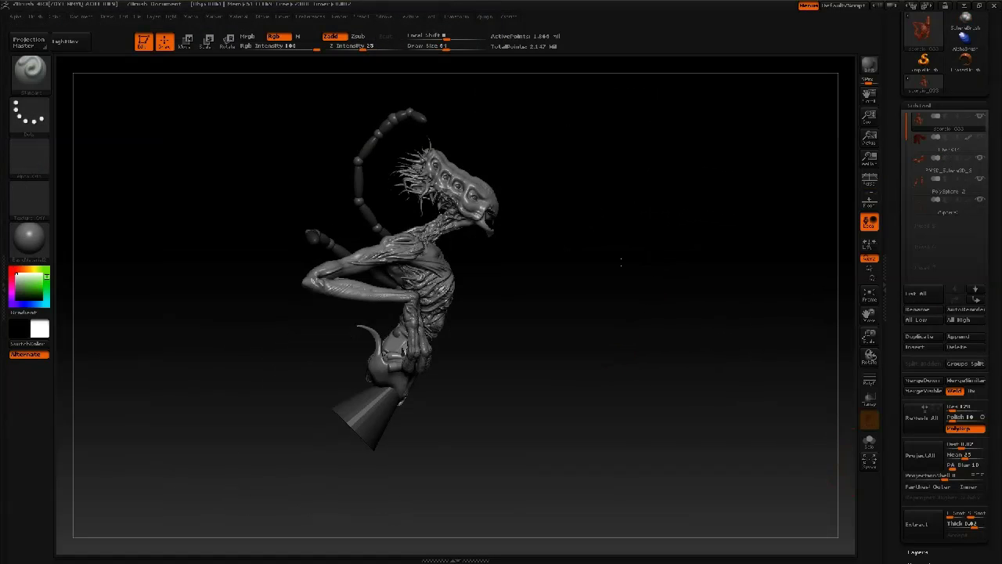
right_click_drag(620, 263, 728, 207)
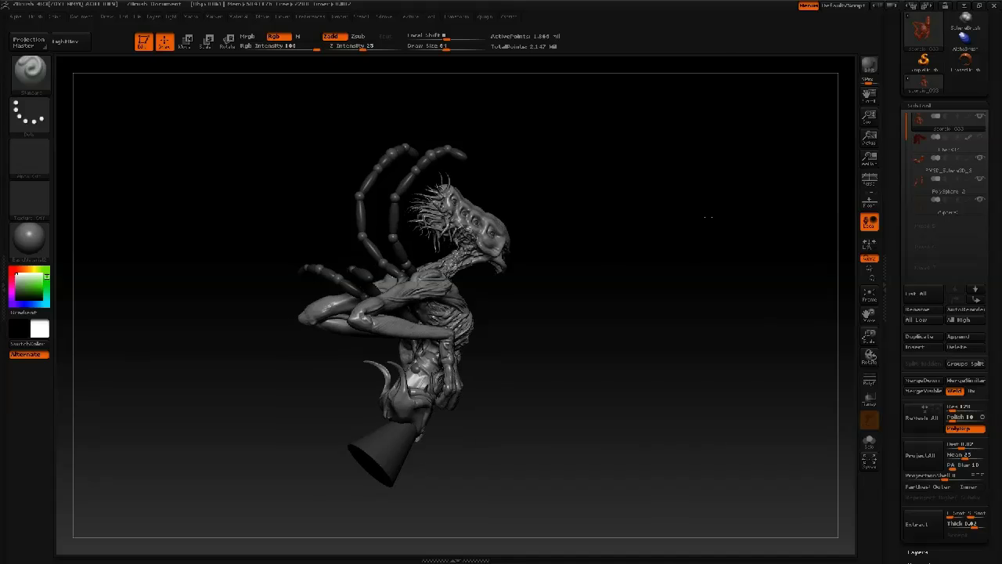
left_click(68, 42)
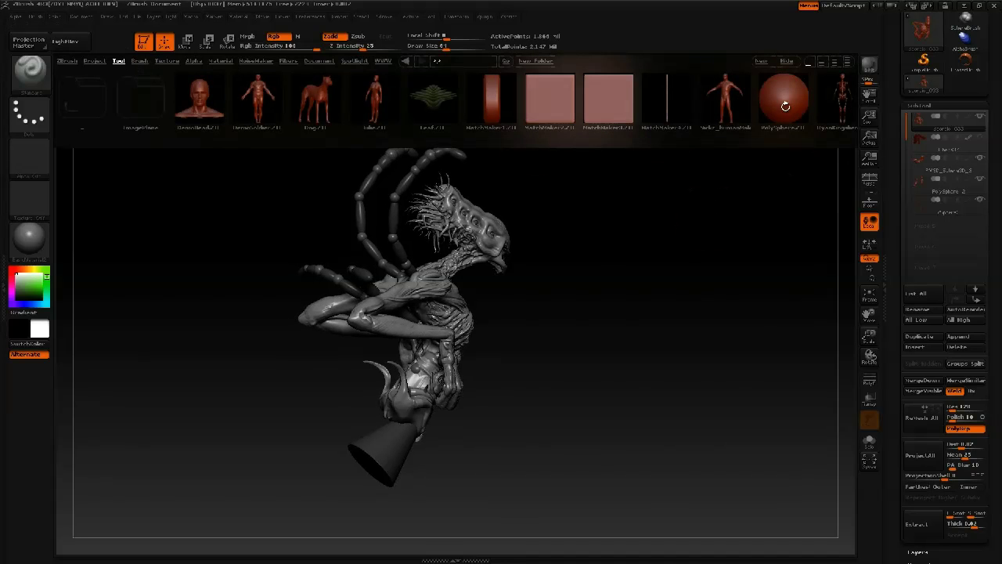
double_click(786, 105)
left_click(69, 42)
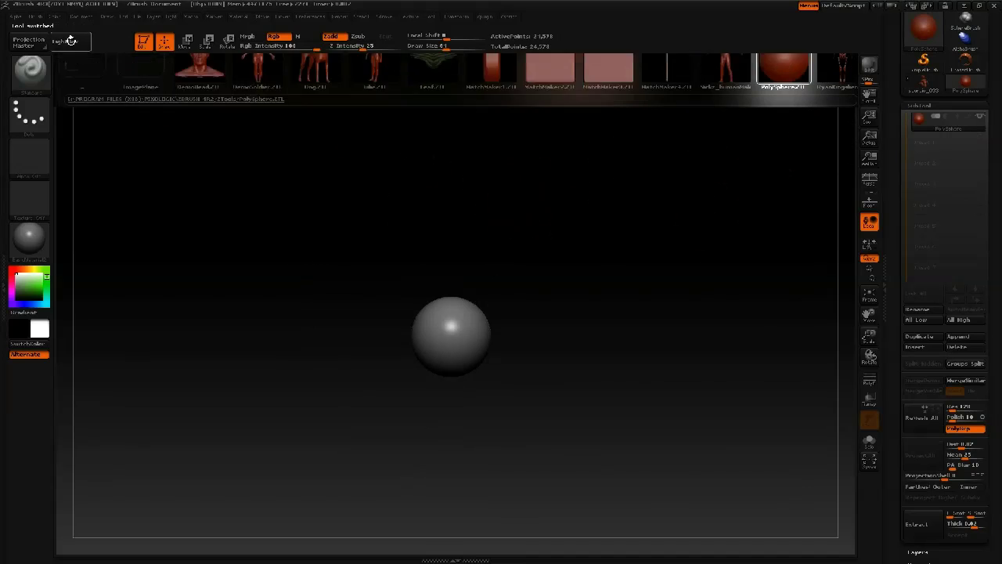
left_click_drag(484, 239, 499, 175, "alt")
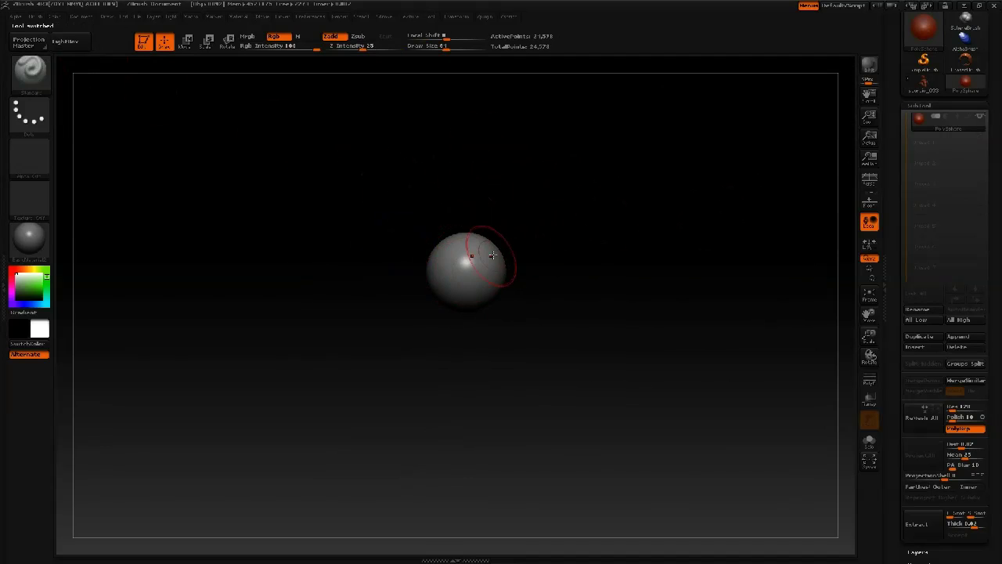
Stretch the sphere vertically into a curved bean shape with the Move brush, enlarging the draw size to 157
key("b")
key("m")
key("v")
key("space")
left_click_drag(464, 265, 480, 225)
mouse_move(479, 298)
left_mouse_down()
mouse_move(493, 318)
mouse_move(483, 328)
left_mouse_up()
left_click_drag(479, 241, 468, 200)
left_click_drag(498, 336, 477, 341)
key("space")
mouse_move(511, 287)
left_mouse_down()
mouse_move(536, 289)
mouse_move(527, 287)
left_mouse_up()
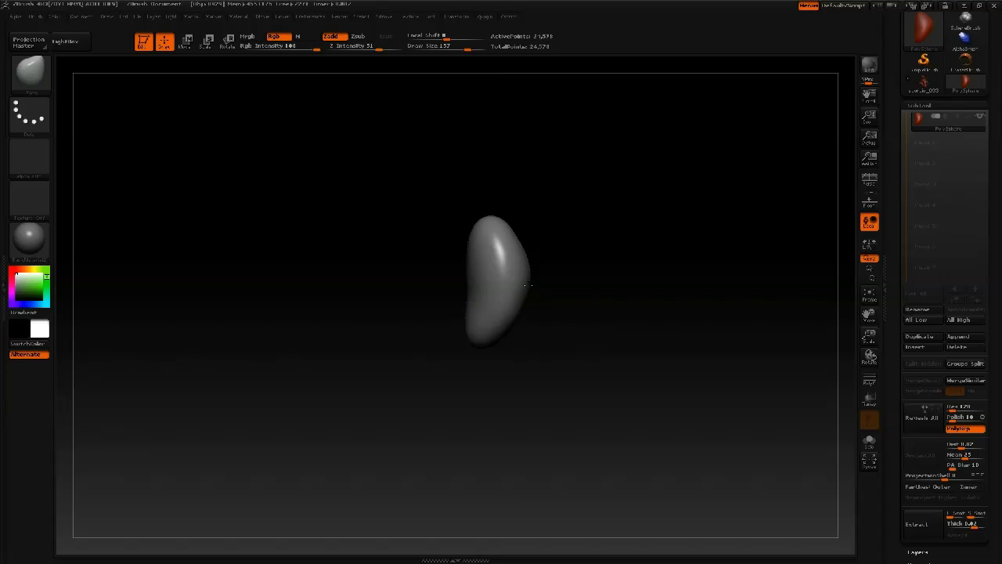
mouse_move(491, 217)
left_mouse_down()
mouse_move(480, 216)
mouse_move(508, 230)
mouse_move(484, 210)
mouse_move(497, 235)
left_mouse_up()
Begin carving a dip into the upper end of the bean shape with the Standard brush
key("space")
key("space")
key("b")
key("s")
key("t")
key("space")
mouse_move(548, 213)
left_mouse_down()
mouse_move(498, 251)
mouse_move(510, 235)
left_mouse_up()
mouse_move(515, 188)
left_mouse_down()
mouse_move(512, 143)
mouse_move(519, 218)
left_mouse_up()
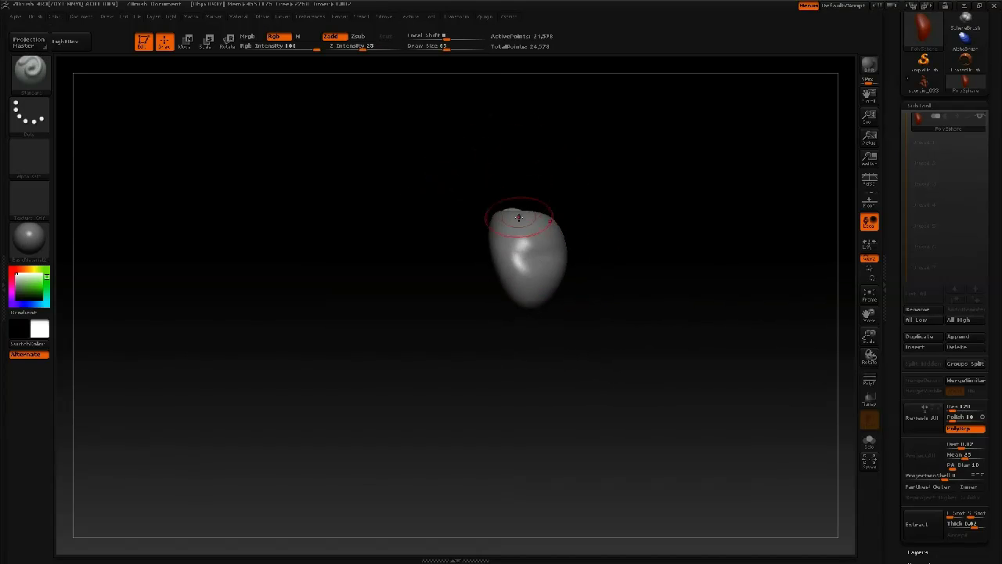
Deepen and smooth the hollow at the upper end, and pull its rim outward with the Move brush
left_click_drag(539, 273, 540, 274, "alt")
mouse_move(526, 185)
left_mouse_down()
mouse_move(503, 230)
mouse_move(521, 222)
mouse_move(549, 169)
mouse_move(510, 156)
left_mouse_up()
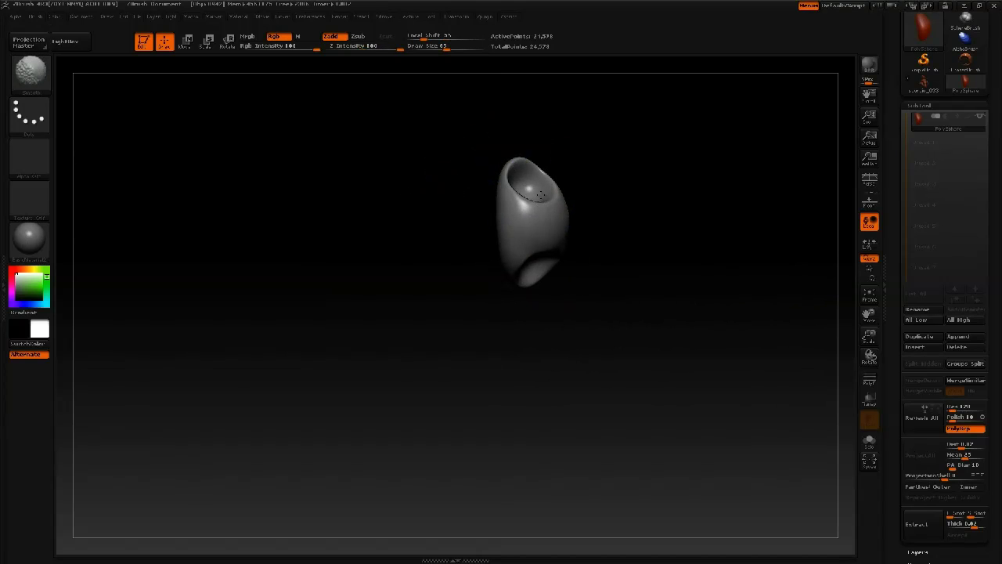
left_click_drag(537, 199, 515, 208)
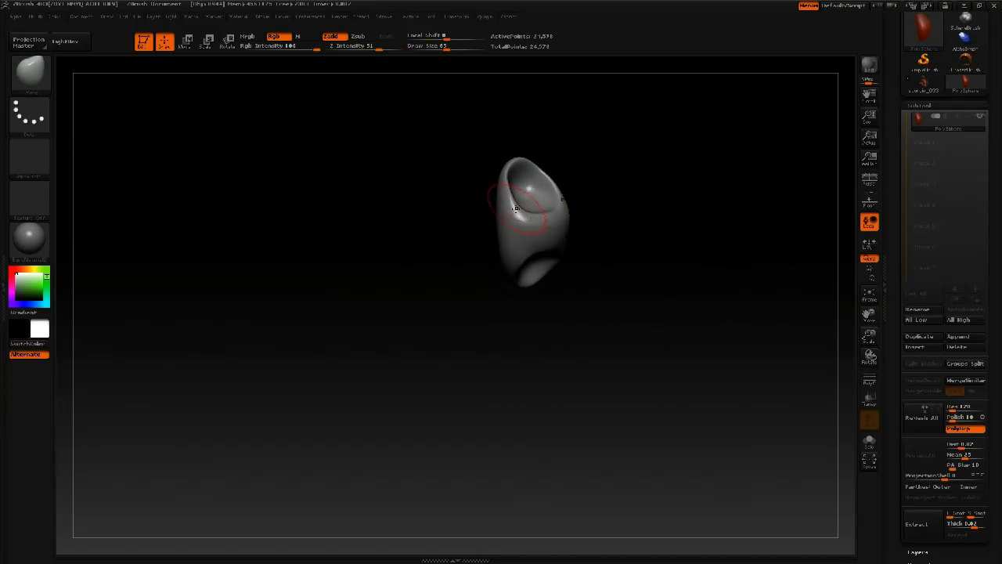
right_click_drag(541, 227, 541, 264)
mouse_move(541, 264)
left_mouse_down()
mouse_move(537, 224)
mouse_move(512, 199)
mouse_move(530, 134)
left_mouse_up()
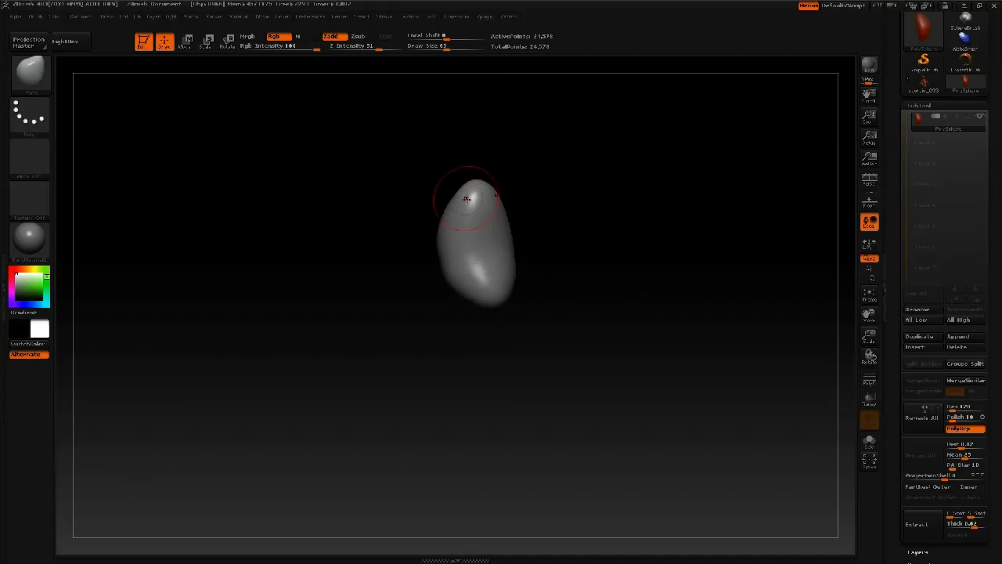
Sculpt a raised rim along the edge of the bean shape with the Standard brush, and smooth it
key("space")
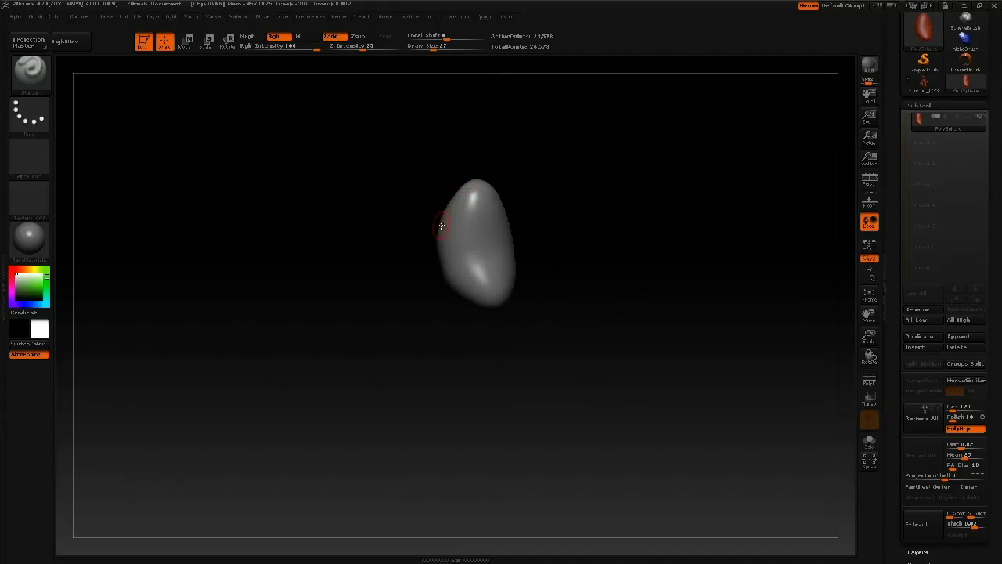
left_click_drag(442, 239, 440, 263)
left_click_drag(474, 303, 462, 293)
left_click_drag(436, 252, 432, 230)
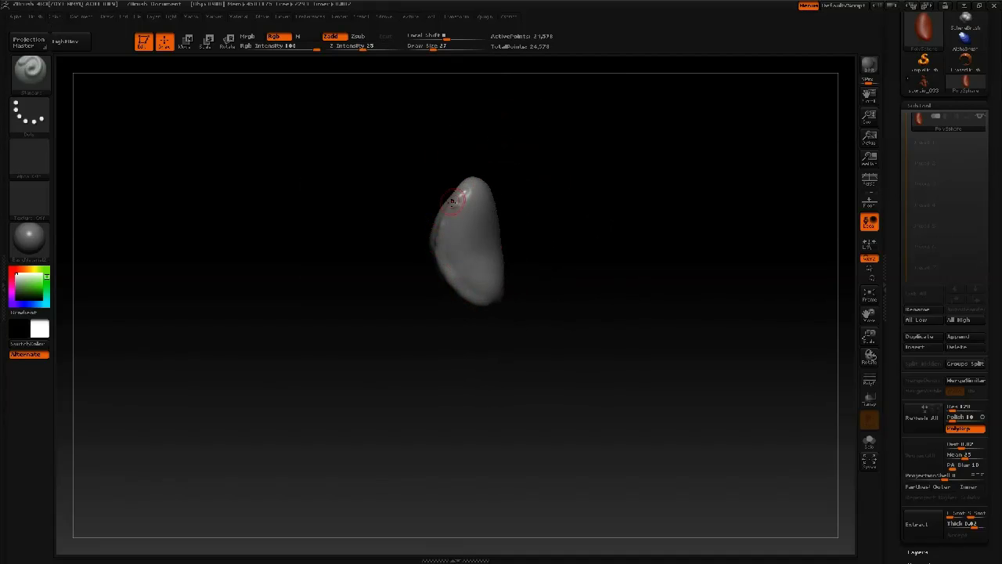
key("space")
left_click(462, 195)
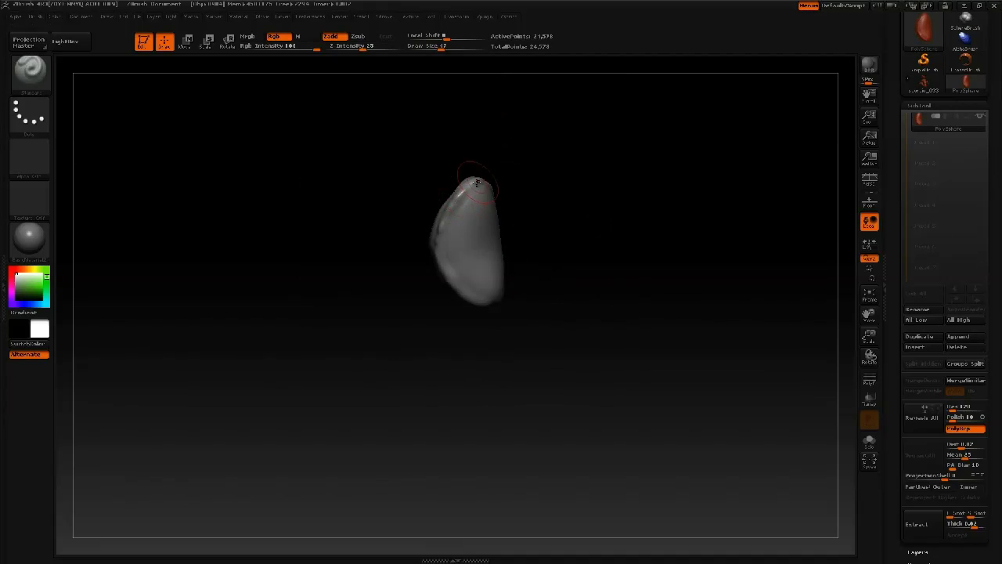
left_click_drag(452, 200, 438, 246, "shift")
mouse_move(471, 183)
left_mouse_down("shift")
mouse_move(486, 181)
mouse_move(469, 182)
left_mouse_up("shift")
Set the draw size to 18 and sculpt a stack of horizontal bands across the shell inside the rim
key("space")
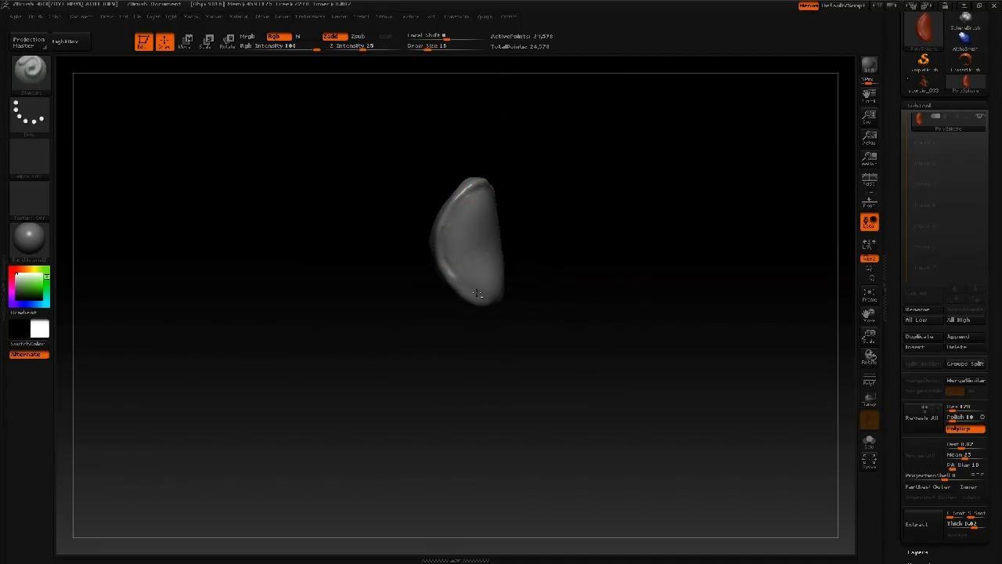
left_click_drag(476, 293, 505, 287)
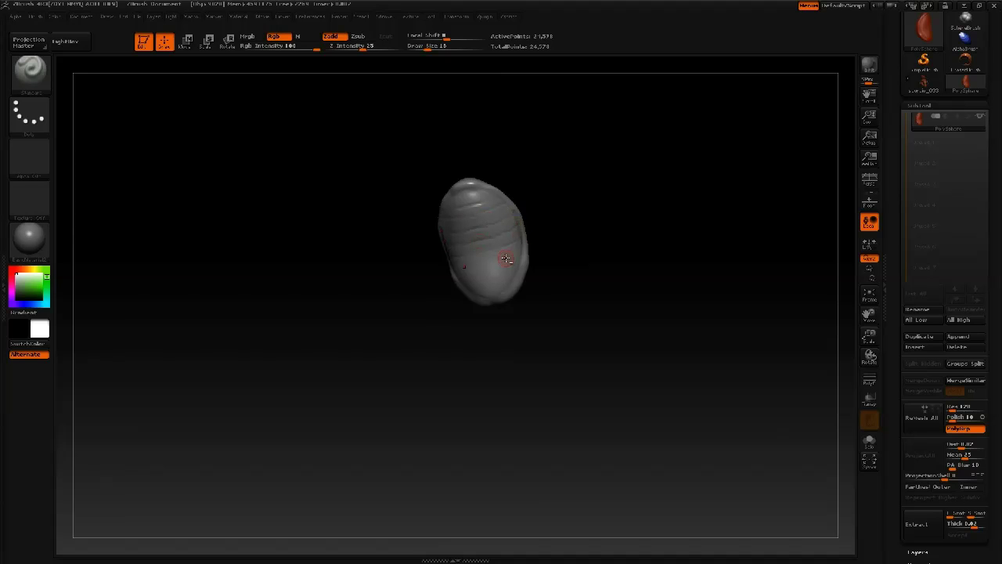
mouse_move(495, 282)
left_mouse_down()
mouse_move(540, 284)
mouse_move(540, 313)
left_mouse_up()
key("space")
left_click(473, 232)
key("ctrl")
left_click_drag(487, 165, 540, 172)
left_click_drag(485, 236, 431, 246)
Add a row of small round bumps all along the shell's raised rim
key("space")
left_click(433, 251)
left_click(445, 300)
left_click(462, 316)
left_click(487, 335)
left_click(512, 344)
left_click_drag(513, 372, 477, 363)
left_click(436, 231)
left_click(442, 215)
left_click(452, 198)
left_click(464, 181)
left_click(477, 171)
Subdivide the shell once and draw thin creases between the horizontal bands with a small Standard brush
key("ctrl+d")
mouse_move(547, 152)
left_mouse_down()
mouse_move(534, 158)
mouse_move(596, 170)
left_mouse_up()
key("space")
left_click(462, 217)
left_click_drag(464, 209, 496, 201)
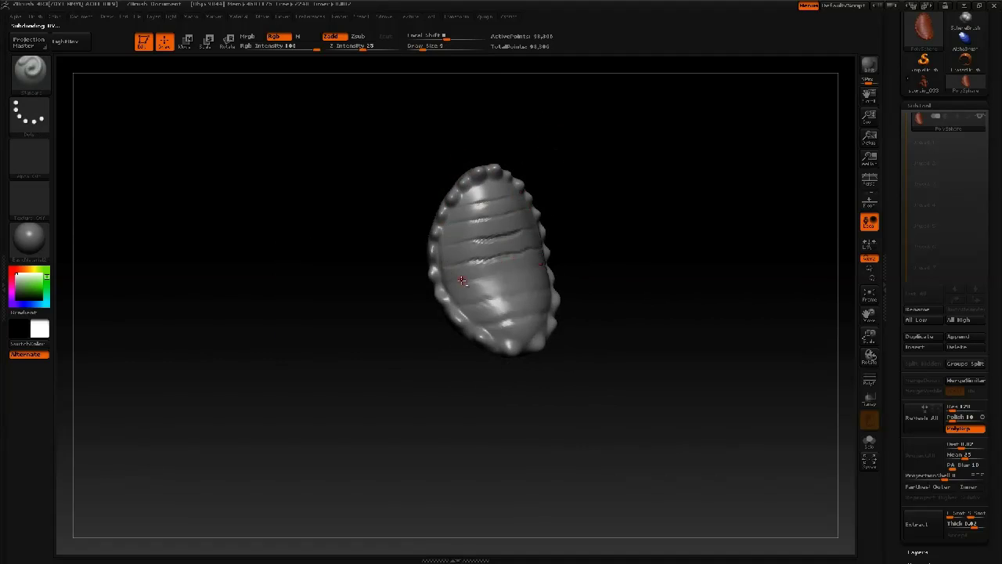
left_click_drag(487, 329, 521, 319)
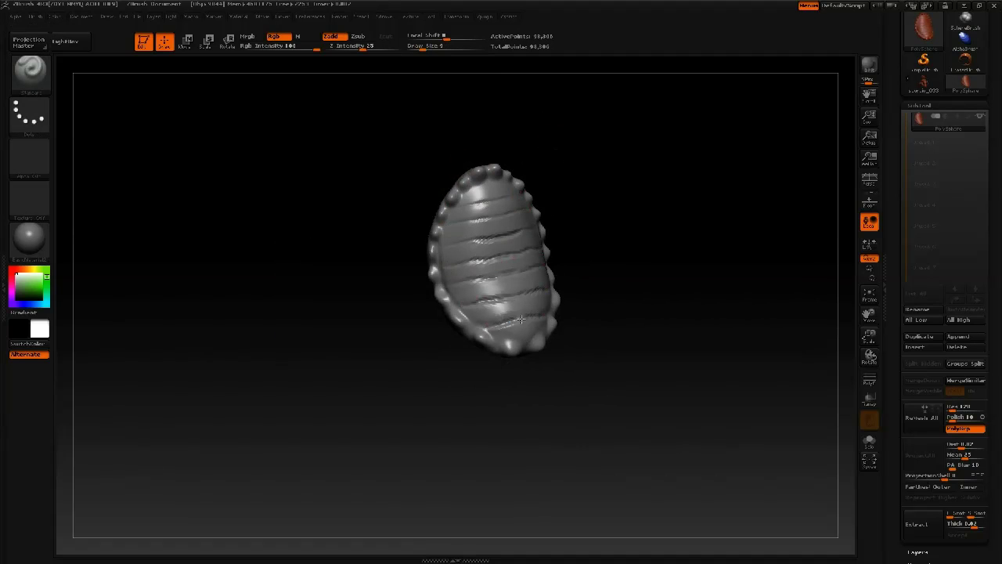
Mask the shell's top band, invert the mask, and shape the exposed band with the Move brush
key("space")
left_click(473, 209)
left_click_drag(473, 192, 504, 187, "ctrl")
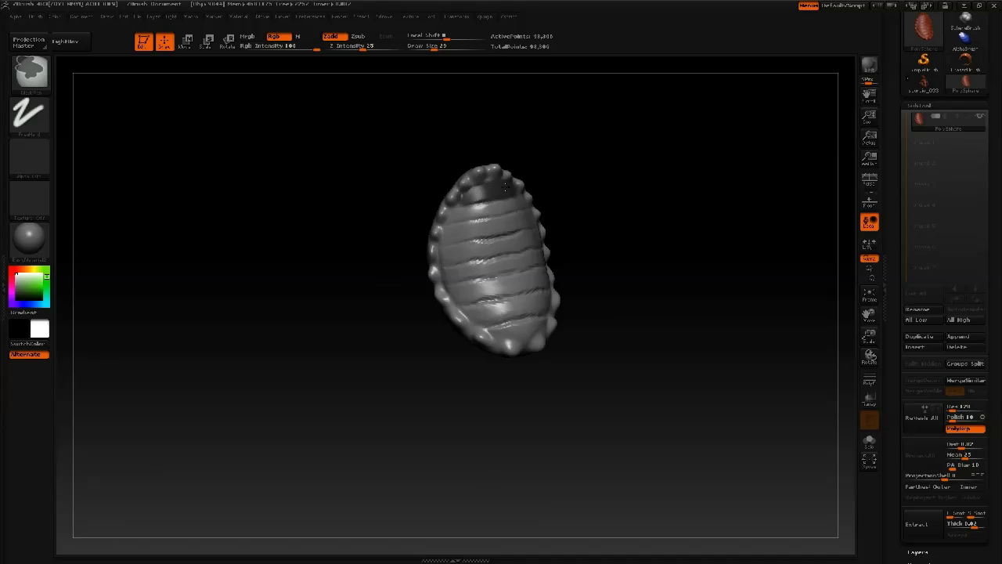
left_click(578, 184, "ctrl")
key("space")
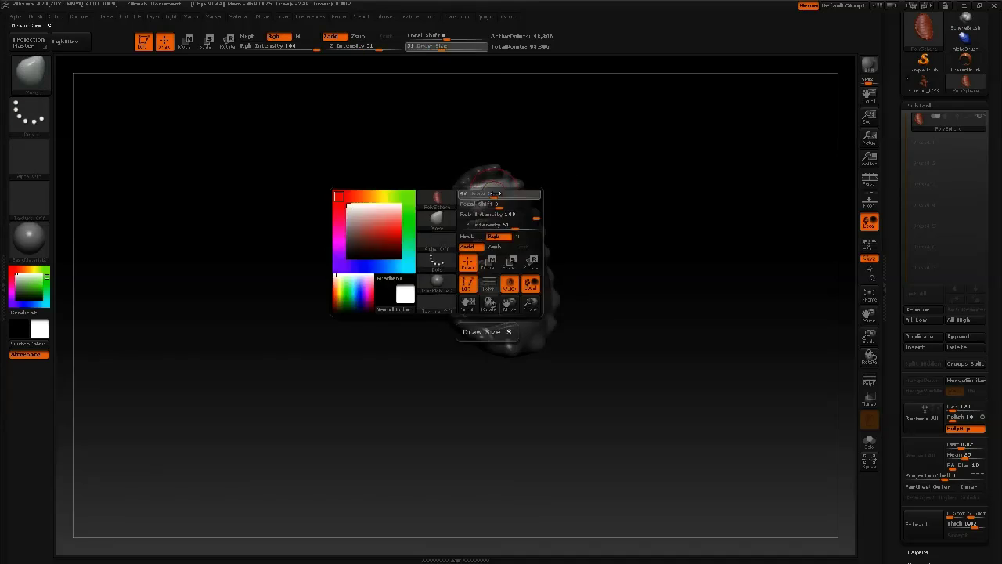
left_click(496, 195)
mouse_move(407, 206)
left_mouse_down()
mouse_move(464, 207)
mouse_move(456, 201)
left_mouse_up()
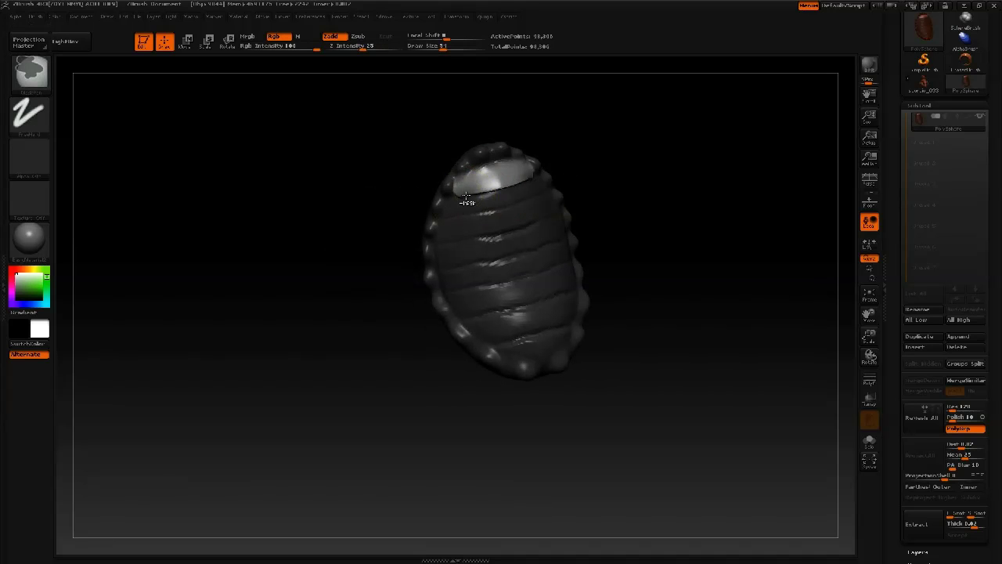
Erase the mask from the second band of the shell
left_click(485, 194, "ctrl")
left_click(484, 192, "ctrl")
left_click(484, 193, "ctrl")
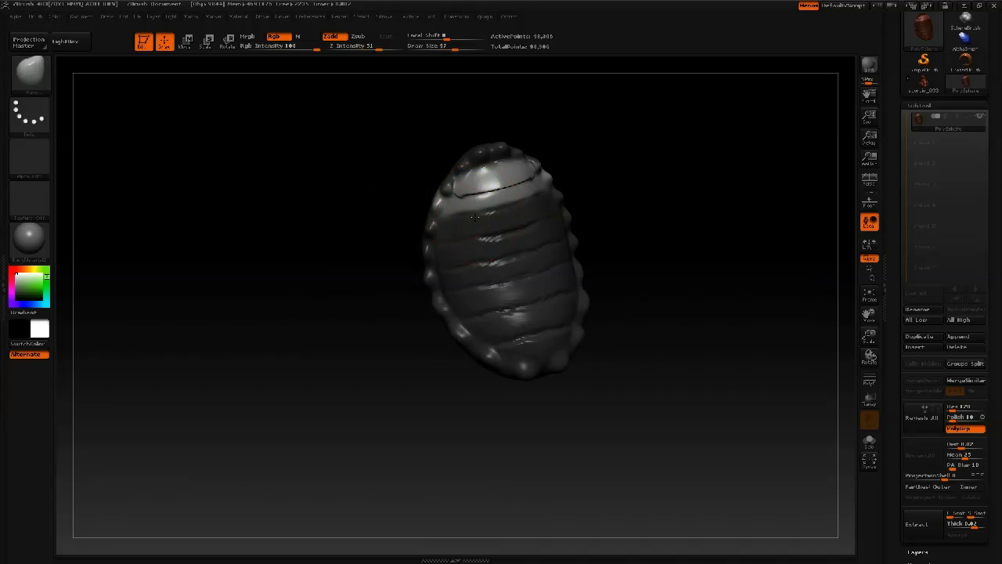
Pull out the second band's edge with the Move brush, and unmask and shape the third band the same way
key("space")
mouse_move(480, 213)
left_mouse_down()
mouse_move(470, 215)
mouse_move(511, 215)
mouse_move(486, 232)
mouse_move(464, 231)
left_mouse_up()
key("space")
key("space")
mouse_move(559, 223)
left_mouse_down("ctrl+alt")
mouse_move(517, 236)
mouse_move(496, 261)
mouse_move(479, 252)
left_mouse_up("ctrl+alt")
key("space")
key("space")
key("space")
left_click_drag(513, 261, 514, 256)
mouse_move(514, 257)
right_mouse_down()
mouse_move(478, 258)
mouse_move(512, 270)
mouse_move(436, 230)
right_mouse_up()
Erase the mask from the next band down and pull its lower edge outward with the Move brush
left_click_drag(430, 248, 518, 220, "ctrl+alt")
key("space")
key("space")
mouse_move(468, 251)
left_mouse_down()
mouse_move(499, 264)
mouse_move(492, 283)
left_mouse_up()
key("space")
key("space")
Mask around the lower part of the shell and nudge the exposed band's edge upward
left_click_drag(498, 304, 454, 320, "ctrl")
mouse_move(509, 294)
left_mouse_down("ctrl")
mouse_move(411, 293)
mouse_move(480, 274)
left_mouse_up("ctrl")
key("space")
left_click_drag(507, 293, 504, 283)
left_click_drag(456, 307, 462, 298)
left_click_drag(523, 288, 519, 276)
Unmask the remaining lower part of the shell and shape its band edge with the Move brush
key("space")
left_click_drag(344, 328, 304, 251, "alt")
key("space")
left_click_drag(460, 229, 442, 229)
mouse_move(536, 201)
left_mouse_down("ctrl+alt")
mouse_move(410, 246)
mouse_move(504, 220)
left_mouse_up("ctrl+alt")
key("space")
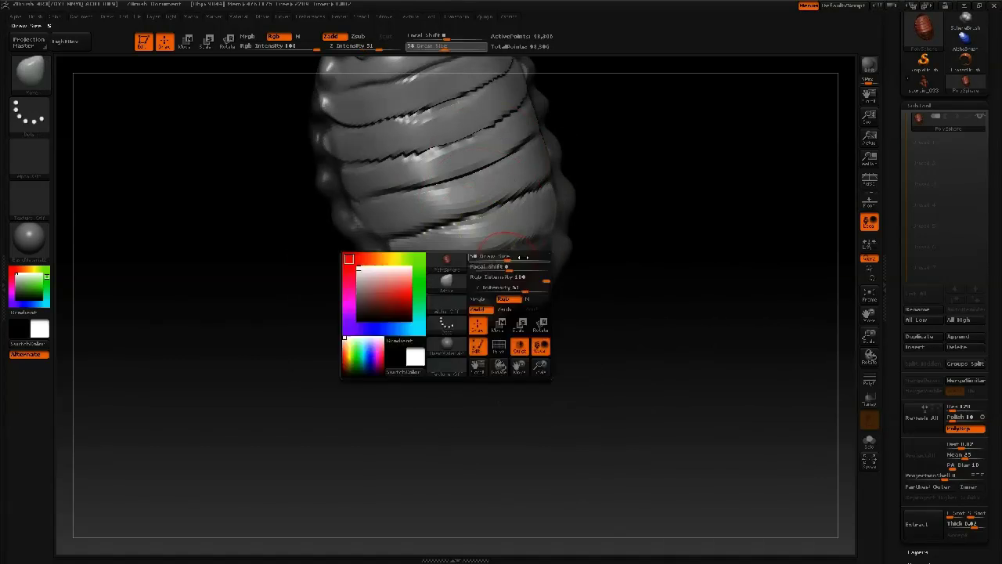
left_click_drag(504, 268, 524, 269)
left_click_drag(484, 260, 478, 251)
Clear the mask, subdivide the shell twice and smooth the jagged edges of the bands
left_click_drag(608, 317, 631, 331, "ctrl")
key("ctrl+d")
key("ctrl+d")
key("space")
left_click_drag(426, 161, 407, 161)
mouse_move(387, 149)
left_mouse_down("shift")
mouse_move(378, 154)
mouse_move(423, 146)
left_mouse_up("shift")
mouse_move(492, 242)
left_mouse_down("shift")
mouse_move(474, 210)
mouse_move(420, 232)
mouse_move(477, 213)
left_mouse_up("shift")
Lower the shell's subdivision level by one and deepen the creases between all the bands with the Standard brush at Z intensity 25
key("shift+d")
key("space")
left_click_drag(357, 164, 348, 163)
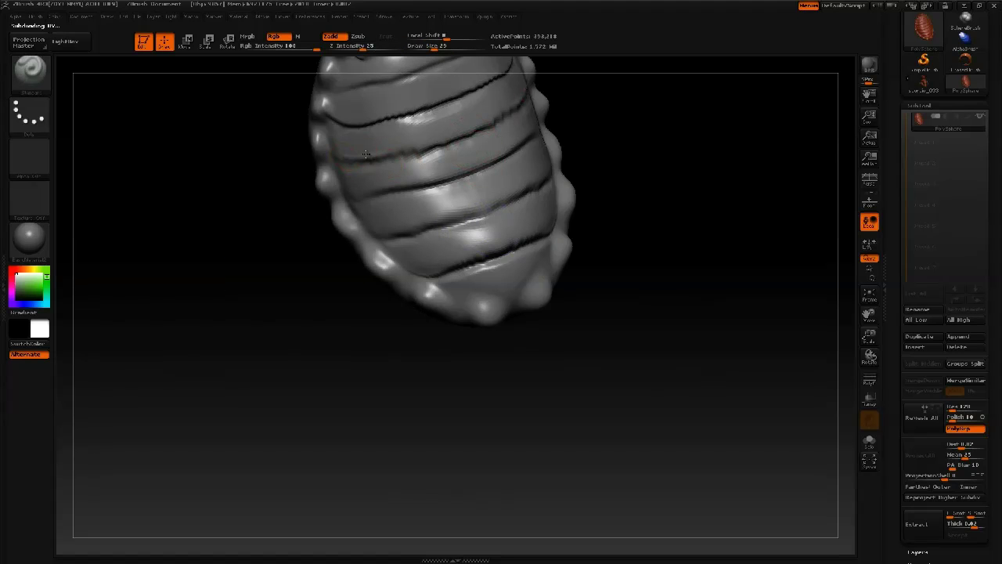
left_click_drag(406, 188, 470, 171)
left_click_drag(383, 235, 487, 211)
left_click_drag(428, 277, 500, 255)
right_click_drag(452, 171, 469, 281, "alt")
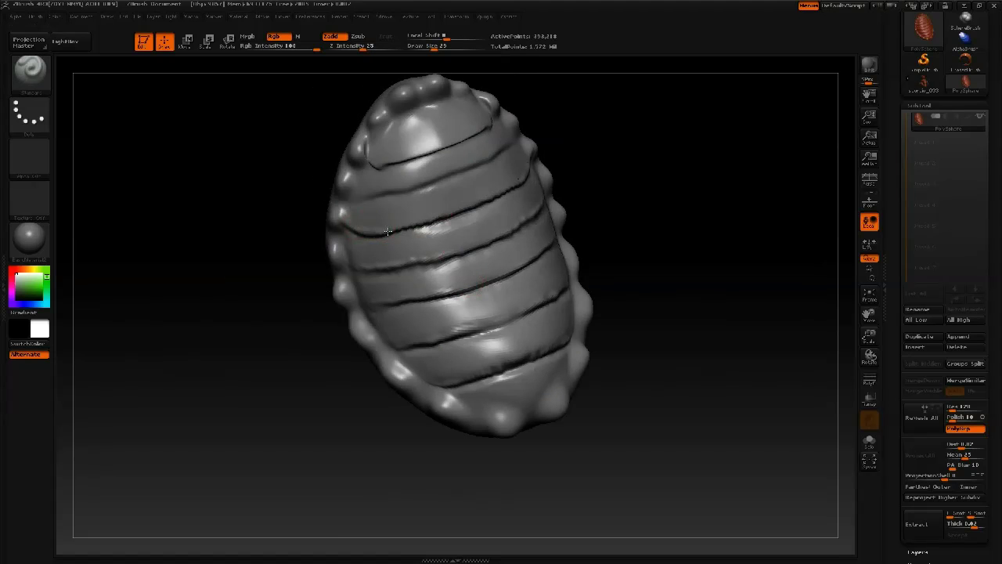
left_click_drag(387, 231, 458, 210)
left_click_drag(356, 197, 452, 174)
left_click_drag(383, 166, 440, 152)
mouse_move(446, 172)
right_mouse_down("ctrl")
mouse_move(436, 135)
mouse_move(443, 200)
right_mouse_up("ctrl")
key("space")
key("space")
left_click_drag(443, 200, 434, 201)
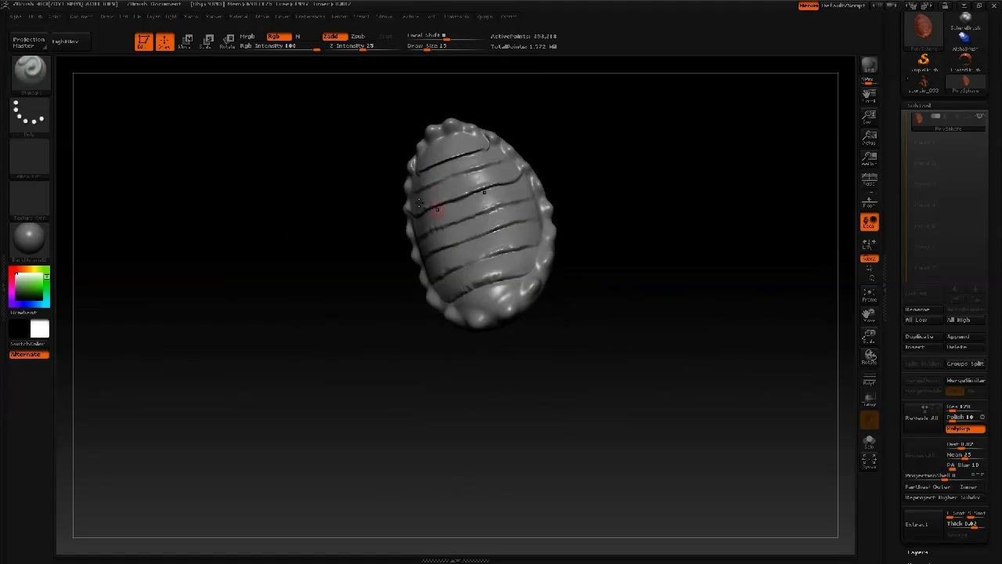
right_click_drag(420, 202, 433, 235)
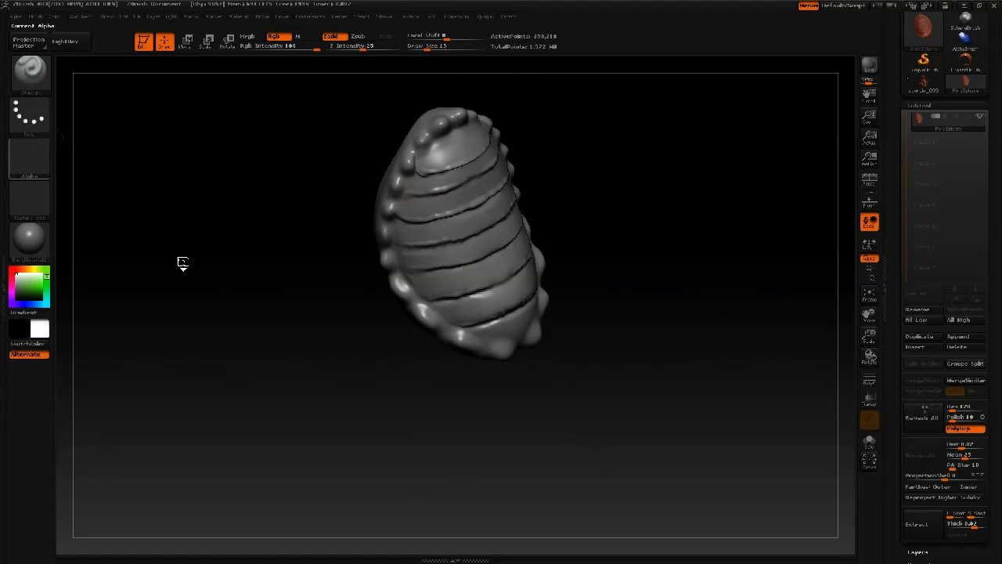
Load a streaky line alpha on the Standard brush, enlarge the brush and set its Z intensity to 7
left_click(29, 159)
left_click(203, 332)
key("space")
left_click(436, 221)
left_click(424, 249)
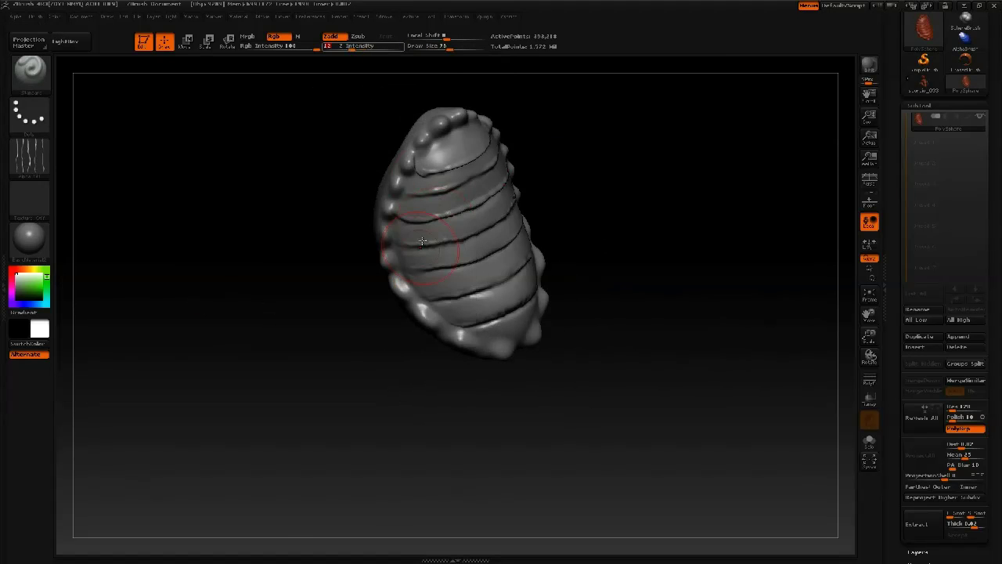
left_click_drag(436, 180, 449, 221)
key("ctrl+z")
key("space")
left_click(415, 240)
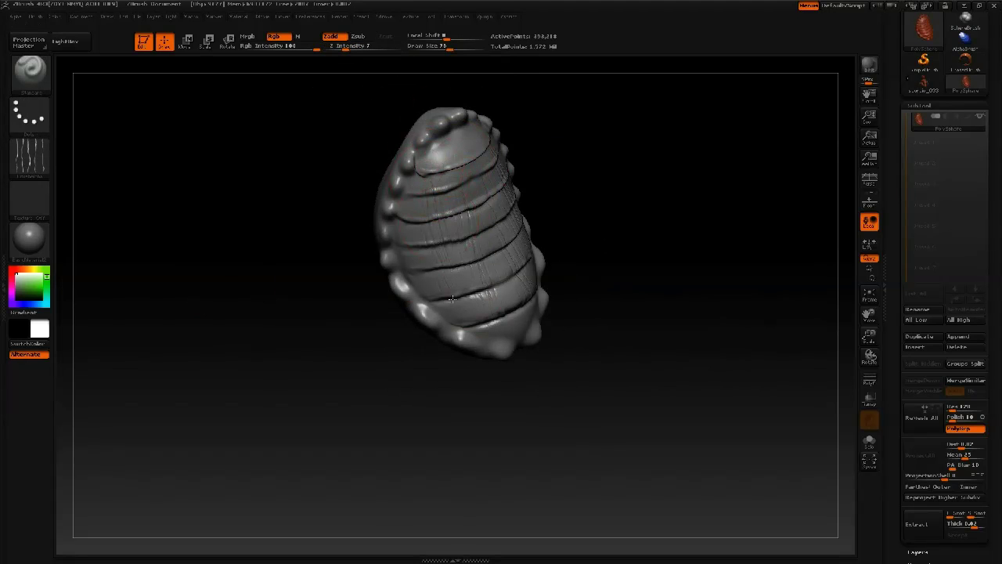
Stroke fine lengthwise striations across all the bands of the shell
left_click_drag(453, 140, 513, 315)
left_click_drag(571, 235, 344, 168)
right_click_drag(529, 293, 398, 194)
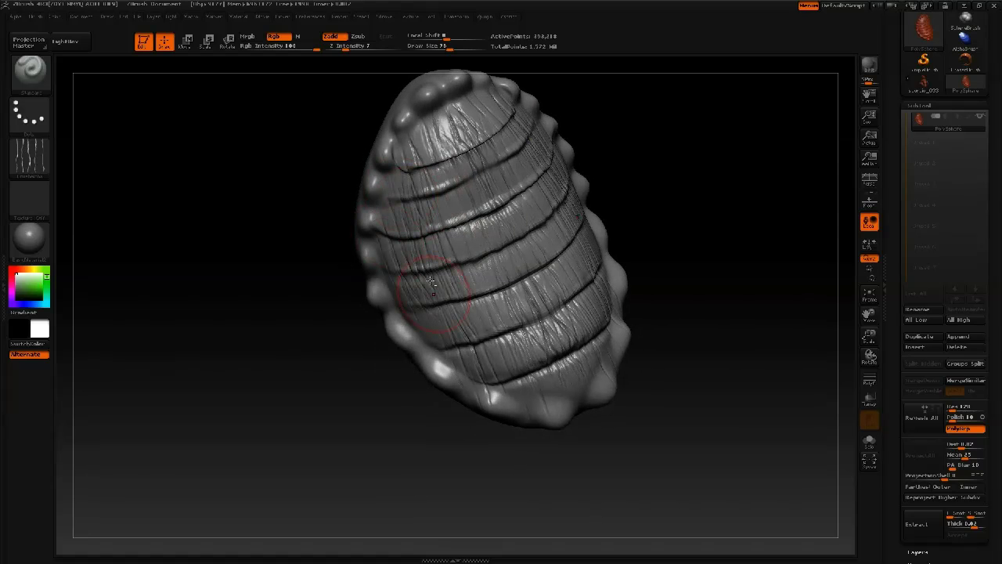
Set the Standard brush to a DragRect stroke with a splattered alpha, a smaller draw size and Z intensity 22
left_click(42, 113)
left_click(124, 129)
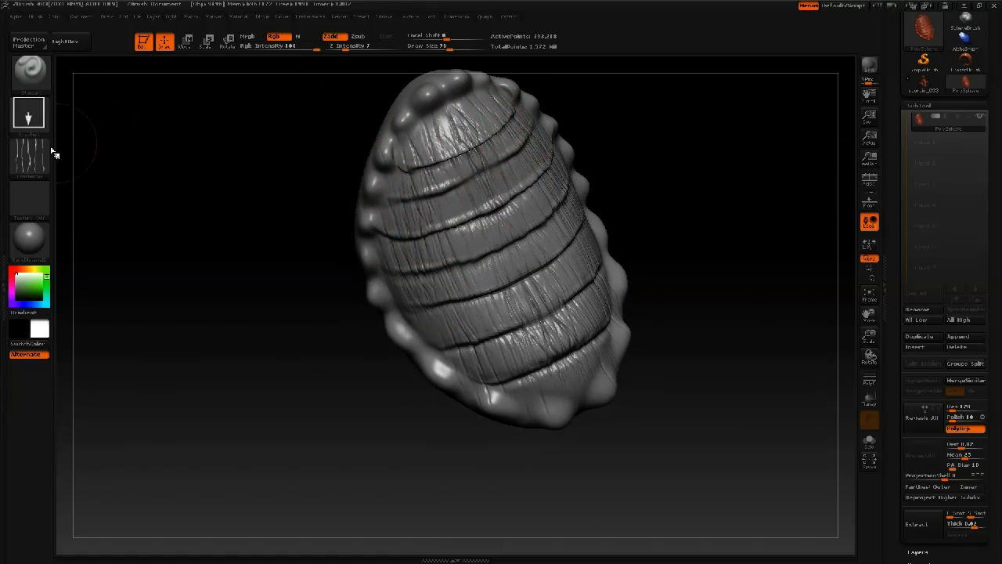
left_click(43, 155)
left_click(419, 206)
key("space")
left_click_drag(385, 172, 373, 172)
left_click_drag(329, 205, 369, 255)
key("space")
left_click(389, 280)
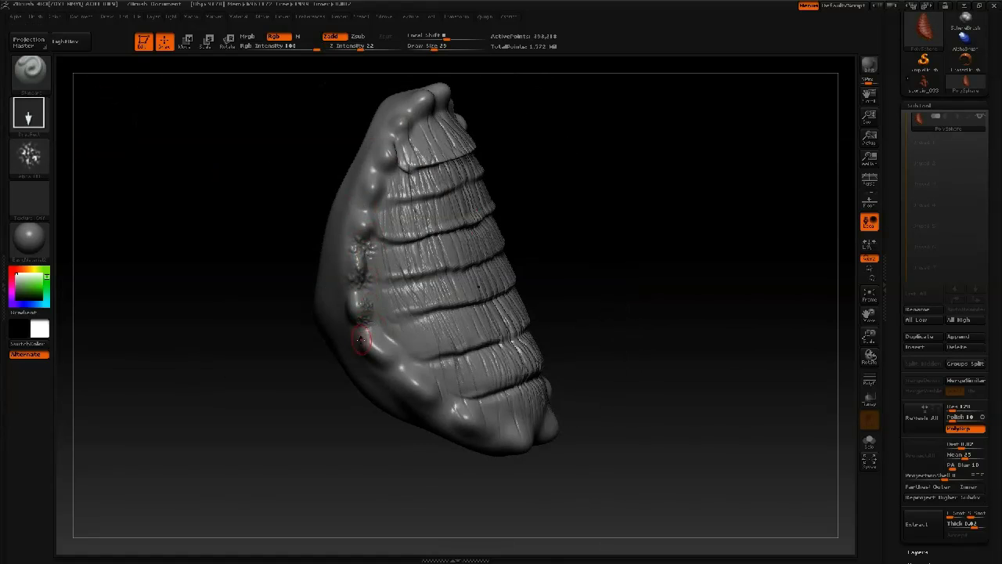
Stamp rough, pitted texture onto the bumps along both sides of the shell's rim
right_click_drag(390, 366, 410, 382)
right_click_drag(410, 382, 403, 309, "alt")
mouse_move(398, 311)
left_mouse_down()
mouse_move(434, 348)
mouse_move(344, 196)
left_mouse_up()
left_click_drag(375, 119, 369, 164)
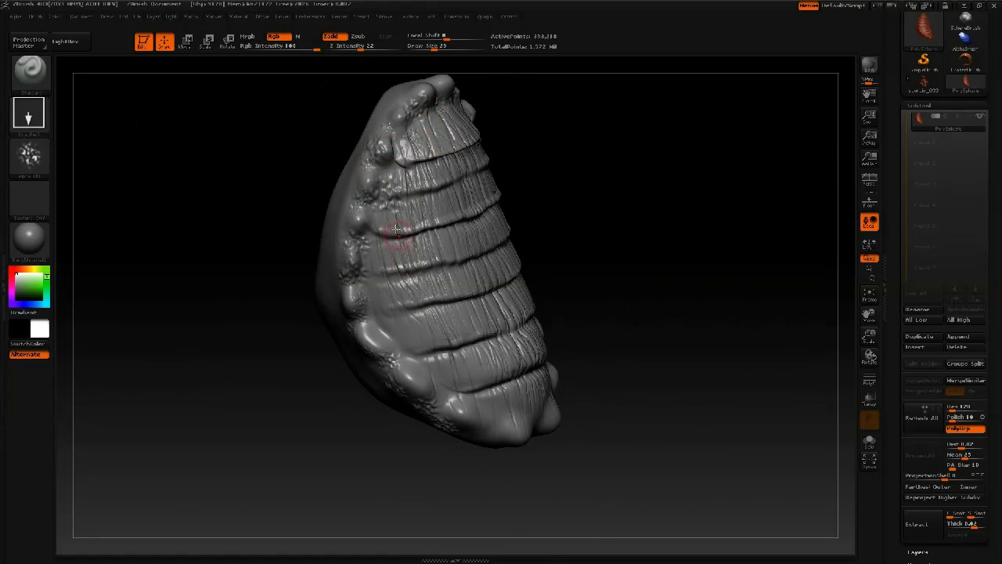
left_click_drag(332, 335, 537, 290)
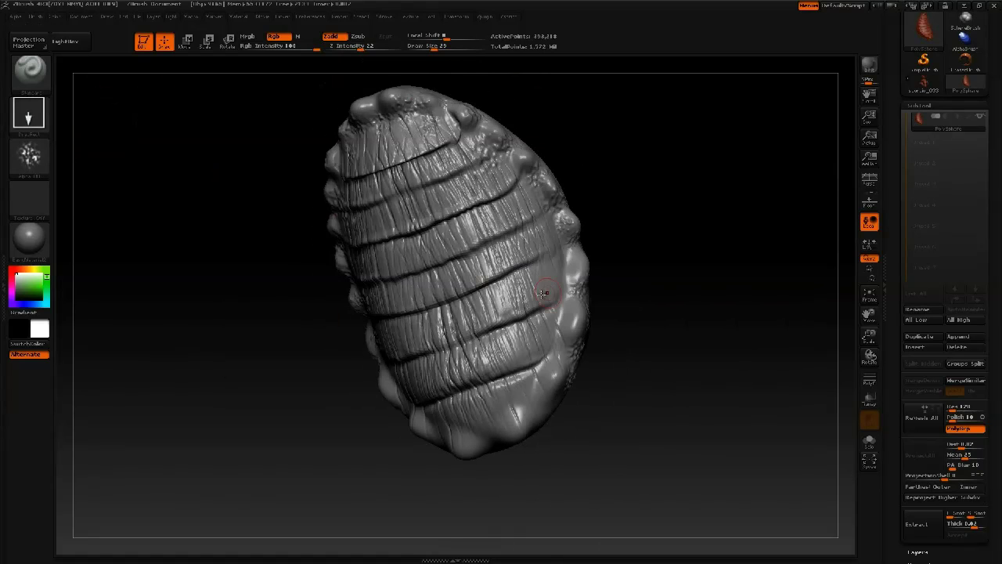
mouse_move(516, 452)
left_mouse_down()
mouse_move(449, 167)
mouse_move(415, 209)
left_mouse_up()
mouse_move(415, 224)
right_mouse_down("alt")
mouse_move(401, 141)
mouse_move(320, 219)
right_mouse_up("alt")
key("space")
left_click_drag(319, 252, 344, 253)
right_click_drag(347, 315, 421, 149, "alt")
mouse_move(421, 149)
left_mouse_down()
mouse_move(254, 161)
mouse_move(286, 158)
left_mouse_up()
Switch the Standard brush to a soft round alpha with a FreeHand stroke
left_click(30, 155)
left_click(122, 164)
key("space")
key("space")
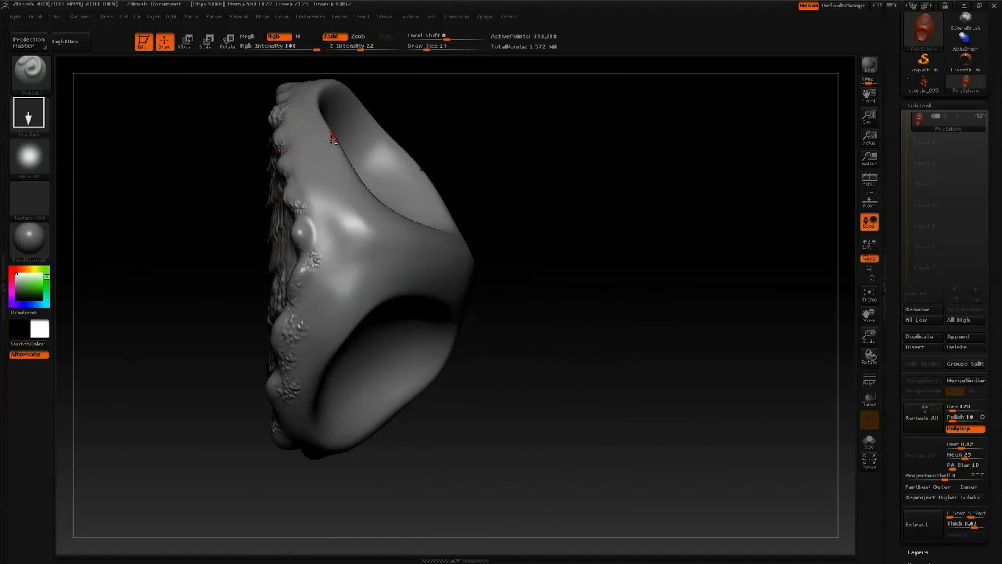
left_click(45, 157)
left_click(87, 166)
left_click(28, 114)
left_click(175, 123)
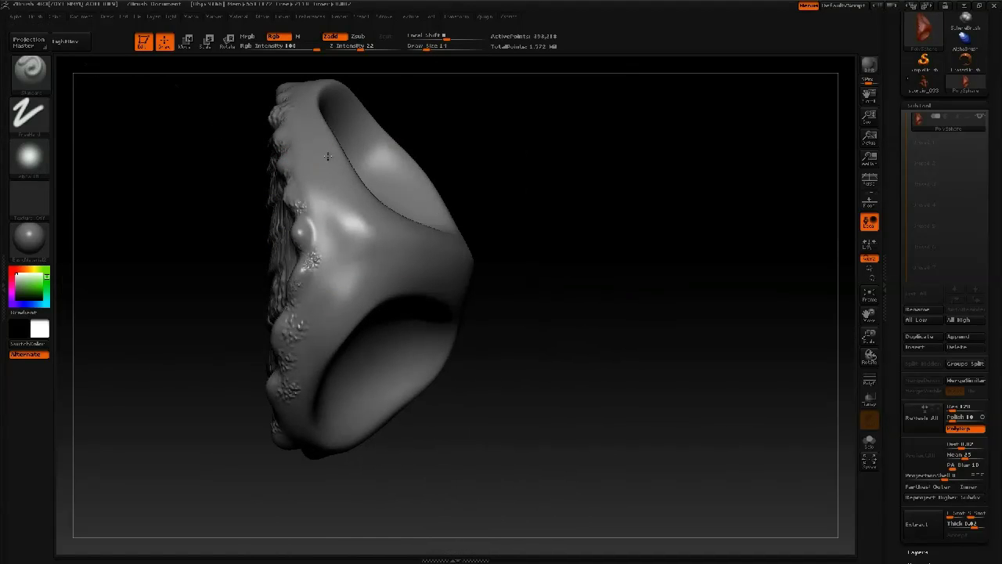
Set the Z intensity to 90, draw short marks beside the upper rim bumps and smooth them
right_click_drag(322, 190, 329, 241)
key("space")
left_click(344, 252)
right_click_drag(311, 161, 326, 243, "alt")
left_click_drag(312, 223, 324, 216)
mouse_move(300, 207)
left_mouse_down()
mouse_move(311, 202)
mouse_move(306, 182)
left_mouse_up()
left_click_drag(292, 168, 312, 159)
left_click_drag(321, 228, 310, 195, "shift")
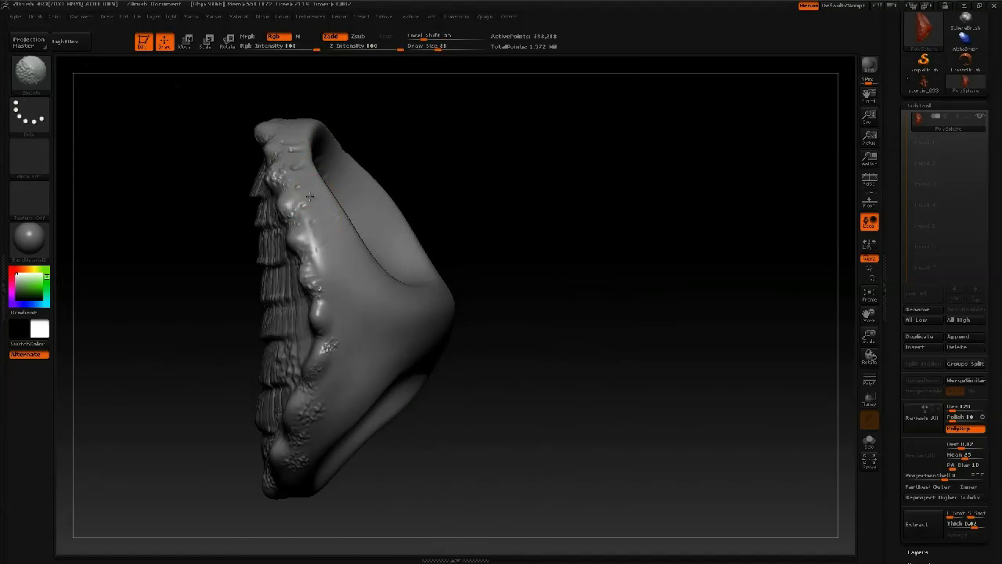
Draw a row of horizontal ridges down the shell's side wall and soften them at a lower subdivision level
mouse_move(343, 268)
left_mouse_down()
mouse_move(358, 262)
mouse_move(375, 287)
left_mouse_up()
mouse_move(350, 318)
left_mouse_down()
mouse_move(417, 309)
mouse_move(411, 334)
left_mouse_up()
left_click_drag(349, 356, 401, 358)
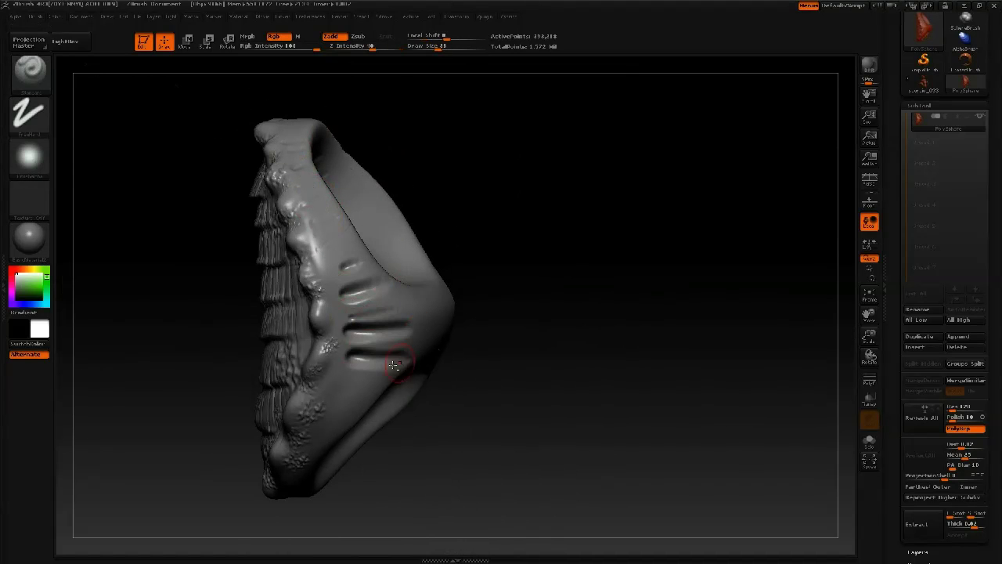
left_click_drag(342, 383, 374, 391)
left_click_drag(339, 408, 363, 419)
key("shift")
key("shift+d")
mouse_move(363, 324)
left_mouse_down("shift")
mouse_move(351, 282)
mouse_move(360, 391)
mouse_move(392, 309)
left_mouse_up("shift")
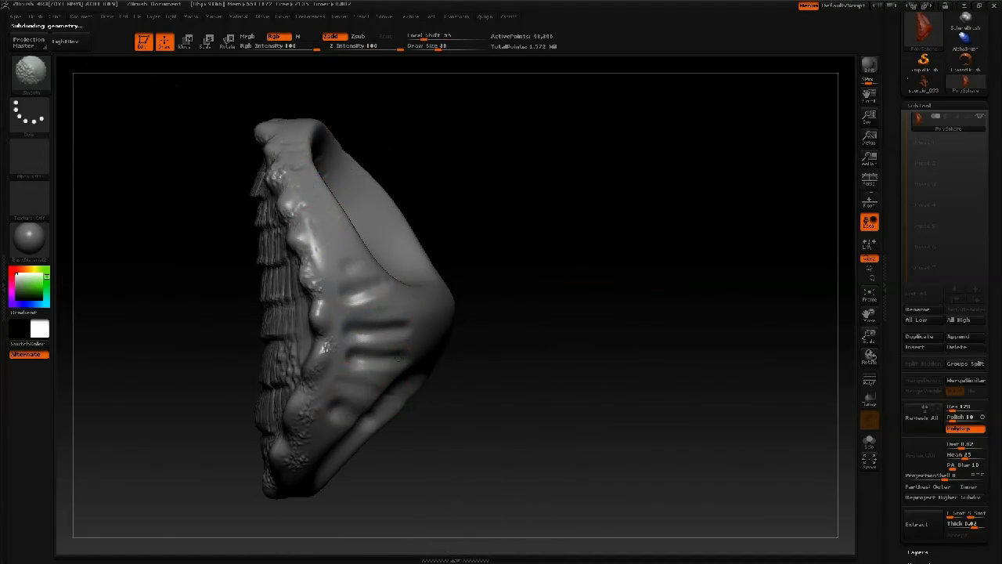
Redraw and sharpen the overlapping edges between the shell's bands with the Standard brush
left_click_drag(485, 344, 595, 336)
left_click_drag(336, 282, 326, 346)
left_click_drag(352, 262, 486, 264)
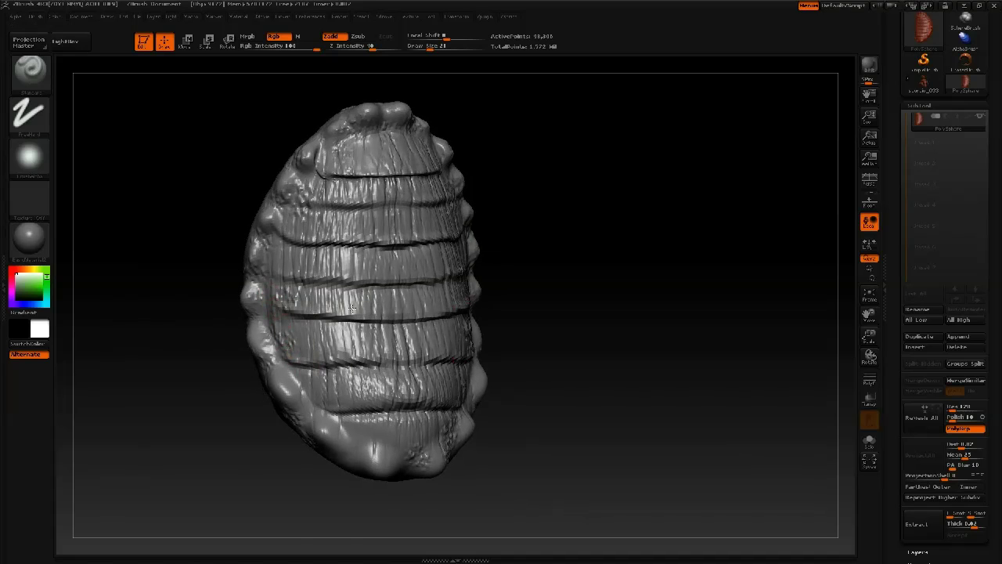
left_click_drag(316, 281, 379, 284)
left_click_drag(306, 315, 369, 321)
left_click_drag(337, 361, 392, 364)
left_click_drag(540, 298, 524, 329)
left_click_drag(305, 338, 368, 335)
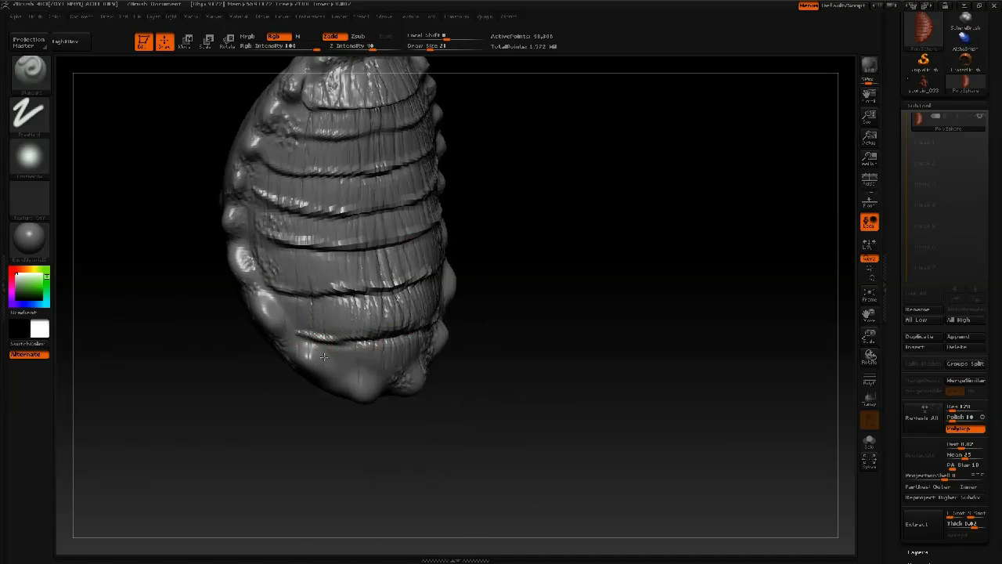
right_click_drag(303, 187, 354, 324, "alt")
left_click_drag(328, 282, 380, 284)
left_click_drag(360, 249, 427, 247)
Reshape the shell's overall outline and curvature with a large Move brush
mouse_move(399, 249)
right_mouse_down()
mouse_move(386, 236)
mouse_move(318, 264)
mouse_move(346, 135)
mouse_move(347, 254)
right_mouse_up()
key("b")
key("m")
key("v")
key("space")
key("space")
left_click_drag(341, 270, 363, 268)
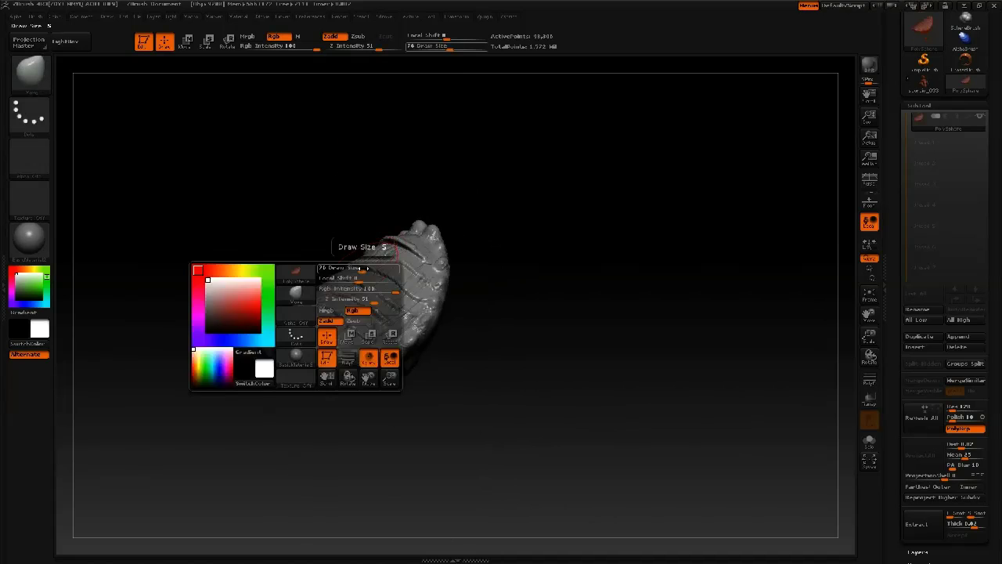
mouse_move(328, 282)
right_mouse_down()
mouse_move(349, 287)
mouse_move(291, 313)
right_mouse_up()
left_click_drag(227, 311, 217, 331)
left_click_drag(274, 359, 270, 368)
mouse_move(362, 330)
right_mouse_down()
mouse_move(340, 328)
mouse_move(337, 349)
right_mouse_up()
key("space")
left_click_drag(408, 298, 403, 298)
left_click_drag(433, 260, 424, 263)
Save the finished shell as a tool file named plate
mouse_move(436, 256)
right_mouse_down()
mouse_move(332, 256)
mouse_move(311, 208)
mouse_move(264, 230)
mouse_move(304, 314)
right_mouse_up()
right_click_drag(303, 314, 241, 274)
left_click_drag(989, 141, 989, 232)
left_click(980, 36)
type("plate")
key("Return")
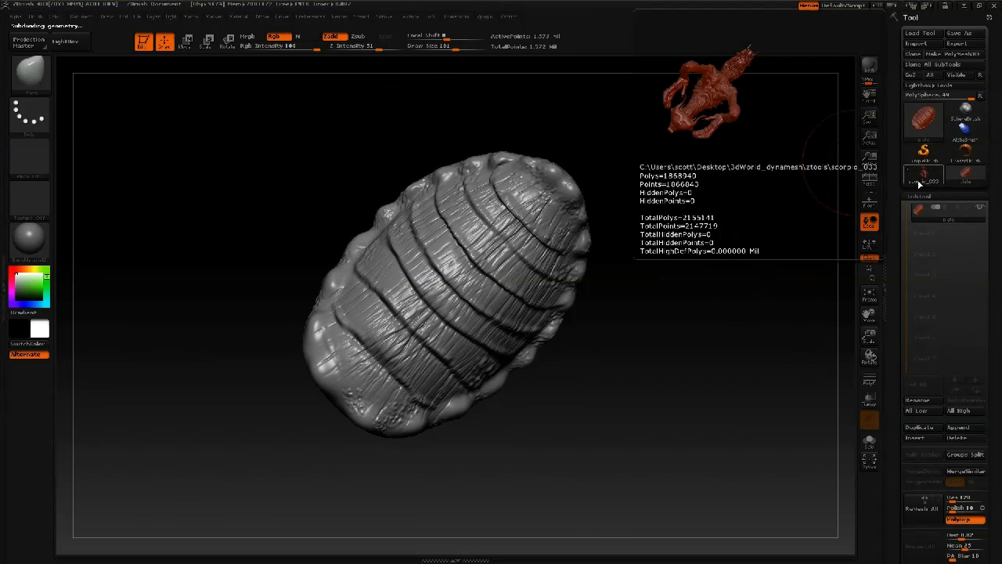
Switch to the scorpion tool, select its ZSphere subtool and isolate it with Solo mode
left_click(922, 173)
left_click(912, 296)
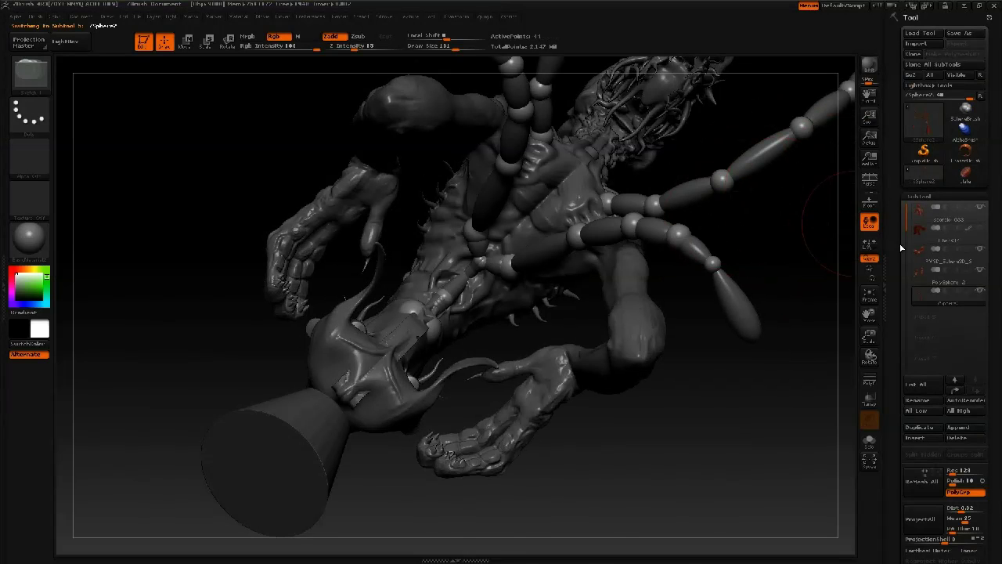
left_click_drag(807, 226, 787, 253)
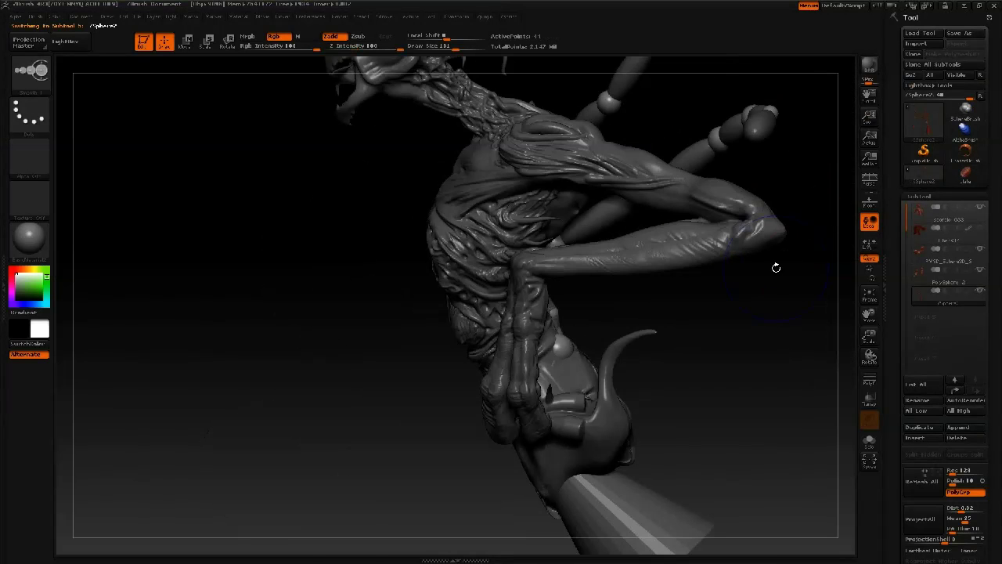
left_click(868, 439)
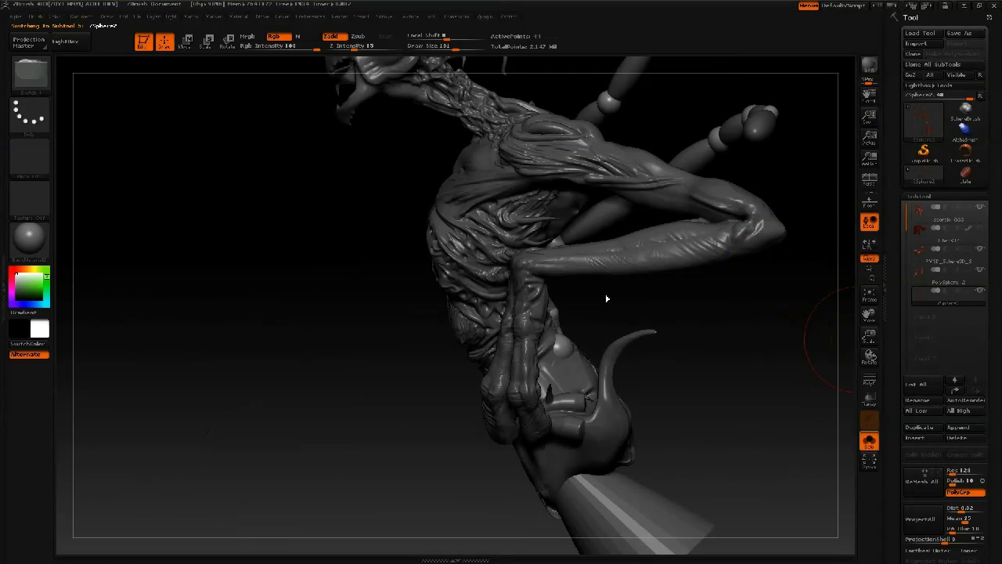
left_click_drag(725, 306, 670, 288)
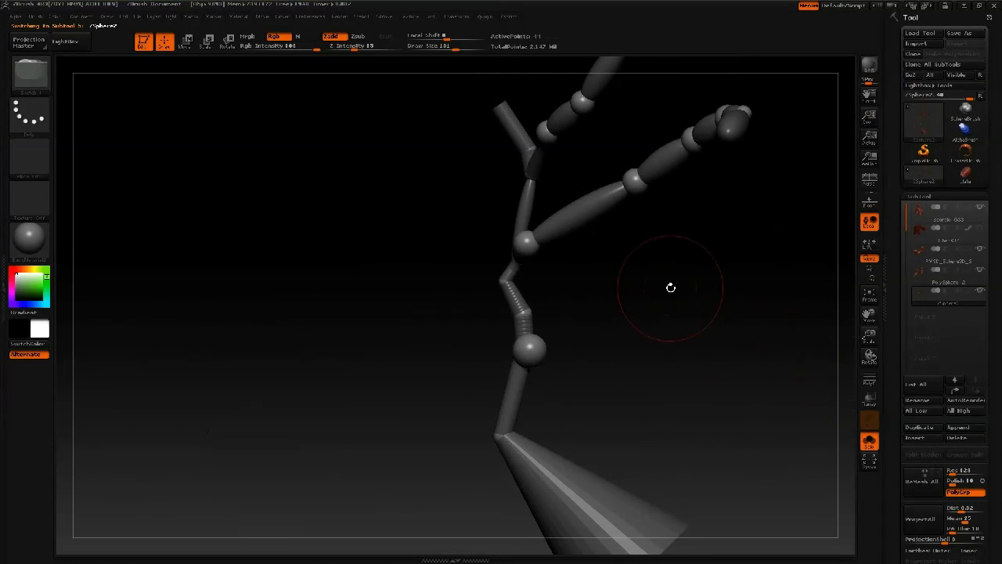
Try to add a ZSphere on the central chain just above the paired spheres, using a draw size of 1
key("w")
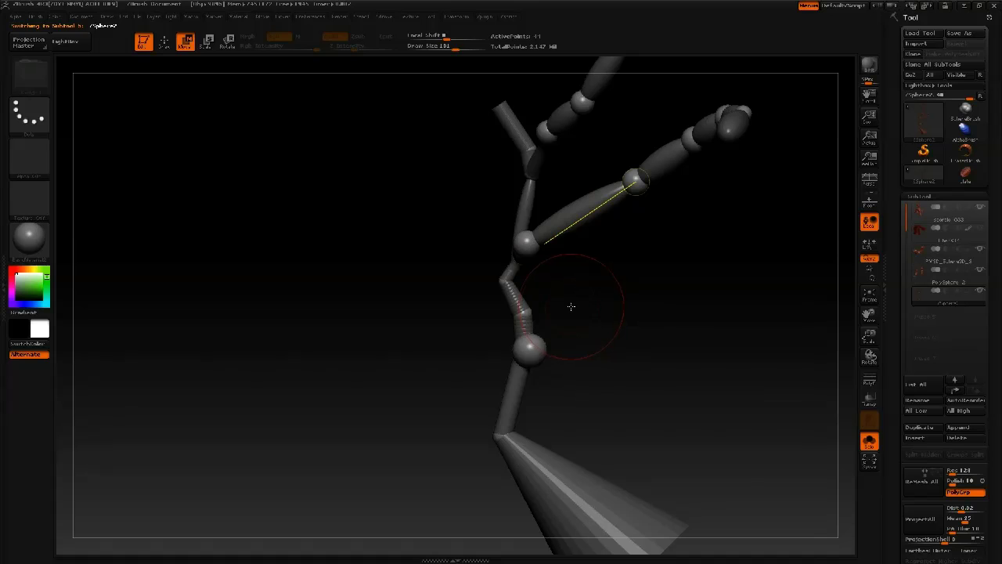
key("q")
left_click_drag(594, 324, 630, 324)
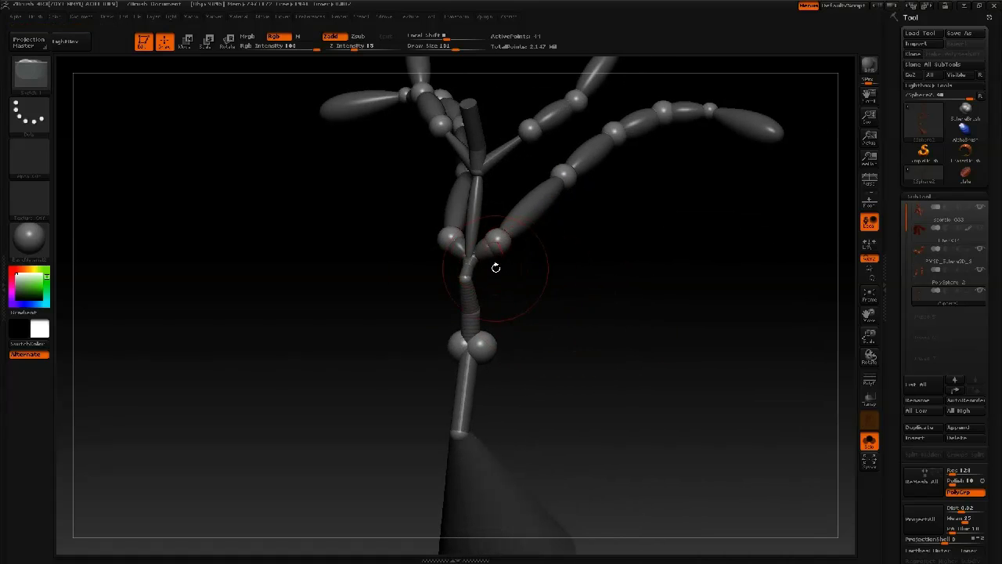
key("space")
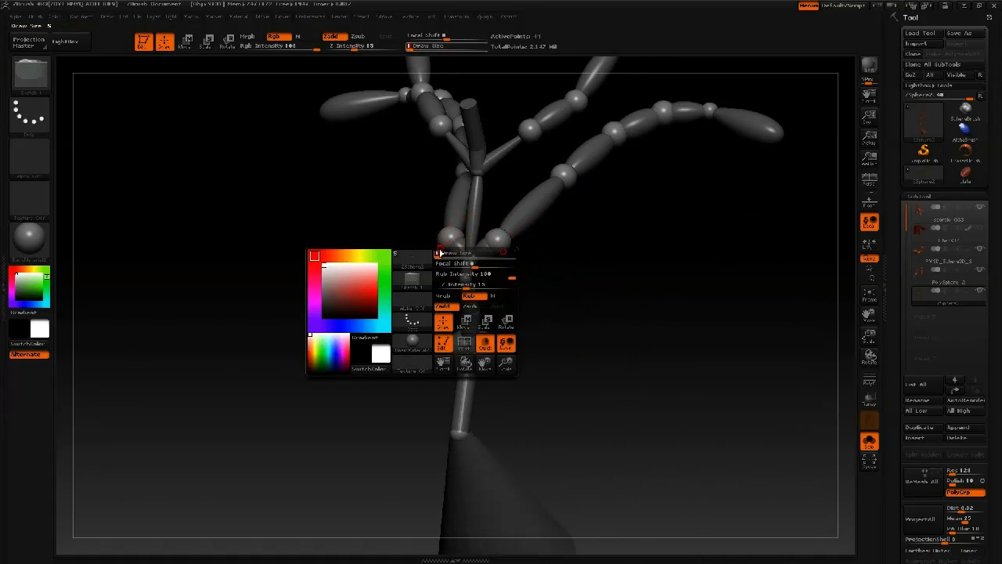
left_click(484, 251)
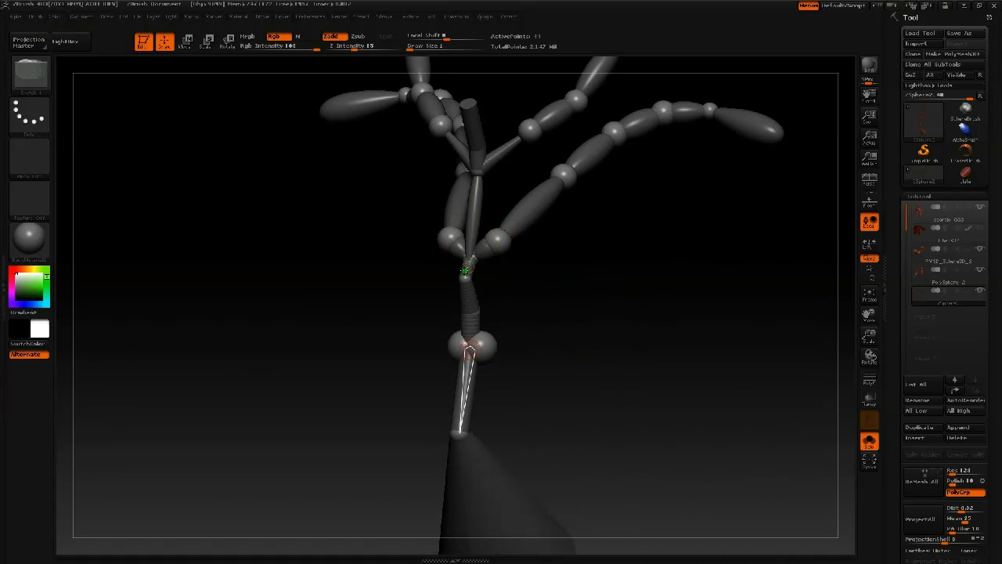
left_click(468, 327)
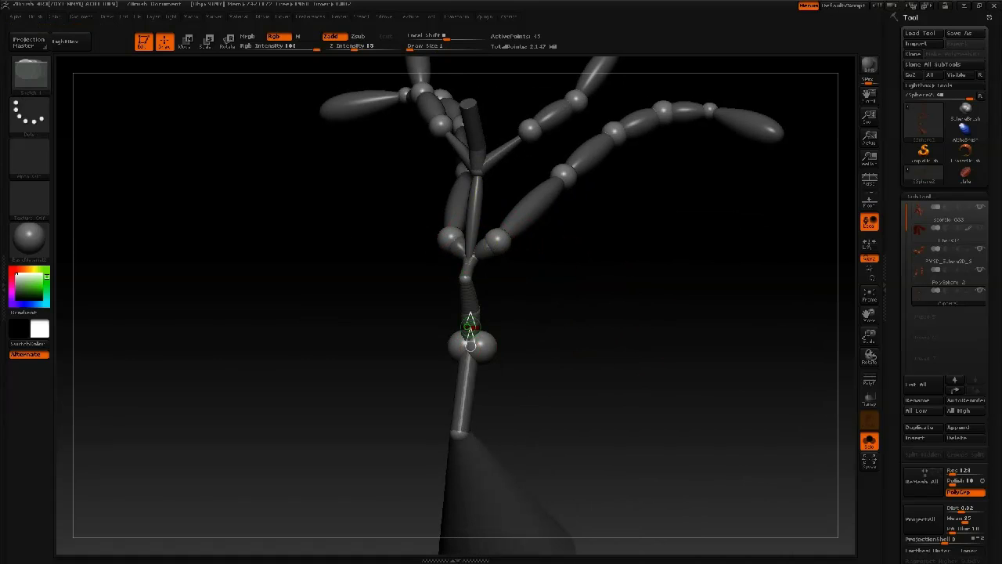
key("ctrl+z")
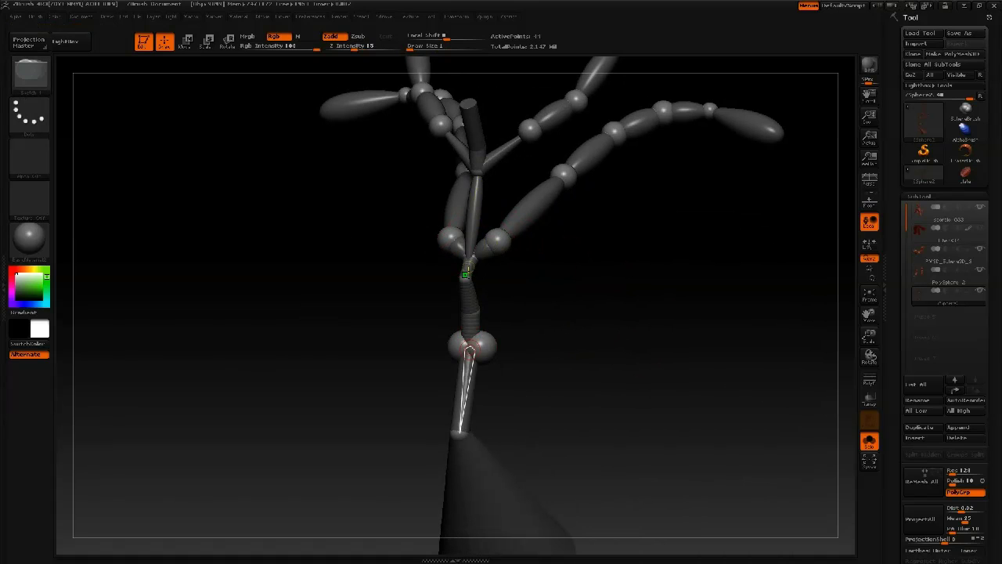
Try to insert the plate as a connector mesh into the long base link of the limb pair nearest the cone
key("w")
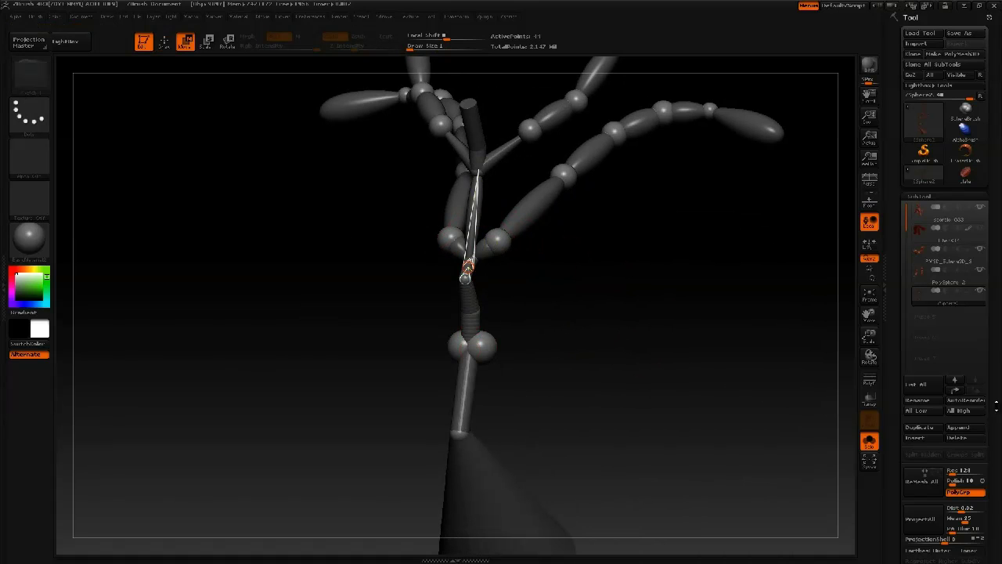
left_click_drag(995, 406, 977, 271)
left_click(939, 240)
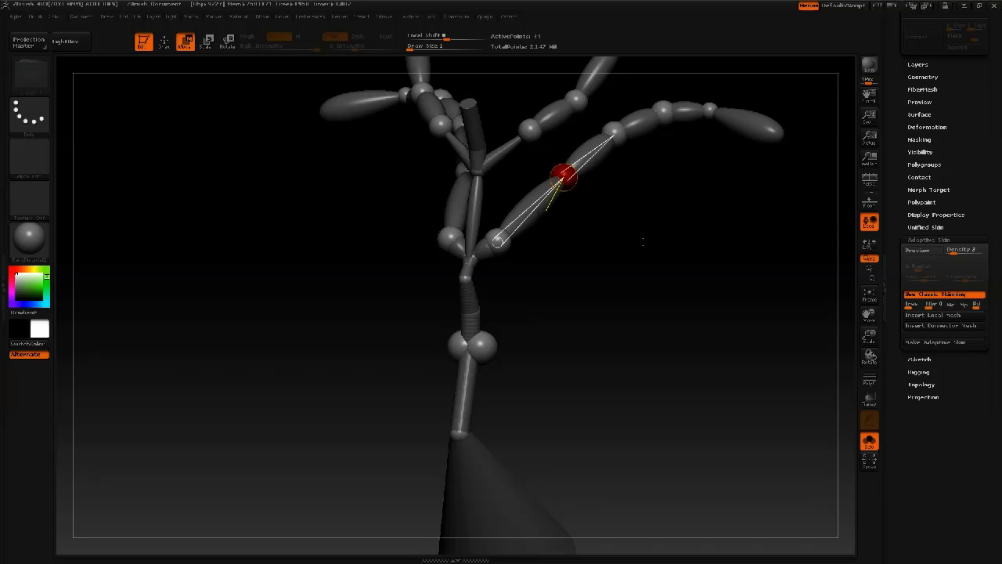
left_click(909, 326)
left_click(910, 326)
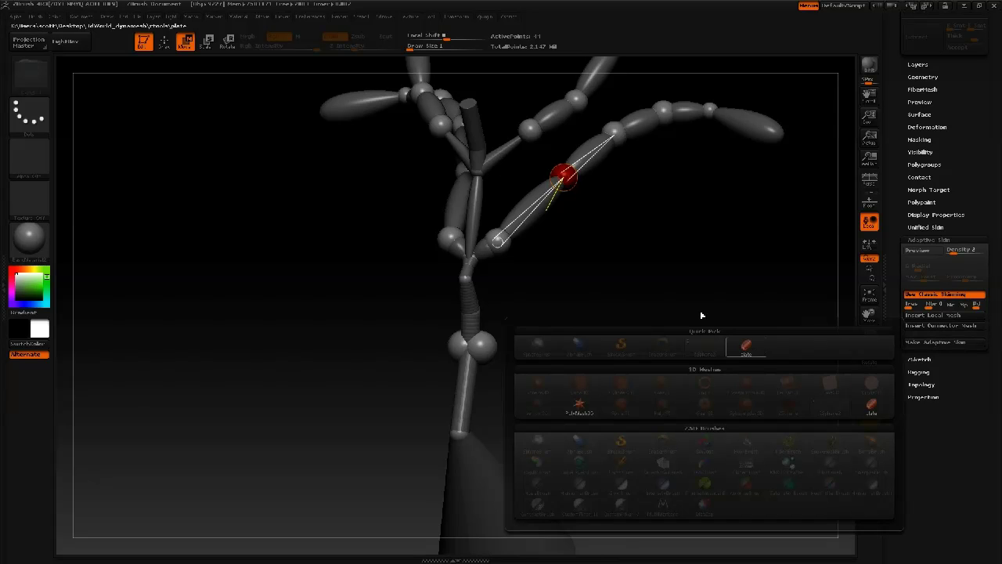
left_click_drag(597, 255, 557, 245)
Switch to the plate tool, rotate its object preview to change the insertion orientation, and store it
left_click_drag(944, 101, 953, 269)
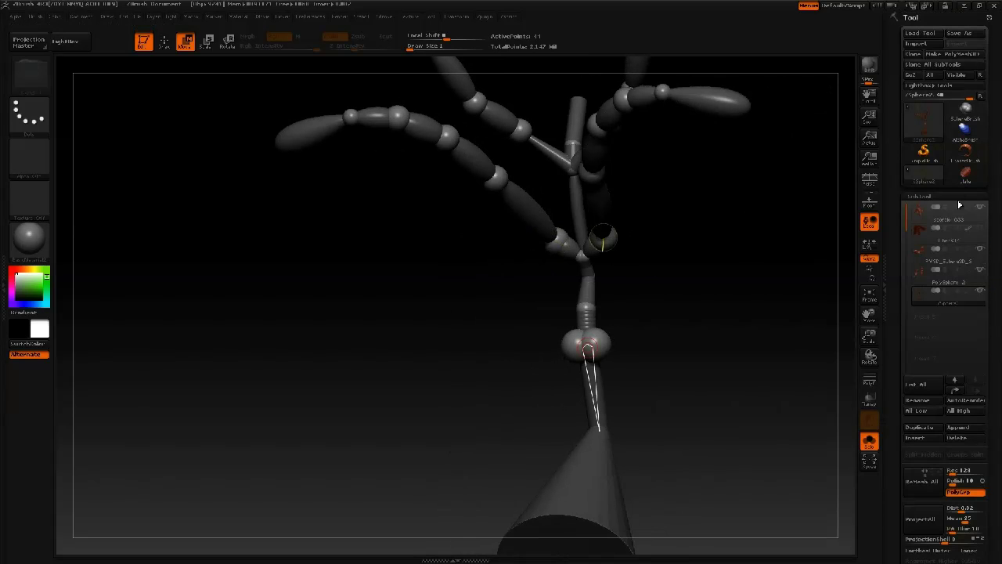
left_click(965, 173)
left_click_drag(738, 242, 749, 247)
left_click_drag(998, 267, 992, 150)
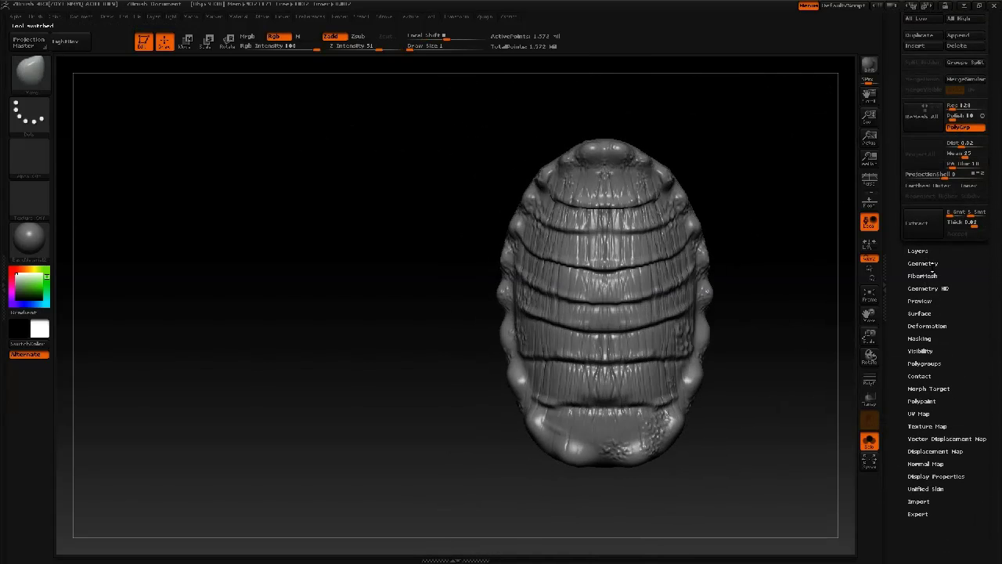
left_click(921, 300)
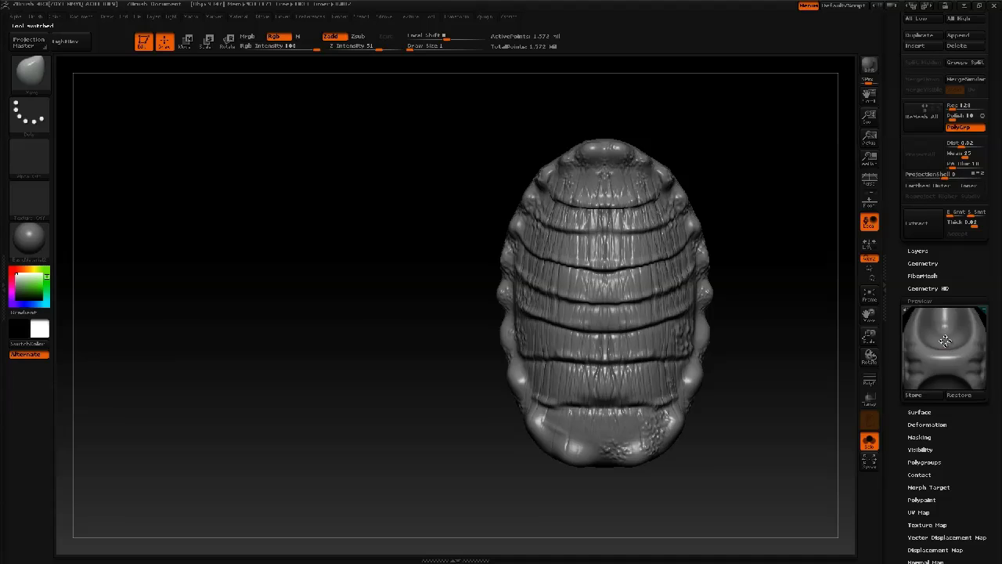
left_click_drag(963, 320, 958, 359)
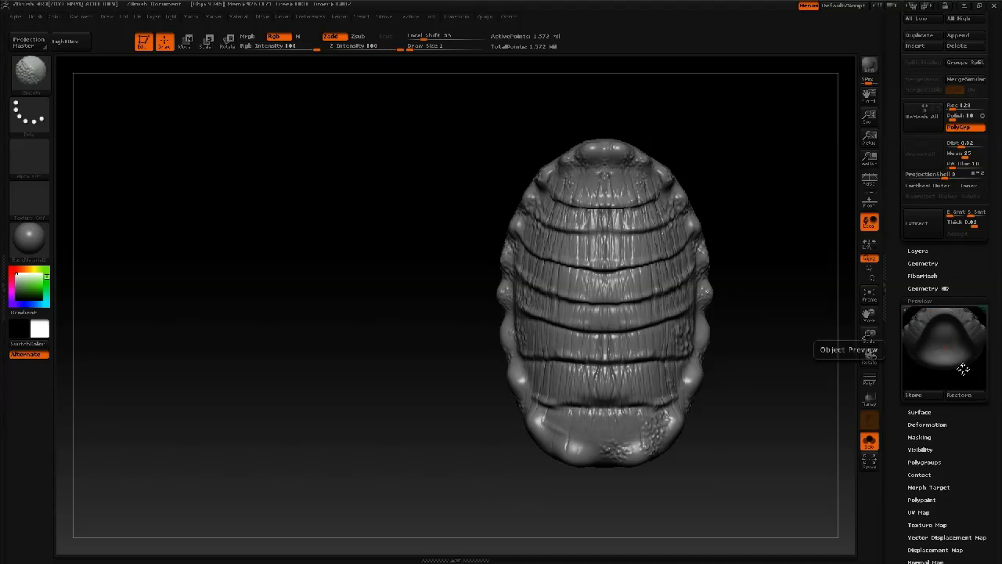
left_click(937, 396)
scroll(938, 299, "up", 5)
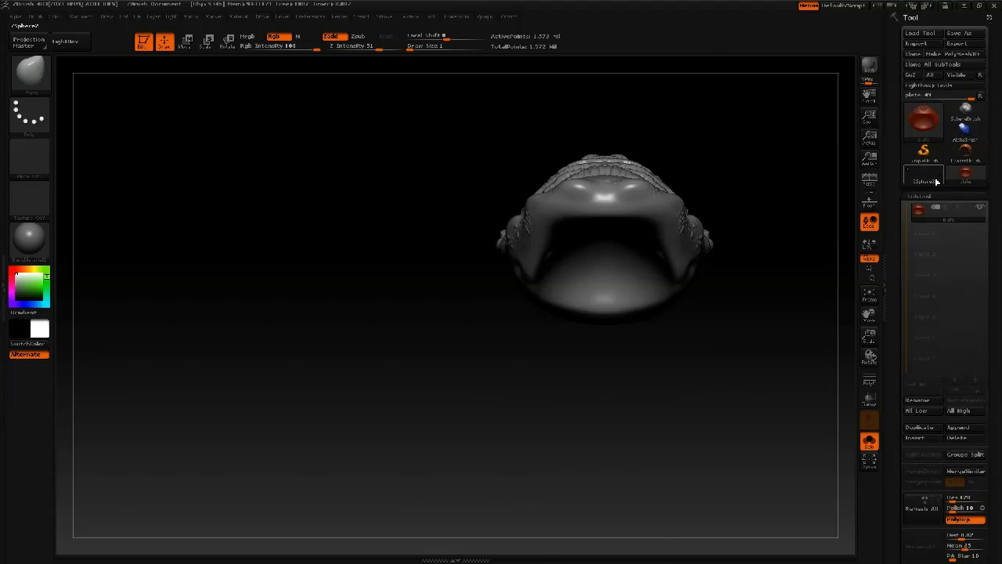
Return to the ZSphere tool and try inserting the reoriented plate as a connector mesh in the same limb link
left_click(937, 181)
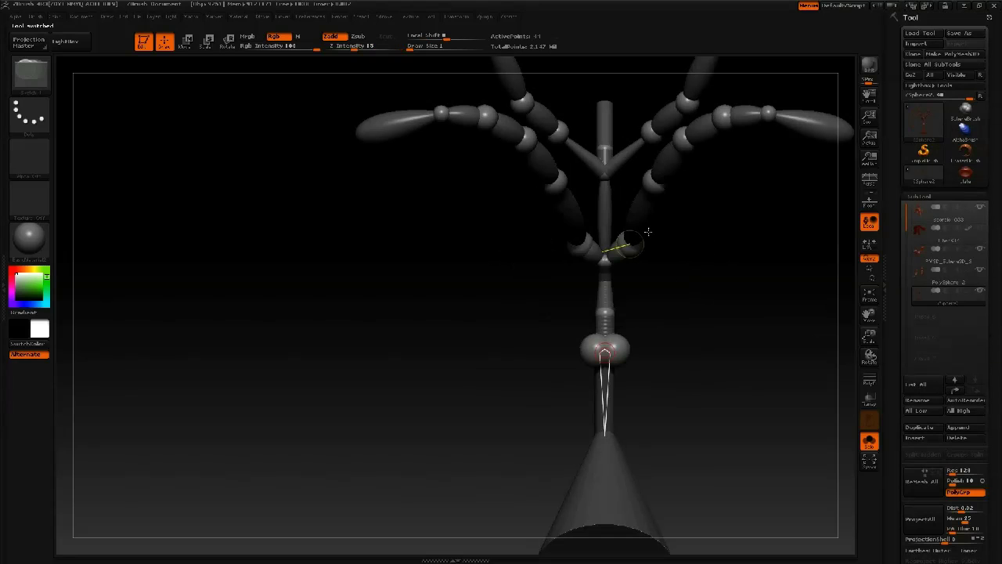
key("w")
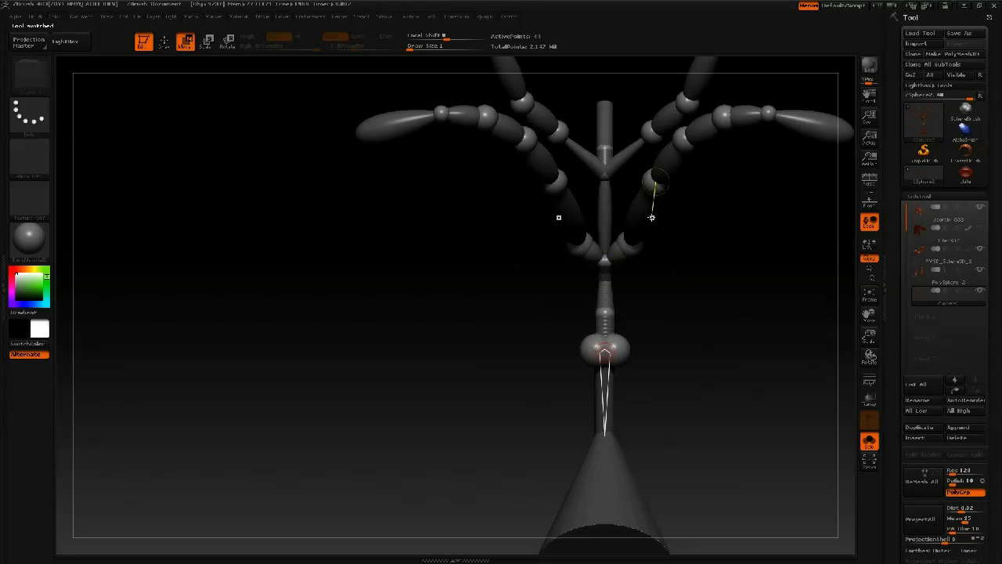
mouse_move(653, 219)
left_mouse_down()
mouse_move(716, 230)
mouse_move(653, 224)
left_mouse_up()
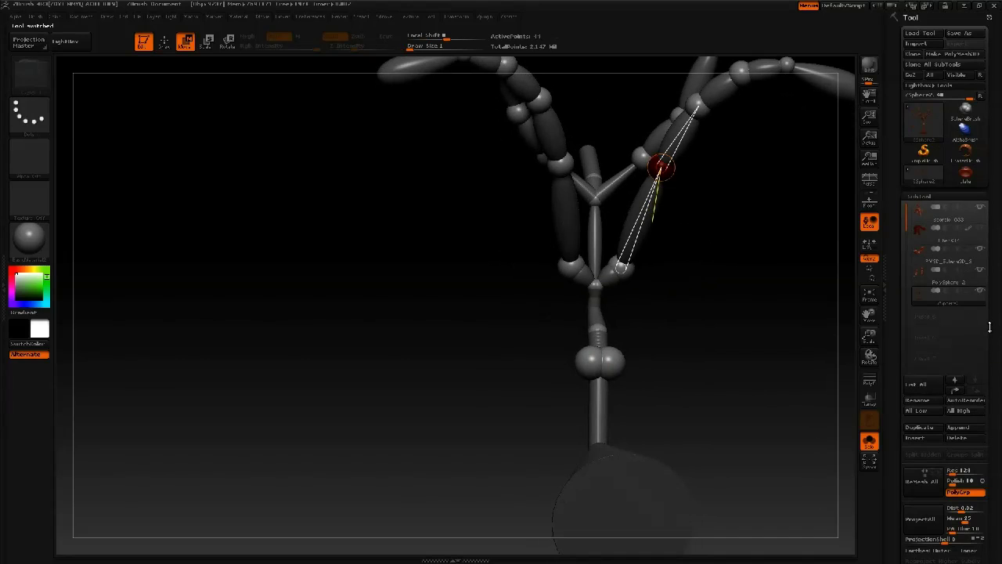
left_click_drag(990, 327, 995, 190)
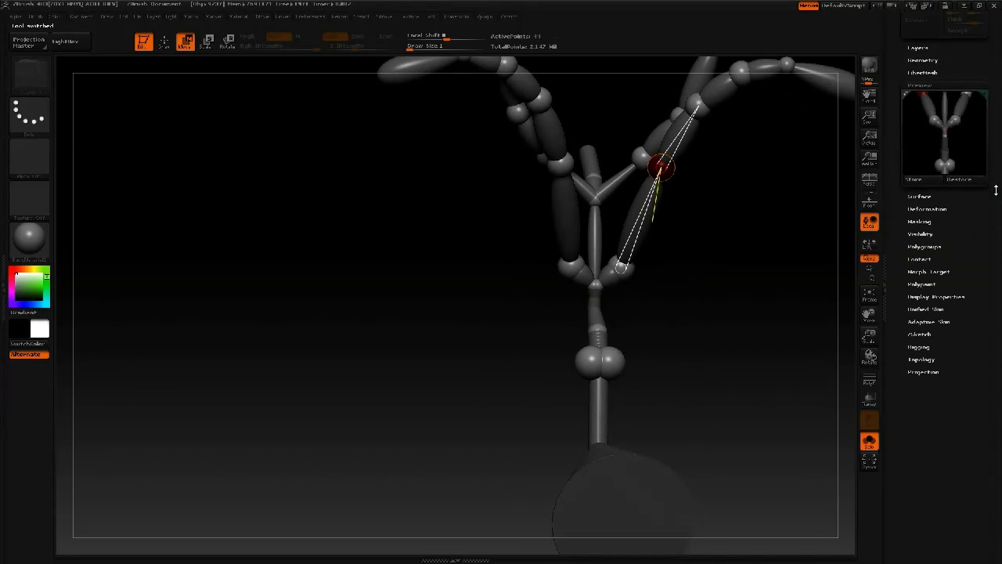
left_click(928, 321)
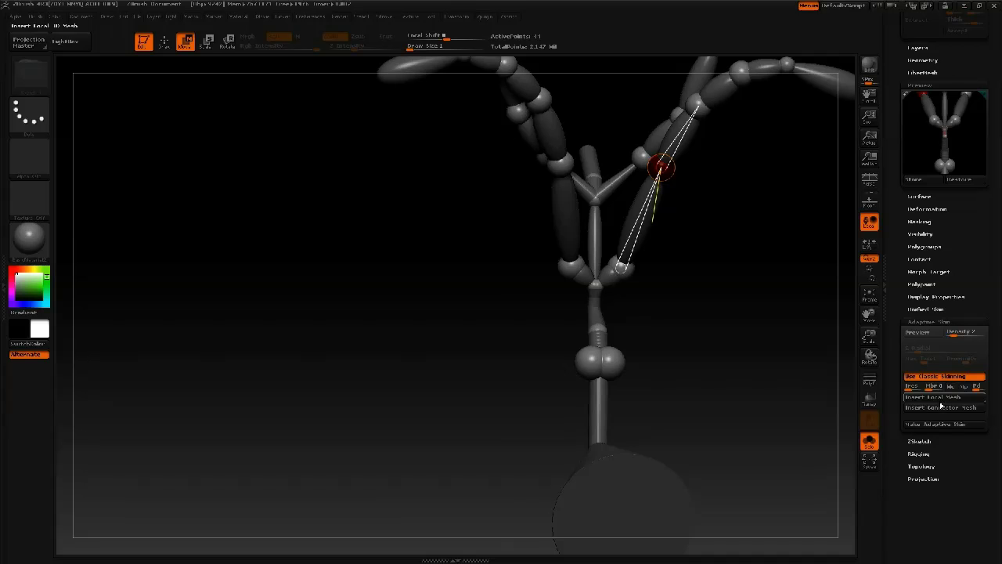
left_click(941, 409)
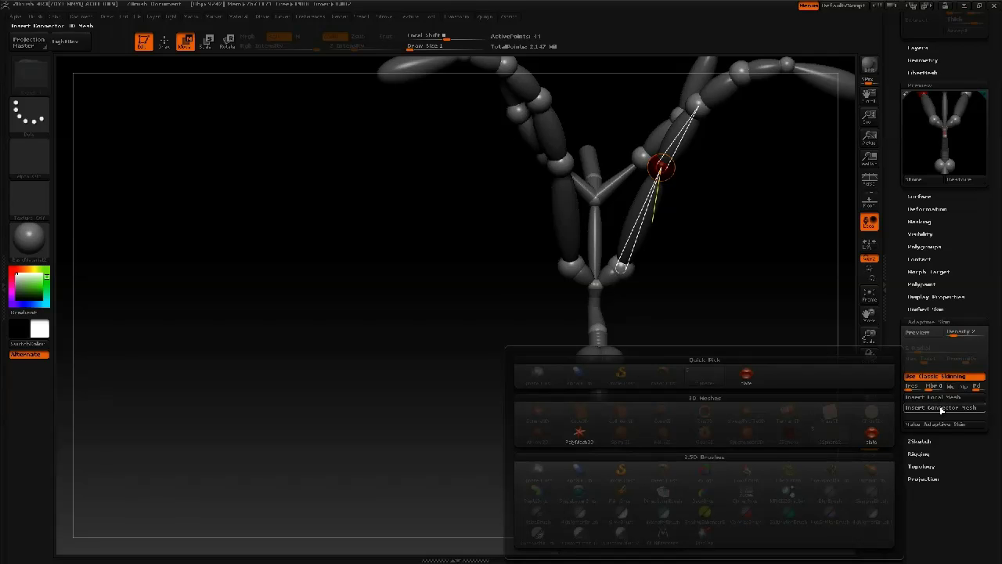
left_click(748, 372)
left_click_drag(728, 235, 708, 243)
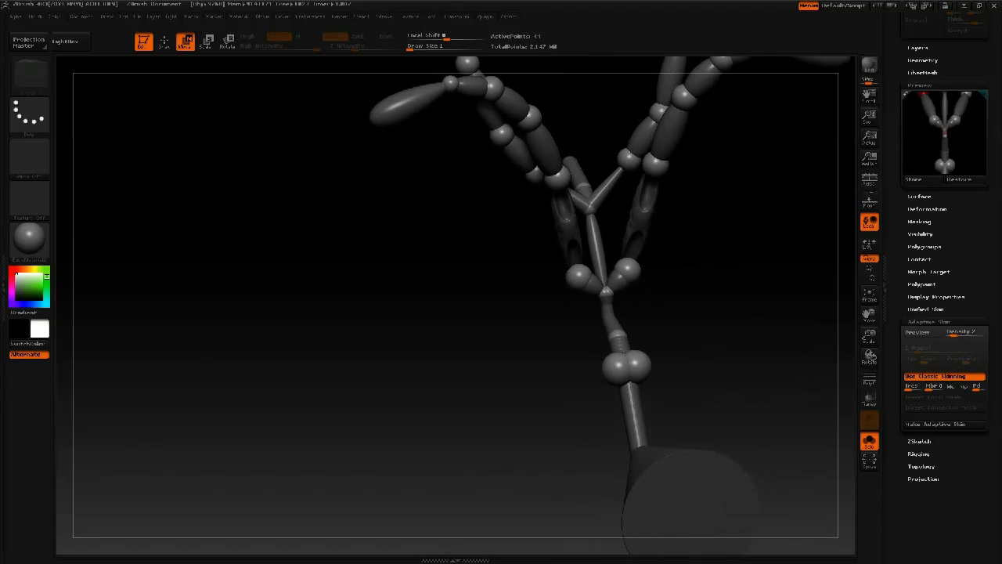
Switch back to the plate tool and turn the shell to its hollow underside
left_click_drag(978, 247, 1001, 284)
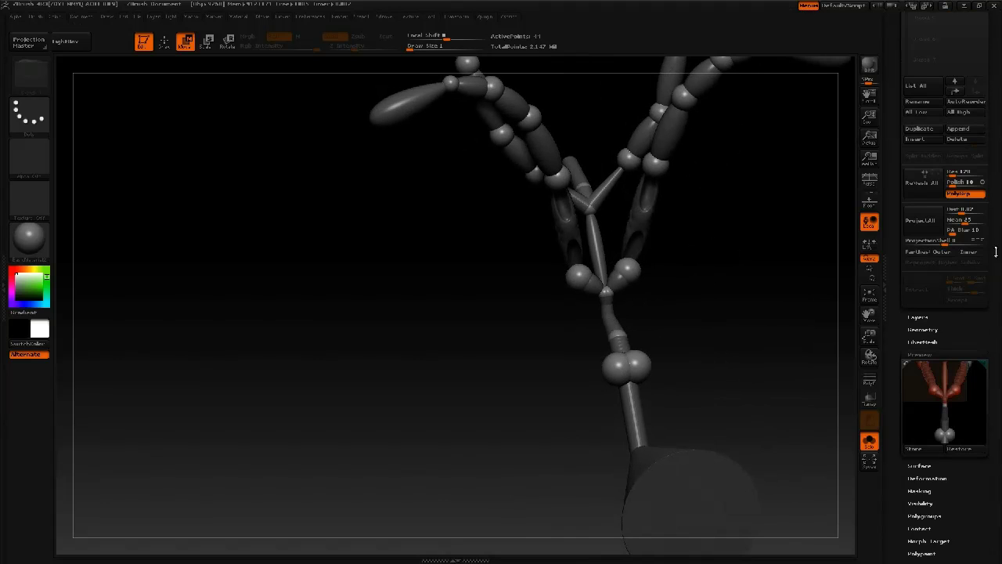
left_click_drag(998, 154, 997, 255)
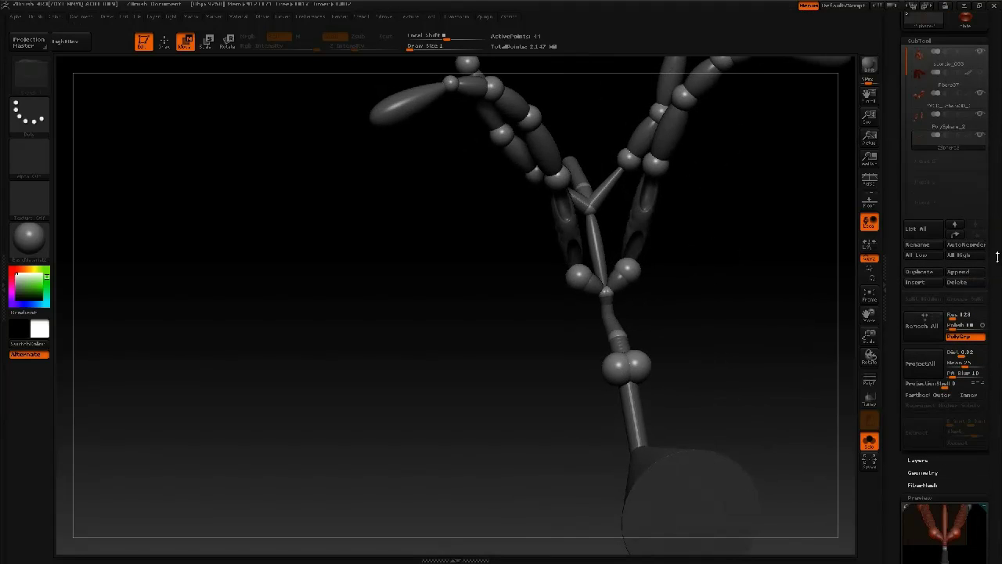
left_click_drag(968, 24, 968, 52)
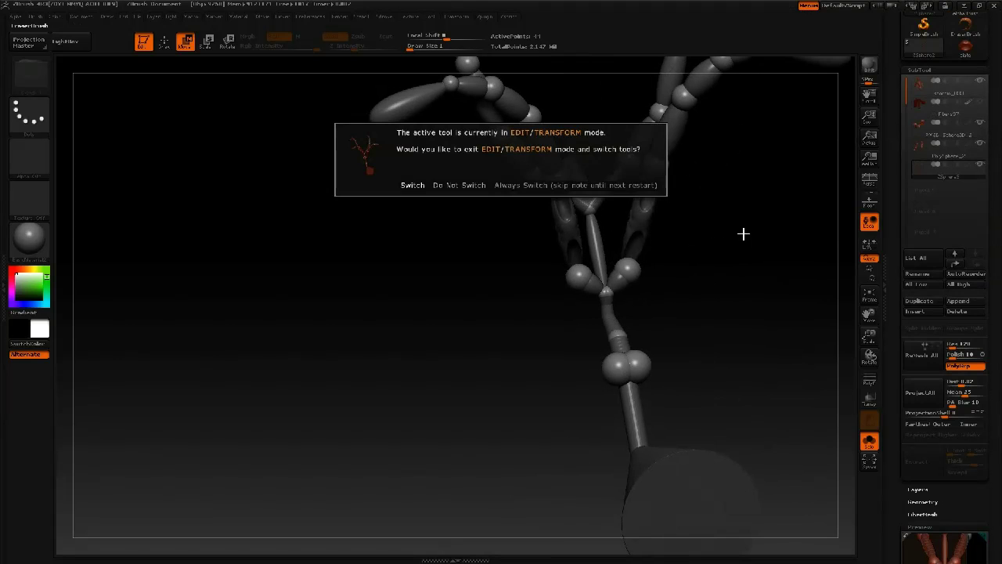
left_click(413, 185)
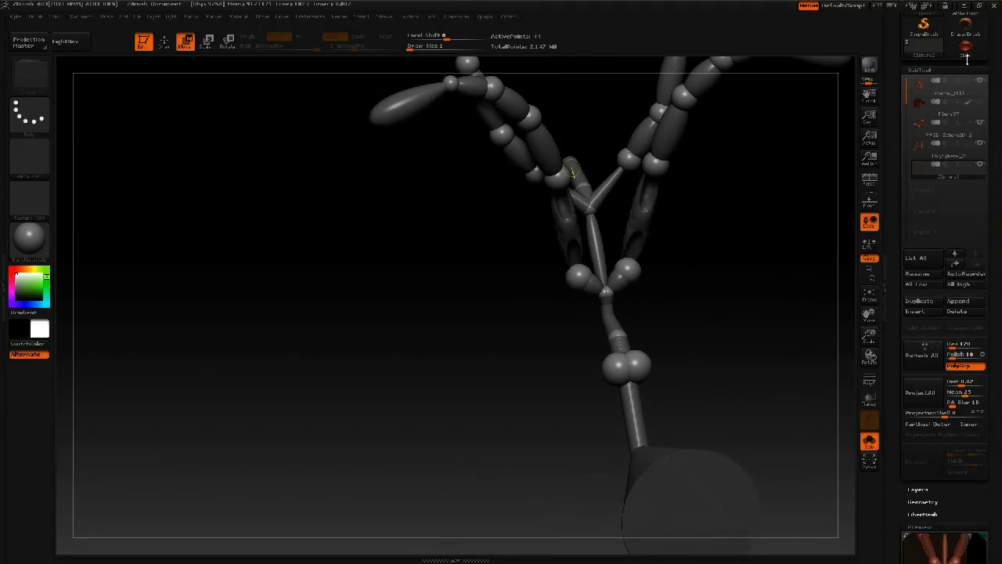
left_click(966, 55)
left_click_drag(716, 177, 710, 140, "shift")
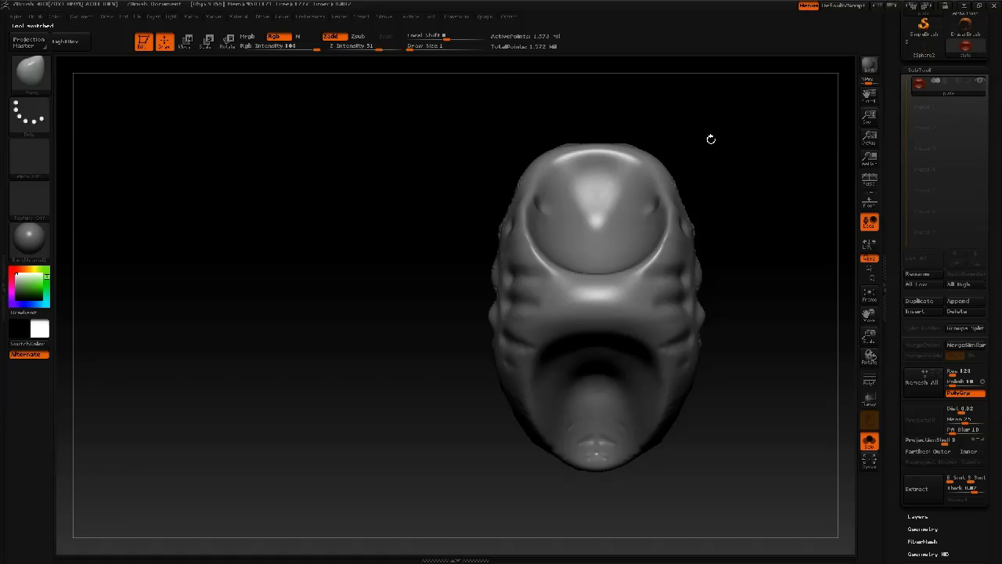
Set up the ClayBuildup brush with a draw size of 103, a focal shift of 0 and no alpha
key("b")
key("c")
key("b")
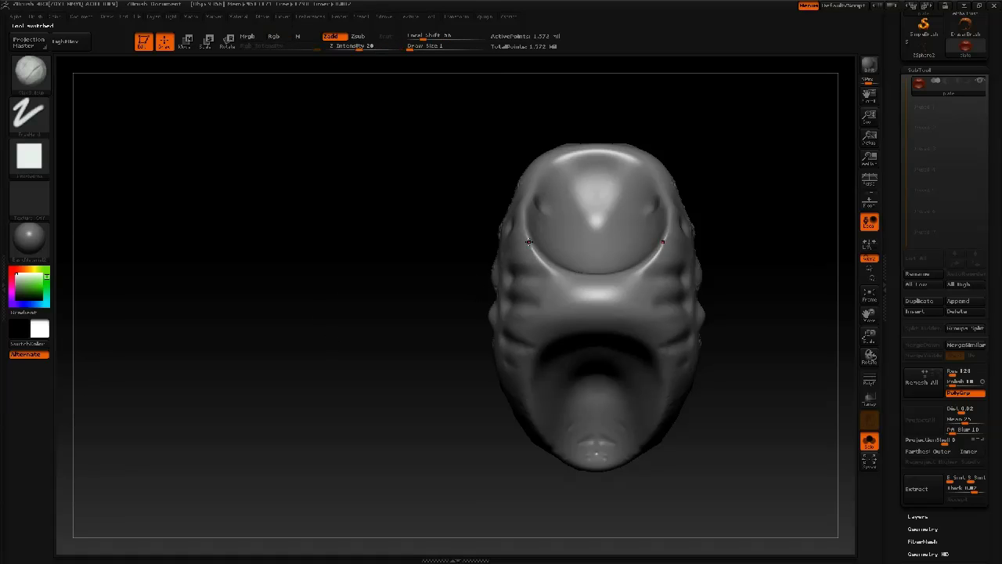
key("space")
left_click_drag(538, 243, 580, 246)
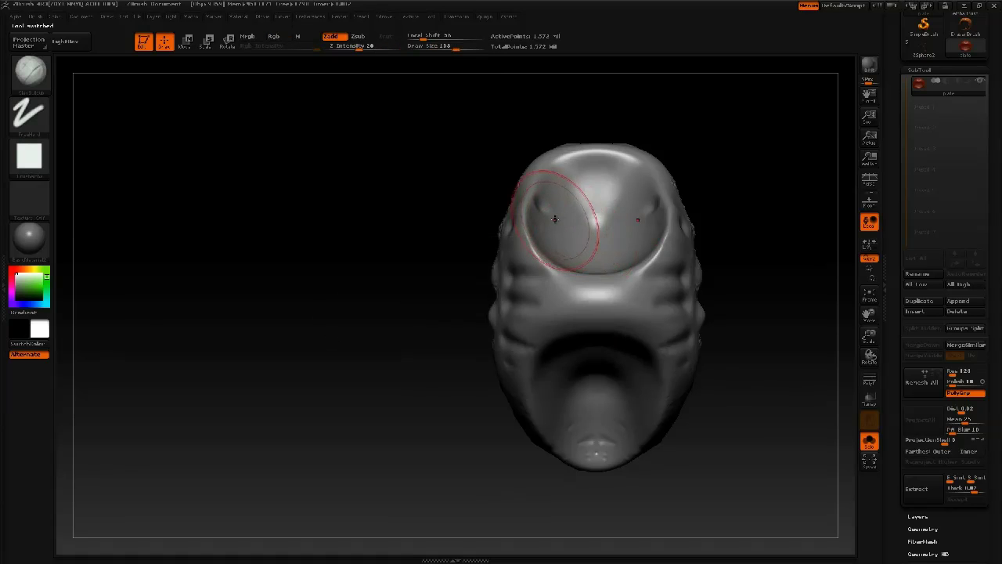
key("space")
key("space")
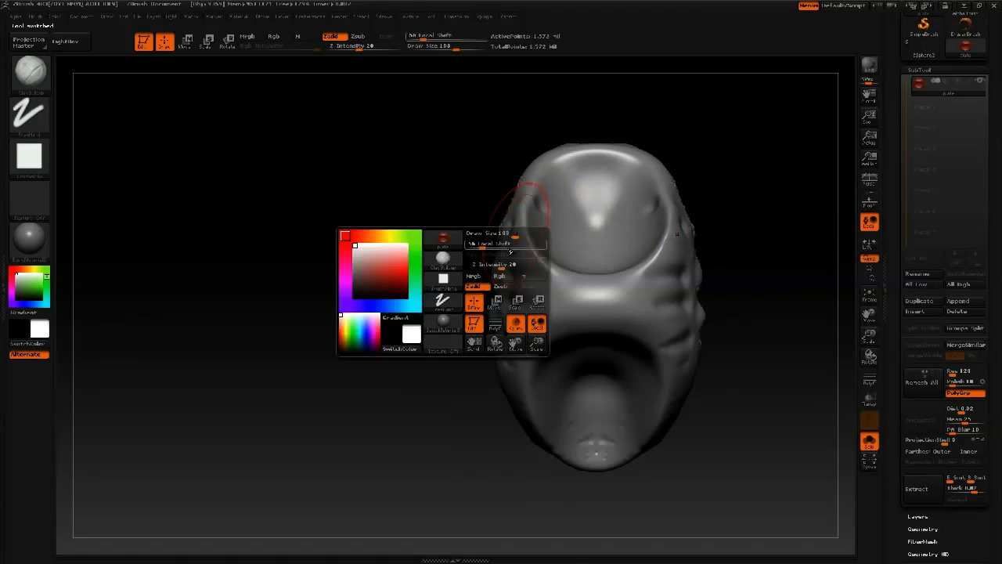
left_click(444, 280)
left_click(460, 298)
key("space")
Fill the plate's hollow underside with clay strokes, stepping down to the lowest subdivision level to close and smooth it
mouse_move(526, 237)
left_mouse_down()
mouse_move(551, 237)
mouse_move(578, 258)
mouse_move(557, 210)
mouse_move(577, 186)
mouse_move(570, 175)
mouse_move(554, 180)
mouse_move(548, 234)
left_mouse_up()
right_click_drag(569, 231, 595, 371)
mouse_move(595, 371)
left_mouse_down()
mouse_move(593, 384)
mouse_move(574, 351)
mouse_move(593, 379)
mouse_move(543, 336)
mouse_move(537, 268)
mouse_move(558, 205)
left_mouse_up()
key("shift+d")
key("shift+d")
right_click_drag(582, 251, 580, 141)
key("shift+d")
key("shift+d")
key("shift+d")
mouse_move(577, 261)
left_mouse_down("shift")
mouse_move(604, 384)
mouse_move(582, 279)
mouse_move(559, 264)
mouse_move(541, 291)
left_mouse_up("shift")
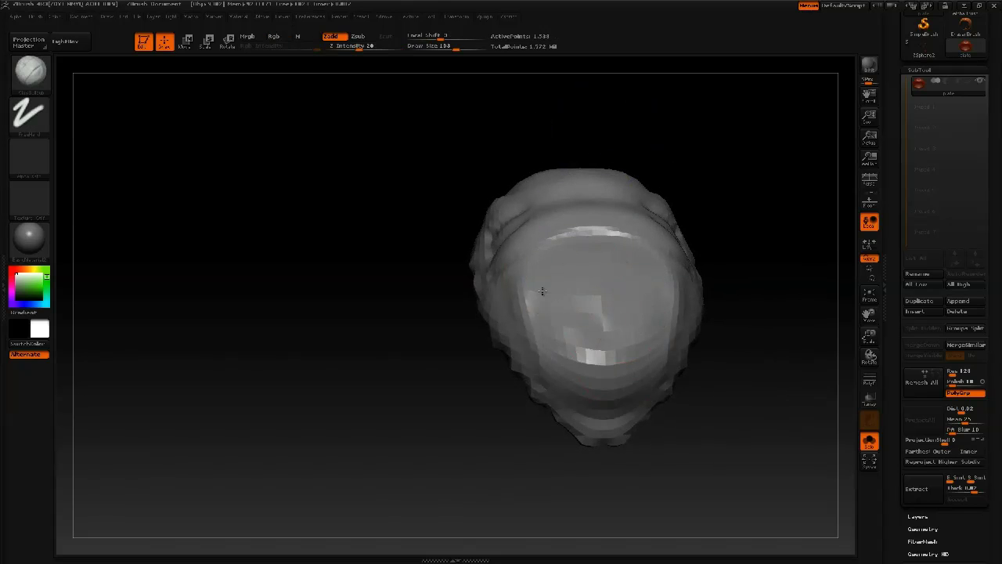
Raise the plate by three subdivision levels and smooth the filled underside
key("d")
key("d")
key("d")
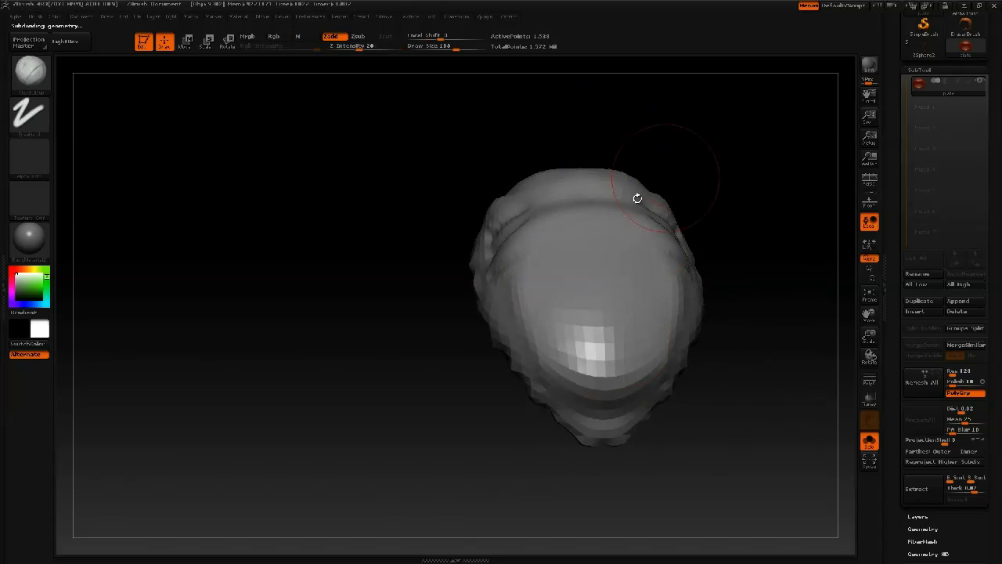
left_click_drag(608, 314, 607, 344, "shift")
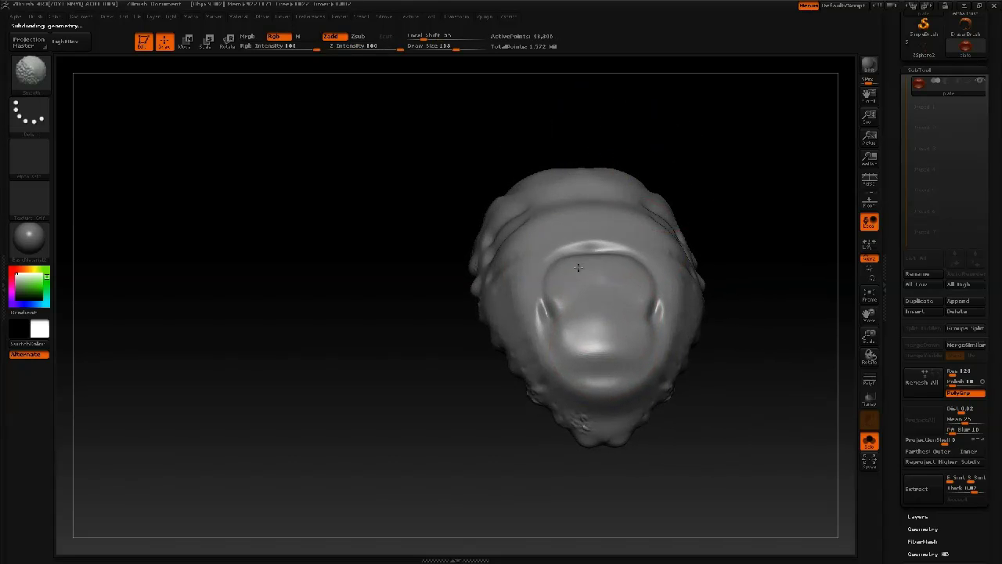
left_click_drag(614, 265, 610, 259, "shift")
mouse_move(611, 259)
right_mouse_down()
mouse_move(576, 185)
mouse_move(549, 167)
mouse_move(509, 197)
mouse_move(540, 282)
right_mouse_up()
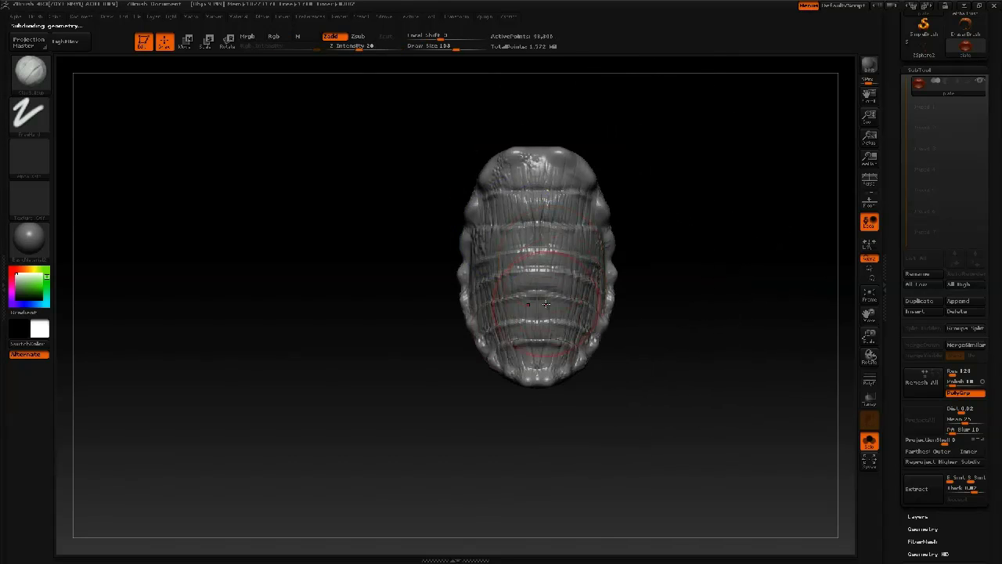
Reshape the plate's outer edge with the Move brush
key("b")
key("m")
key("v")
mouse_move(578, 359)
left_mouse_down()
mouse_move(595, 362)
mouse_move(615, 340)
left_mouse_up()
left_click_drag(609, 303, 618, 289)
mouse_move(604, 244)
left_mouse_down()
mouse_move(610, 215)
mouse_move(595, 169)
left_mouse_up()
right_click_drag(592, 168, 587, 174)
Adjust the thickness and curve of the plate's back in side view with the Move brush at draw size 188
key("space")
left_click_drag(573, 261, 589, 261)
left_click_drag(683, 230, 670, 232)
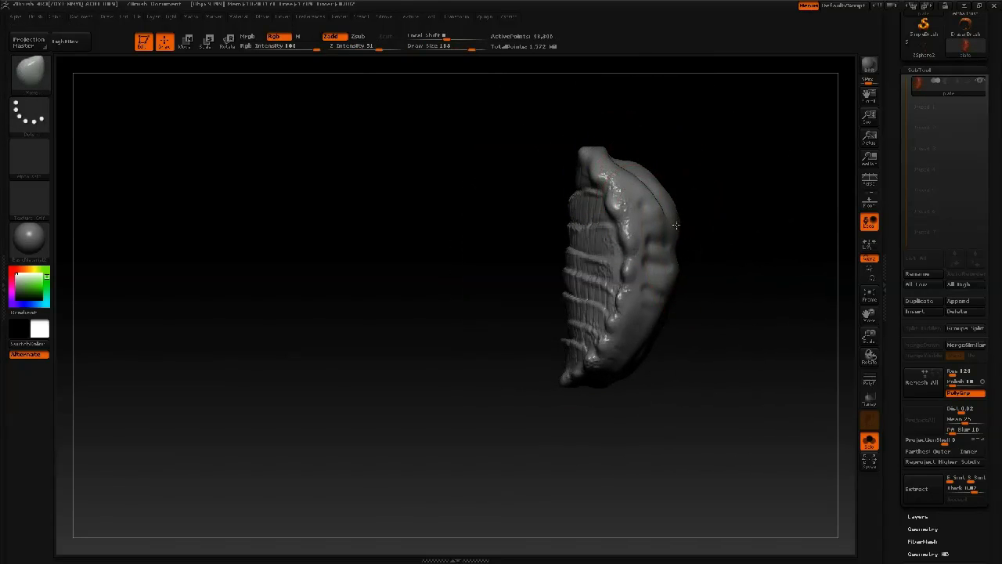
mouse_move(650, 324)
left_mouse_down()
mouse_move(665, 341)
mouse_move(670, 304)
left_mouse_up()
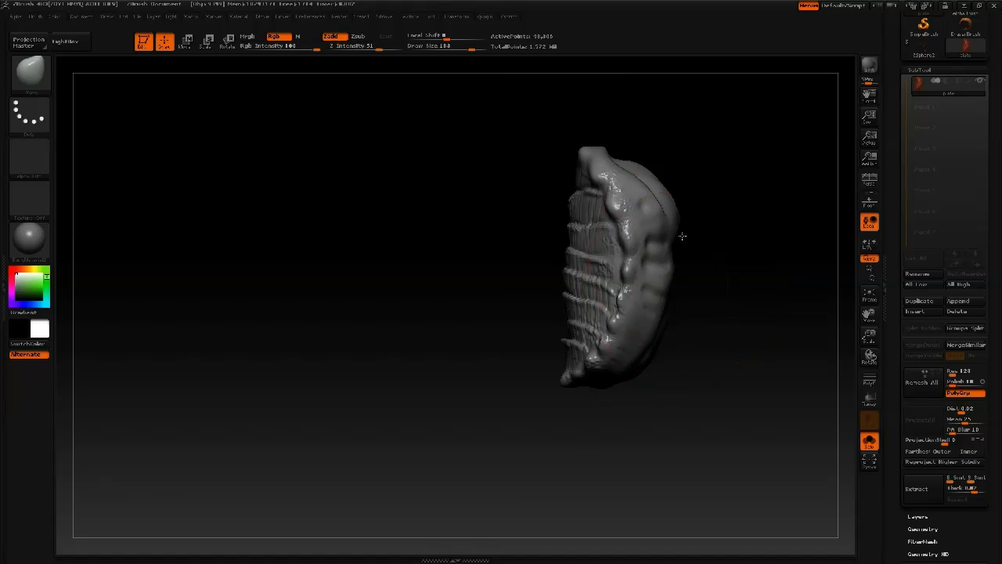
left_click_drag(682, 235, 670, 224)
right_click_drag(675, 201, 657, 219)
Return to the ZSphere tool and insert the filled plate as a connector mesh into the limb pair's long base link nearest the cone
right_click_drag(735, 175, 590, 190)
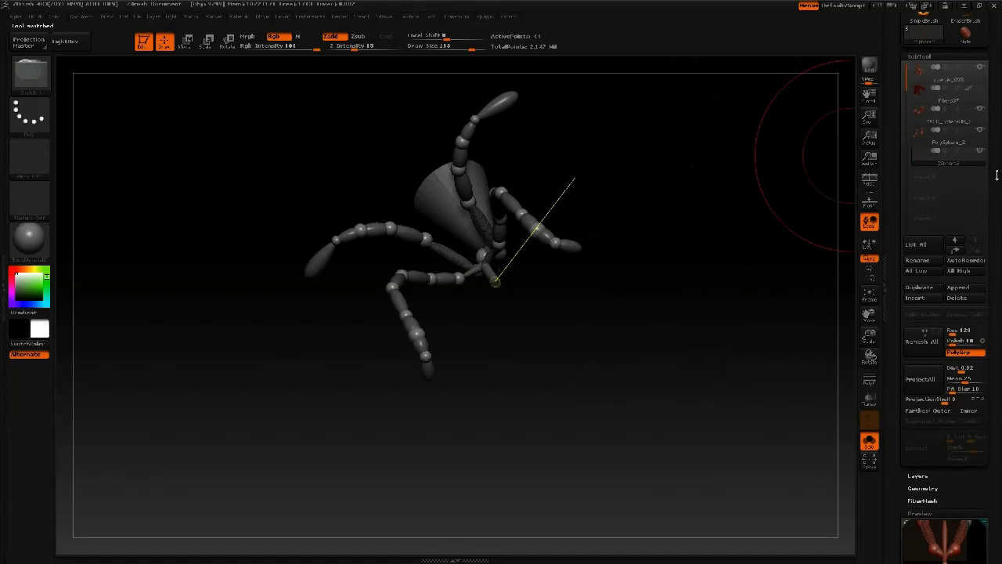
right_click_drag(704, 187, 477, 233)
key("w")
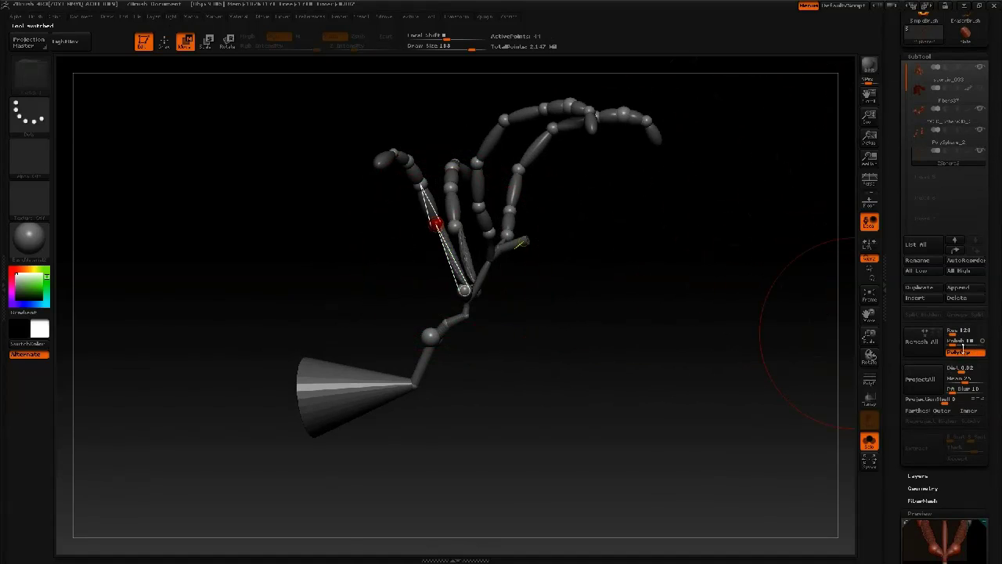
scroll(952, 345, "down", 6)
left_click(928, 271)
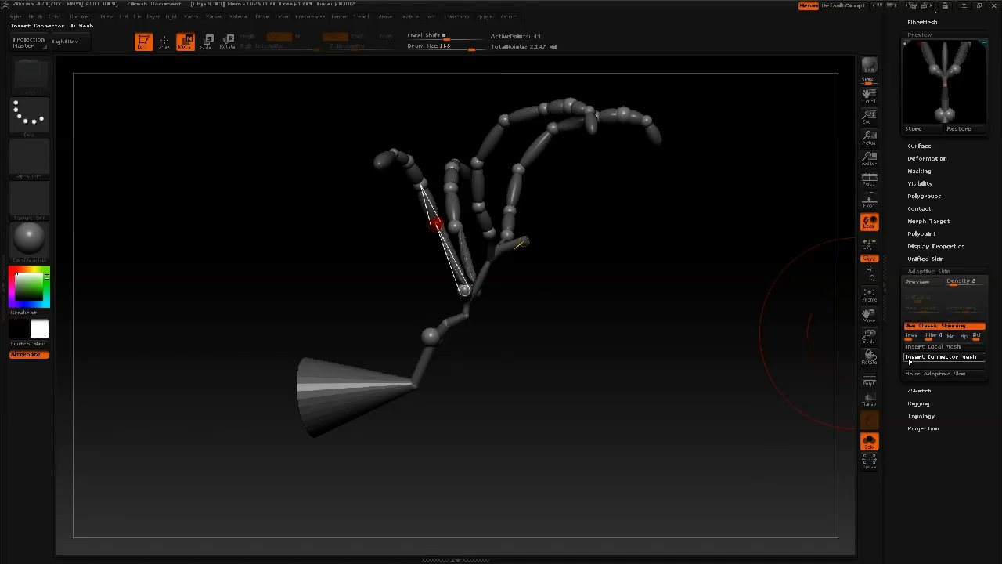
left_click(926, 358)
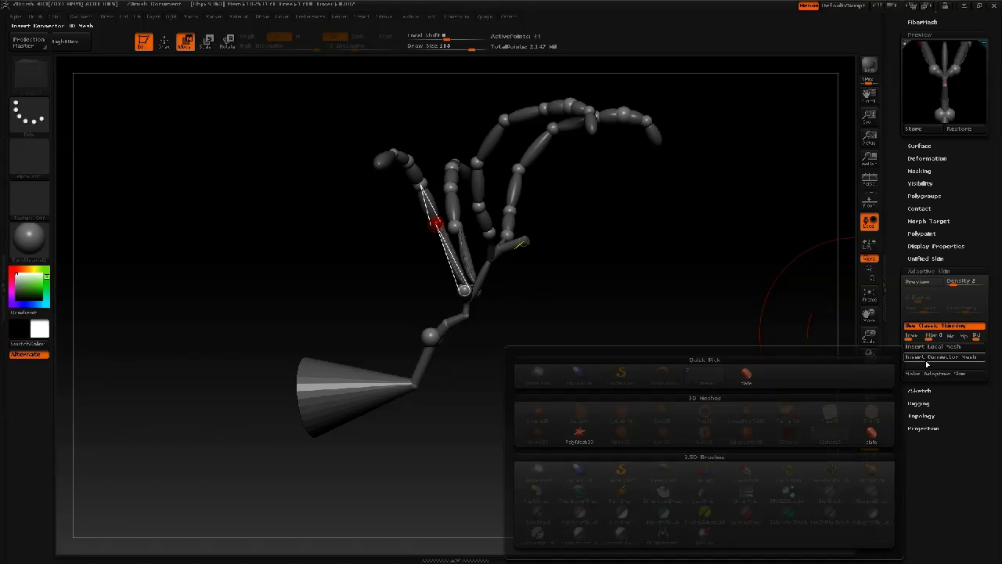
left_click(747, 378)
left_click_drag(556, 297, 597, 385)
left_click_drag(692, 188, 646, 183)
key("q")
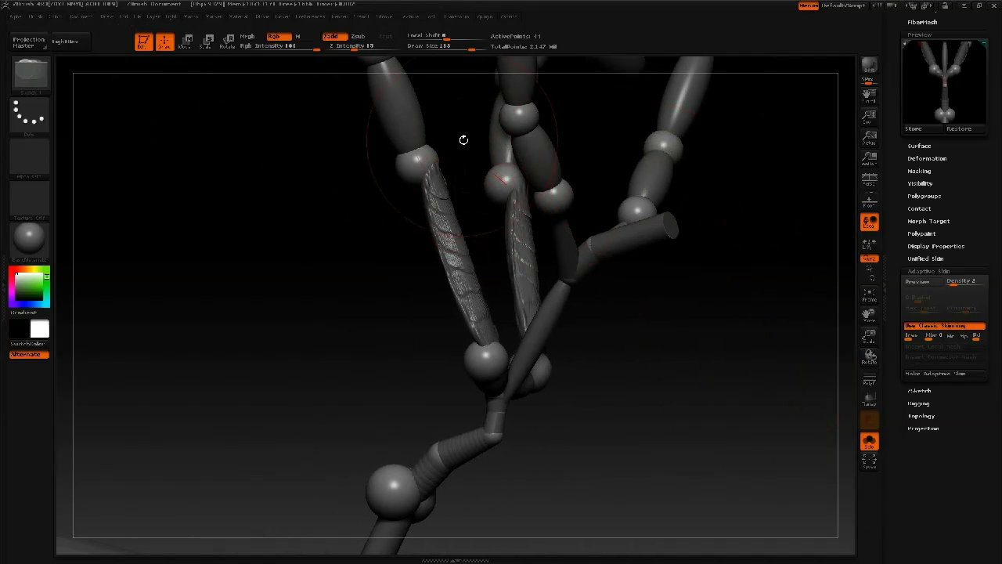
key("w")
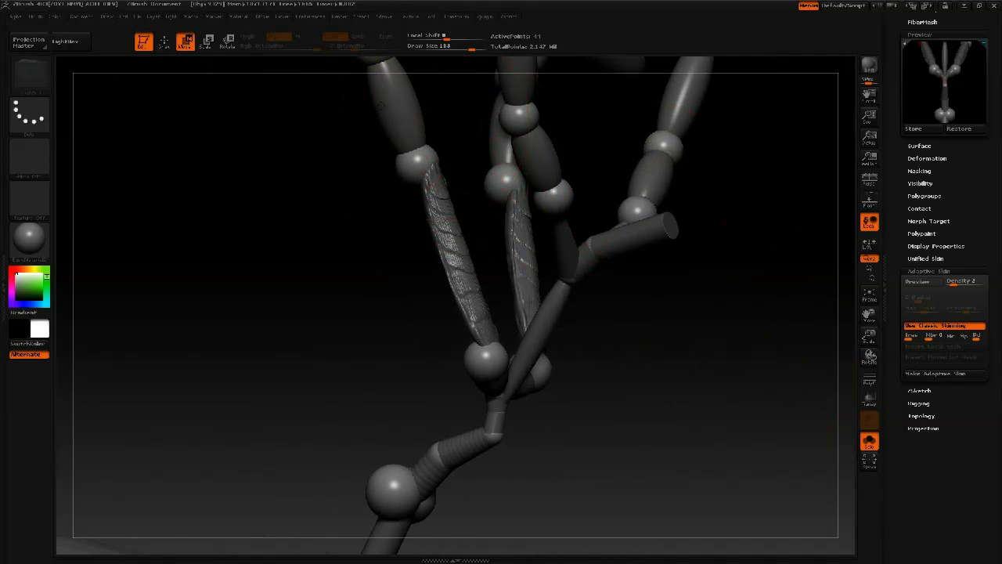
Insert the plate as a connector mesh into the second and third links of the limb pair nearest the cone
left_click(931, 357)
left_click(919, 358)
left_click(744, 374)
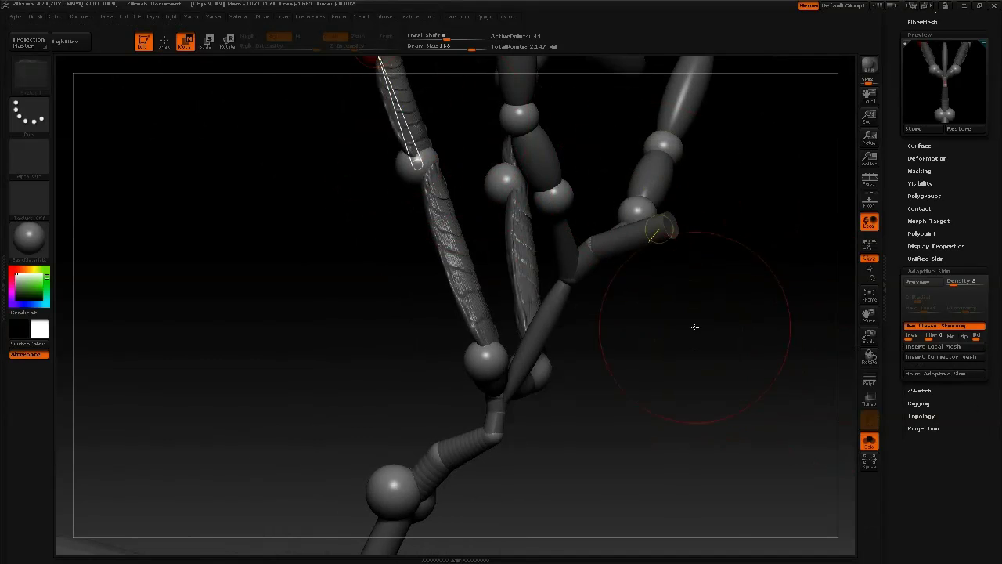
left_click_drag(672, 307, 725, 436, "alt")
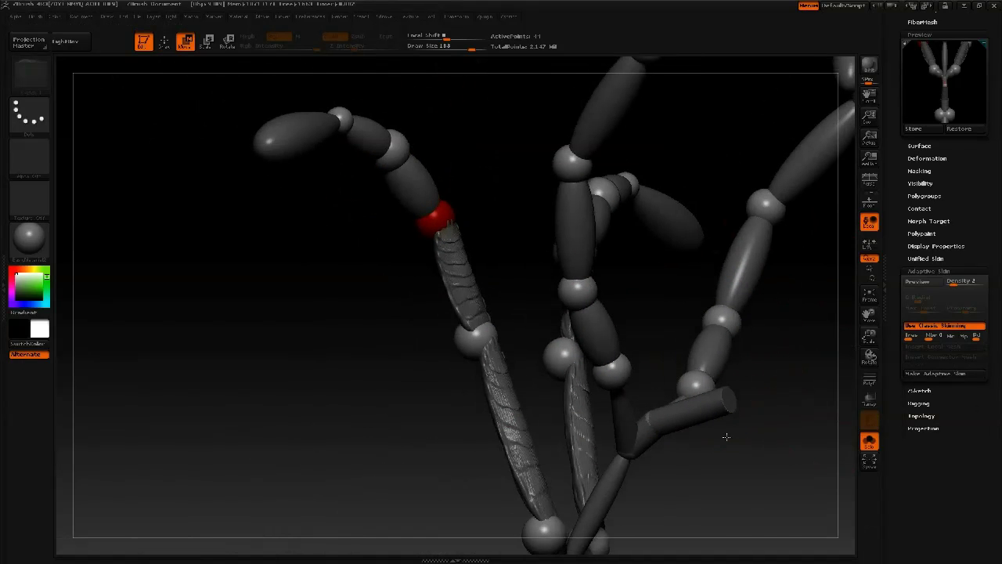
left_click(413, 182)
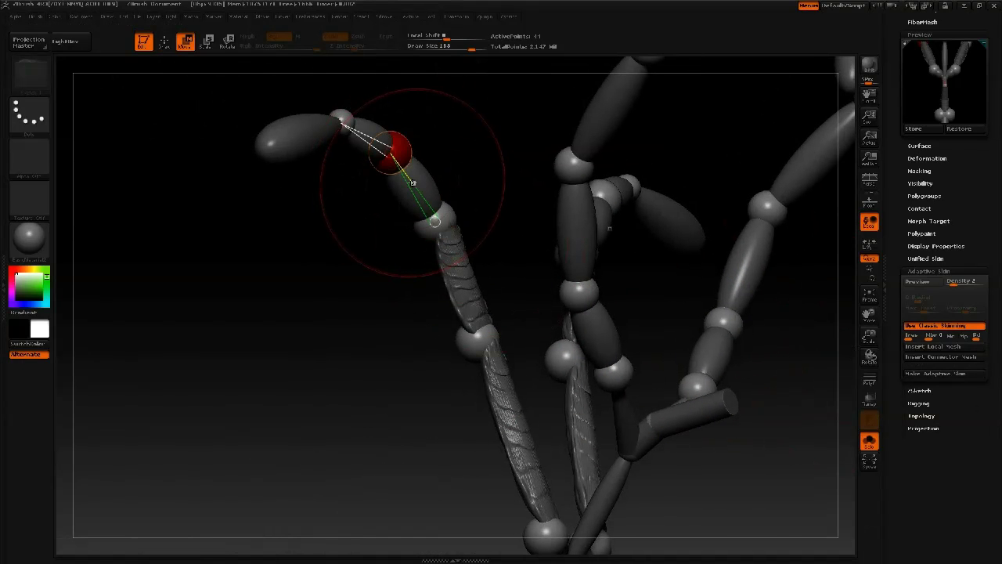
left_click(918, 356)
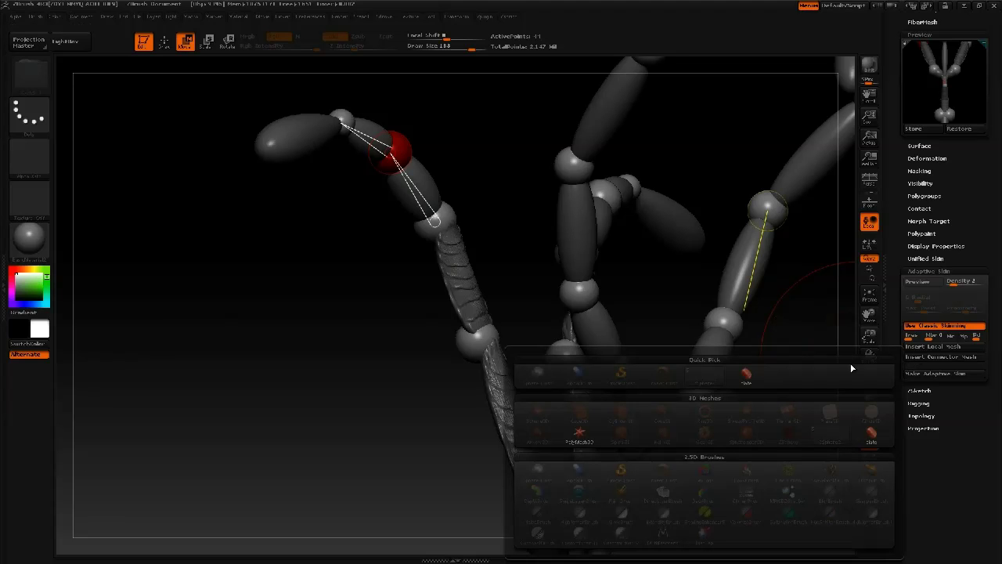
left_click(749, 377)
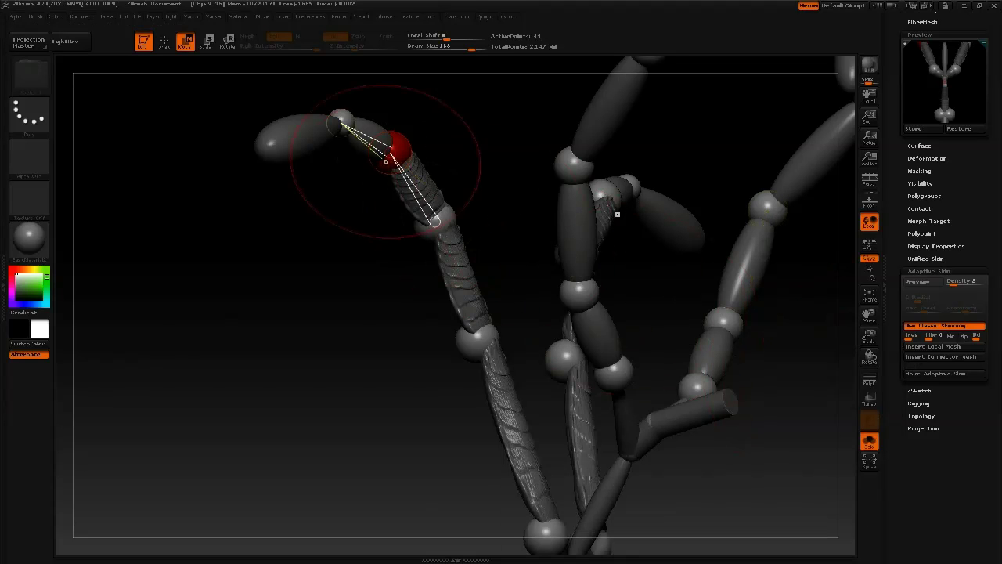
Insert the plate as a connector mesh into the fourth link and the tip link of the same limb pair
left_click(933, 357)
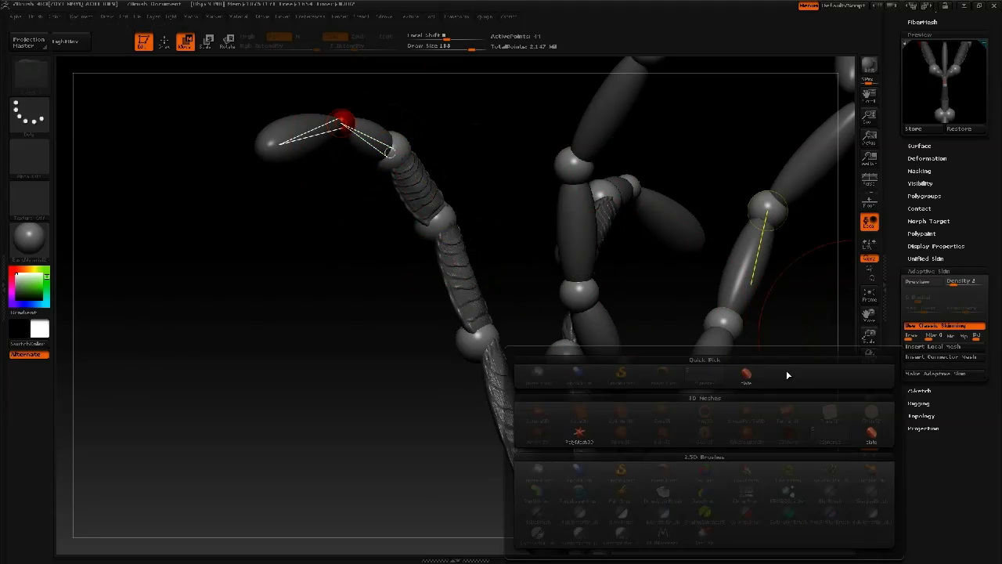
left_click(749, 375)
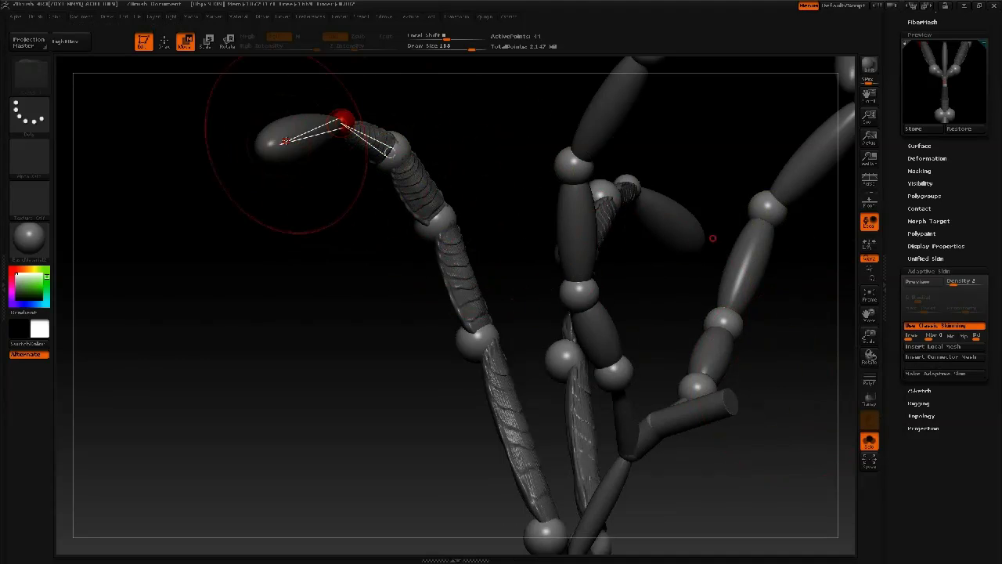
left_click(283, 143)
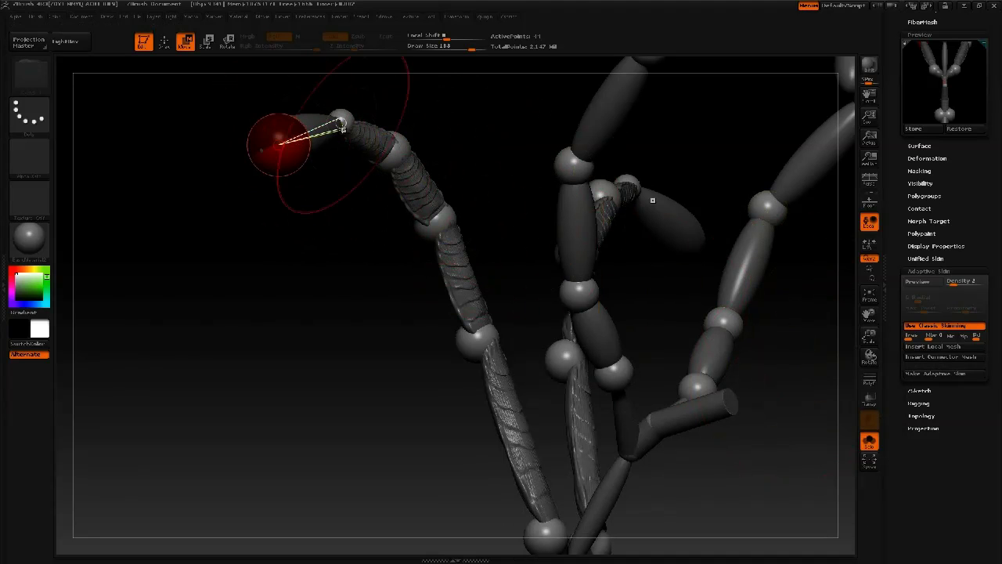
left_click(965, 358)
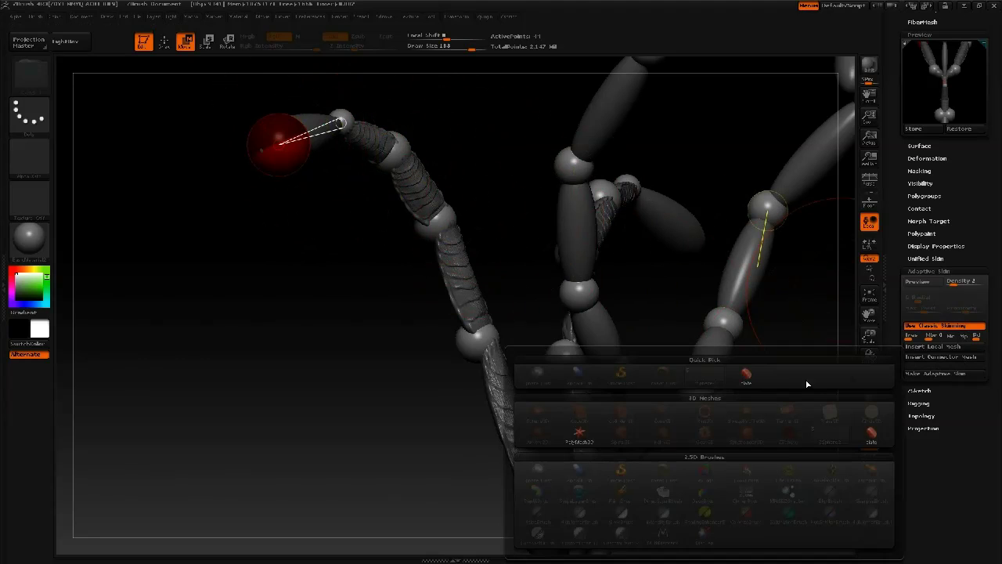
left_click(748, 375)
Rotate the outer segments of the plated limb pair about the joints near the tips, undoing an unwanted change
left_click(371, 142)
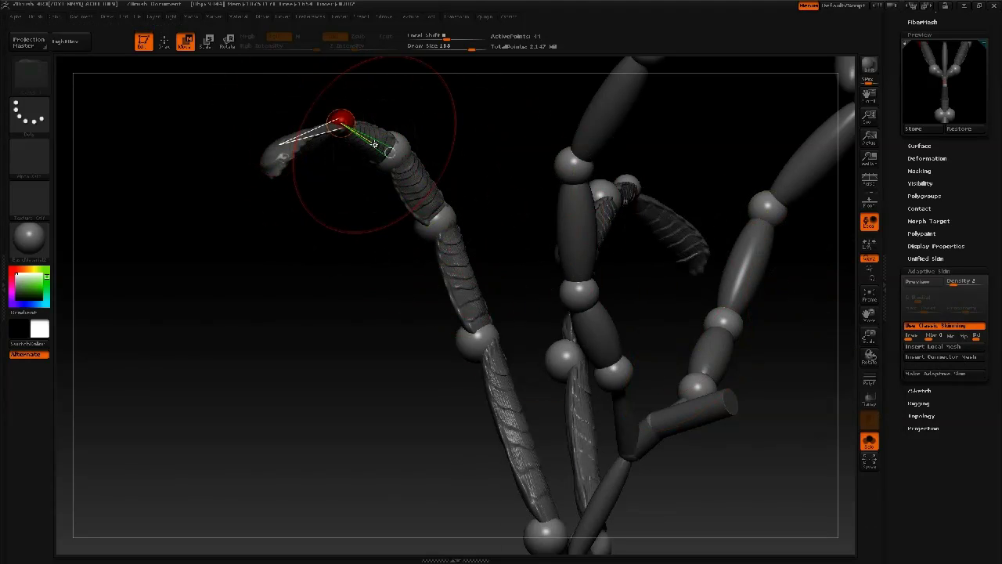
key("r")
mouse_move(375, 142)
left_mouse_down()
mouse_move(402, 125)
mouse_move(384, 148)
mouse_move(338, 122)
mouse_move(331, 101)
mouse_move(273, 71)
mouse_move(234, 112)
mouse_move(256, 190)
mouse_move(271, 114)
left_mouse_up()
left_click(395, 157)
key("ctrl+z")
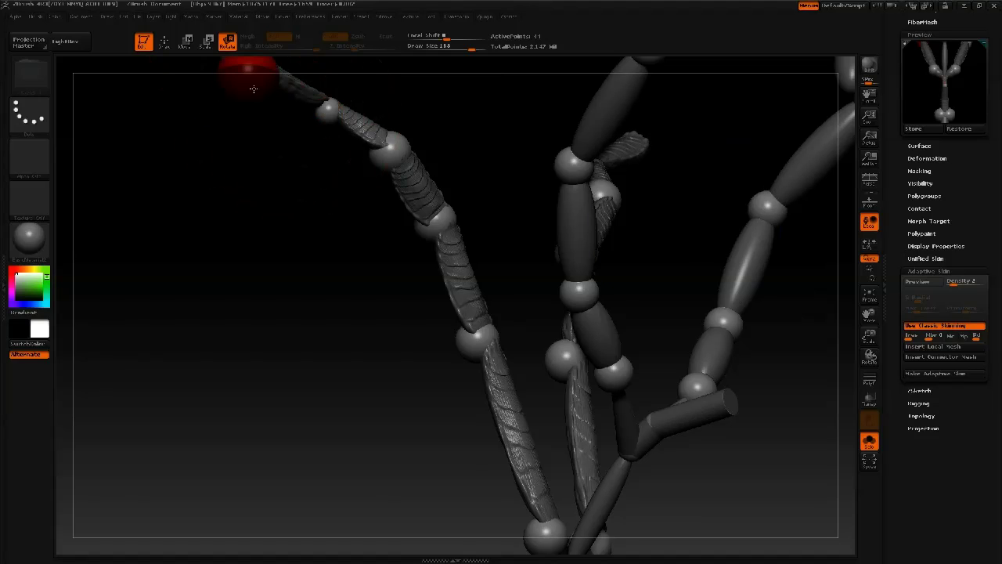
left_click_drag(245, 146, 276, 155)
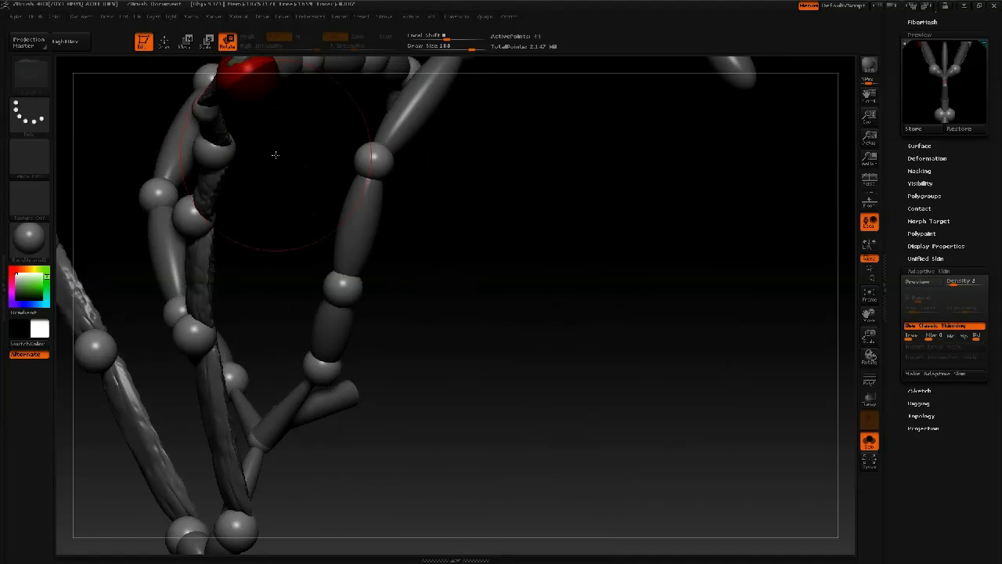
left_click_drag(224, 96, 241, 99)
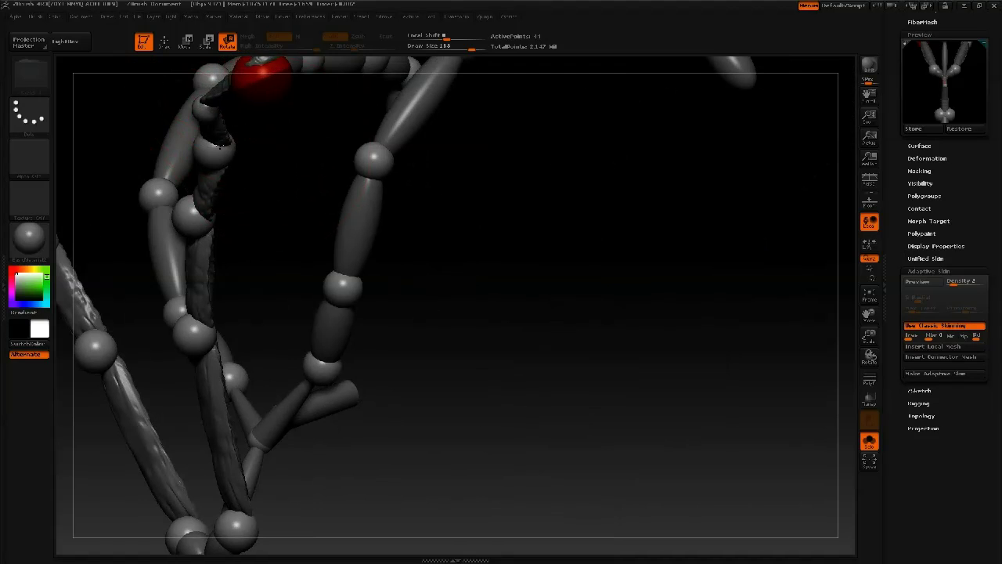
left_click_drag(209, 158, 282, 161)
left_click_drag(516, 278, 331, 247)
left_click_drag(480, 381, 531, 417)
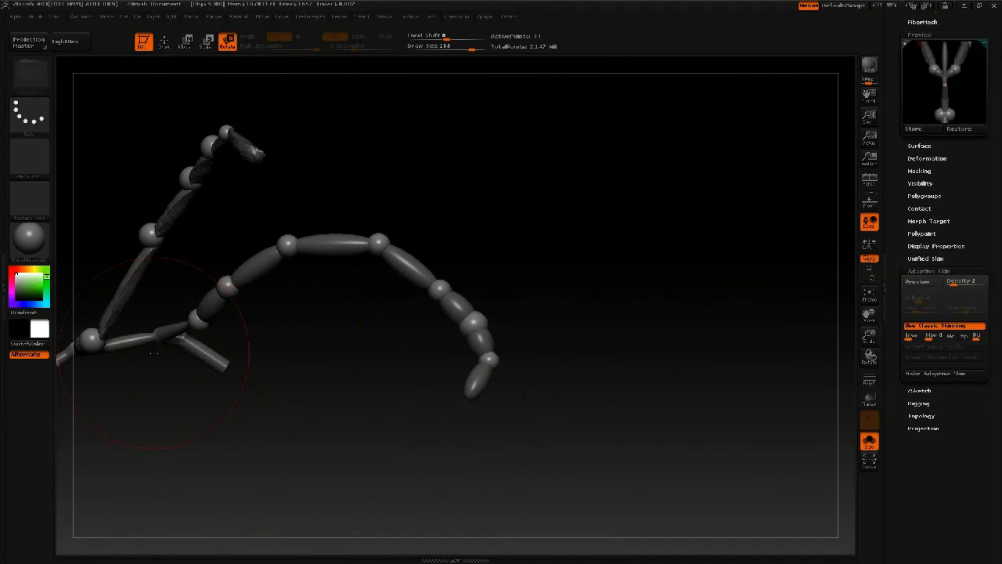
Rotate the plated limb pair's segments at the base, middle and tip joints to turn the plates in side view
left_click(95, 343)
left_click_drag(95, 341, 390, 441)
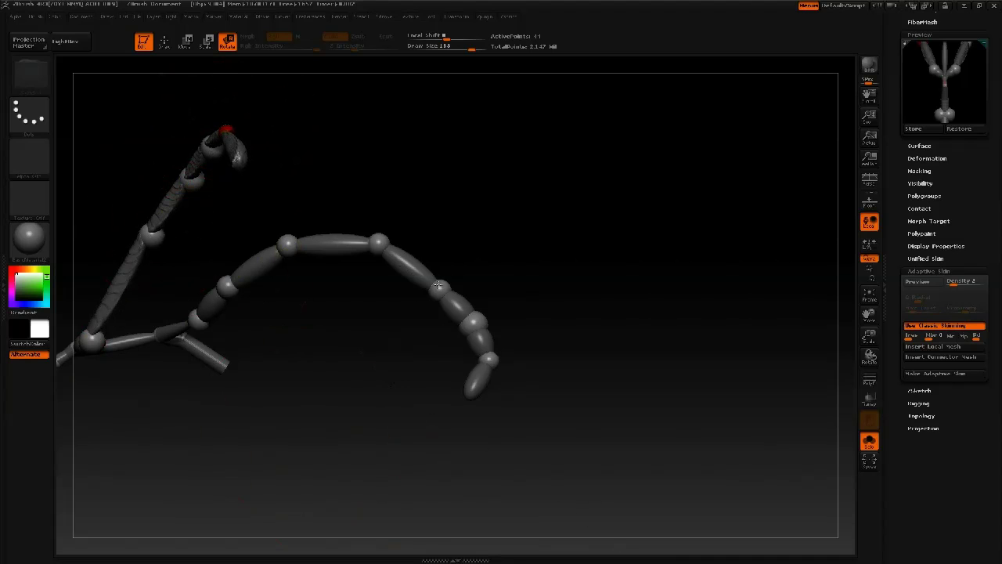
left_click_drag(225, 129, 238, 159)
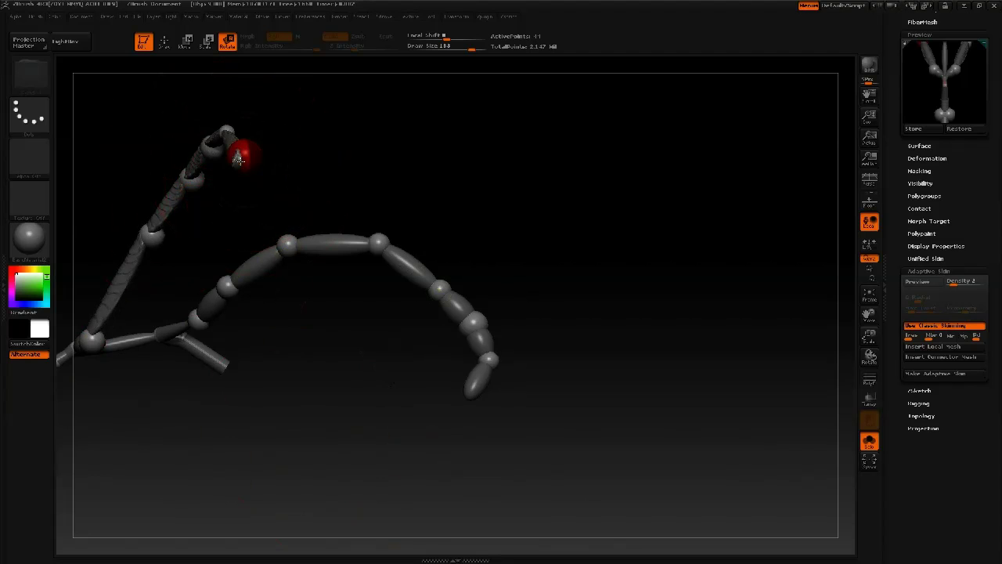
left_click_drag(305, 115, 489, 116, "alt")
left_click_drag(337, 238, 333, 237)
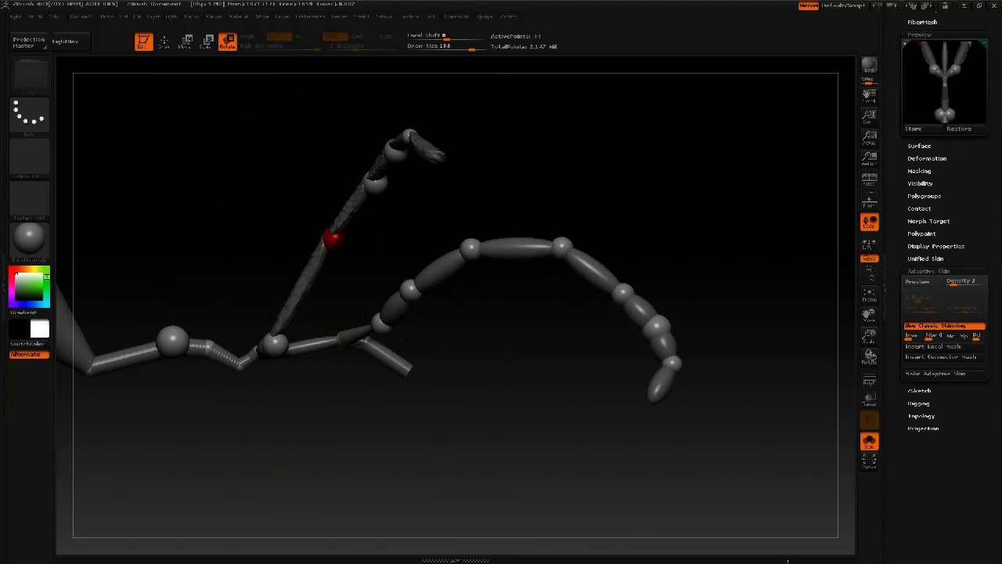
left_click_drag(536, 194, 498, 231)
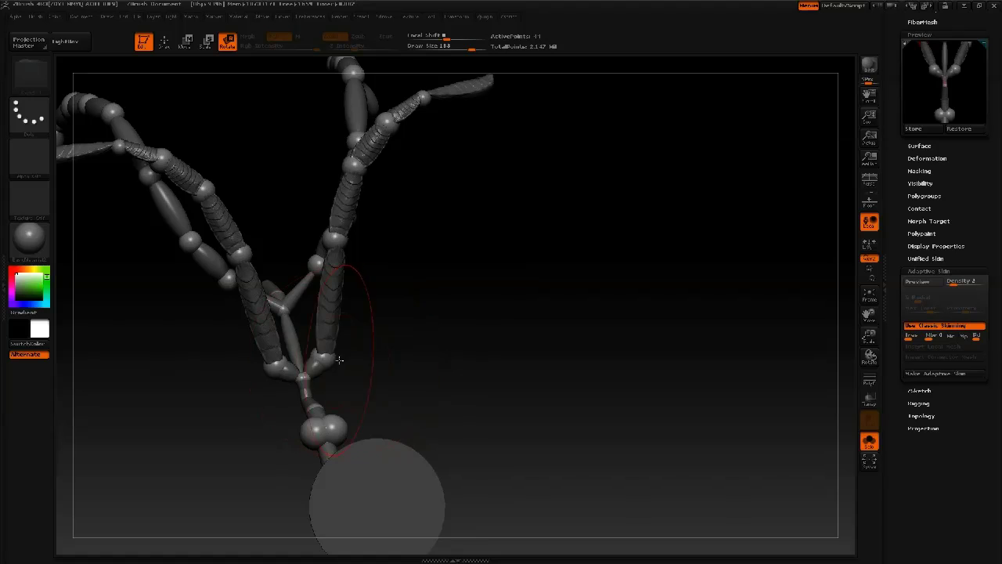
Scale up the joint spheres of the plated limb pair from the base joint outward to thicken the limbs
left_click_drag(330, 357, 328, 357)
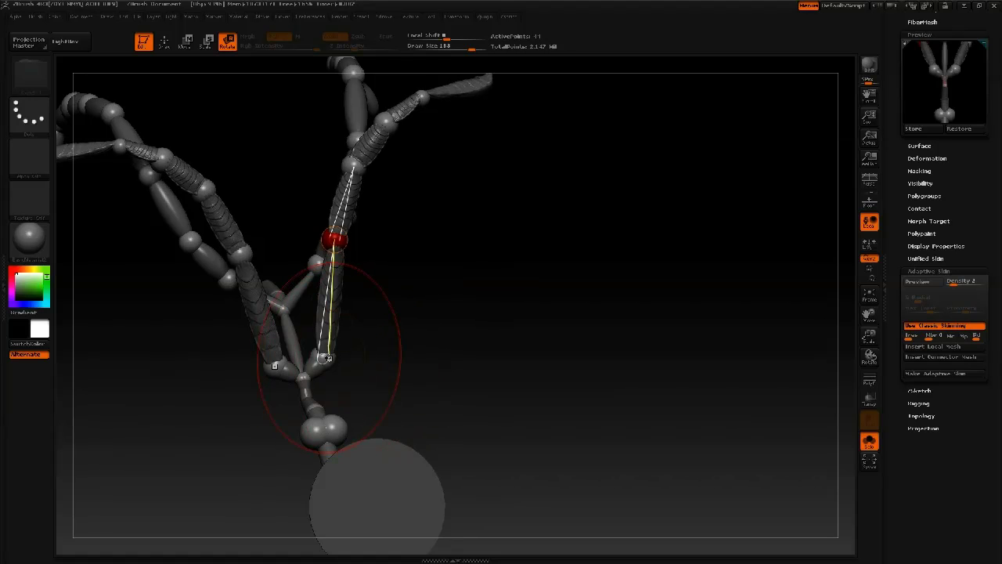
left_click(328, 359)
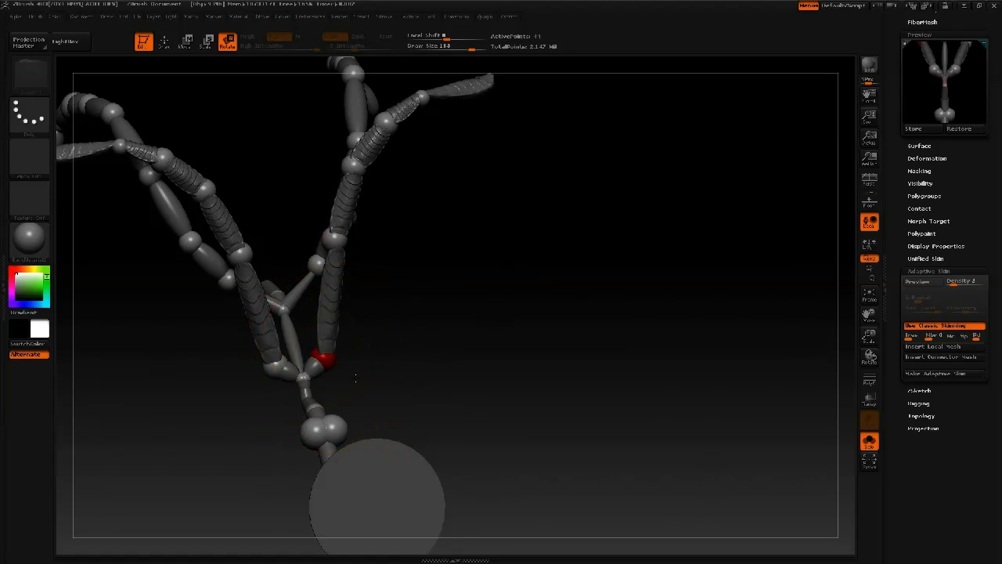
key("e")
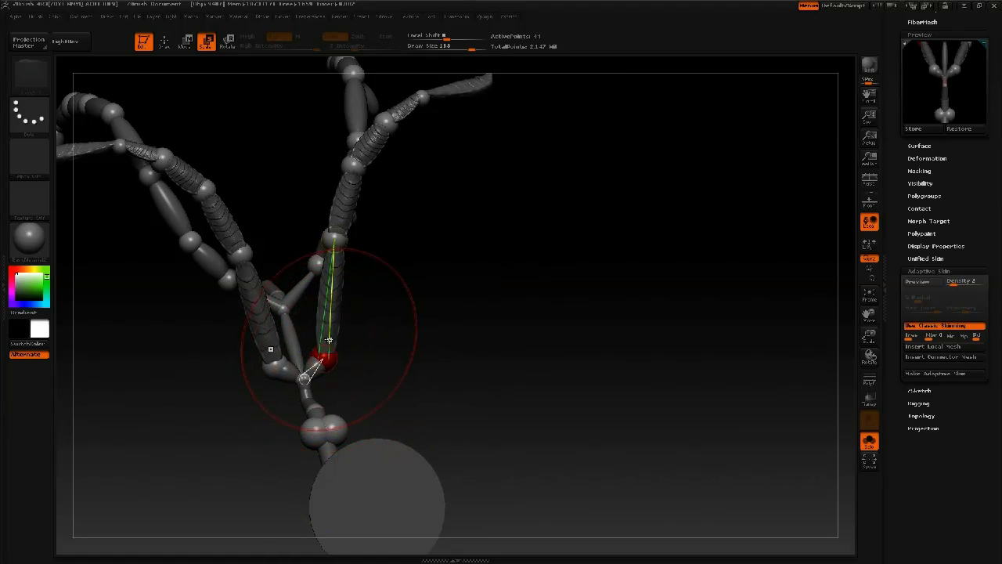
left_click_drag(326, 359, 371, 364)
left_click_drag(409, 394, 598, 548)
left_click_drag(426, 282, 272, 268)
mouse_move(372, 264)
left_mouse_down()
mouse_move(460, 271)
mouse_move(414, 253)
left_mouse_up()
Undo the last change and rescale the joint connecting the plated limb pair's base spheres
key("q")
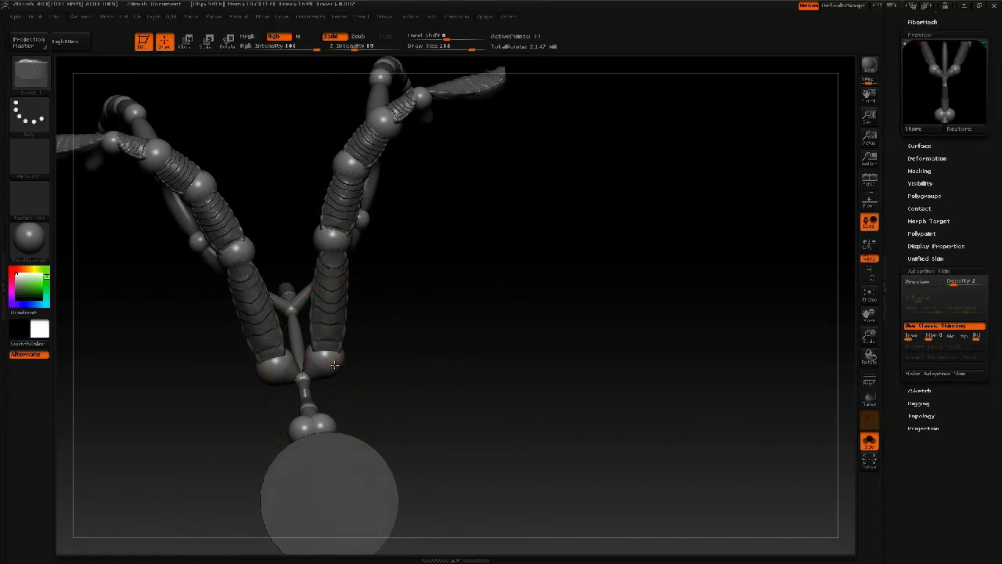
key("ctrl+z")
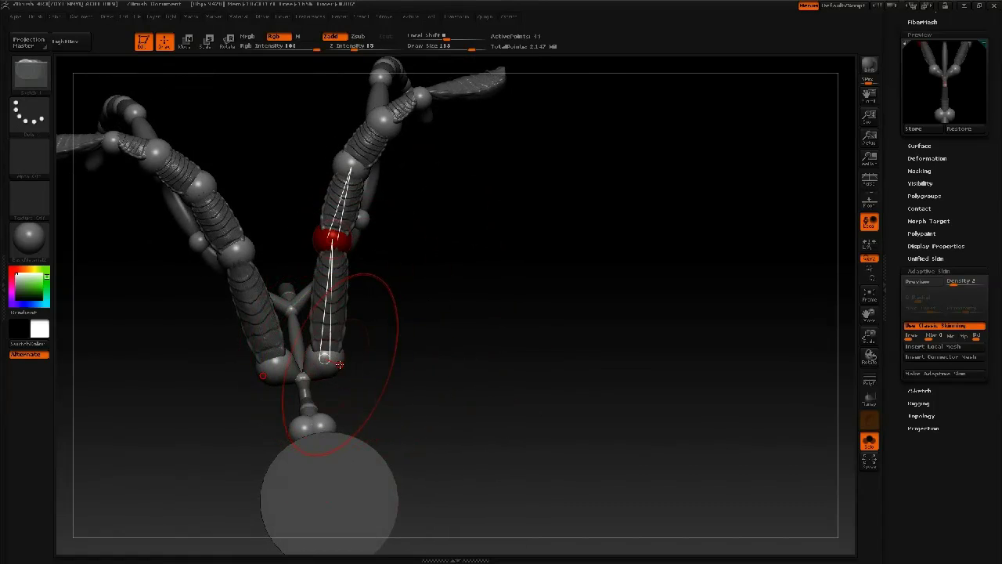
key("e")
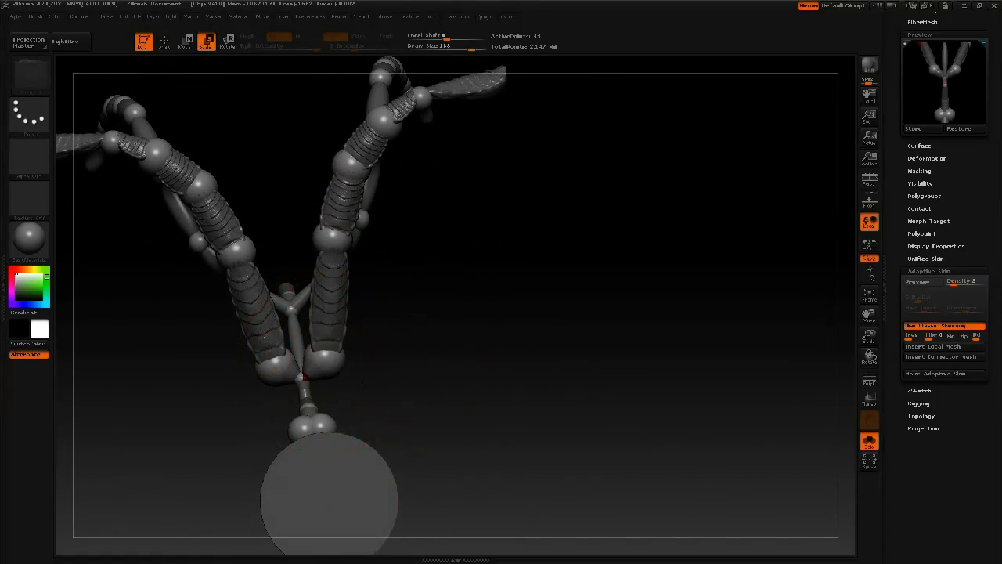
left_click_drag(338, 372, 312, 339)
left_click_drag(516, 212, 436, 227)
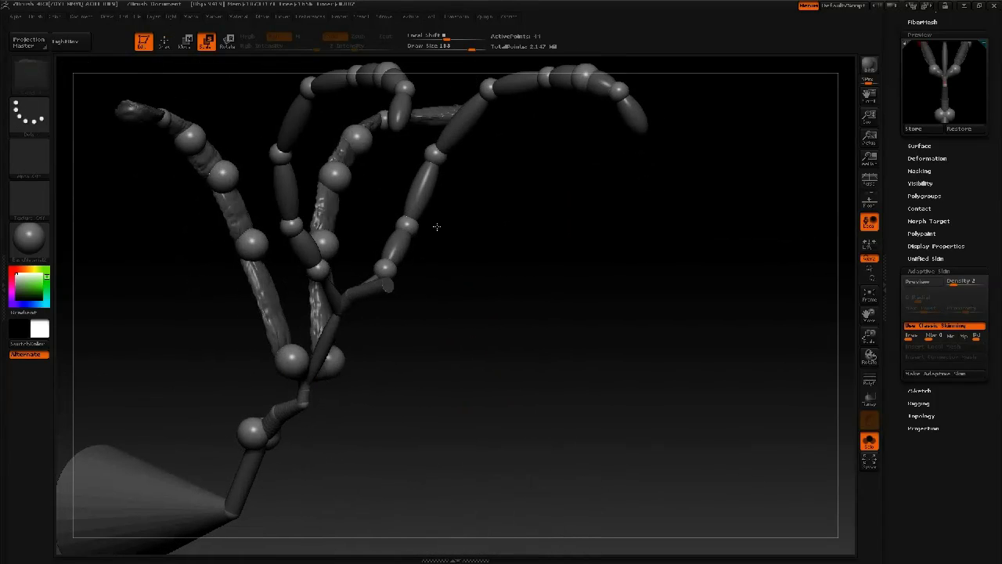
Insert the plate as a connector mesh into the first three links of the longer rear limb pair
key("w")
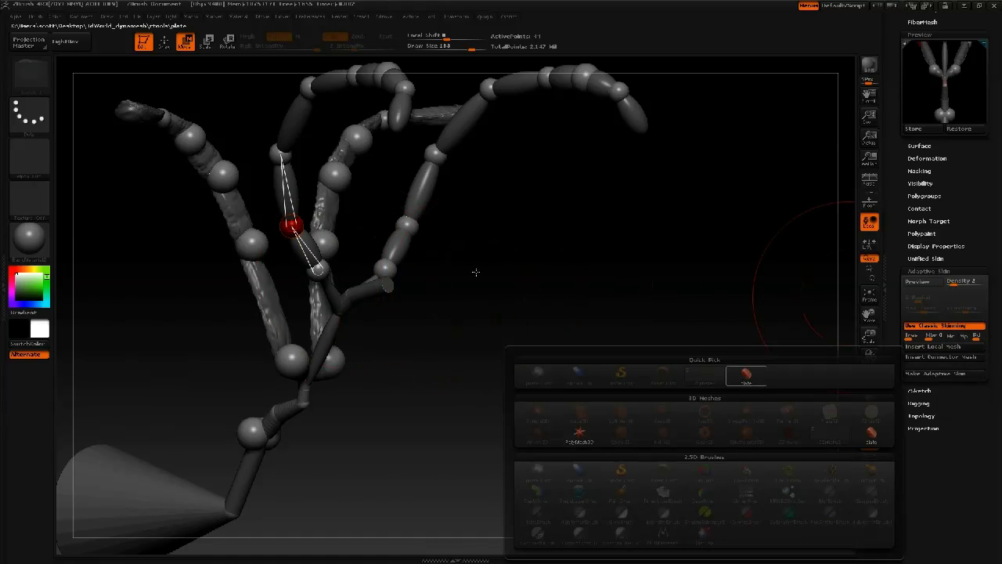
left_click(748, 377)
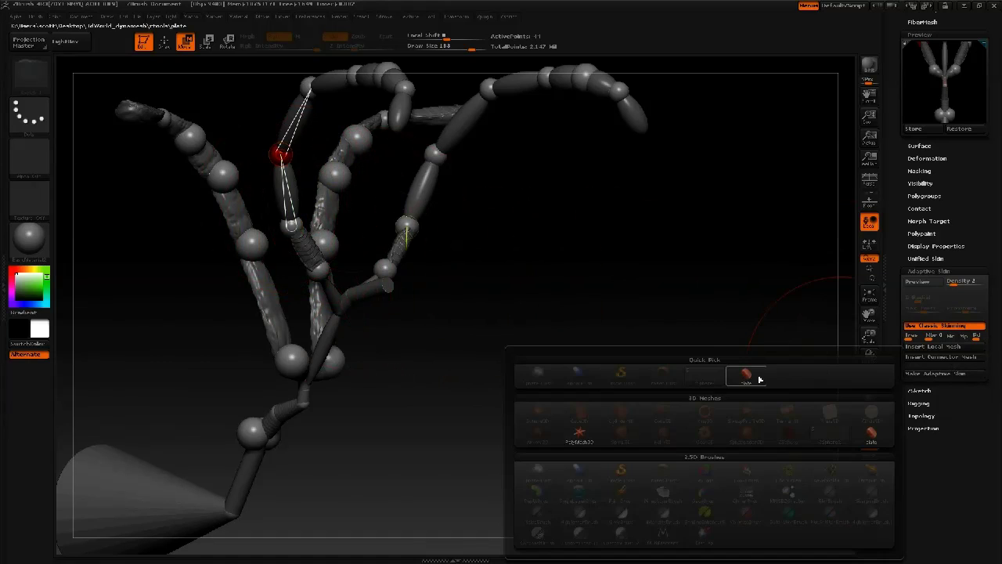
left_click(754, 377)
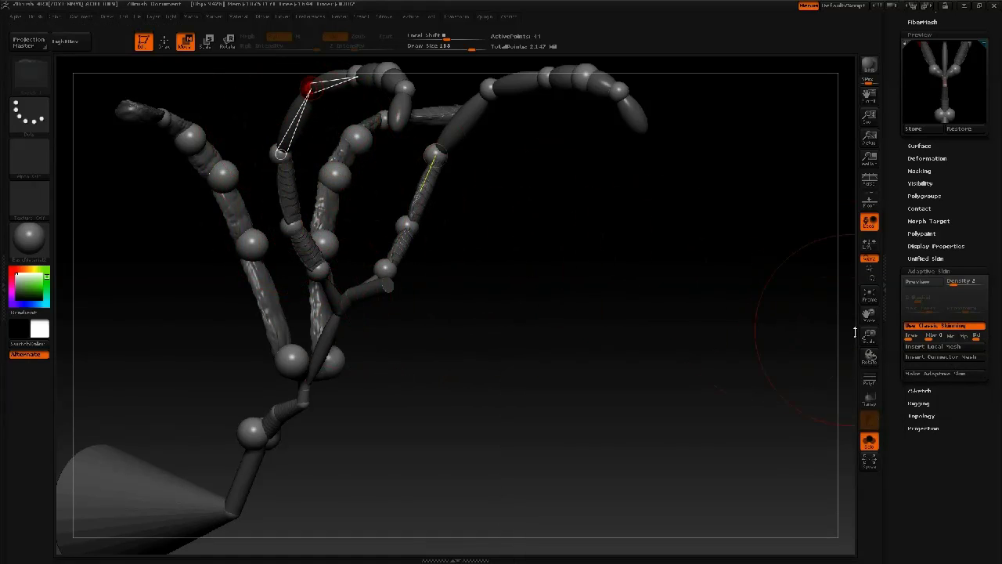
left_click(933, 357)
left_click(746, 374)
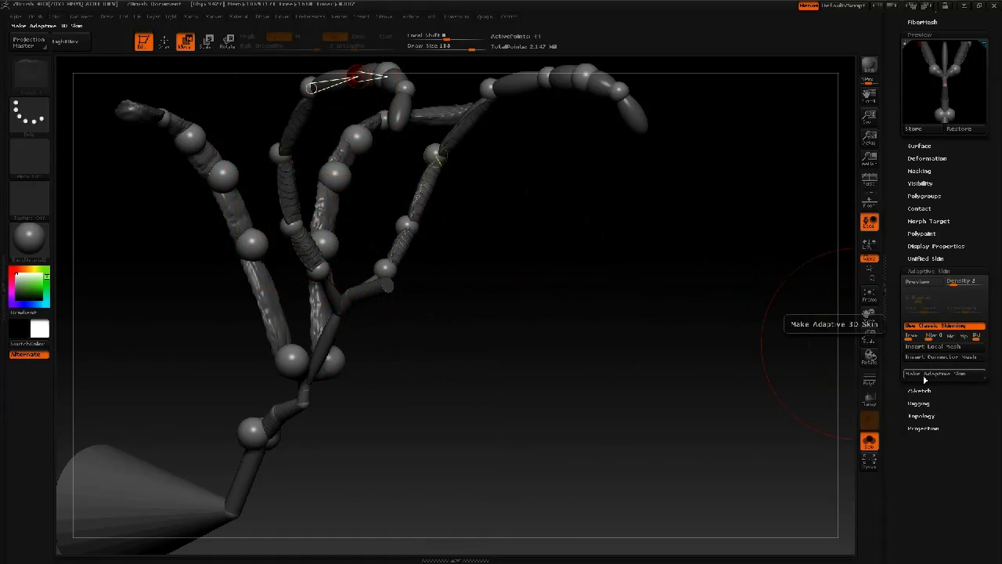
Insert the plate as a connector mesh into the fourth and fifth links of the rear limb pair
left_click(925, 361)
left_click(747, 376)
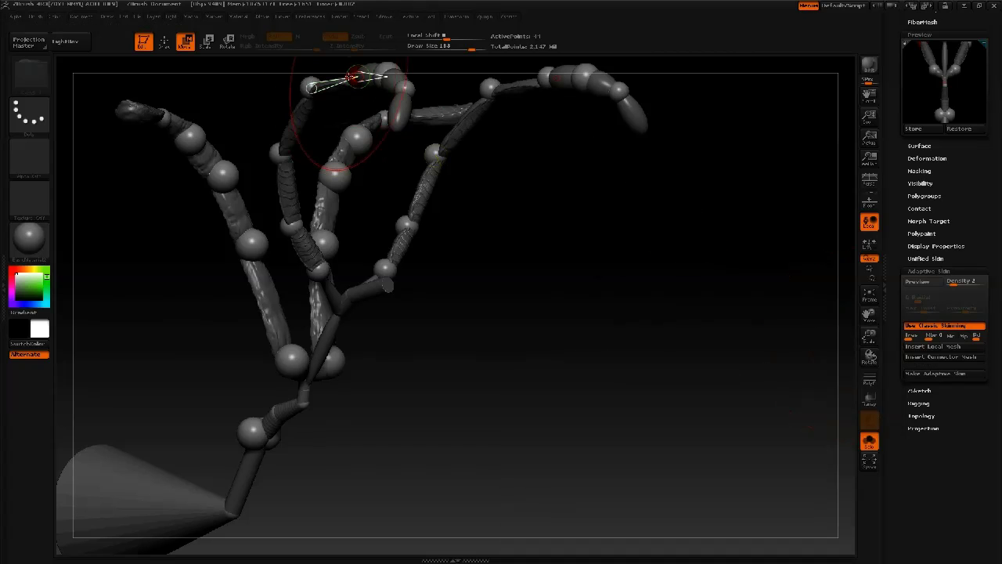
left_click_drag(330, 114, 389, 101)
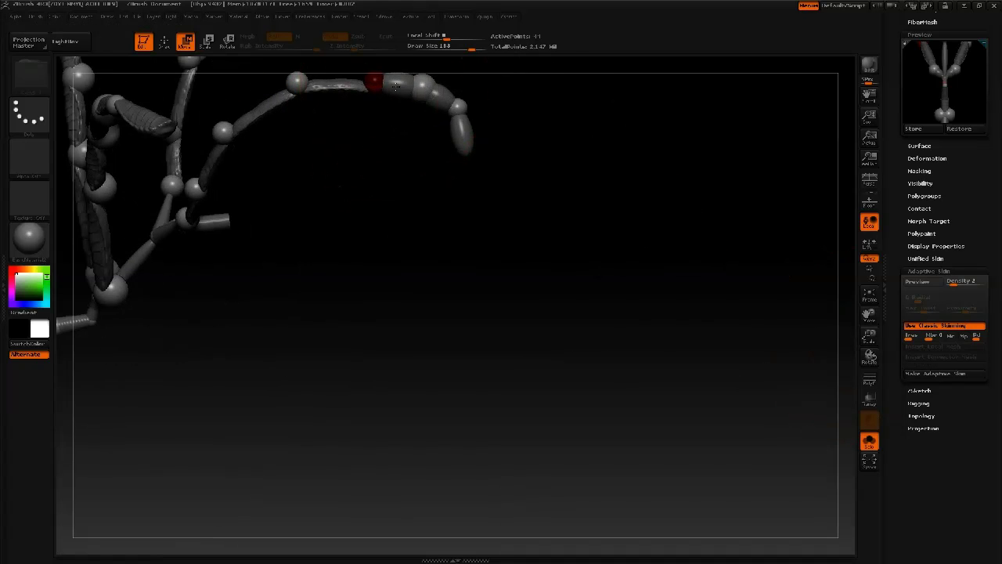
left_click(421, 88)
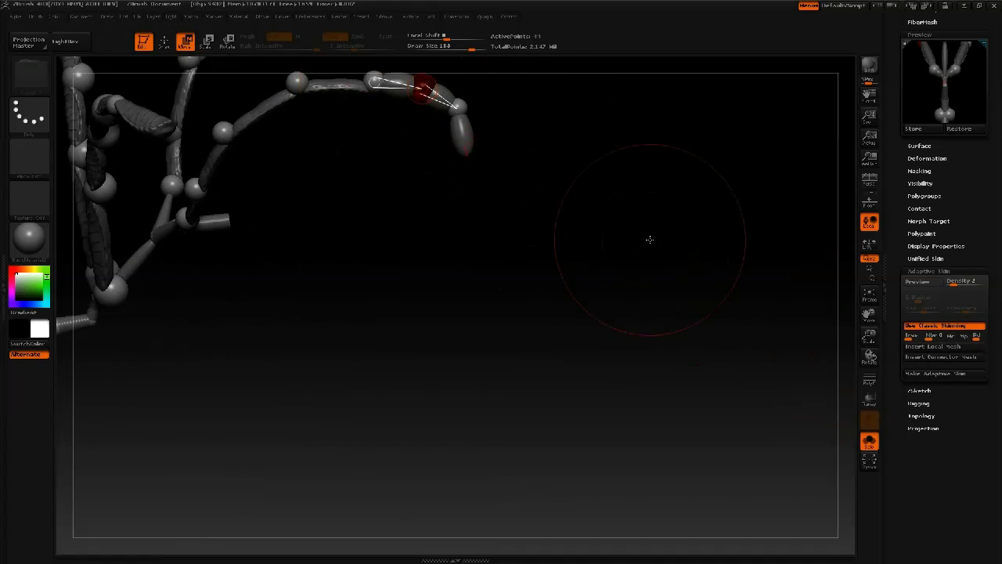
left_click(938, 357)
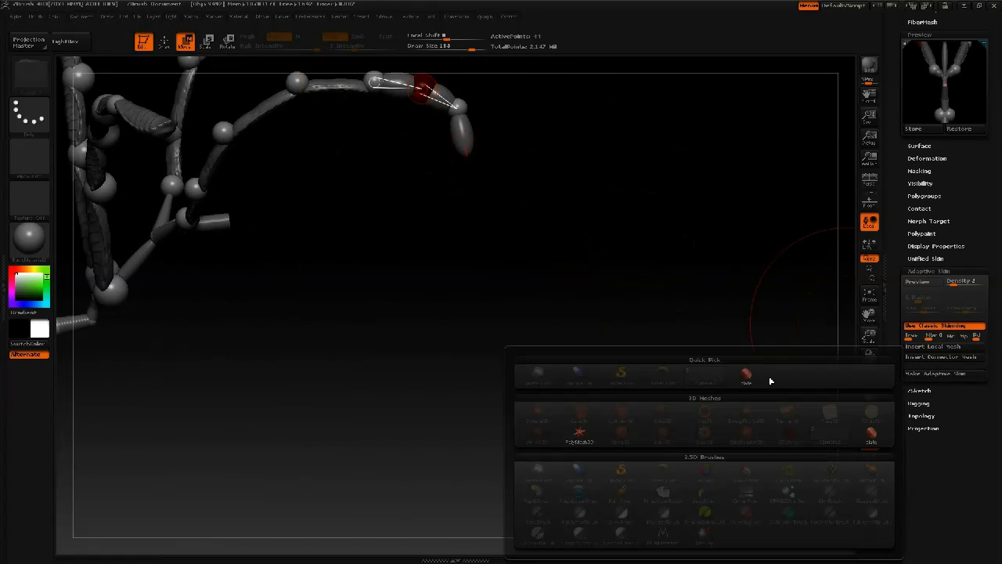
left_click(744, 379)
Insert the plate as a connector mesh into the last two links of the rear limb pair
left_click(456, 106)
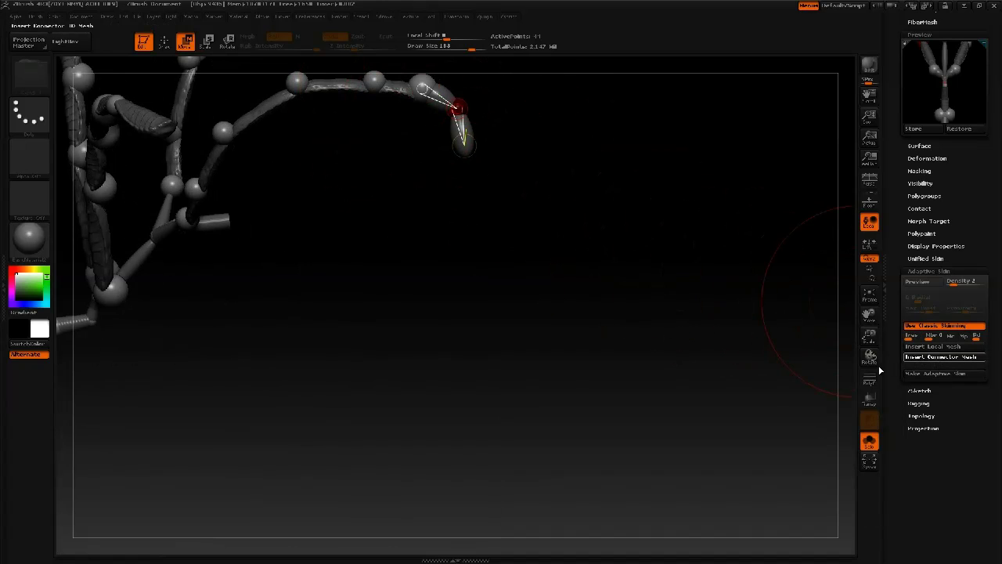
left_click(755, 381)
left_click(466, 137)
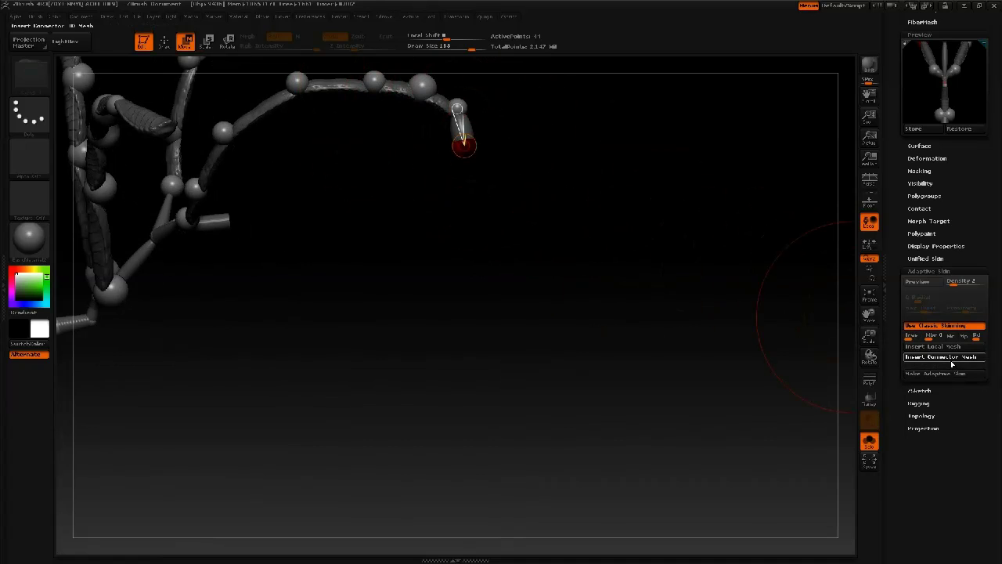
left_click(757, 379)
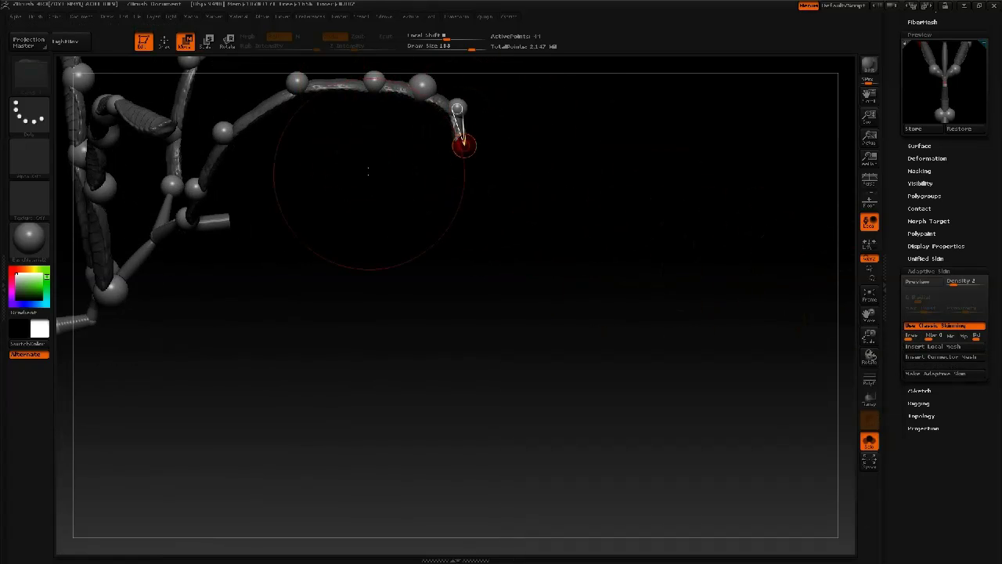
left_click(194, 189)
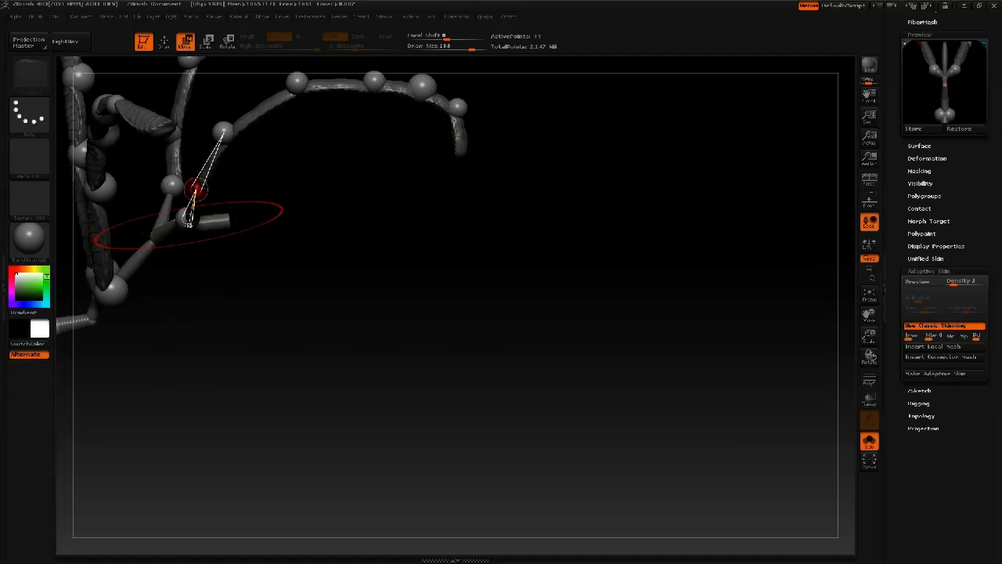
key("r")
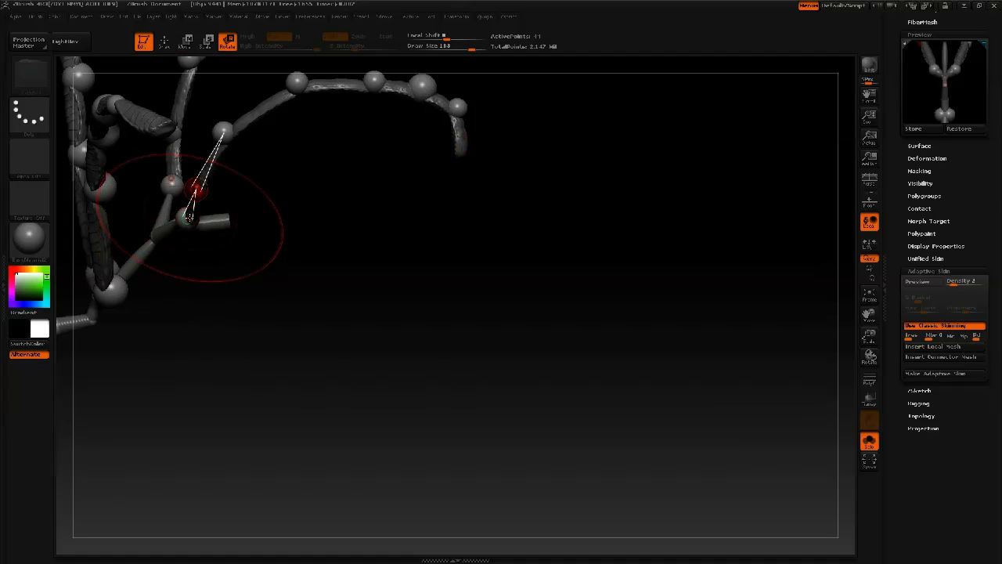
key("ctrl+z")
key("ctrl+z")
key("ctrl+z")
key("ctrl+z")
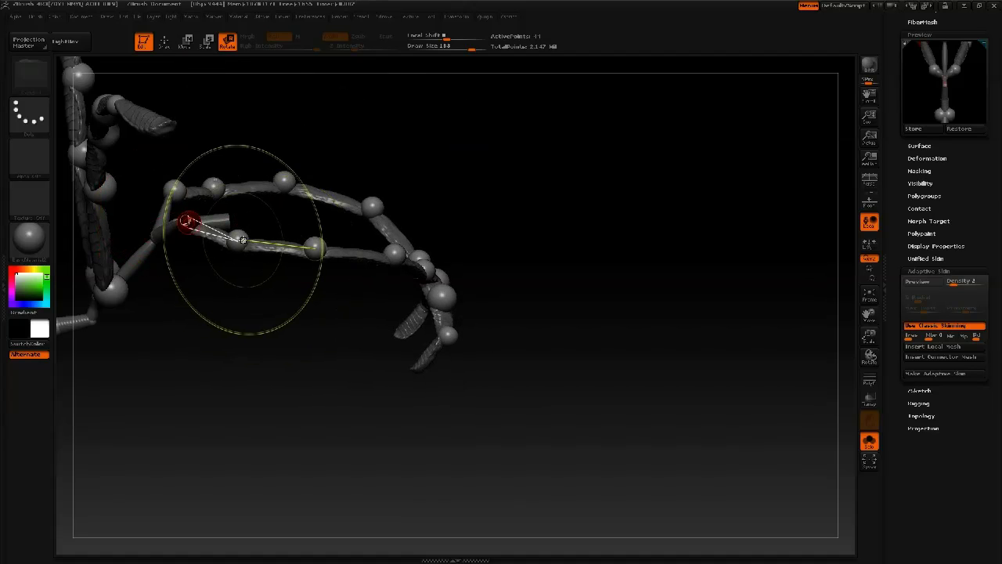
key("ctrl+shift+z")
key("ctrl+shift+z")
key("ctrl+shift+z")
key("ctrl+shift+z")
Try to rotate the neighbouring plated limb about its base joint
mouse_move(257, 297)
left_mouse_down()
mouse_move(270, 329)
mouse_move(262, 305)
left_mouse_up()
left_click(188, 197)
left_click_drag(188, 198, 332, 335)
key("ctrl+z")
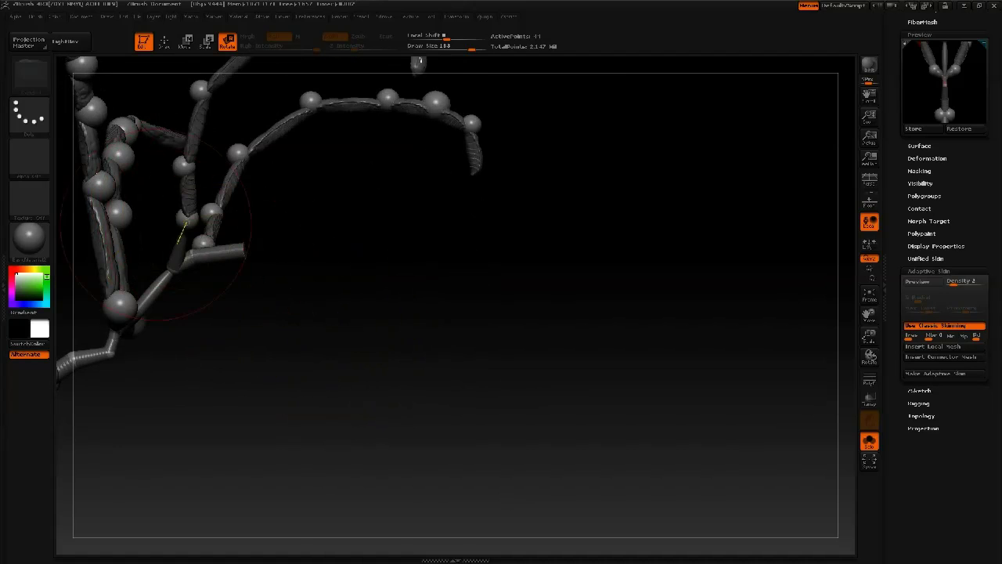
left_click_drag(190, 197, 402, 410)
key("ctrl+z")
Rotate the inner plated limb pair at its base joint and compare its pose with the other limbs
left_click_drag(333, 275, 602, 454, "alt")
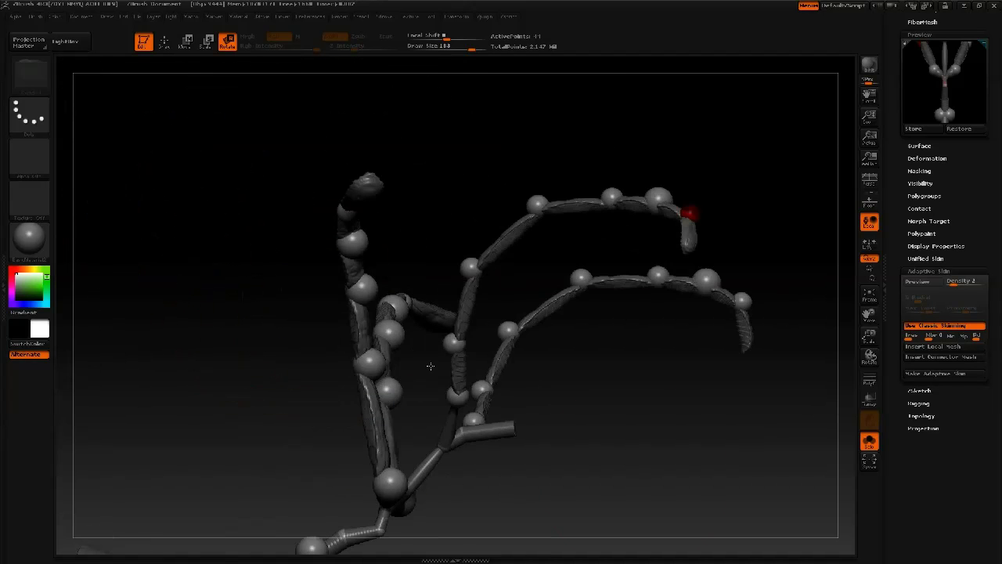
left_click(457, 397)
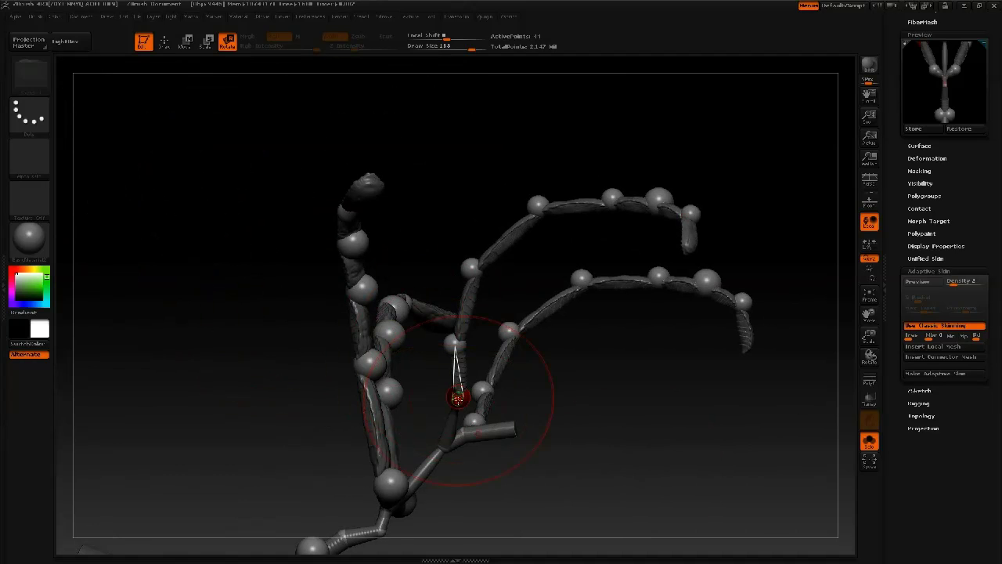
mouse_move(524, 461)
left_mouse_down()
mouse_move(462, 401)
mouse_move(585, 506)
mouse_move(681, 548)
mouse_move(873, 561)
left_mouse_up()
left_click_drag(646, 121, 532, 133)
left_click_drag(611, 131, 654, 136)
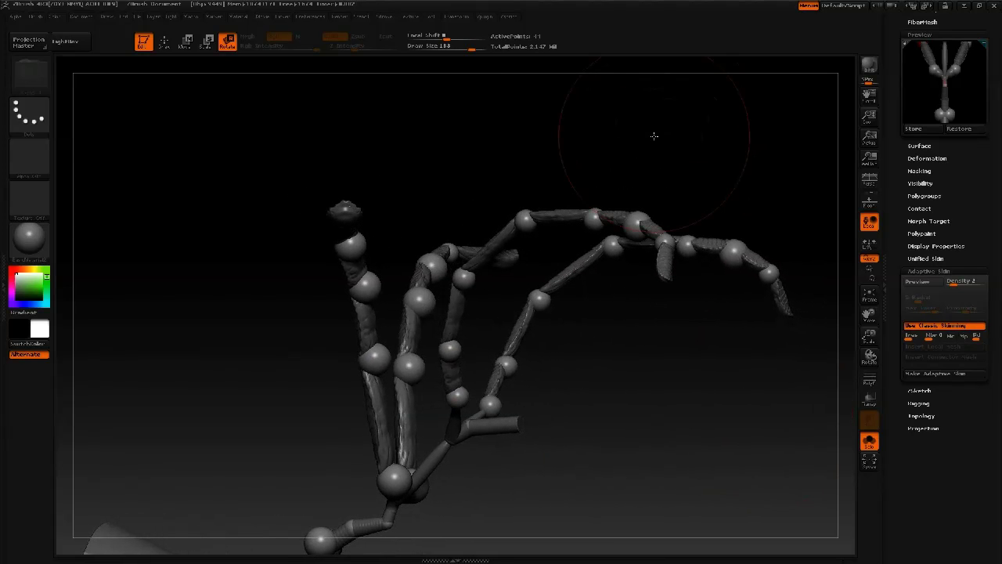
Load the PolySphere tool from the library and centre it in view
left_click_drag(439, 138, 407, 105, "alt")
left_click(65, 42)
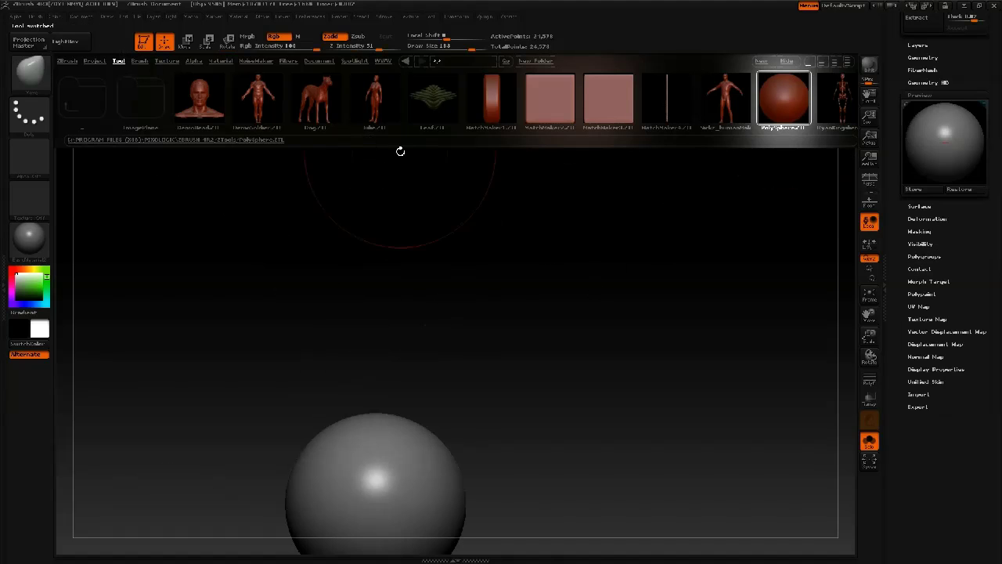
left_click(73, 41)
left_click_drag(577, 305, 551, 254, "alt")
left_click_drag(551, 371, 657, 145, "alt")
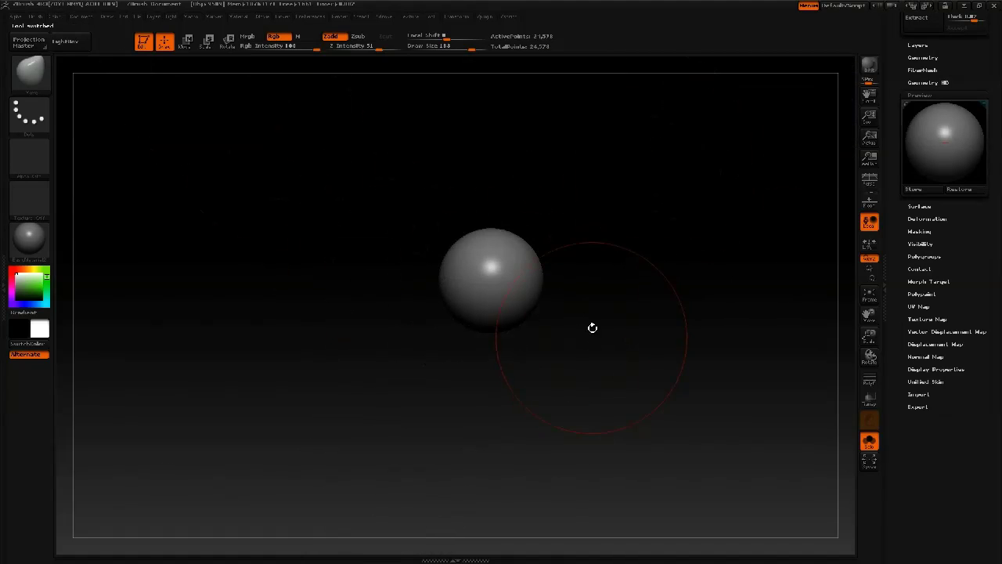
Bring up the creature's skinned mesh and show the polygroup wireframe on its limbs
left_click(953, 93)
left_click_drag(968, 63, 985, 221)
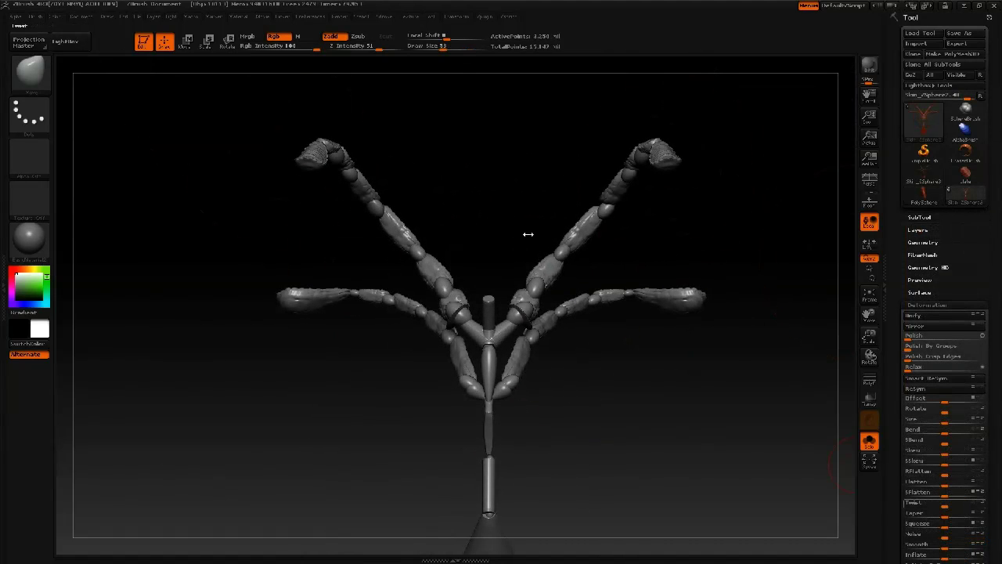
mouse_move(447, 279)
right_mouse_down("ctrl")
mouse_move(439, 266)
mouse_move(450, 262)
right_mouse_up("ctrl")
key("shift+f")
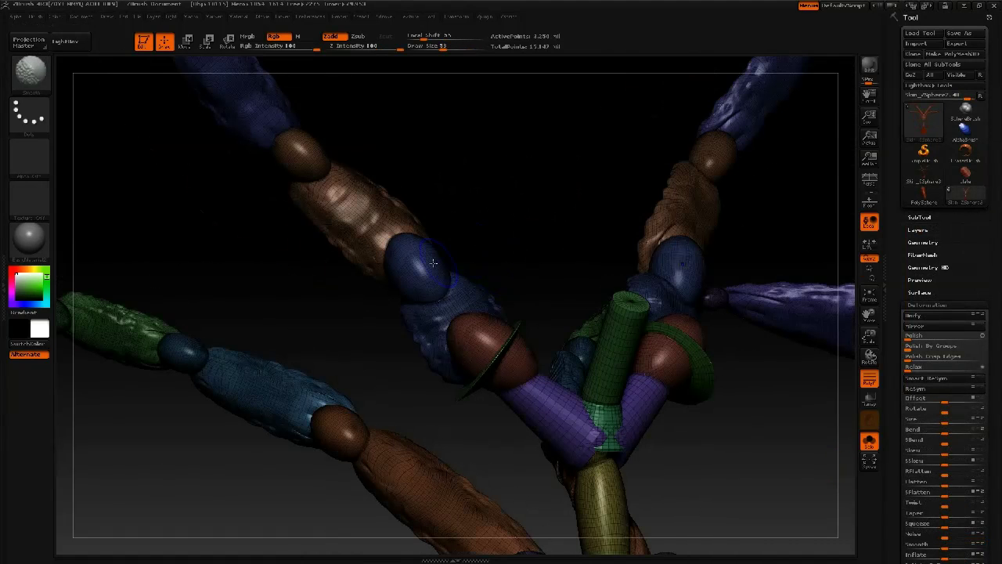
Turn on masking by polygroups for the Move brush and reshape the blue joint between the upper limb's lower plates
left_click(34, 16)
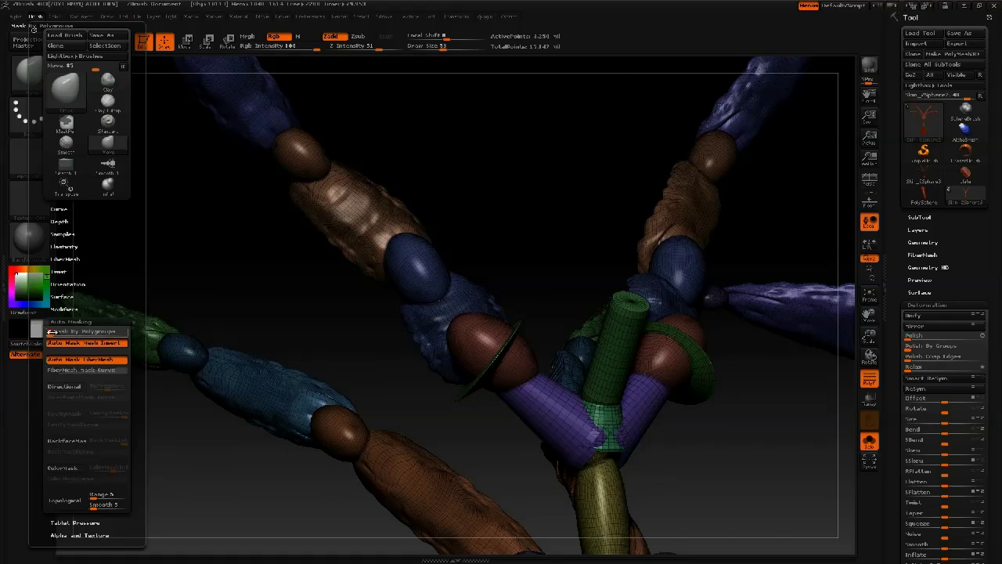
key("space")
left_click_drag(434, 273, 430, 274)
left_click_drag(426, 267, 417, 271)
left_click_drag(493, 257, 415, 265)
Resize the Move brush and reshape the next joints up the upper limb pair
key("space")
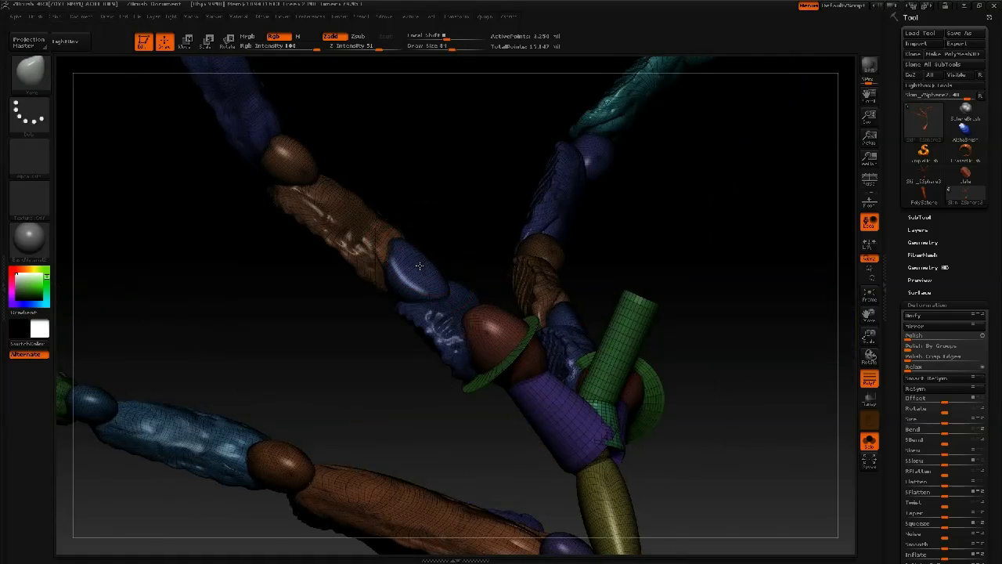
left_click_drag(298, 150, 276, 150)
left_click_drag(345, 117, 454, 331, "alt")
left_click_drag(356, 196, 367, 348, "alt")
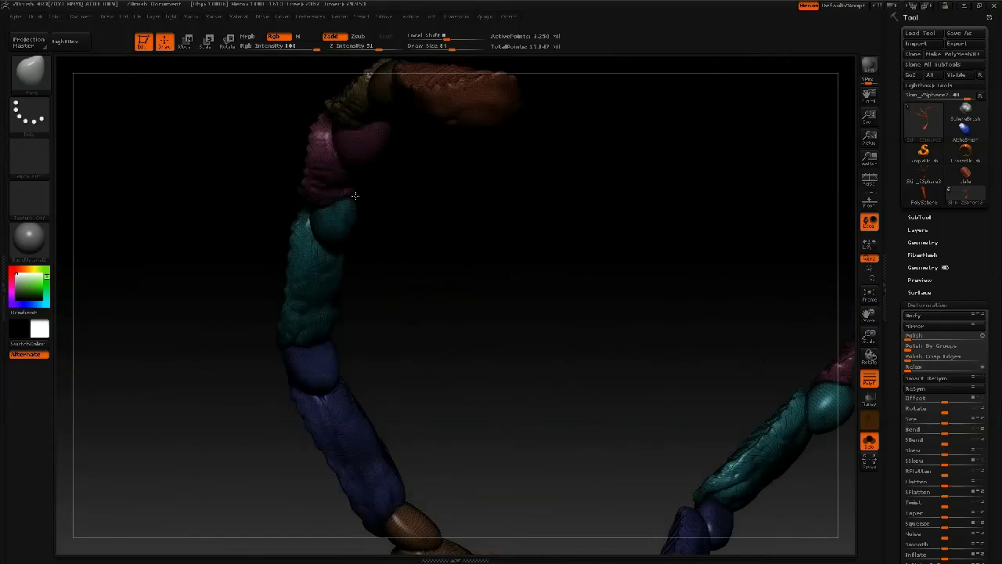
mouse_move(395, 145)
left_mouse_down()
mouse_move(336, 147)
mouse_move(357, 144)
mouse_move(355, 195)
left_mouse_up()
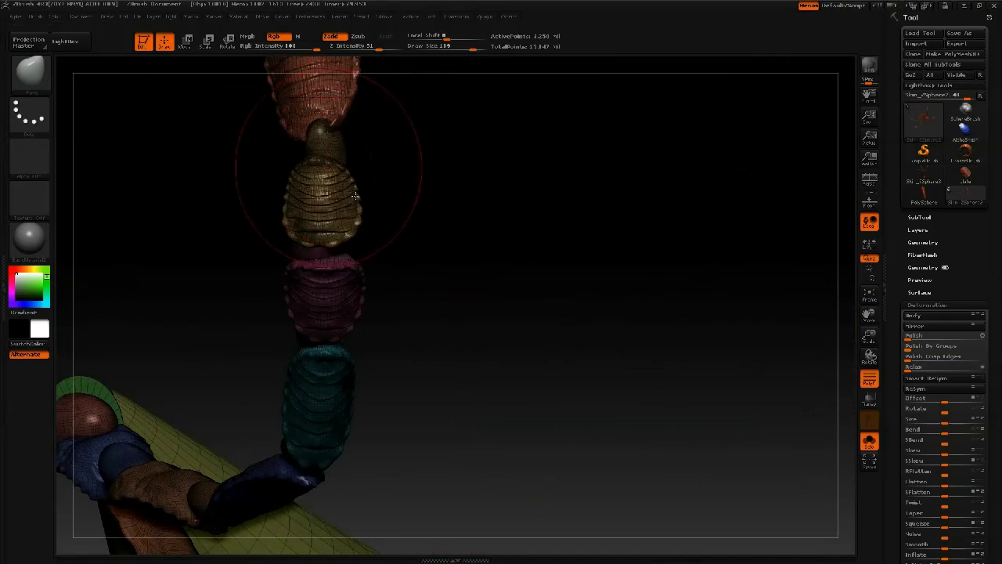
Reshape the joint at the base of the upper limb's end plate and hide the polygroup wireframe
key("space")
mouse_move(314, 124)
left_mouse_down()
mouse_move(297, 124)
mouse_move(319, 130)
left_mouse_up()
key("shift+f")
right_click_drag(317, 125, 375, 167, "alt")
left_click_drag(365, 167, 378, 162)
Fit the outermost joint and the adjoining end plate of the upper limb together with the Move brush
key("space")
left_click_drag(312, 222, 320, 223)
left_click_drag(366, 167, 383, 159)
right_click_drag(384, 159, 355, 196)
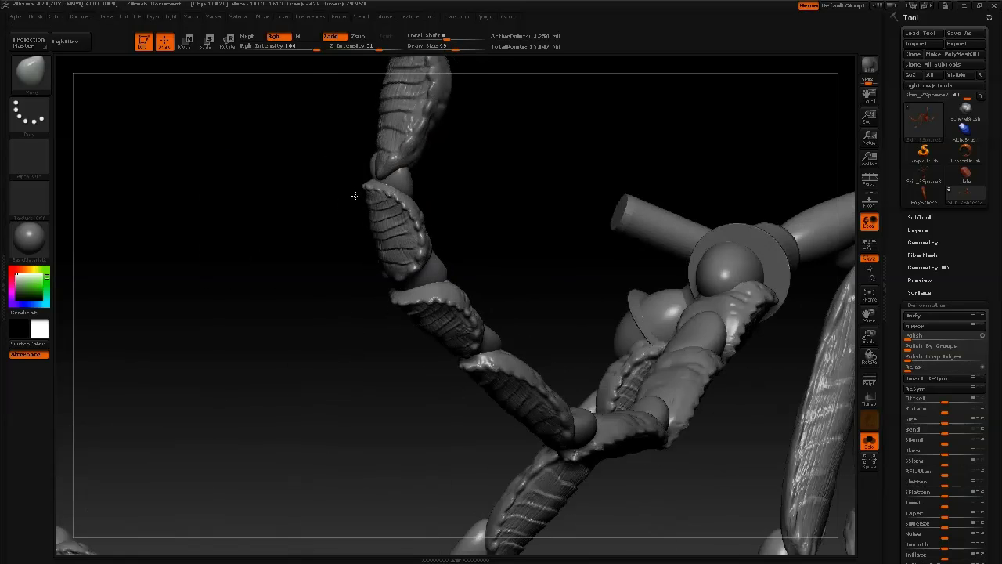
key("bracketright")
left_click_drag(390, 148, 399, 140)
right_click_drag(399, 140, 355, 196)
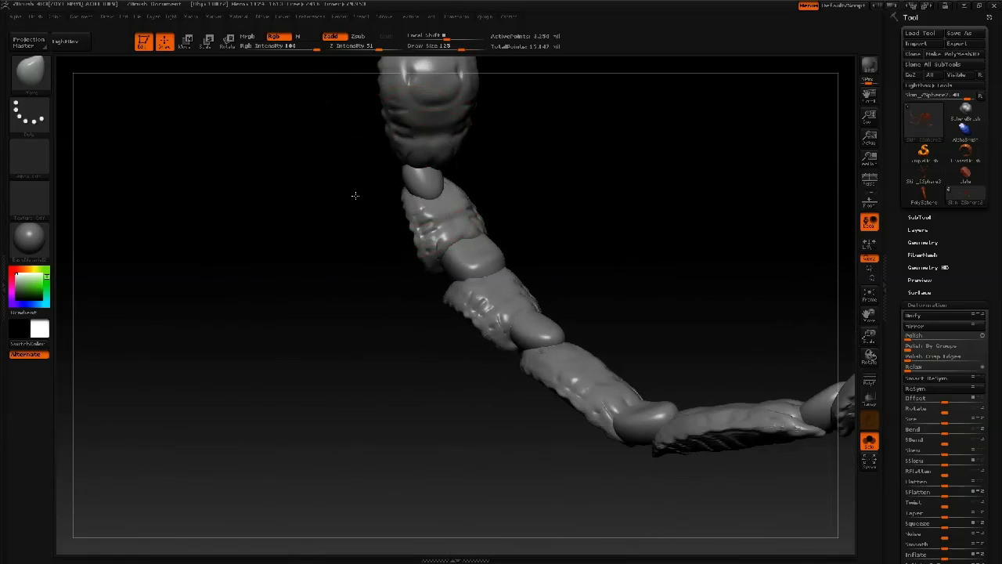
Pull the outermost joint of the upper limb into a flatter, scale-like shape beneath the end plate
left_click_drag(429, 191, 438, 196)
right_click_drag(439, 195, 355, 196)
key("space")
mouse_move(468, 183)
left_mouse_down()
mouse_move(446, 183)
mouse_move(449, 161)
left_mouse_up()
mouse_move(449, 161)
right_mouse_down()
mouse_move(355, 195)
mouse_move(483, 252)
right_mouse_up()
key("bracketright")
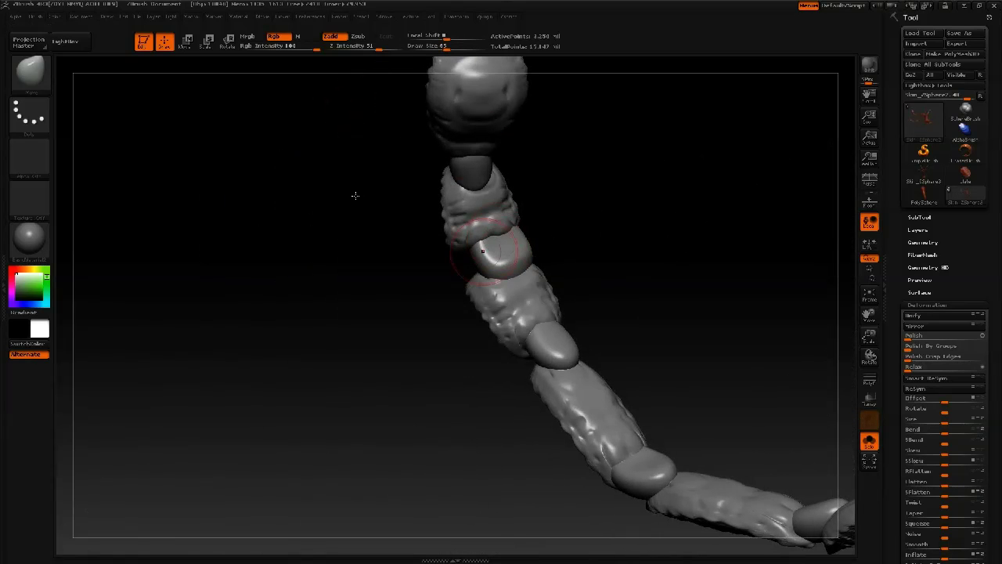
Reshape the second joint from the upper limb's tip and undo the last stroke
left_click_drag(506, 230, 501, 221)
key("space")
left_click_drag(502, 223, 526, 221)
left_click_drag(486, 205, 490, 222)
key("ctrl+z")
Push the third joint from the upper limb's tip up against the neighbouring plate
mouse_move(425, 261)
right_mouse_down()
mouse_move(356, 196)
mouse_move(422, 286)
right_mouse_up()
key("space")
left_click_drag(425, 312, 426, 295)
key("space")
left_click_drag(417, 252, 424, 252)
right_click_drag(433, 387, 430, 300, "alt")
left_click_drag(430, 309, 429, 276)
Narrow the following joint farther down the upper limb so it tucks between its plates
right_click_drag(429, 276, 422, 170, "alt")
mouse_move(485, 258)
right_mouse_down()
mouse_move(403, 278)
mouse_move(403, 205)
mouse_move(329, 211)
right_mouse_up()
key("space")
left_click_drag(416, 262, 396, 262)
right_click_drag(424, 207, 437, 323, "alt")
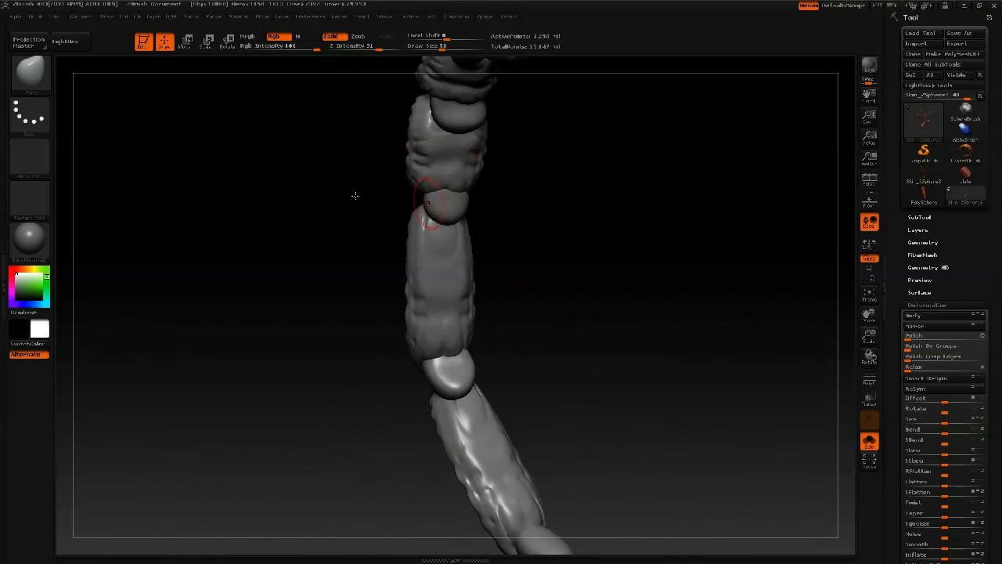
left_click_drag(354, 195, 354, 195)
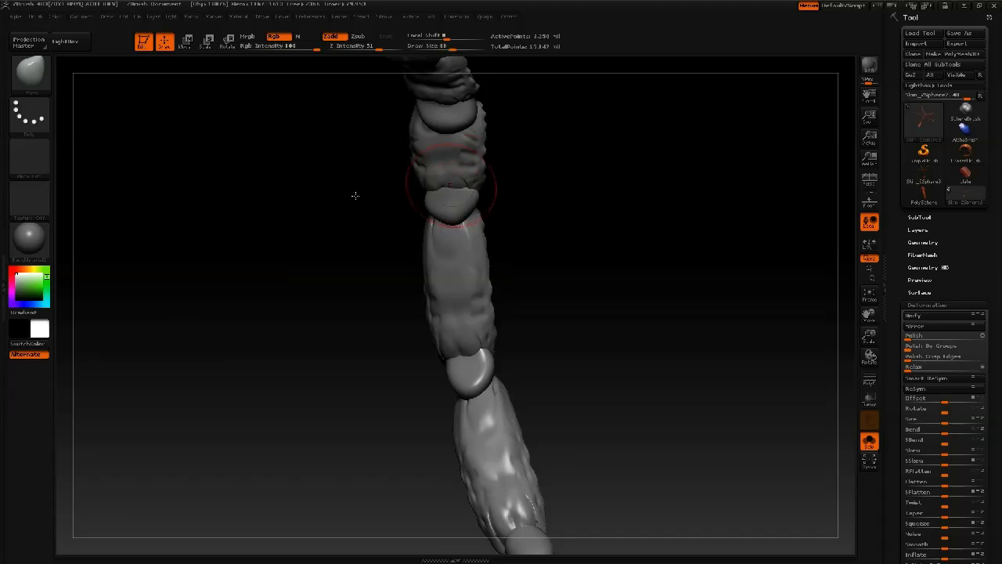
Enlarge the Move brush and push the joint midway down the upper limb towards the plate above it
right_click_drag(471, 343, 432, 313)
mouse_move(445, 249)
right_mouse_down()
mouse_move(480, 217)
mouse_move(451, 210)
mouse_move(469, 348)
right_mouse_up()
key("bracketright")
key("bracketright")
key("bracketright")
key("bracketright")
key("bracketright")
key("bracketright")
key("bracketright")
key("bracketright")
key("bracketright")
key("bracketright")
left_click_drag(518, 307, 514, 293)
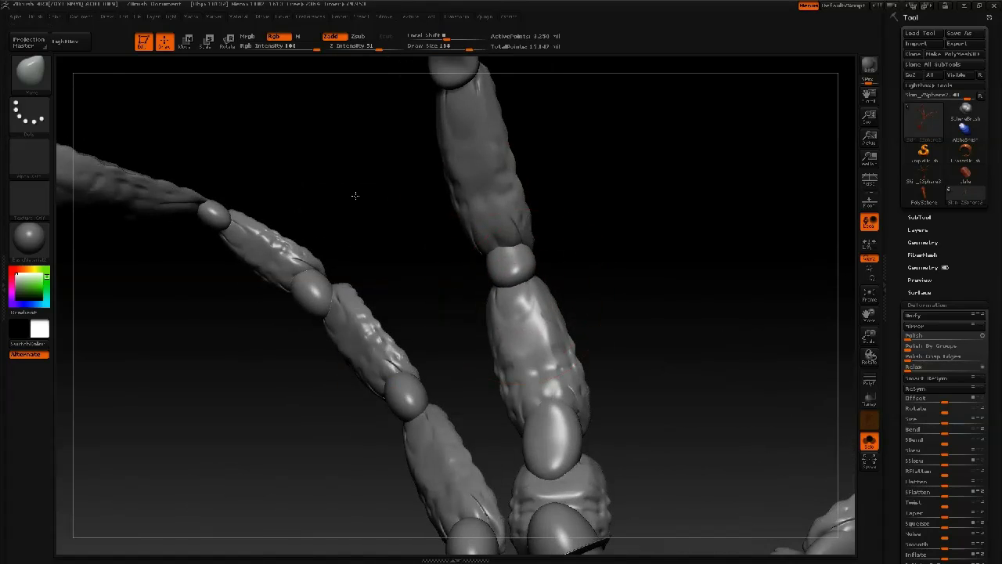
Shift the lower joints and plates of the upper limb with the Move brush to close their overlaps
left_click_drag(548, 476, 549, 455)
right_click_drag(550, 456, 626, 446)
left_click_drag(576, 403, 590, 407)
left_click_drag(583, 337, 595, 333)
left_click_drag(584, 271, 581, 262)
Tuck the side of the upper limb's midway joint between the two adjoining plates
key("space")
left_click_drag(579, 244, 569, 243)
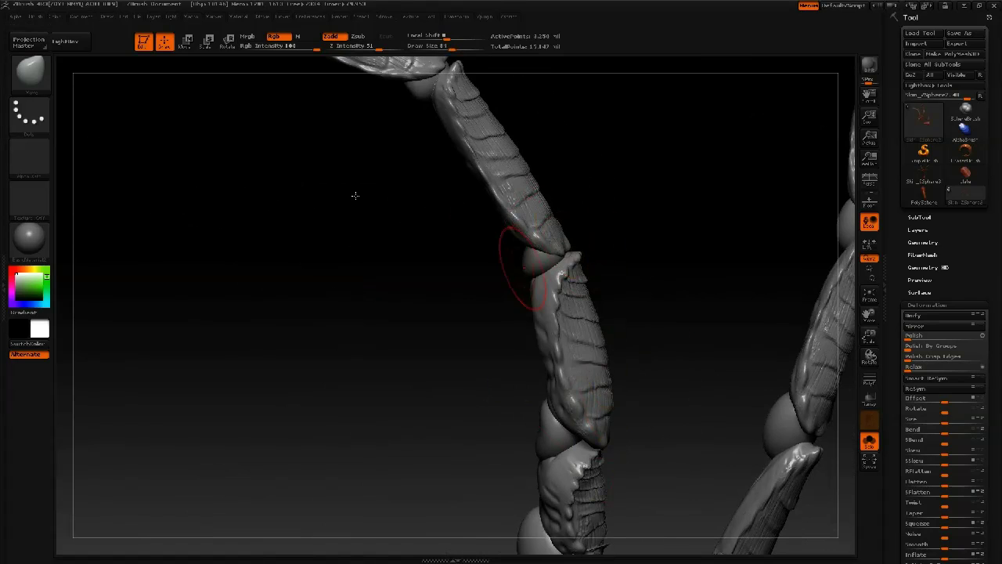
left_click_drag(512, 266, 466, 299)
key("space")
left_click_drag(513, 241, 517, 240)
mouse_move(575, 255)
left_mouse_down()
mouse_move(510, 262)
mouse_move(486, 280)
left_mouse_up()
Refine the midway joint's outline from the back of the upper limb with a resized Move brush
key("space")
left_click_drag(461, 243, 473, 244)
left_click_drag(467, 320, 462, 313)
left_click_drag(449, 256, 444, 255)
mouse_move(552, 254)
left_mouse_down()
mouse_move(485, 246)
mouse_move(512, 239)
left_mouse_up()
key("space")
left_click_drag(473, 239, 464, 239)
left_click_drag(532, 243, 501, 250)
left_click_drag(449, 249, 452, 237)
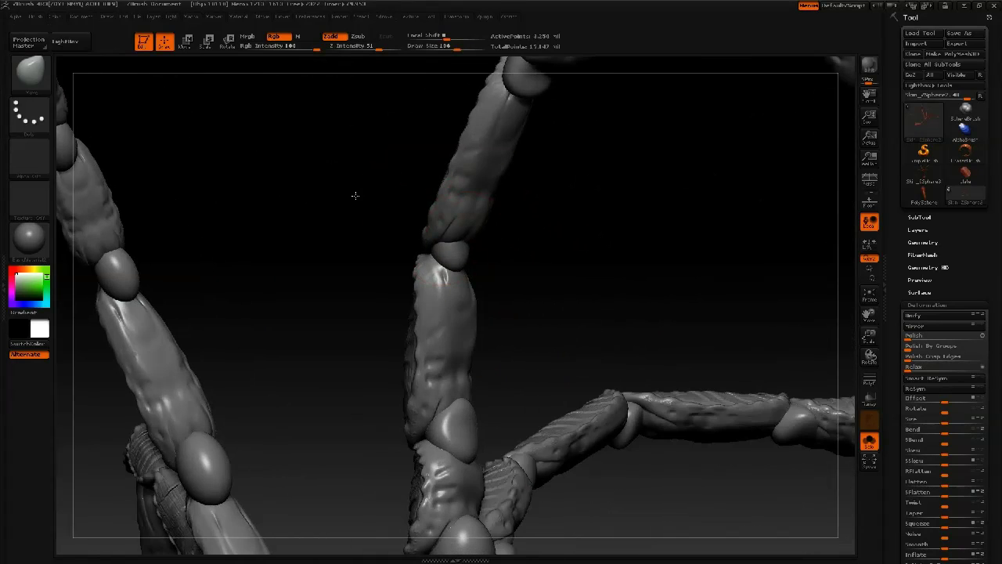
Smooth the creased surface of the joint between the upper limb's long plates
mouse_move(494, 290)
left_mouse_down("alt")
mouse_move(501, 227)
mouse_move(535, 352)
mouse_move(509, 431)
mouse_move(479, 440)
left_mouse_up("alt")
mouse_move(540, 368)
left_mouse_down()
mouse_move(576, 298)
mouse_move(632, 301)
left_mouse_up()
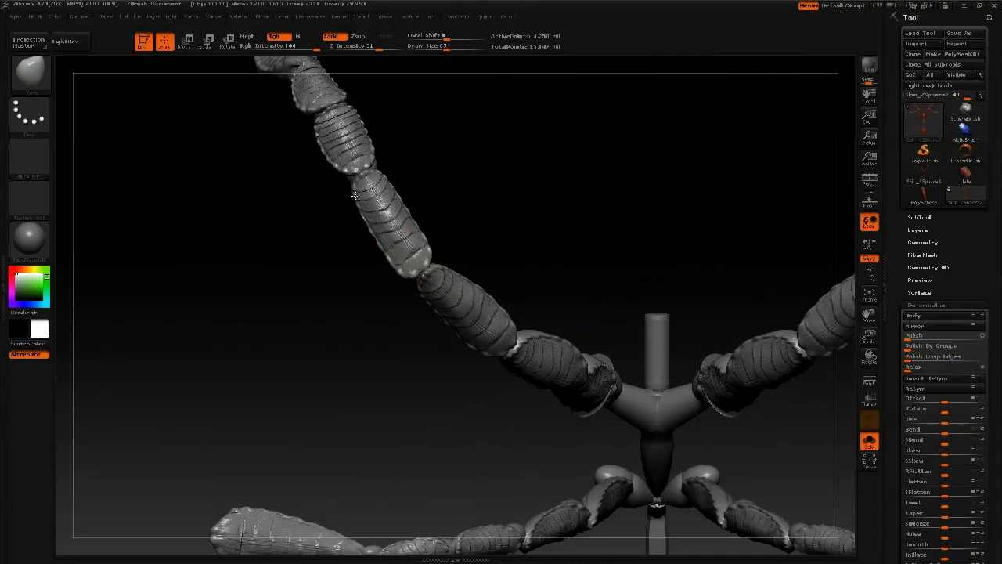
key("space")
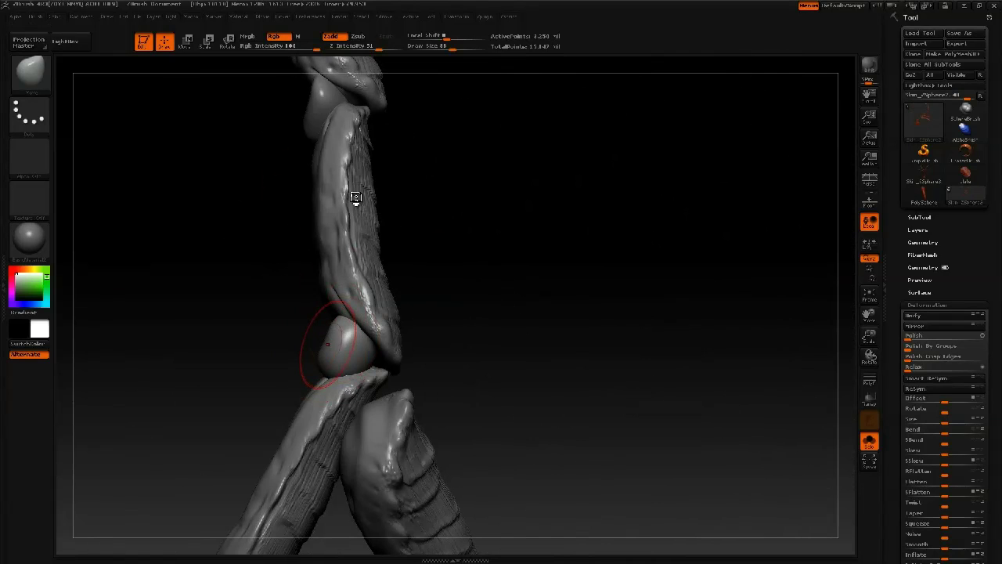
key("b")
key("s")
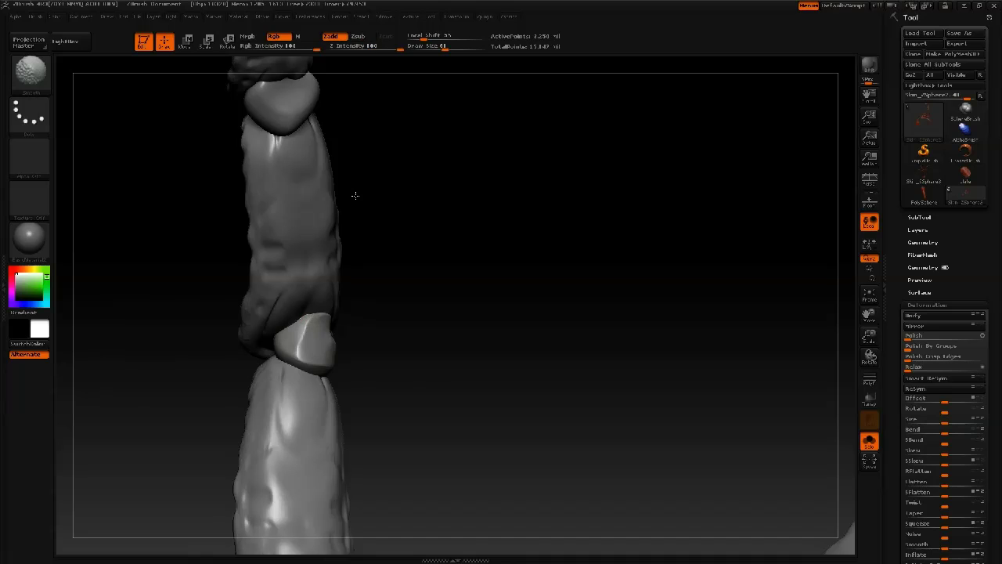
left_click_drag(322, 328, 337, 322, "shift")
Fit the remaining limb joints between their neighbouring plates with the Move brush, resizing it for each joint
key("b")
key("m")
key("v")
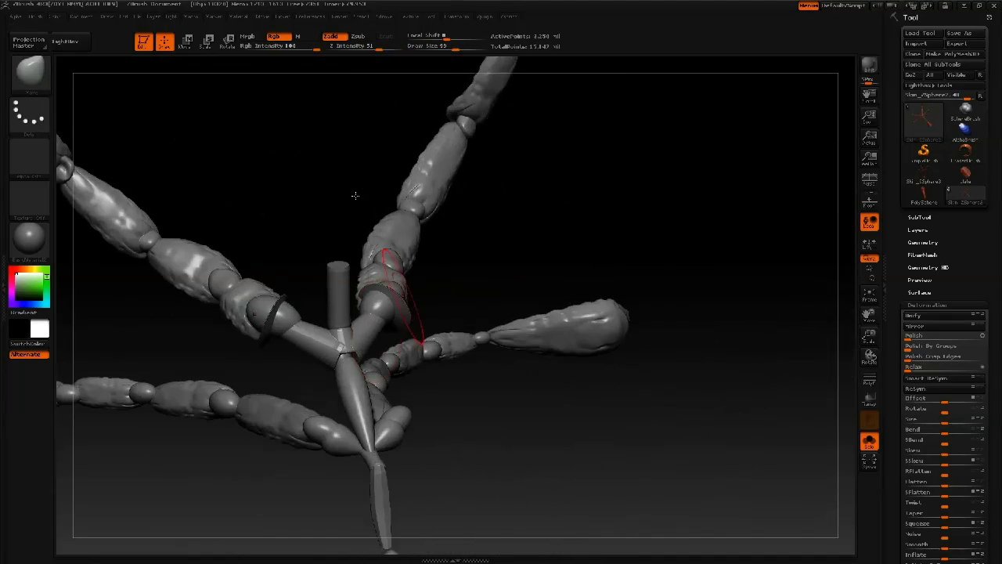
key("space")
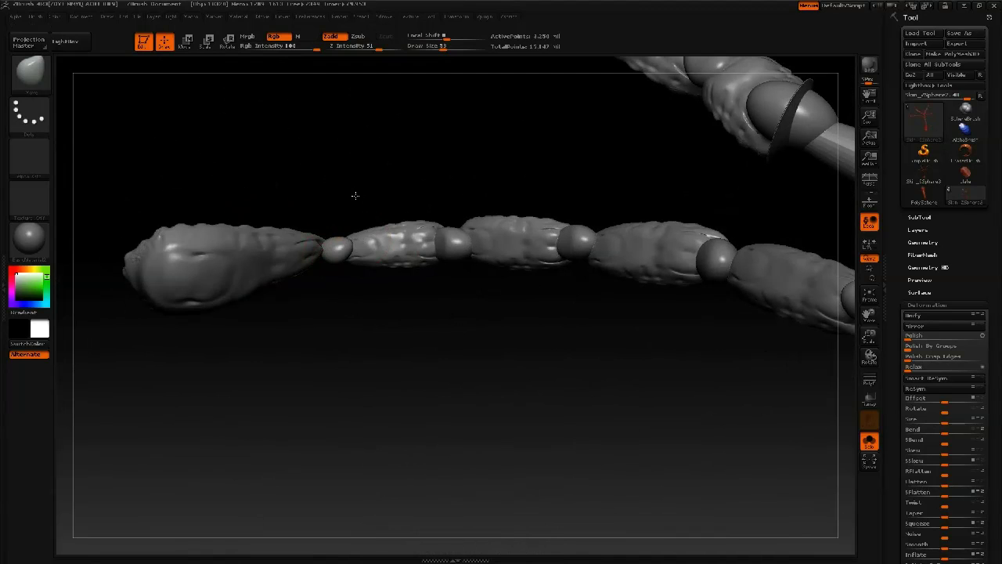
key("space")
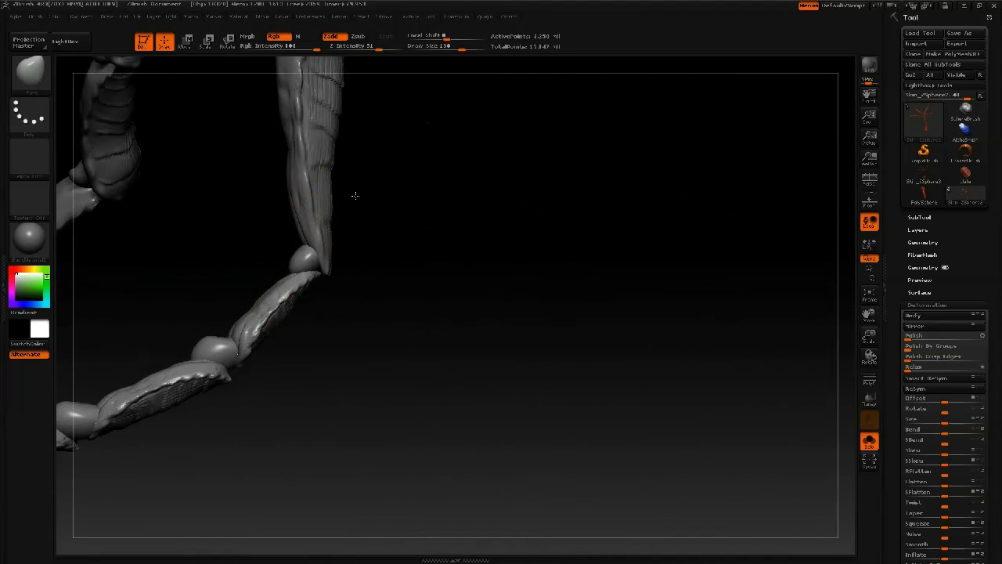
key("space")
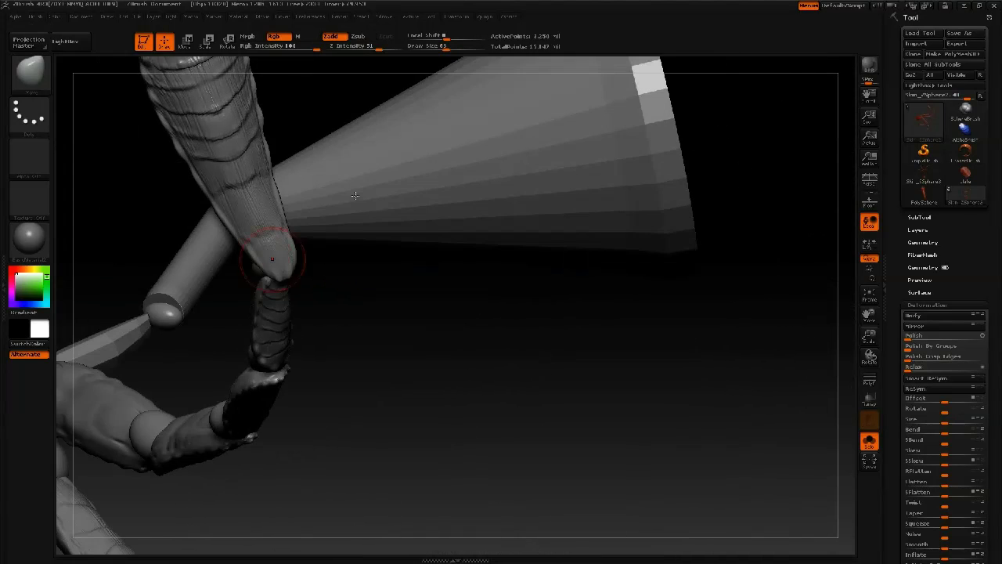
key("space")
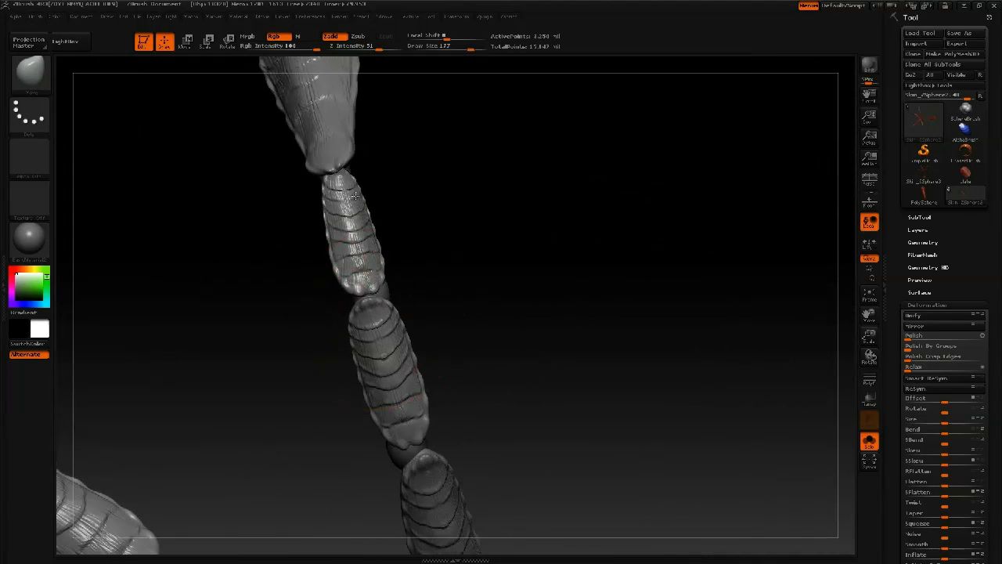
key("space")
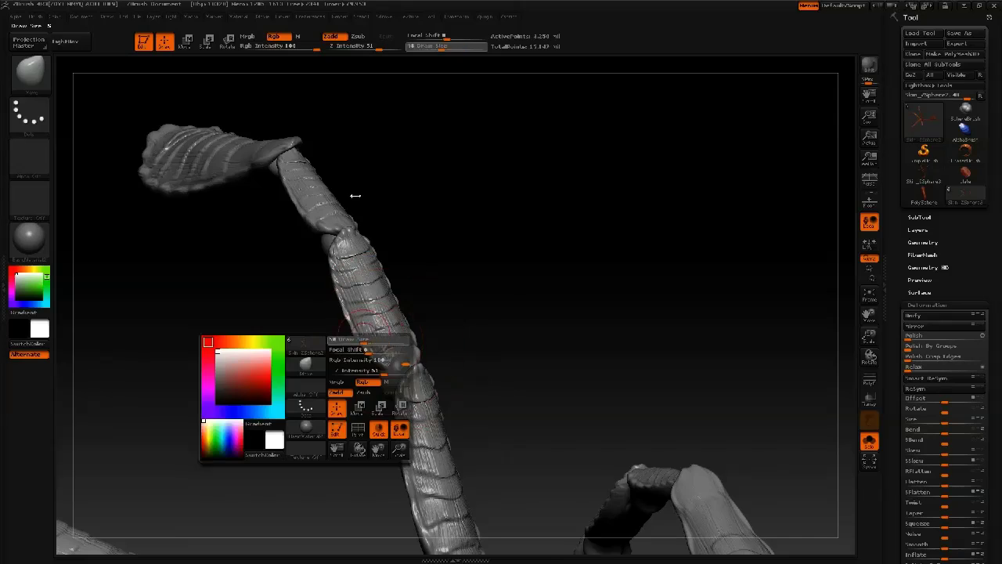
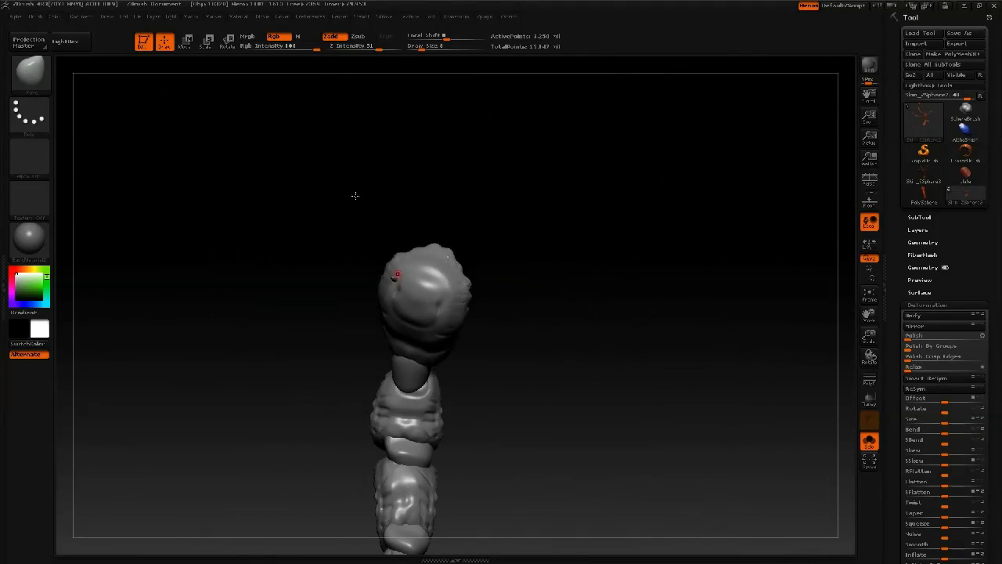
Mask curved rows of small round dots on the underside of the upper limb's bulbous tip and invert the mask
key("ctrl")
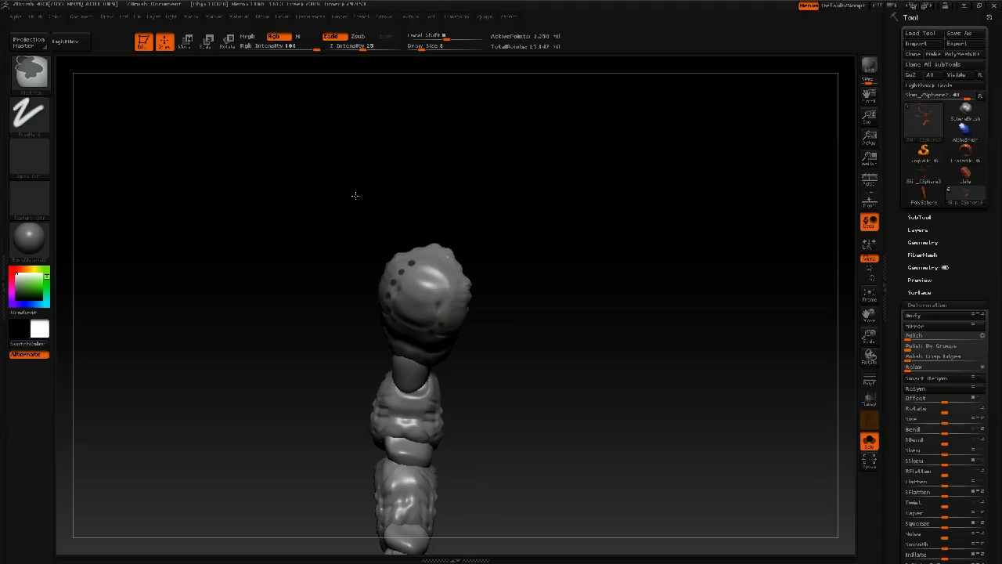
mouse_move(356, 196)
left_mouse_down()
mouse_move(344, 205)
mouse_move(344, 250)
mouse_move(362, 243)
left_mouse_up()
left_click(297, 311, "ctrl")
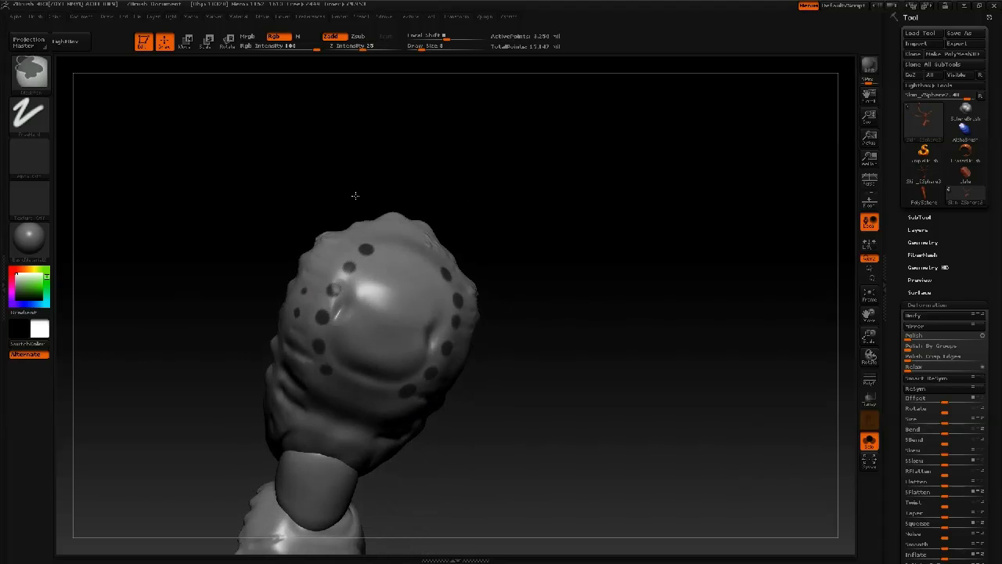
left_click_drag(355, 195, 353, 197)
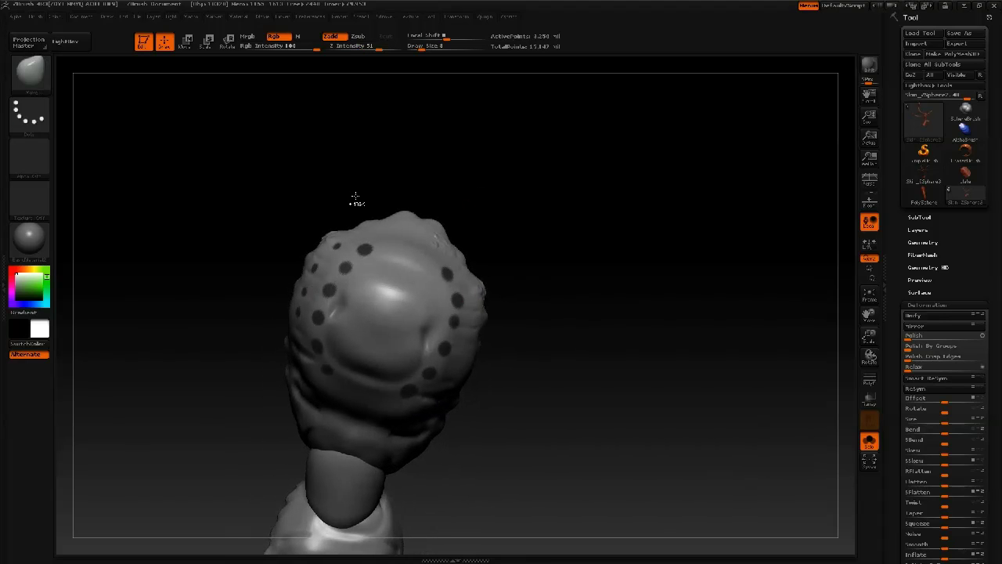
left_click(536, 328, "ctrl")
Pull the dots on the upper limb's tip outward into short spikes with the Move brush
key("space")
left_click(489, 277)
left_click_drag(448, 284, 460, 277)
left_click_drag(344, 274, 333, 260)
left_click_drag(314, 353, 307, 343)
left_click_drag(407, 398, 445, 349, "shift")
left_click_drag(517, 313, 602, 325)
key("space")
left_click(366, 383)
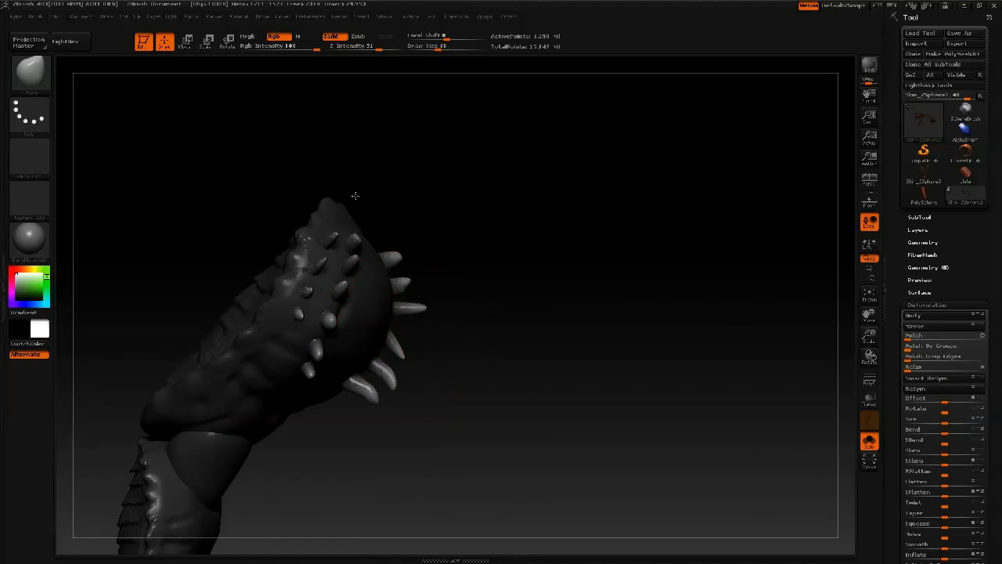
Sharpen the tip's spikes with smoothing strokes and bend them into curved points with a smaller Move brush
key("b")
key("s")
key("t")
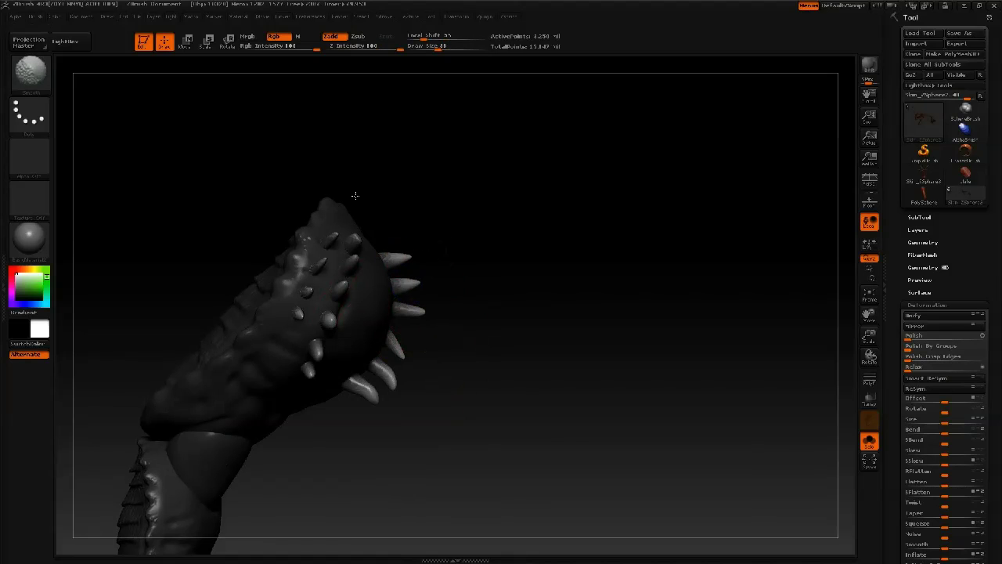
key("b")
key("m")
key("v")
key("space")
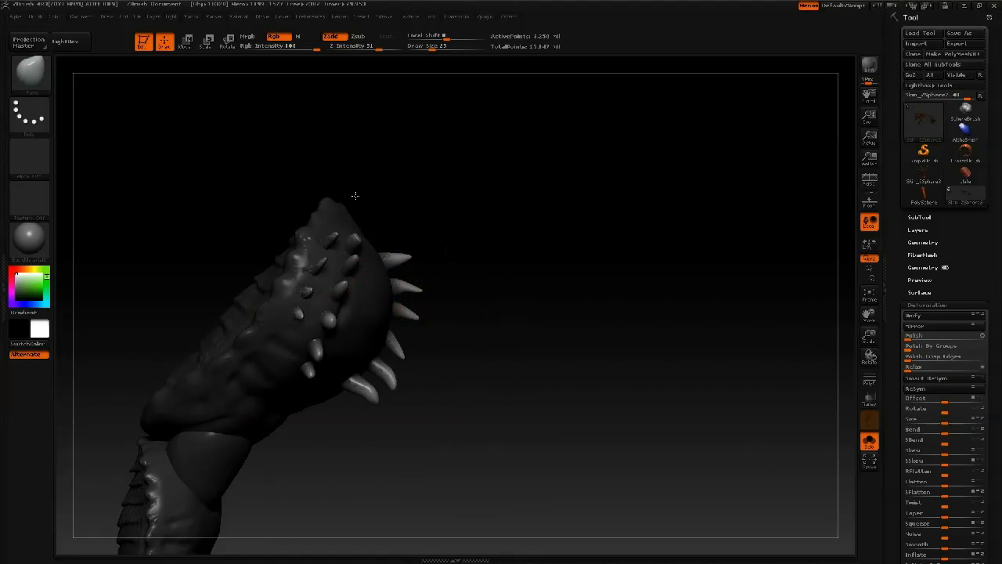
left_click_drag(355, 196, 177, 196)
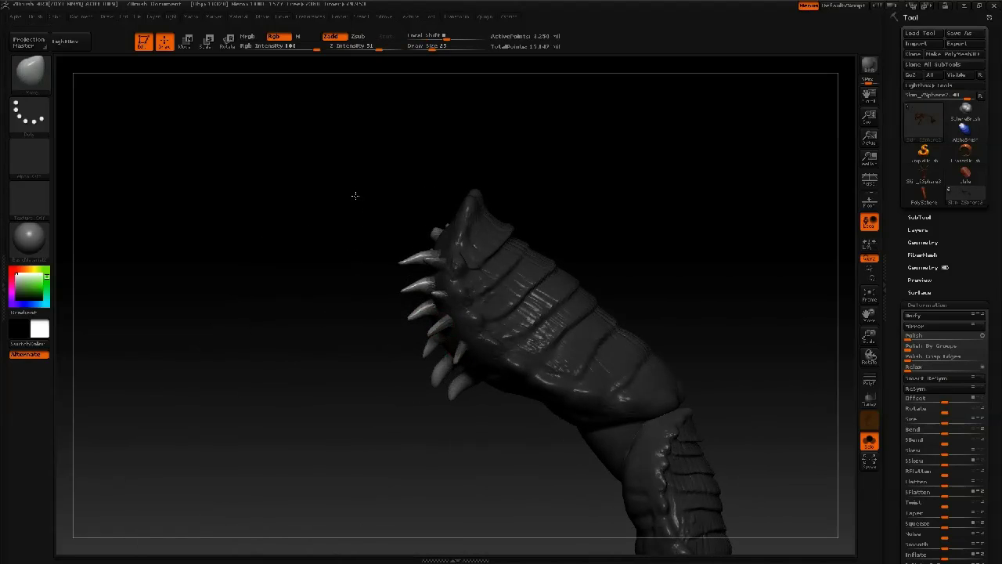
left_click_drag(355, 196, 548, 196)
left_click_drag(454, 280, 465, 308)
Lengthen the spikes along the tip's front and side, curve them downward and smooth them into tapered points
key("space")
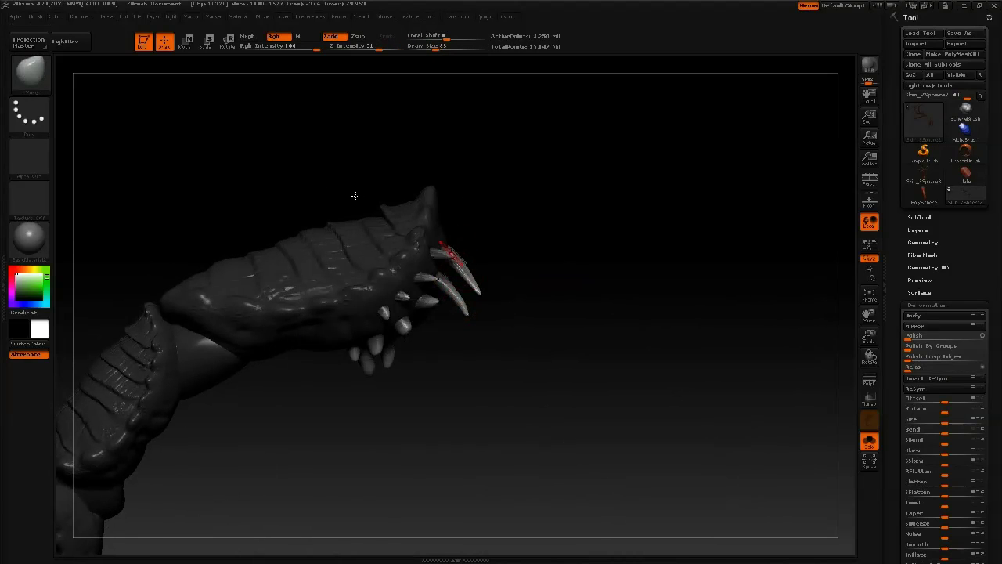
mouse_move(454, 263)
left_mouse_down("shift")
mouse_move(444, 261)
mouse_move(444, 302)
mouse_move(406, 312)
mouse_move(403, 359)
left_mouse_up("shift")
key("shift")
key("shift")
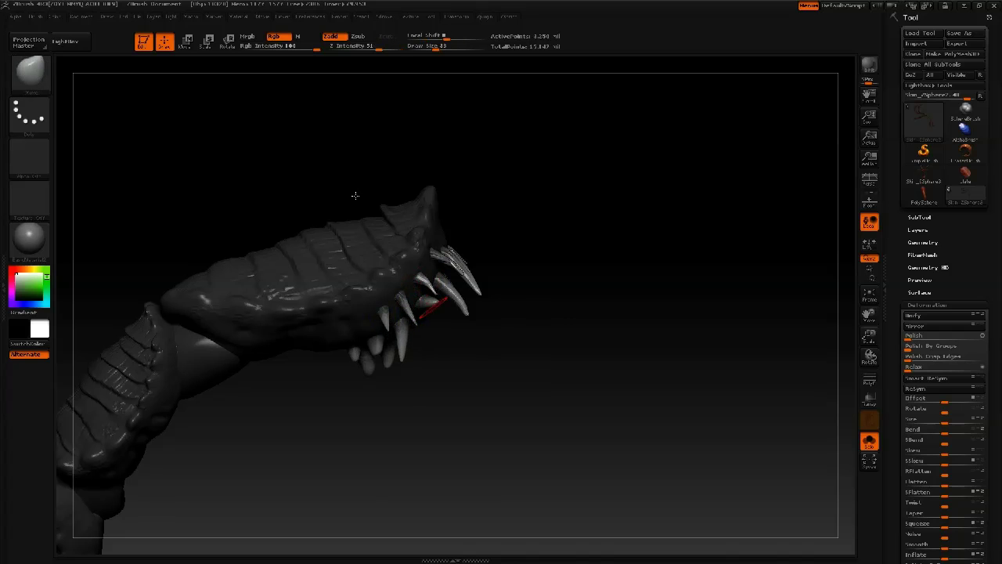
key("shift")
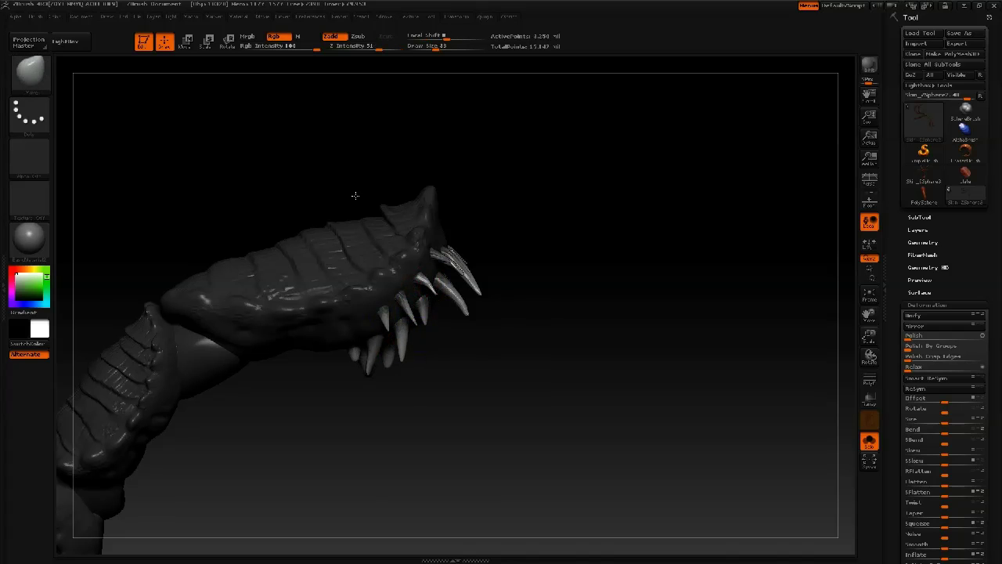
key("shift")
mouse_move(354, 358)
left_mouse_down()
mouse_move(349, 371)
mouse_move(392, 362)
left_mouse_up()
key("shift")
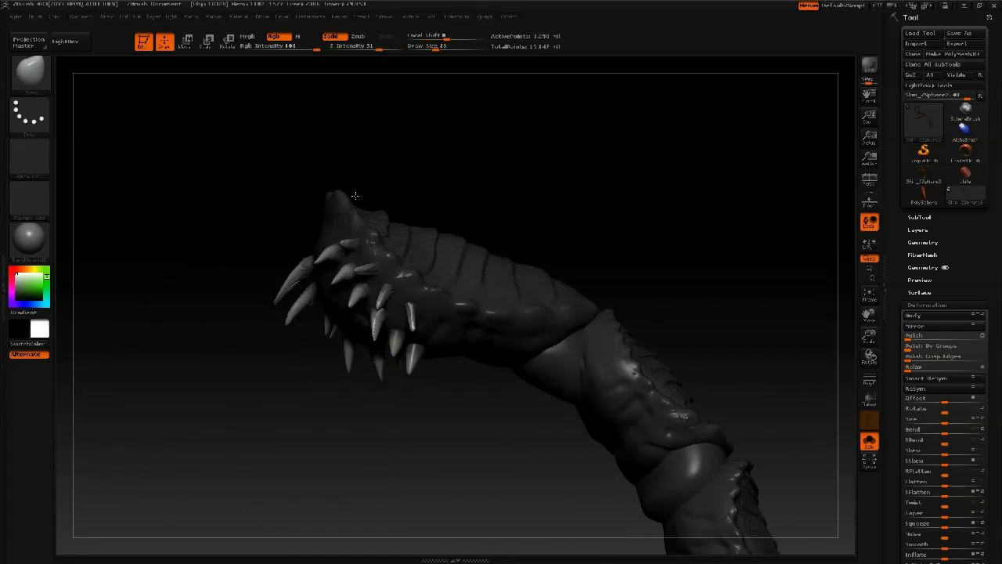
Refine the spikes on the opposite side of the upper limb's tip, smoothing their ends
left_click_drag(355, 196, 379, 355)
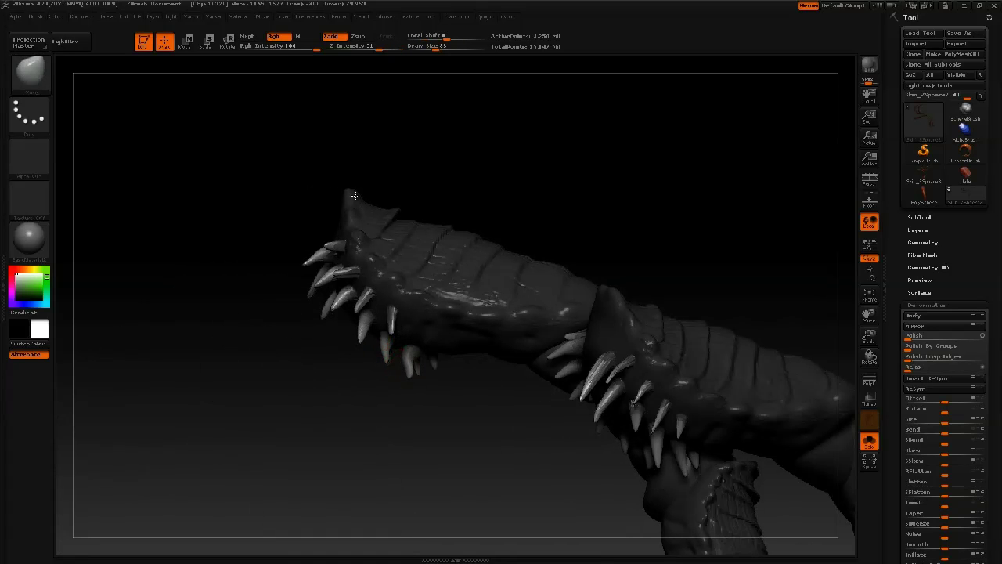
left_click_drag(392, 312, 388, 337, "shift")
mouse_move(355, 195)
left_mouse_down()
mouse_move(470, 200)
mouse_move(355, 157)
mouse_move(266, 196)
left_mouse_up()
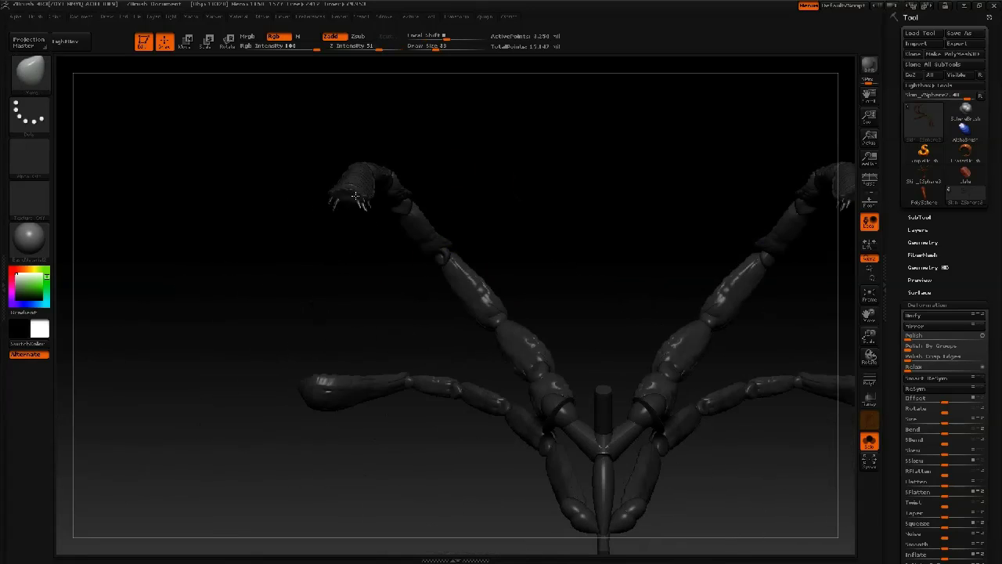
Mask another row of dots along the tip plate's edges and pull them out into short side spikes
mouse_move(356, 195)
left_mouse_down()
mouse_move(454, 197)
mouse_move(355, 243)
left_mouse_up()
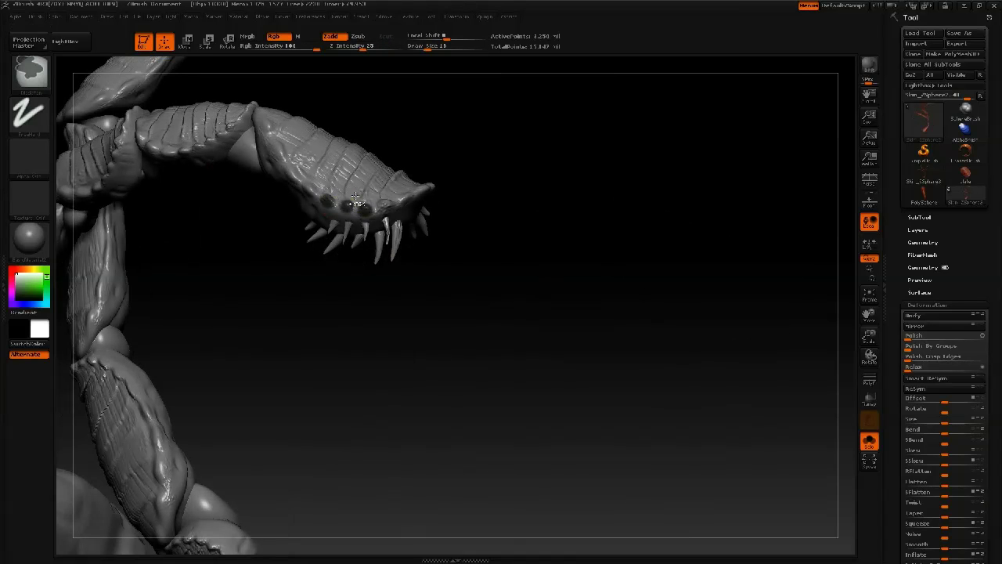
mouse_move(355, 195)
left_mouse_down("shift")
mouse_move(431, 165)
mouse_move(355, 196)
left_mouse_up("shift")
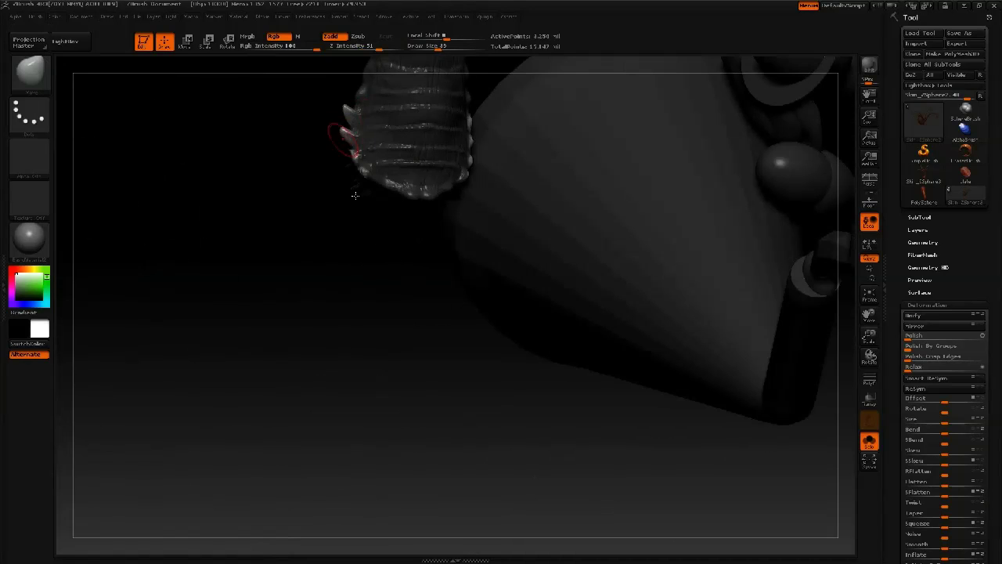
left_click_drag(355, 195, 482, 182)
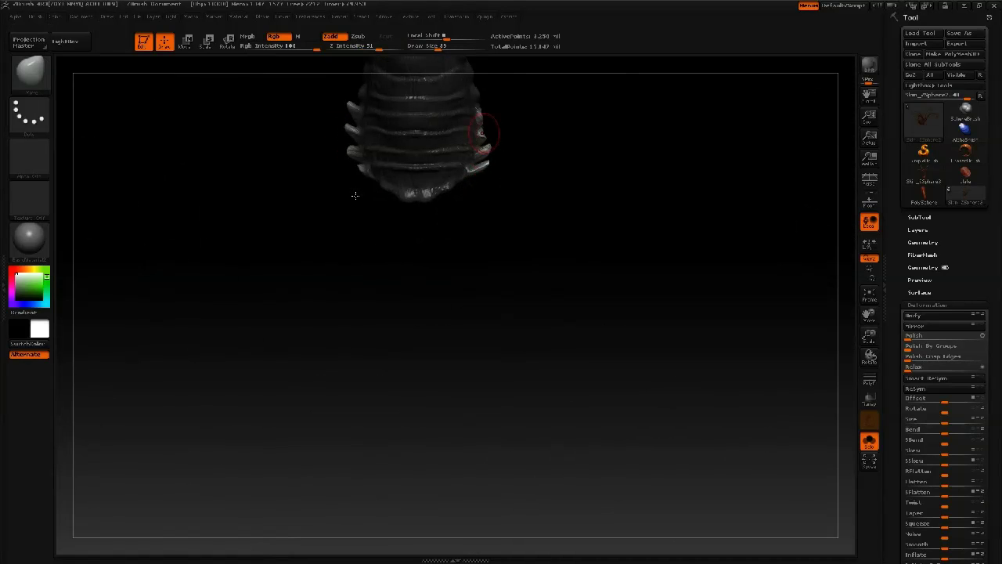
mouse_move(355, 196)
left_mouse_down("alt")
mouse_move(463, 94)
mouse_move(356, 196)
mouse_move(458, 116)
mouse_move(355, 195)
left_mouse_up("alt")
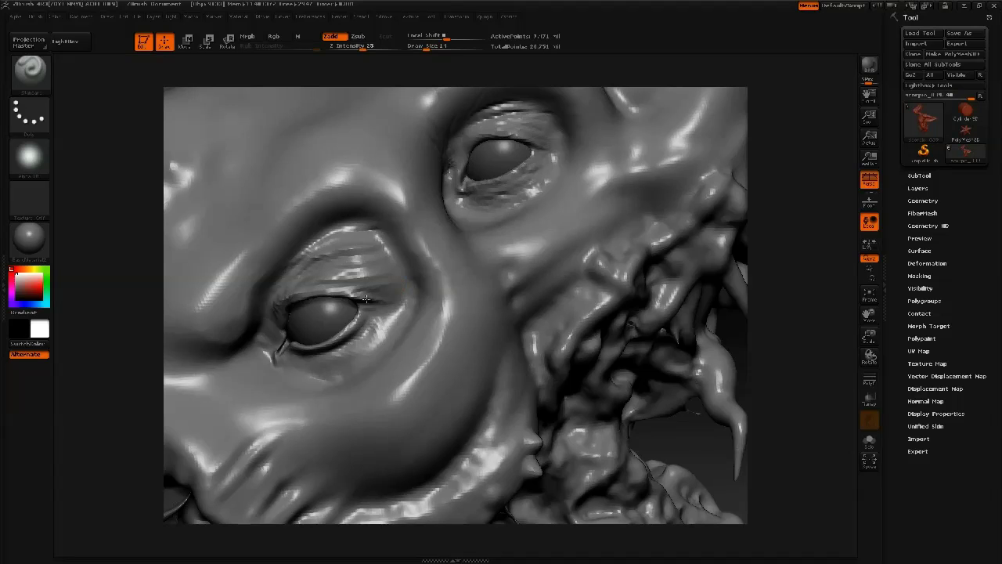
Carve skin folds beside the wrinkled eye on the creature's head with the Standard brush, undoing the last stroke
mouse_move(398, 287)
left_mouse_down("alt")
mouse_move(331, 349)
mouse_move(403, 238)
mouse_move(415, 246)
left_mouse_up("alt")
mouse_move(488, 233)
left_mouse_down("alt")
mouse_move(409, 271)
mouse_move(489, 268)
mouse_move(470, 266)
left_mouse_up("alt")
mouse_move(470, 266)
right_mouse_down("alt")
mouse_move(468, 255)
mouse_move(444, 282)
mouse_move(401, 267)
mouse_move(360, 382)
mouse_move(327, 435)
right_mouse_up("alt")
mouse_move(494, 173)
left_mouse_down()
mouse_move(485, 217)
mouse_move(522, 219)
mouse_move(502, 185)
left_mouse_up()
key("ctrl+z")
Reshape the skin around the second eye with the Move brush so the lids fit the eyeball
key("b")
key("m")
key("v")
key("bracketright")
key("space")
mouse_move(546, 147)
left_mouse_down()
mouse_move(568, 144)
mouse_move(543, 129)
mouse_move(624, 138)
left_mouse_up()
left_click_drag(610, 151, 587, 179, "ctrl+alt")
key("space")
left_click_drag(493, 280, 483, 279)
Mask the second eye's upper lid and inner brow area, and adjust the lid edge with a resized Move brush
mouse_move(493, 198)
left_mouse_down("ctrl")
mouse_move(498, 260)
mouse_move(527, 232)
mouse_move(572, 230)
left_mouse_up("ctrl")
key("space")
left_click_drag(513, 217, 550, 218)
left_click_drag(454, 180, 429, 266, "ctrl")
left_click_drag(551, 227, 549, 217)
key("space")
mouse_move(552, 229)
left_mouse_down()
mouse_move(533, 229)
mouse_move(534, 219)
left_mouse_up()
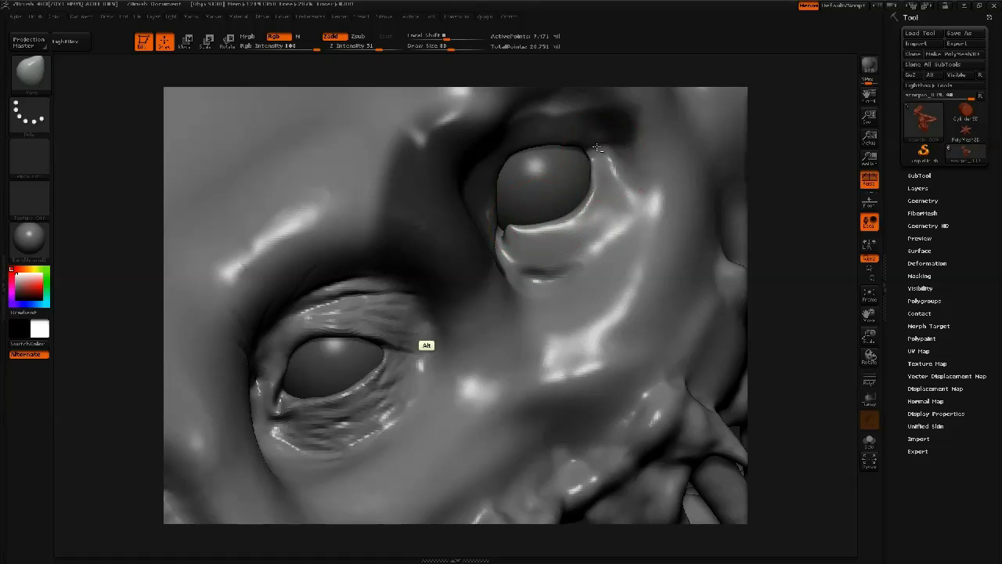
key("space")
left_click_drag(587, 135, 583, 136)
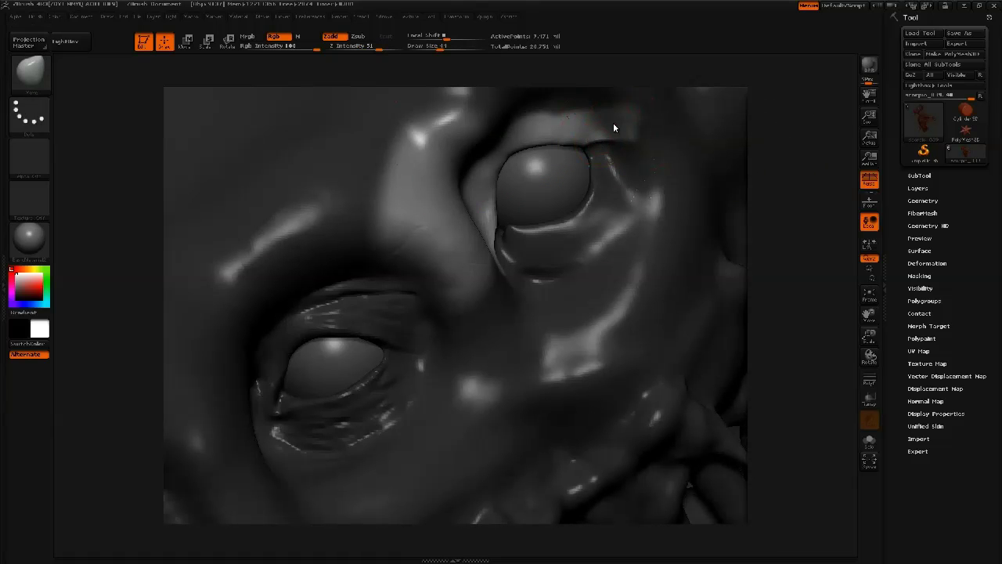
left_click(793, 278)
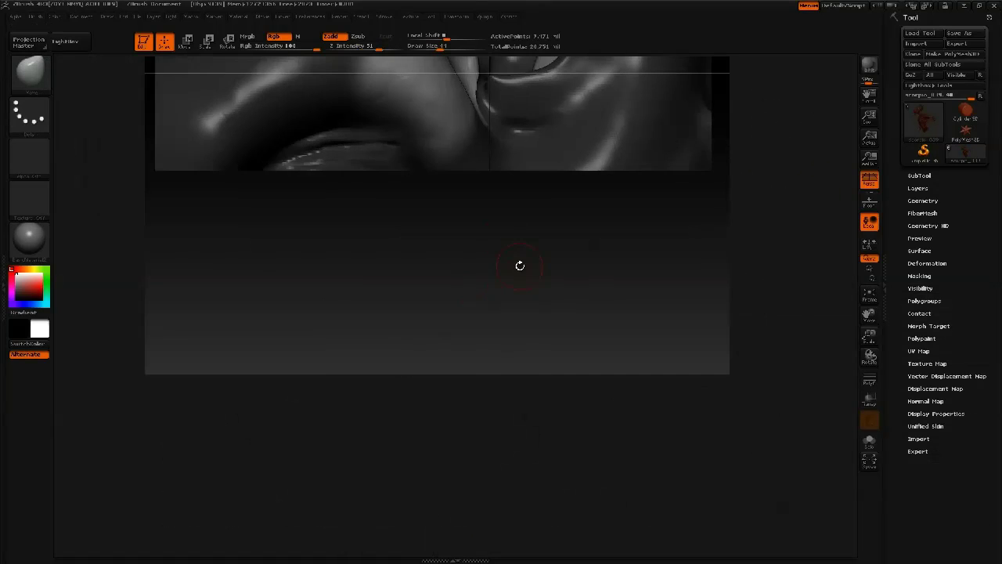
key("f")
left_click_drag(520, 266, 660, 167, "alt")
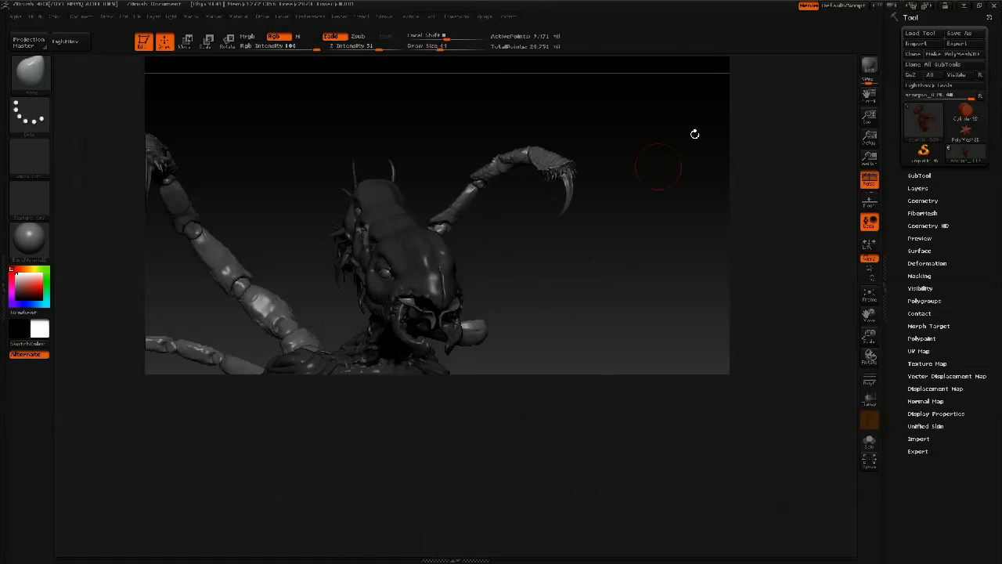
left_click(868, 139)
mouse_move(621, 309)
left_mouse_down("alt")
mouse_move(651, 219)
mouse_move(438, 235)
mouse_move(438, 329)
mouse_move(462, 352)
left_mouse_up("alt")
left_click_drag(694, 230, 534, 252, "alt")
key("ctrl+z")
right_click_drag(534, 252, 604, 279, "alt")
Shape the second eye's upper lid and inner corner with the Move brush, using masks to protect adjacent skin, and clear the mask
key("space")
left_click_drag(532, 271, 546, 271)
right_click_drag(546, 273, 467, 295)
left_click_drag(467, 295, 491, 270, "alt")
right_click_drag(491, 270, 457, 201)
left_click_drag(457, 197, 444, 211, "ctrl")
mouse_move(444, 211)
right_mouse_down()
mouse_move(474, 105)
mouse_move(423, 317)
right_mouse_up()
key("space")
mouse_move(487, 279)
left_mouse_down()
mouse_move(497, 279)
mouse_move(456, 283)
mouse_move(514, 292)
left_mouse_up()
key("space")
right_click_drag(514, 287, 659, 167)
left_click_drag(775, 175, 798, 239, "ctrl")
Refine the second eye's lid outline and outer corner crease from several angles with a resized Move brush
key("space")
left_click_drag(426, 347, 454, 347)
right_click_drag(454, 345, 506, 336)
mouse_move(492, 352)
right_mouse_down("ctrl")
mouse_move(604, 202)
mouse_move(513, 337)
mouse_move(505, 265)
mouse_move(579, 317)
mouse_move(567, 293)
right_mouse_up("ctrl")
mouse_move(513, 258)
right_mouse_down("ctrl")
mouse_move(517, 337)
mouse_move(426, 332)
right_mouse_up("ctrl")
mouse_move(427, 333)
right_mouse_down("alt")
mouse_move(448, 250)
mouse_move(442, 238)
right_mouse_up("alt")
right_click_drag(441, 238, 406, 296, "ctrl")
key("space")
left_click_drag(405, 296, 396, 296)
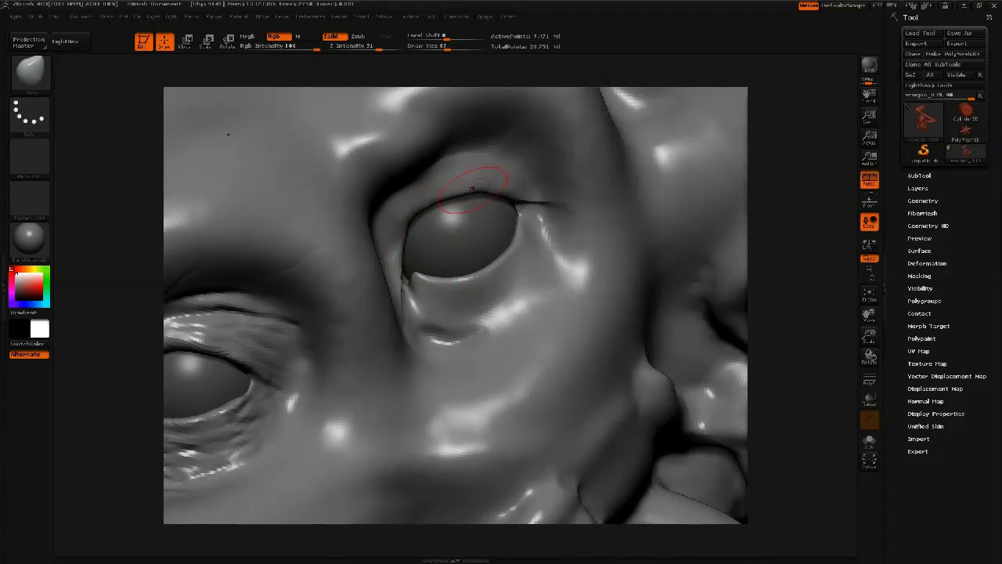
Build up the lid rim around the third eye with a resized Standard brush
right_click_drag(501, 241, 326, 469, "alt")
key("b")
key("s")
key("t")
key("space")
left_click_drag(446, 277, 437, 279)
key("space")
left_click_drag(437, 278, 443, 278)
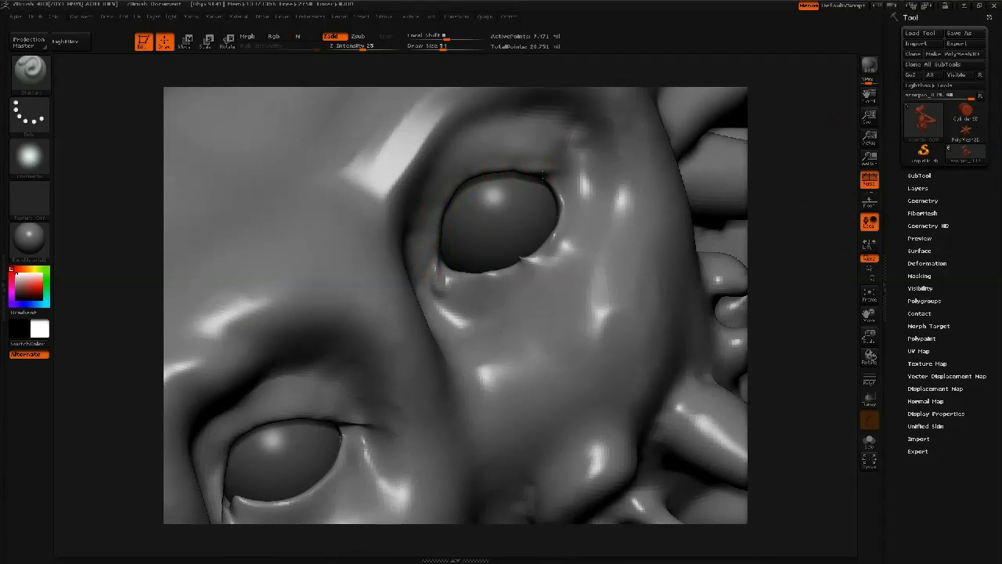
Lower the third eye's upper lid over the eyeball with a resized Move brush
key("space")
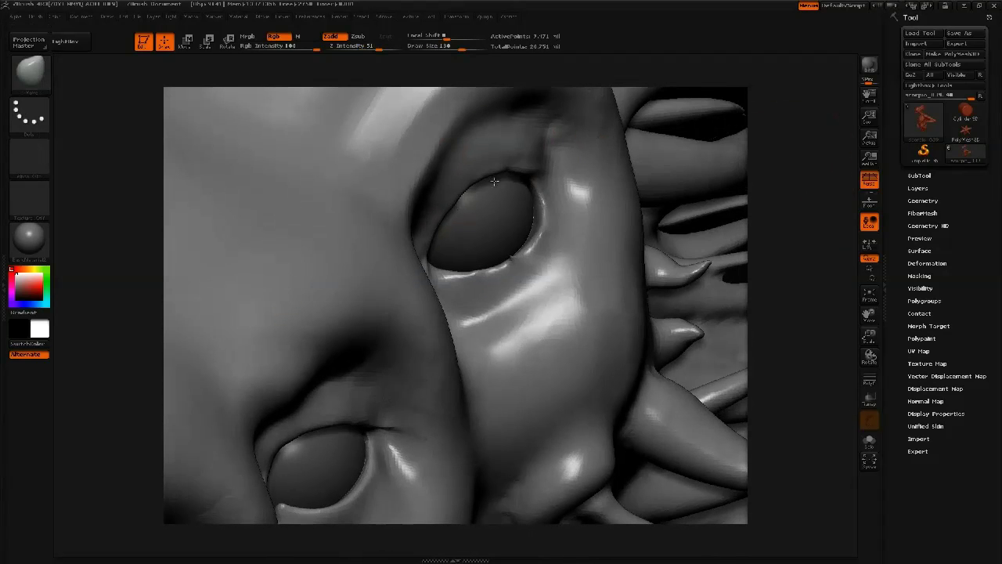
key("space")
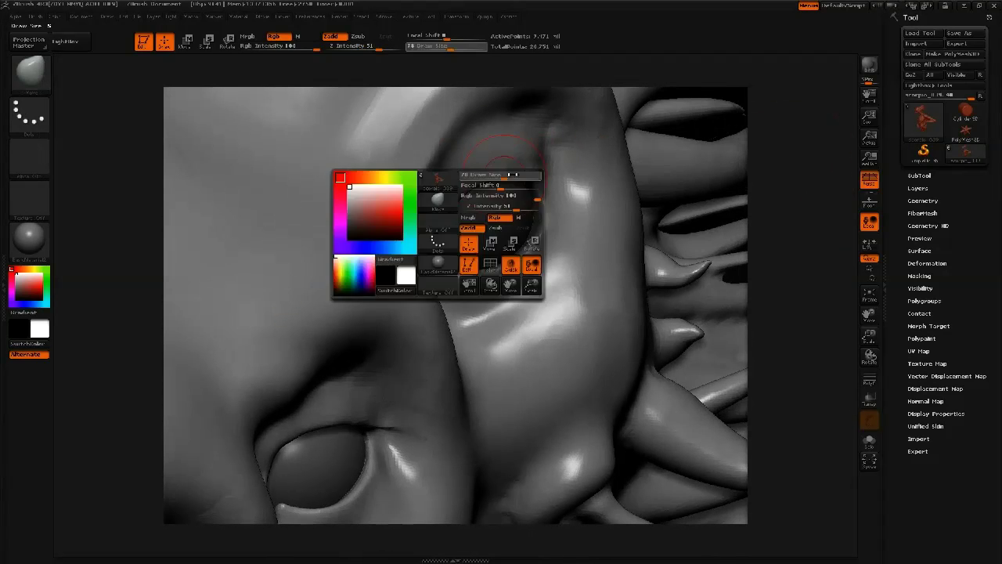
key("space")
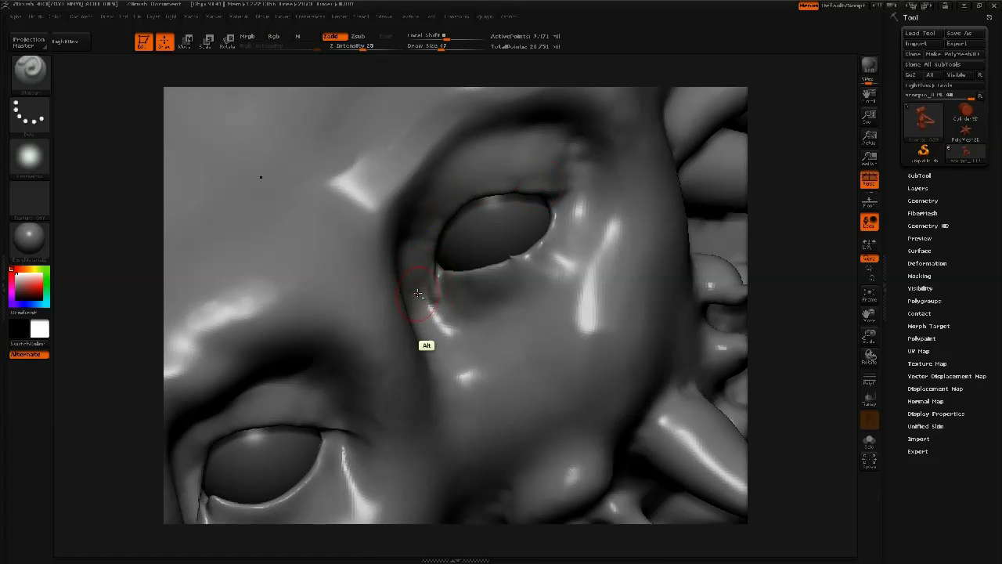
Carve a fold along the third eye's inner corner and upper lid with the Standard brush and smooth the lid edges
left_click_drag(418, 294, 408, 256, "alt")
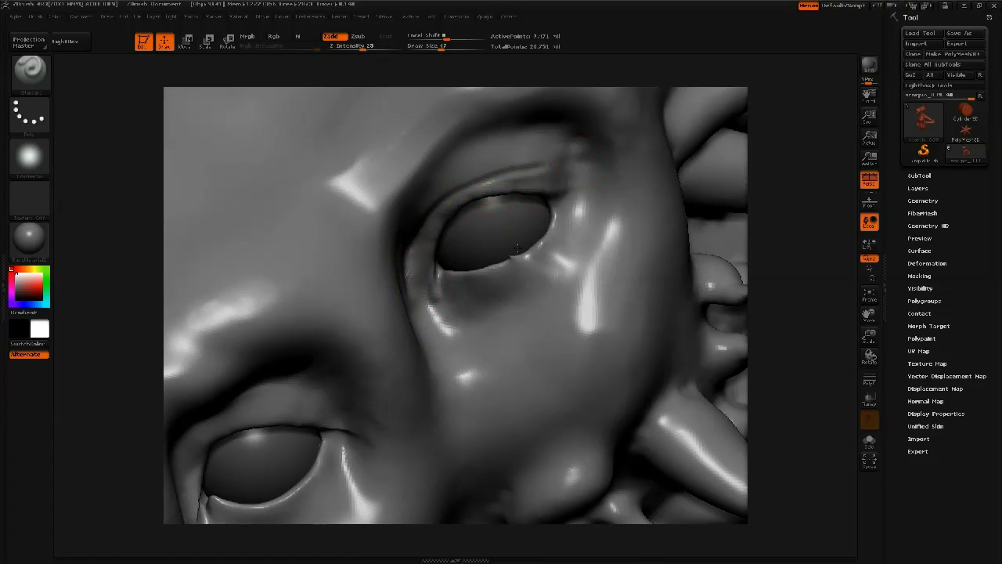
key("shift")
mouse_move(519, 248)
left_mouse_down("shift")
mouse_move(548, 235)
mouse_move(485, 200)
left_mouse_up("shift")
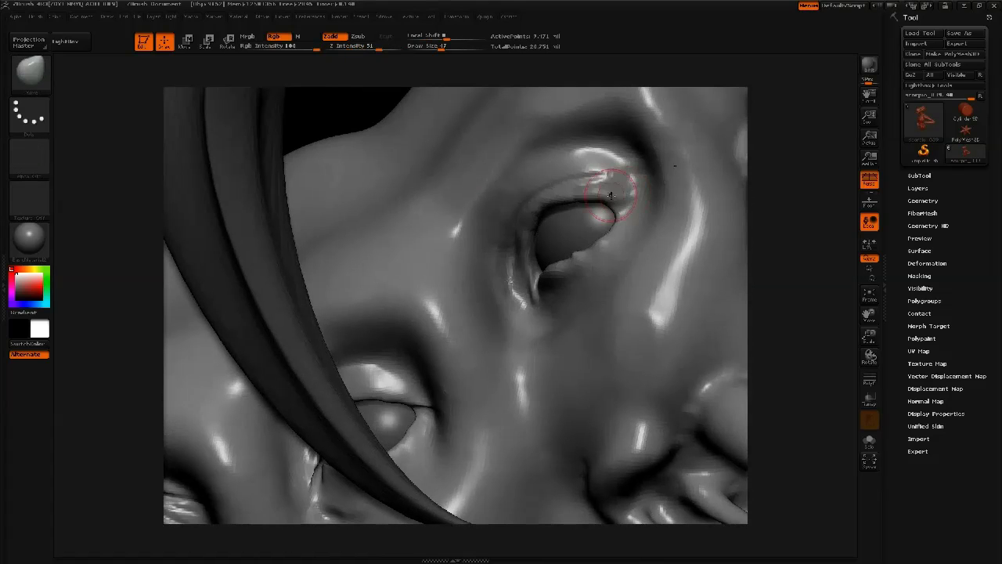
Mask the eye's upper lid and reshape its lower lid with the Move brush
mouse_move(619, 168)
left_mouse_down()
mouse_move(583, 187)
mouse_move(599, 227)
mouse_move(614, 223)
left_mouse_up()
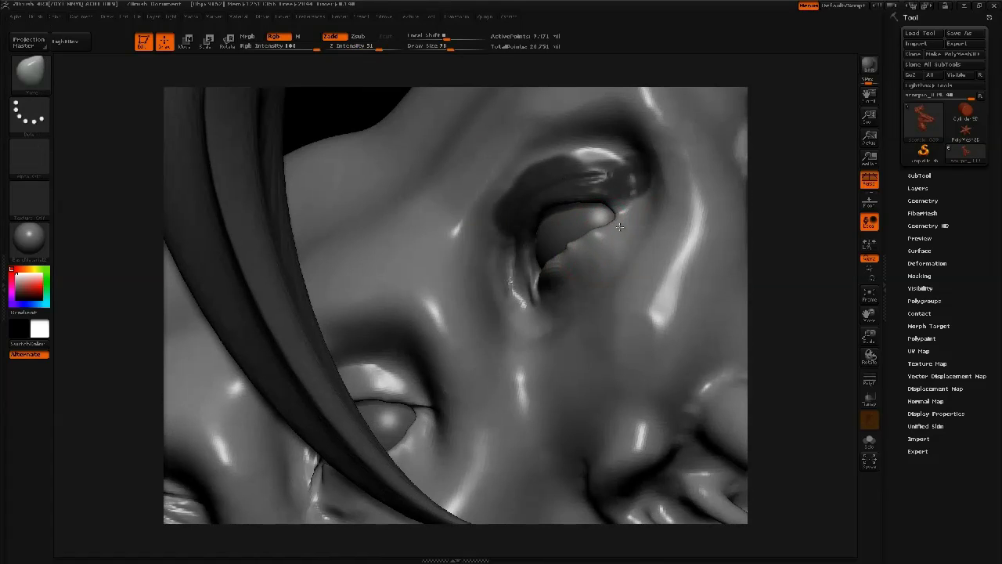
key("space")
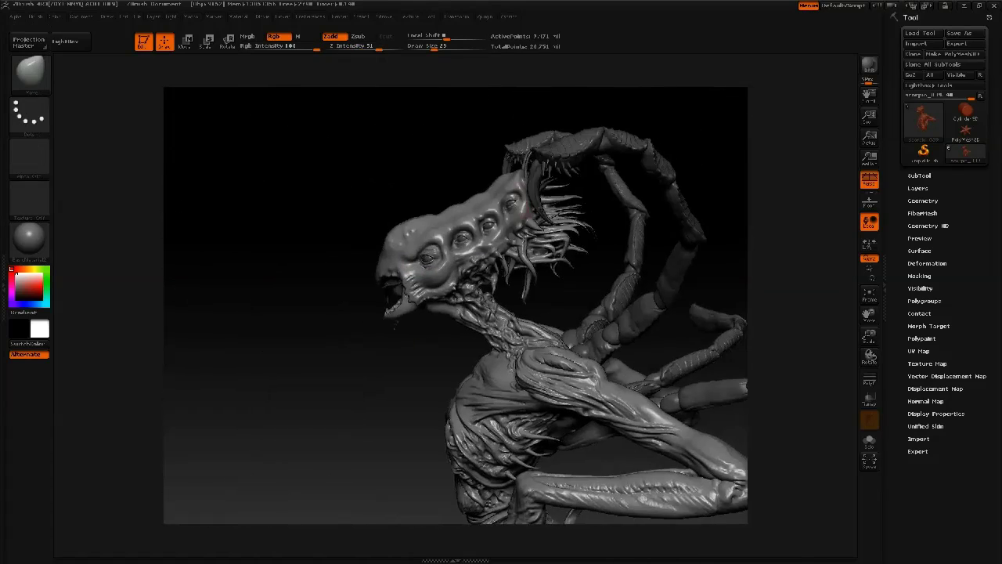
Refine the front eye's lid folds with the Standard brush and pull its corners into shape with the Move brush
mouse_move(540, 208)
left_mouse_down()
mouse_move(568, 177)
mouse_move(540, 184)
mouse_move(673, 196)
mouse_move(602, 182)
mouse_move(548, 250)
left_mouse_up()
key("b")
key("s")
key("t")
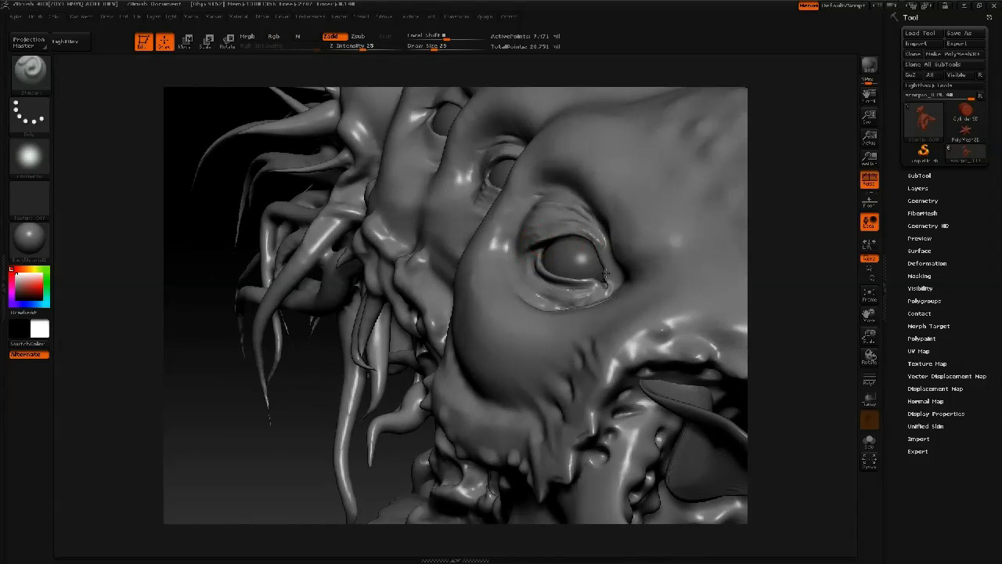
key("b")
key("p")
key("a")
key("bracketleft")
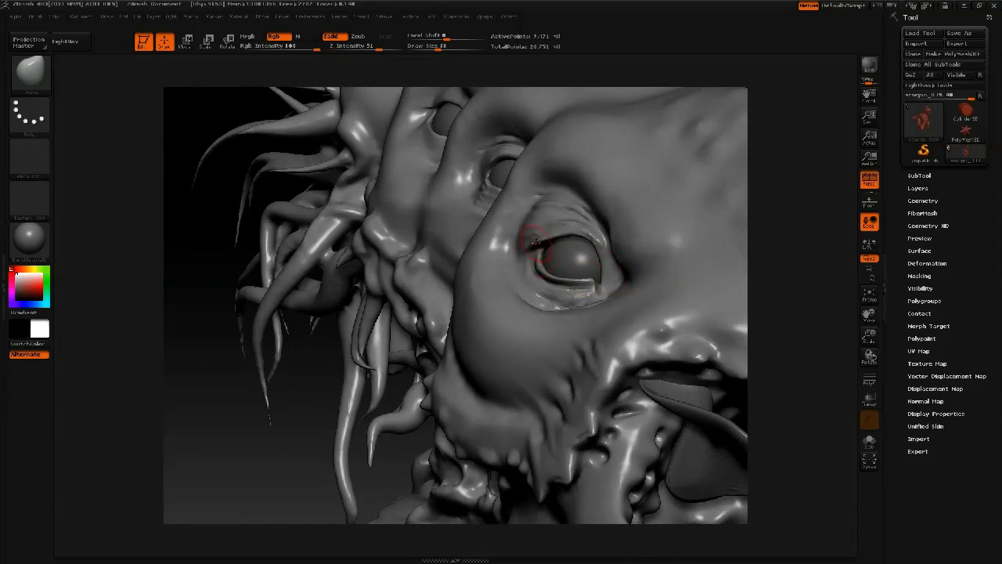
Build up fine skin creases around the front eye's lids with a small Standard brush at Z Intensity 25
mouse_move(555, 231)
left_mouse_down("alt")
mouse_move(597, 216)
mouse_move(426, 345)
mouse_move(422, 391)
mouse_move(496, 303)
mouse_move(476, 303)
left_mouse_up("alt")
key("b")
key("s")
key("t")
key("space")
left_click_drag(463, 308, 472, 333, "alt")
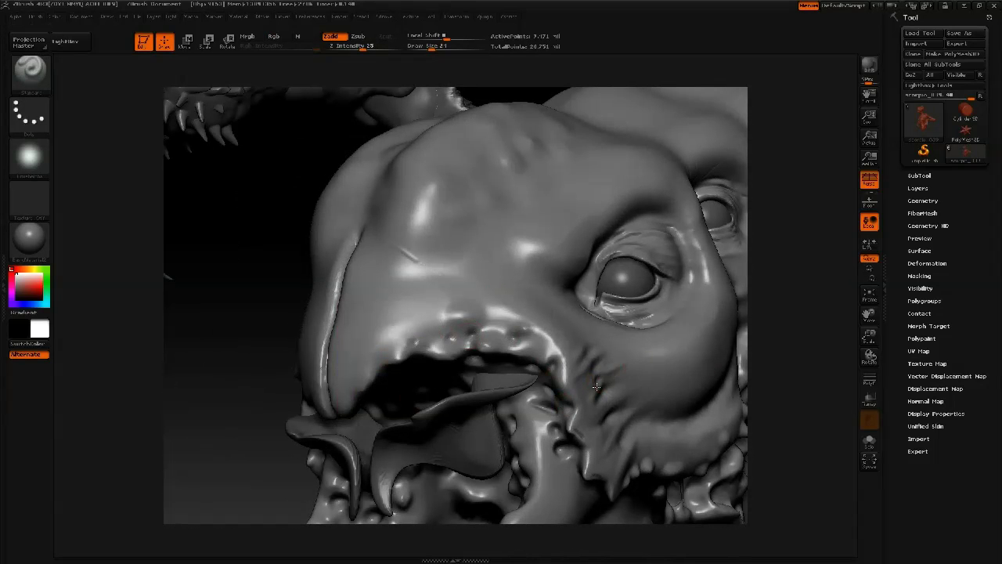
Sculpt skin folds across the cheek between the front eye and the mouth corner with the Standard brush at Z Intensity 25
key("space")
right_click_drag(611, 401, 556, 313, "alt")
right_click_drag(556, 313, 505, 299)
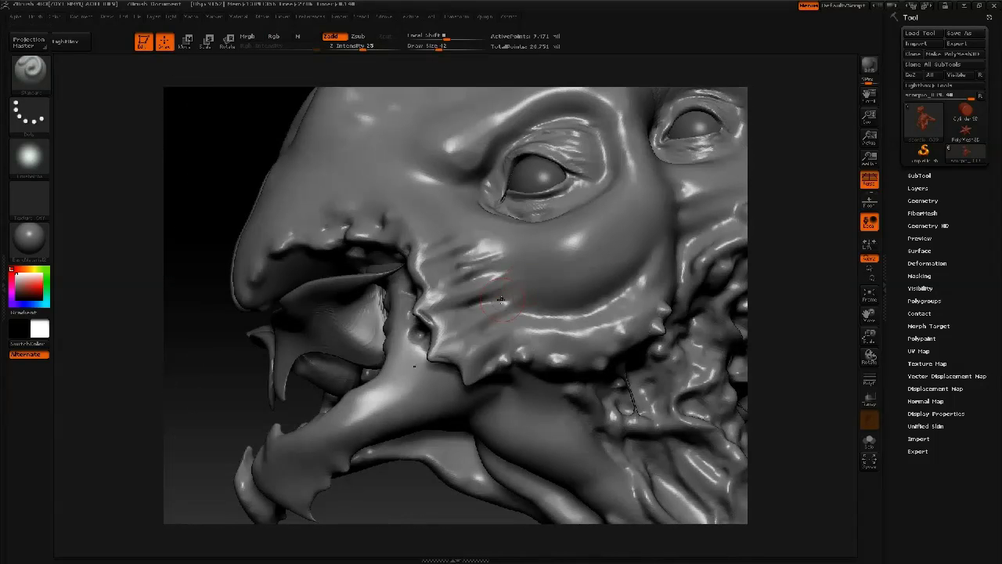
key("ctrl")
left_click_drag(454, 303, 487, 295, "ctrl")
mouse_move(462, 285)
left_mouse_down("ctrl")
mouse_move(496, 274)
mouse_move(479, 255)
left_mouse_up("ctrl")
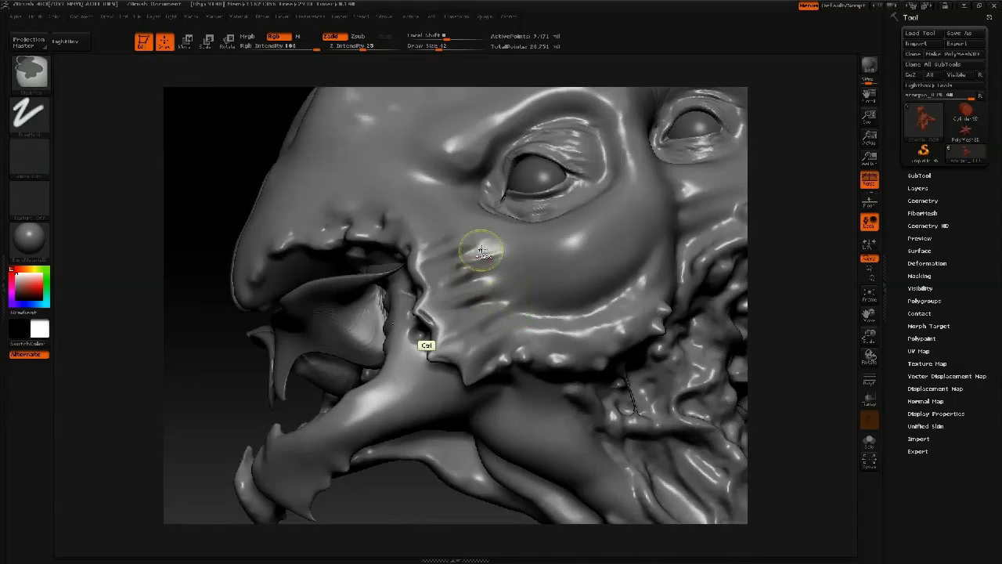
mouse_move(427, 338)
left_mouse_down("ctrl")
mouse_move(472, 293)
mouse_move(450, 308)
left_mouse_up("ctrl")
right_click_drag(449, 309, 410, 316)
key("space")
left_click_drag(493, 268, 485, 267)
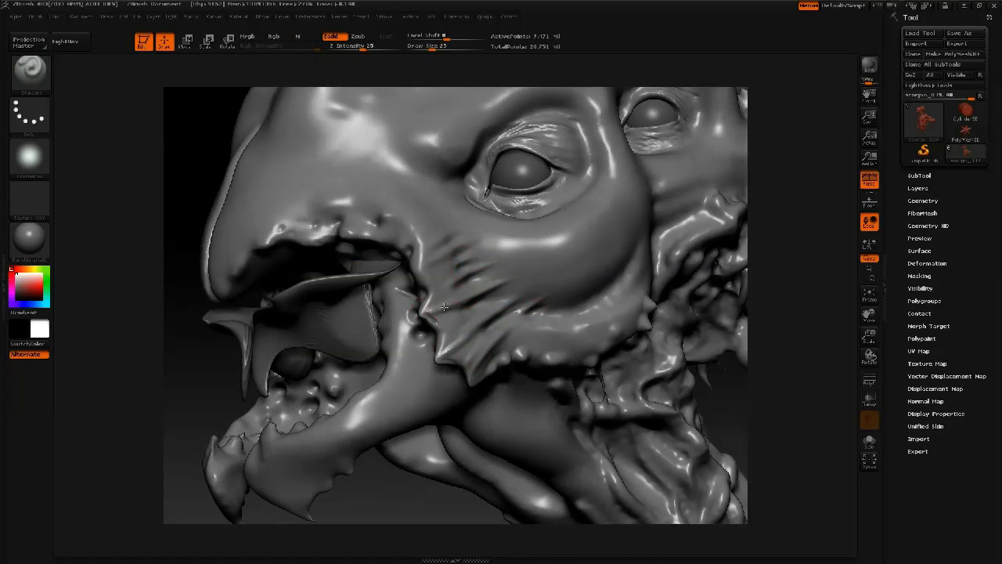
Deepen the cheek folds and extend them toward the spiky jaw edge with a resized Standard brush
key("space")
left_click_drag(465, 257, 508, 266)
key("space")
right_click_drag(467, 285, 611, 212, "alt")
mouse_move(337, 227)
right_mouse_down("alt")
mouse_move(339, 343)
mouse_move(317, 338)
right_mouse_up("alt")
mouse_move(447, 324)
left_mouse_down()
mouse_move(510, 320)
mouse_move(534, 349)
left_mouse_up()
mouse_move(488, 277)
right_mouse_down("alt")
mouse_move(509, 188)
mouse_move(478, 251)
mouse_move(491, 316)
mouse_move(474, 255)
right_mouse_up("alt")
key("space")
mouse_move(463, 242)
left_mouse_down()
mouse_move(455, 242)
mouse_move(471, 258)
left_mouse_up()
Stamp a cluster of round bumps of varied sizes on the forehead with a dragged stroke, a hard round alpha and Z Intensity 57
left_click(38, 115)
left_click(134, 133)
key("space")
left_click(490, 269)
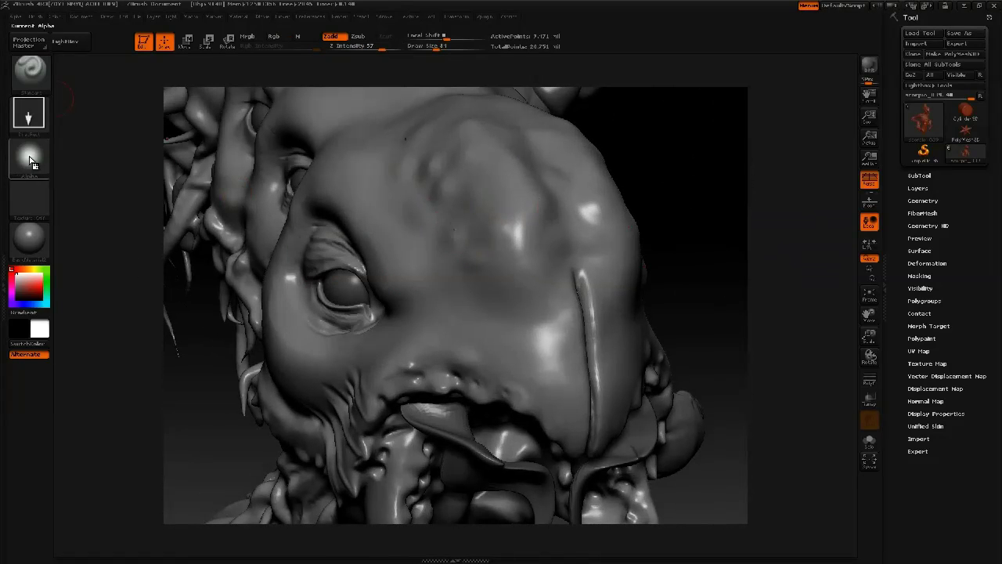
left_click(32, 162)
left_click(421, 257)
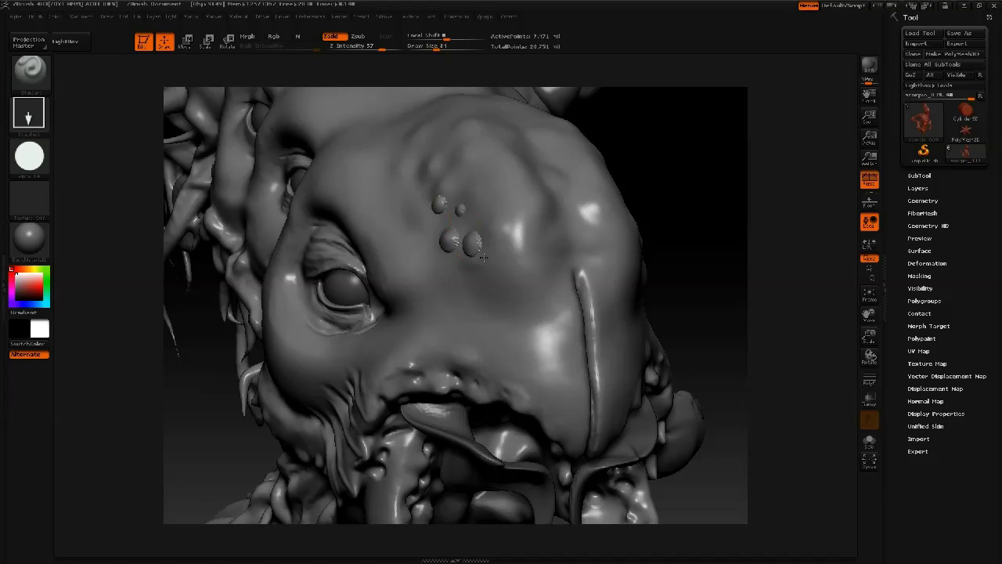
left_click_drag(689, 203, 650, 184)
mouse_move(579, 235)
left_mouse_down()
mouse_move(402, 243)
mouse_move(416, 281)
left_mouse_up()
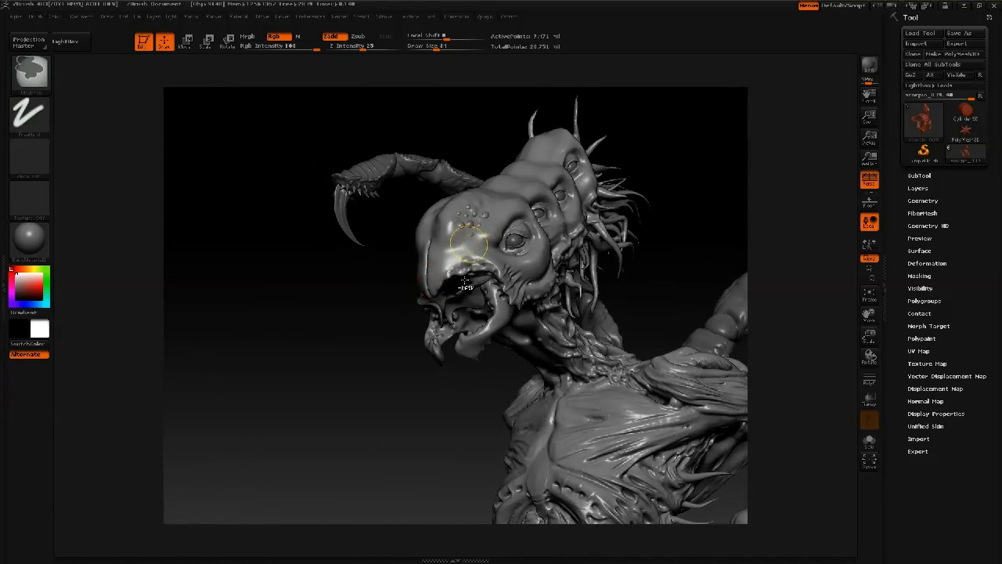
key("ctrl+z")
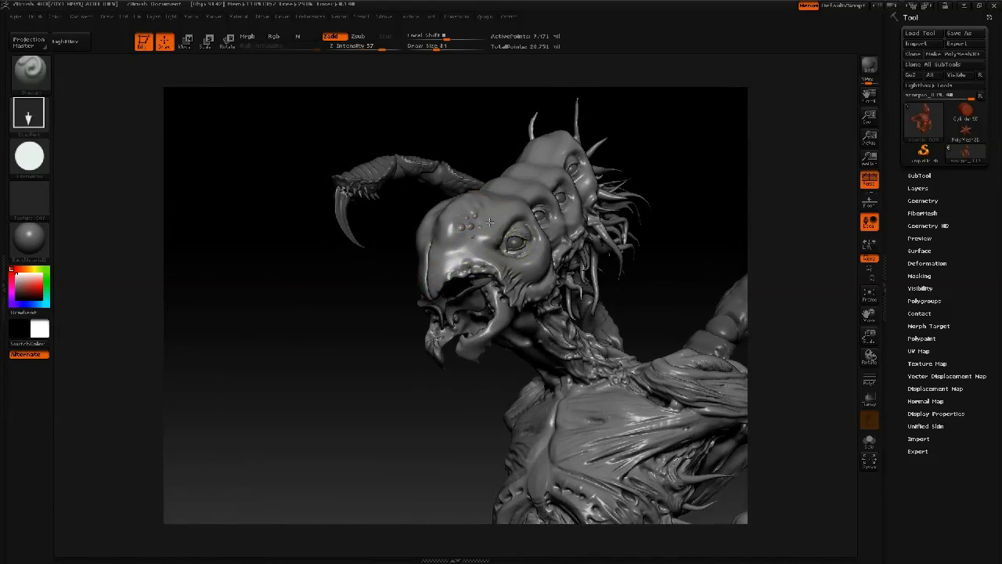
right_click_drag(489, 222, 465, 266, "ctrl")
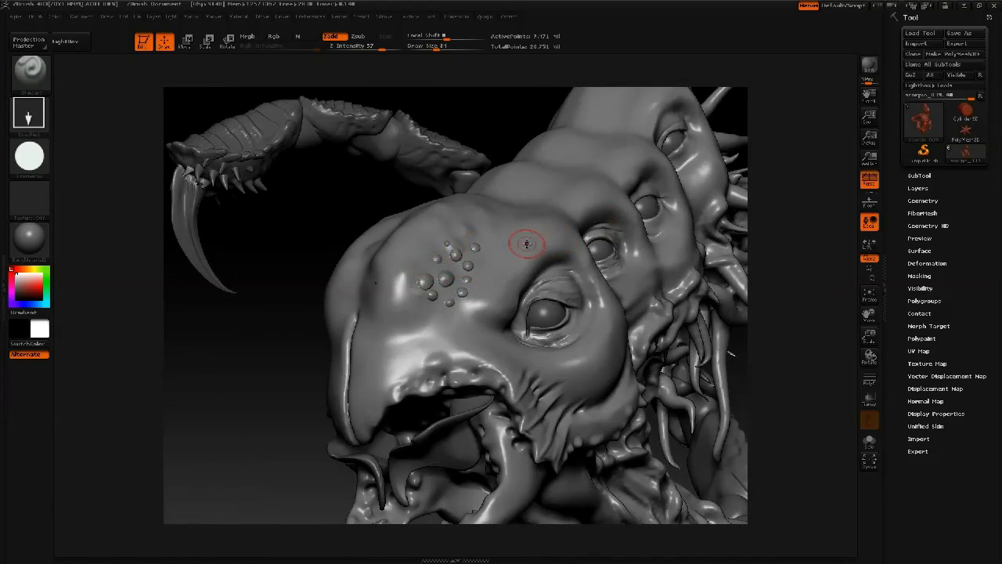
Draw wrinkles on the front eye's upper lid with a FreeHand stroke, soft round alpha, Draw Size 17 and Z Intensity 32
left_click(28, 114)
left_click(174, 126)
left_click(29, 156)
left_click(128, 164)
mouse_move(564, 243)
right_mouse_down()
mouse_move(487, 335)
mouse_move(482, 327)
right_mouse_up()
key("bracketleft")
key("space")
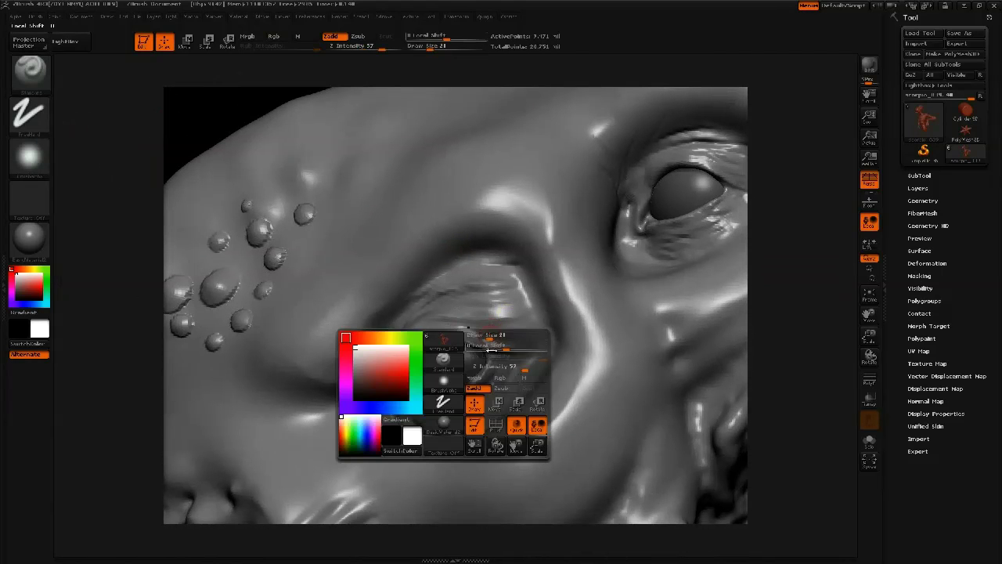
left_click_drag(498, 337, 487, 337)
left_click_drag(524, 367, 509, 367)
key("space")
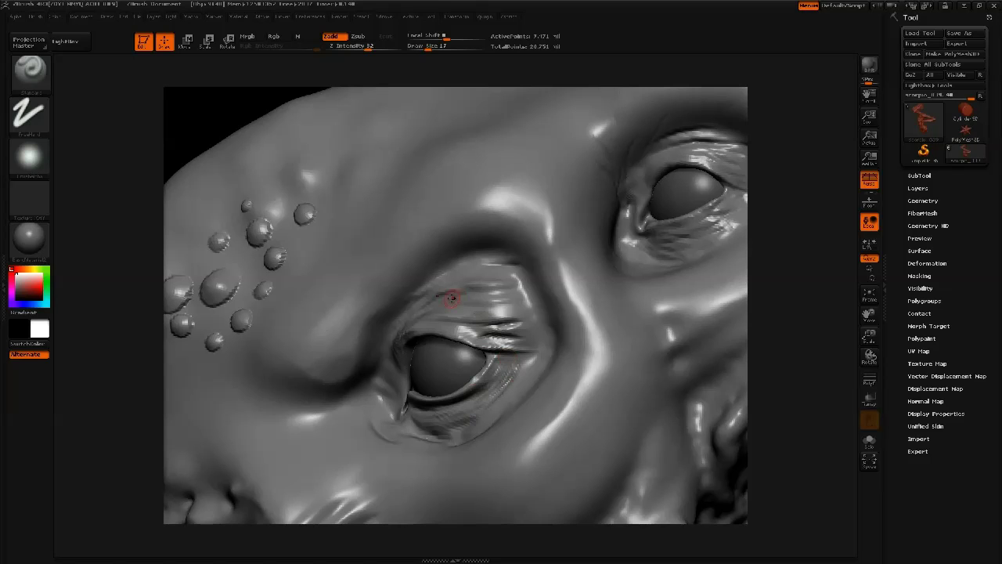
Carve fine wrinkles into the second eye's upper and lower lids with the Standard brush, reducing the Draw Size to 15
right_click_drag(544, 269, 468, 316)
left_click_drag(465, 318, 518, 329)
left_click_drag(423, 315, 531, 299)
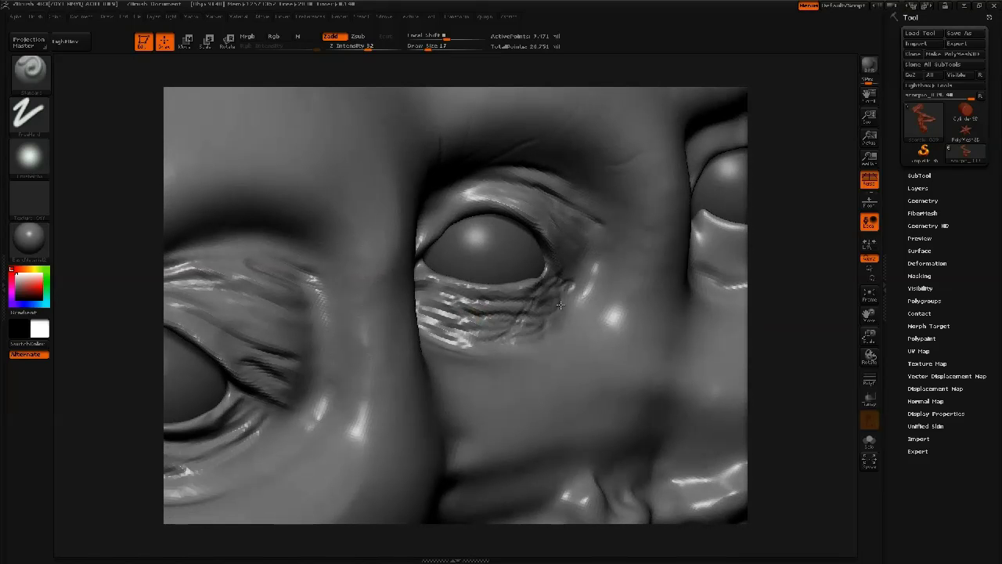
key("space")
left_click(473, 219)
right_click_drag(509, 216, 446, 222)
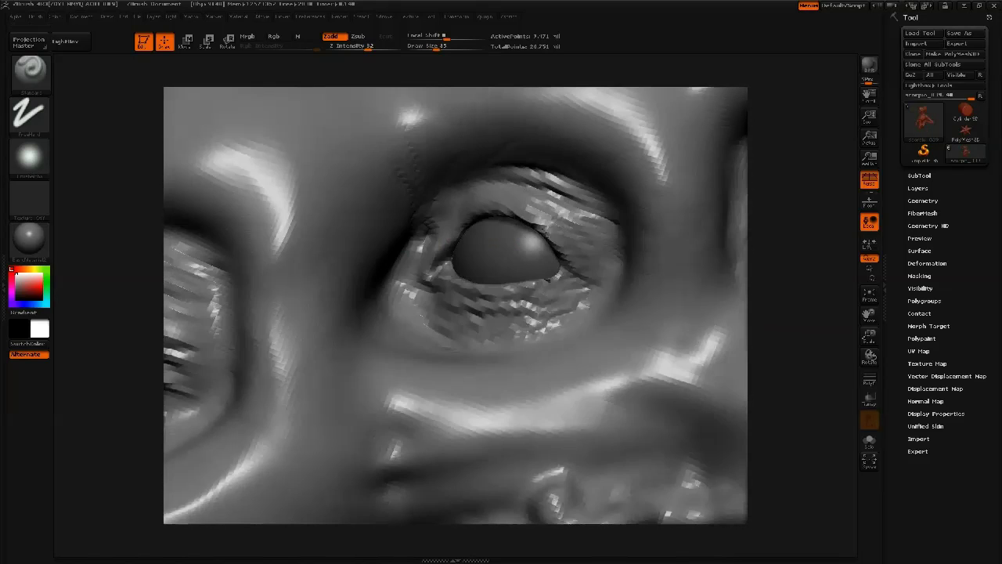
left_click_drag(565, 205, 616, 243)
mouse_move(493, 202)
left_mouse_down()
mouse_move(427, 224)
mouse_move(469, 190)
left_mouse_up()
Adjust the third eye's inner corner crease with a resized Move brush and save the file
mouse_move(518, 216)
right_mouse_down("ctrl")
mouse_move(571, 245)
mouse_move(515, 288)
mouse_move(470, 244)
right_mouse_up("ctrl")
key("b")
key("m")
key("v")
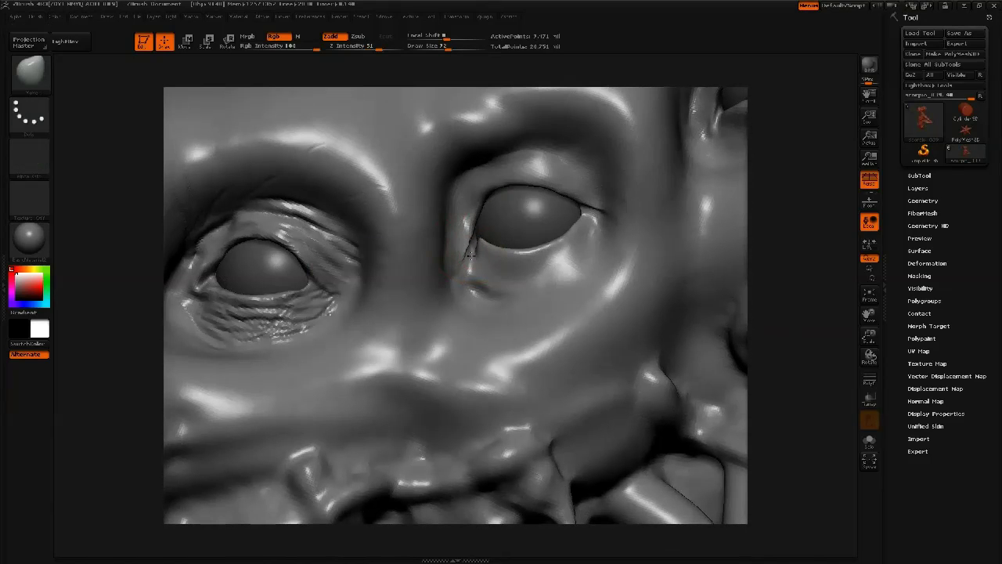
key("space")
key("ctrl+s")
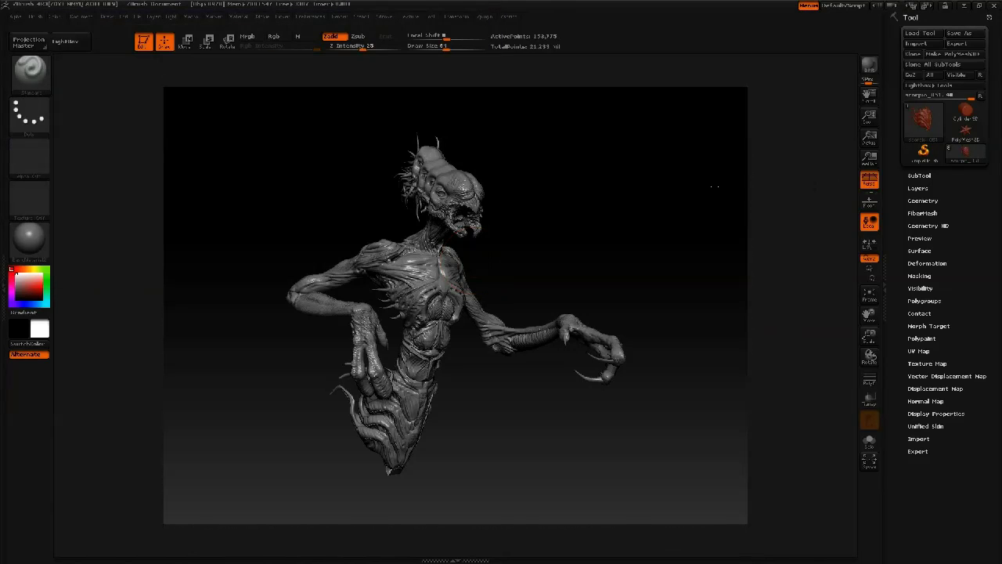
Turn on the lowest PolySphere_2 subtool to show the small spheres on the forehead
mouse_move(552, 209)
left_mouse_down()
mouse_move(552, 161)
mouse_move(561, 195)
mouse_move(659, 190)
mouse_move(669, 165)
mouse_move(710, 242)
left_mouse_up()
mouse_move(675, 175)
left_mouse_down("alt")
mouse_move(718, 235)
mouse_move(666, 164)
left_mouse_up("alt")
left_click_drag(668, 262, 693, 438, "alt")
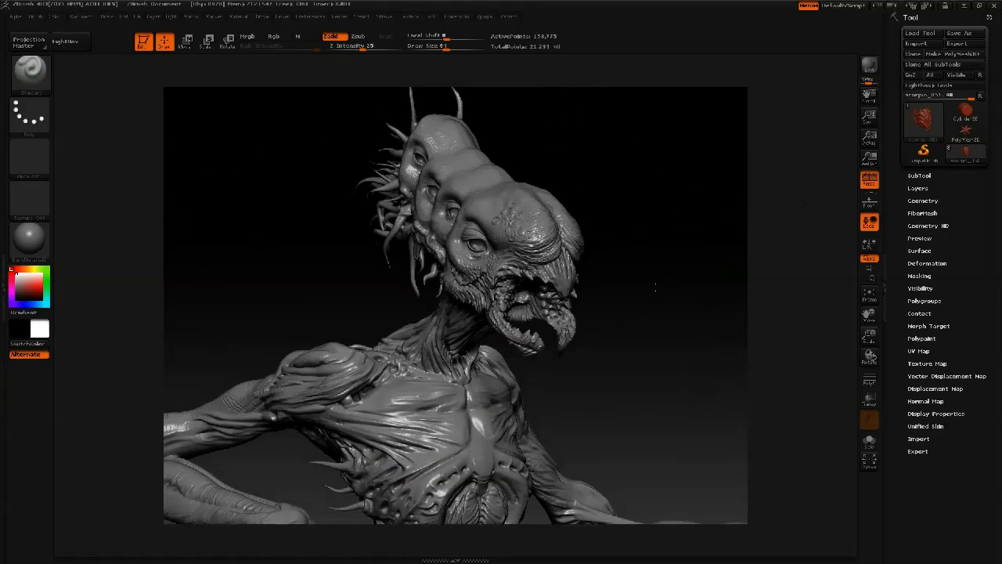
left_click_drag(595, 235, 579, 218, "alt")
left_click_drag(547, 128, 507, 400, "alt")
left_click(928, 177)
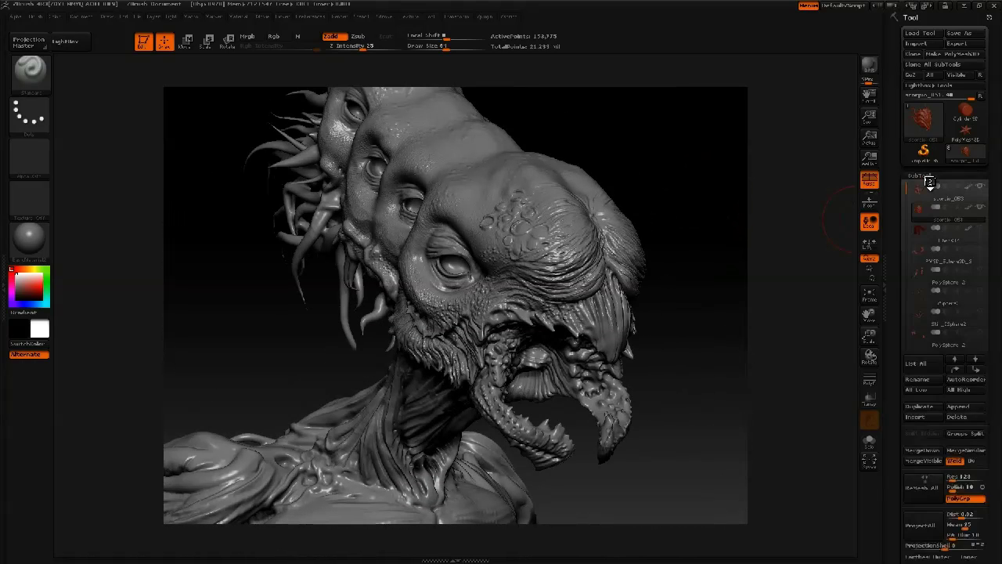
mouse_move(921, 210)
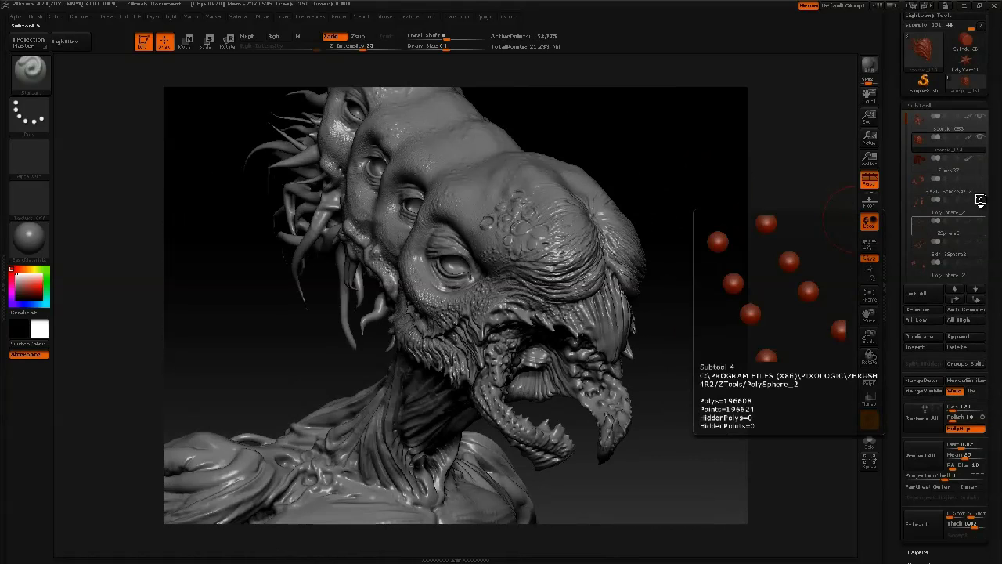
left_click_drag(908, 126, 908, 144)
mouse_move(930, 234)
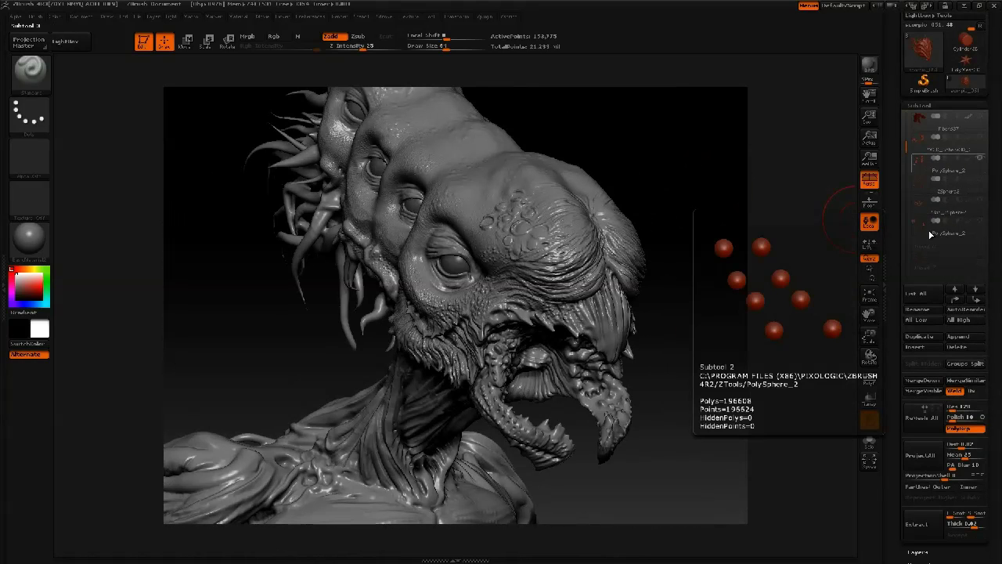
left_click(979, 222)
Inspect the head and chest from both sides and turn on the sphere subtool listed above the first PolySphere_2
left_click_drag(696, 191, 425, 223)
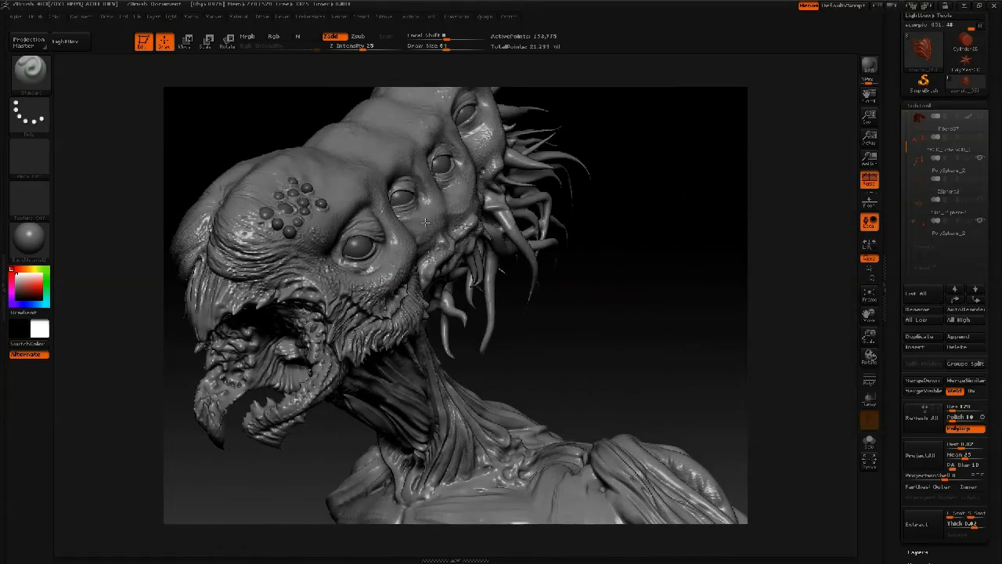
left_click_drag(187, 192, 323, 191)
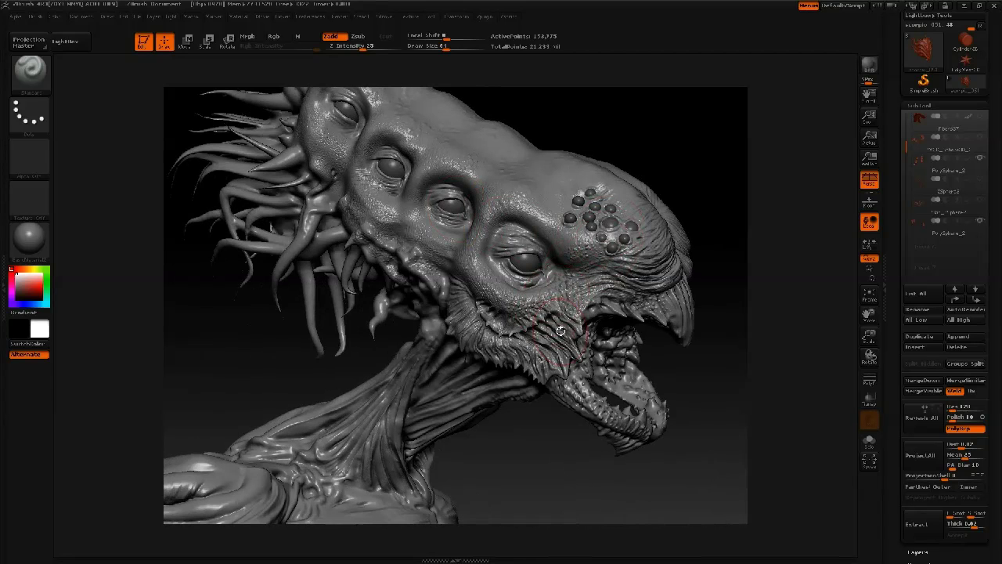
mouse_move(506, 377)
right_mouse_down("alt")
mouse_move(501, 286)
mouse_move(515, 210)
right_mouse_up("alt")
right_click_drag(621, 199, 580, 189)
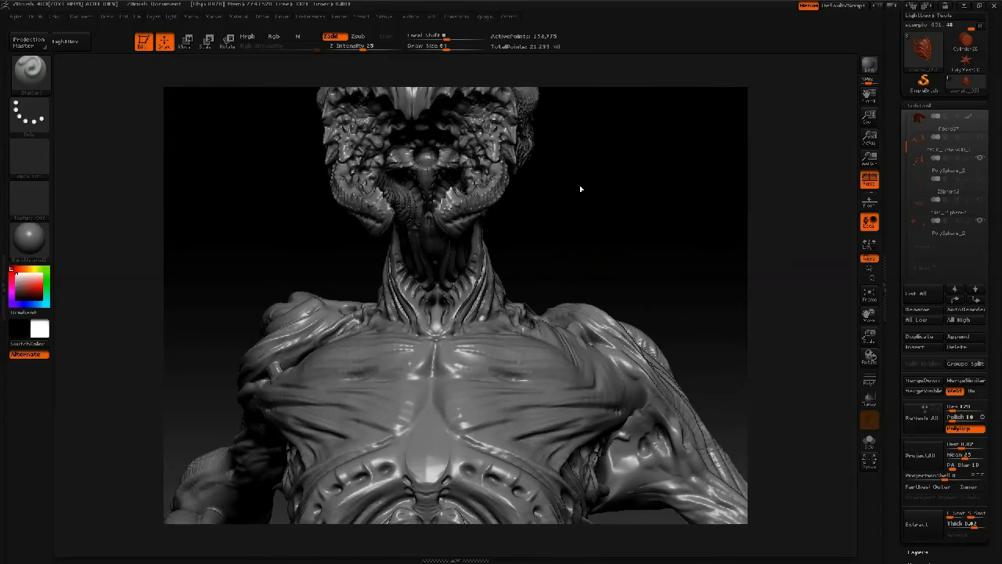
left_click(979, 139)
Examine the creature's mouth, head, torso, arms and lower body from several sides
right_click_drag(658, 168, 676, 220, "alt")
right_click_drag(411, 187, 539, 218)
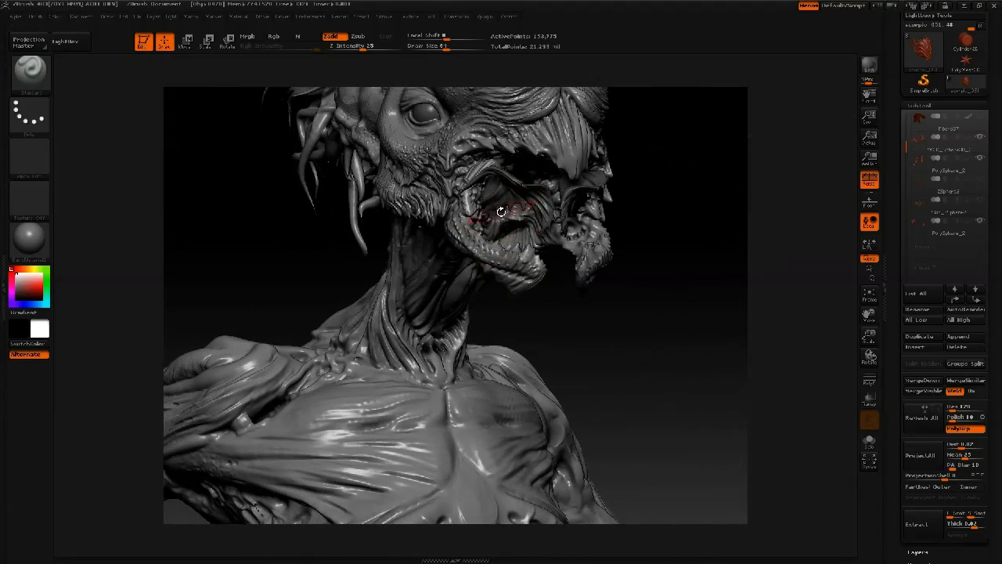
mouse_move(454, 355)
right_mouse_down("alt")
mouse_move(564, 293)
mouse_move(496, 259)
mouse_move(487, 284)
right_mouse_up("alt")
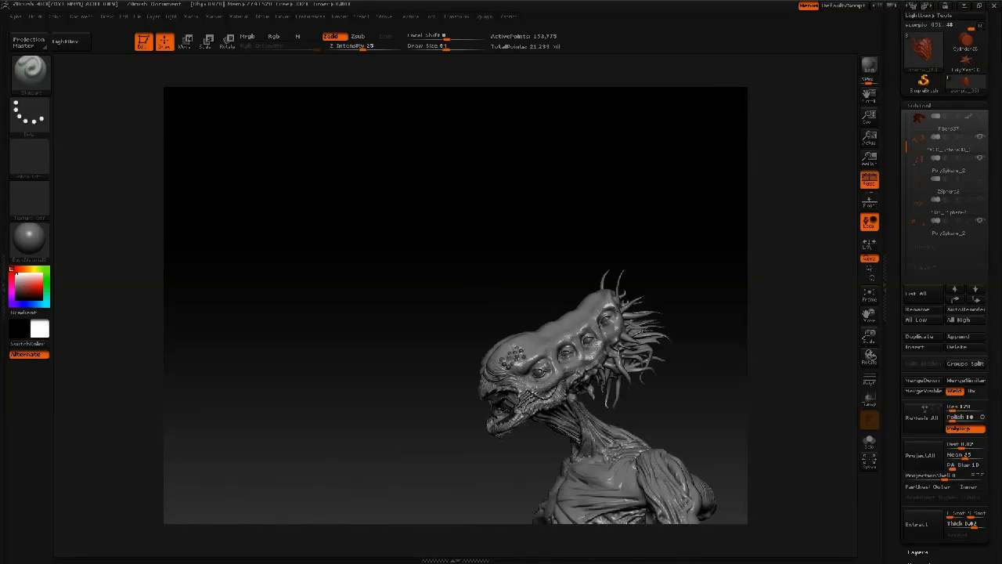
right_click_drag(488, 285, 487, 258, "ctrl")
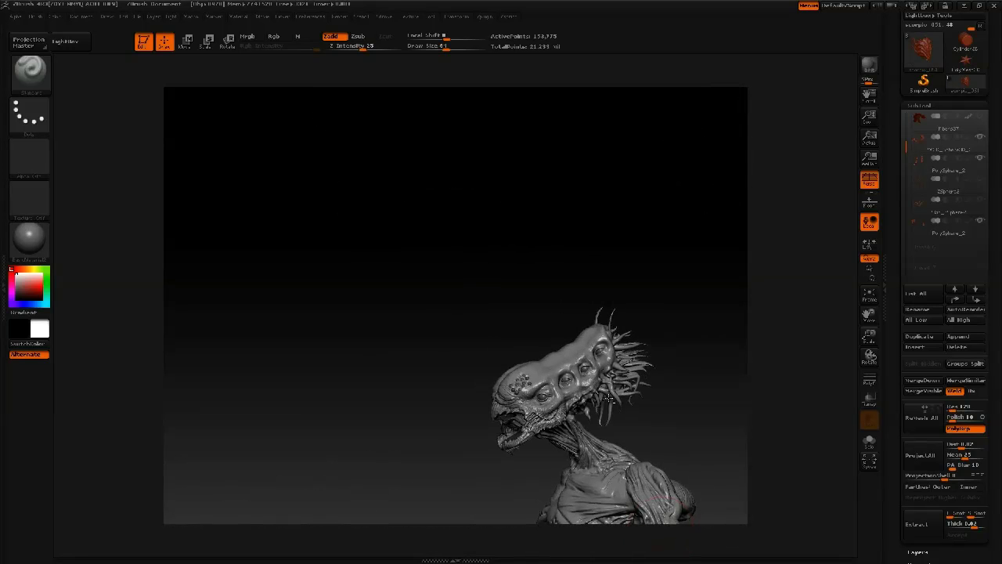
right_click_drag(615, 465, 577, 355, "alt")
right_click_drag(577, 501, 476, 364, "alt")
mouse_move(461, 433)
right_mouse_down()
mouse_move(432, 433)
mouse_move(604, 440)
right_mouse_up()
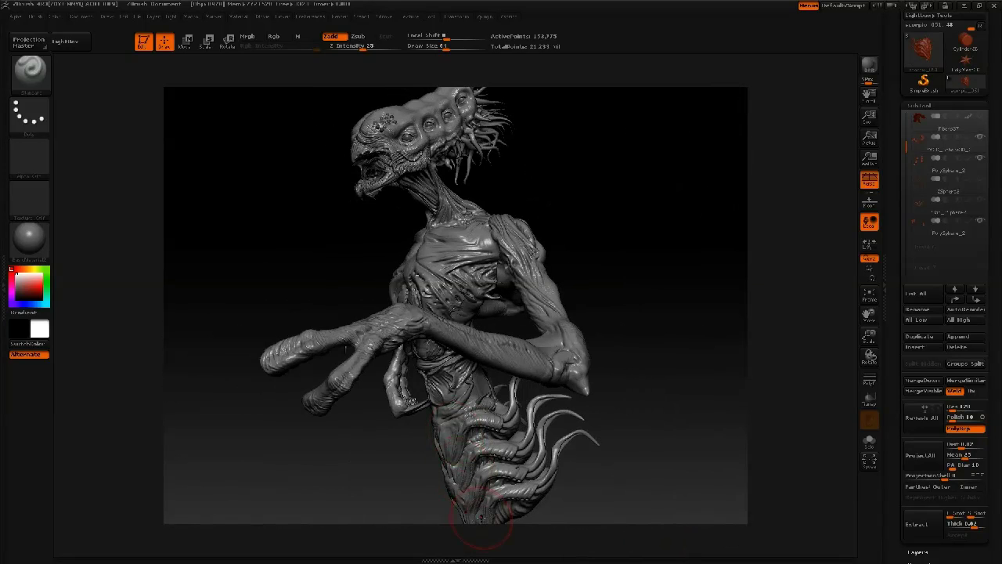
right_click_drag(540, 469, 587, 470)
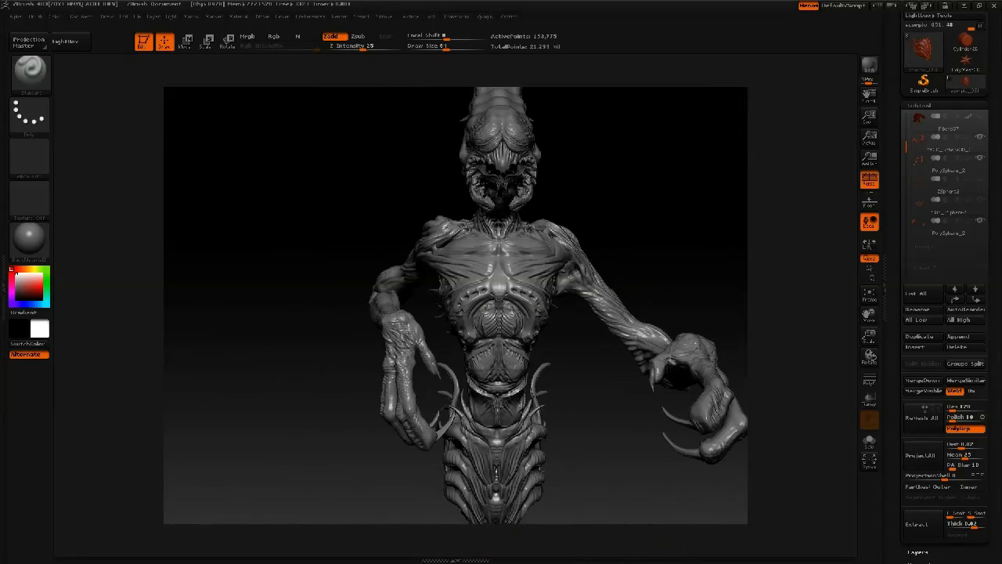
right_click_drag(486, 474, 532, 465)
mouse_move(461, 474)
right_mouse_down()
mouse_move(478, 479)
mouse_move(458, 475)
mouse_move(485, 427)
mouse_move(462, 395)
right_mouse_up()
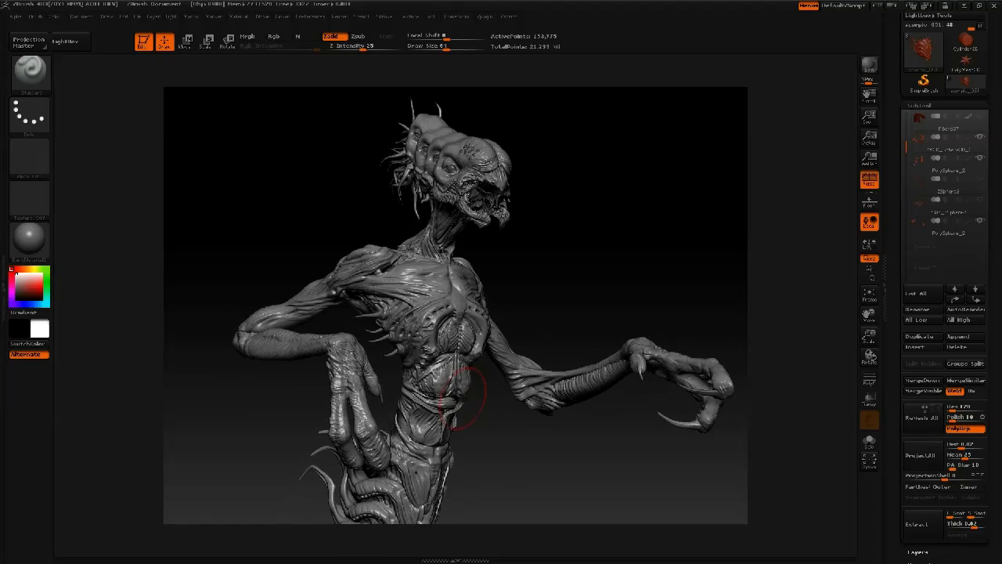
Turn on the subtool holding the plated scorpion limbs and check the whole creature from the front and side
left_click(981, 201)
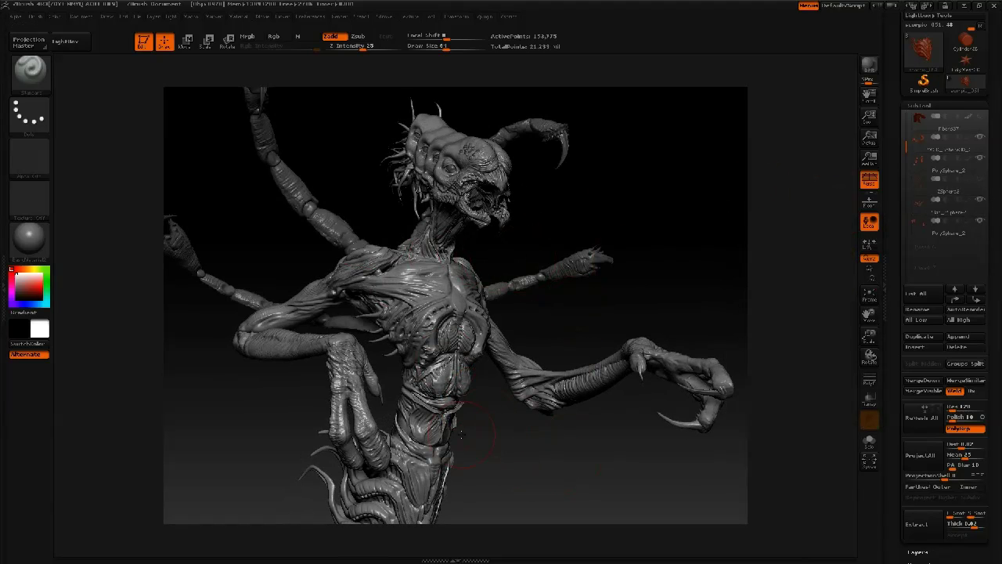
right_click_drag(508, 468, 513, 498)
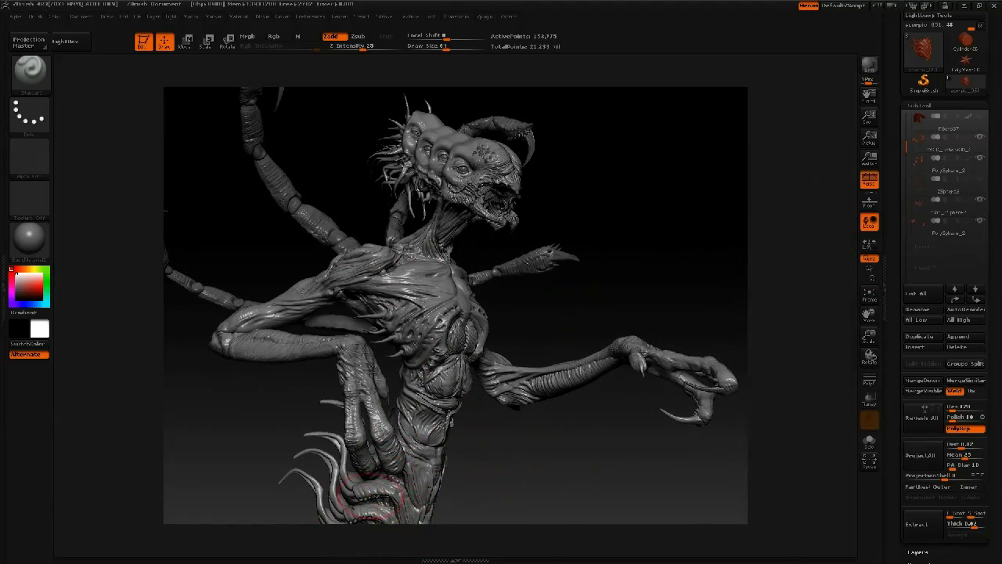
right_click_drag(695, 207, 632, 260)
right_click_drag(348, 160, 310, 167)
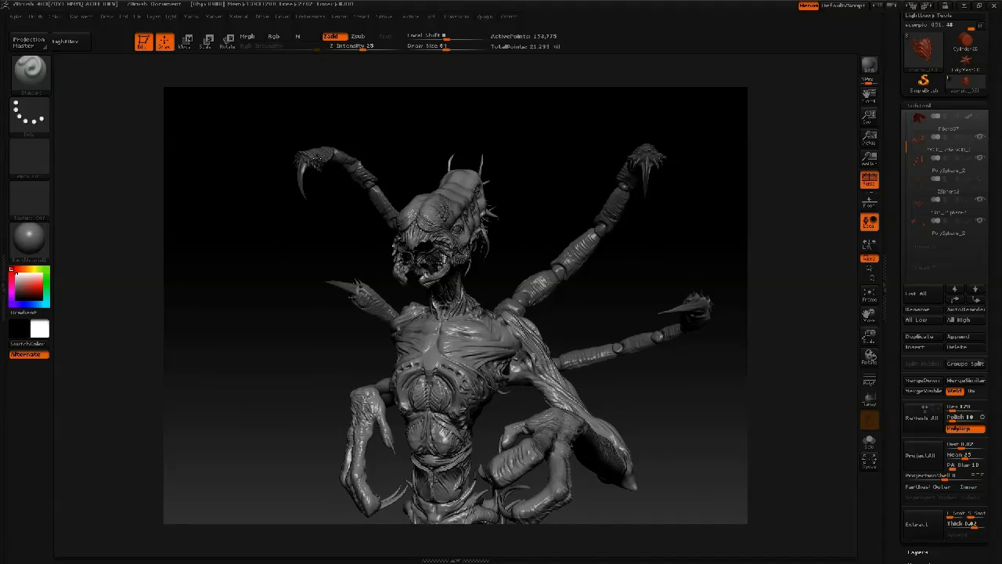
Examine the creature's upper and lower scorpion limbs up close, where they meet the shoulders, and the whole figure from several sides
left_click_drag(305, 151, 370, 234, "alt")
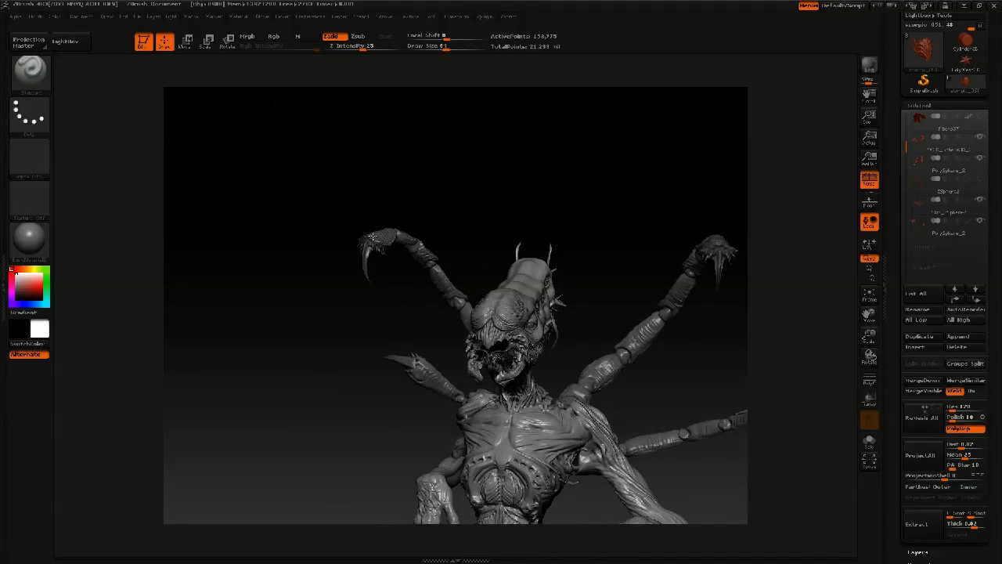
left_click_drag(407, 387, 565, 370, "alt")
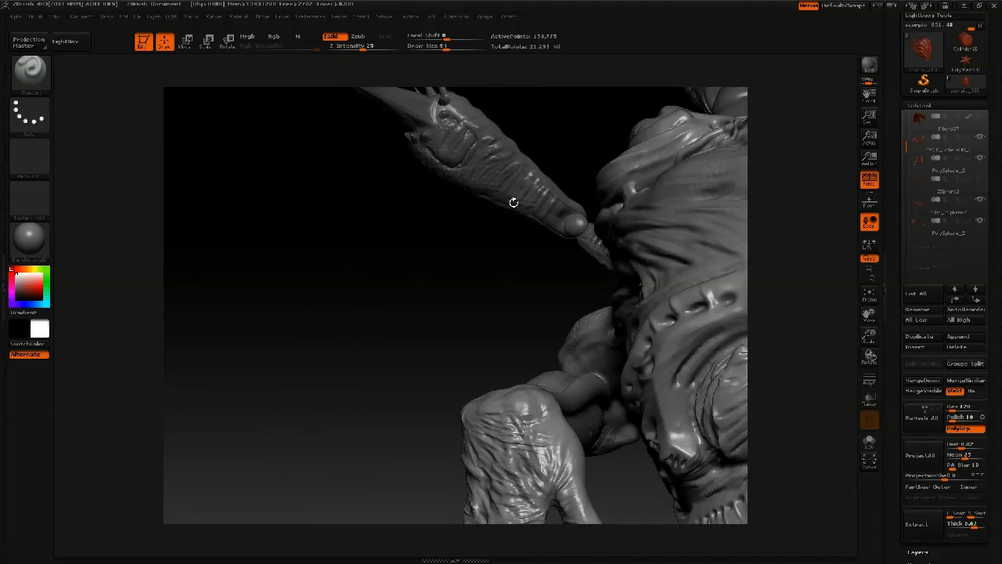
mouse_move(423, 180)
left_mouse_down("alt")
mouse_move(464, 229)
mouse_move(443, 196)
mouse_move(414, 190)
mouse_move(427, 190)
left_mouse_up("alt")
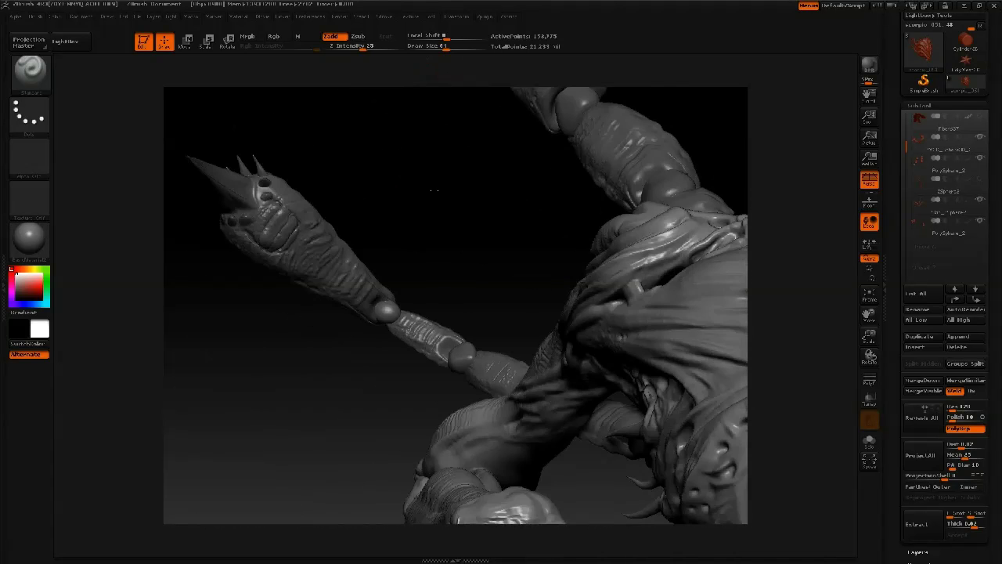
left_click_drag(434, 190, 540, 317)
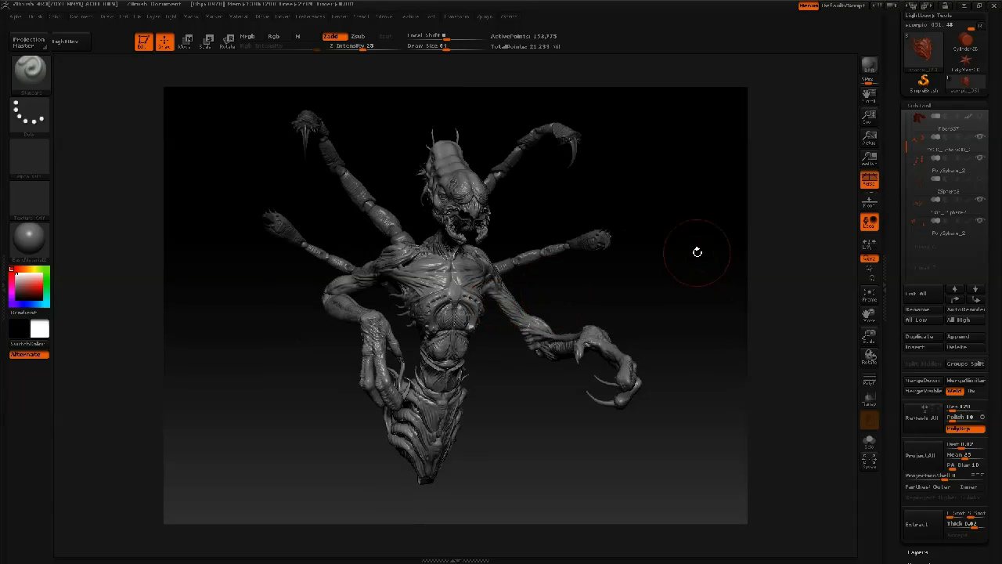
left_click_drag(396, 91, 608, 284)
mouse_move(658, 314)
left_mouse_down()
mouse_move(642, 305)
mouse_move(660, 314)
left_mouse_up()
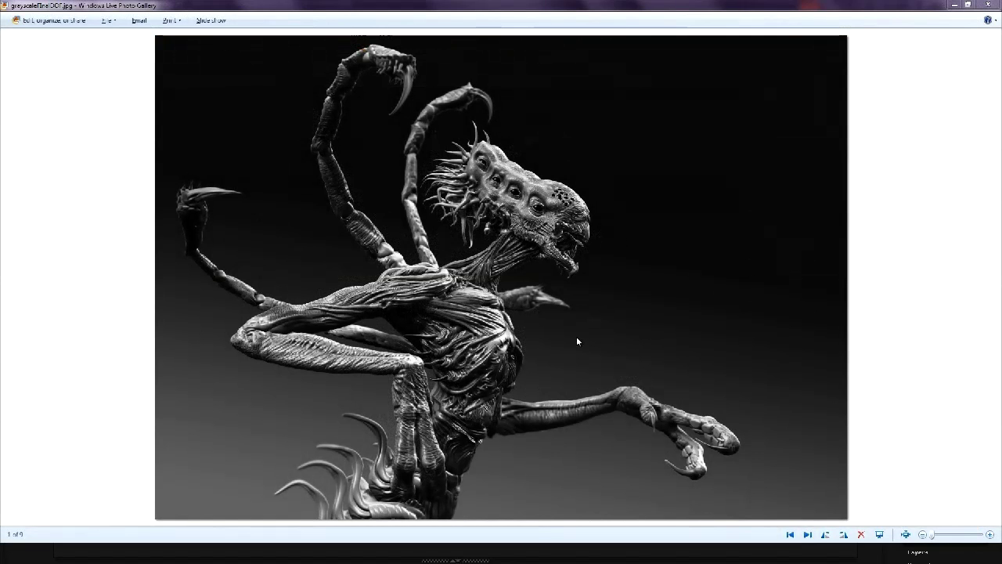
Put away the grayscale render in Windows Live Photo Gallery and bring up the colour composite "final comp color copy.jpg" for viewing
left_click(958, 10)
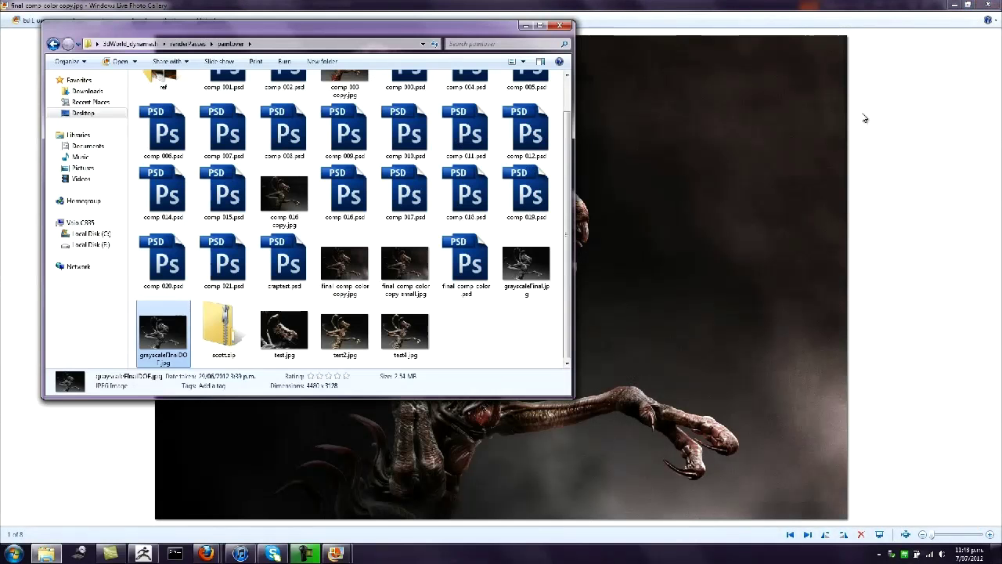
left_click(725, 191)
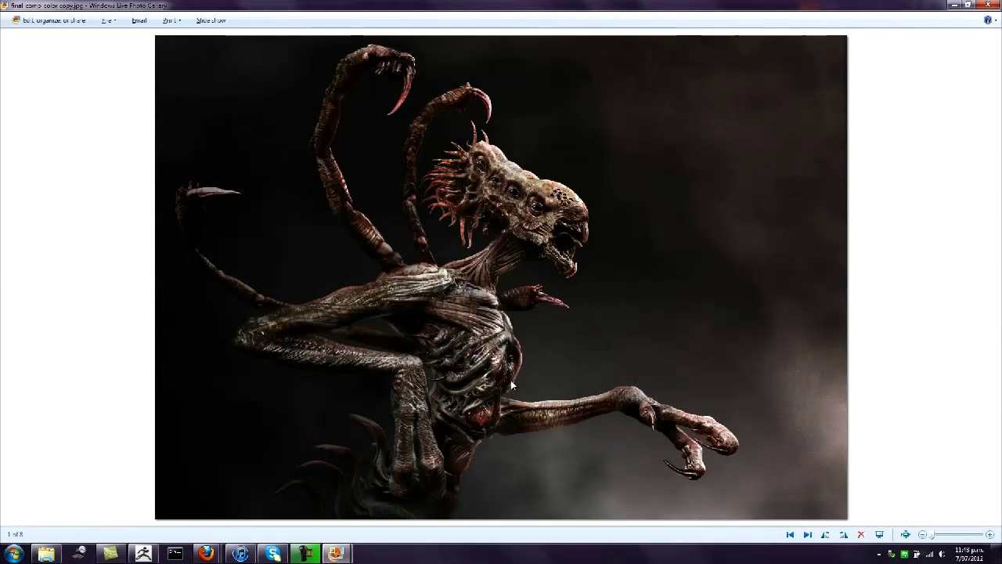